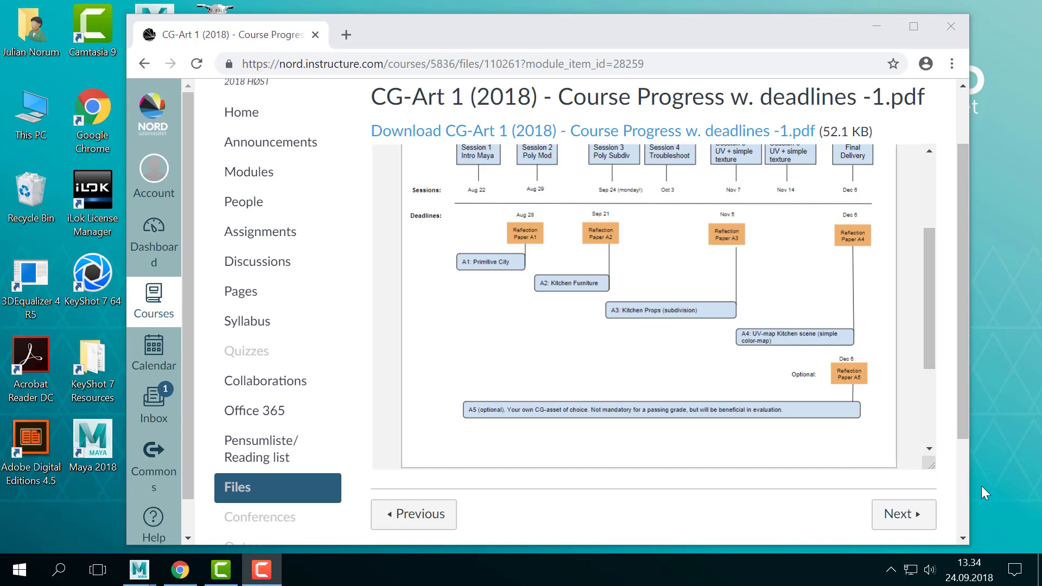
- Review the session dates, assignments and deadlines in the CG-Art 1 course progress PDF
drag(723, 34, 734, 34)
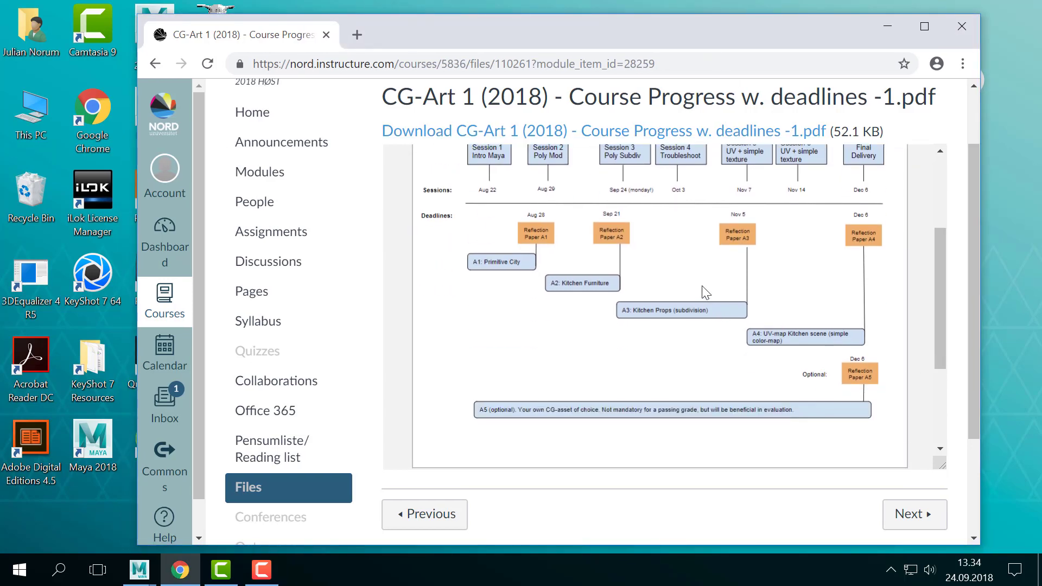
scroll(705, 292, up, 2)
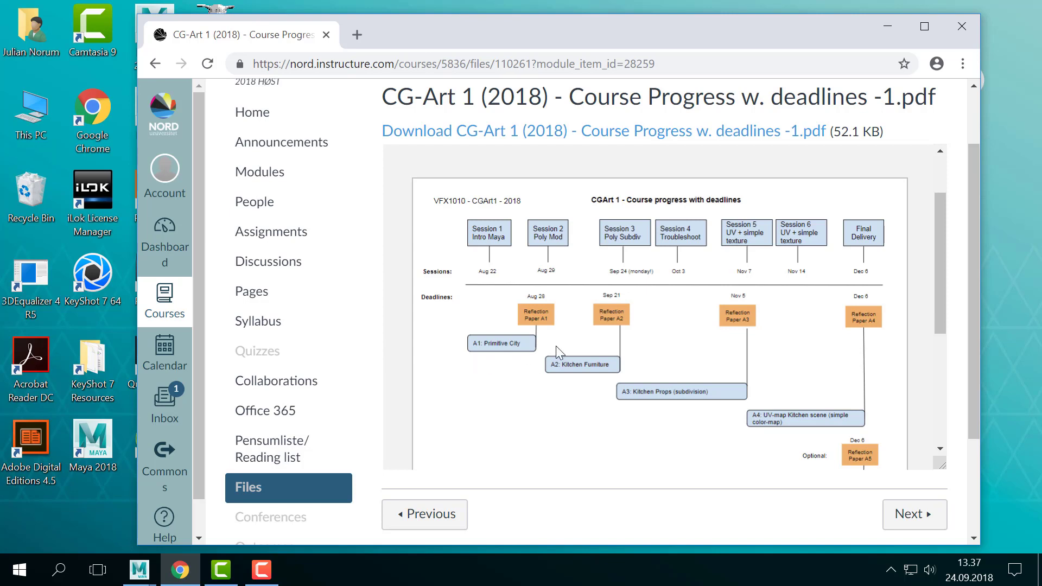
scroll(871, 384, down, 2)
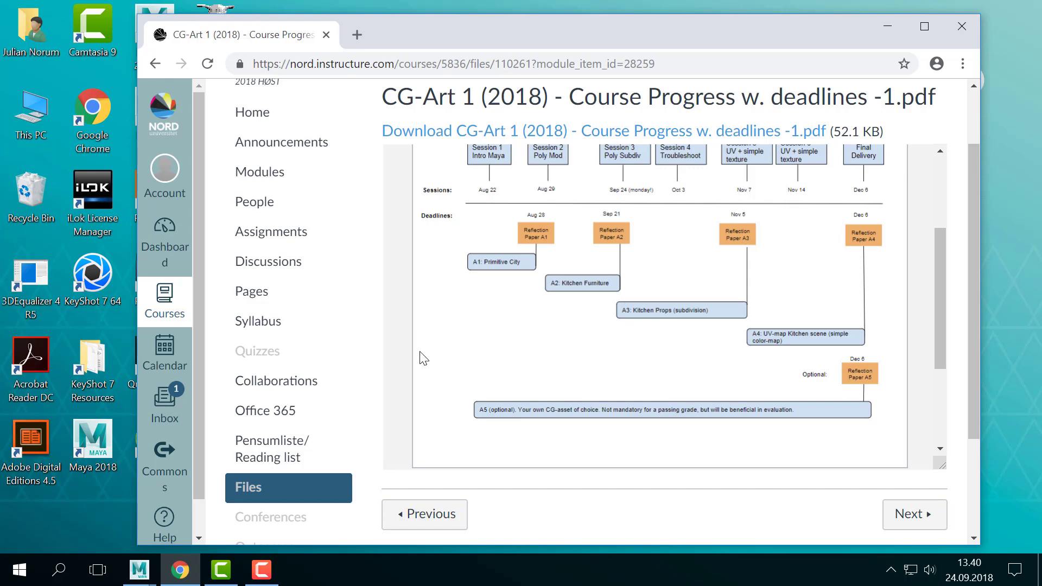
scroll(350, 397, down, 2)
scroll(346, 399, up, 2)
- Open the Description of Sessions page from the course home and read the Session 2 and Session 3 descriptions
click(270, 120)
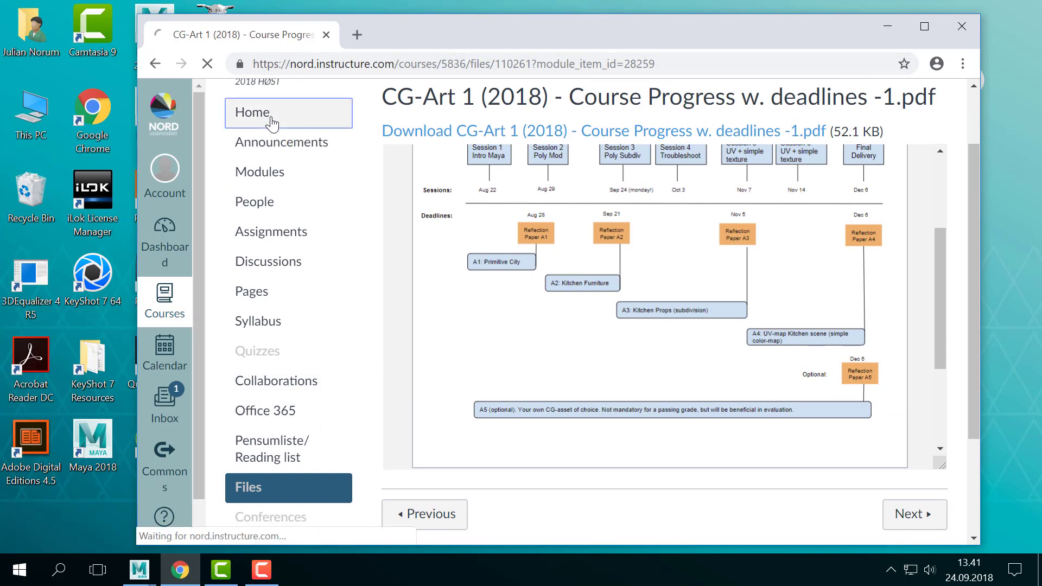
scroll(616, 360, down, 5)
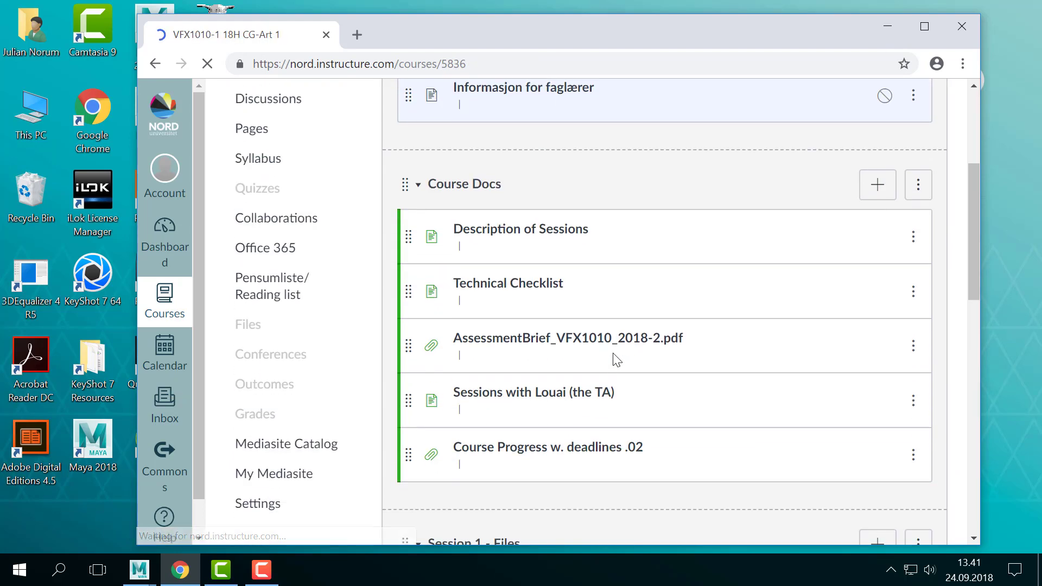
scroll(526, 227, down, 5)
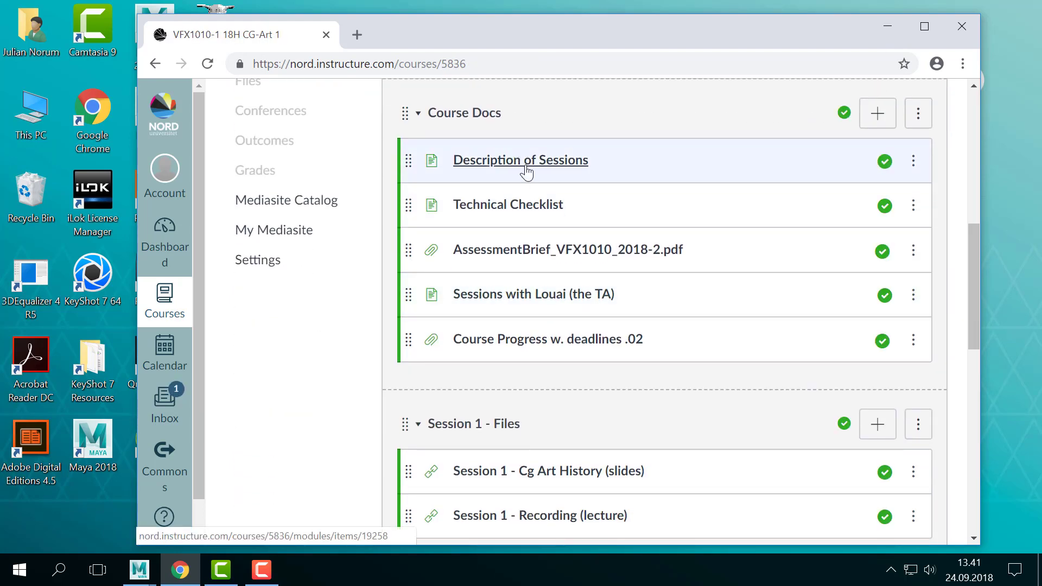
click(526, 163)
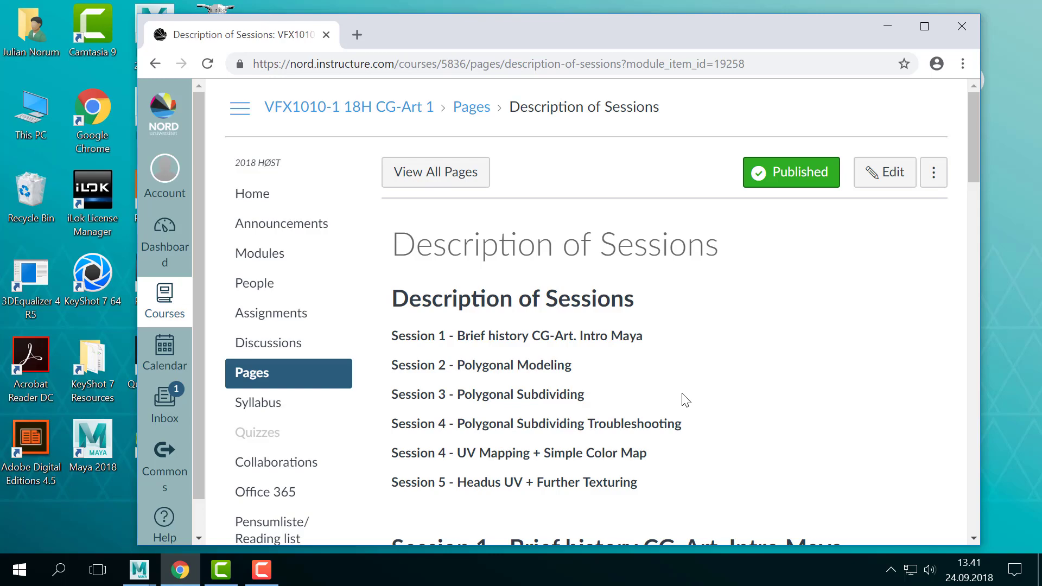
scroll(673, 404, down, 12)
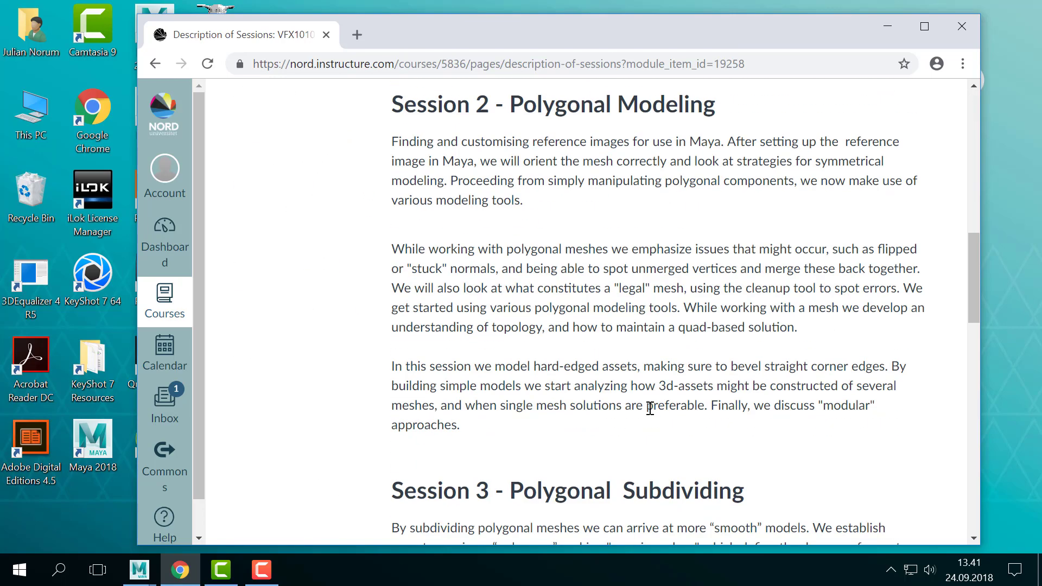
scroll(650, 408, down, 6)
scroll(649, 408, up, 2)
scroll(650, 408, down, 1)
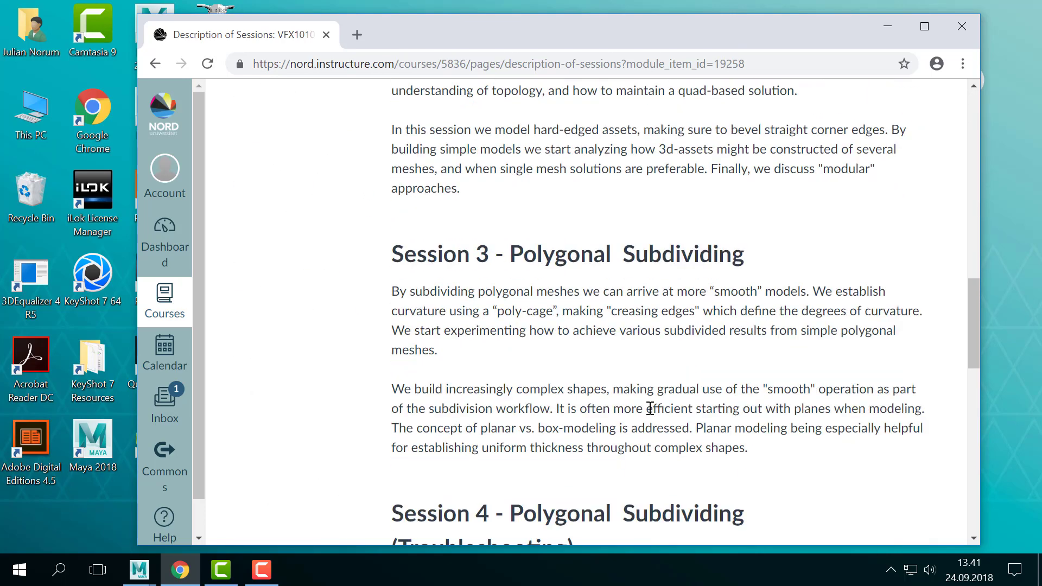
- Switch from the browser to Maya and create a polygon cube at the origin, framed in the perspective view
click(884, 24)
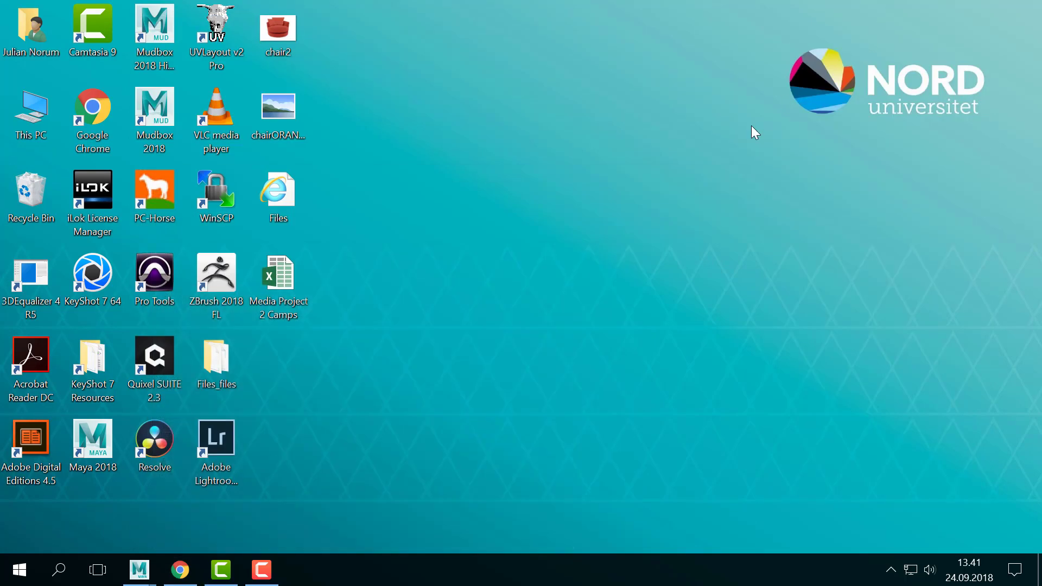
mouse_move(139, 570)
click(286, 435)
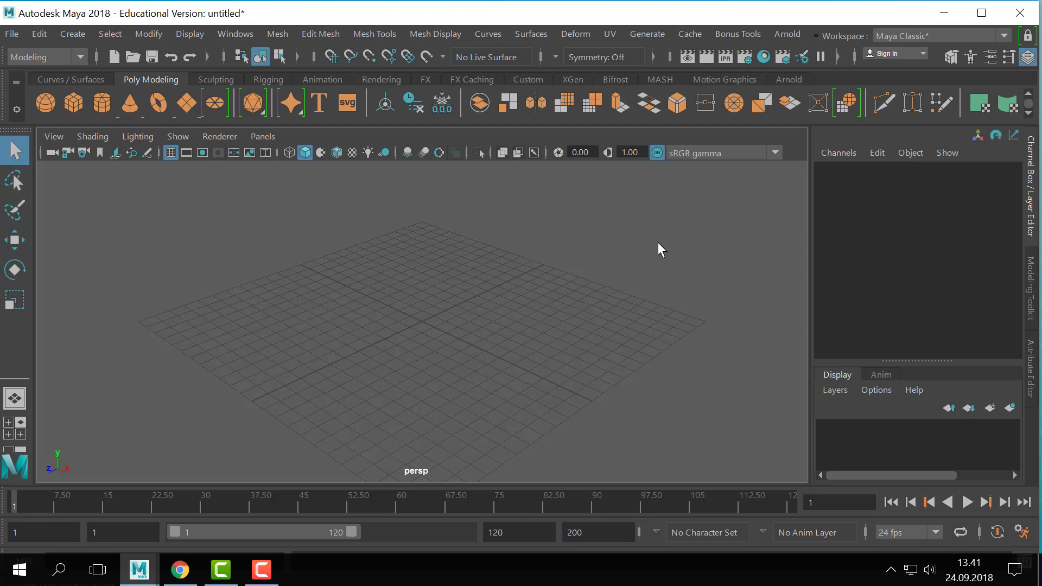
click(71, 115)
key(f)
alt+middle_drag(509, 369, 509, 334)
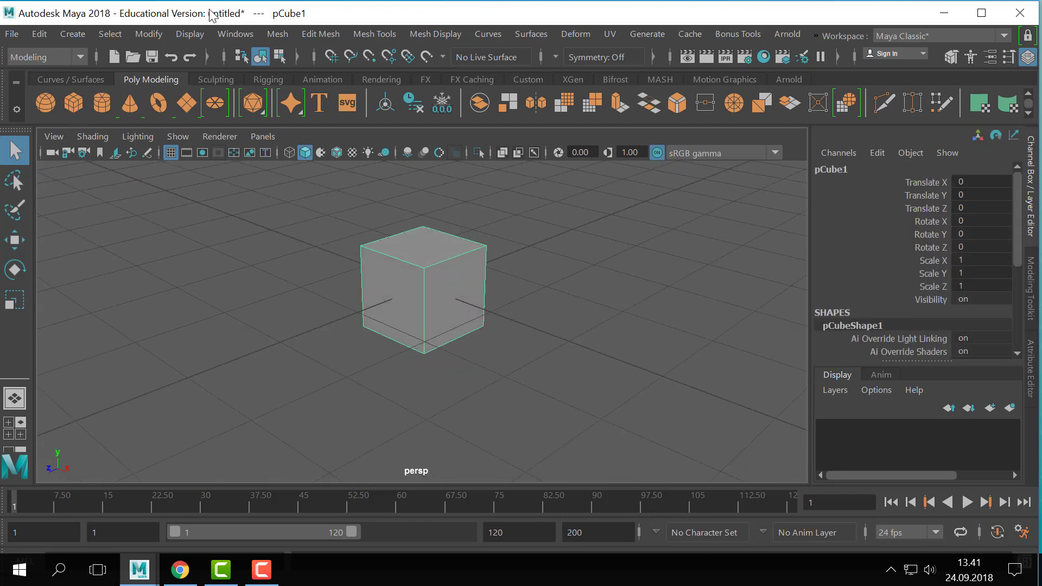
- Hide the Range Slider, Time Slider and Help Line from the interface to enlarge the viewport
click(191, 34)
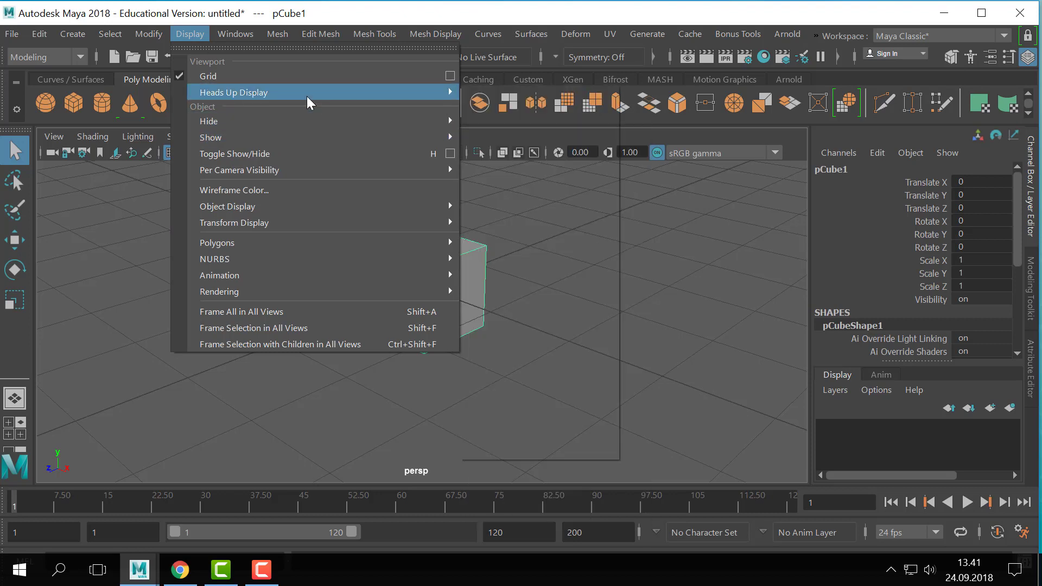
mouse_move(251, 35)
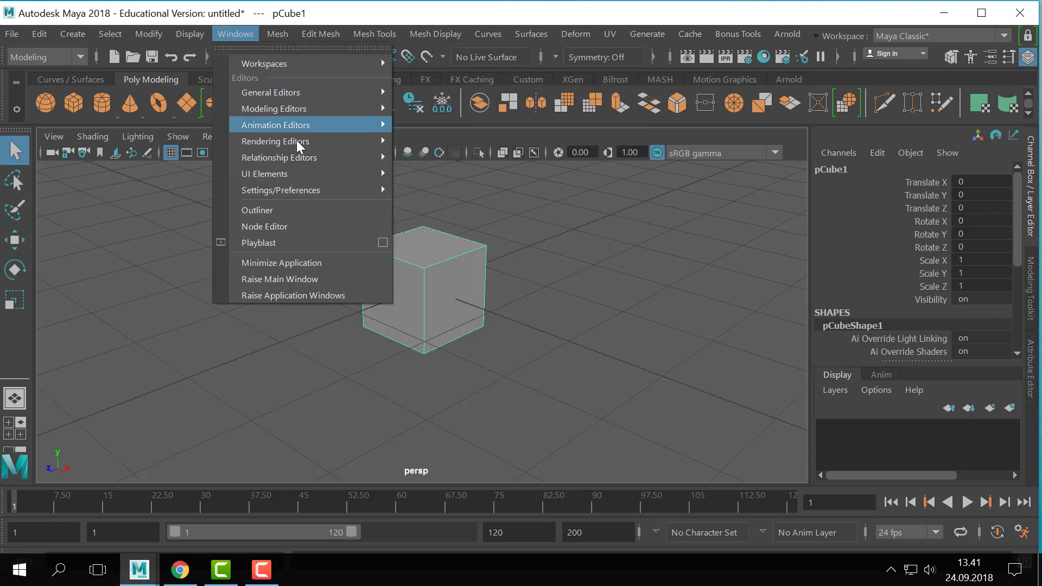
mouse_move(313, 177)
click(484, 181)
drag(484, 181, 681, 173)
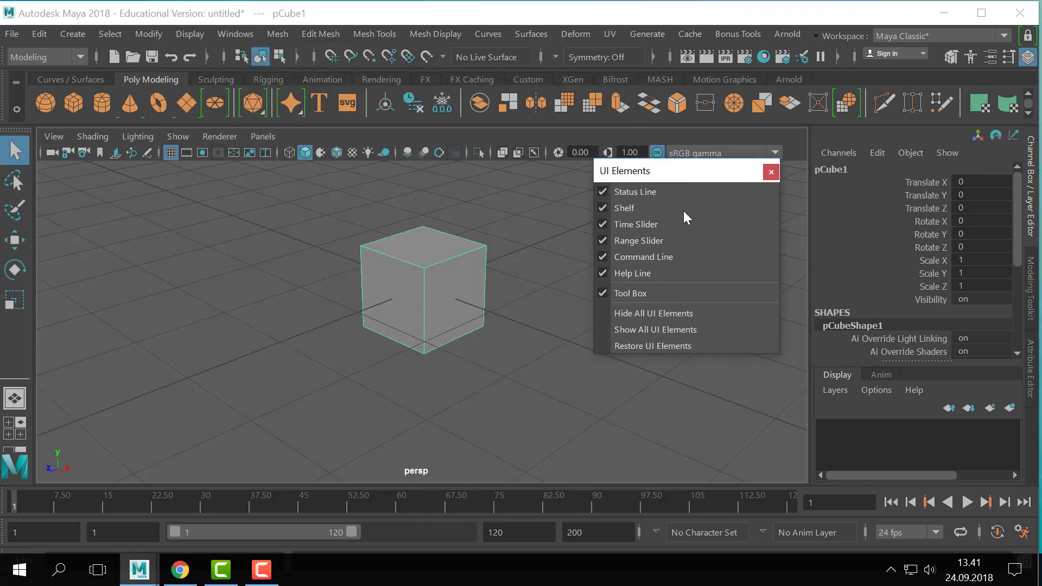
click(620, 244)
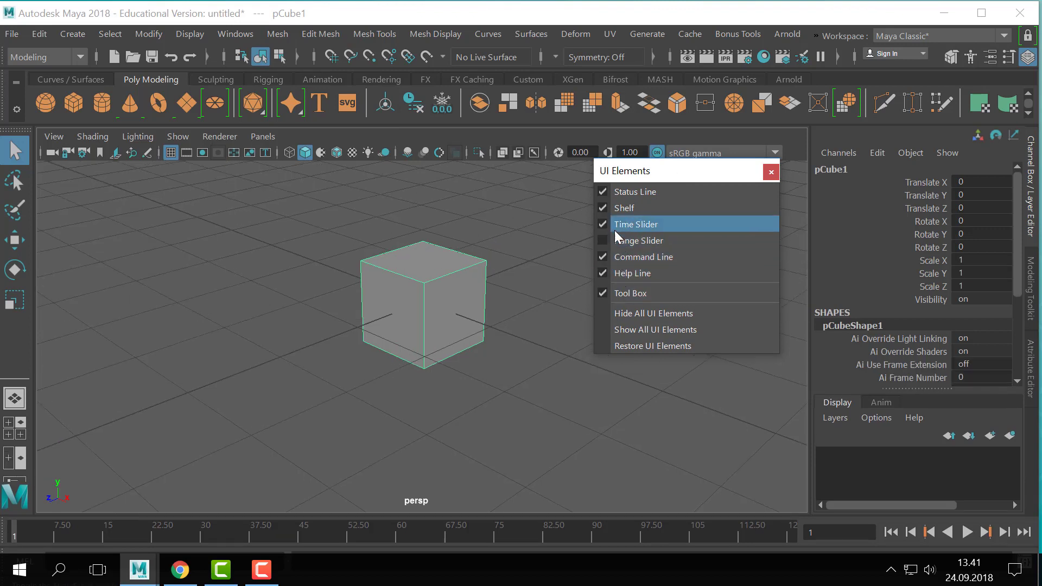
click(616, 226)
click(626, 273)
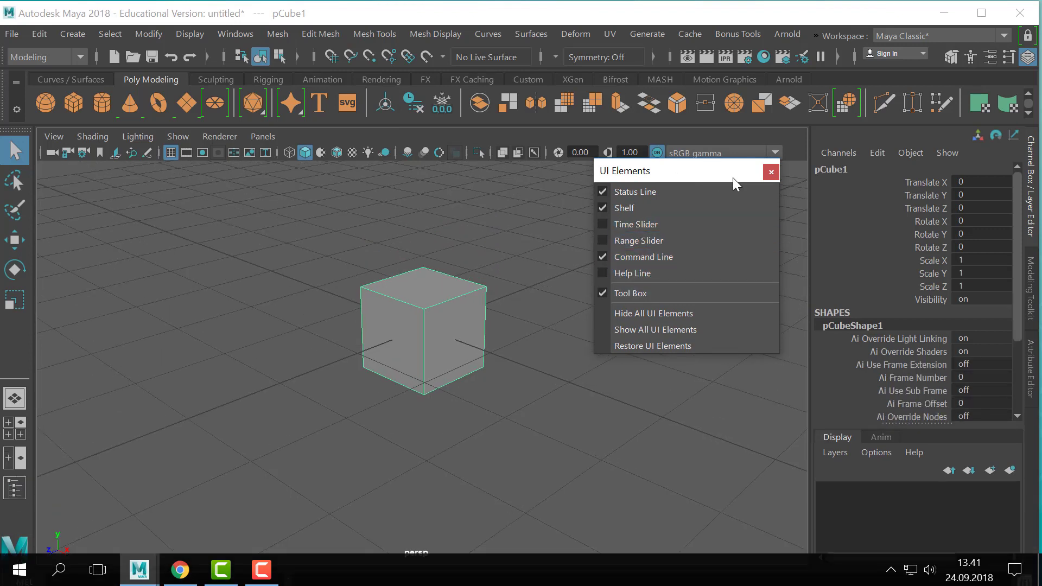
click(770, 172)
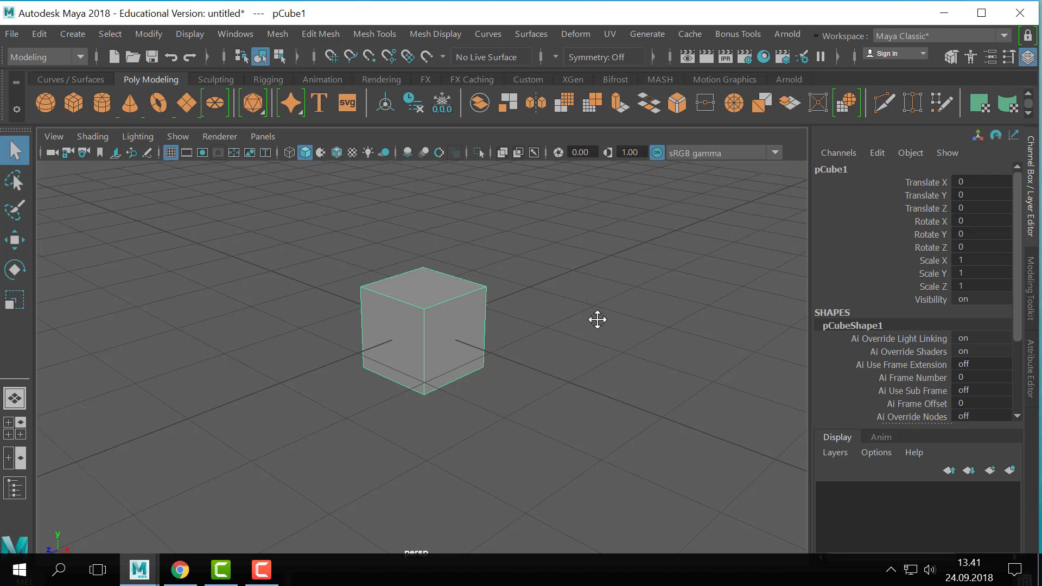
- Compare the cube's smooth mesh preview with its unsmoothed display twice, ending on the unsmoothed cube
alt+drag(559, 359, 574, 346)
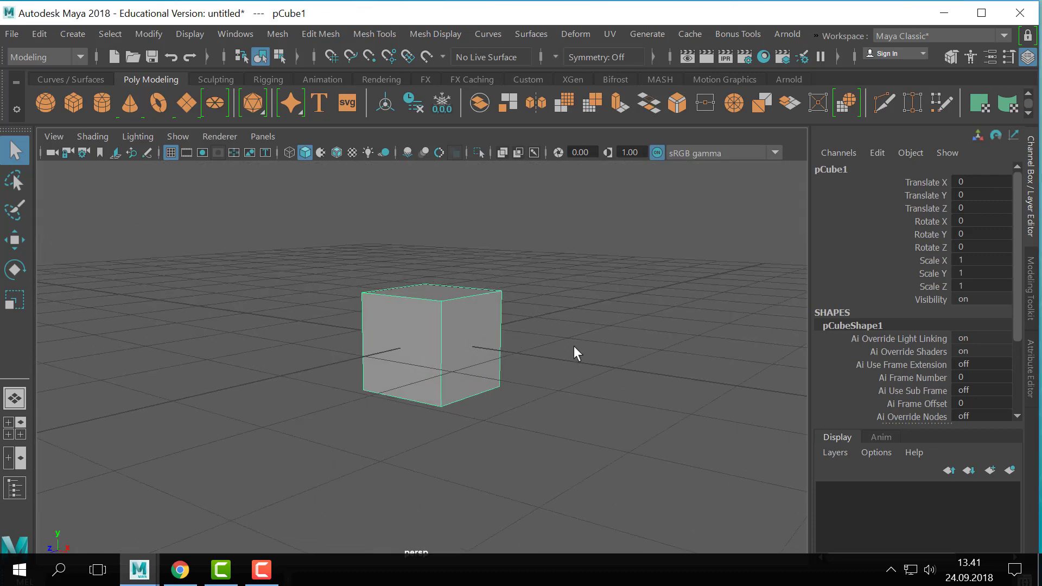
scroll(564, 347, up, 3)
alt+middle_drag(505, 353, 533, 343)
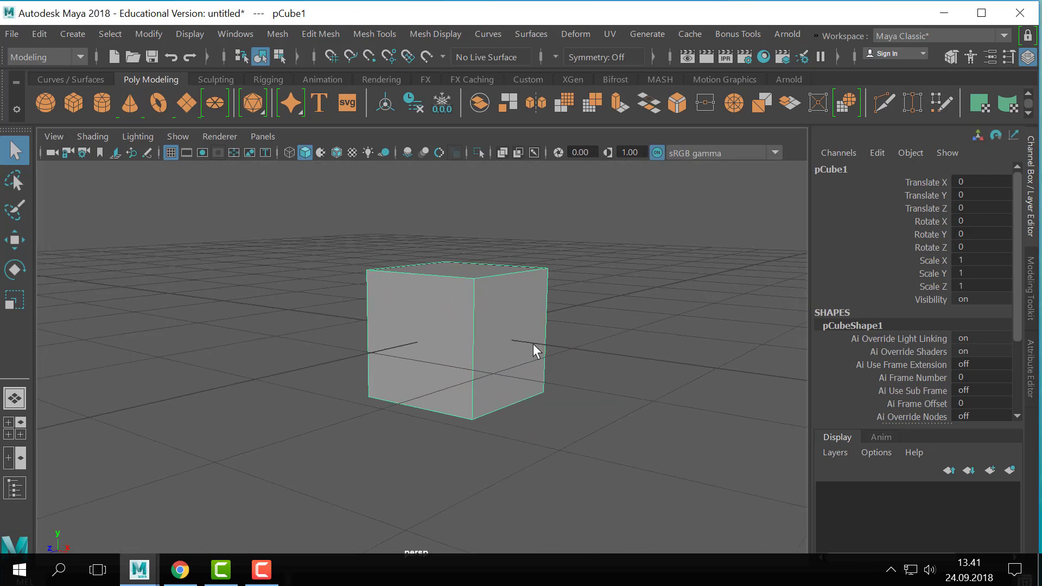
key(3)
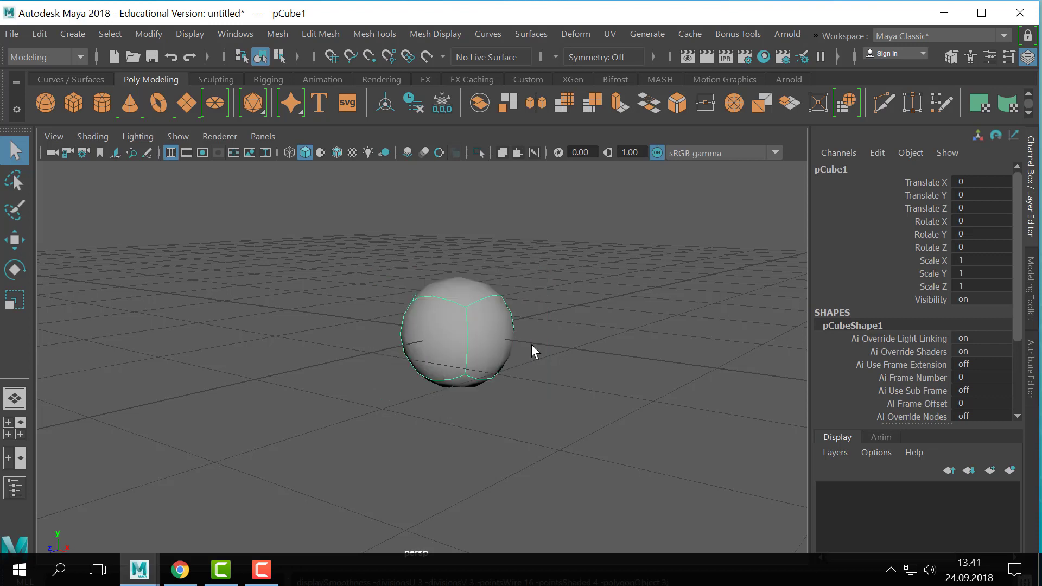
key(1)
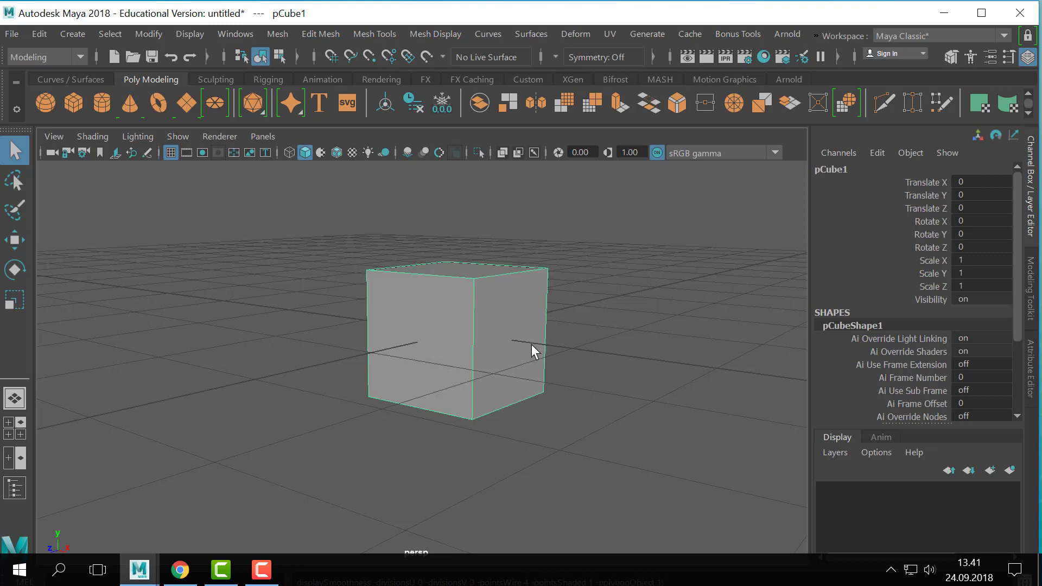
key(3)
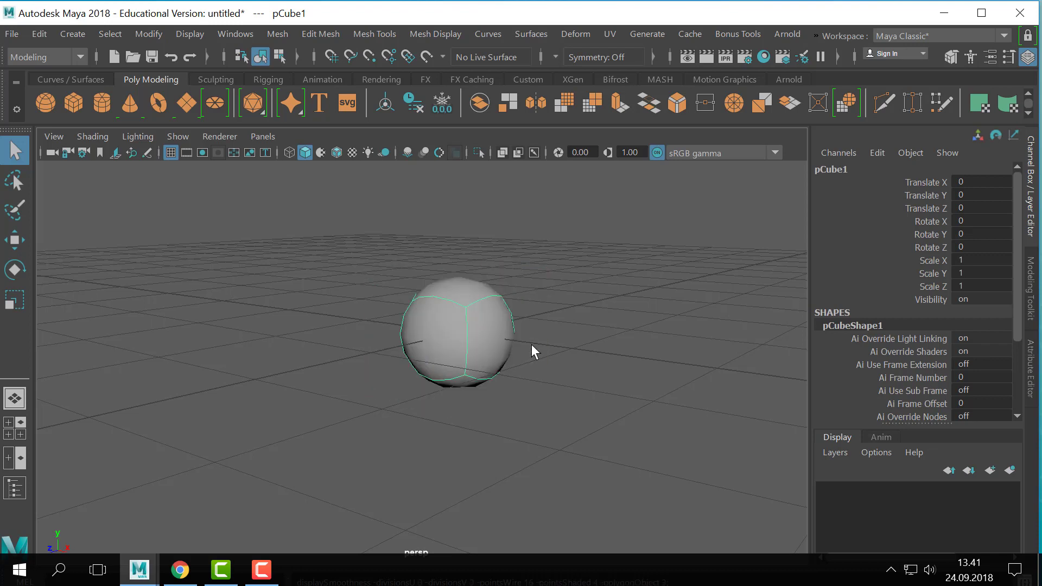
key(1)
key(f)
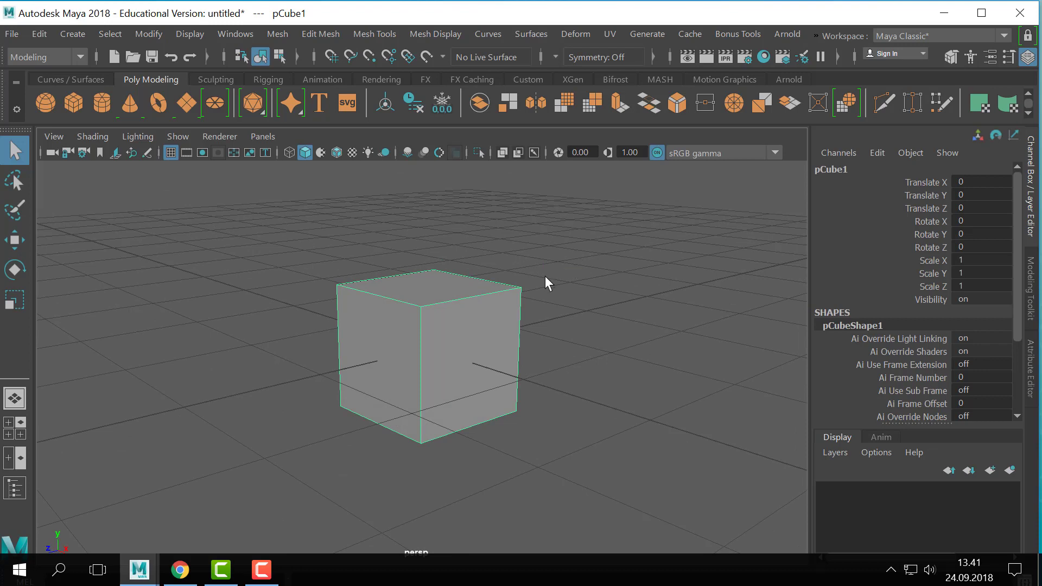
- Select one upper corner vertex of the cube in vertex mode and return to object mode
right_drag(516, 298, 434, 115)
drag(595, 272, 494, 315)
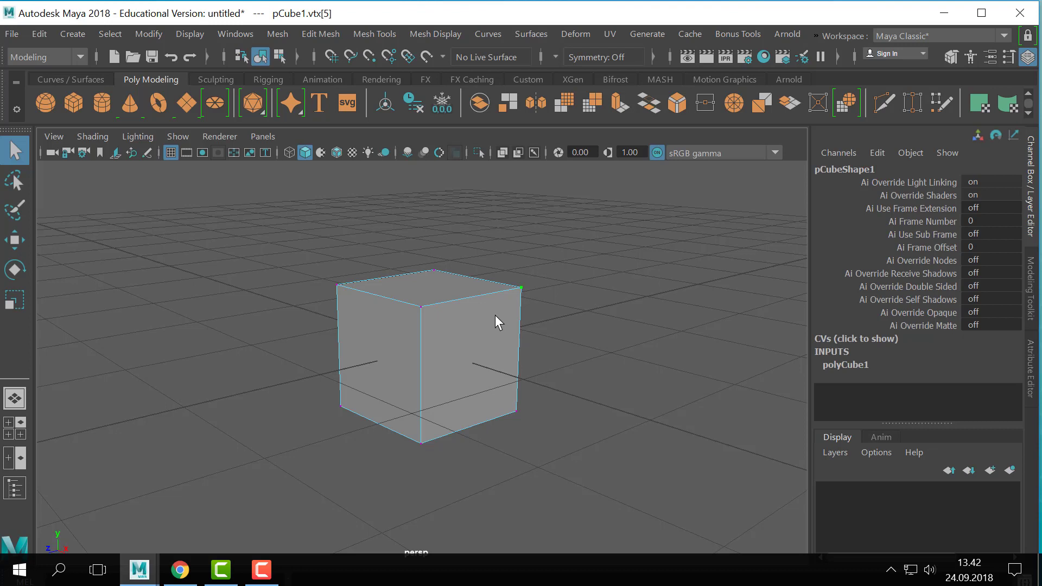
right_drag(493, 316, 614, 145)
right_drag(444, 338, 479, 75)
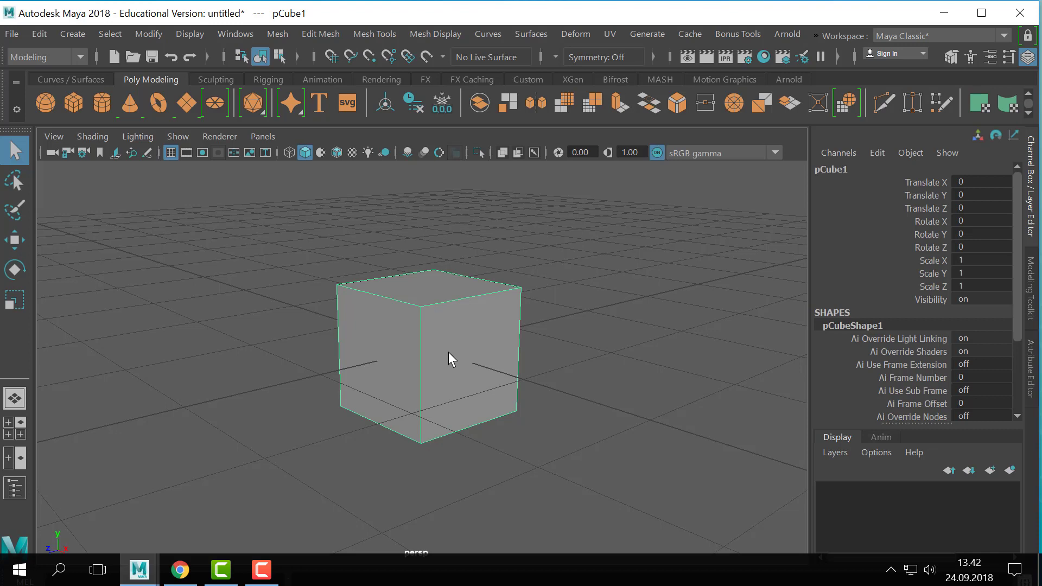
- Turn on the cube's smooth mesh preview and expand the Smooth Mesh attributes of its shape node
key(3)
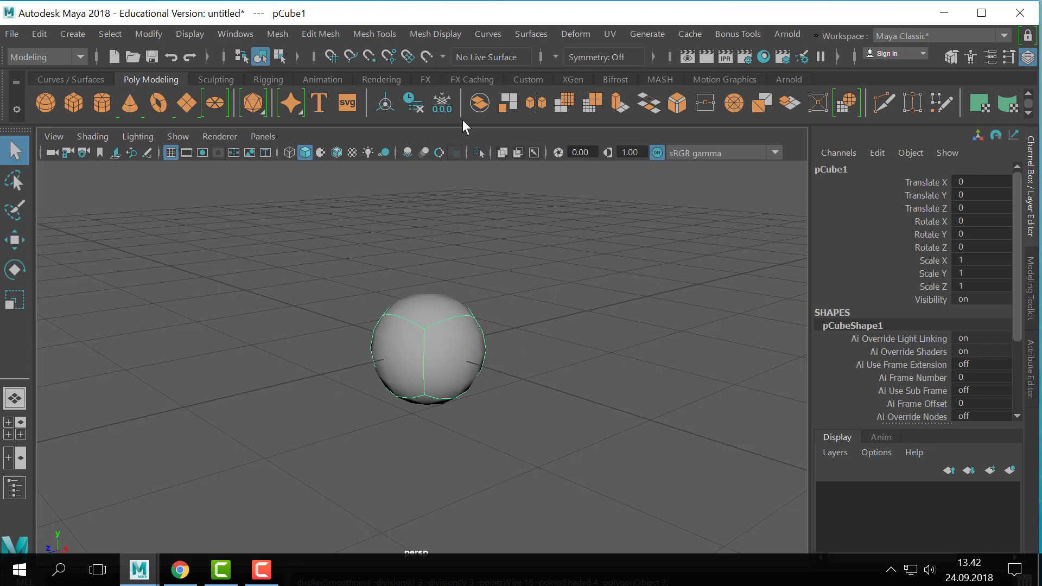
scroll(364, 402, down, 2)
alt+middle_drag(483, 291, 470, 284)
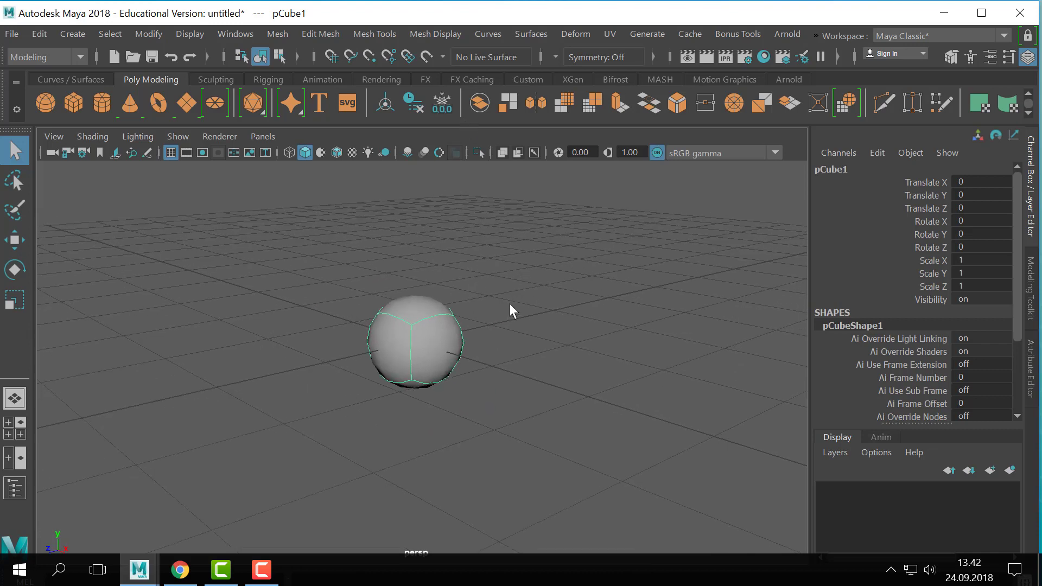
key(ctrl+a)
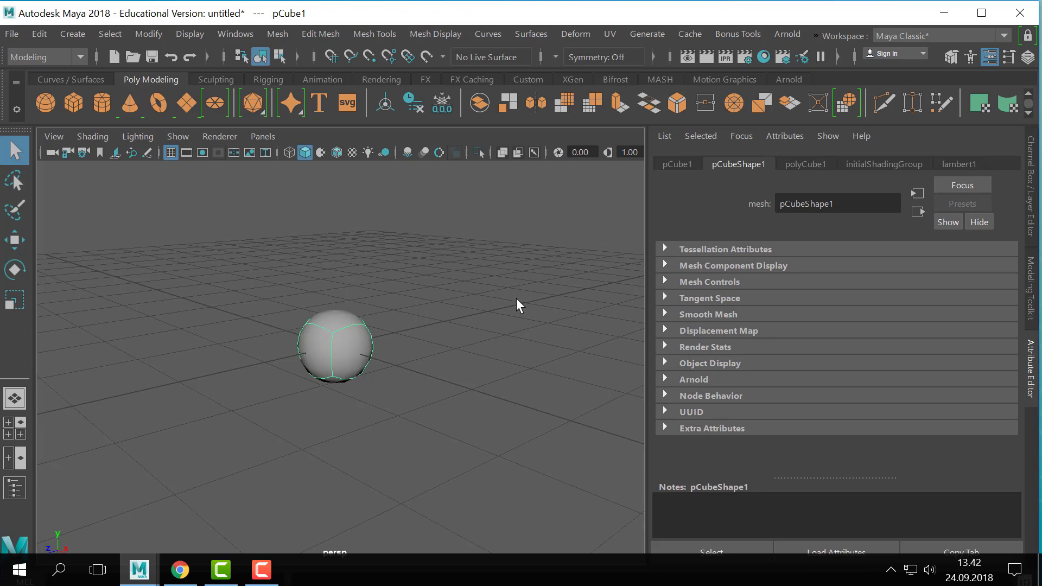
click(664, 314)
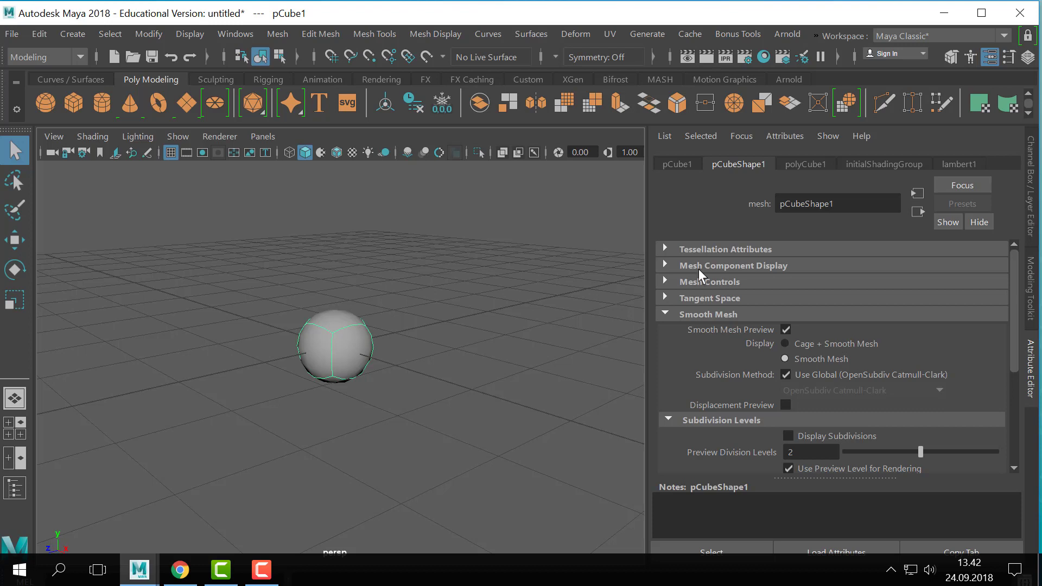
- Lower the cube's Preview Division Levels to 1 and set them back to 2
alt+right_drag(344, 310, 430, 302)
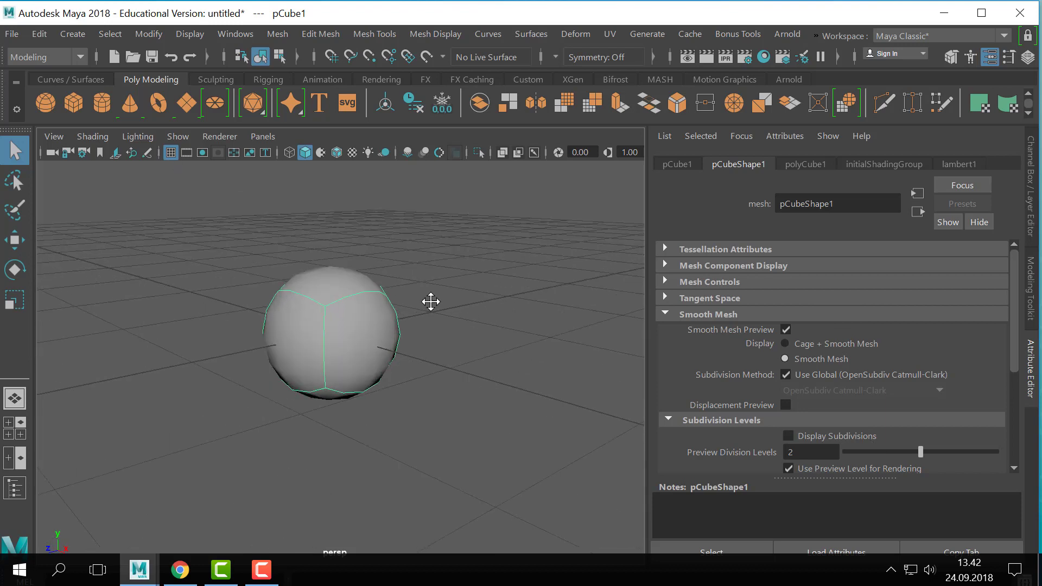
alt+middle_drag(431, 302, 470, 296)
drag(920, 451, 888, 454)
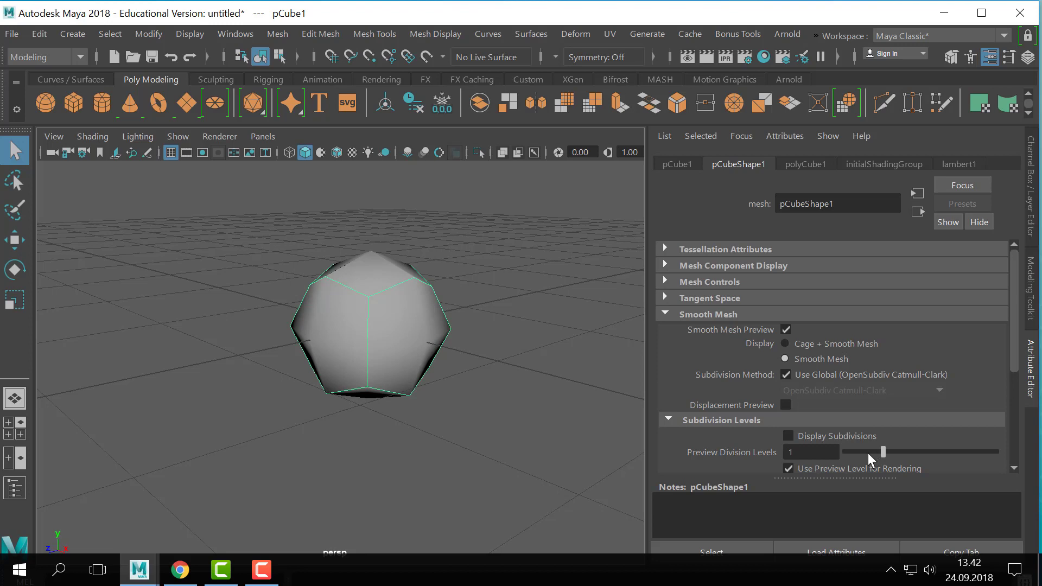
drag(894, 452, 911, 455)
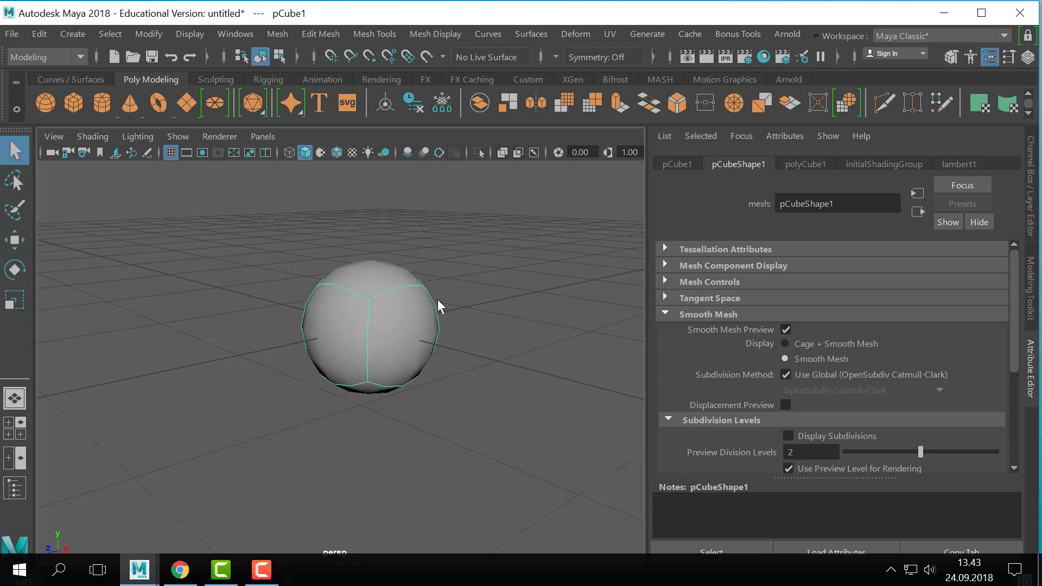
- Deselect the smoothed cube
scroll(437, 298, down, 2)
click(578, 344)
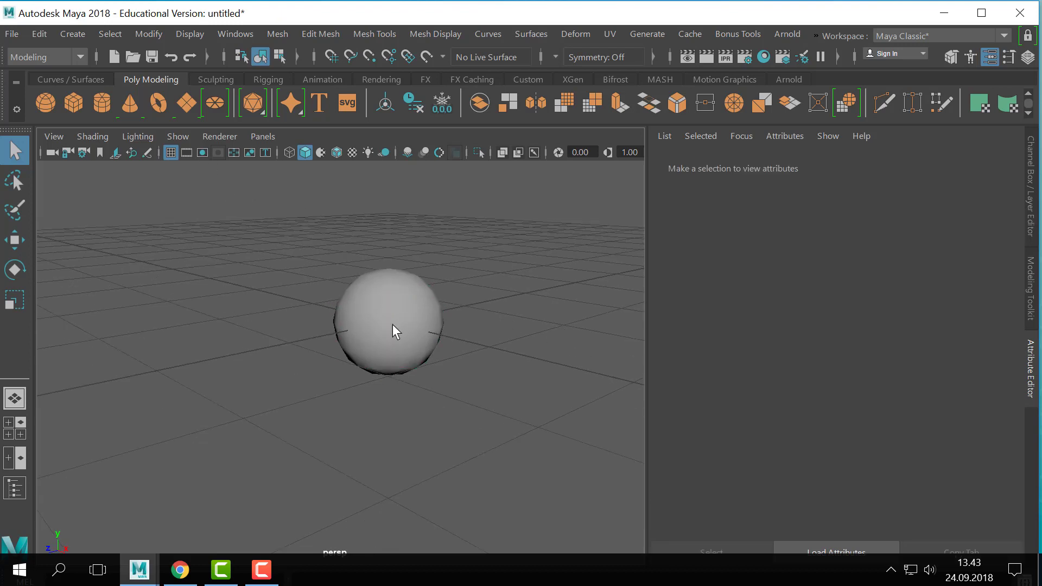
scroll(393, 324, down, 1)
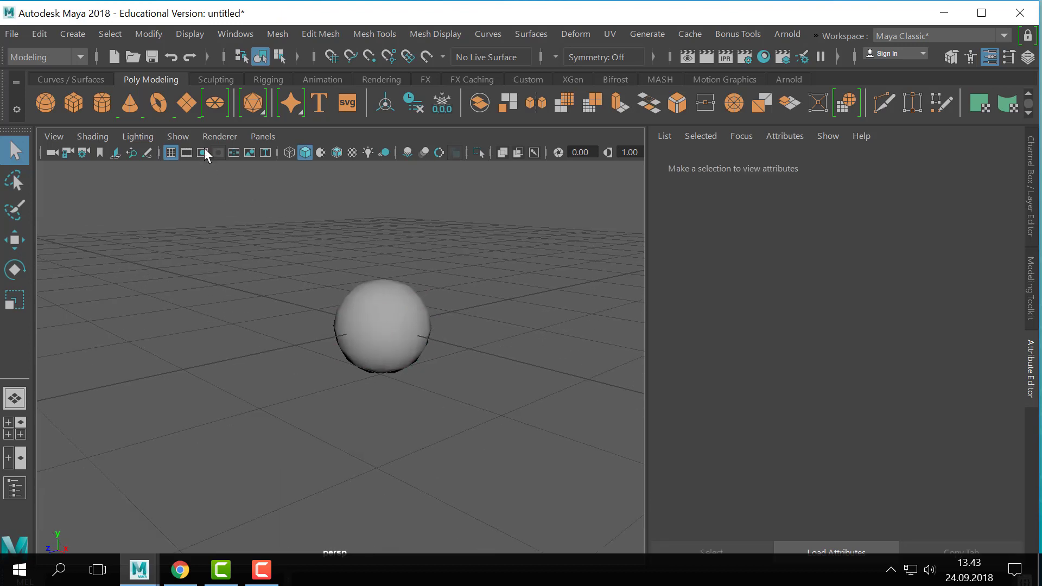
- Create a second polygon cube and move it along the Z axis to stand beside the smooth-previewed cube
click(70, 103)
key(w)
drag(328, 342, 33, 410)
alt+drag(347, 344, 358, 306)
- Apply Mesh Smooth to the new cube with exponential divisions and 2 division levels
click(277, 32)
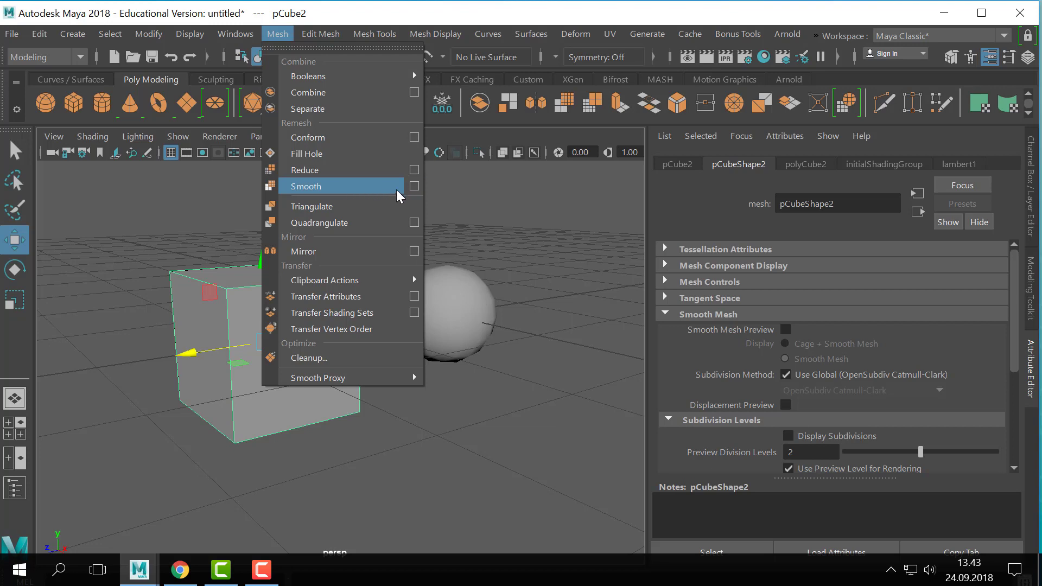
click(416, 188)
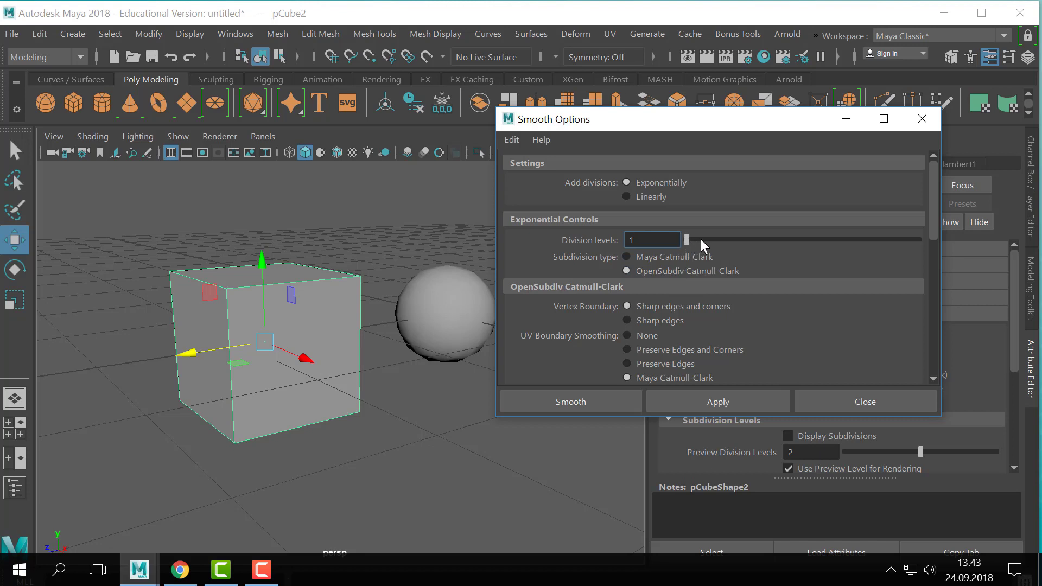
click(738, 245)
click(758, 401)
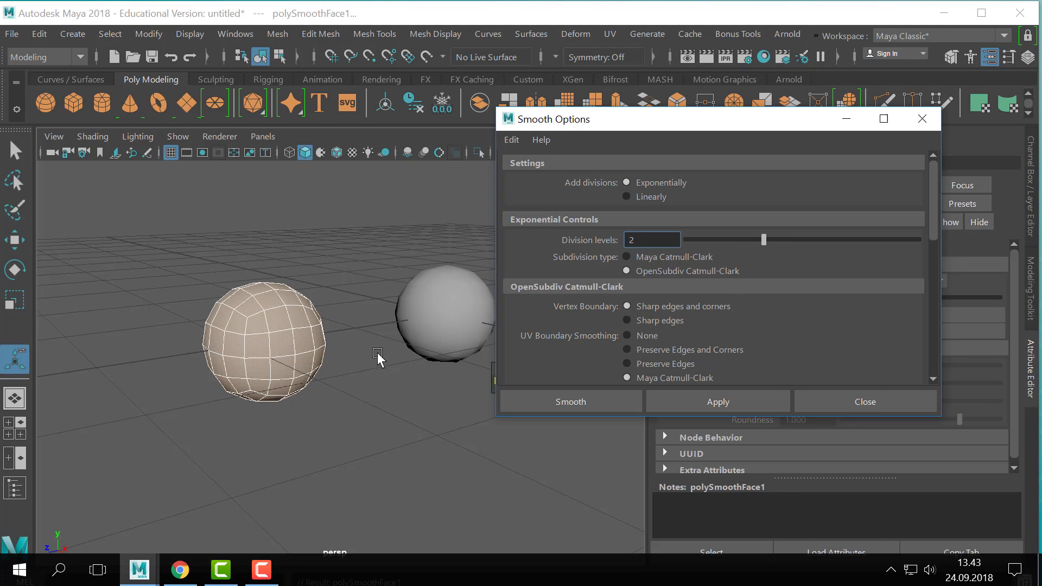
alt+drag(343, 348, 380, 349)
alt+middle_drag(379, 349, 380, 364)
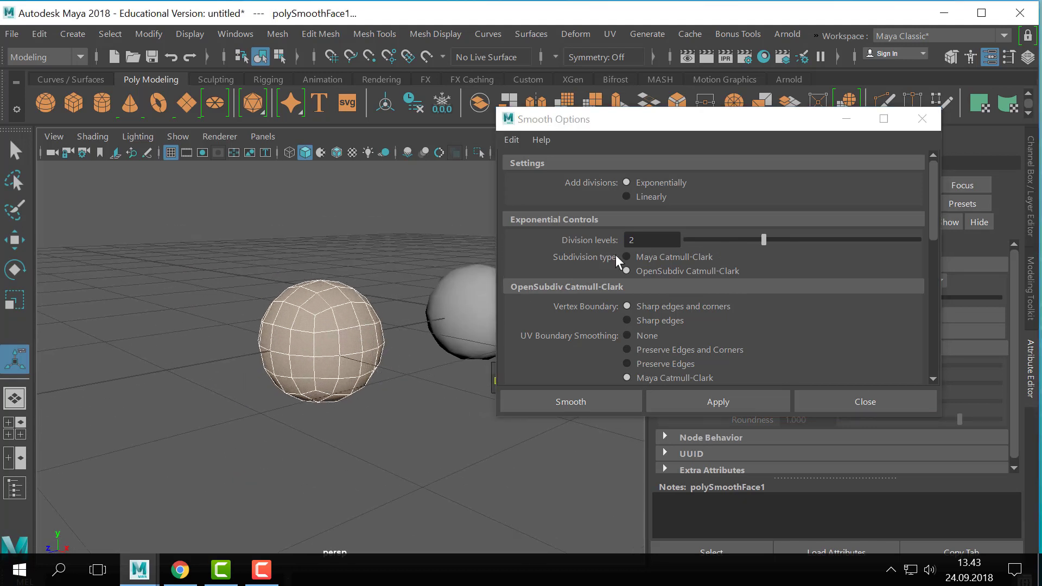
- Undo the 2-level smoothing of the new cube
click(360, 317)
key(ctrl+z)
key(ctrl+z)
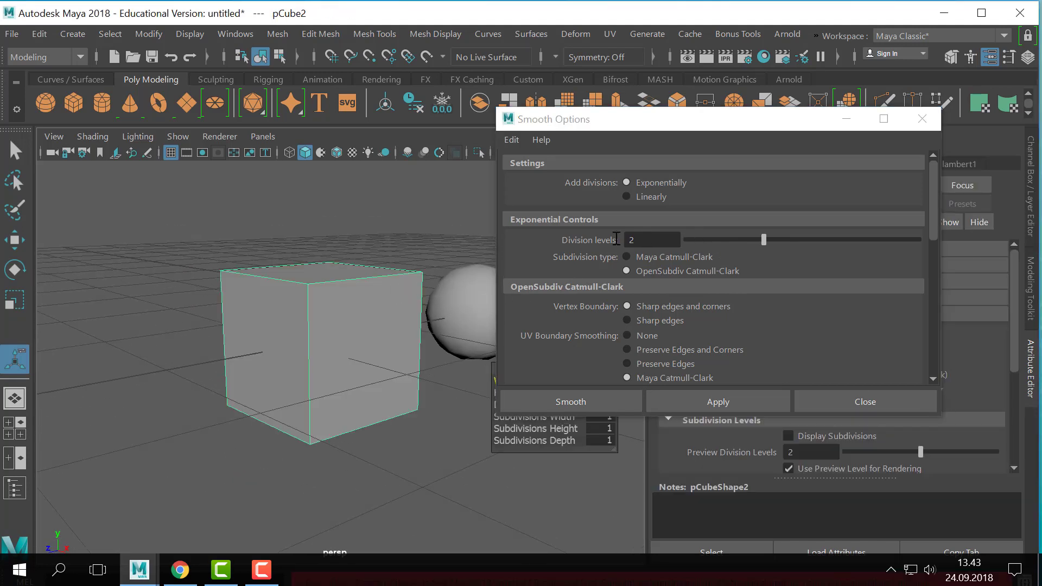
- Set the Smooth division levels to 1 and apply the smoothing to the new cube
click(632, 240)
text(1)
click(688, 405)
alt+drag(242, 342, 320, 350)
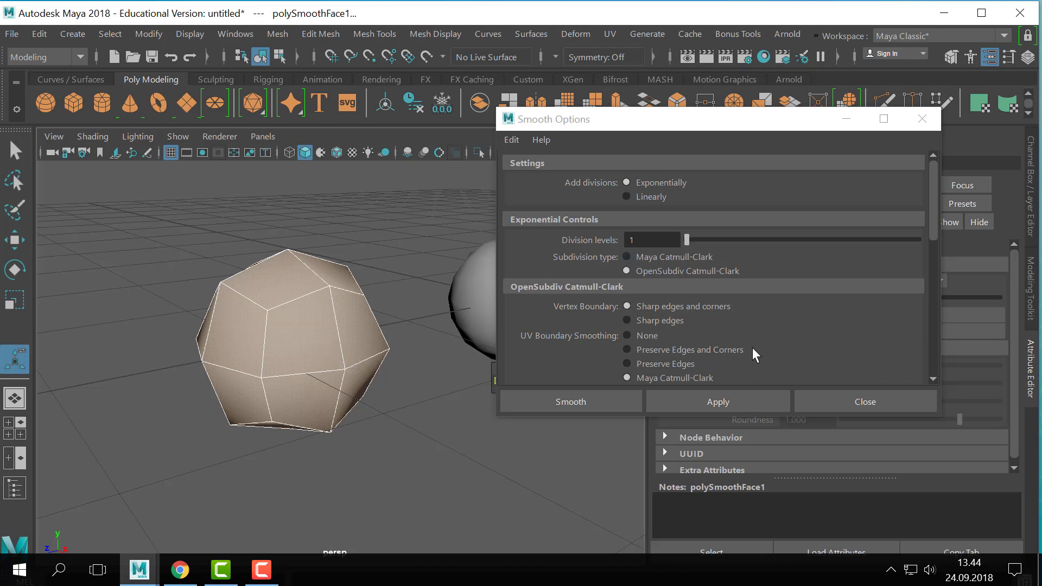
- Select the smooth-previewed cube and set its Preview Division Levels to 1
drag(686, 124, 648, 472)
click(544, 281)
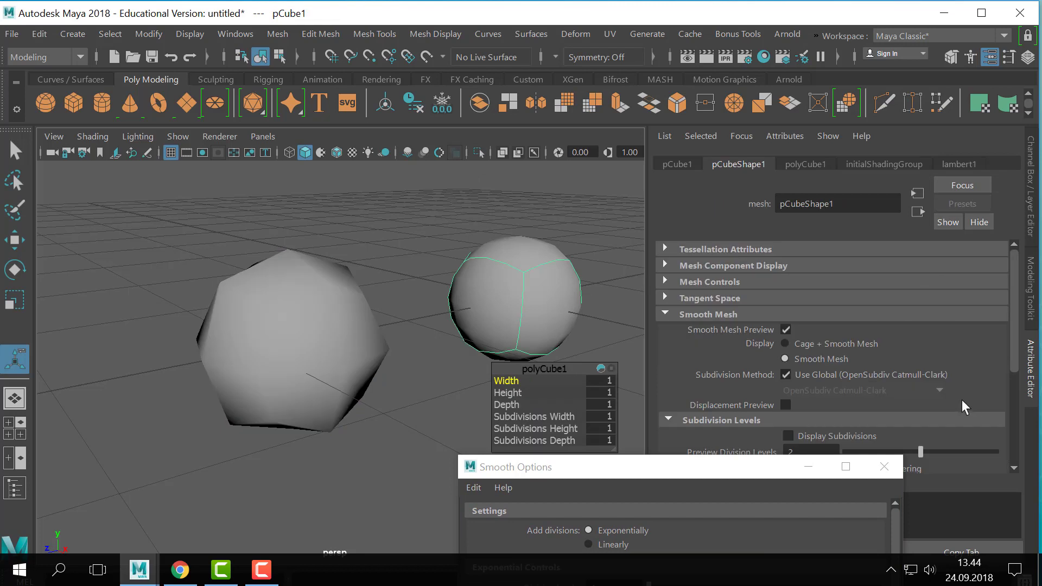
drag(725, 467, 577, 495)
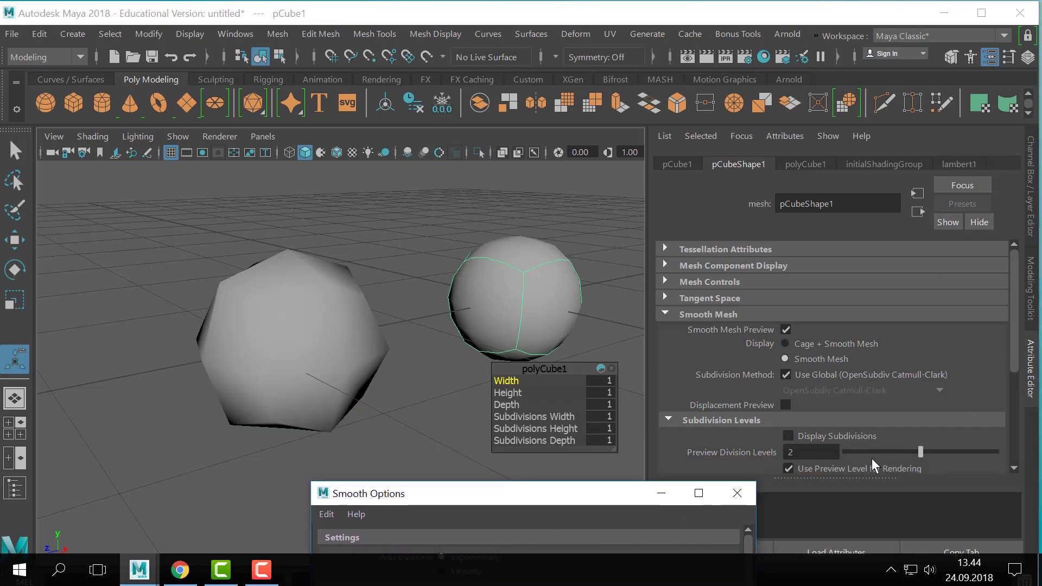
scroll(827, 426, down, 2)
scroll(820, 407, up, 1)
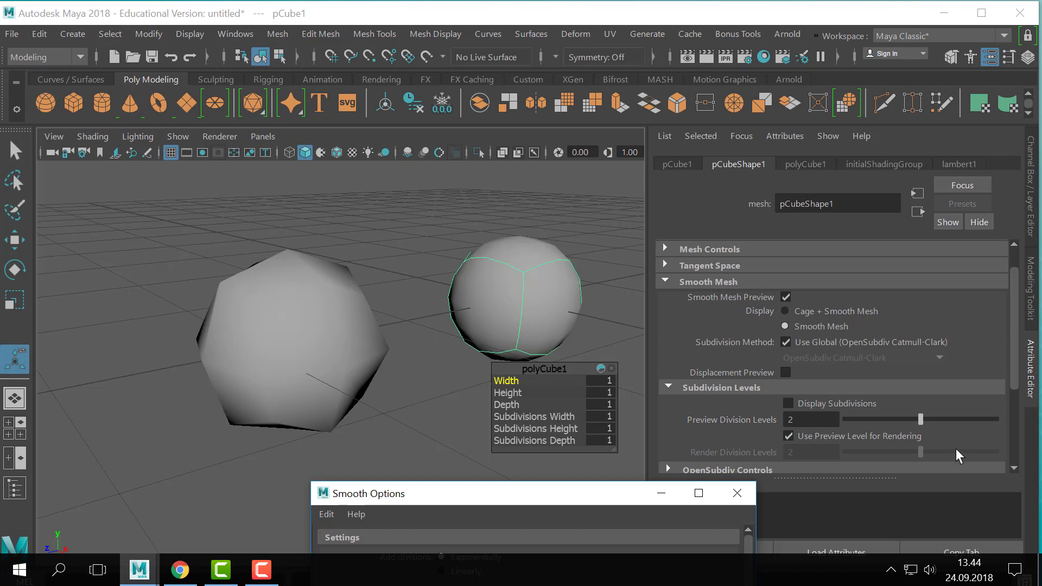
drag(921, 422, 884, 423)
- Compare the wireframes of the mesh-smoothed cube and the smooth-previewed cube by selecting each in turn
alt+drag(306, 224, 321, 239)
shift+click(268, 298)
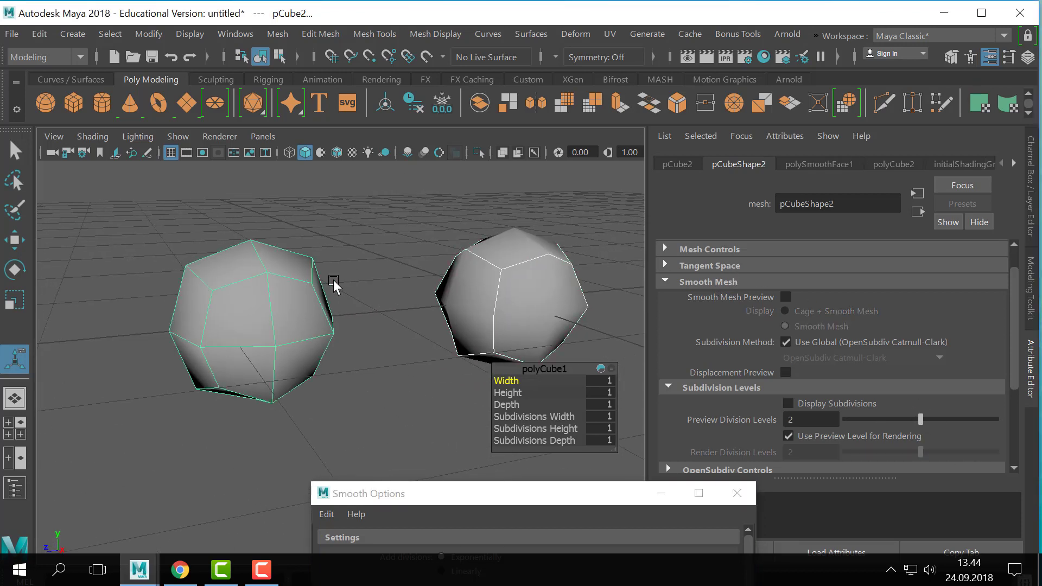
click(455, 304)
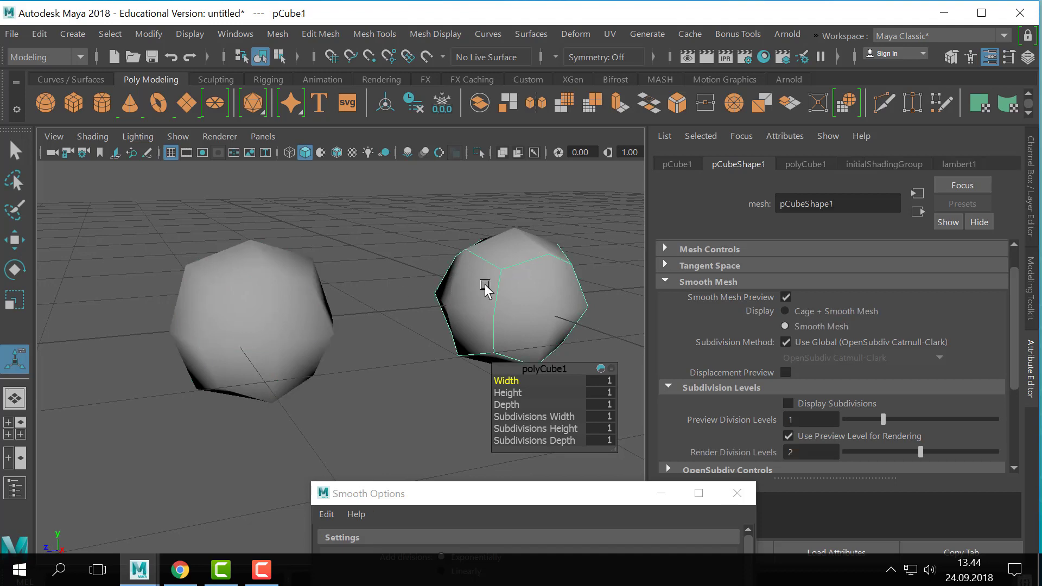
shift+click(312, 314)
alt+drag(450, 324, 471, 303)
alt+right_drag(471, 304, 507, 317)
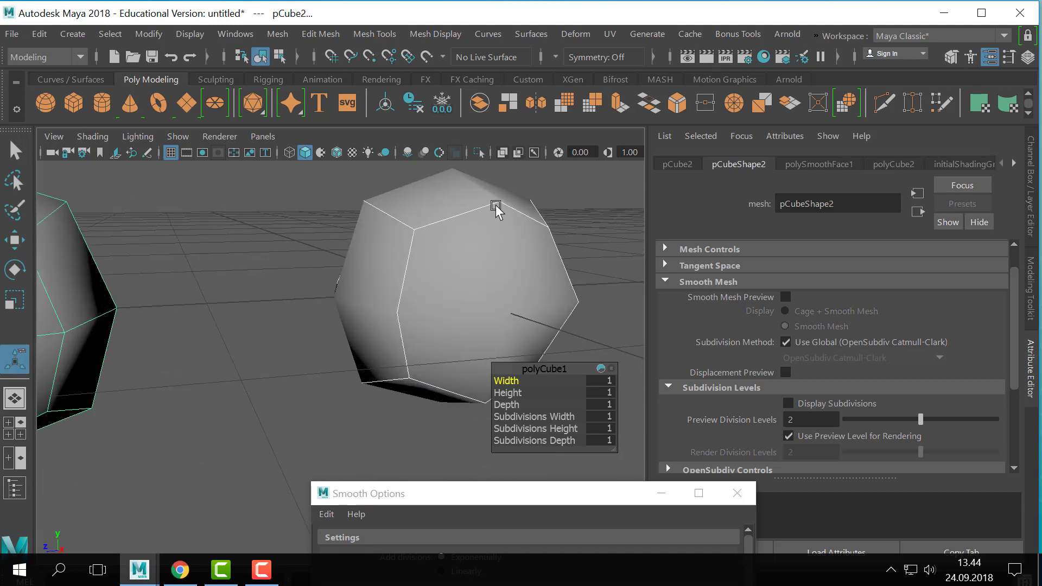
key(f)
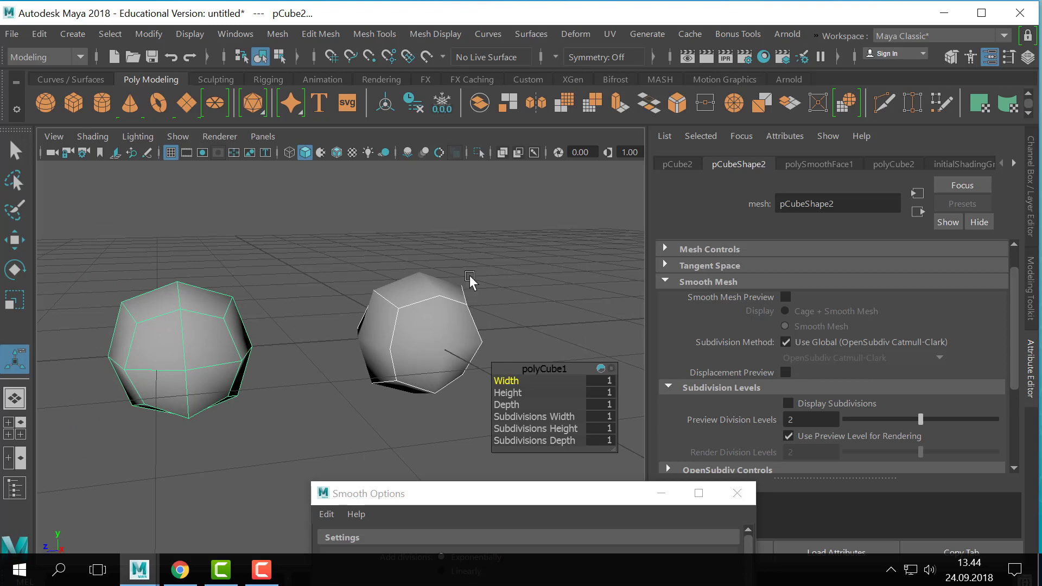
click(462, 333)
mouse_move(461, 334)
alt+mouse_down()
mouse_move(481, 324)
mouse_move(454, 325)
mouse_move(419, 302)
alt+mouse_up()
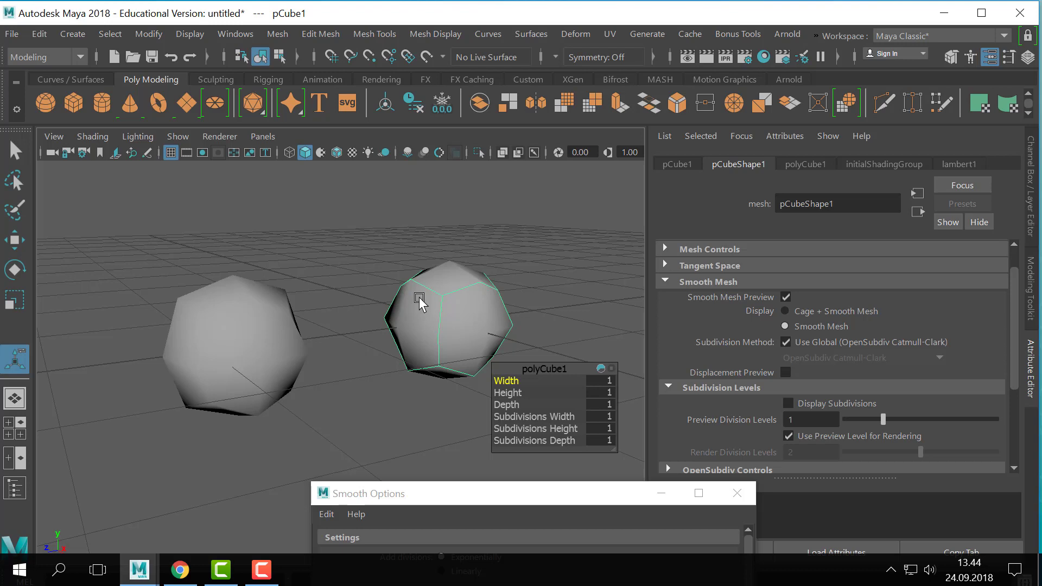
- Toggle the original cube's smooth mesh preview off and on, leaving it switched off
key(1)
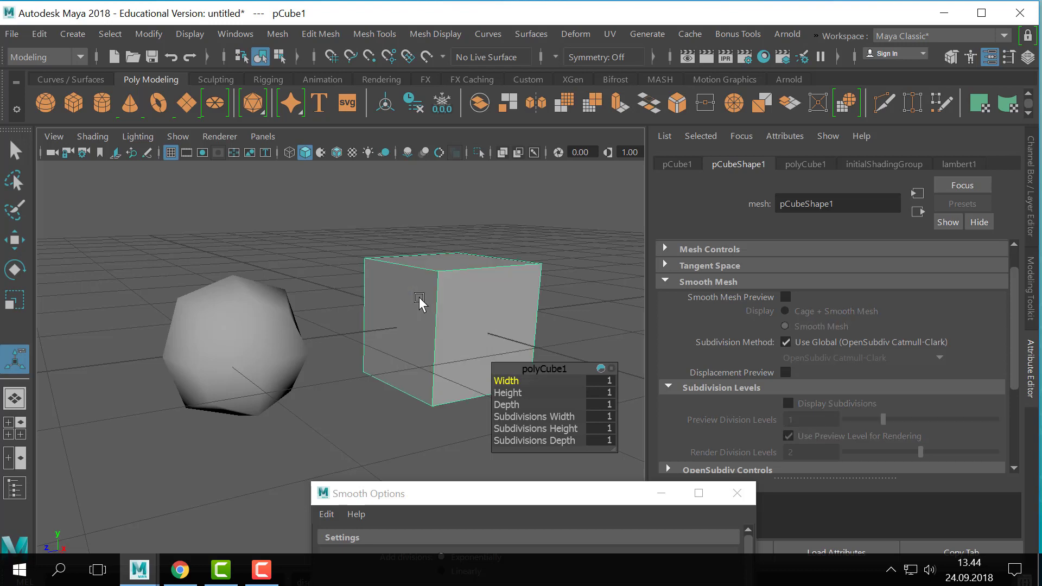
key(3)
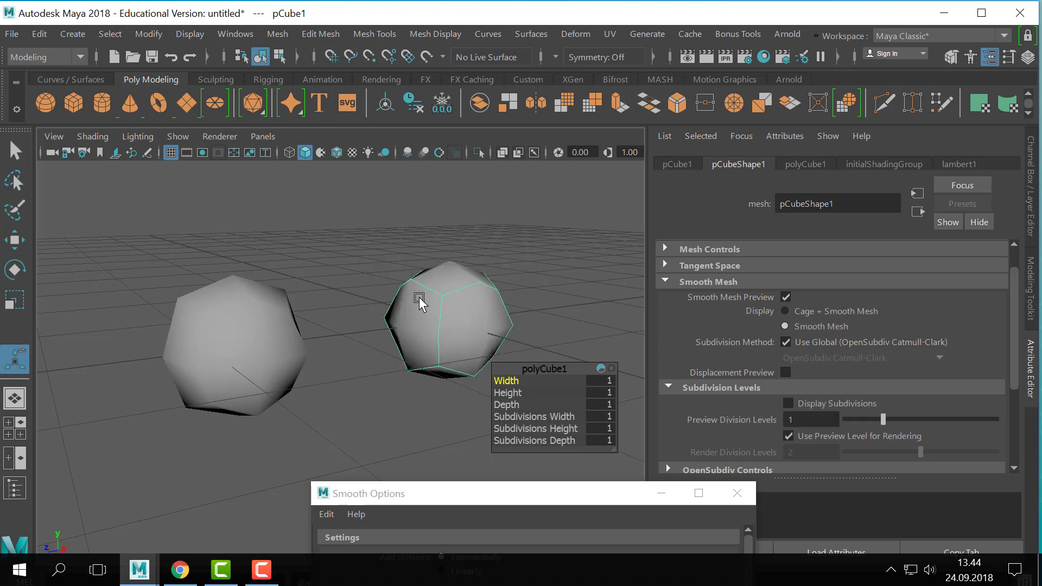
key(1)
key(3)
key(1)
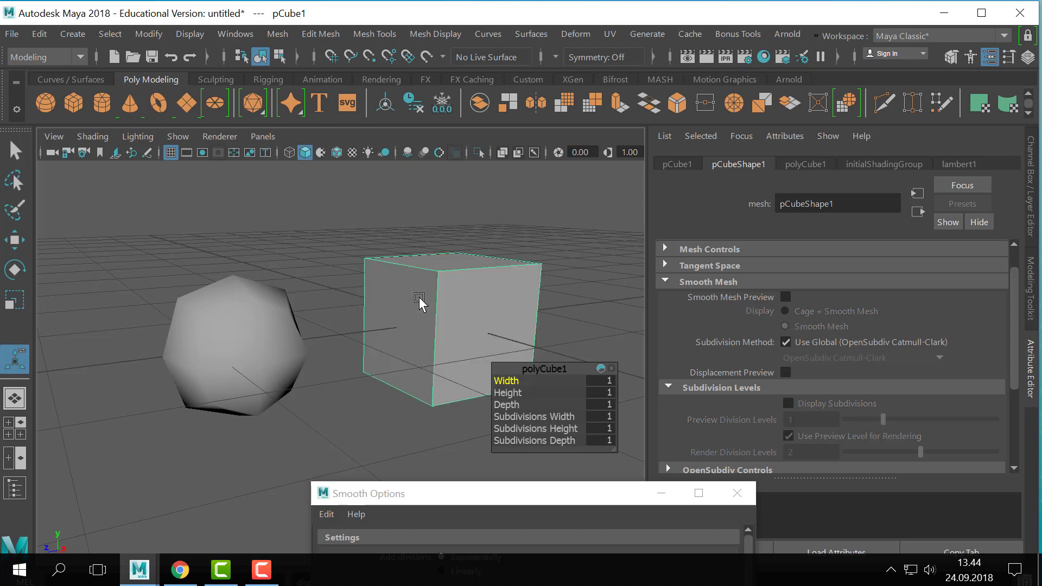
- Compare the mesh-smoothed cube with the original cube while toggling the original's smooth mesh preview on and off
click(286, 348)
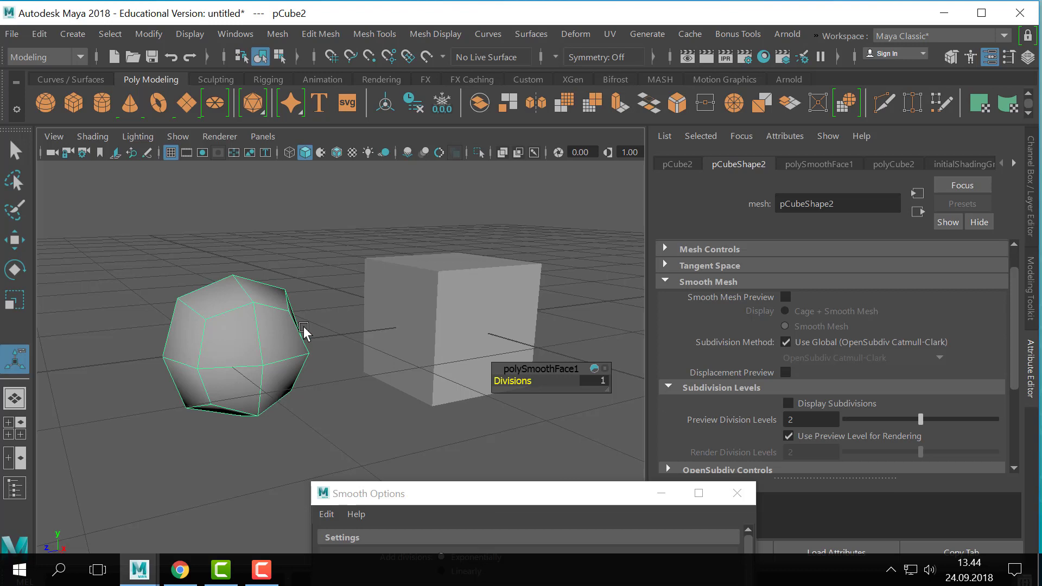
click(422, 312)
click(217, 360)
click(415, 287)
alt+drag(415, 286, 409, 298)
key(3)
key(1)
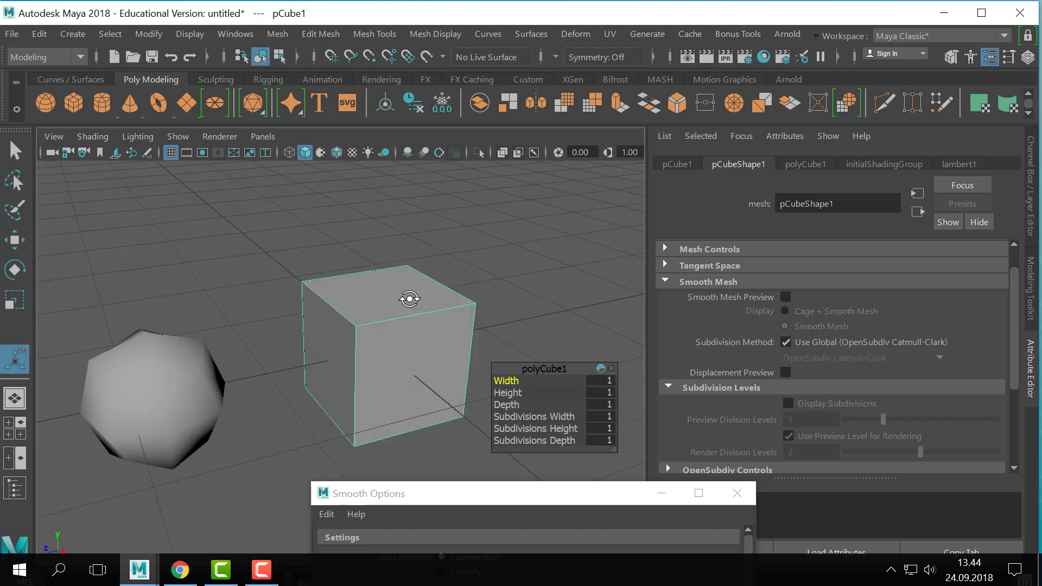
key(3)
key(1)
key(3)
key(1)
- Select the mesh-smoothed cube, close the Smooth Options, and delete that cube
click(232, 378)
alt+drag(213, 411, 288, 348)
click(288, 349)
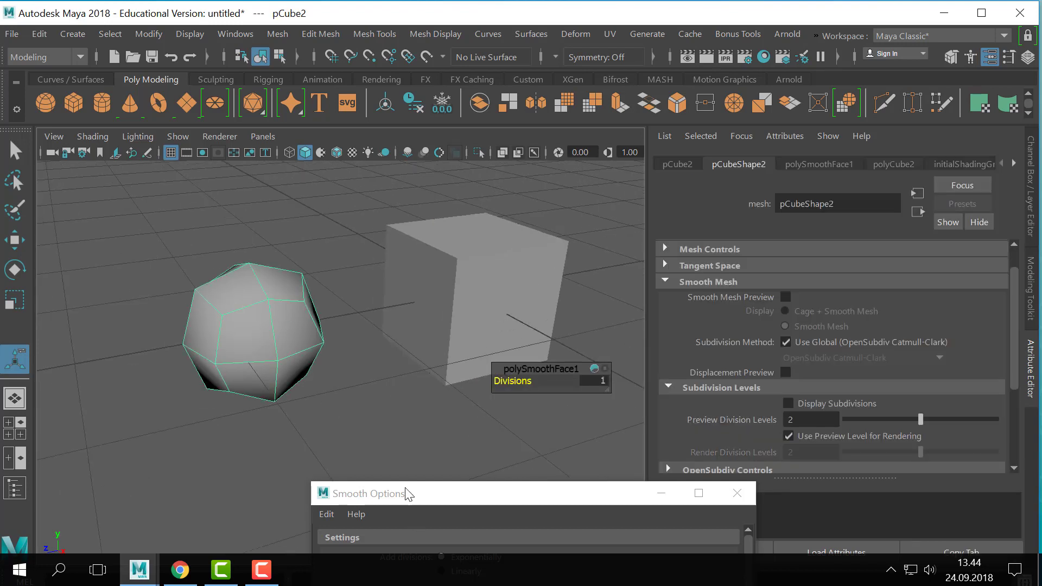
drag(407, 493, 453, 107)
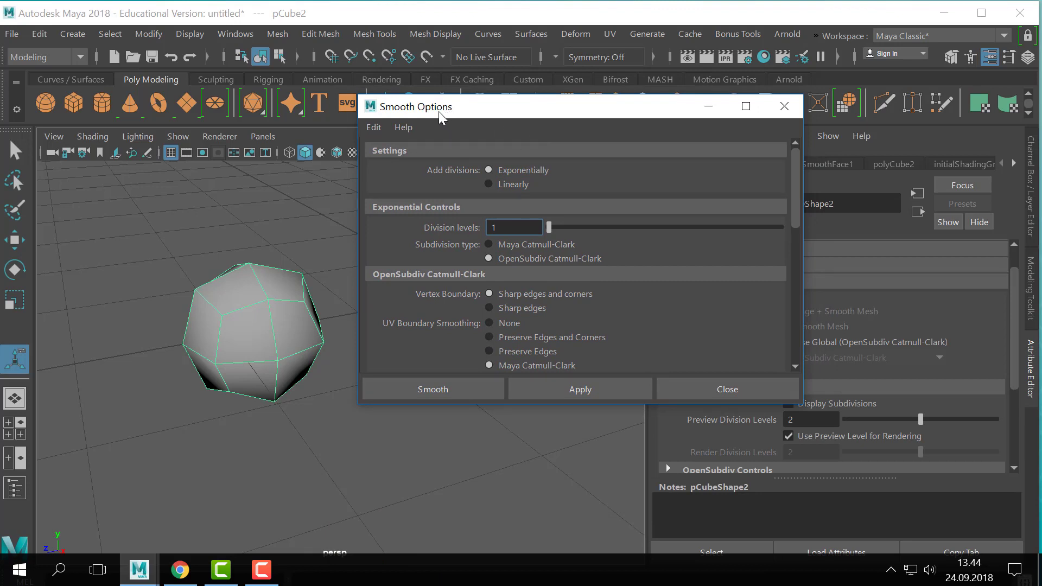
drag(438, 112, 561, 207)
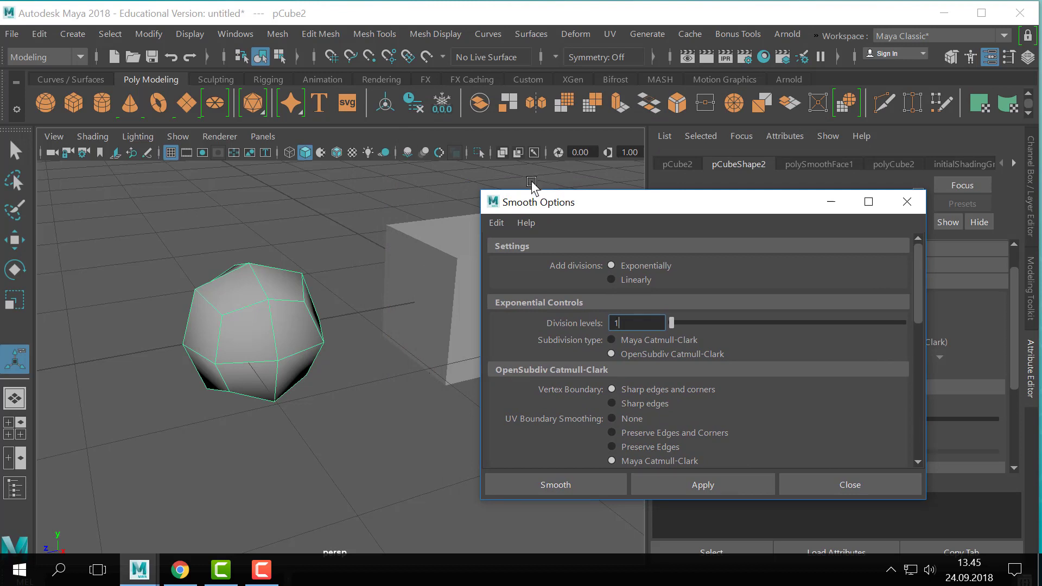
drag(530, 194, 386, 183)
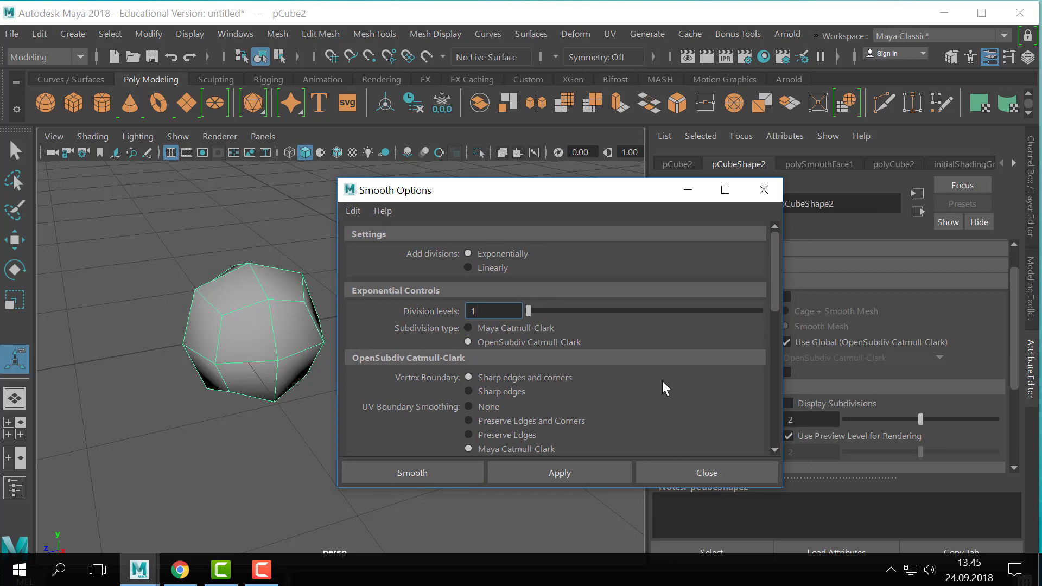
click(678, 473)
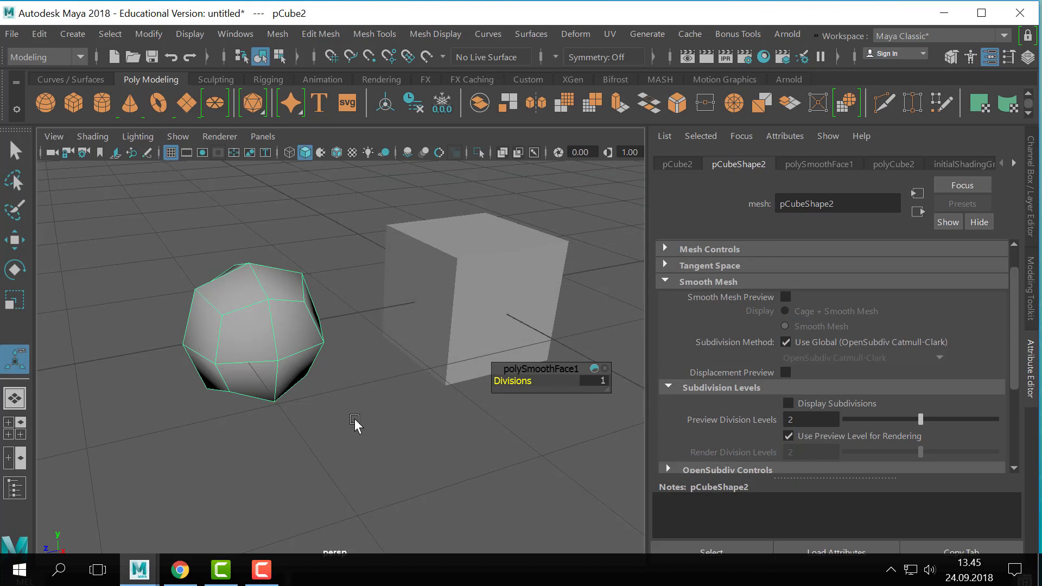
key(Delete)
- Set the remaining cube's Preview Division Levels to 3 and turn on its smooth mesh preview
click(527, 300)
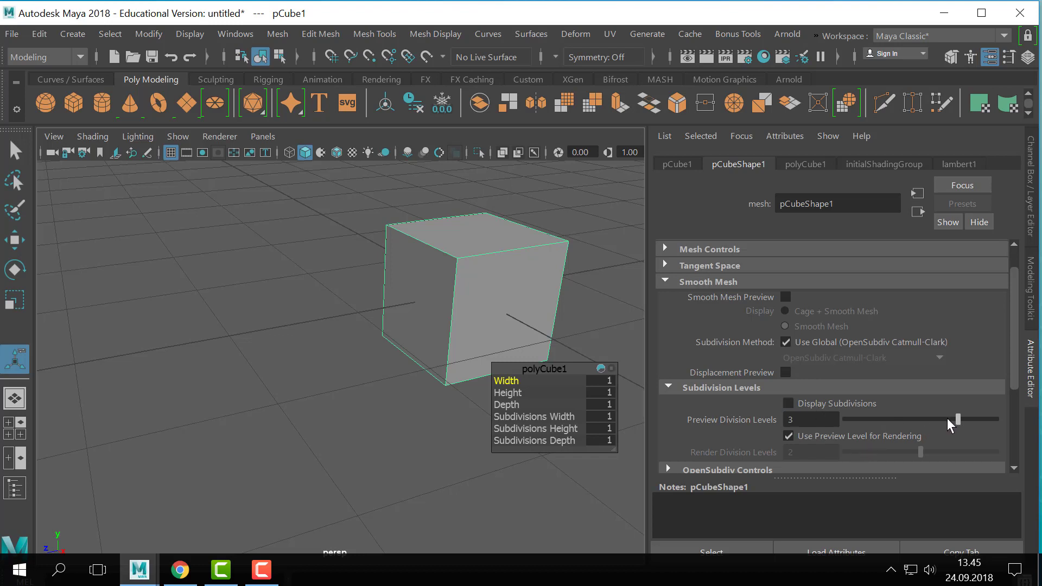
key(3)
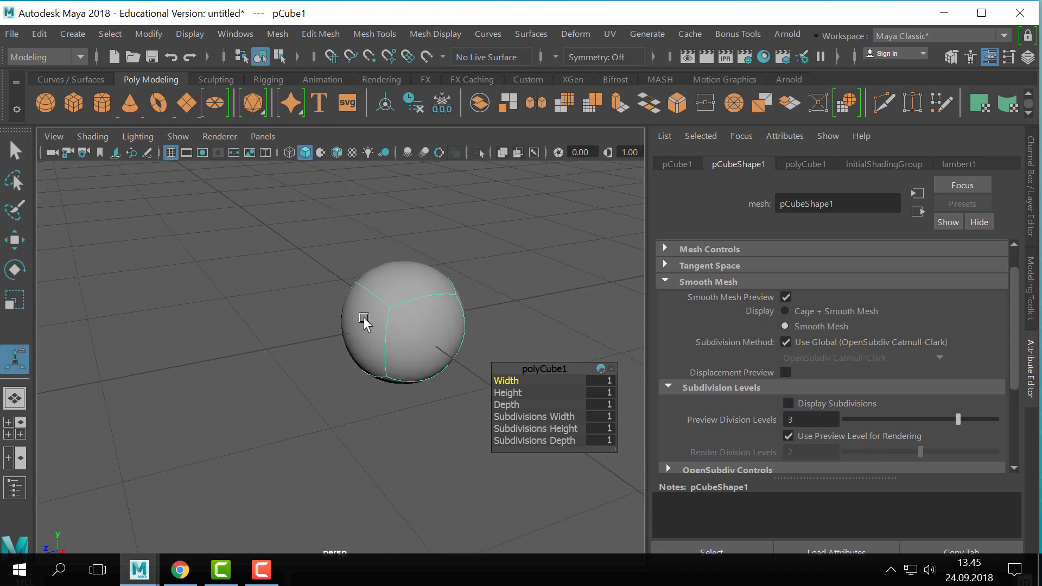
scroll(237, 288, down, 4)
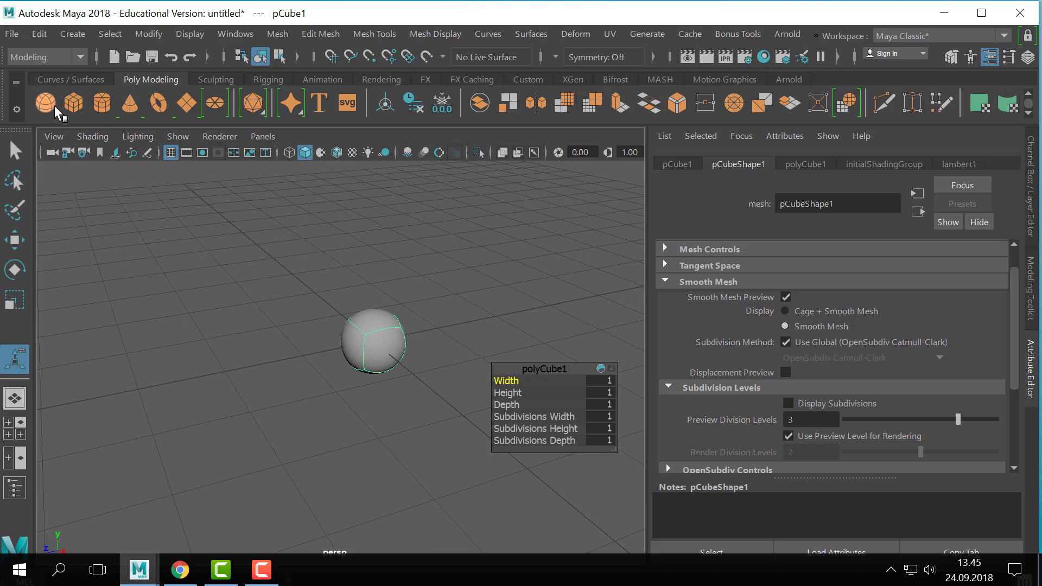
- Create another polygon cube and move it along the Z axis away from the smooth-previewed one
click(73, 102)
key(w)
drag(291, 354, 129, 391)
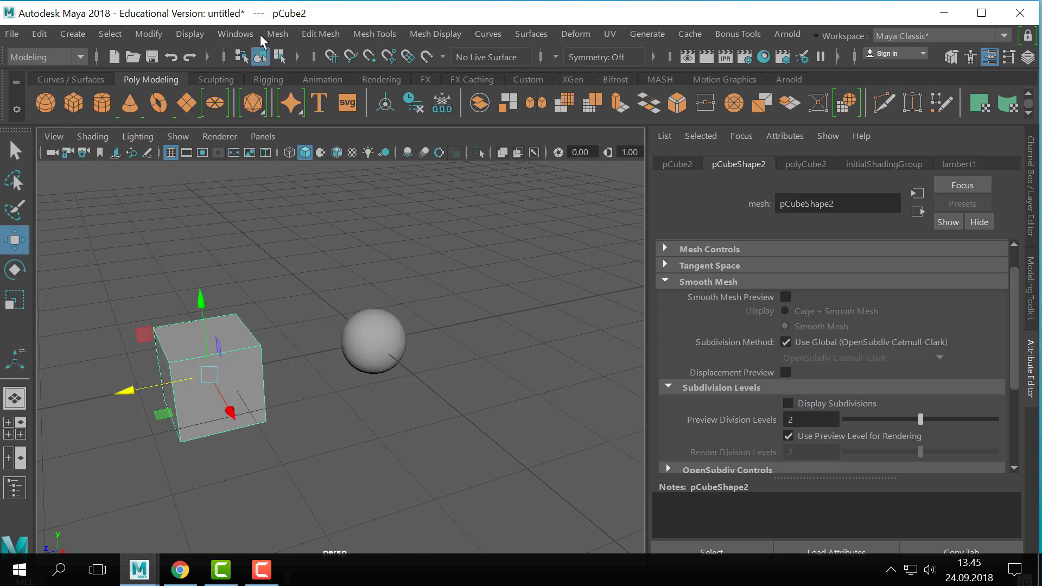
- Turn on the Poly Count heads-up display in the viewport
click(275, 34)
mouse_move(189, 33)
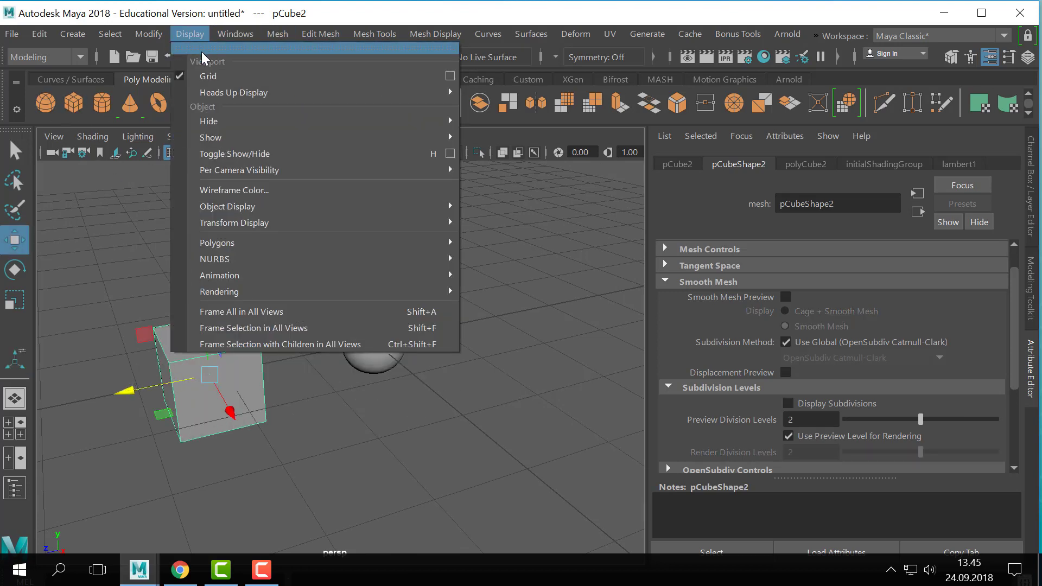
mouse_move(286, 93)
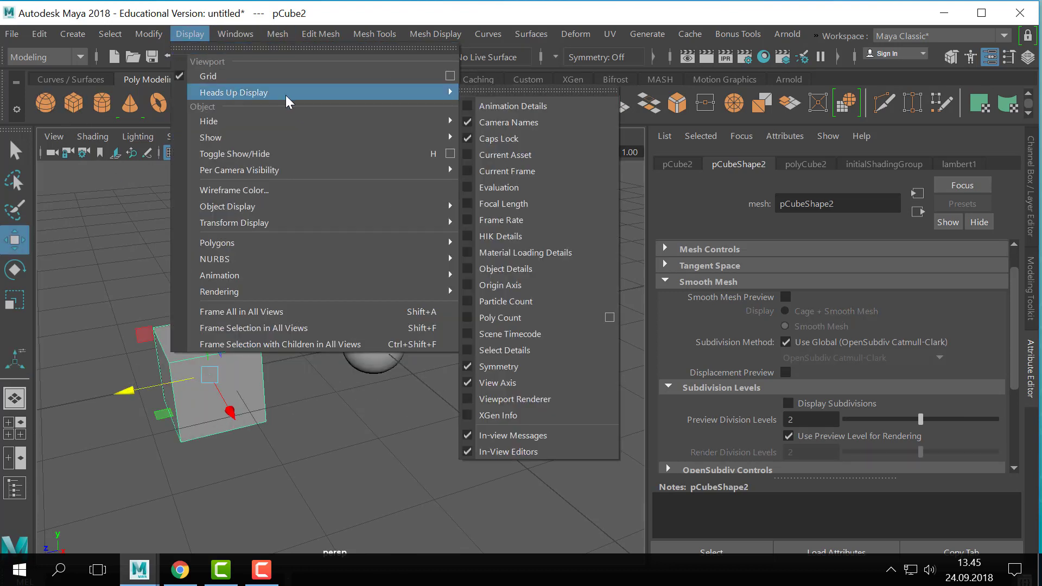
click(469, 318)
alt+middle_drag(373, 335, 494, 321)
scroll(399, 350, up, 1)
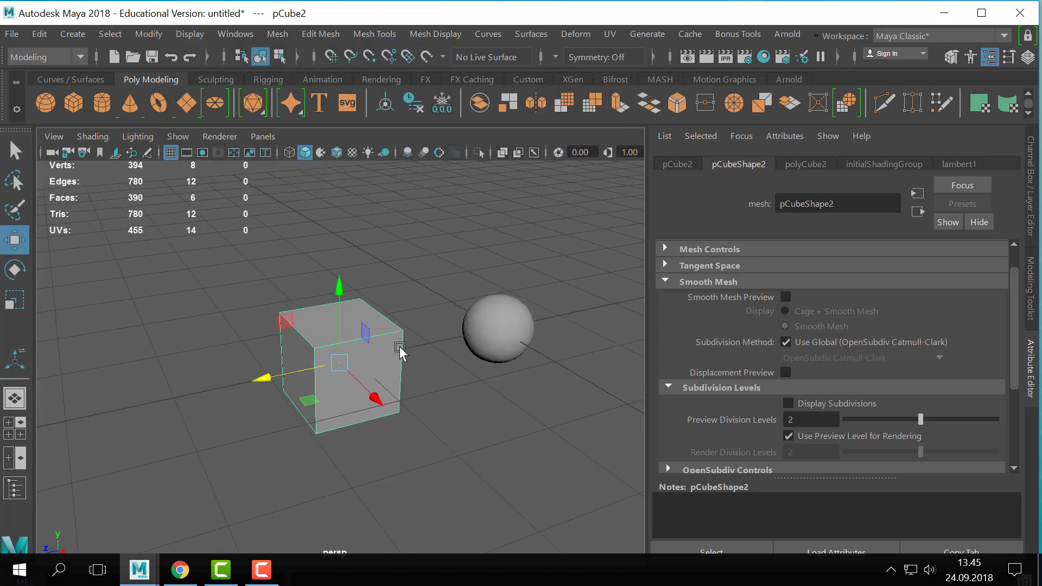
- Examine the poly count display with the new cube selected and deselected
click(433, 256)
click(319, 323)
alt+middle_drag(298, 312, 289, 297)
scroll(347, 261, up, 1)
click(425, 211)
click(284, 379)
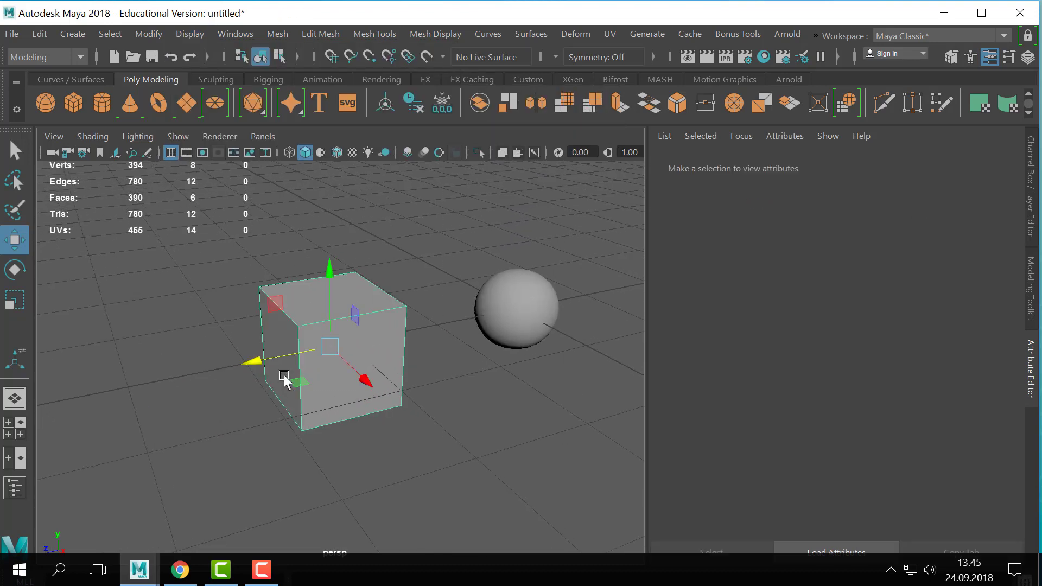
click(212, 307)
- Apply Mesh Smooth to the new cube beside the smooth-previewed one, adding divisions exponentially with Division levels set to 4
click(305, 391)
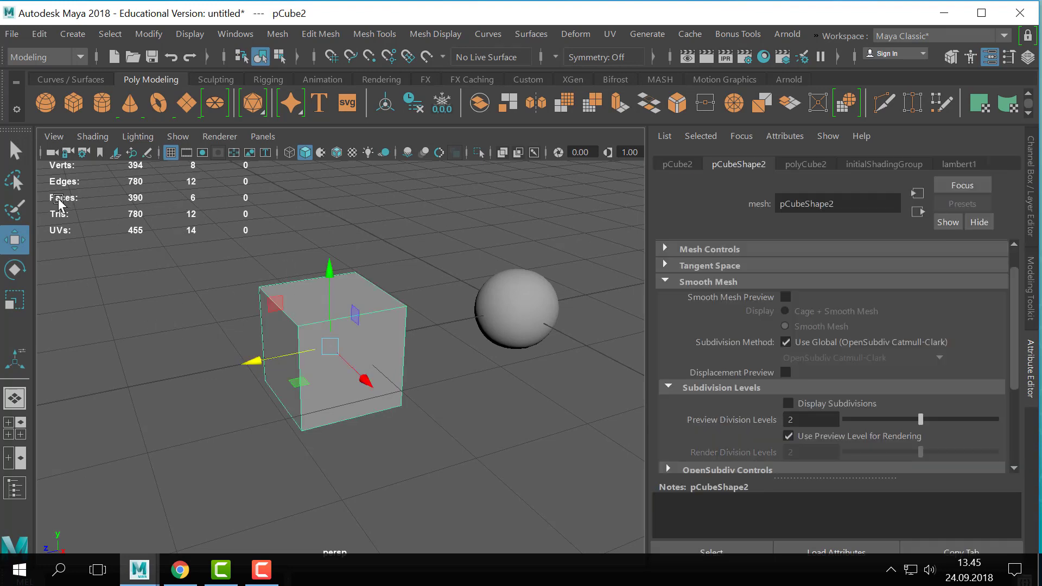
alt+middle_drag(329, 264, 338, 273)
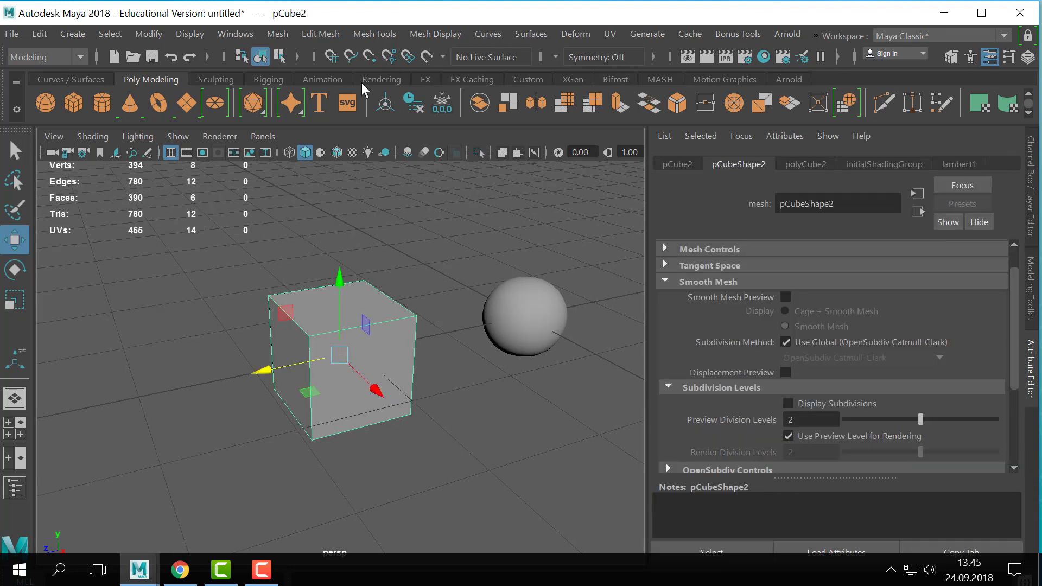
click(279, 33)
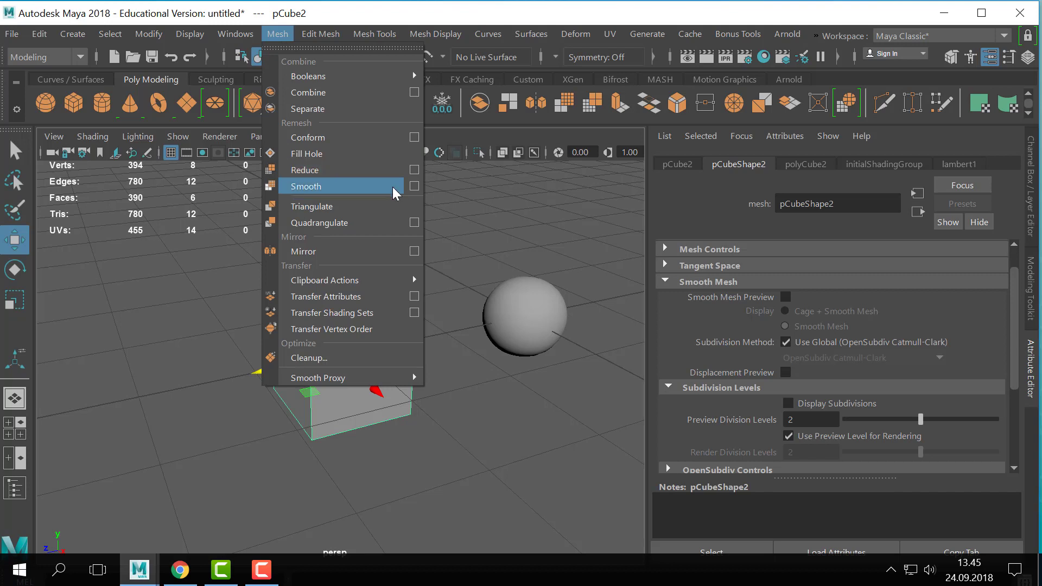
click(414, 186)
drag(513, 193, 719, 121)
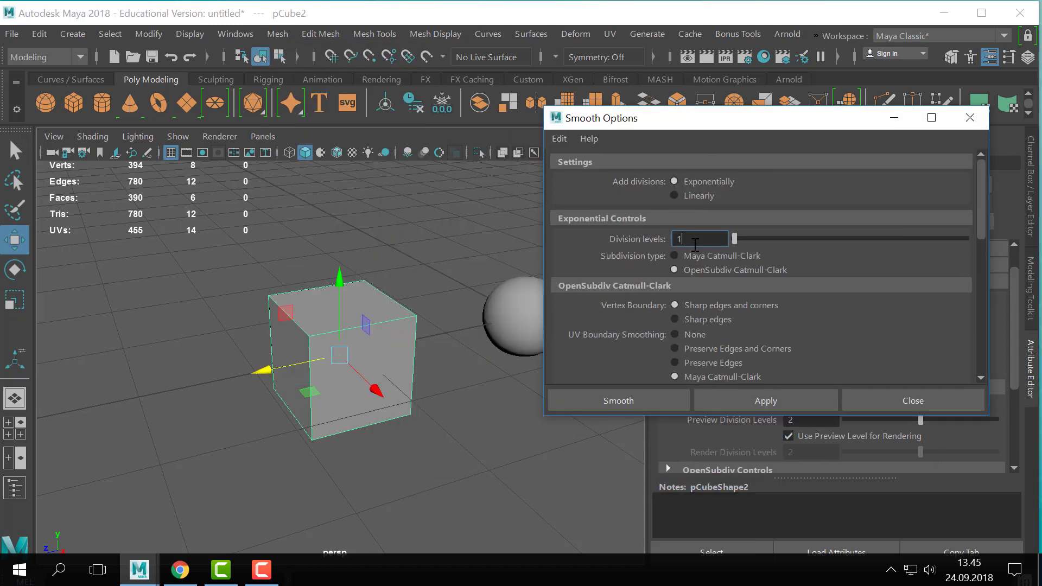
text(4)
click(798, 406)
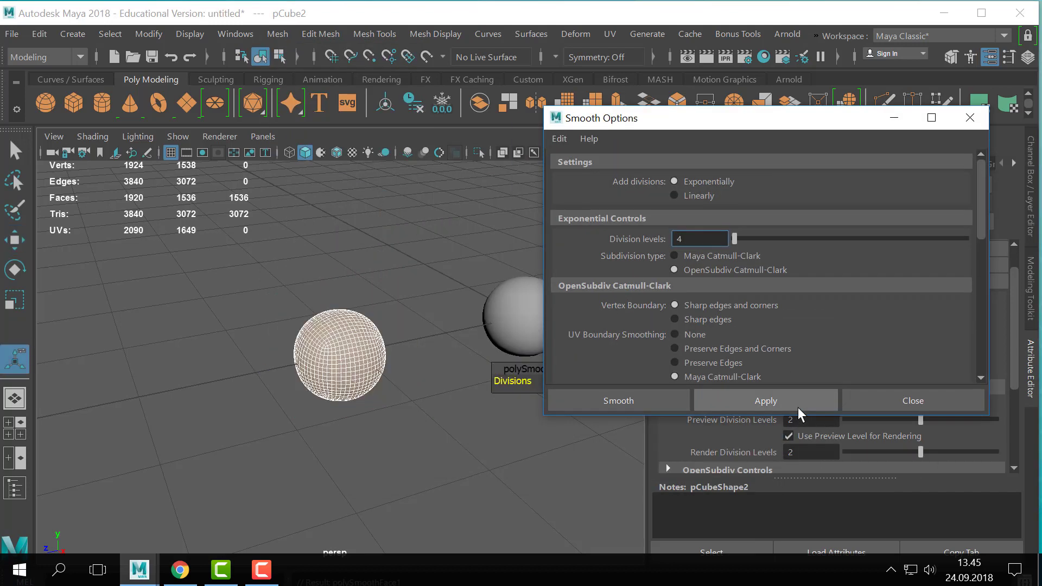
scroll(317, 341, up, 2)
alt+middle_drag(317, 337, 314, 359)
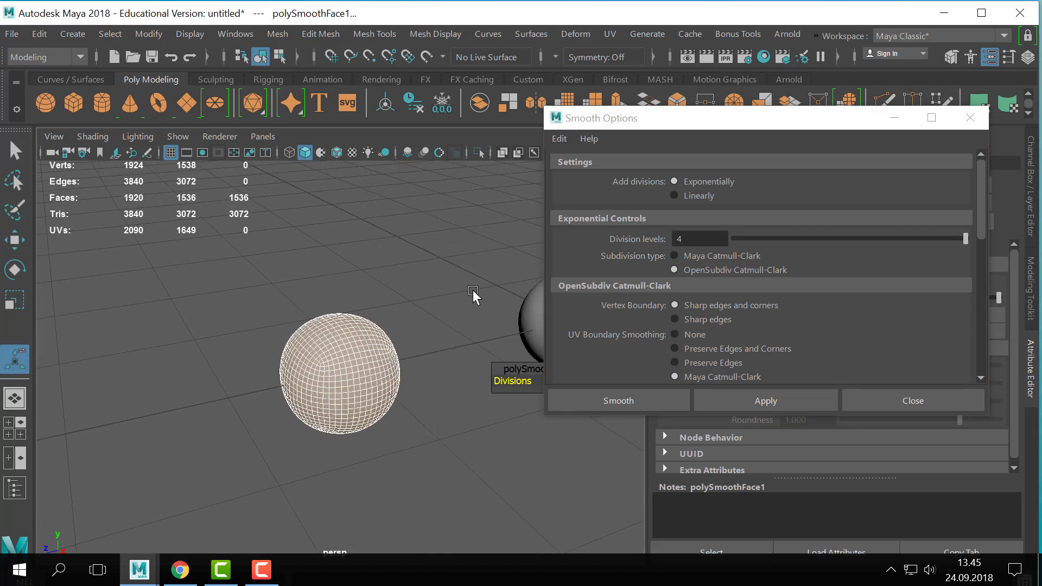
- Undo the smoothing and try Division levels 8 on the cube, choosing the default level of 1 instead of continuing
key(ctrl+z)
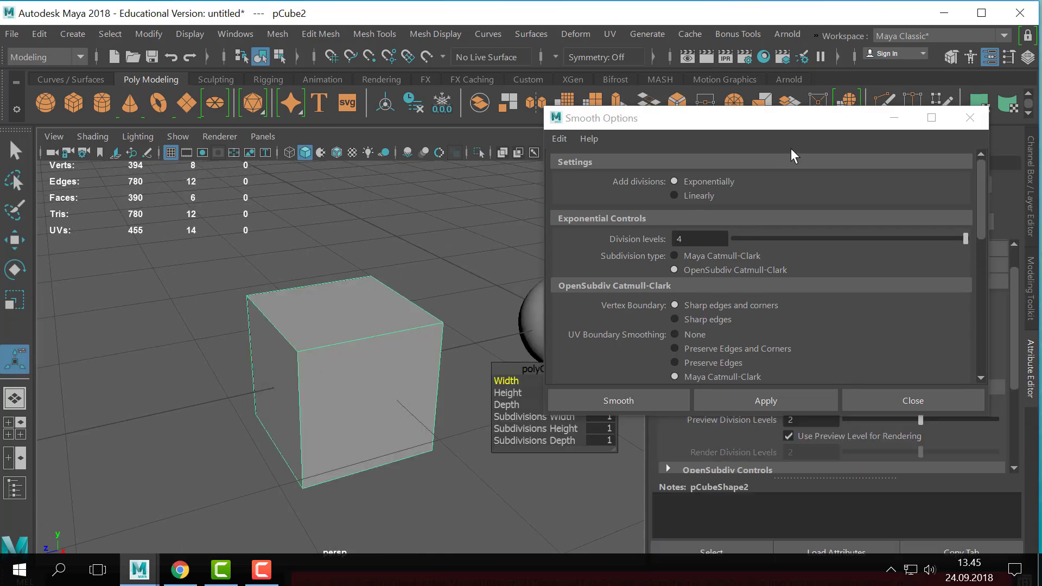
double_click(685, 240)
text(8)
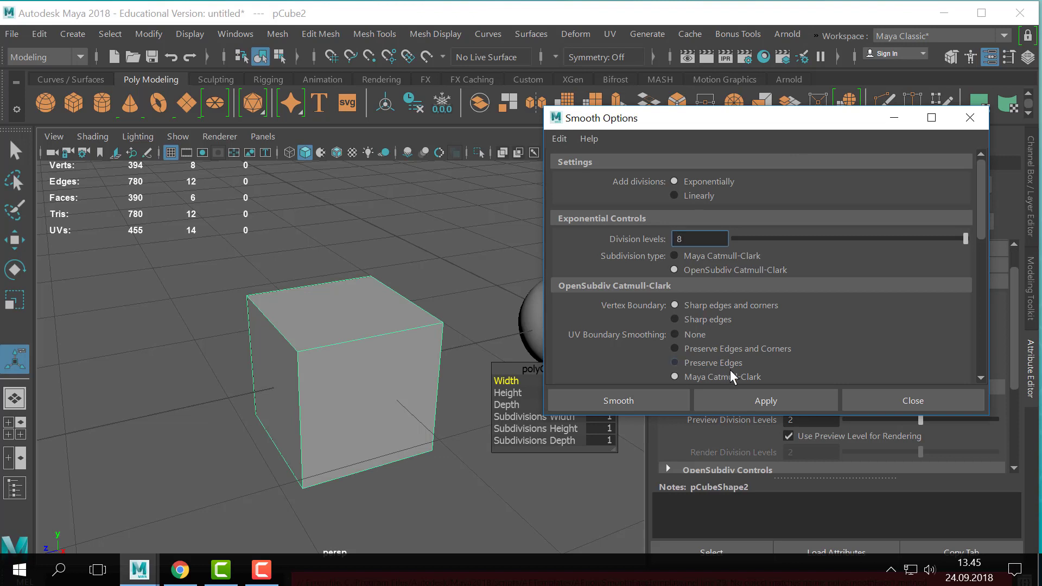
click(769, 399)
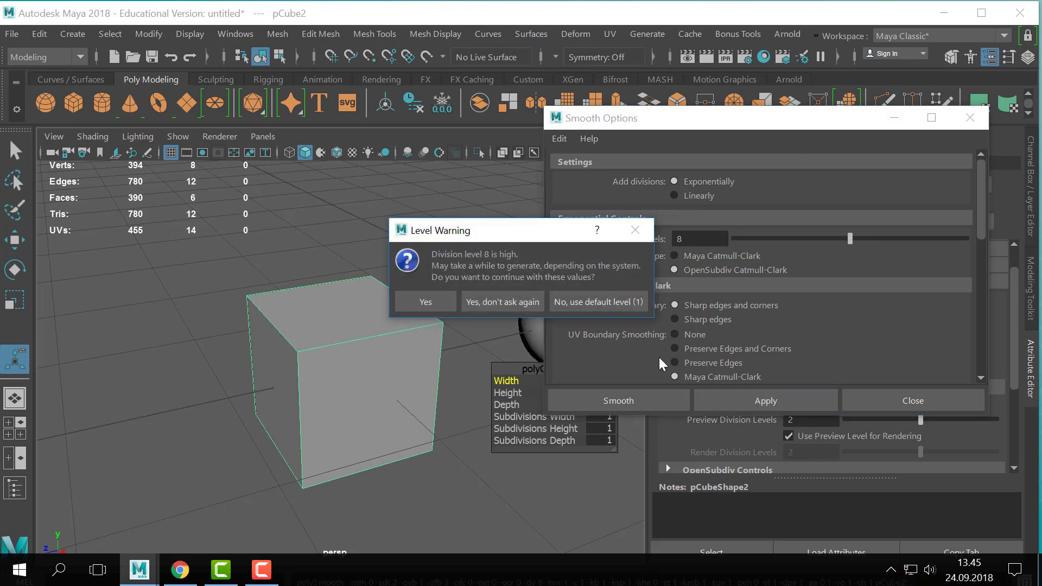
click(579, 301)
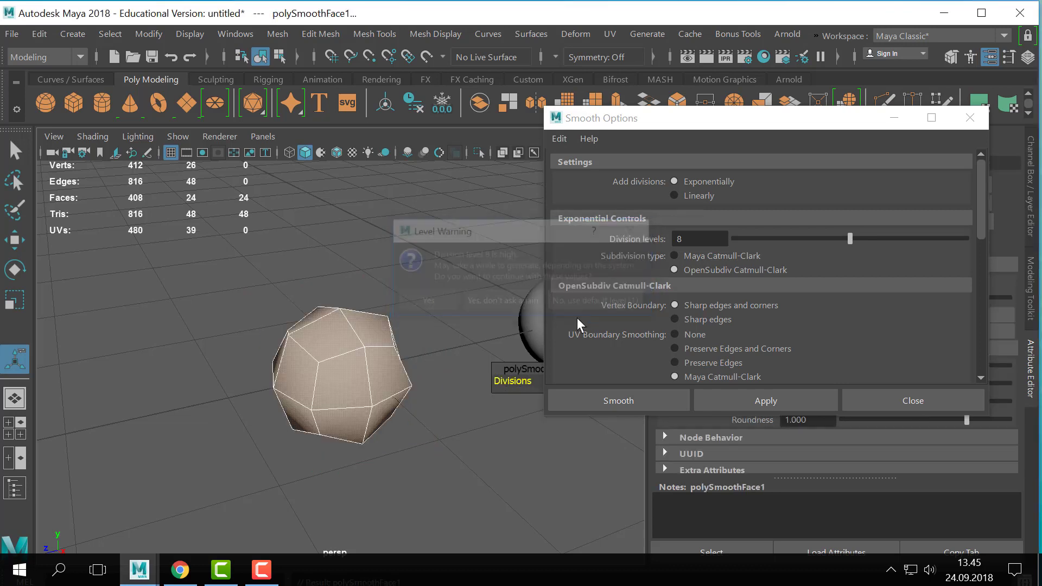
- Undo the level 1 smoothing and try Division levels 7 on the cube, again falling back to the default level of 1
click(422, 322)
key(ctrl+z)
key(ctrl+z)
click(412, 260)
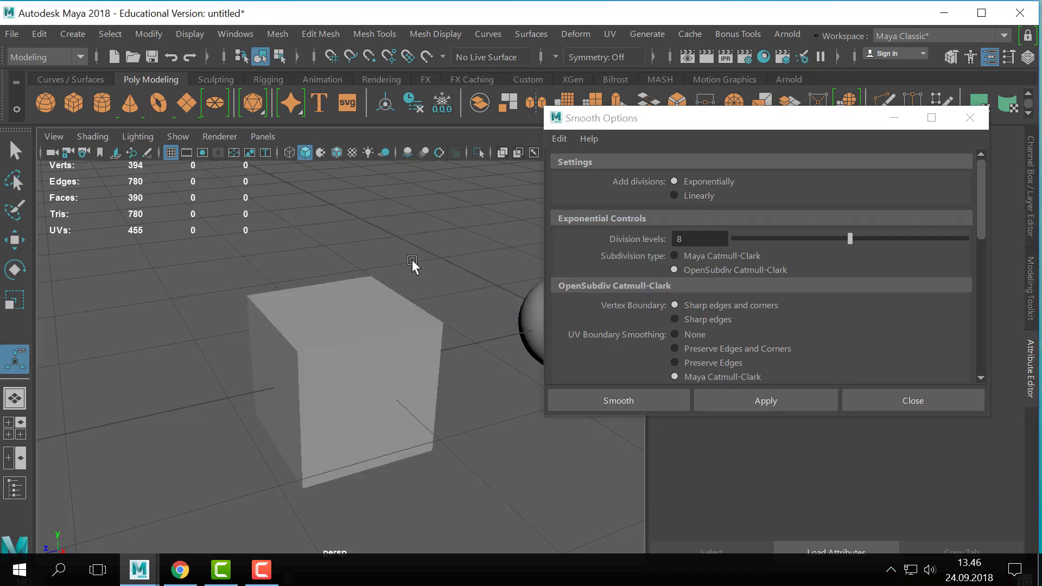
key(ctrl+z)
drag(684, 238, 628, 243)
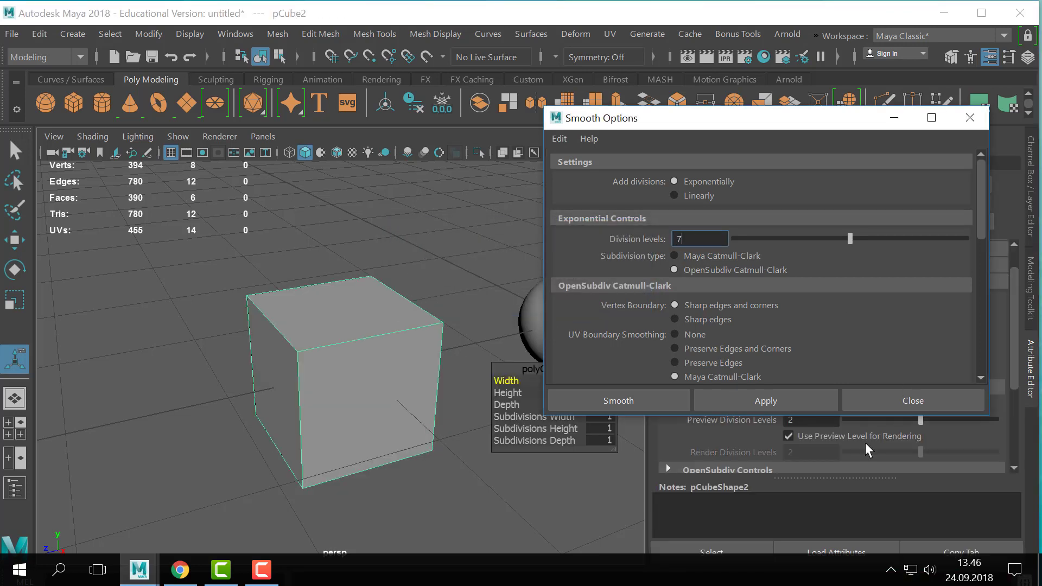
click(796, 395)
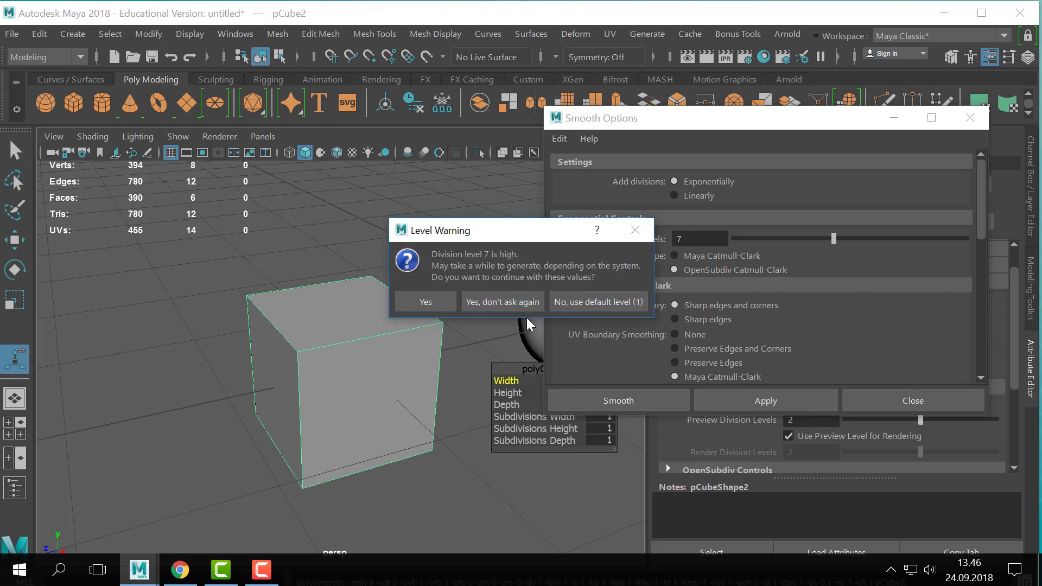
click(582, 301)
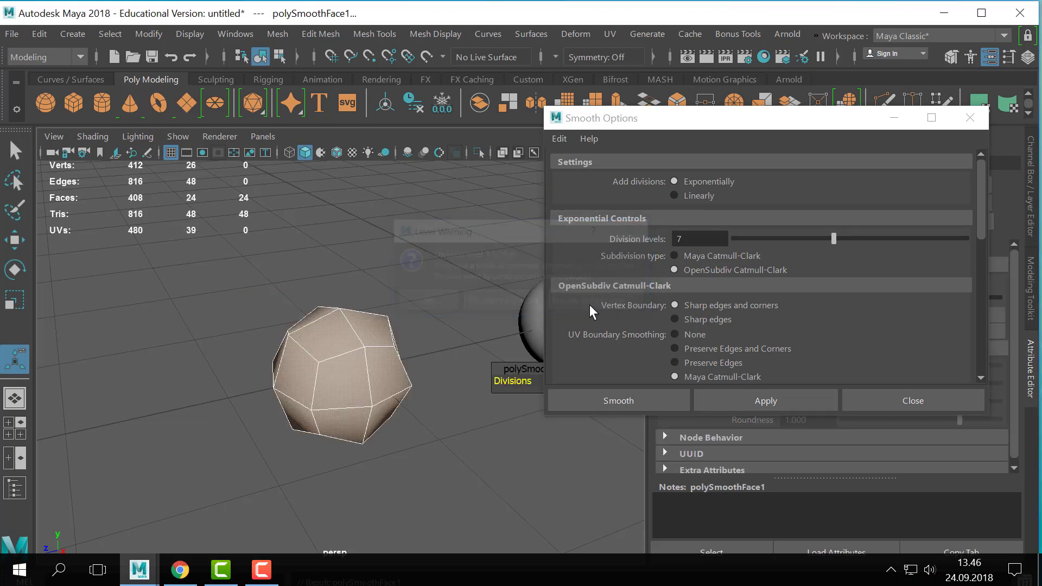
- Undo the last smoothing, smooth the cube with Division levels set to 6, and close the Smooth Options
click(256, 336)
key(ctrl+z)
key(ctrl+z)
click(616, 281)
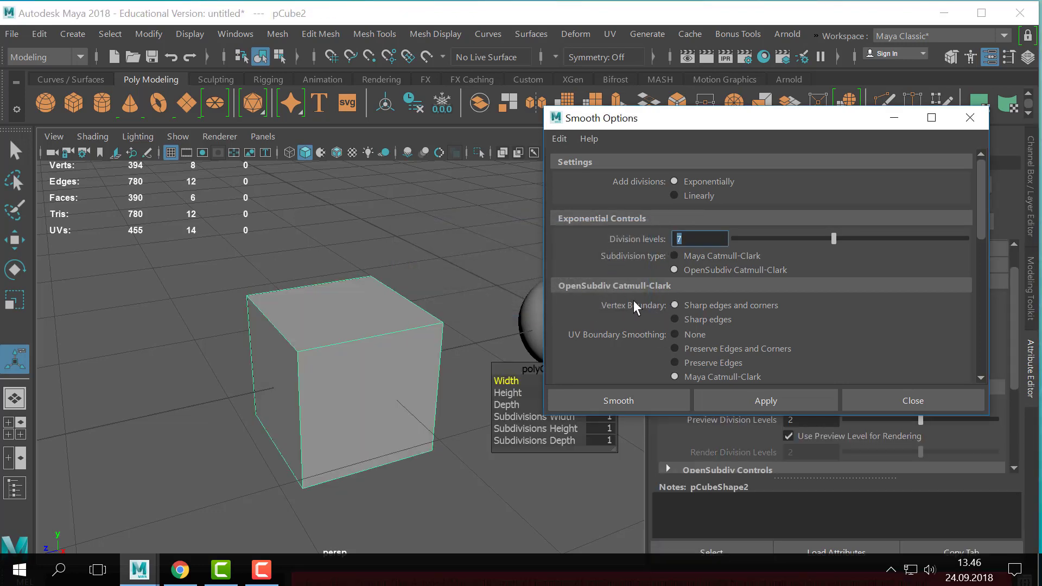
text(6)
click(765, 400)
click(901, 402)
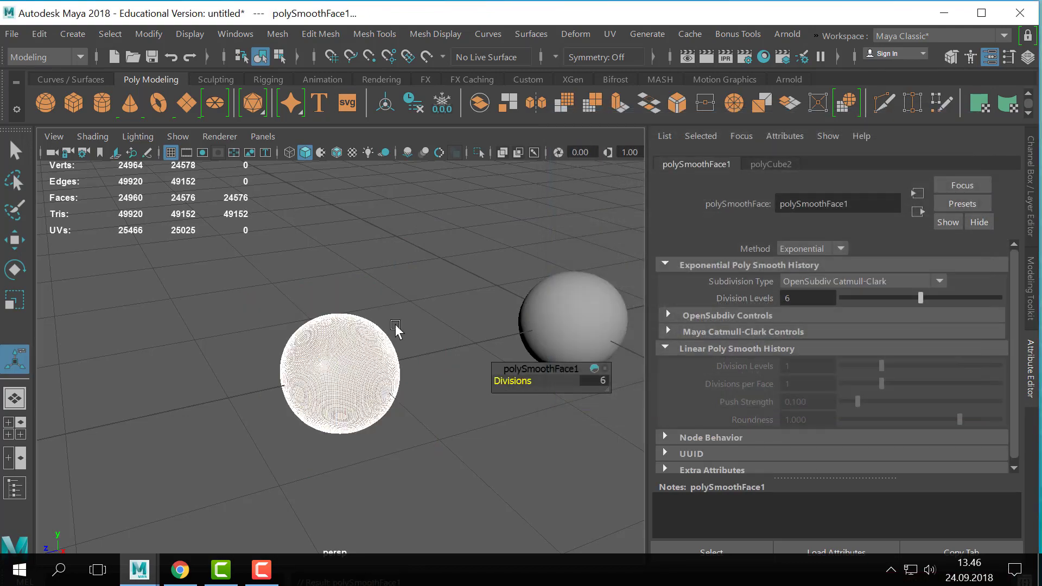
- Examine the smoothed cube's dense wireframe up close and its poly counts, with the mesh selected and deselected
alt+right_drag(319, 312, 354, 340)
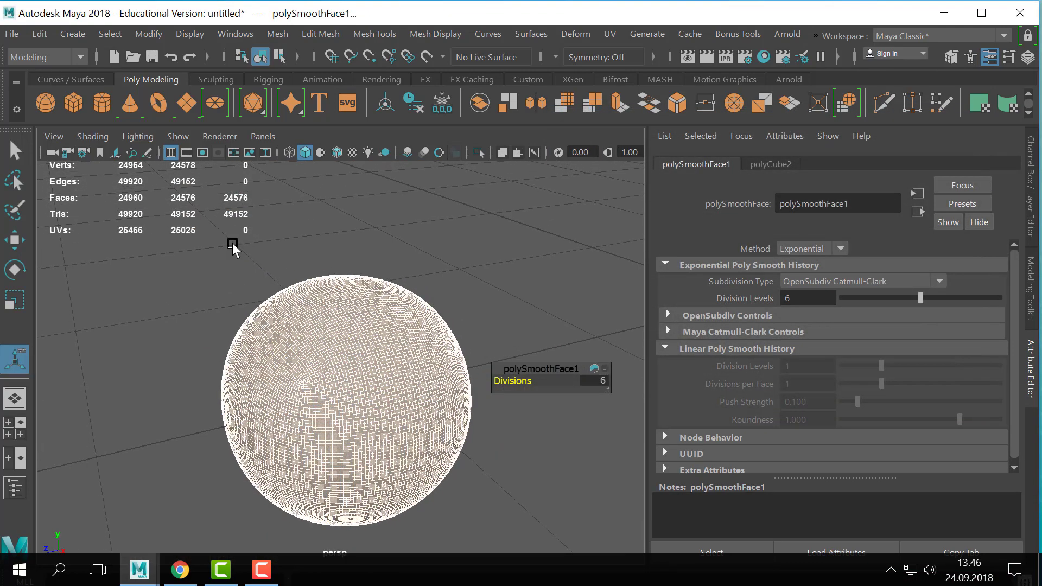
click(311, 267)
click(355, 373)
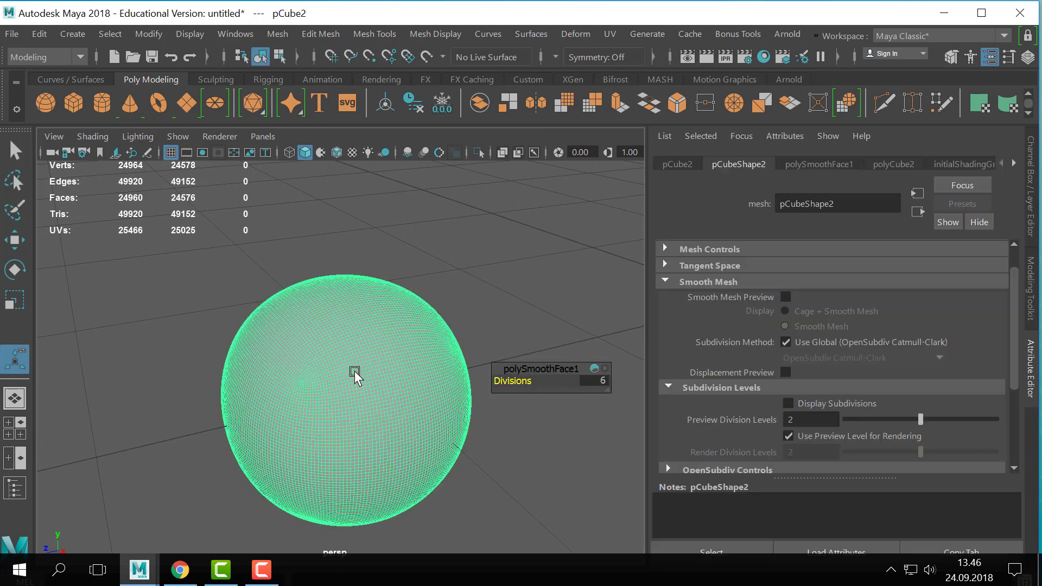
alt+right_drag(386, 369, 425, 328)
alt+middle_drag(448, 334, 524, 297)
click(524, 296)
alt+right_drag(524, 296, 441, 298)
alt+middle_drag(442, 298, 423, 263)
alt+right_drag(423, 262, 533, 255)
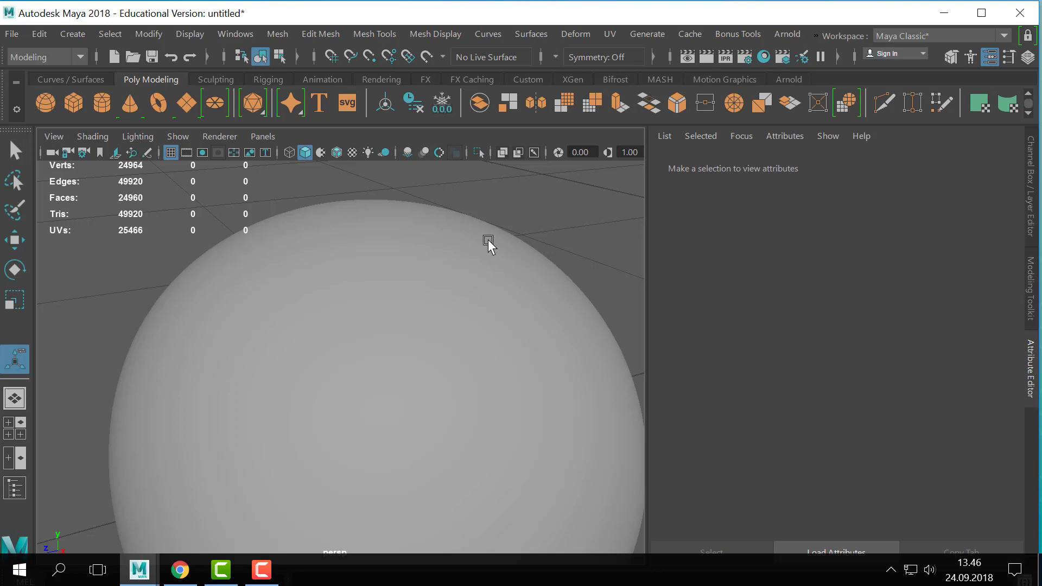
click(456, 227)
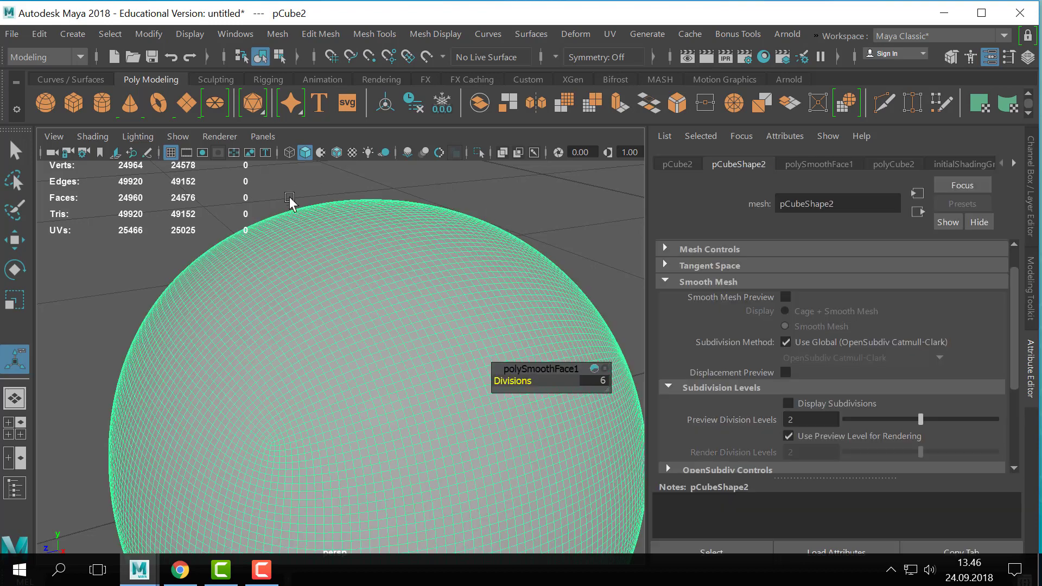
alt+drag(317, 247, 258, 283)
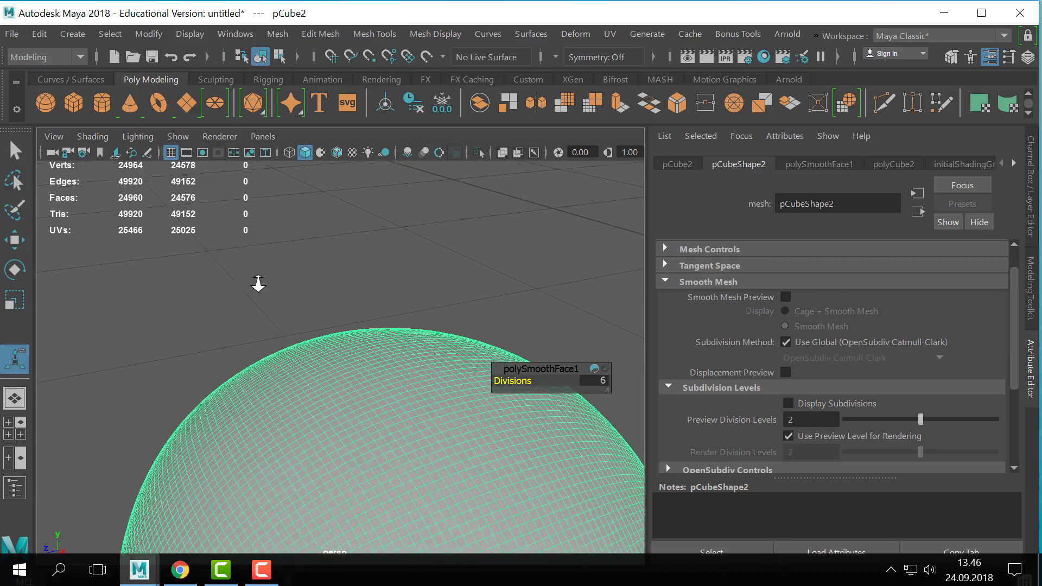
alt+right_drag(258, 284, 396, 257)
alt+drag(395, 257, 365, 286)
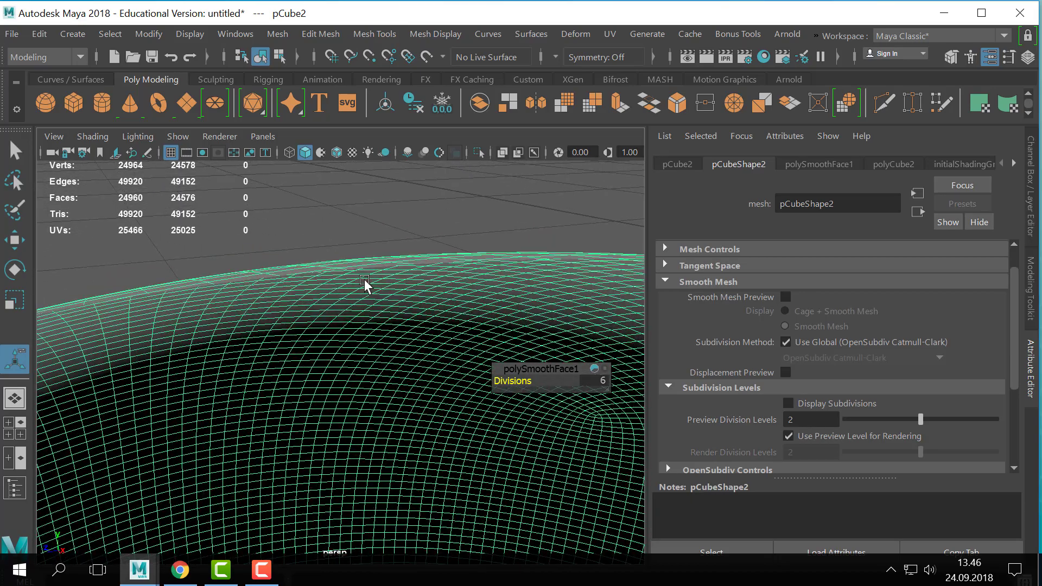
alt+right_drag(364, 286, 349, 298)
alt+middle_drag(349, 298, 349, 291)
alt+right_drag(349, 290, 259, 297)
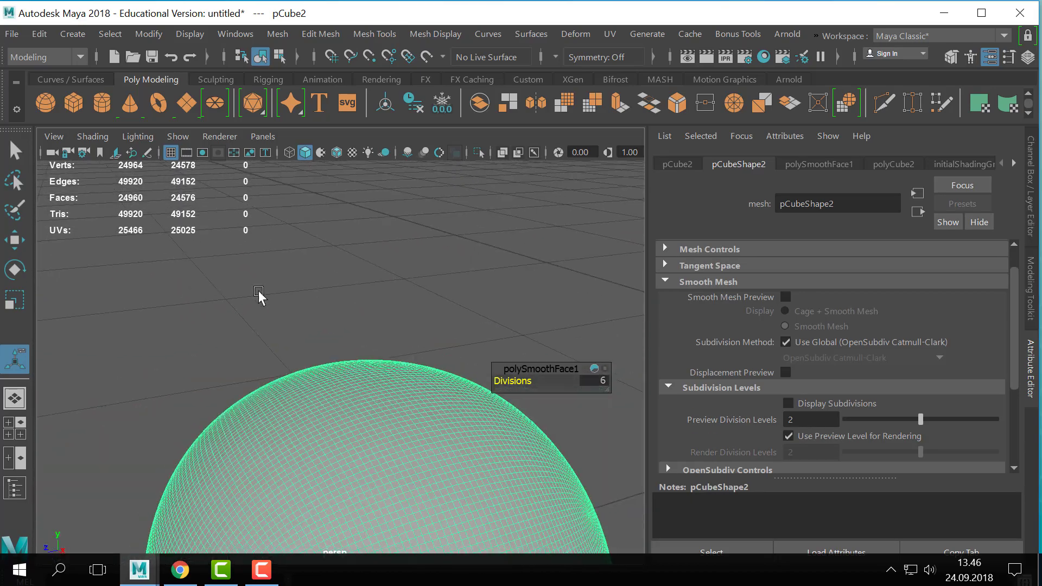
scroll(258, 297, down, 1)
alt+middle_drag(274, 374, 284, 276)
scroll(341, 318, down, 3)
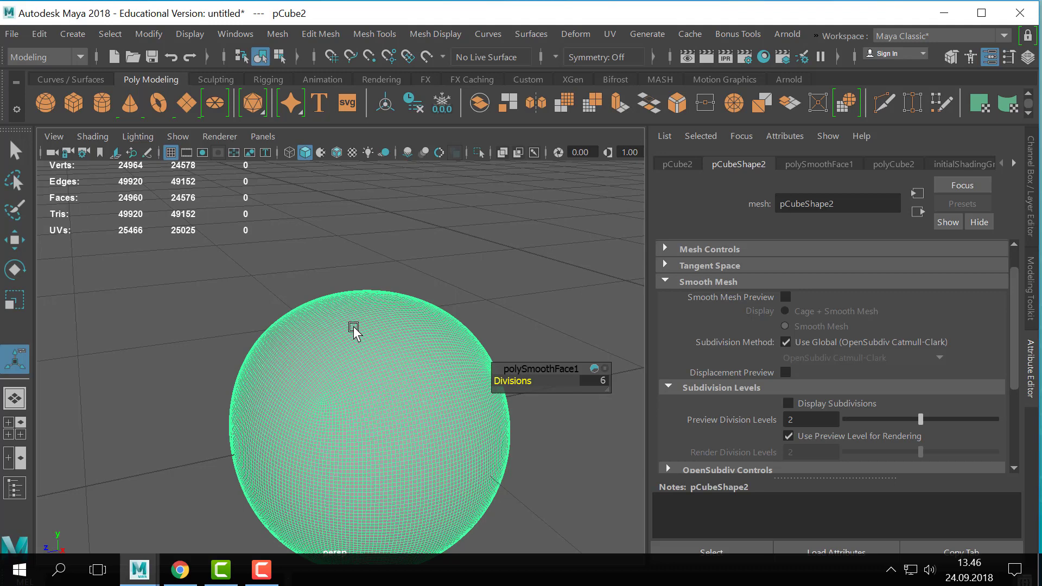
scroll(353, 327, down, 5)
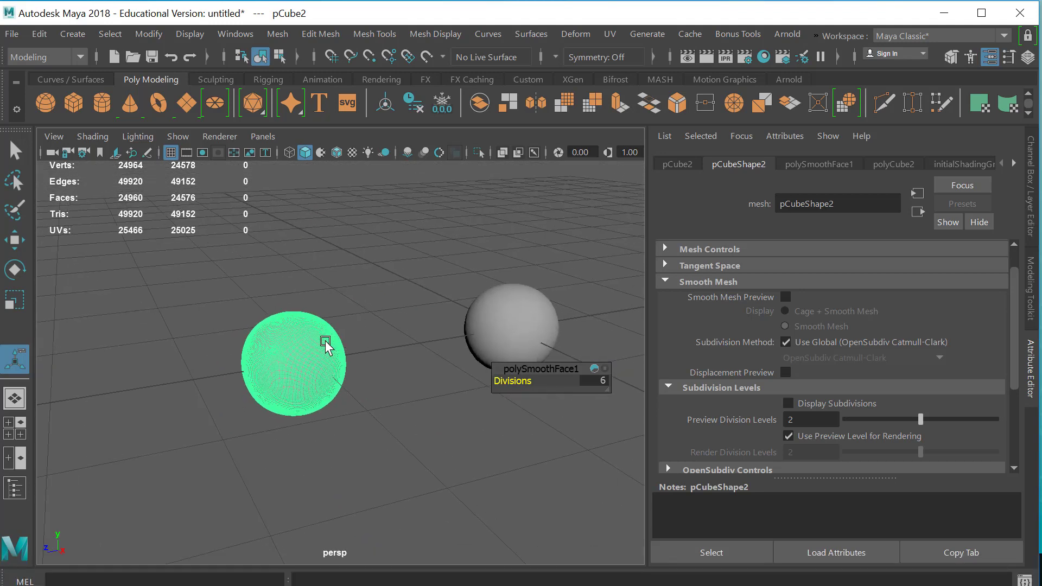
- Delete the smoothed cube, and turn off smooth mesh preview on the remaining cube
right_drag(325, 341, 493, 38)
key(Delete)
click(492, 358)
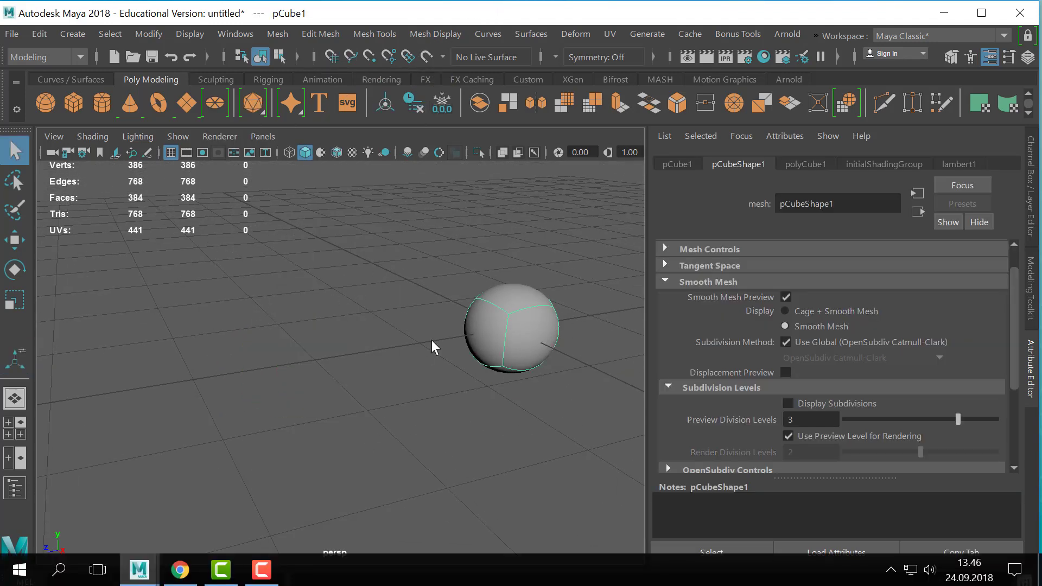
key(1)
key(f)
scroll(481, 366, down, 3)
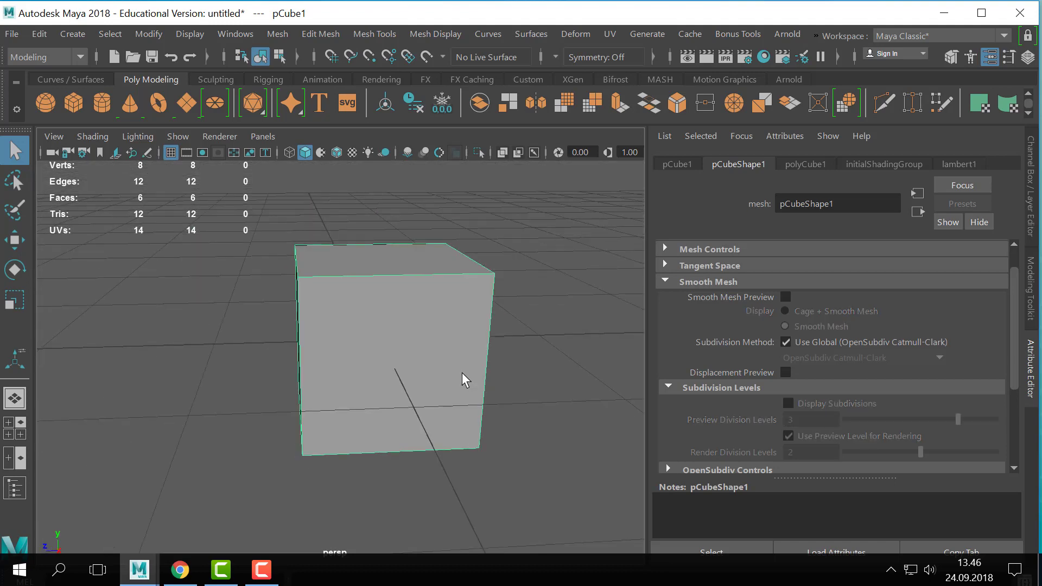
mouse_move(391, 369)
alt+mouse_down()
mouse_move(428, 379)
mouse_move(391, 364)
alt+mouse_up()
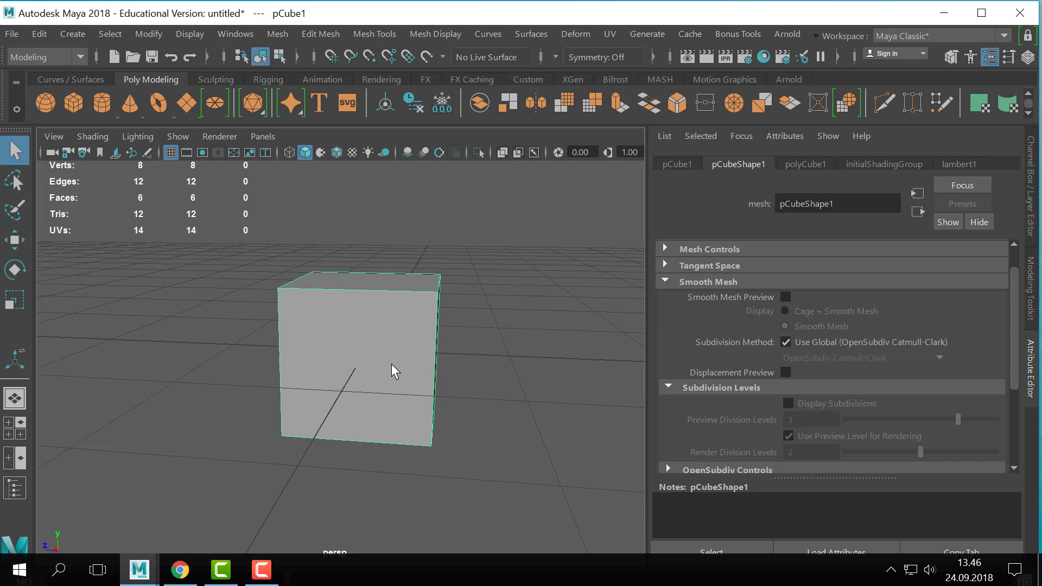
- Show the Channel Box in place of the Attribute Editor, and toggle the cube's smooth mesh preview several times, ending with it off
key(ctrl+a)
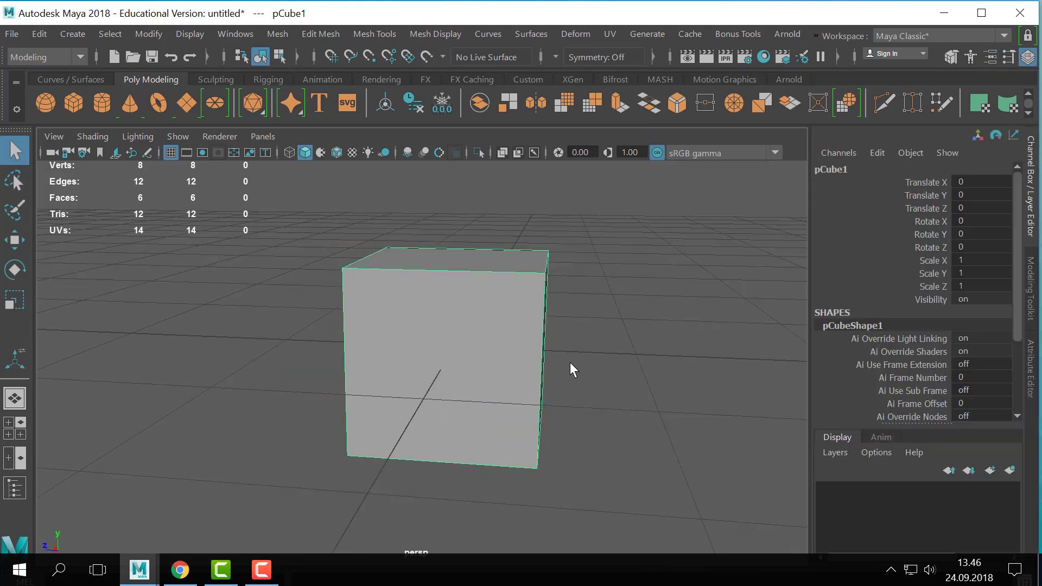
alt+drag(570, 367, 522, 333)
key(3)
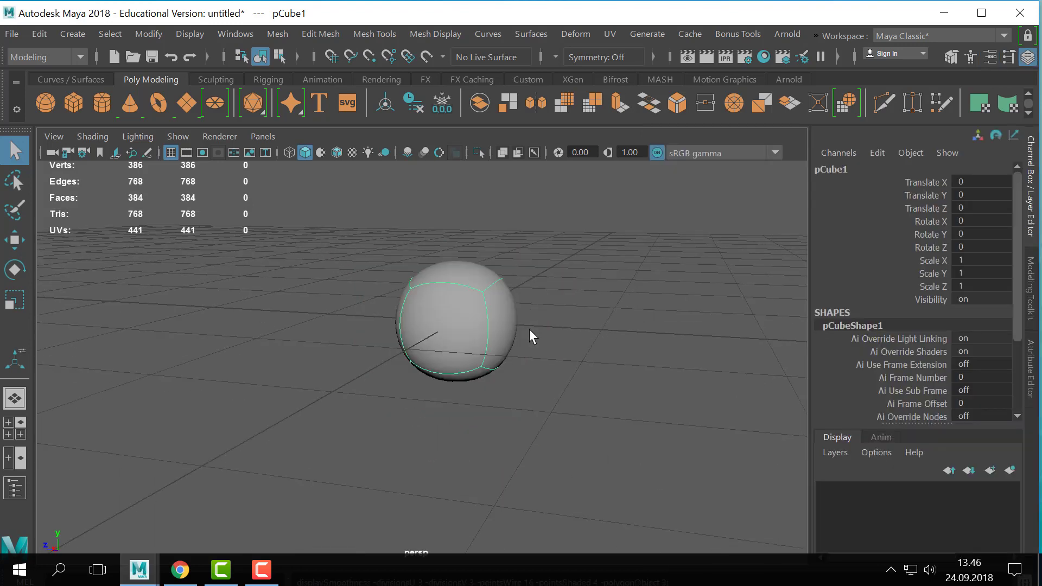
key(1)
key(3)
key(1)
key(3)
alt+drag(508, 282, 539, 286)
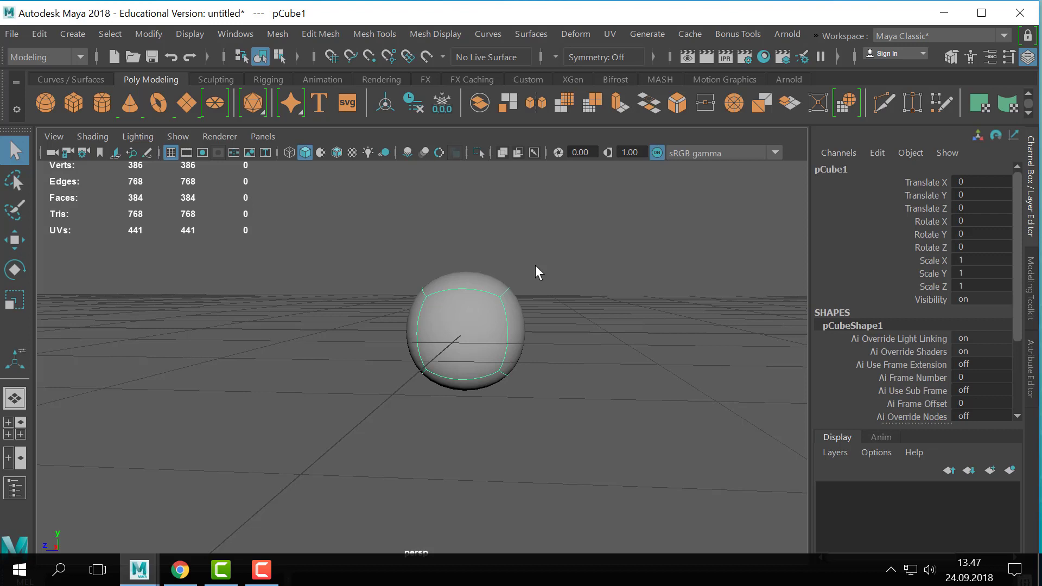
key(1)
key(3)
key(1)
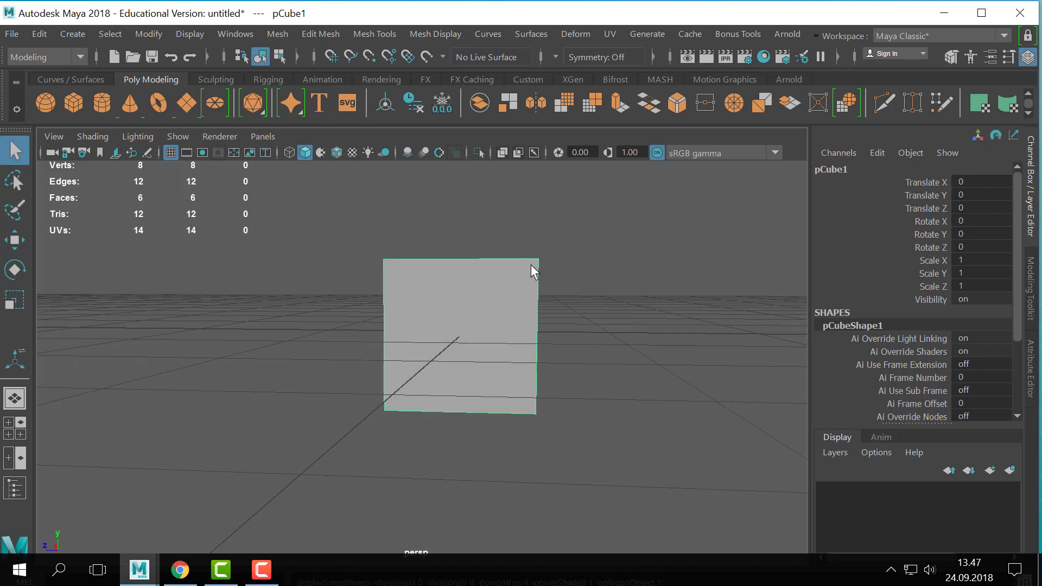
- Deselect the unsmoothed cube
alt+drag(513, 320, 492, 327)
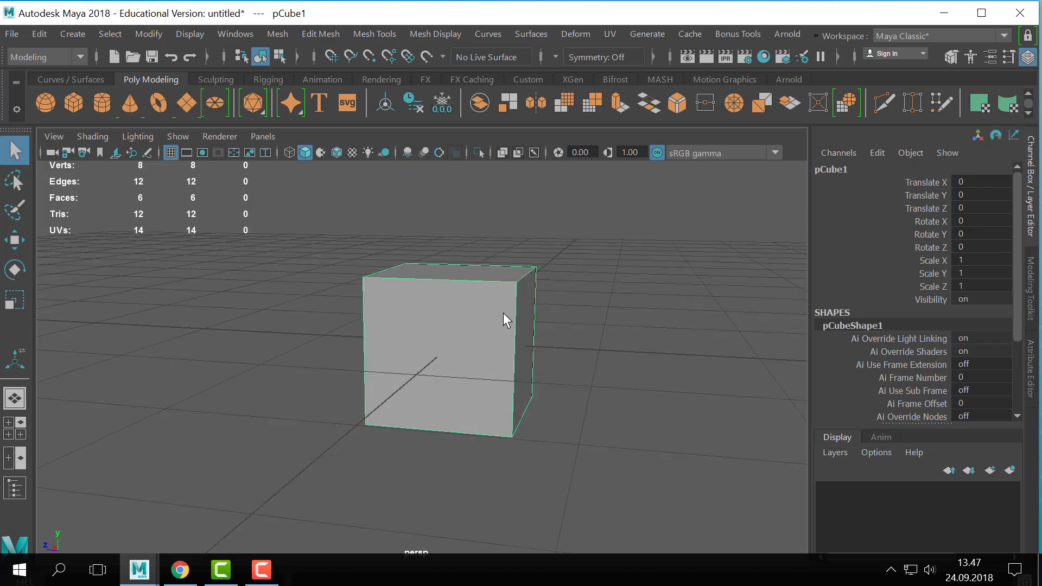
alt+right_drag(530, 402, 468, 333)
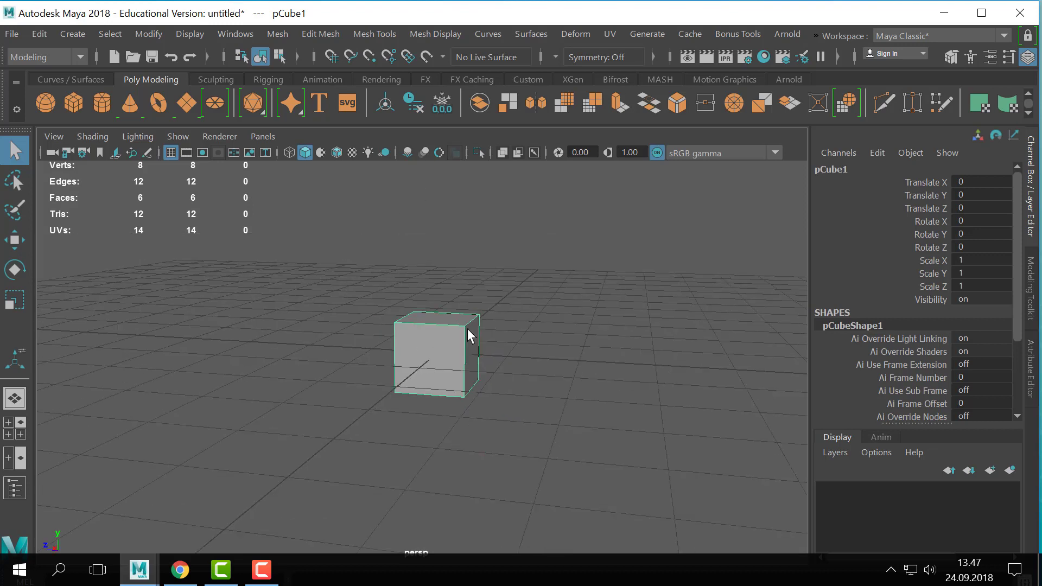
click(572, 327)
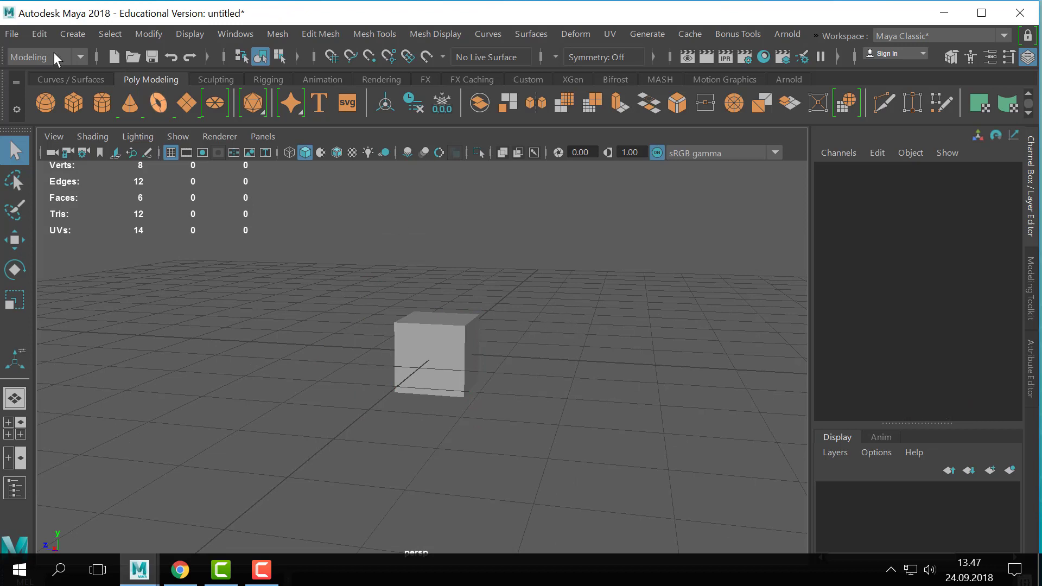
- Activate the CV Curve Tool and switch to a maximized front view with empty grid space beside the cube
click(70, 31)
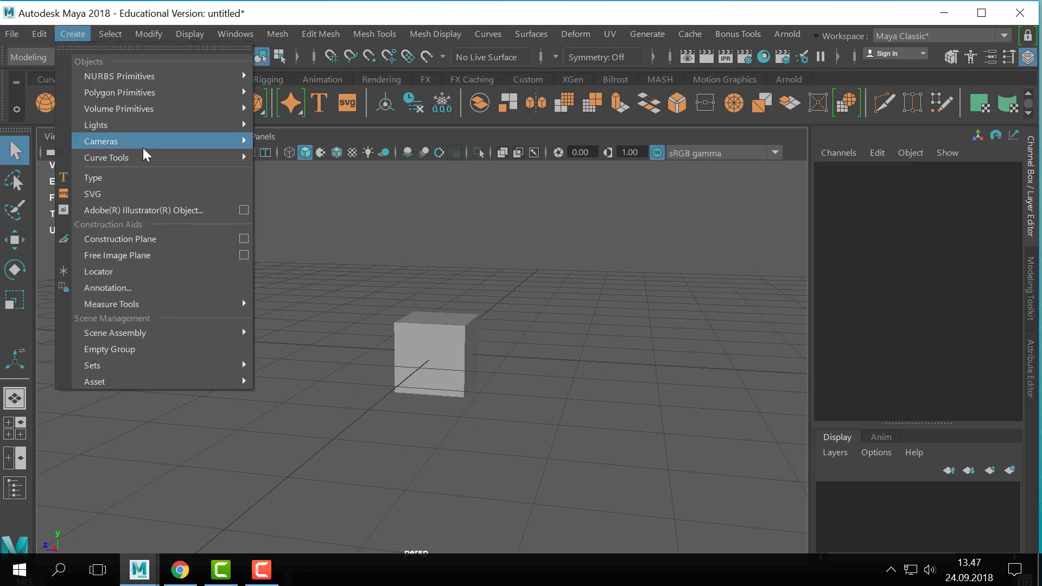
mouse_move(122, 145)
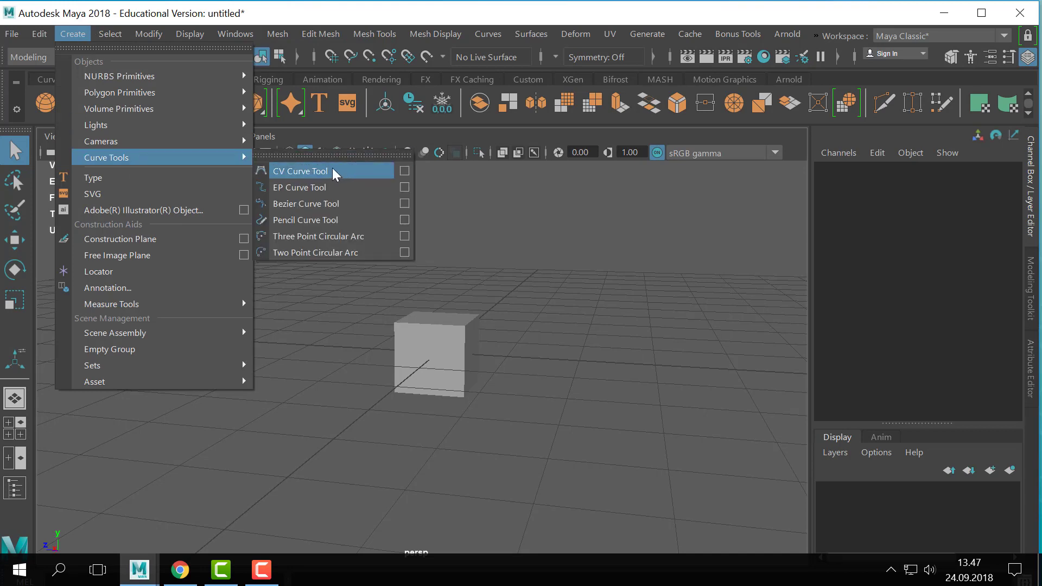
click(283, 171)
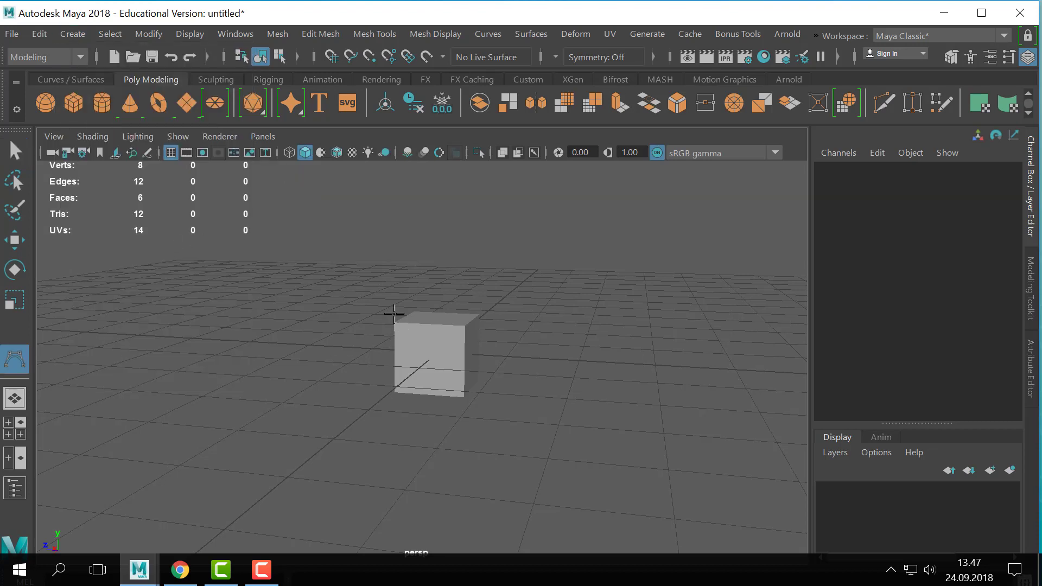
key(space)
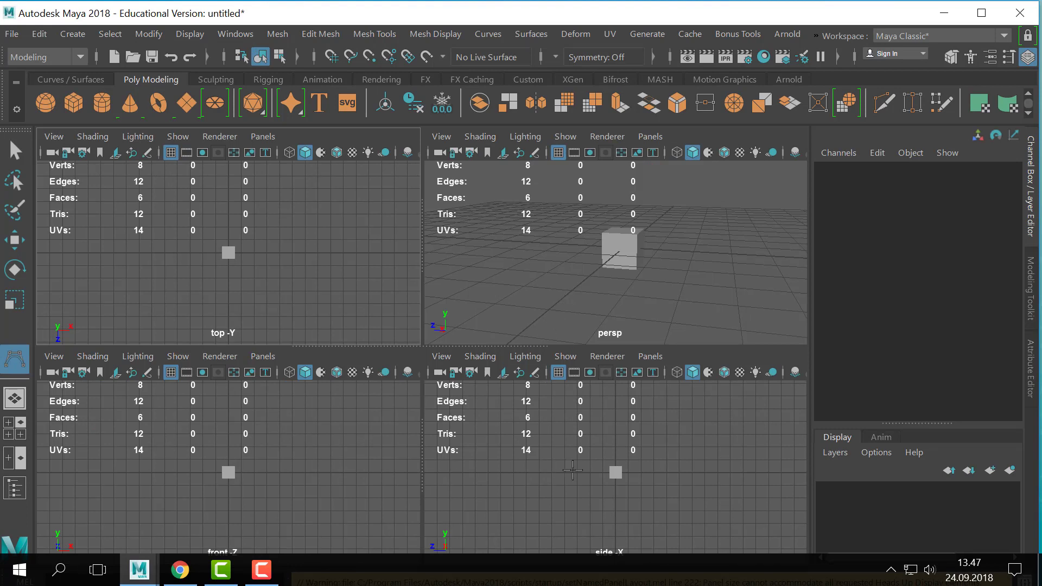
key(space)
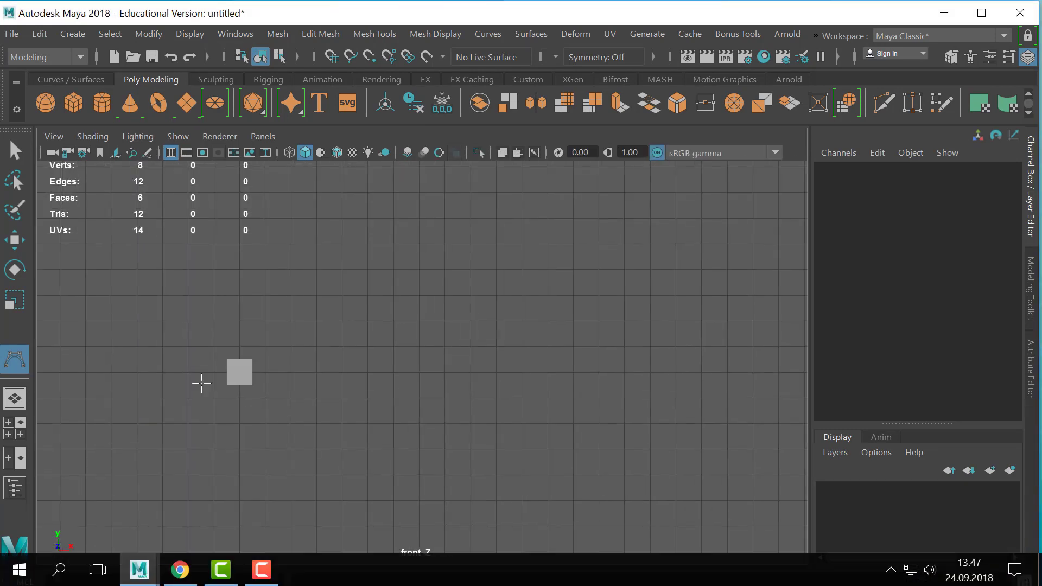
alt+right_drag(198, 378, 331, 416)
alt+middle_drag(332, 416, 330, 471)
alt+right_drag(330, 471, 296, 427)
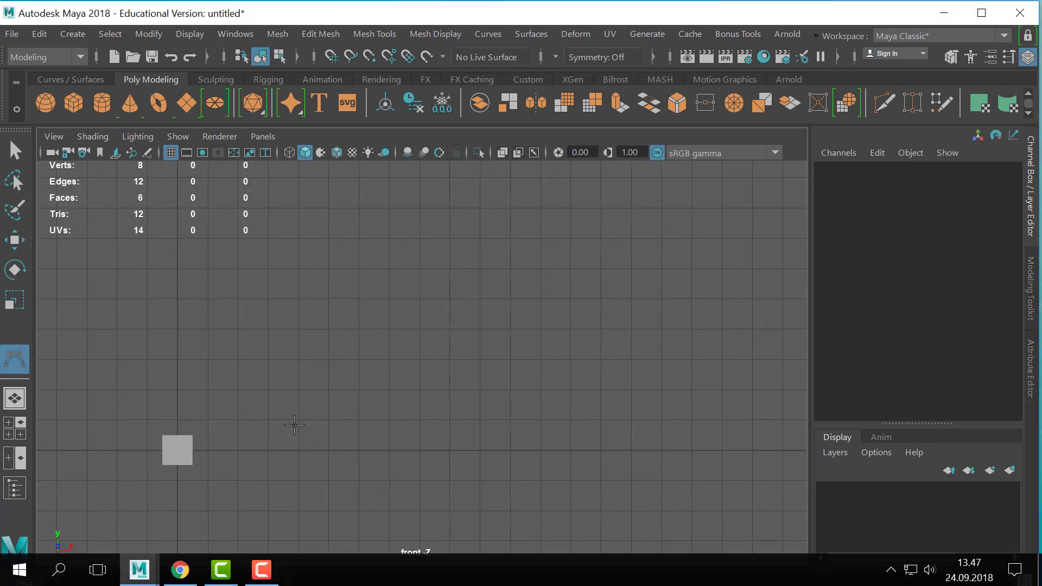
- Draw a five-point CV curve: about 6 units across, 6 units up, 1 unit farther up, and back down to the starting height
click(298, 361)
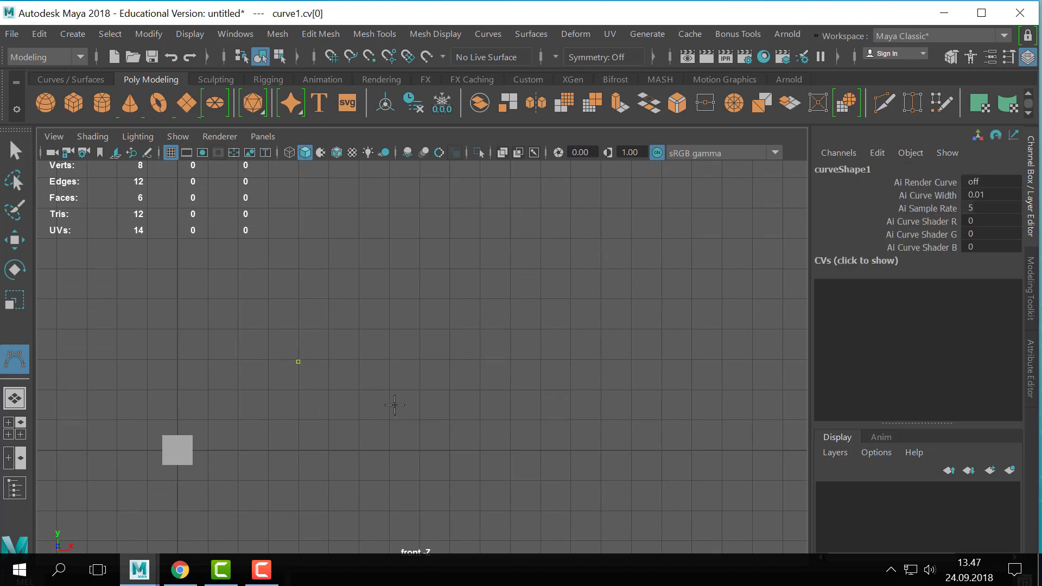
click(482, 360)
alt+middle_drag(583, 298, 559, 325)
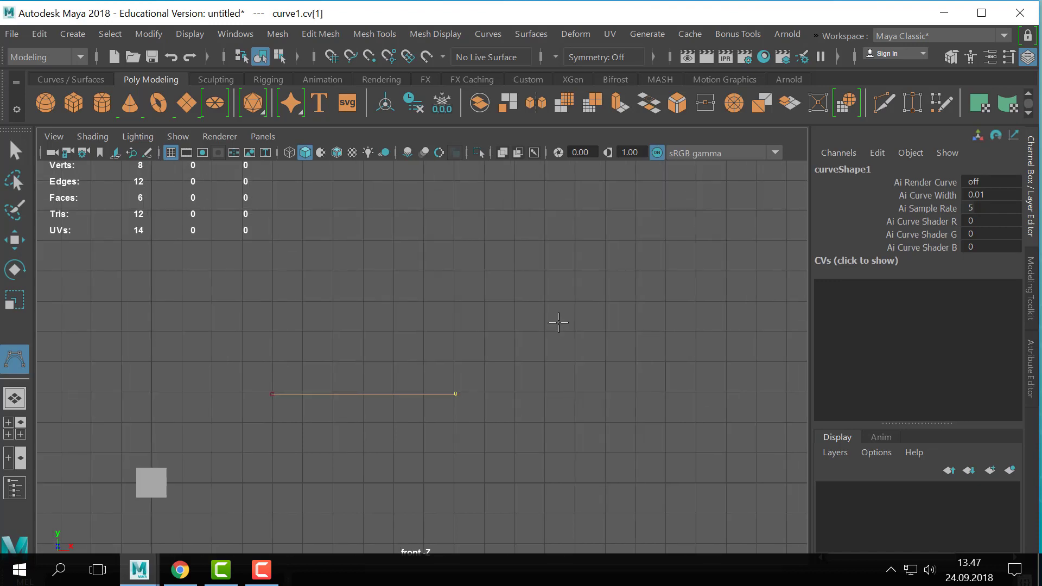
click(453, 208)
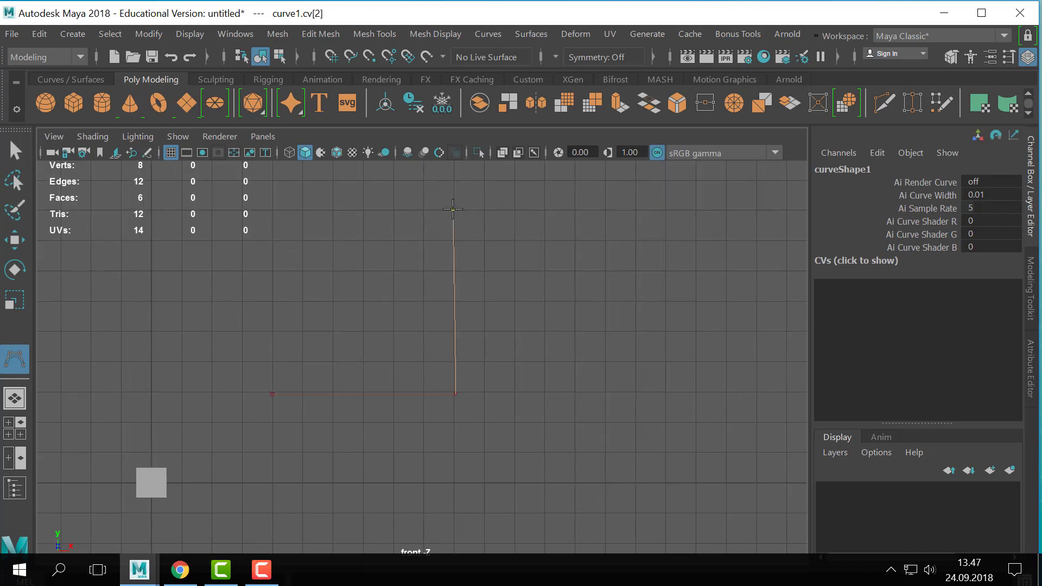
drag(574, 206, 449, 178)
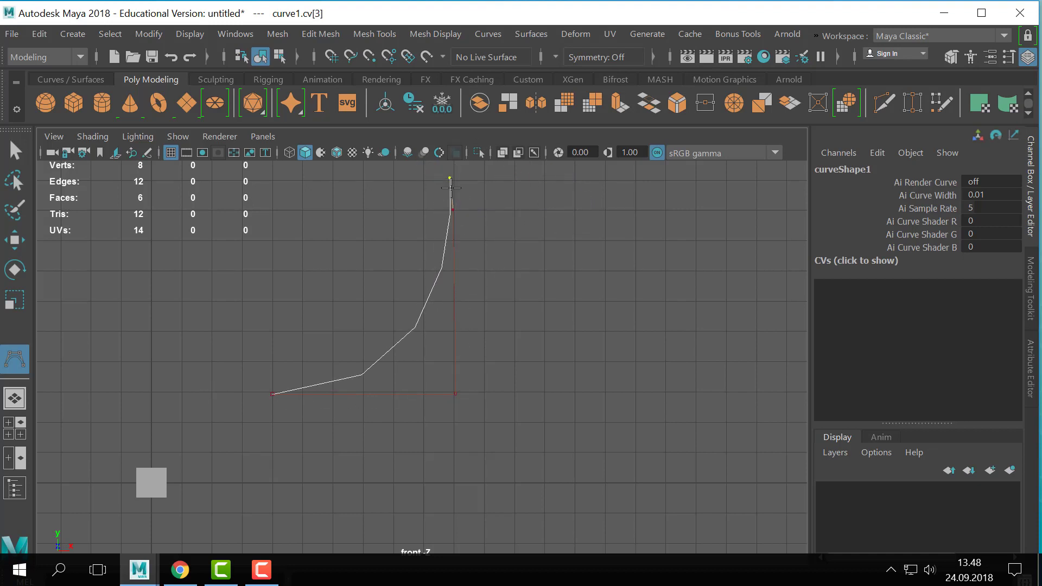
alt+right_drag(519, 238, 511, 260)
alt+middle_drag(510, 261, 524, 272)
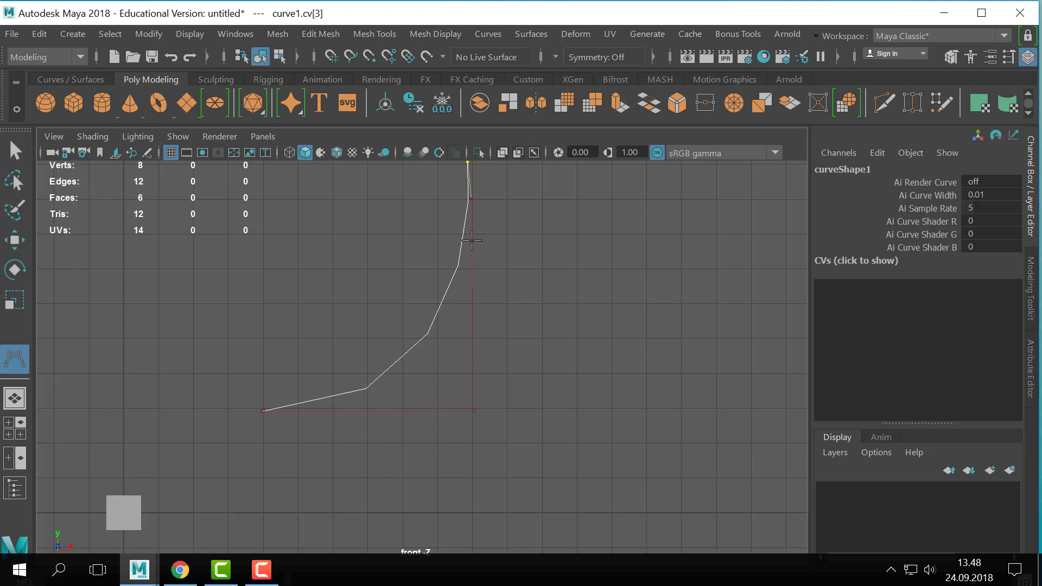
alt+right_drag(505, 364, 461, 374)
alt+middle_drag(631, 398, 438, 399)
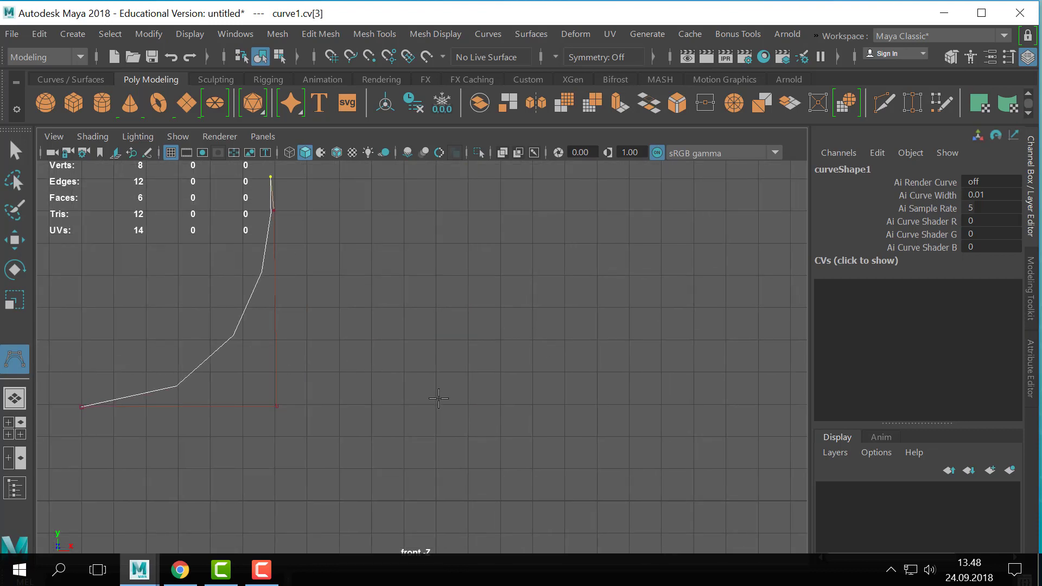
click(372, 402)
key(Return)
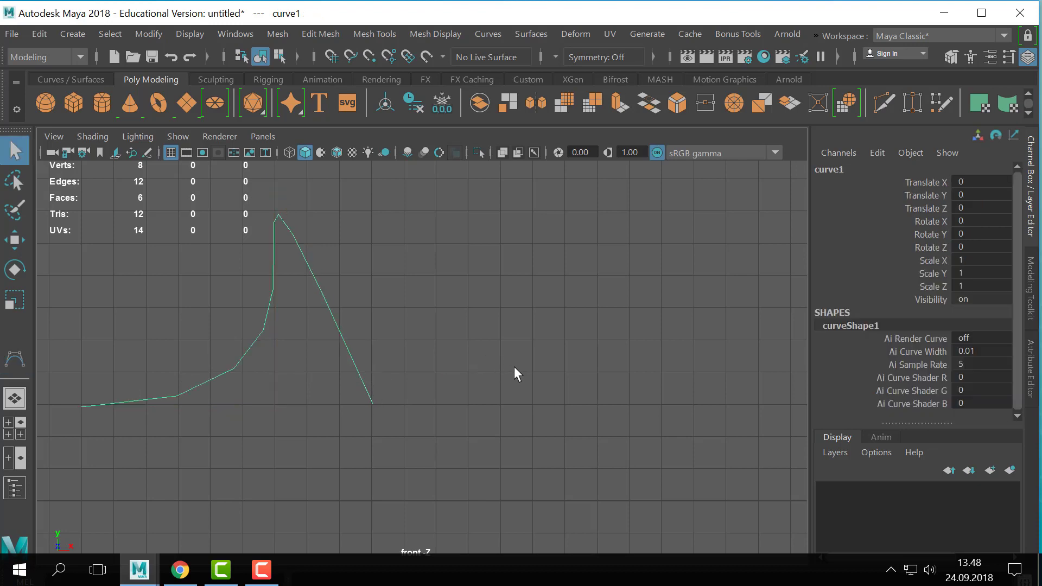
- Draw a second CV curve as an L about 4 units wide and 5 units tall, clustering three control points closely at the corner
key(y)
alt+middle_drag(557, 379, 473, 380)
click(379, 368)
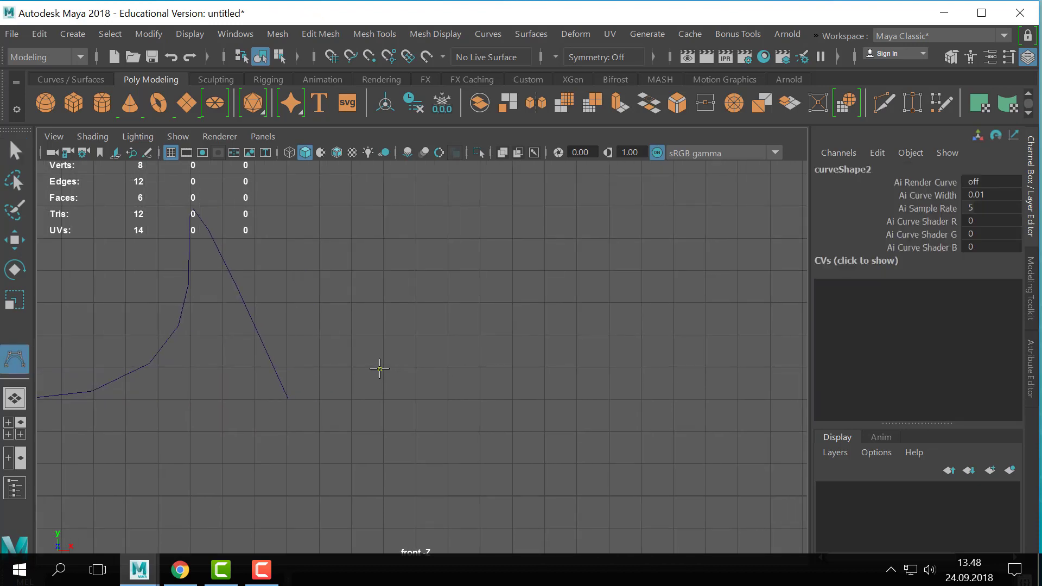
click(510, 369)
click(516, 370)
click(517, 363)
alt+right_drag(548, 357, 846, 349)
alt+middle_drag(526, 406, 361, 409)
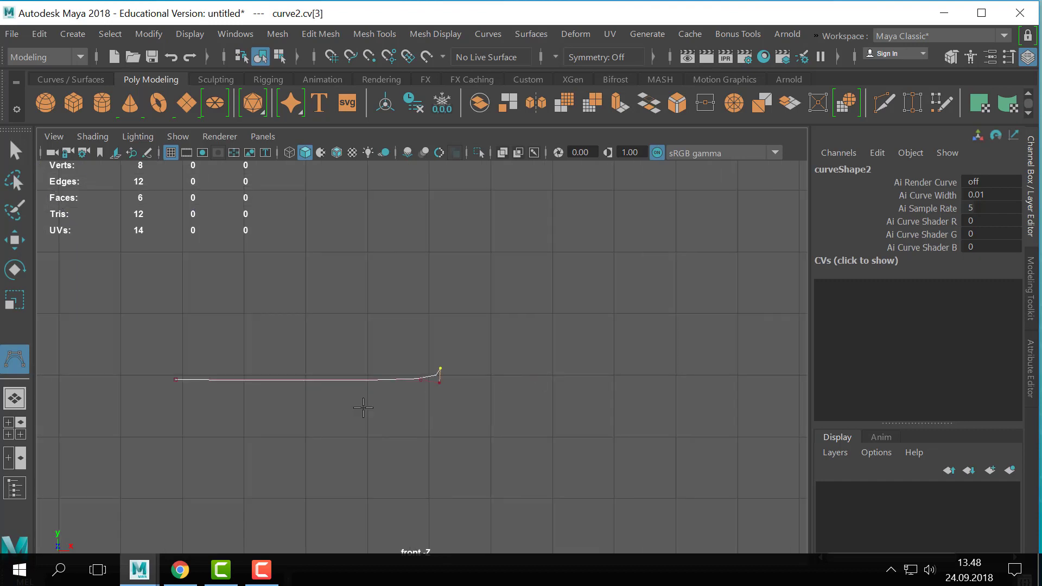
alt+middle_drag(535, 293, 557, 377)
alt+right_drag(557, 377, 245, 355)
mouse_move(445, 312)
mouse_down()
mouse_move(426, 298)
mouse_move(433, 304)
mouse_up()
key(Return)
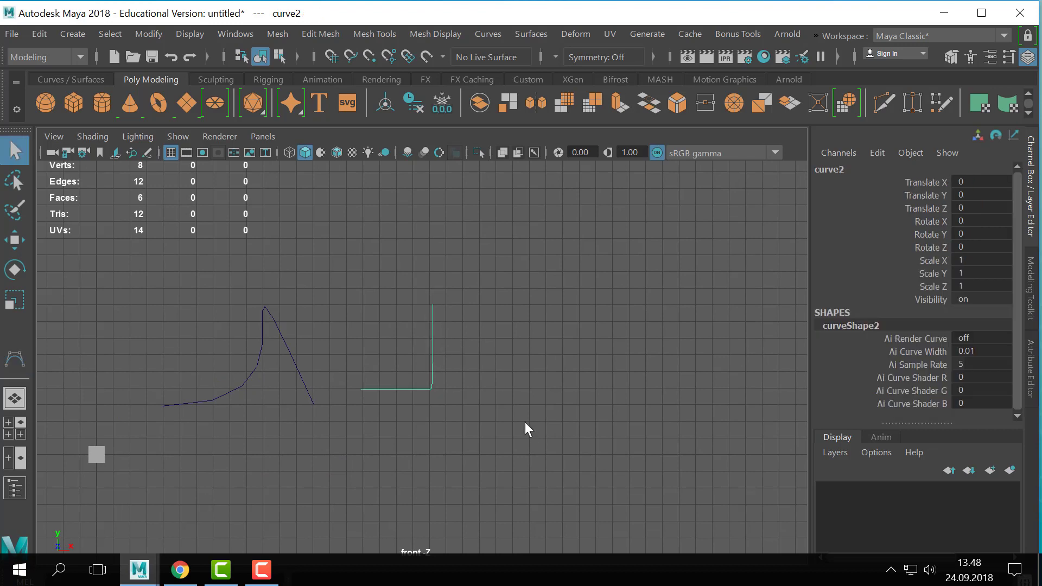
- Compare the sharp-cornered second curve with the rounded first curve up close, selecting the first curve
alt+right_drag(489, 383, 512, 386)
alt+middle_drag(472, 392, 486, 391)
alt+right_drag(487, 392, 512, 425)
alt+middle_drag(522, 432, 548, 393)
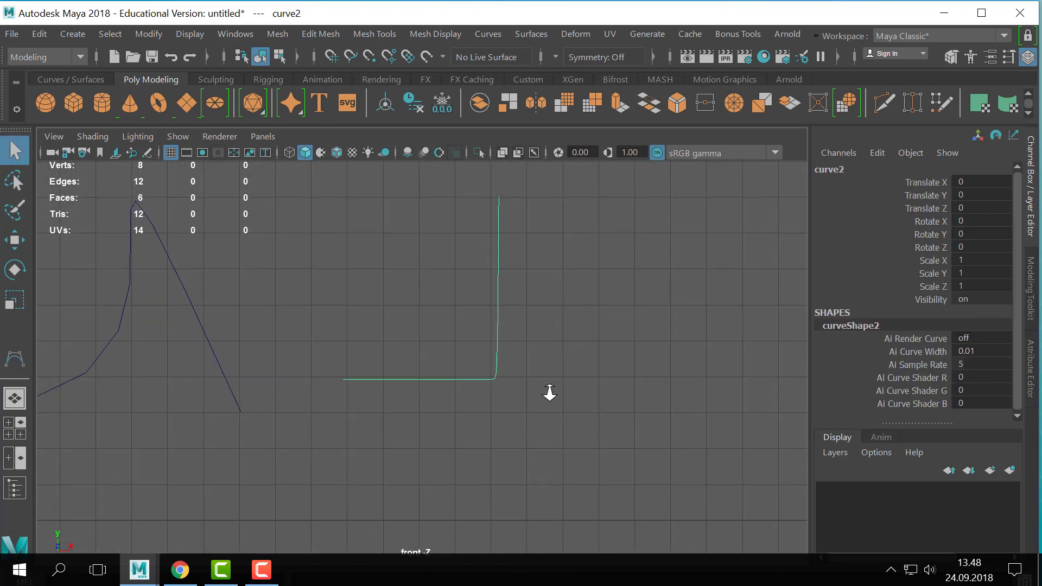
alt+right_drag(548, 393, 575, 393)
alt+right_drag(505, 398, 558, 361)
click(191, 325)
alt+middle_drag(190, 326, 394, 343)
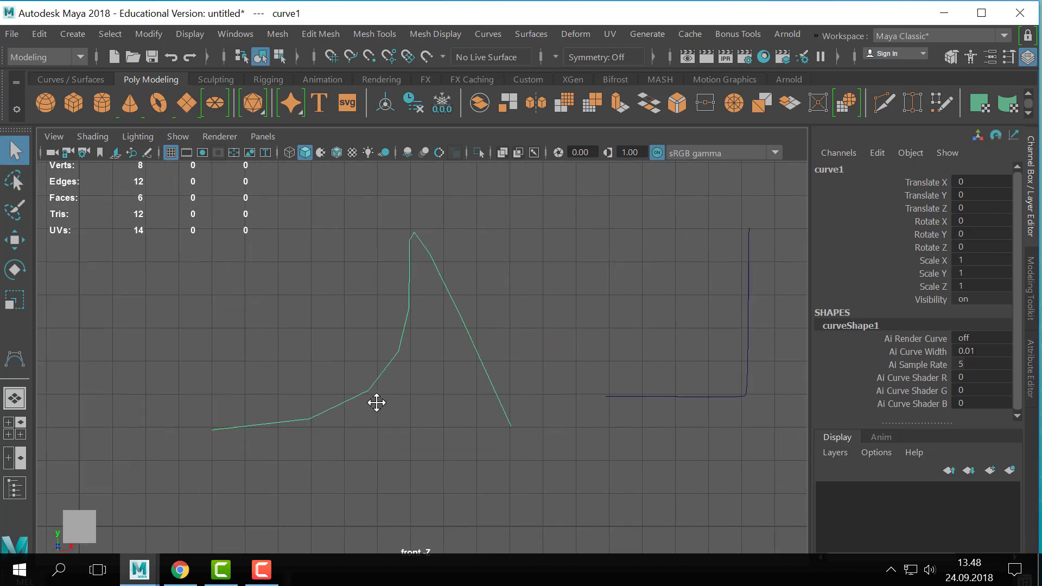
- Select the cube, turn on its smooth mesh preview to compare it with the curves, and turn the preview off again
click(72, 515)
alt+middle_drag(73, 516, 347, 395)
key(3)
alt+right_drag(353, 398, 488, 404)
alt+right_drag(140, 394, 113, 386)
alt+middle_drag(114, 386, 397, 354)
alt+right_drag(396, 353, 607, 419)
alt+middle_drag(607, 418, 391, 389)
key(1)
- Switch the cube to vertex mode and select its corner vertices as seen in the front view
right_drag(390, 369, 333, 135)
drag(302, 398, 268, 430)
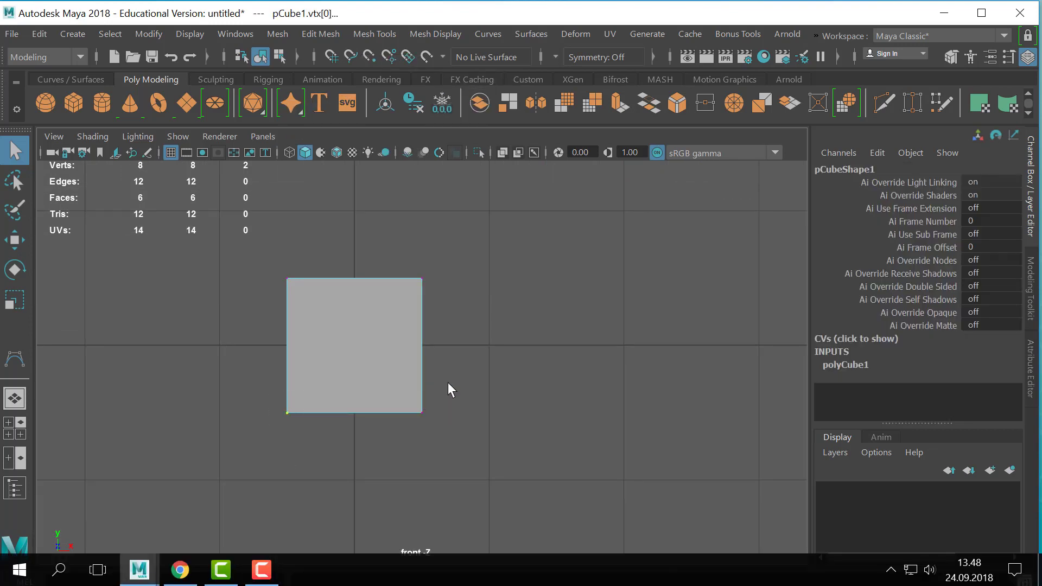
shift+drag(443, 387, 402, 448)
shift+drag(457, 266, 402, 304)
- Select the first curve, display its control vertices, and select its first three control vertices
scroll(604, 294, down, 10)
alt+middle_drag(515, 278, 428, 347)
click(551, 427)
drag(542, 426, 440, 326)
alt+middle_drag(439, 326, 316, 341)
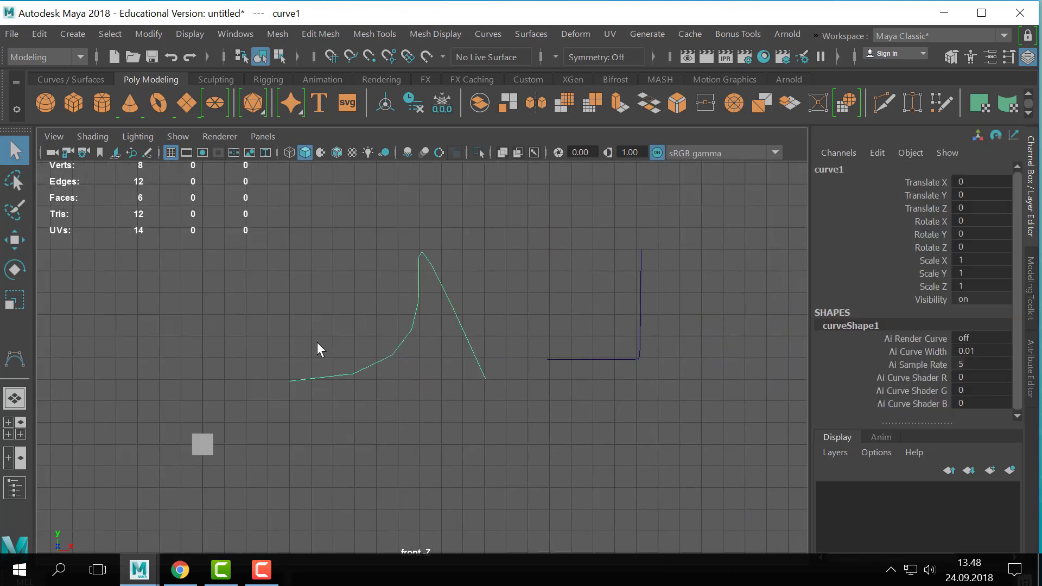
scroll(309, 348, up, 3)
right_drag(333, 363, 247, 158)
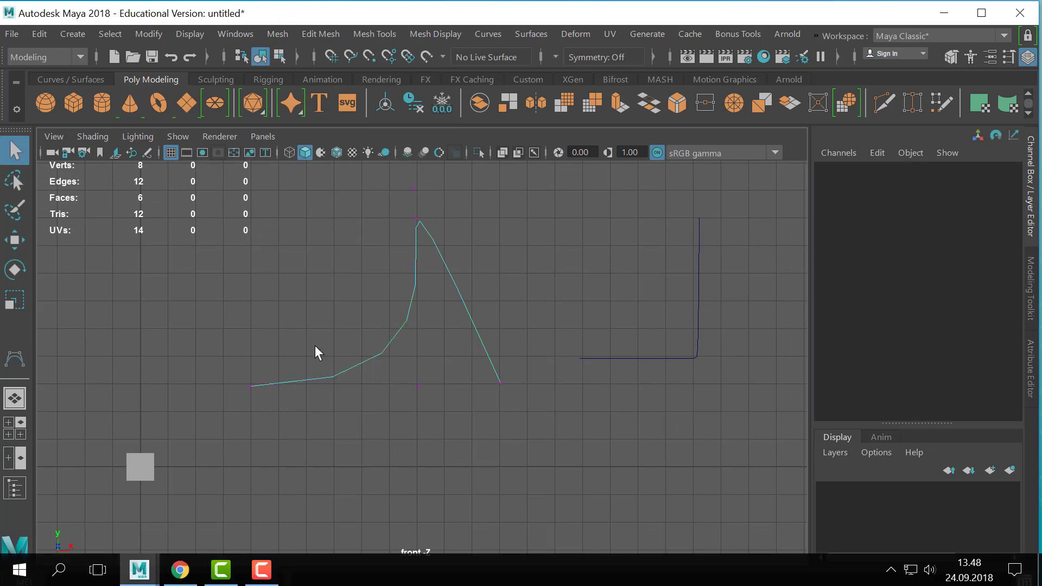
drag(315, 345, 218, 410)
shift+drag(397, 353, 448, 413)
shift+drag(407, 209, 429, 236)
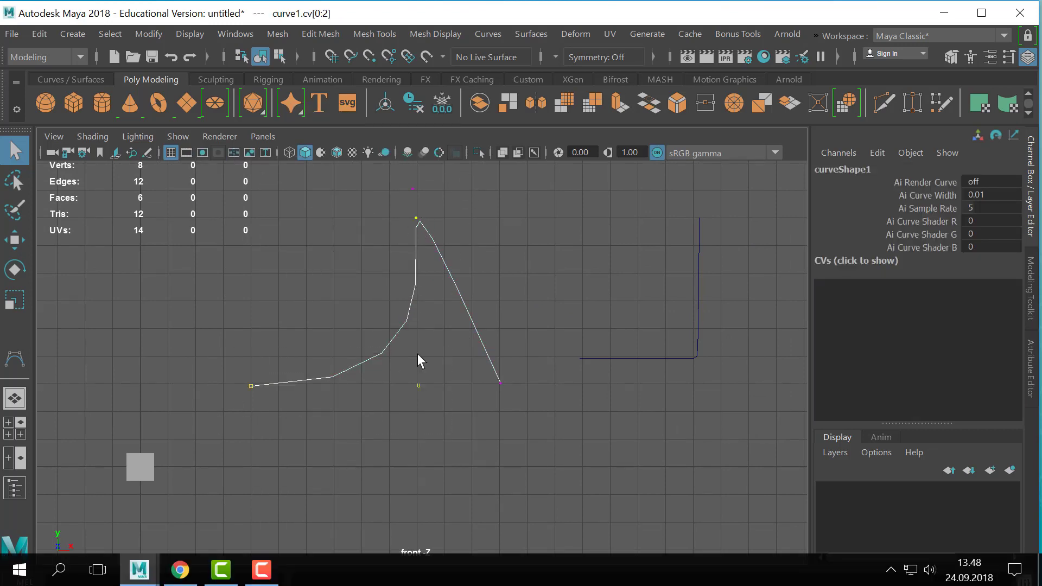
- Display the second curve's control vertices and select the three clustered at its corner
drag(666, 433, 640, 331)
alt+middle_drag(705, 369, 461, 377)
scroll(645, 384, up, 3)
right_drag(402, 354, 276, 152)
drag(417, 377, 441, 365)
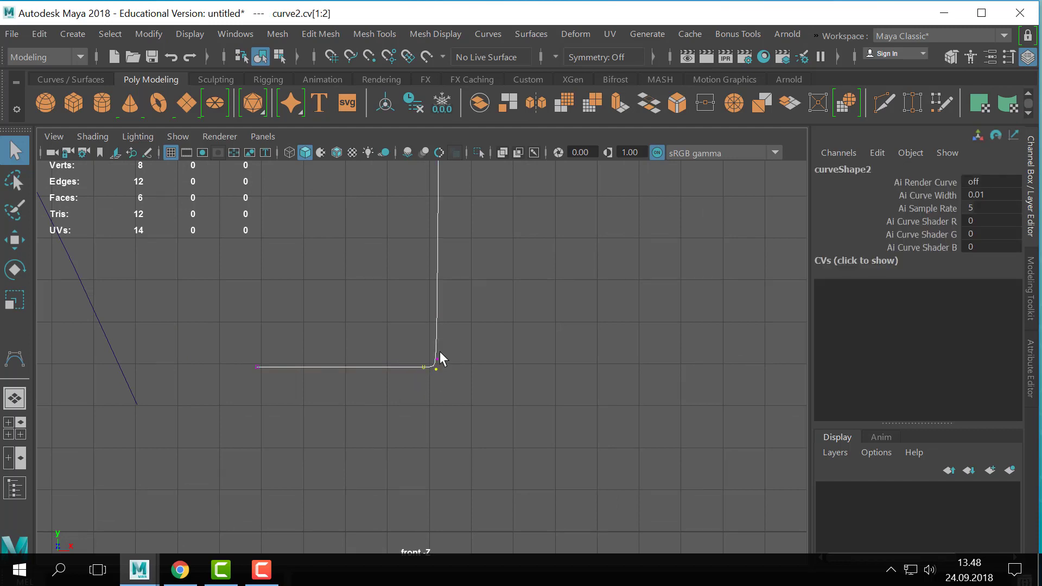
scroll(454, 360, up, 5)
alt+middle_drag(454, 361, 437, 357)
scroll(496, 330, up, 4)
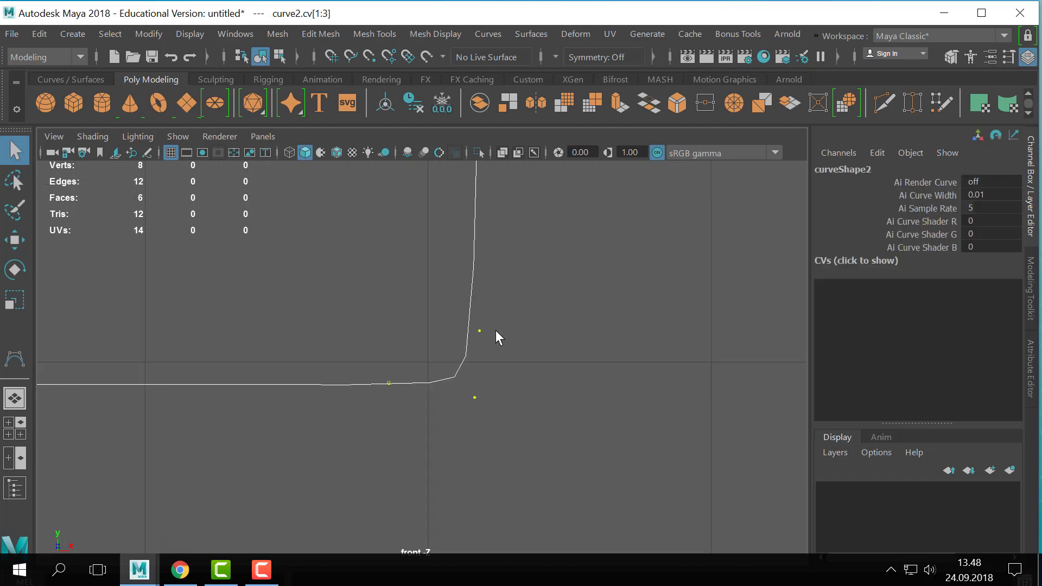
- Examine how the clustered control vertices shape the second curve's corner, both up close and from farther away
alt+middle_drag(496, 330, 425, 315)
scroll(462, 380, up, 6)
scroll(441, 355, down, 12)
scroll(674, 389, up, 5)
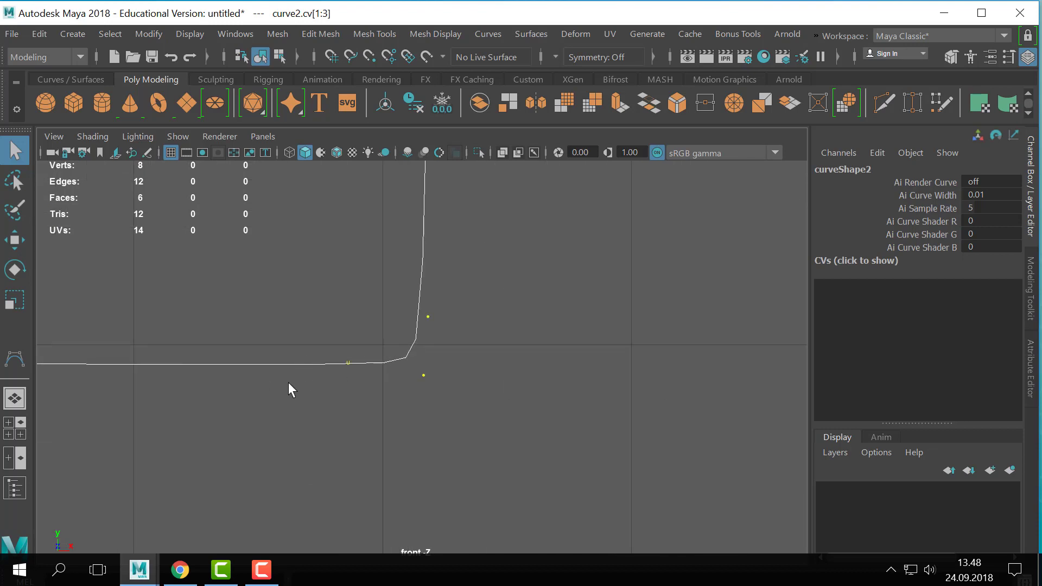
scroll(467, 385, up, 6)
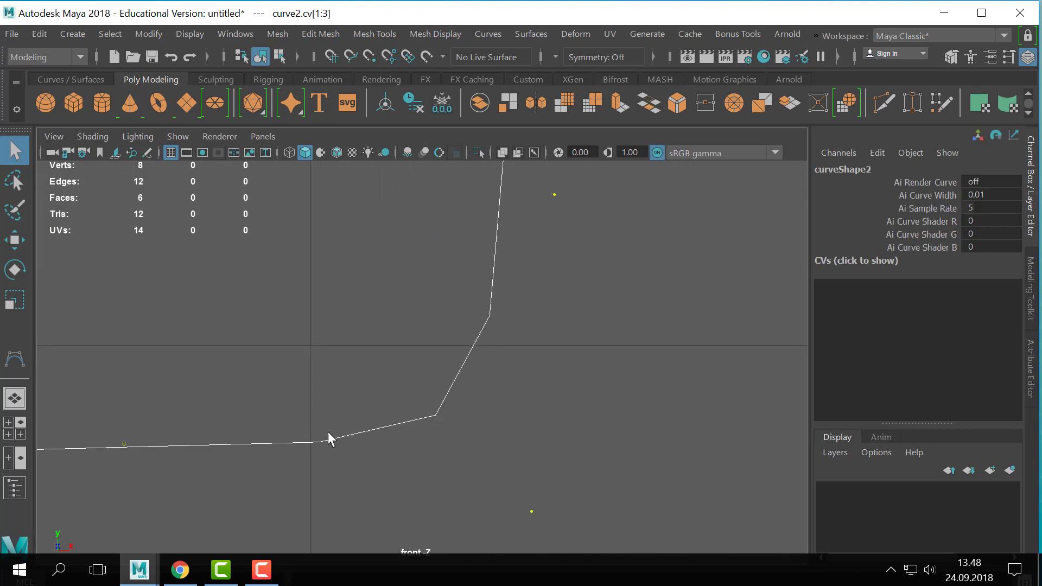
scroll(81, 319, down, 8)
scroll(519, 351, up, 3)
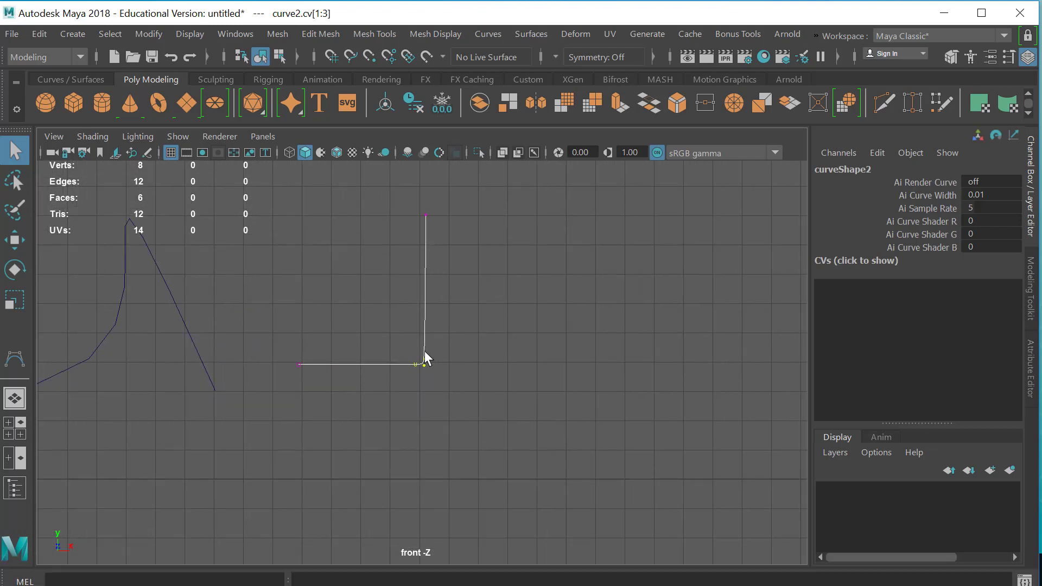
- Return the second curve to object mode and deselect it, bringing the cube and both curves into view
right_drag(424, 352, 511, 133)
click(337, 378)
alt+middle_drag(353, 354, 754, 307)
scroll(337, 387, down, 1)
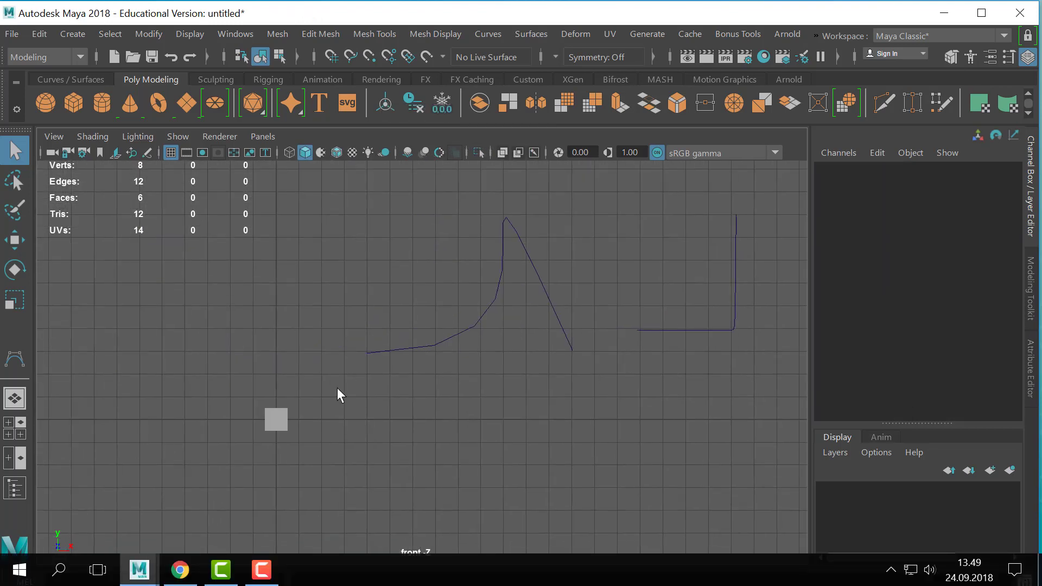
- Select the cube and return to the maximized perspective view with the cube framed closely
click(281, 417)
alt+middle_drag(305, 398, 398, 347)
scroll(427, 357, up, 6)
alt+middle_drag(217, 369, 562, 353)
alt+middle_drag(787, 369, 545, 351)
scroll(649, 351, up, 3)
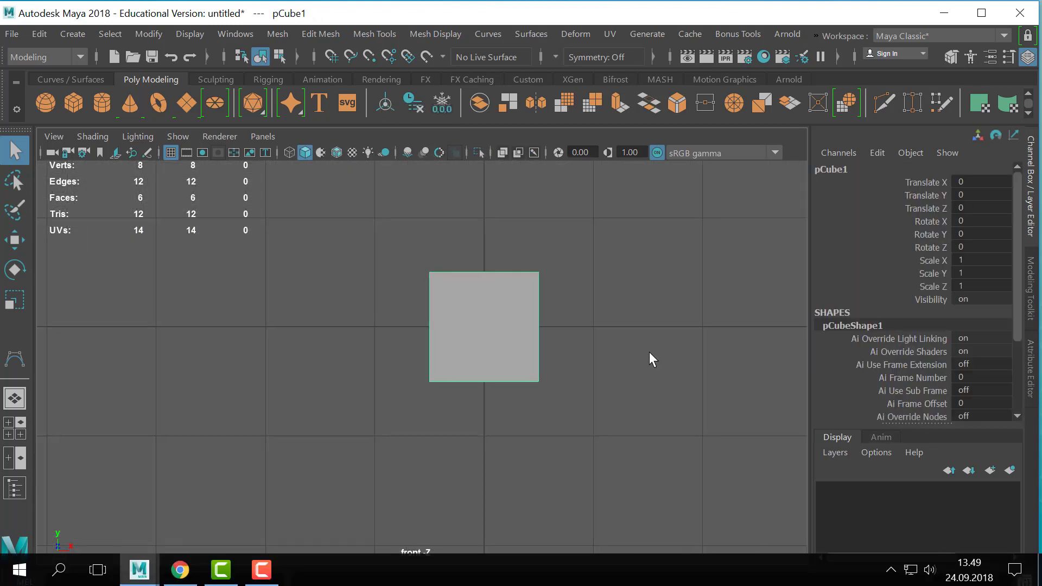
key(space)
key(space)
alt+middle_drag(367, 381, 407, 351)
scroll(488, 352, up, 3)
alt+middle_drag(596, 356, 526, 387)
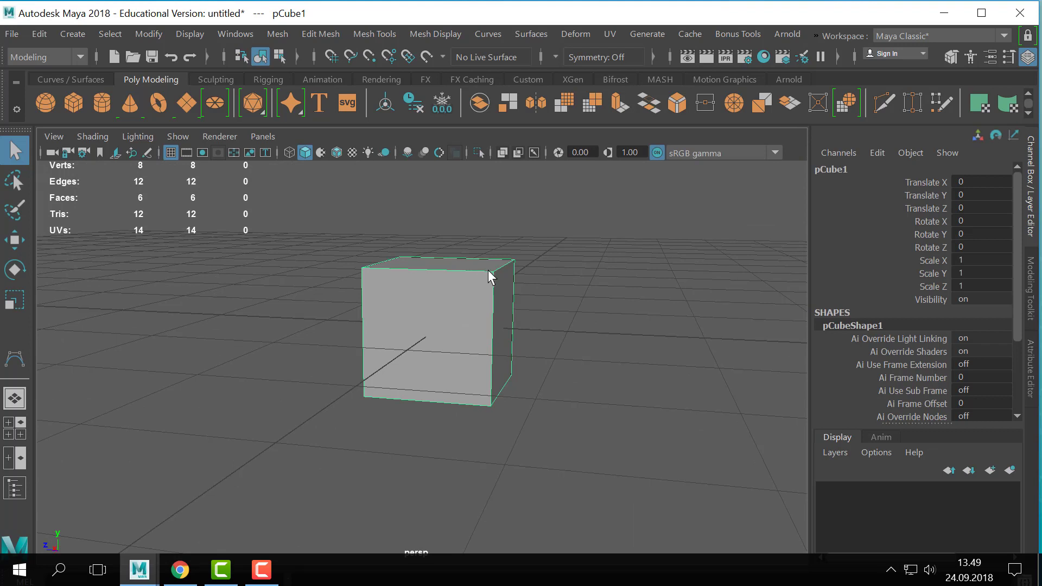
key(space)
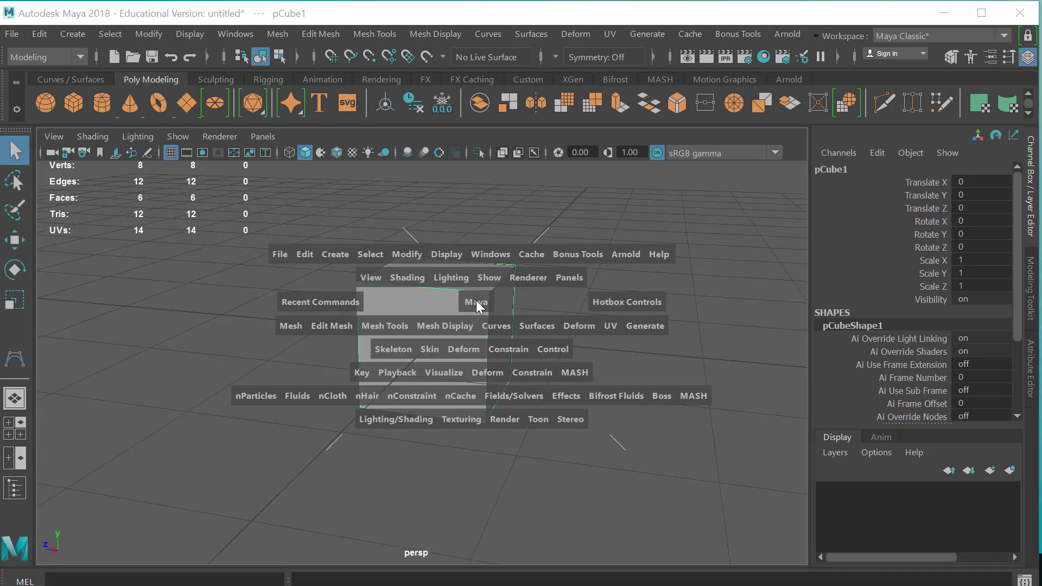
shift+right_drag(476, 299, 396, 194)
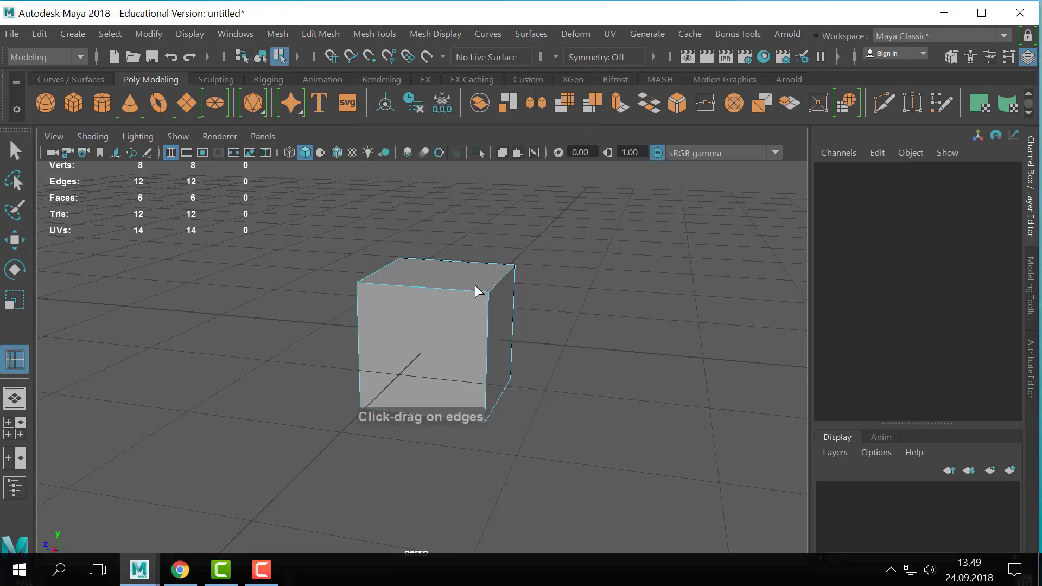
alt+middle_drag(456, 277, 447, 268)
mouse_move(473, 243)
shift+right_down()
mouse_move(473, 278)
mouse_move(427, 320)
mouse_move(472, 264)
mouse_move(467, 240)
shift+right_up()
key(q)
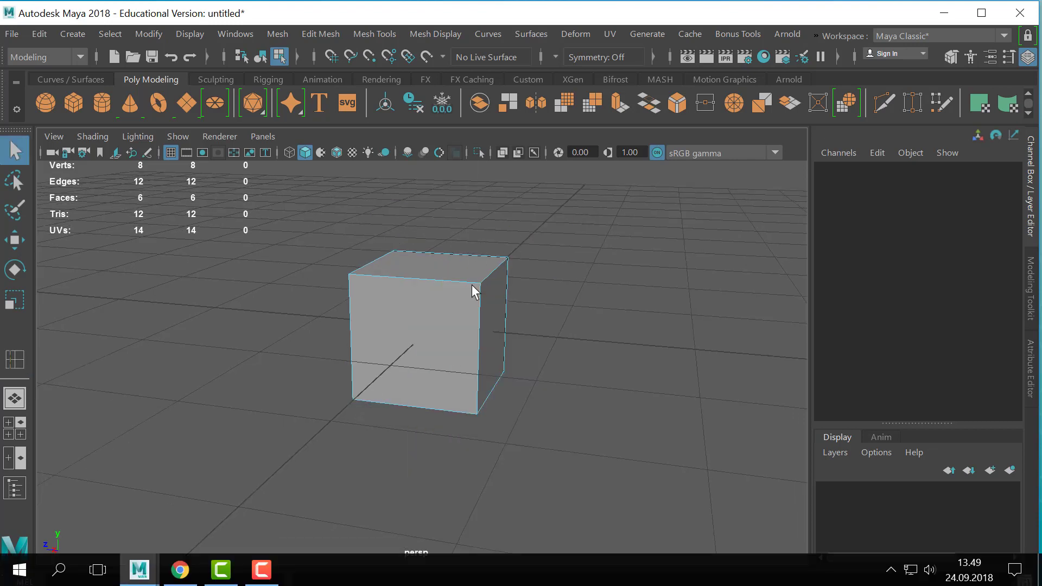
right_drag(471, 283, 549, 83)
click(473, 293)
mouse_move(473, 294)
shift+right_down()
mouse_move(338, 187)
mouse_move(510, 157)
mouse_move(292, 171)
shift+right_up()
- Create a new shelf, entering the owner's first name as the shelf name
click(17, 80)
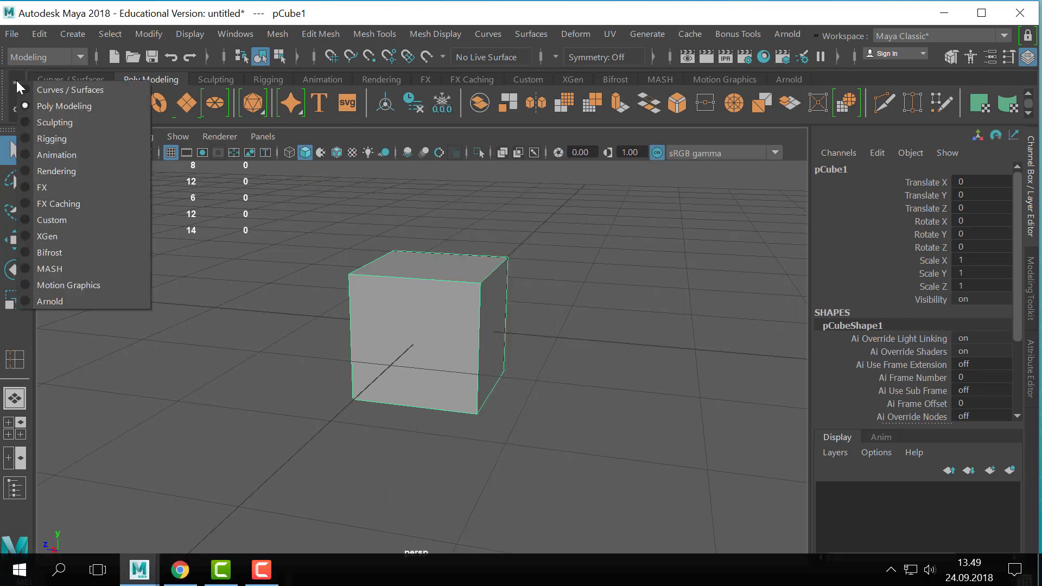
click(21, 104)
click(17, 110)
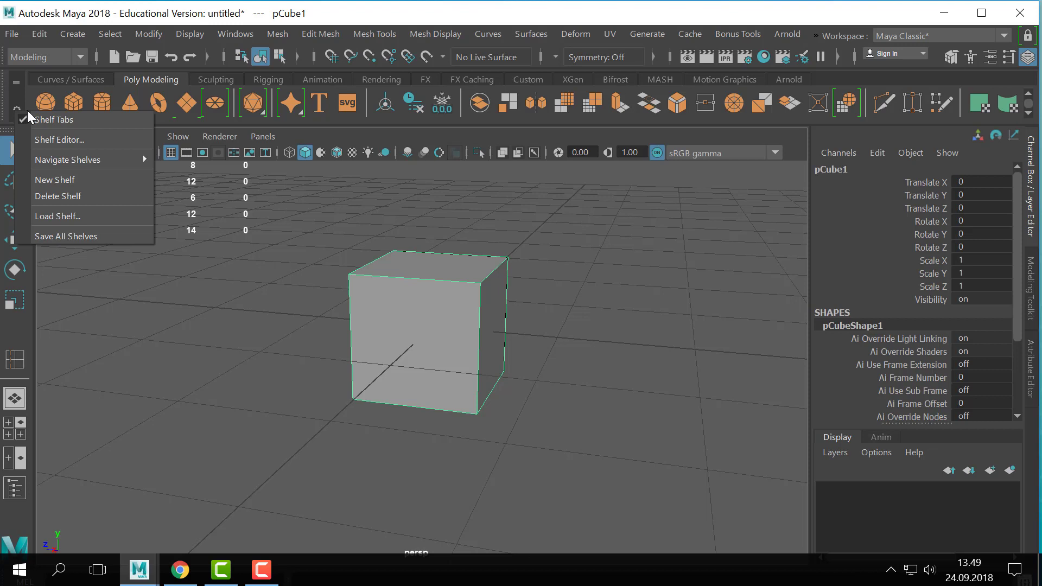
click(54, 173)
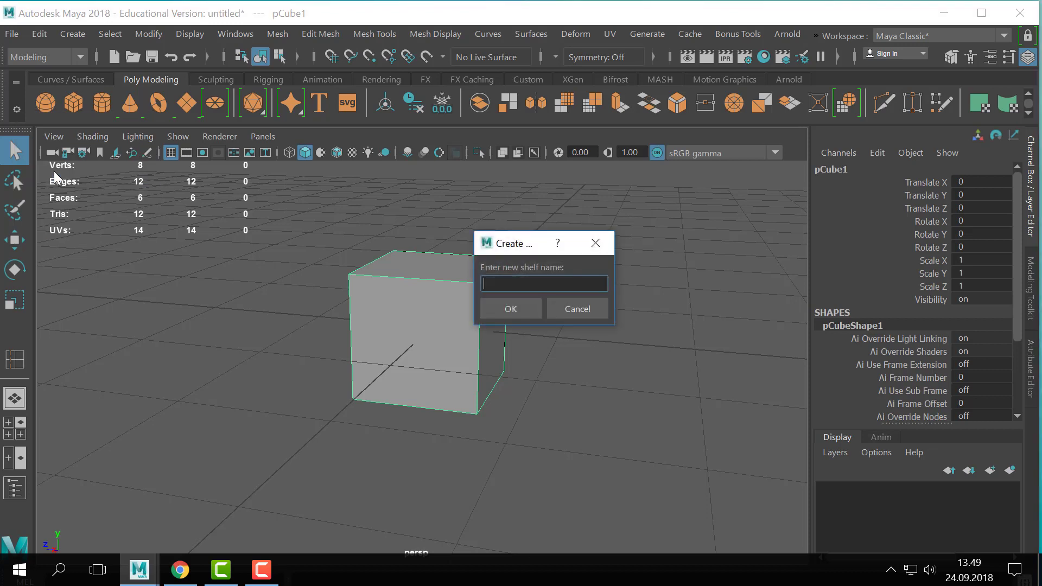
text(jules)
click(534, 307)
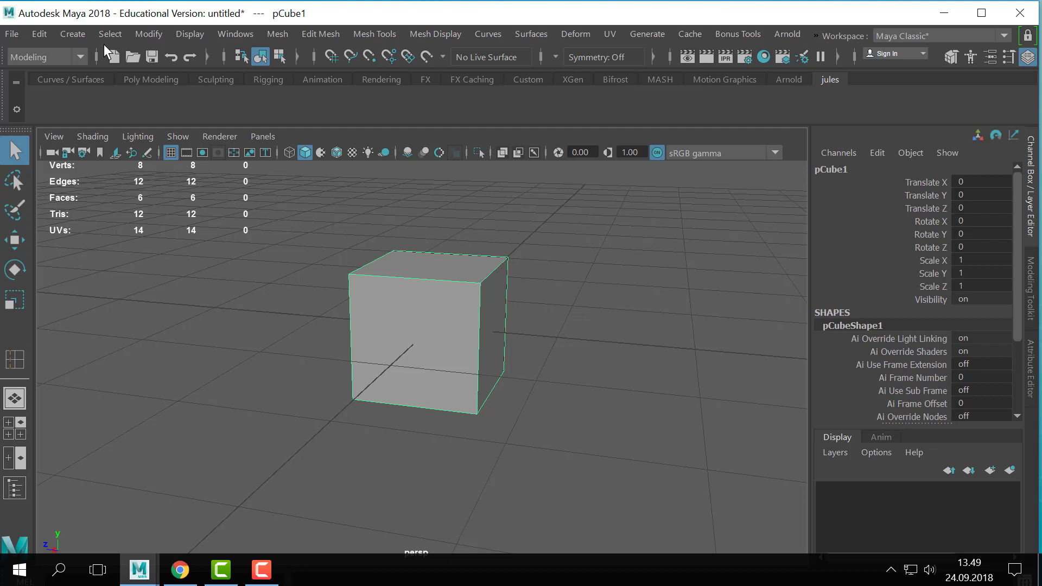
- Add the Insert Edge Loop tool to the new custom shelf
click(149, 33)
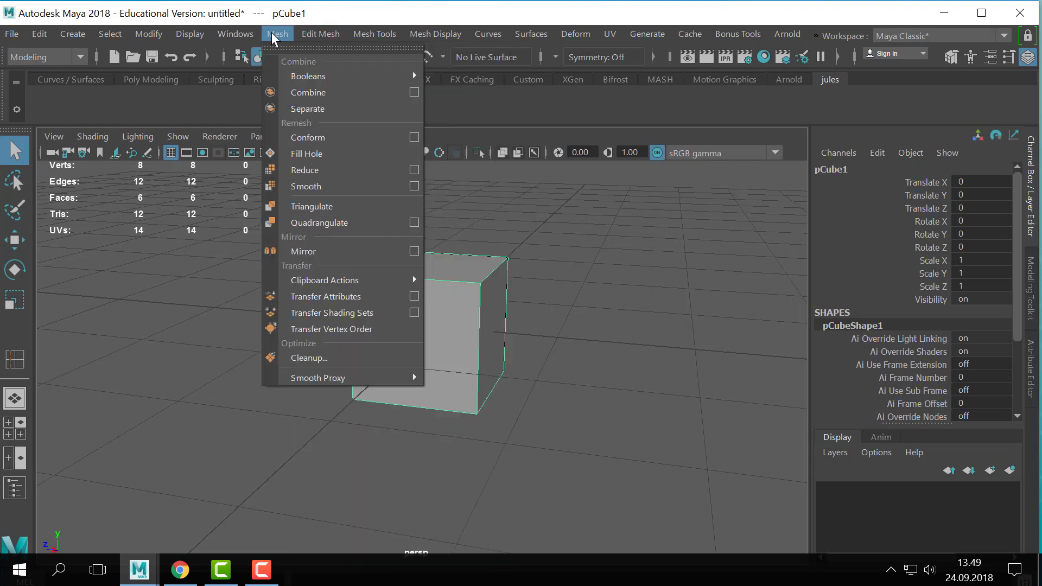
mouse_move(328, 31)
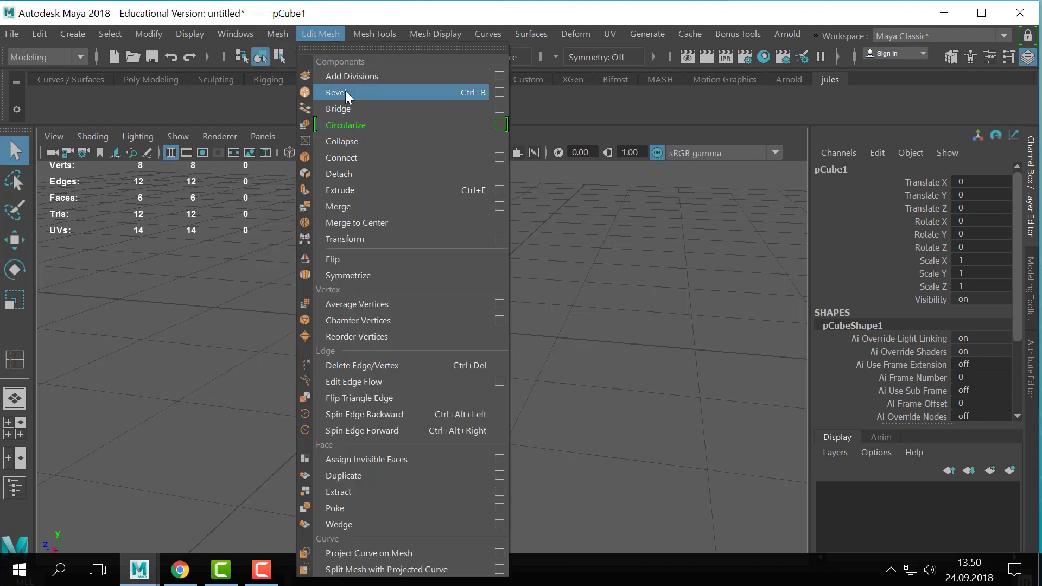
click(371, 38)
click(371, 38)
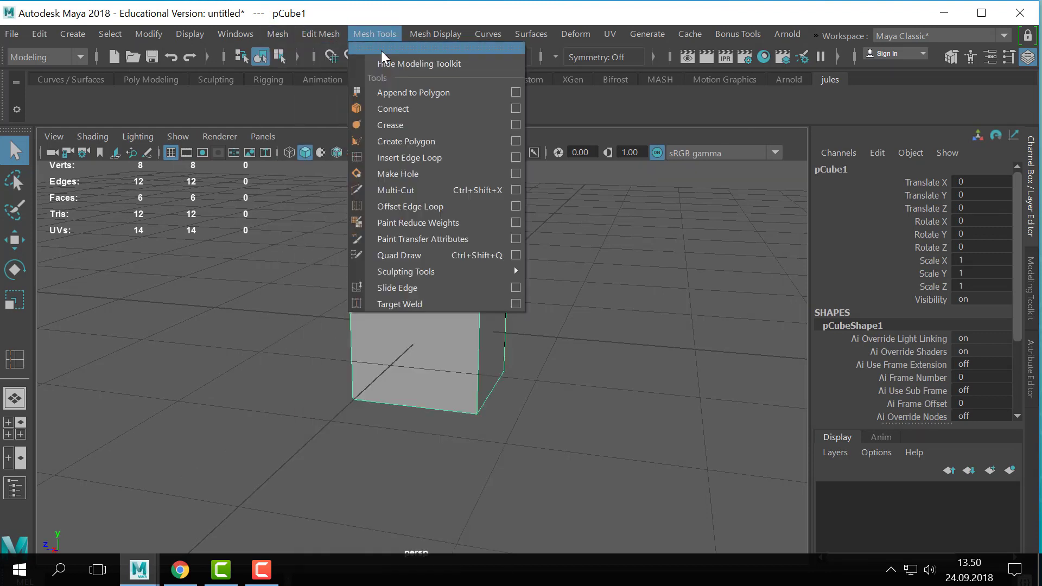
ctrl+shift+click(414, 155)
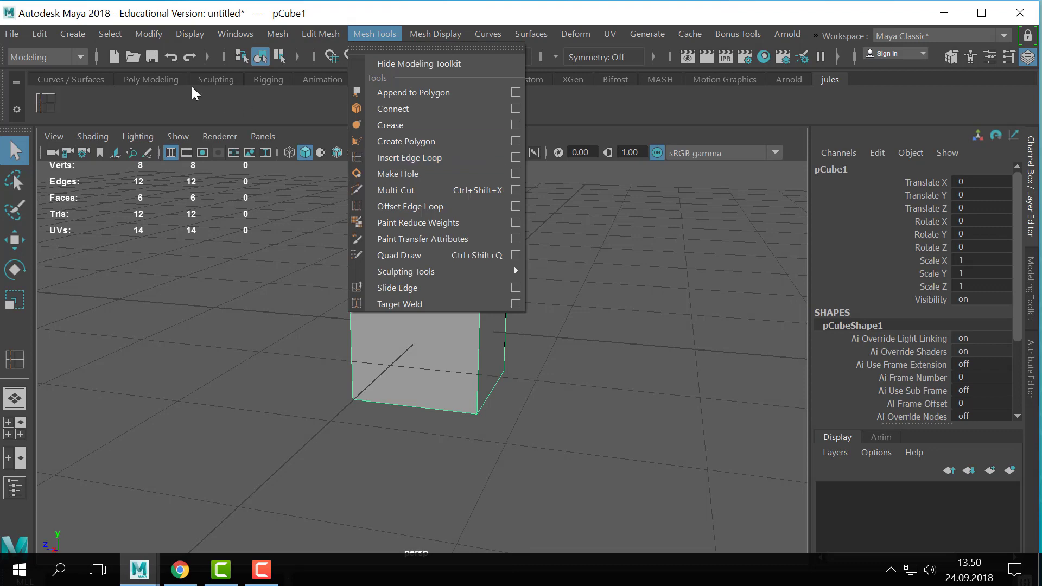
click(176, 83)
click(829, 84)
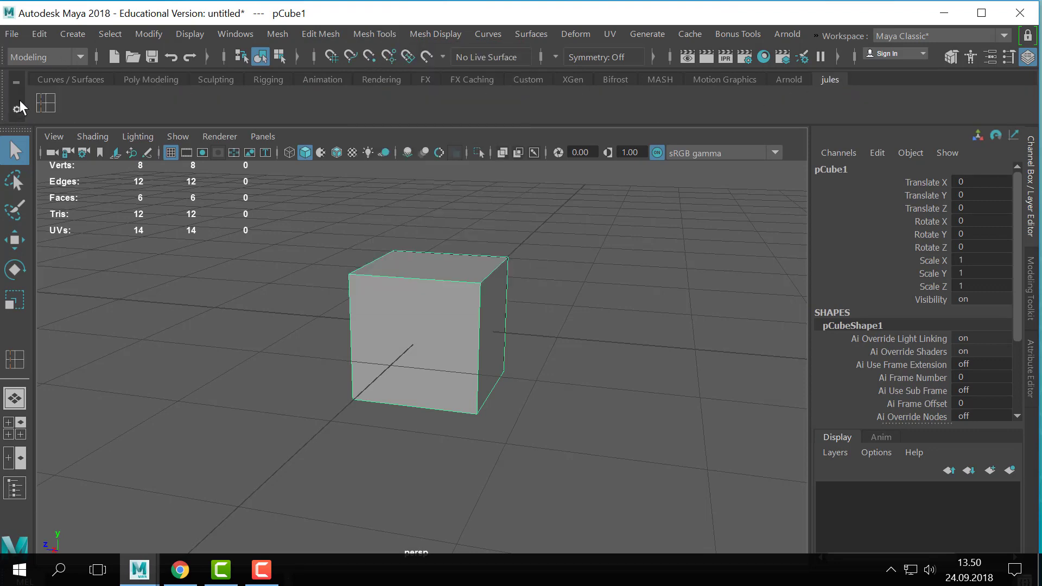
- Insert a vertical edge loop around the cube, close to its right-hand side face
key(g)
alt+right_drag(461, 345, 509, 353)
alt+drag(509, 353, 512, 335)
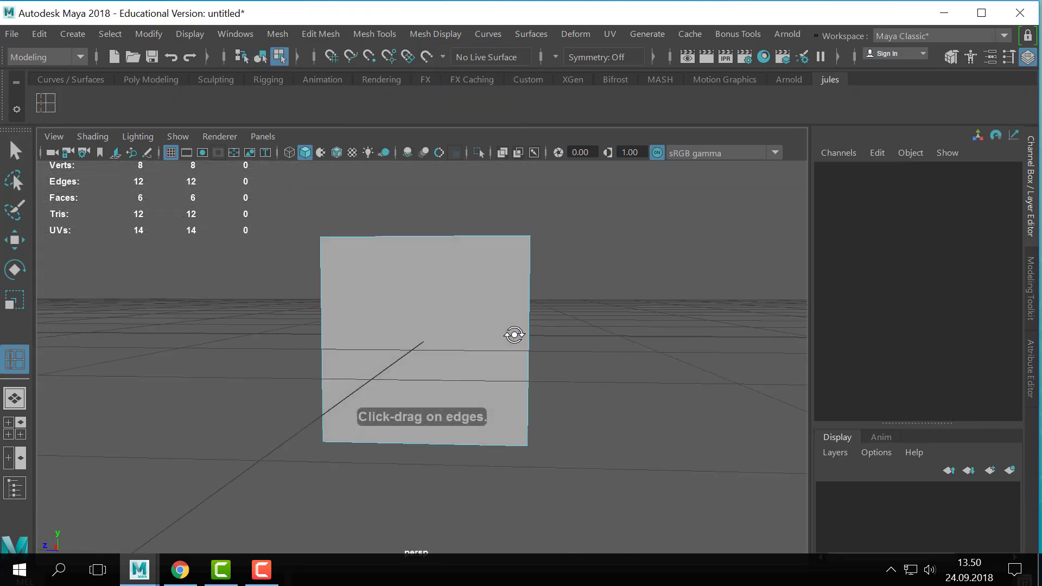
alt+middle_drag(511, 335, 403, 412)
alt+drag(403, 413, 382, 388)
alt+right_drag(381, 388, 409, 353)
alt+middle_drag(409, 354, 448, 284)
drag(465, 252, 445, 279)
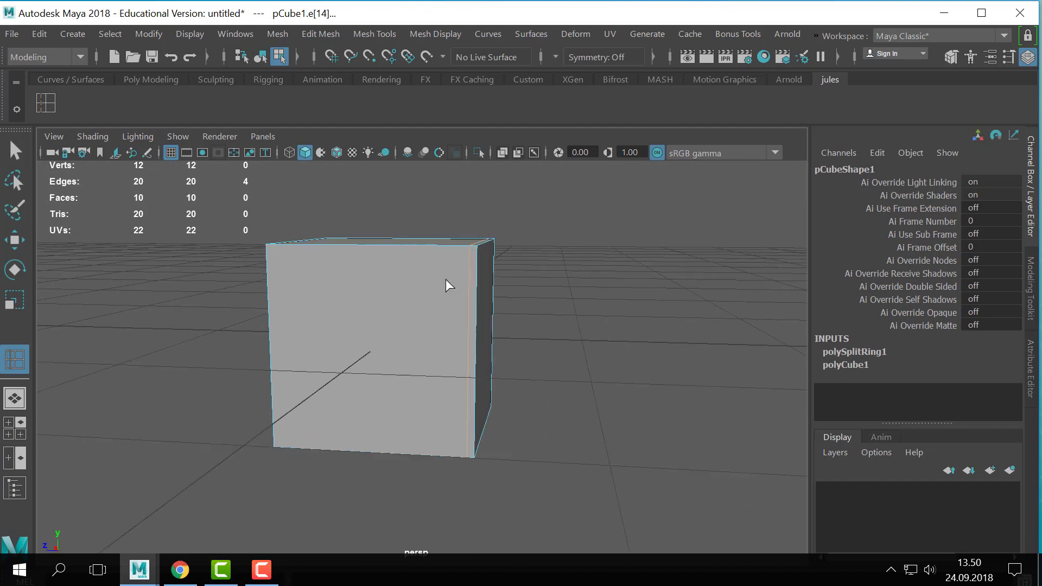
- Select the two widely spaced vertices on the front face's upper edge to examine their distance, and return the cube to object mode
scroll(446, 278, up, 1)
right_drag(448, 272, 327, 114)
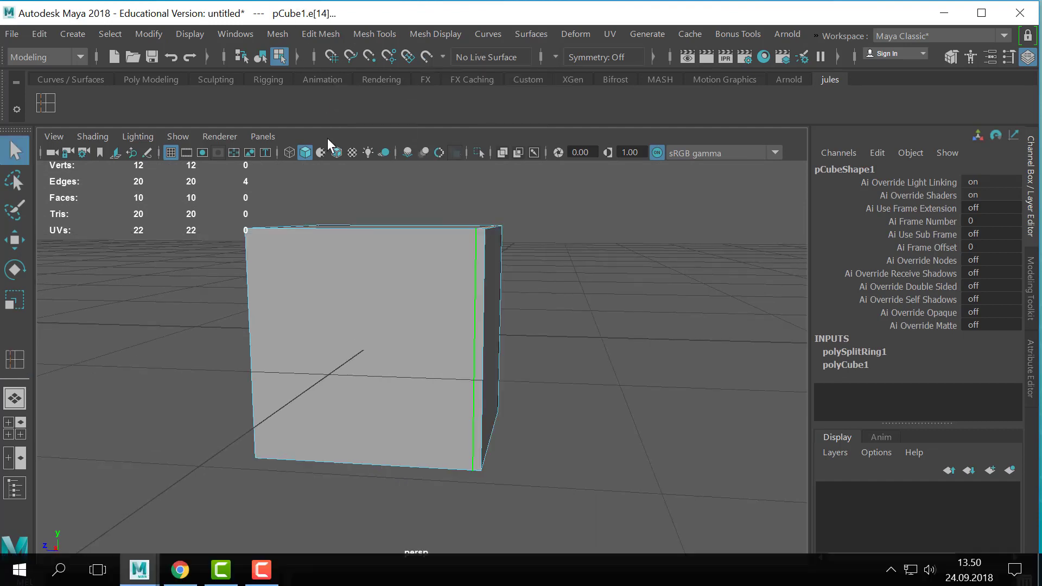
click(246, 227)
alt+drag(414, 261, 404, 273)
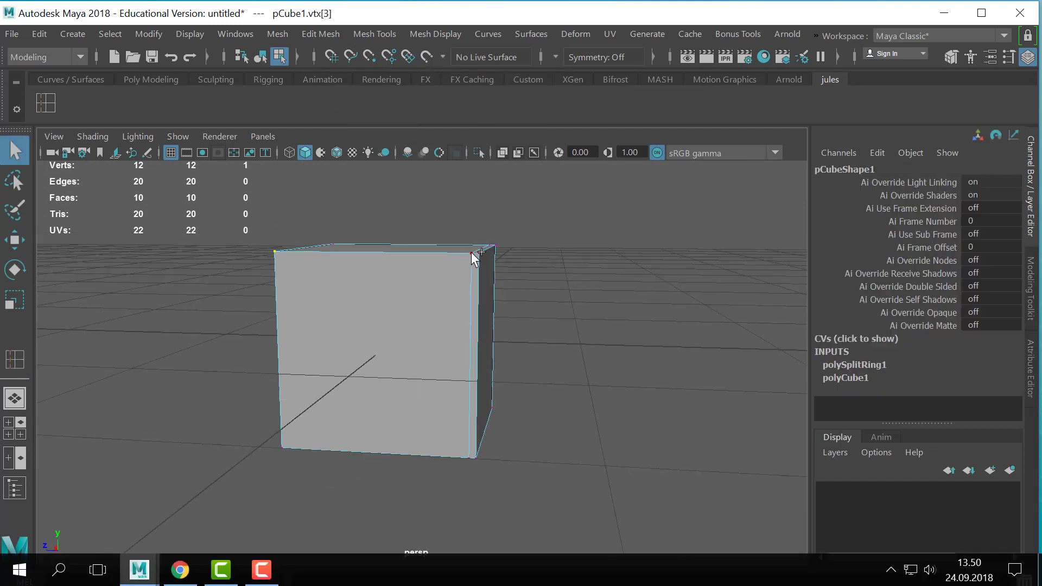
right_drag(470, 259, 516, 86)
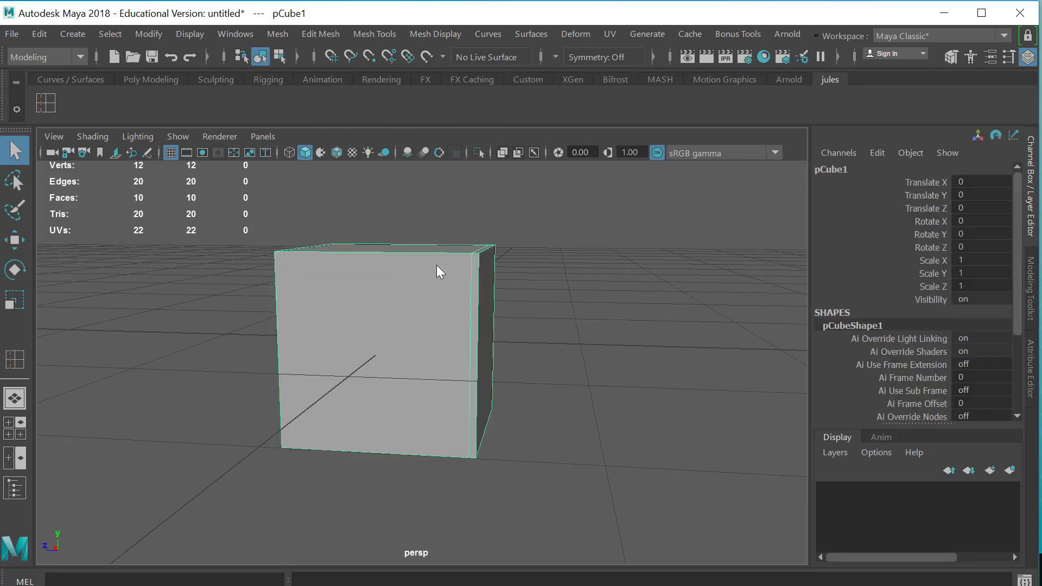
right_drag(436, 265, 372, 106)
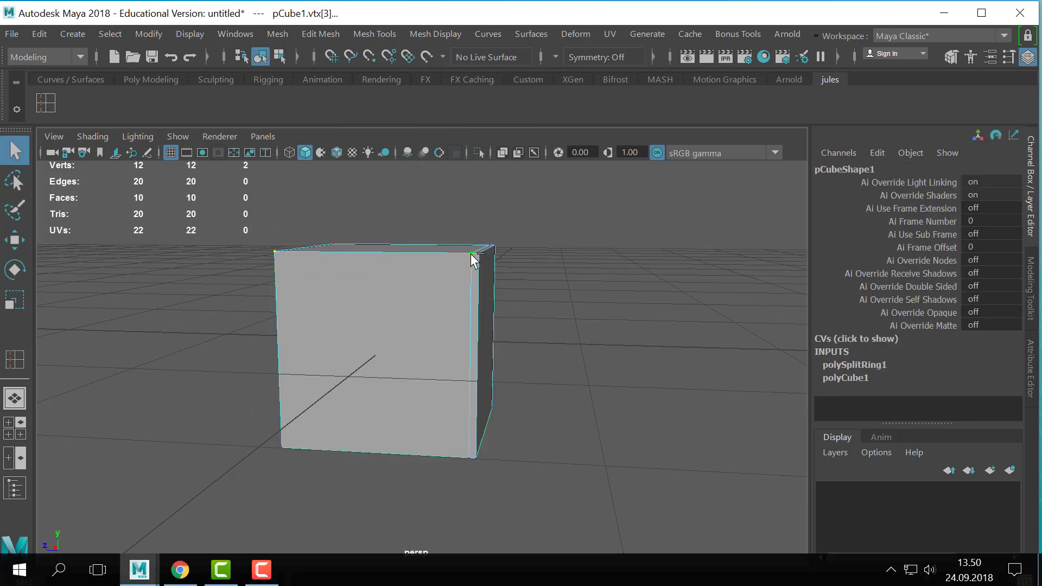
scroll(528, 255, up, 4)
right_drag(486, 246, 547, 171)
alt+drag(543, 307, 514, 296)
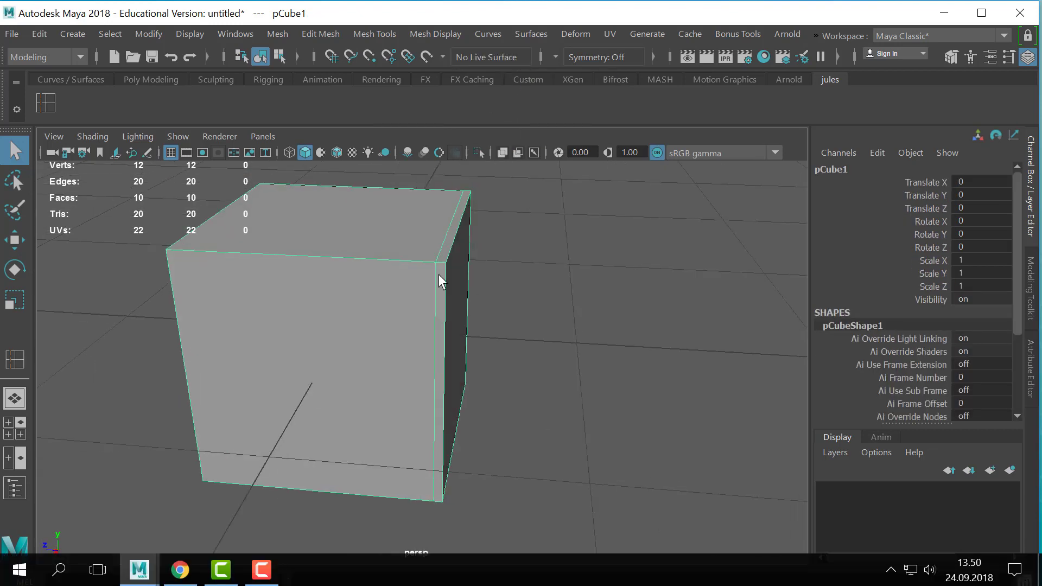
- Select the closely spaced vertices at the upper and lower ends of the narrow strip, and return the cube to object mode
right_drag(438, 274, 361, 82)
click(434, 263)
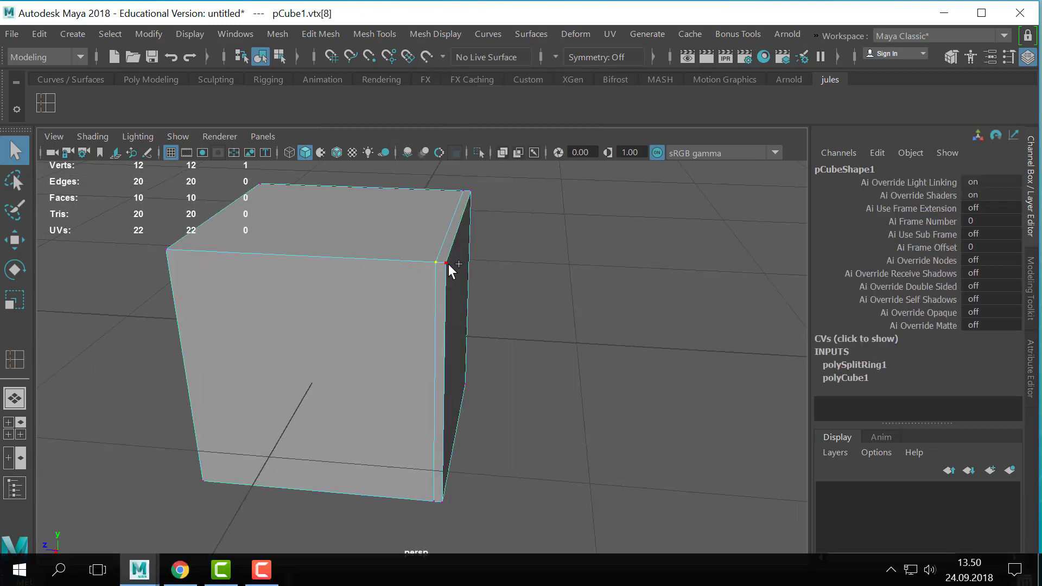
shift+click(447, 263)
alt+drag(455, 470, 416, 252)
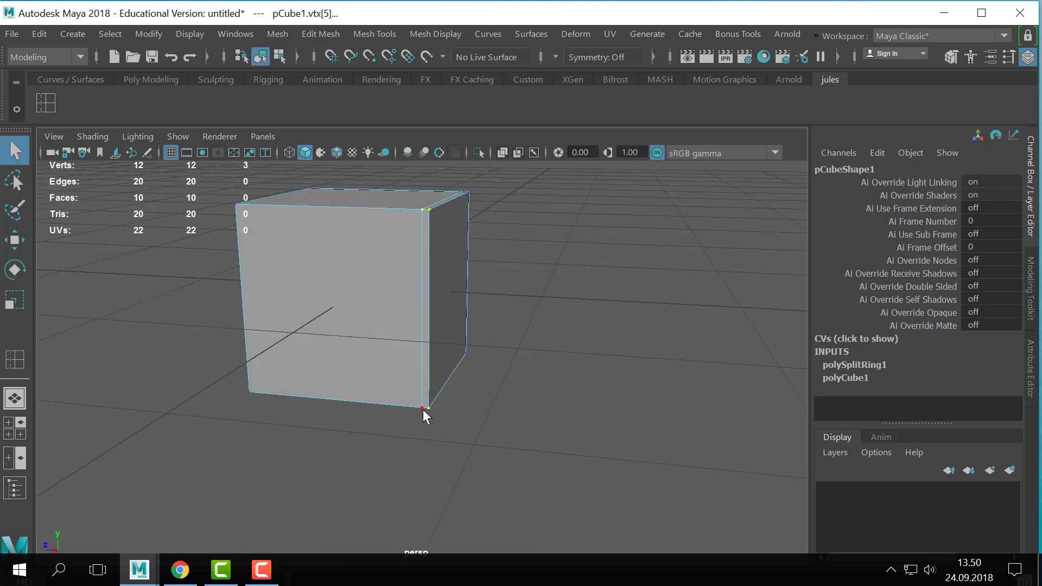
right_drag(416, 249, 509, 127)
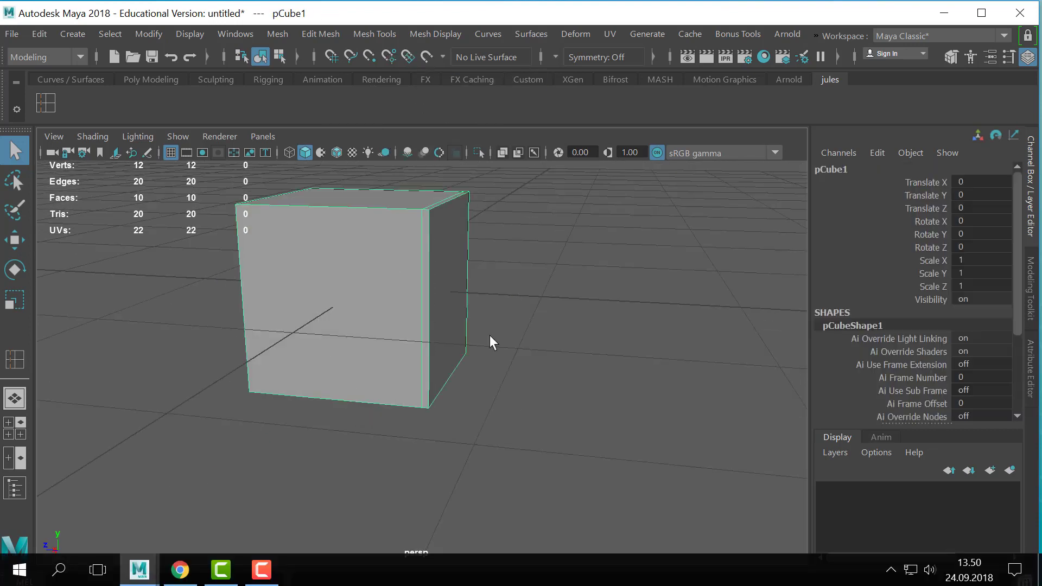
- Compare the cube in smooth preview, unsmoothed display and smooth preview with its cage, ending on the caged preview
key(3)
alt+drag(525, 238, 571, 285)
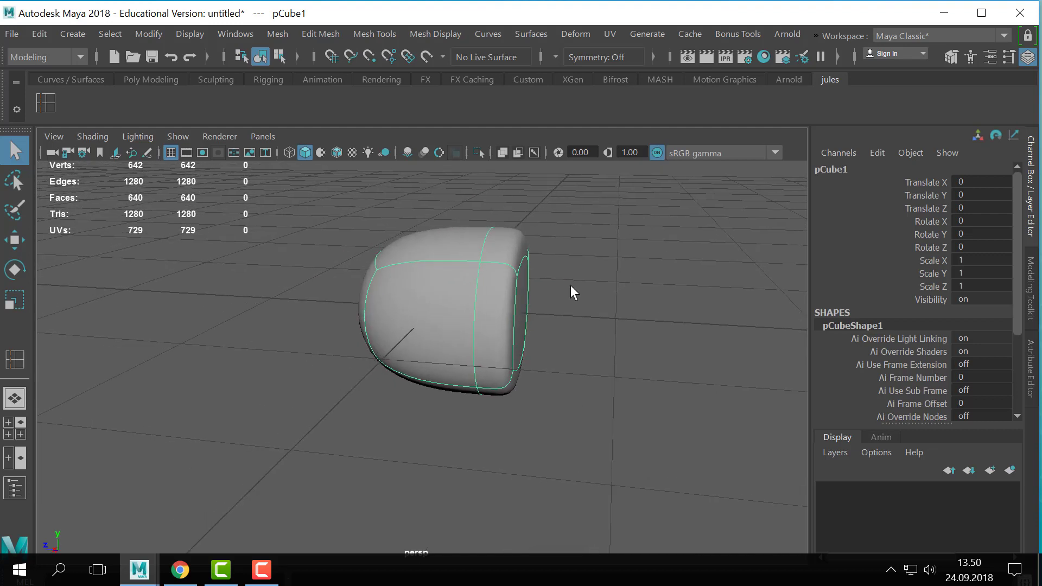
key(2)
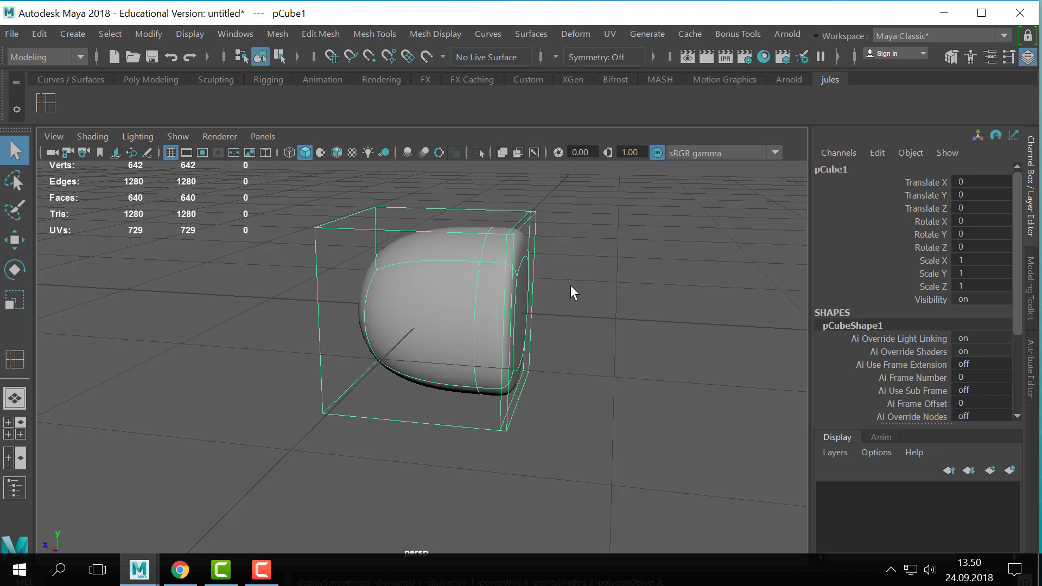
key(1)
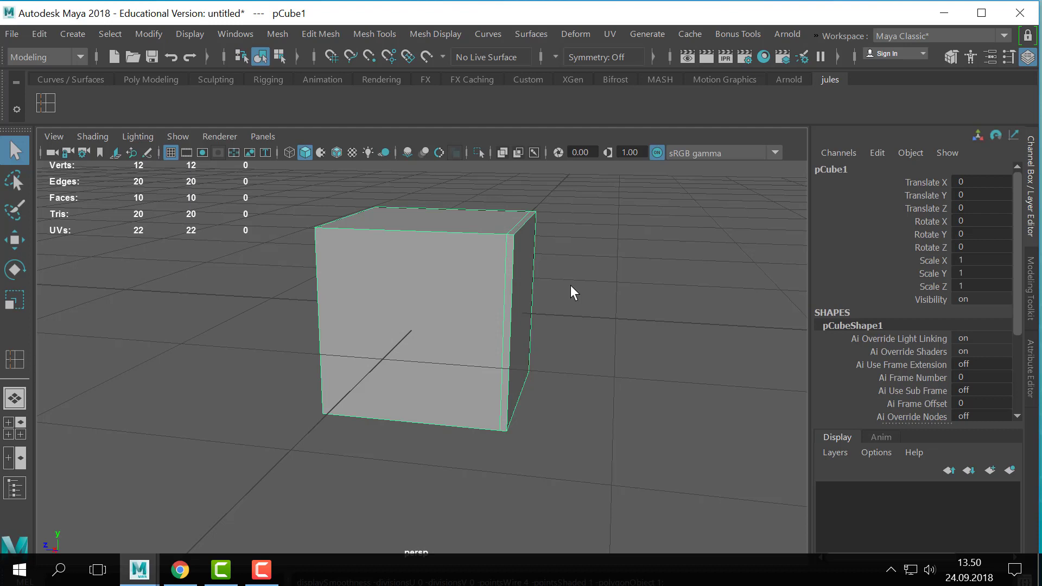
key(2)
key(1)
key(2)
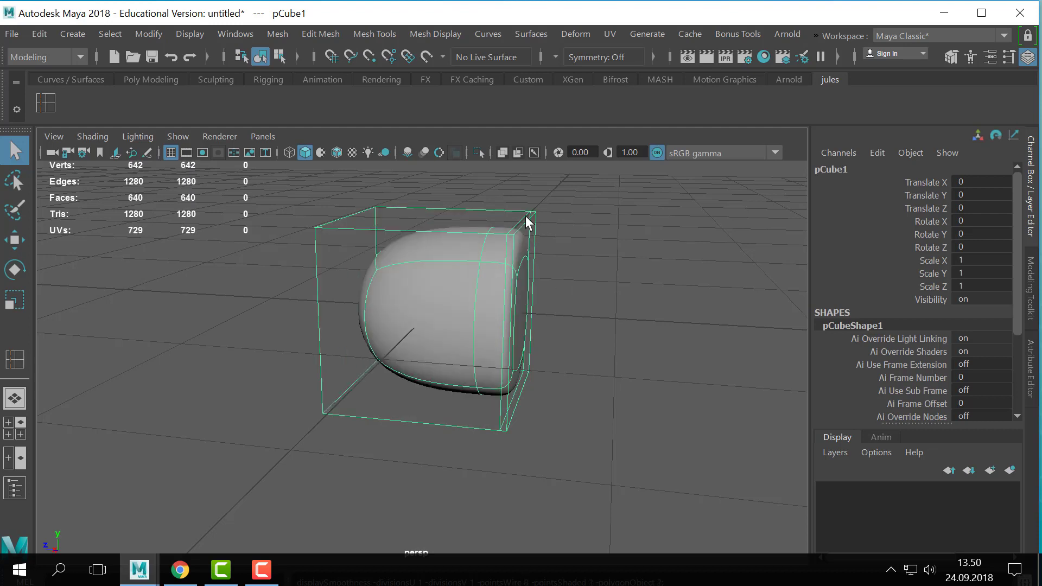
- Select the whole inserted edge loop, move it slightly inward, and show the cube in smooth preview without the cage
right_drag(526, 218, 498, 96)
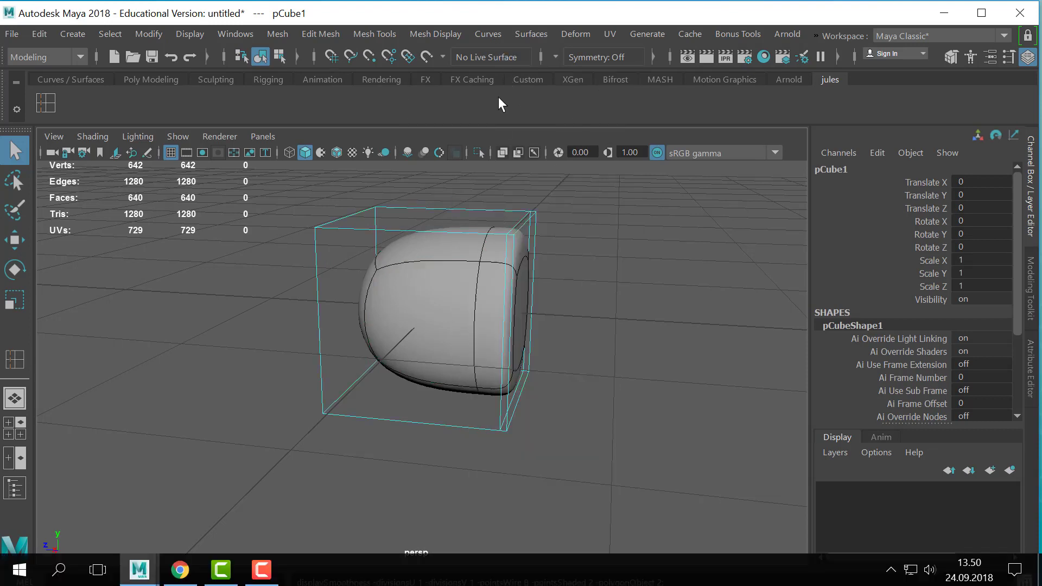
double_click(518, 220)
key(w)
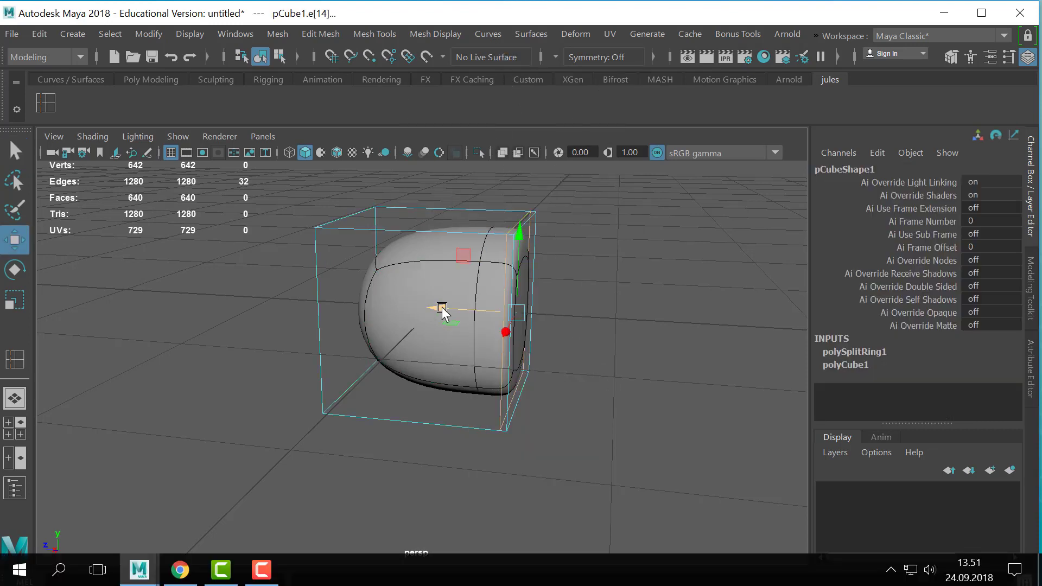
mouse_move(441, 308)
mouse_down()
mouse_move(409, 298)
mouse_move(305, 304)
mouse_move(435, 309)
mouse_move(309, 304)
mouse_move(421, 318)
mouse_move(380, 322)
mouse_move(402, 309)
mouse_move(439, 322)
mouse_up()
key(3)
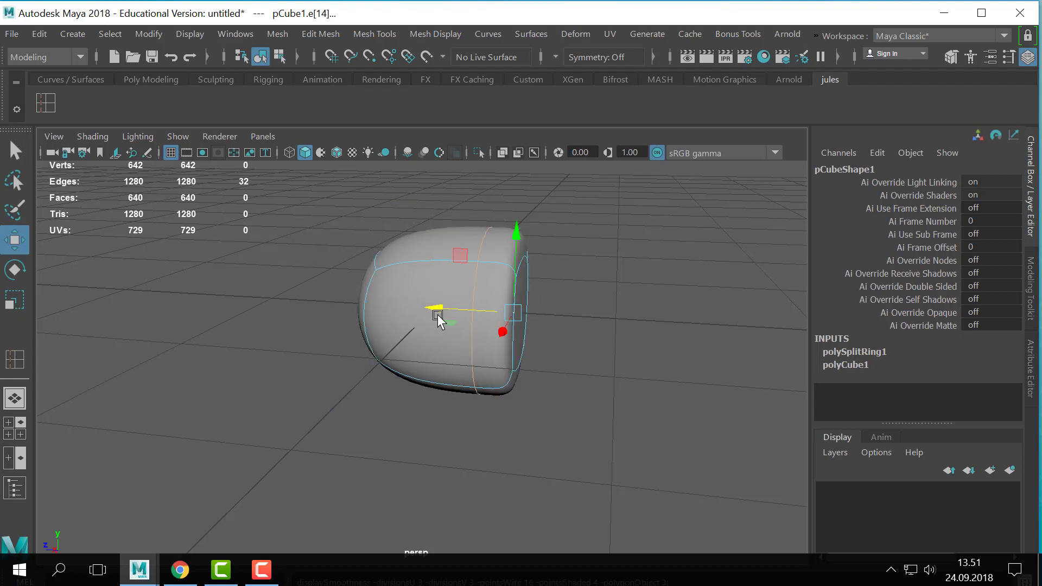
- Move the selected edge loop outward past the cube's side face, and inspect the shape both smoothed and unsmoothed
drag(439, 310, 631, 320)
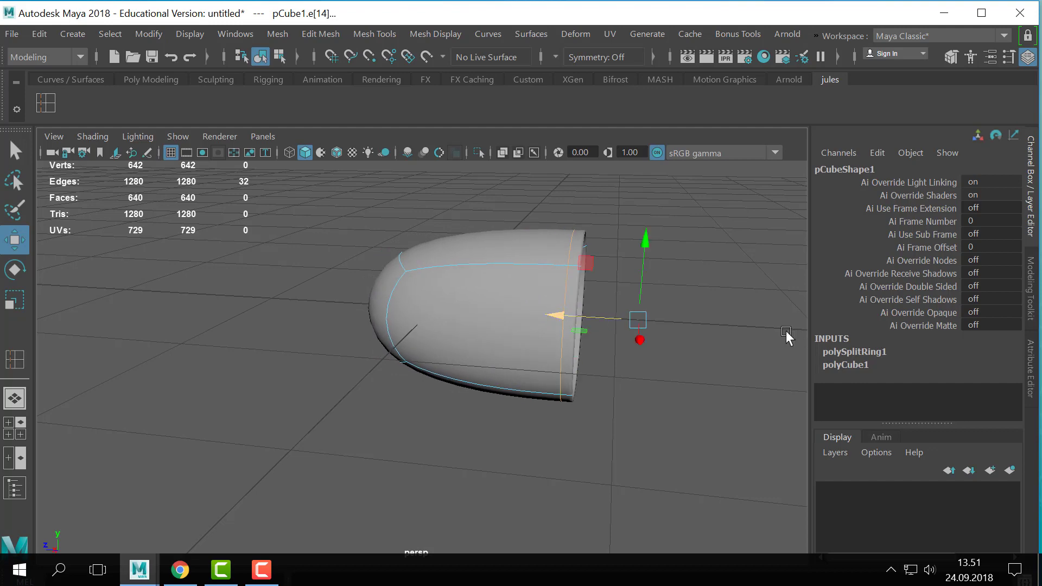
alt+drag(789, 337, 599, 346)
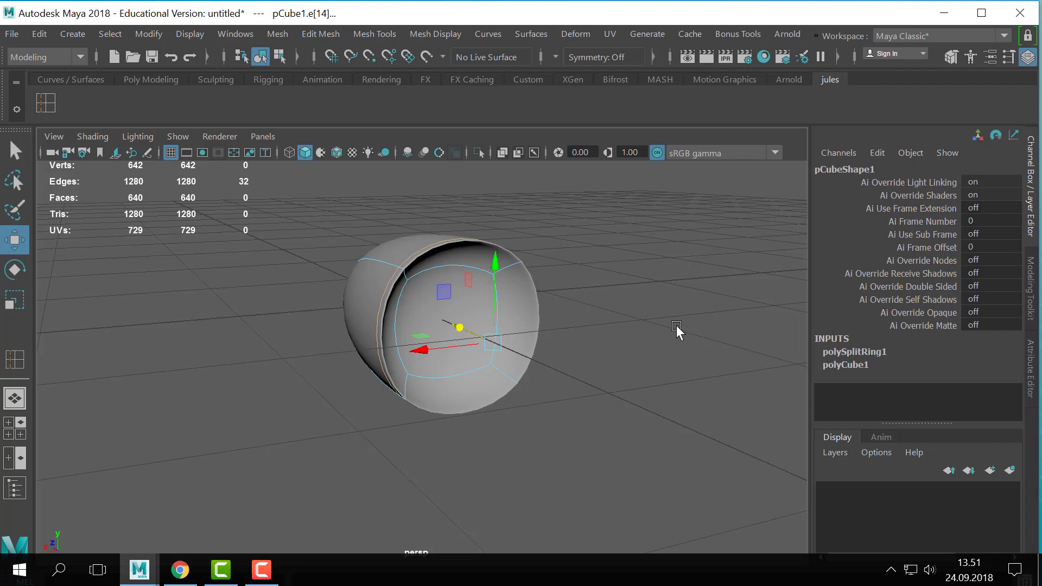
key(1)
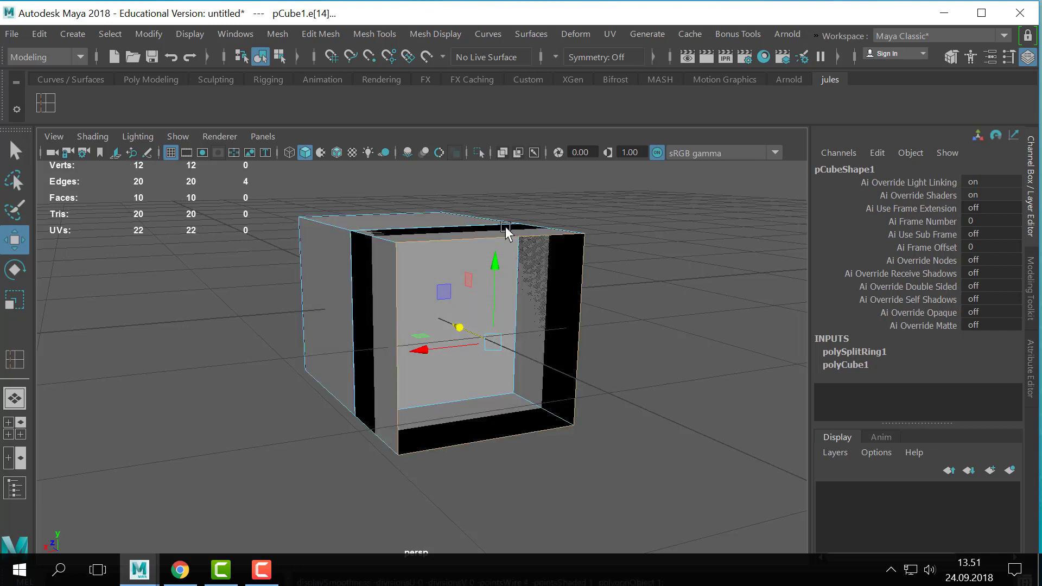
- Move the edge loop back inside the cube and examine the rounder end in smooth preview
alt+drag(507, 232, 421, 252)
key(3)
alt+middle_drag(433, 264, 501, 277)
alt+right_drag(502, 277, 567, 353)
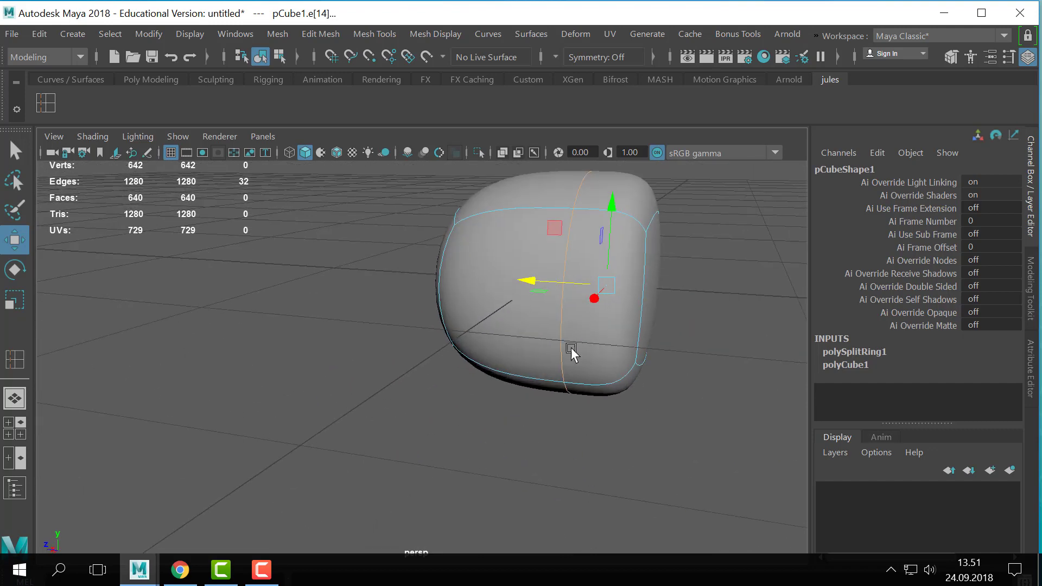
- Move the edge loop close to the cube's side face in unsmoothed display and check it briefly in smooth preview
key(1)
drag(480, 327, 515, 329)
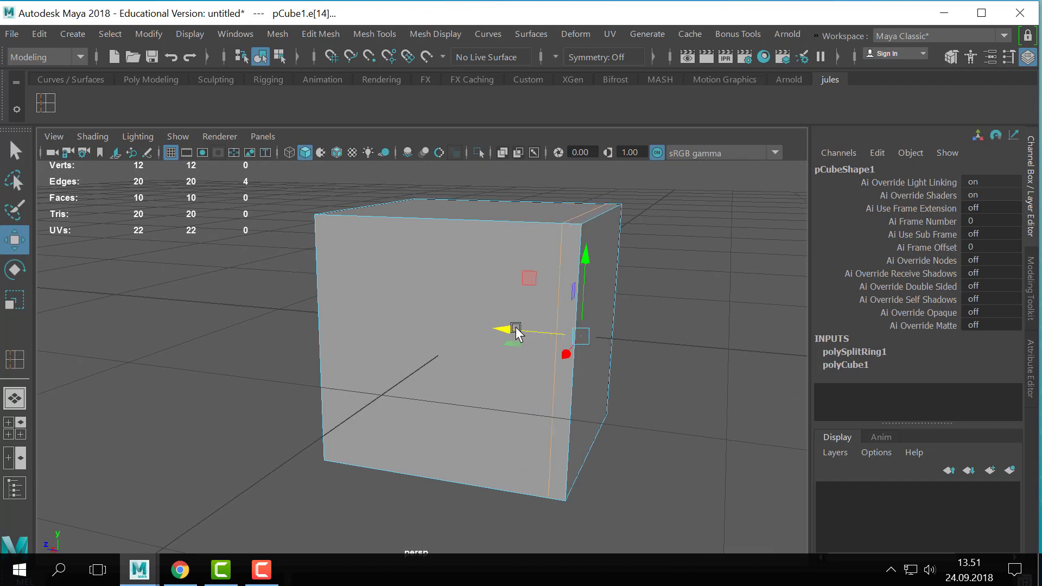
key(3)
key(1)
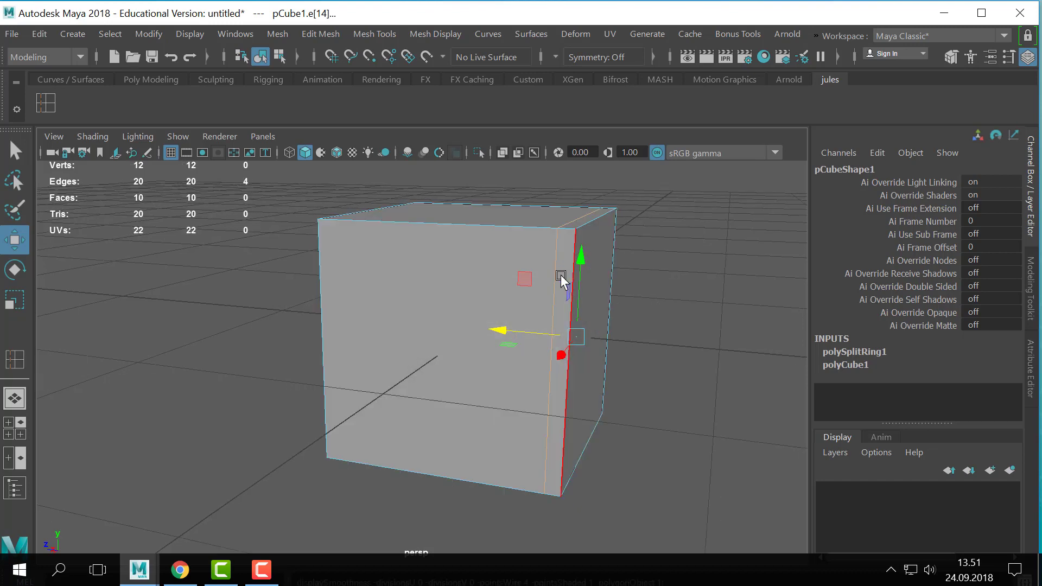
- Insert a horizontal edge loop around the cube just below its top face
right_drag(561, 275, 627, 87)
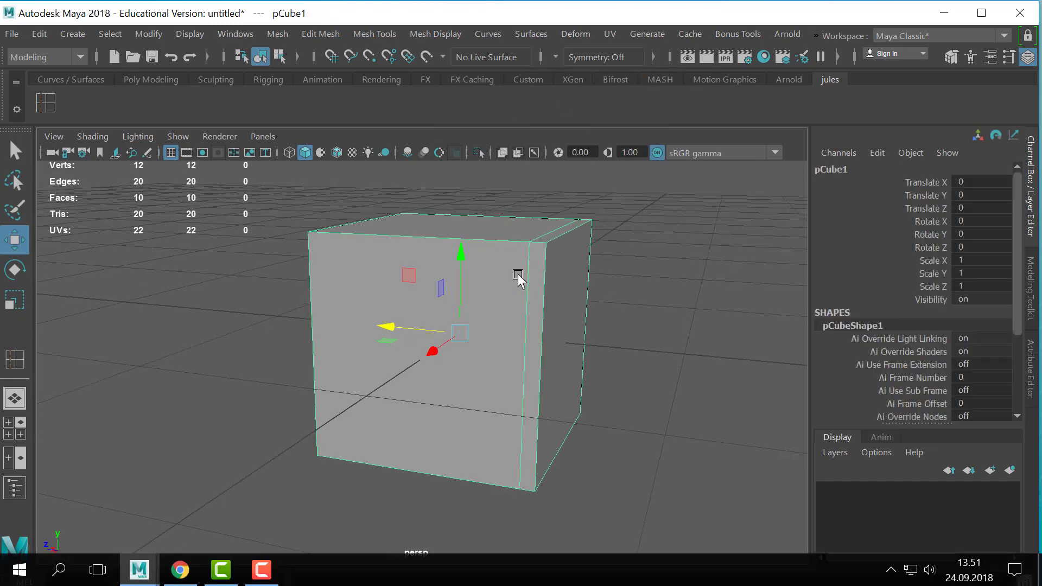
key(y)
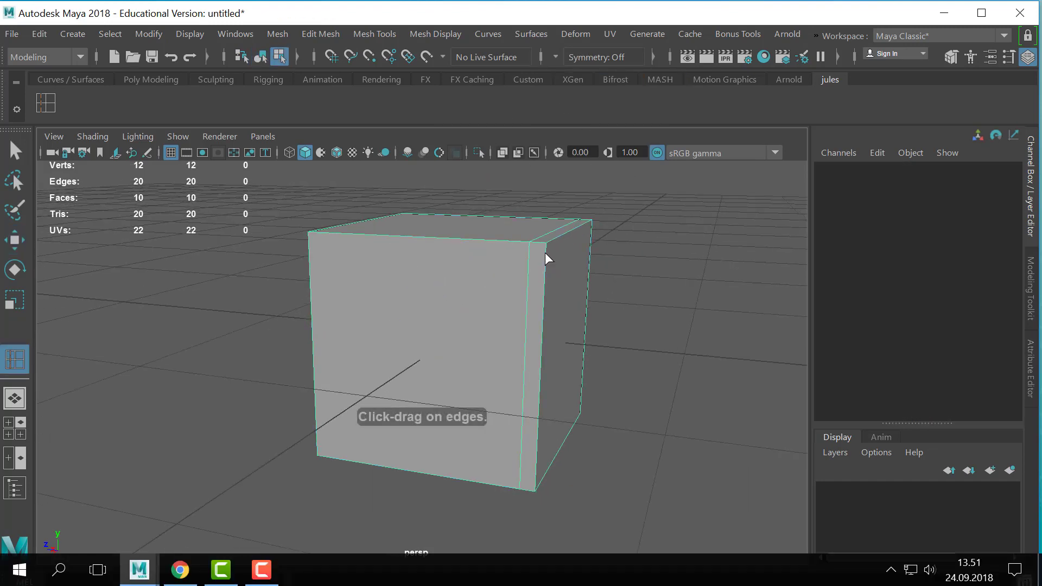
drag(545, 252, 547, 254)
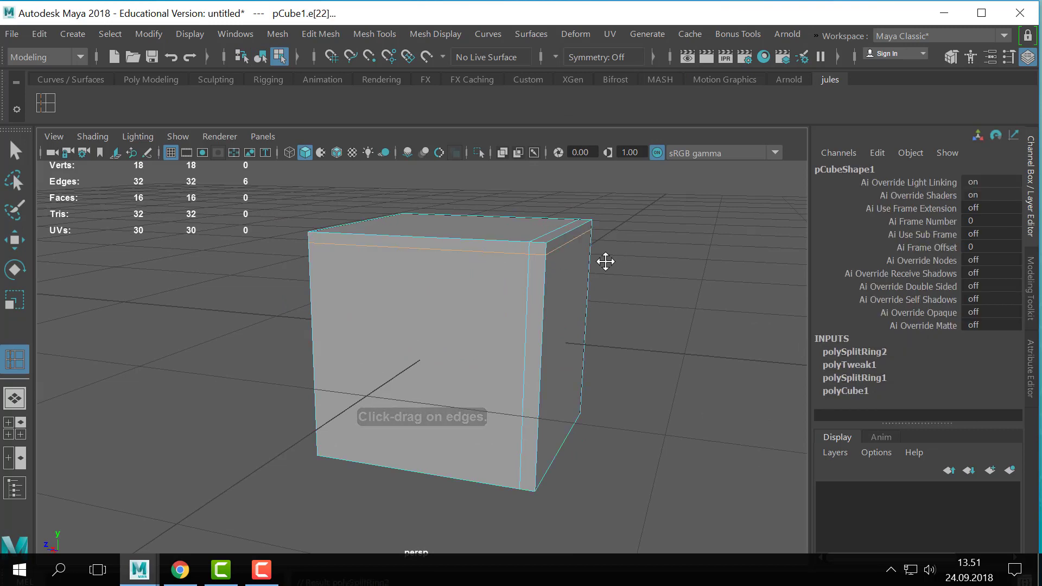
- Examine the vertices at the cube's upper corner where the inserted edge loops meet, and return to object selection
scroll(570, 303, up, 5)
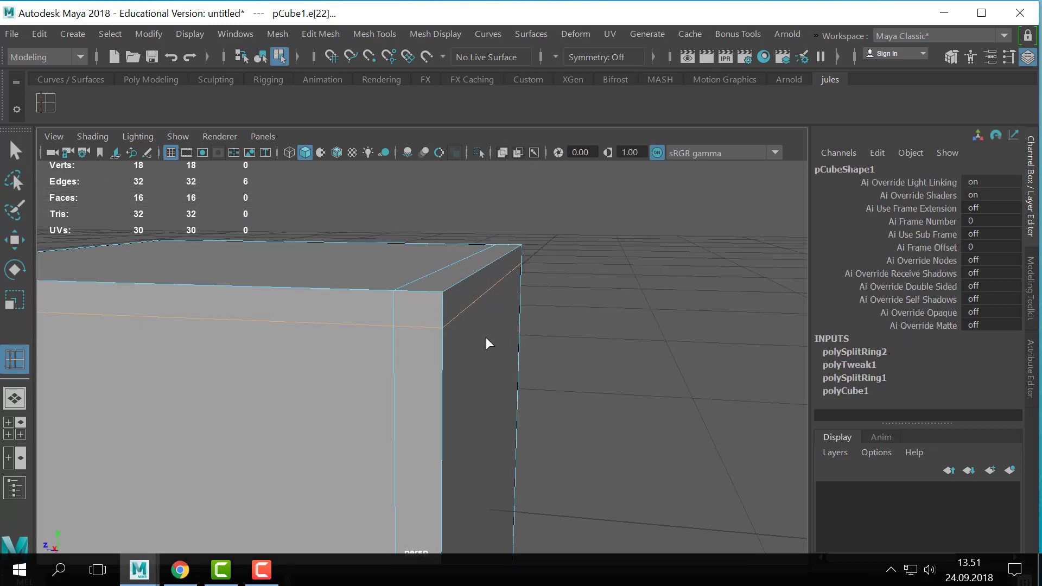
key(q)
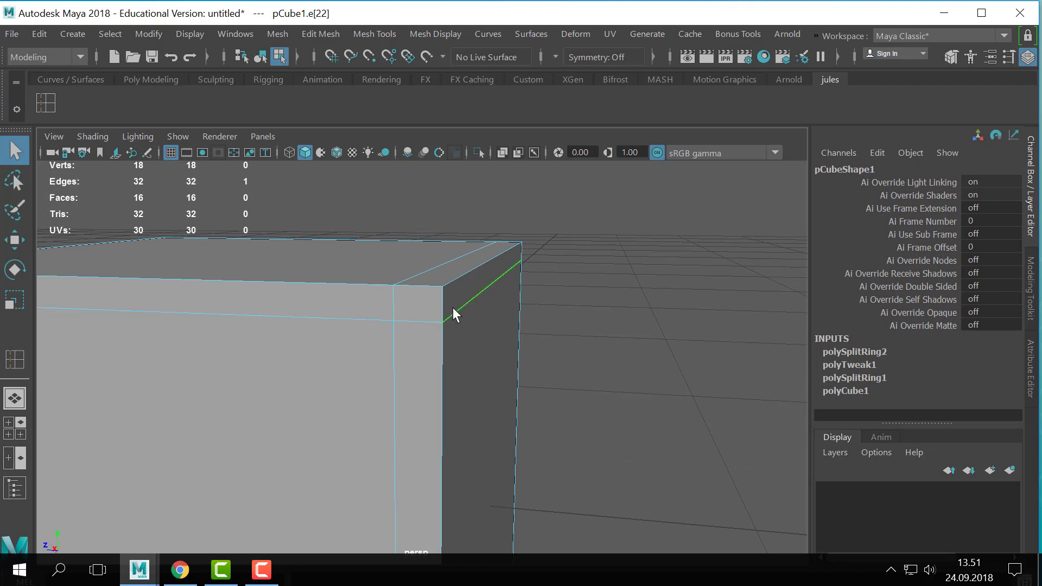
key(F9)
click(441, 320)
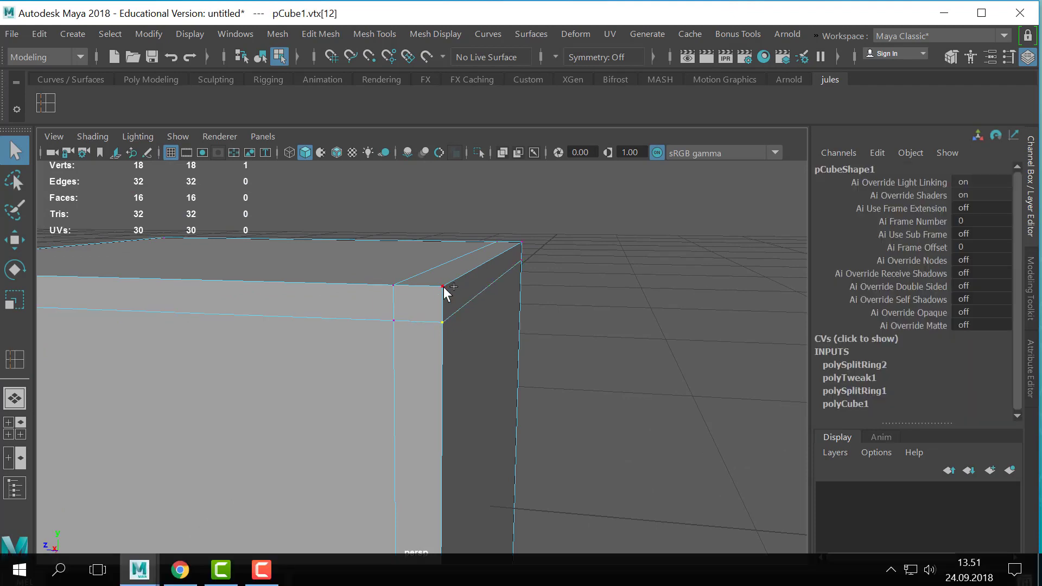
shift+click(443, 286)
shift+click(393, 284)
right_drag(445, 299, 578, 5)
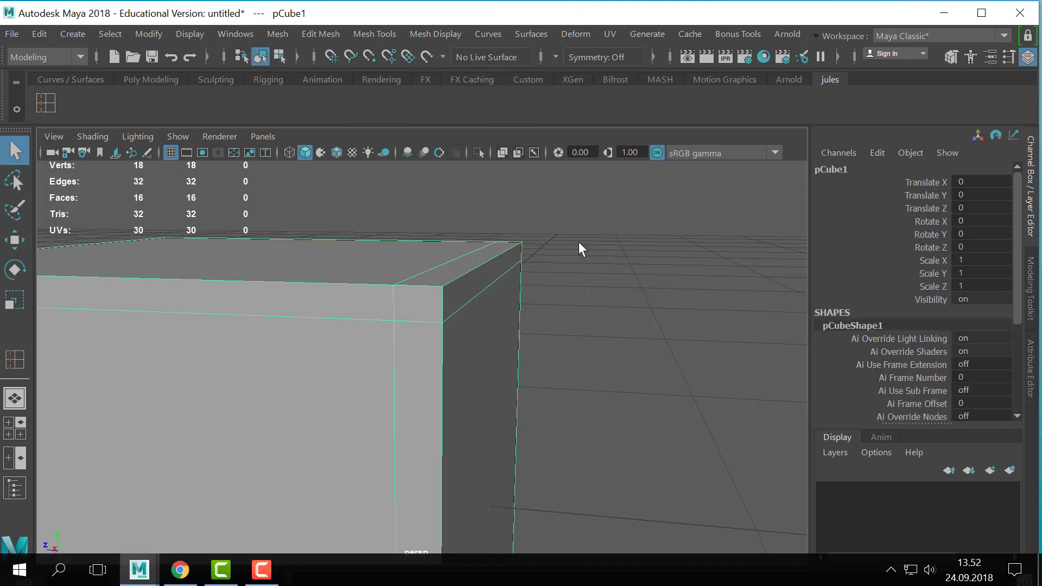
- Show the cube in smooth preview and inspect its sharp and rounded corners from several angles
key(3)
click(607, 330)
alt+right_drag(606, 330, 409, 339)
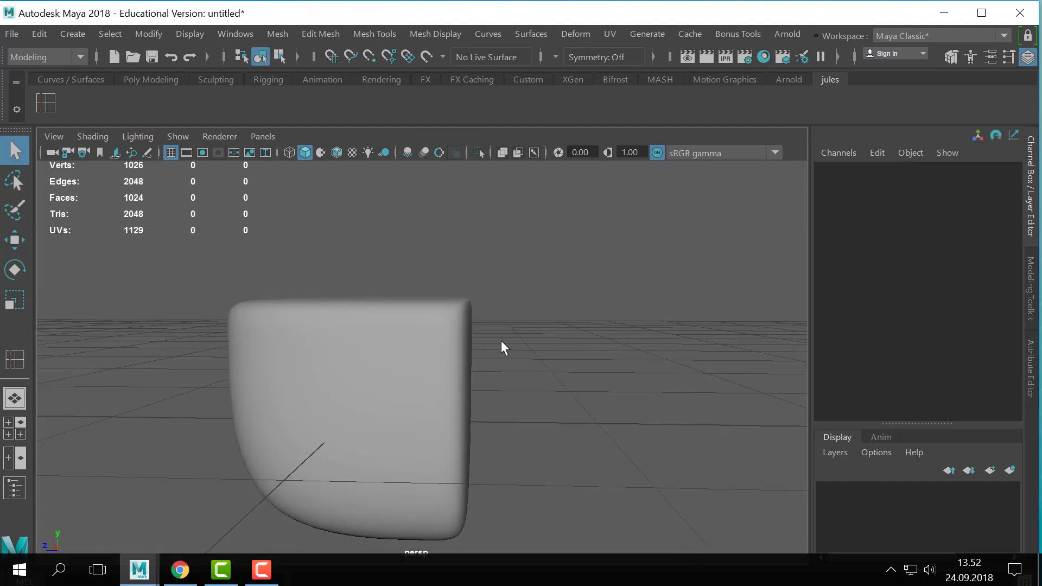
drag(501, 340, 448, 360)
alt+middle_drag(525, 369, 530, 369)
alt+drag(548, 371, 507, 318)
- Return the cube to unsmoothed display and insert edge loops close to its opposite side face and its front face
key(1)
key(y)
click(296, 279)
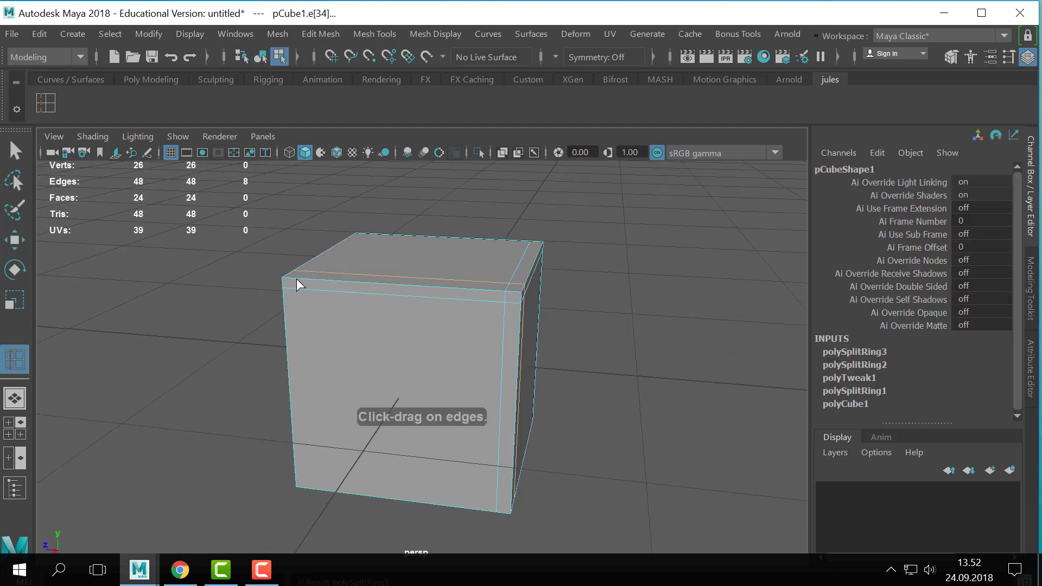
key(ctrl+z)
drag(300, 277, 292, 277)
alt+drag(620, 325, 438, 340)
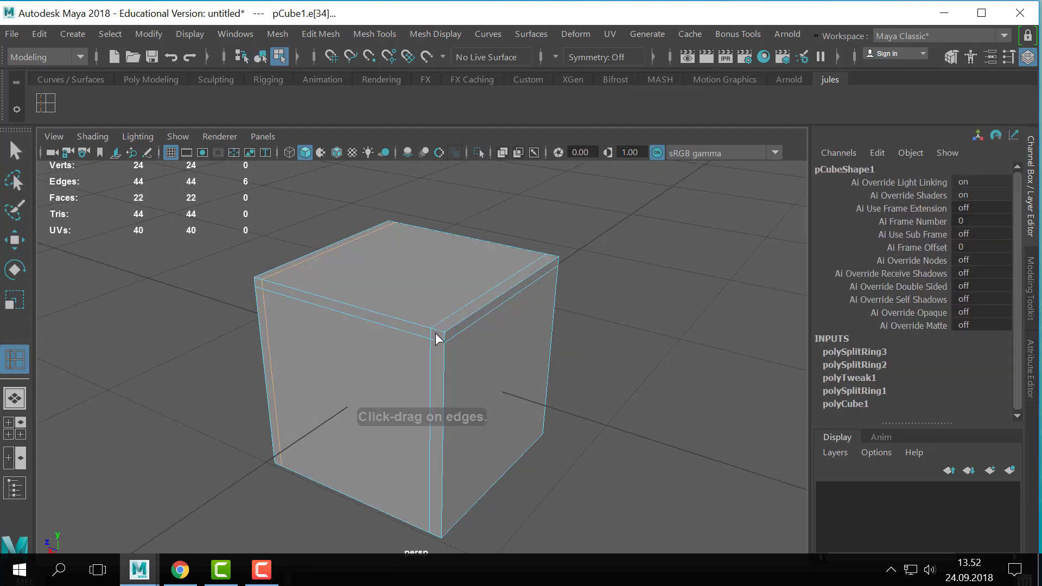
click(443, 529)
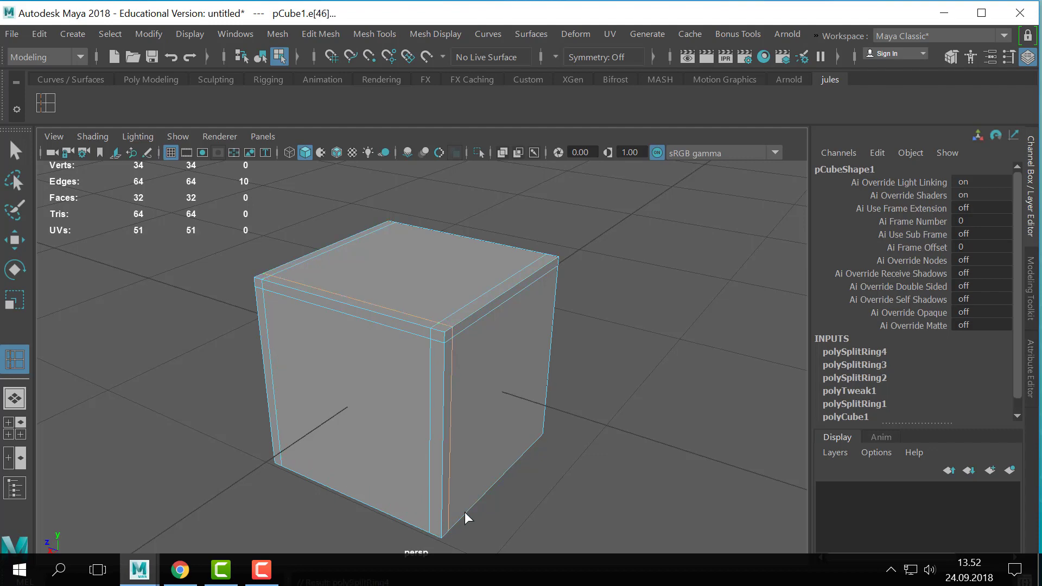
- Insert edge loops close to the cube's back face and just above its bottom face
alt+drag(482, 497, 465, 302)
click(531, 296)
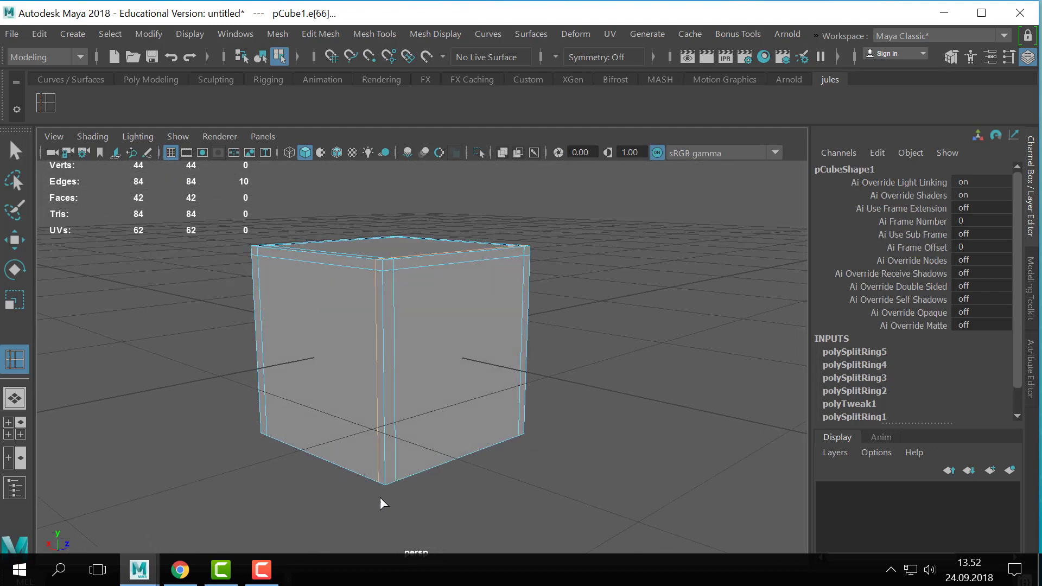
click(386, 474)
alt+drag(440, 463, 593, 445)
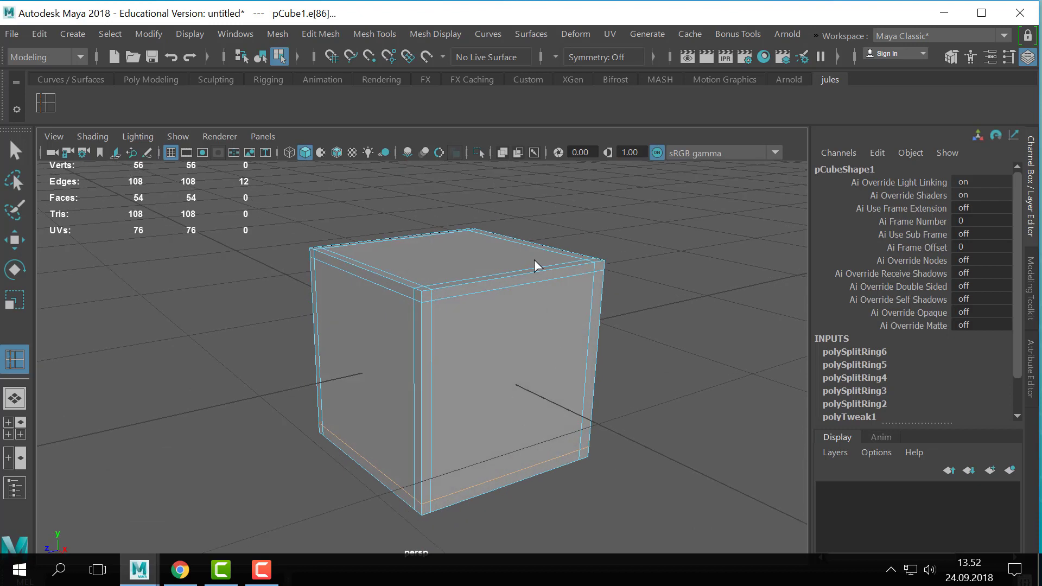
- Return to object selection and compare the cube with all its edge loops in smoothed and unsmoothed display
key(q)
right_drag(534, 259, 616, 233)
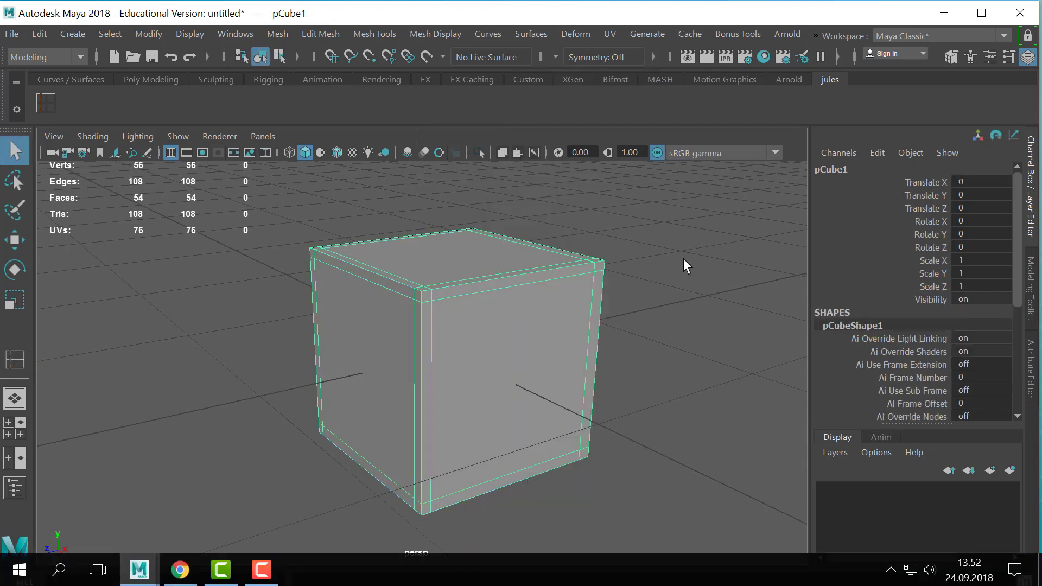
key(3)
click(610, 295)
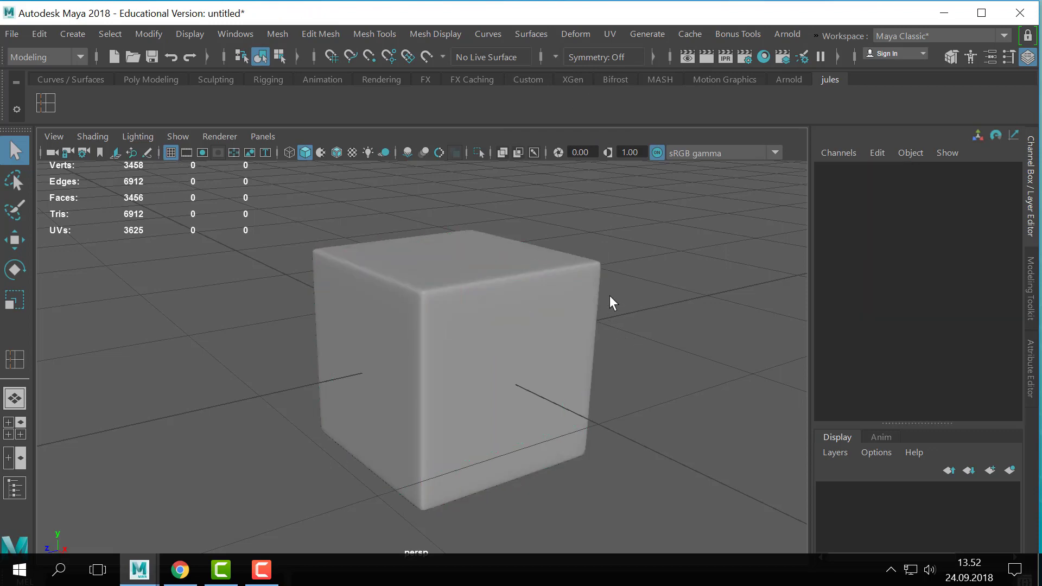
click(577, 311)
key(1)
key(3)
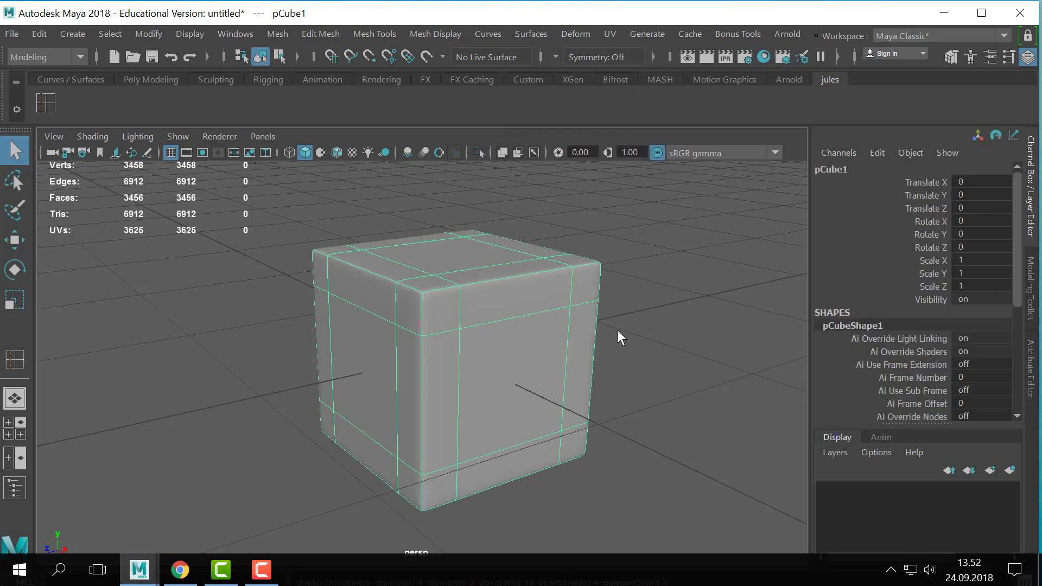
click(630, 349)
- Frame the cube, switch smooth preview off and on, and inspect its corners from different distances and angles
scroll(411, 369, down, 5)
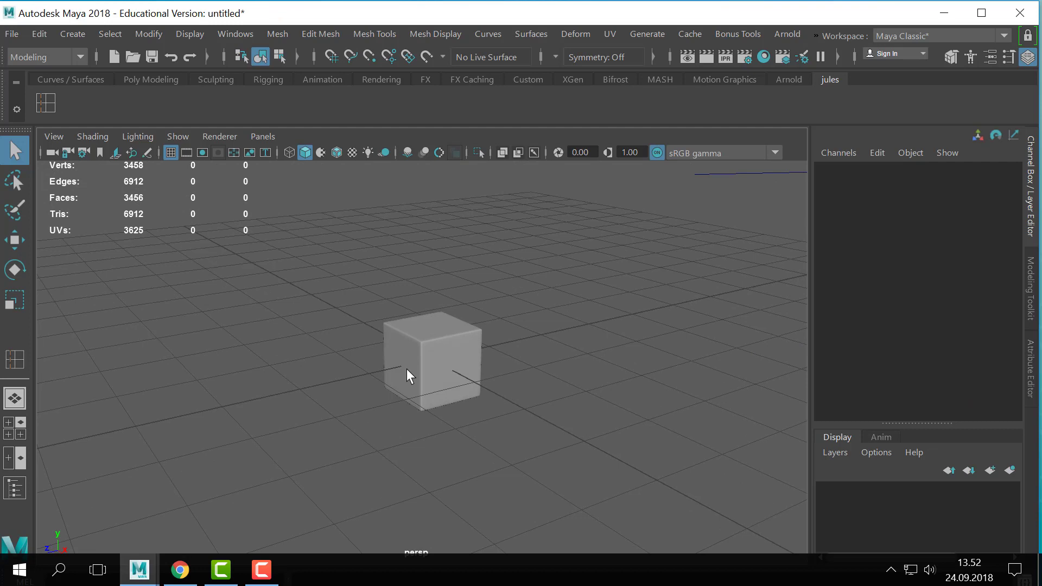
click(438, 361)
key(f)
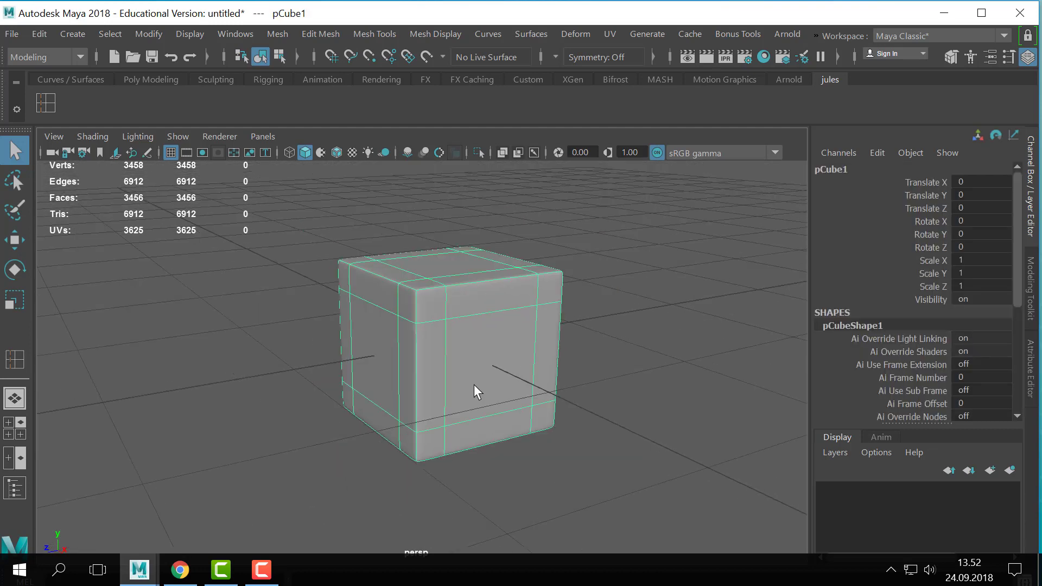
key(1)
key(3)
click(611, 288)
alt+drag(611, 288, 562, 305)
click(499, 331)
alt+drag(601, 340, 646, 353)
scroll(542, 330, down, 3)
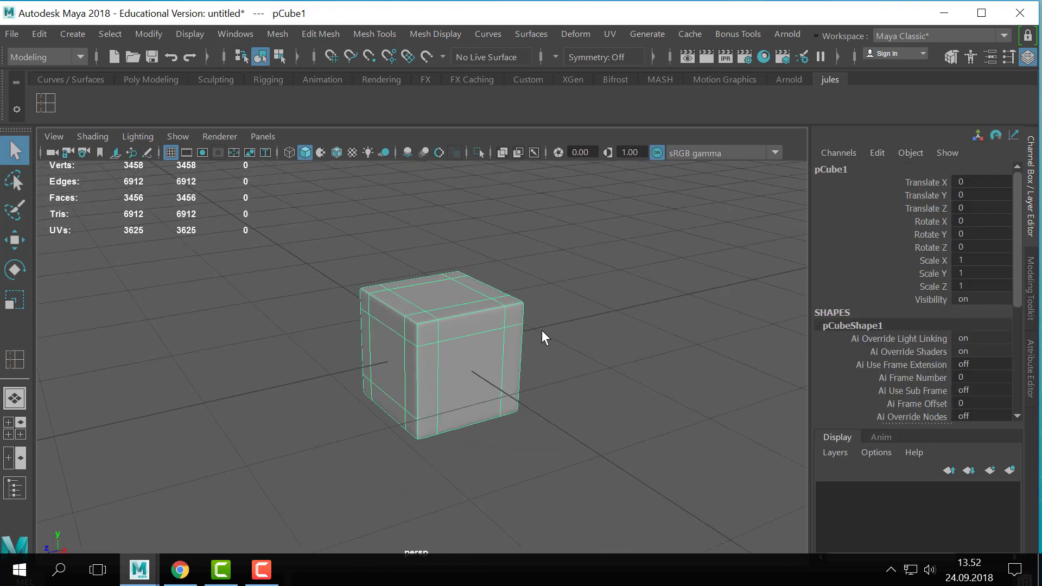
- Unsmooth the cube, create a second polygon cube, and move it beside the first to about -1.744 along Z
key(1)
alt+middle_drag(561, 325, 469, 296)
click(81, 34)
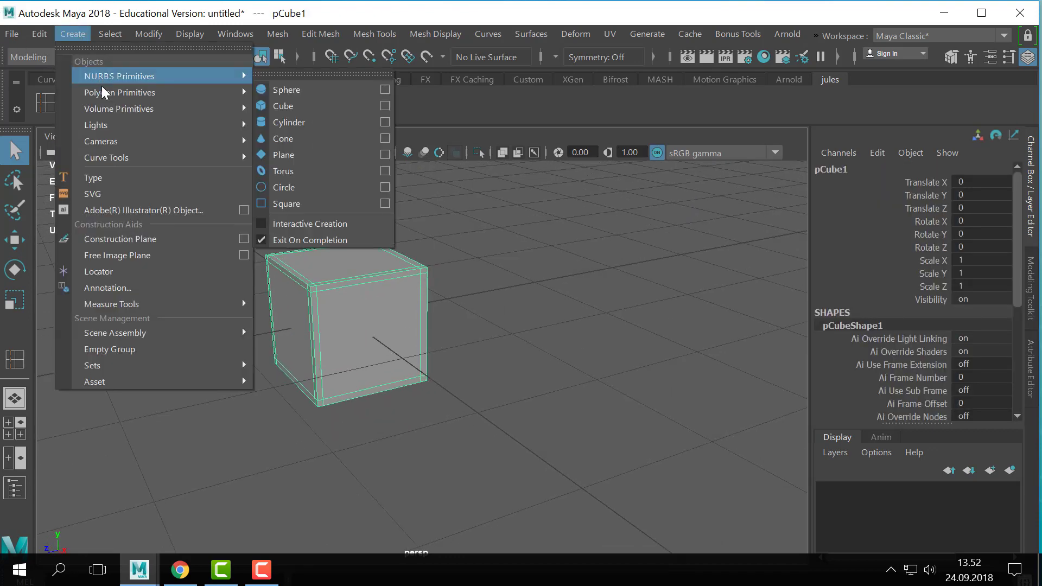
mouse_move(103, 93)
click(278, 114)
key(w)
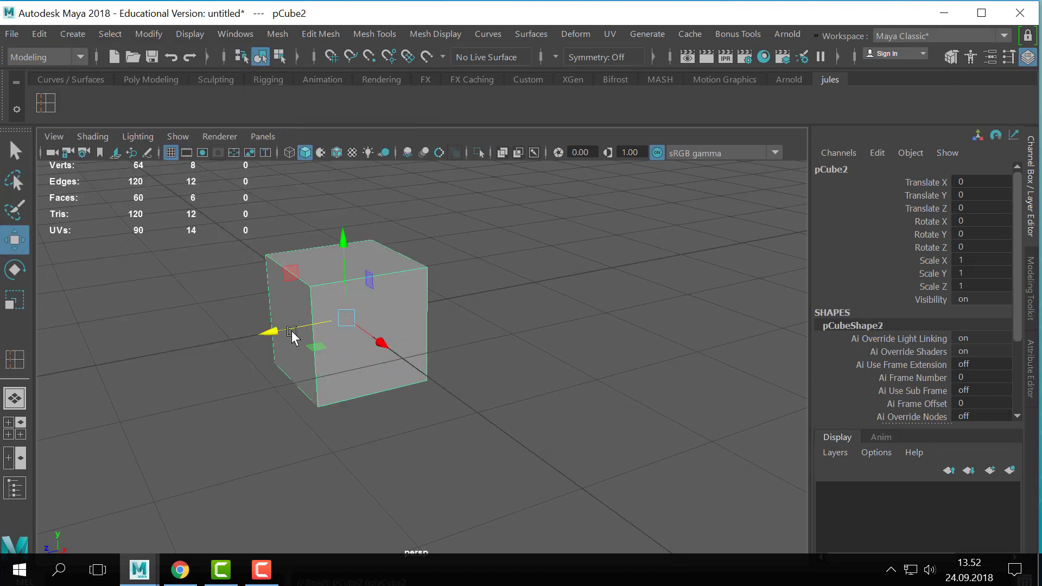
drag(291, 331, 469, 296)
alt+middle_drag(412, 316, 264, 369)
alt+right_drag(264, 369, 474, 320)
alt+middle_drag(474, 320, 538, 323)
- Bevel the second cube and set the bevel's segments to 2
click(320, 35)
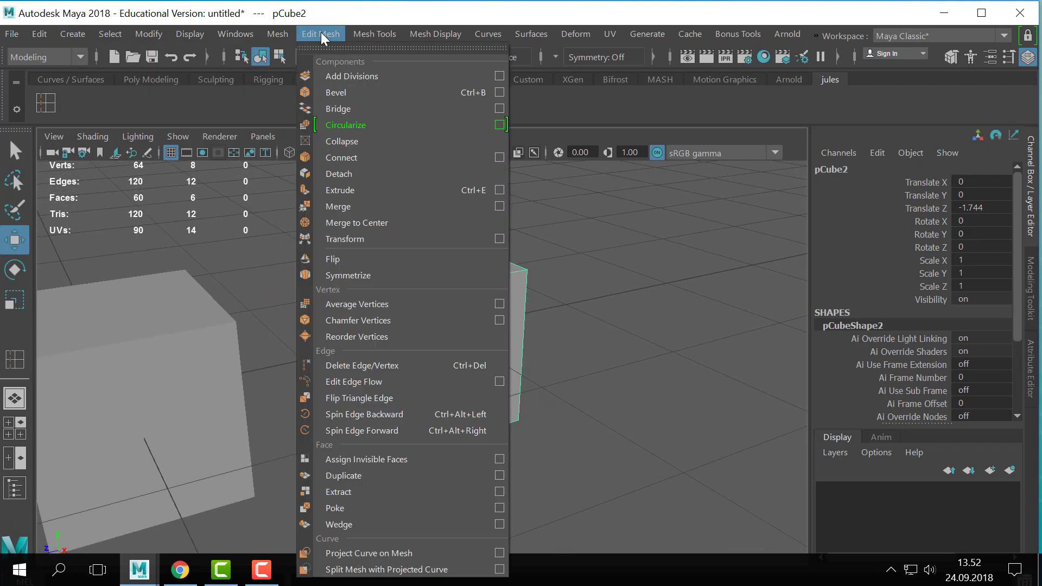
click(362, 93)
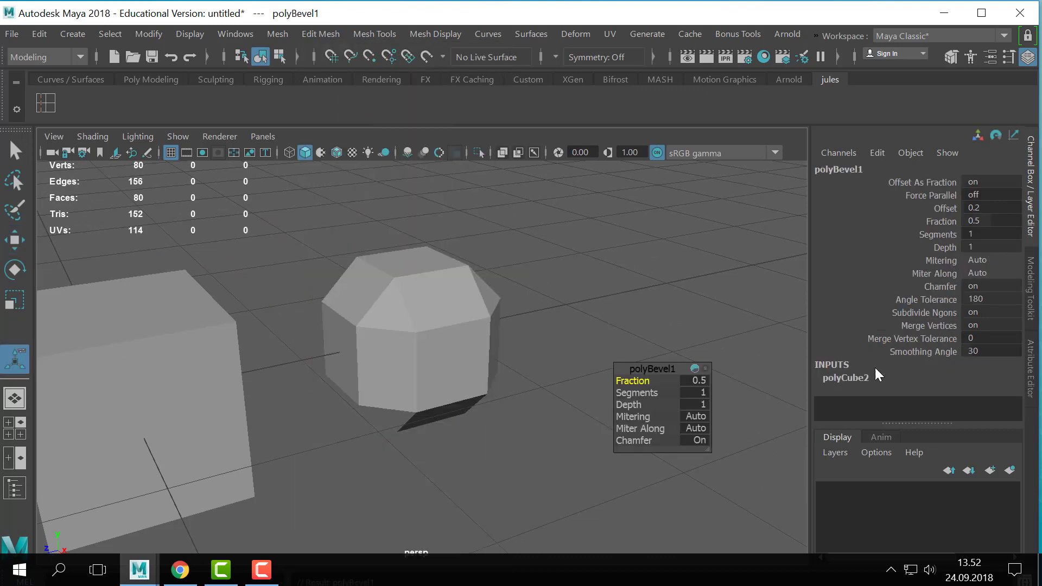
key(q)
scroll(916, 373, down, 10)
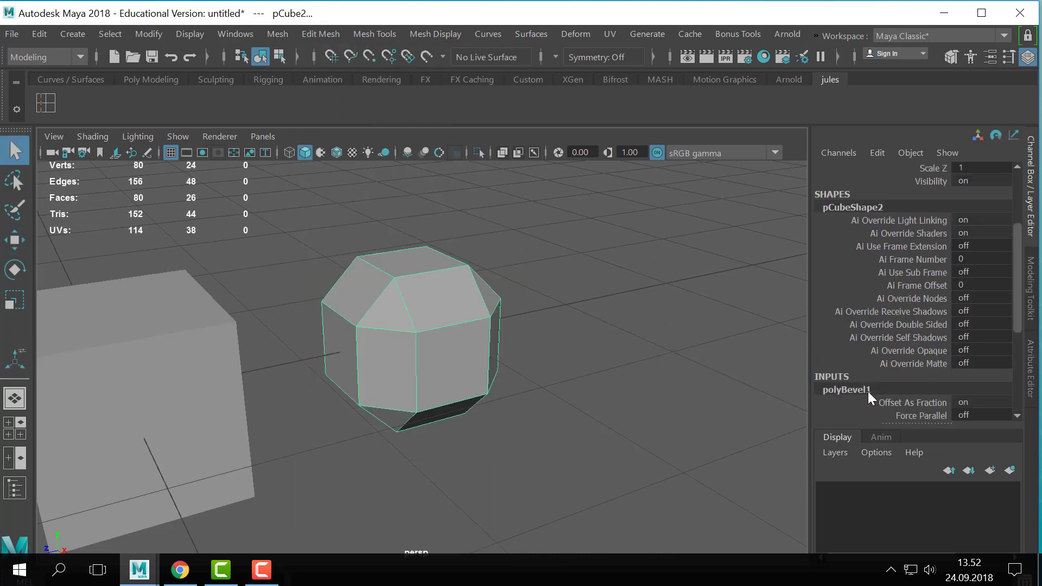
double_click(966, 302)
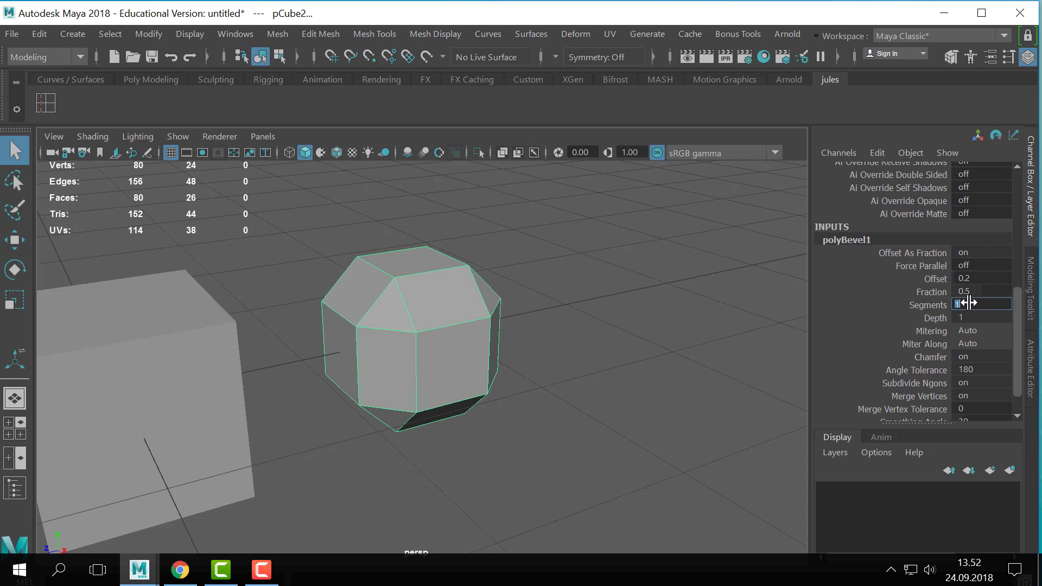
text(2)
key(Return)
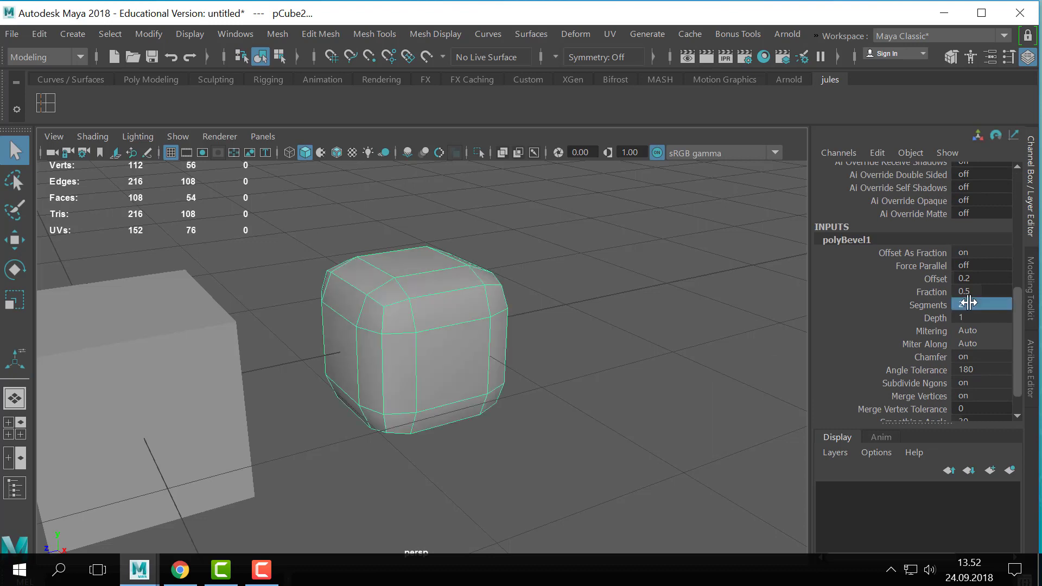
- Set the bevel's fraction to 0.1 and turn its chamfer off
click(929, 293)
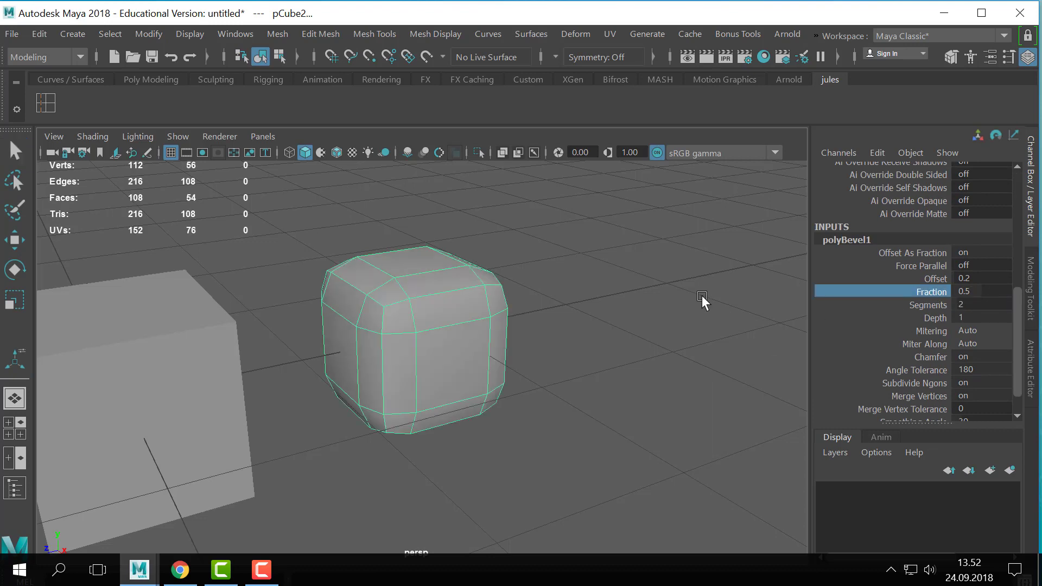
middle_drag(705, 295, 698, 295)
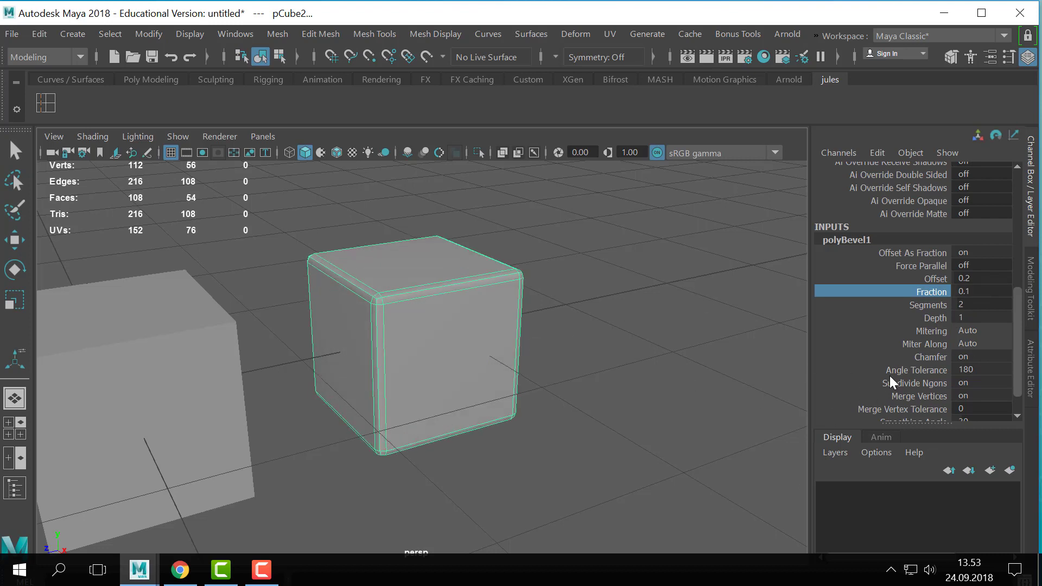
scroll(909, 368, down, 2)
double_click(968, 324)
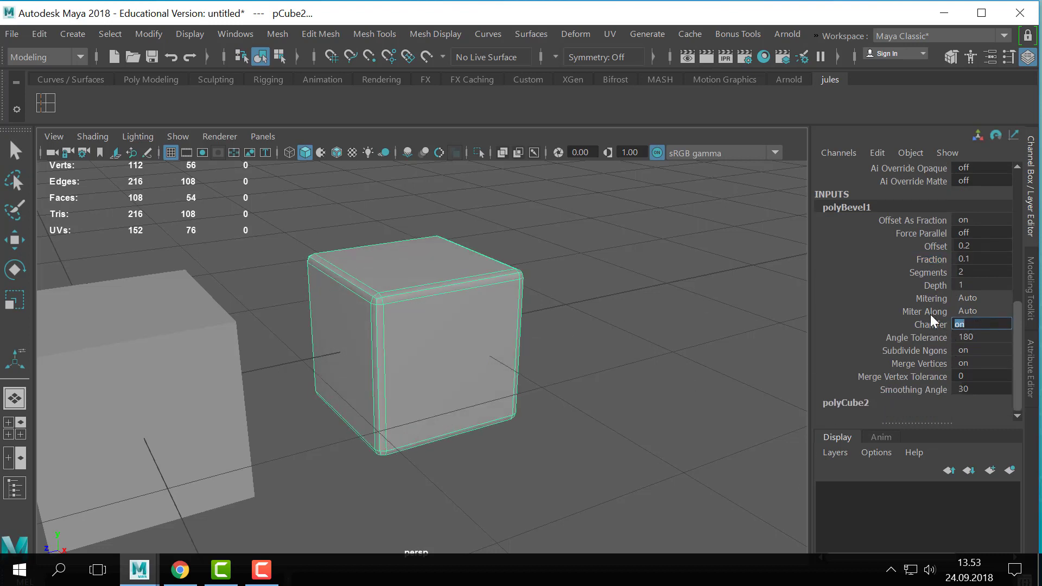
text(0)
key(Return)
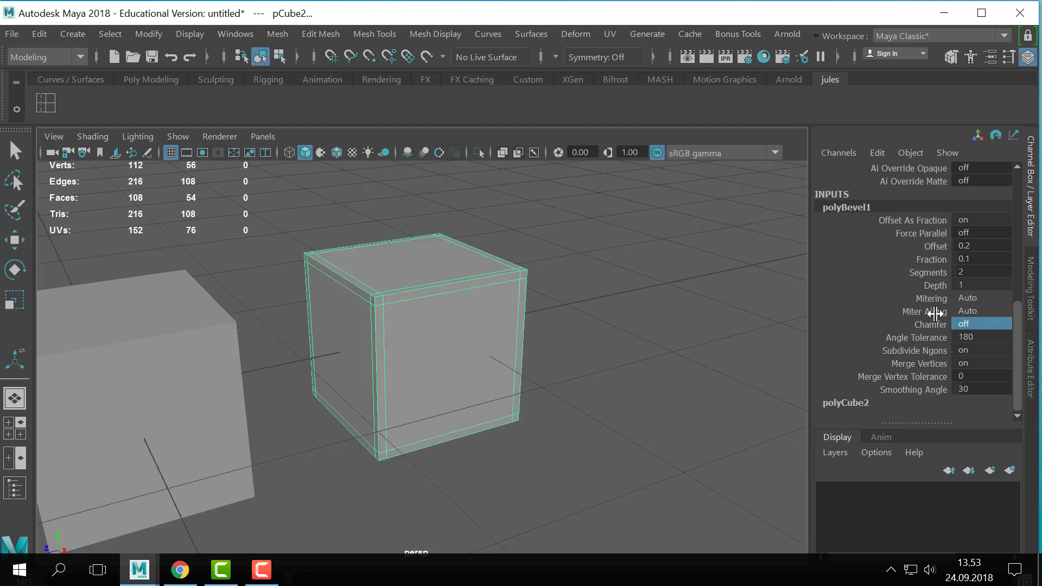
- Select the cubes individually and together to compare the inserted edge loops with the beveled edges
key(q)
alt+middle_drag(510, 308, 584, 310)
click(349, 366)
click(297, 372)
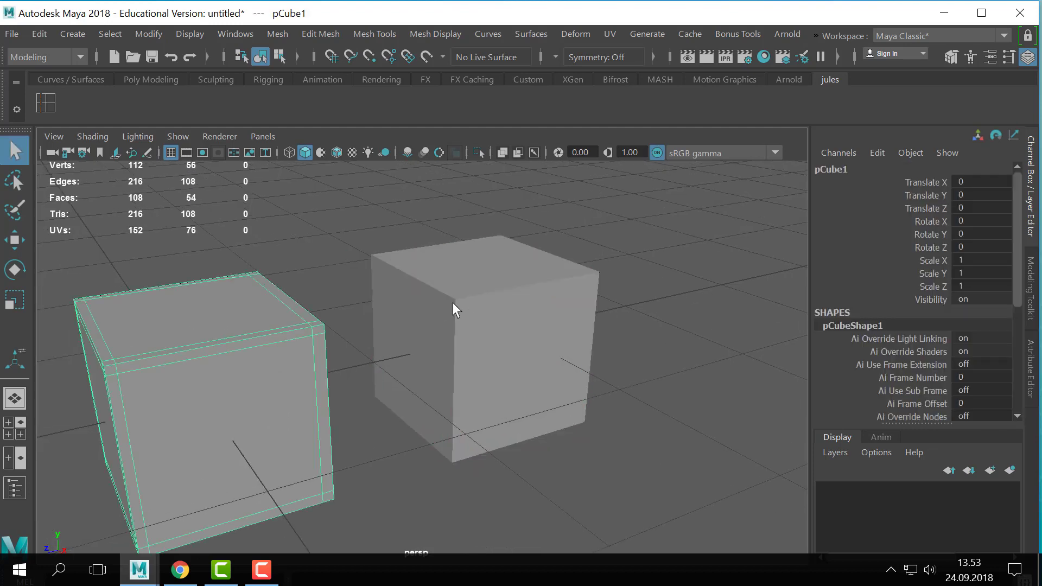
shift+click(478, 349)
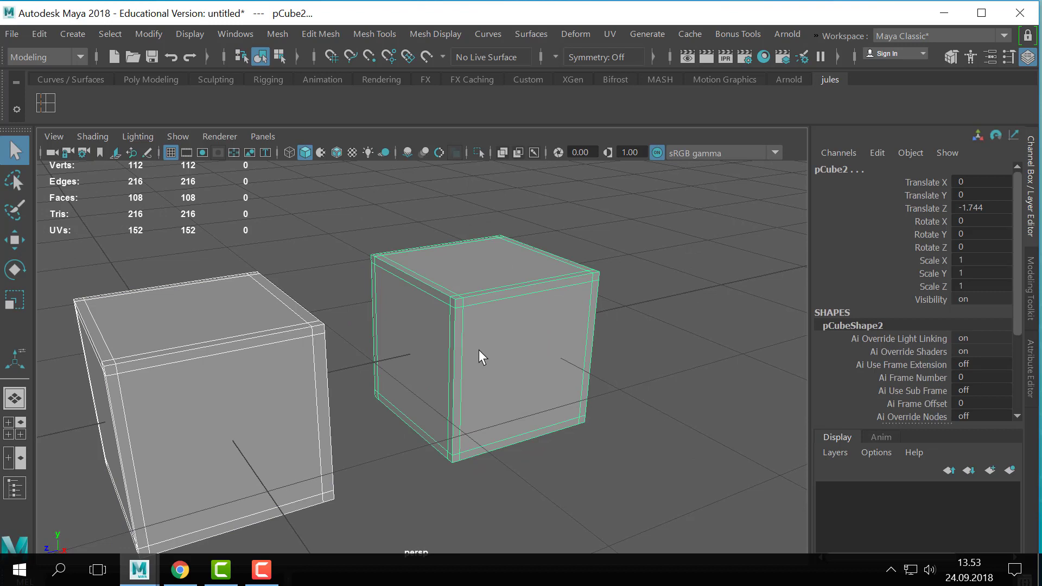
click(640, 259)
click(568, 315)
alt+middle_drag(567, 315, 599, 331)
alt+drag(533, 351, 609, 381)
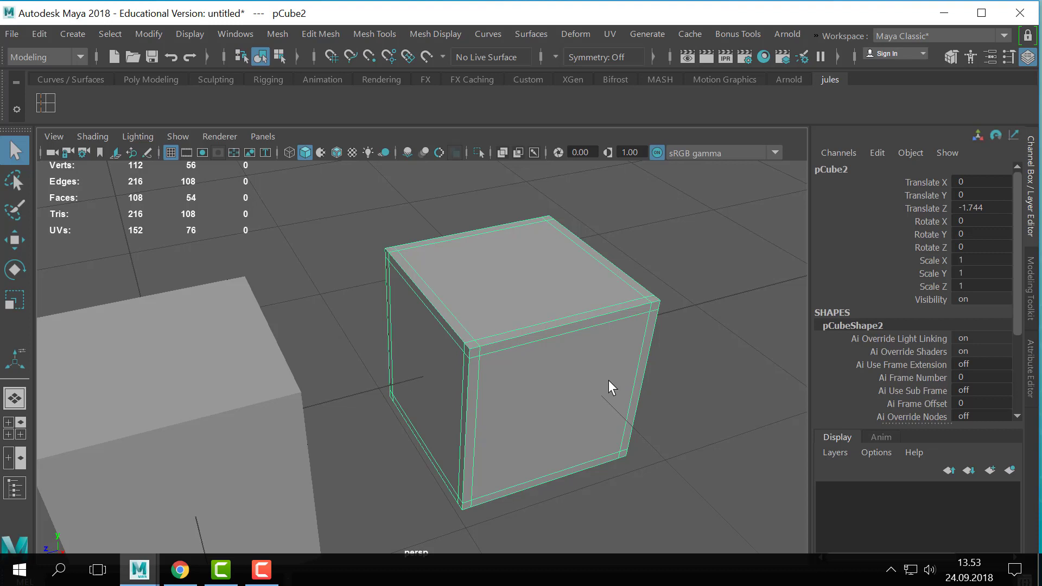
alt+drag(595, 365, 623, 333)
- Show both cubes in smooth preview and compare their rounded corners
key(3)
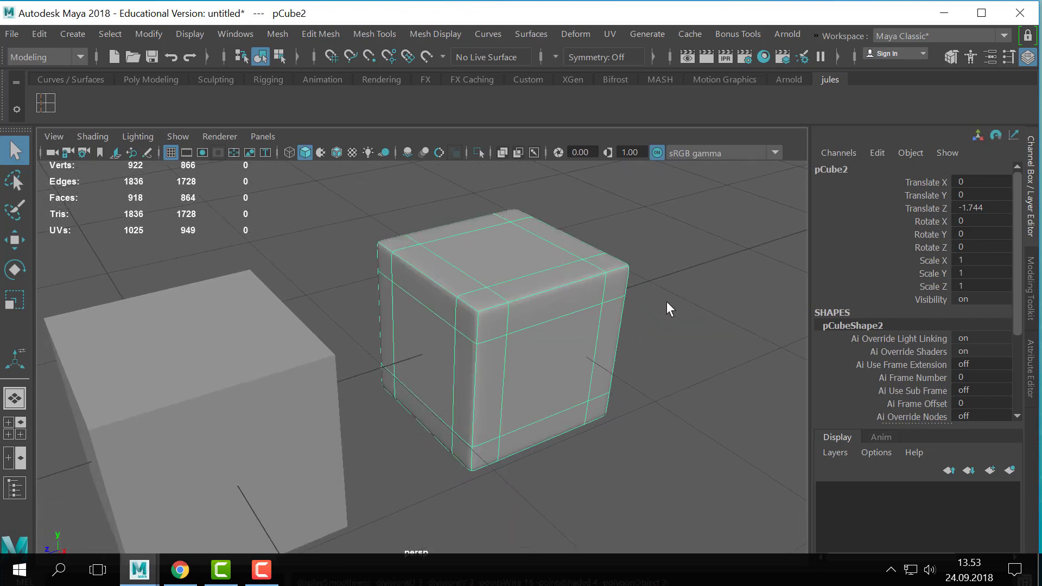
click(292, 324)
key(3)
click(649, 332)
alt+middle_drag(649, 332, 641, 227)
click(505, 332)
click(382, 332)
click(559, 342)
- Return the beveled cube to unsmoothed display and examine its edge spacing from several angles
key(1)
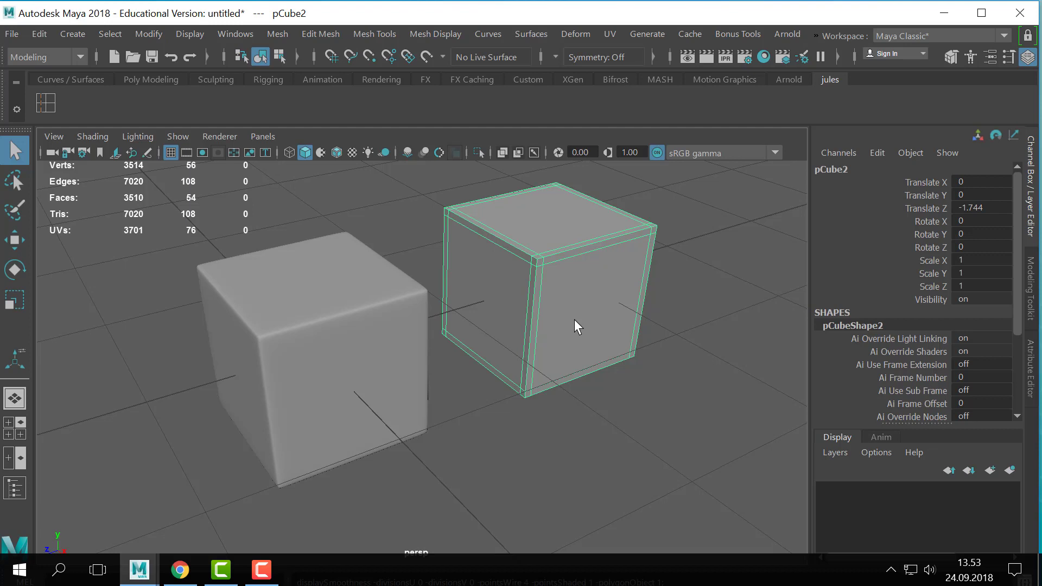
alt+middle_drag(552, 310, 460, 424)
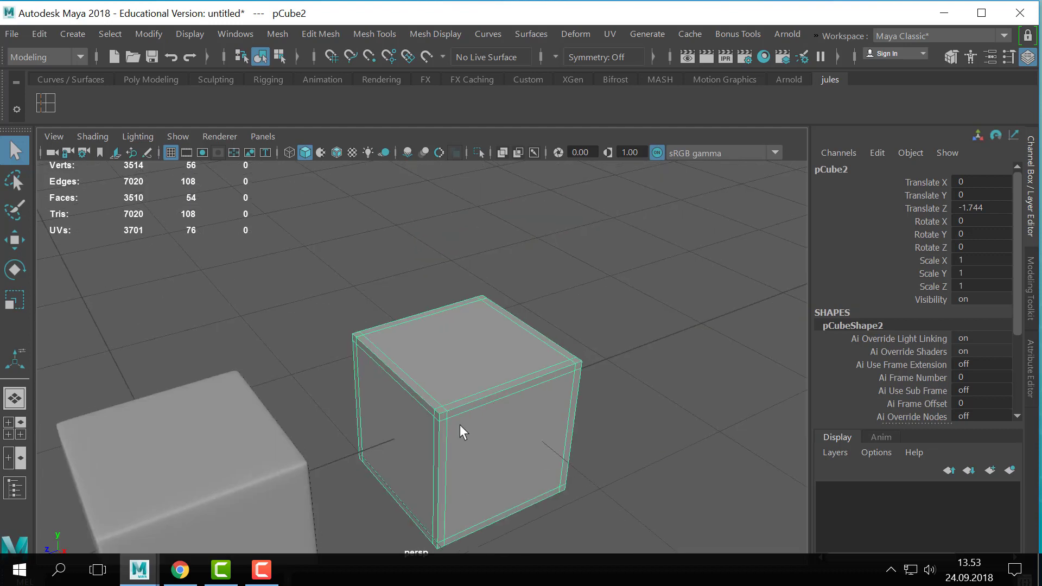
alt+right_drag(460, 424, 565, 461)
alt+middle_drag(566, 461, 581, 411)
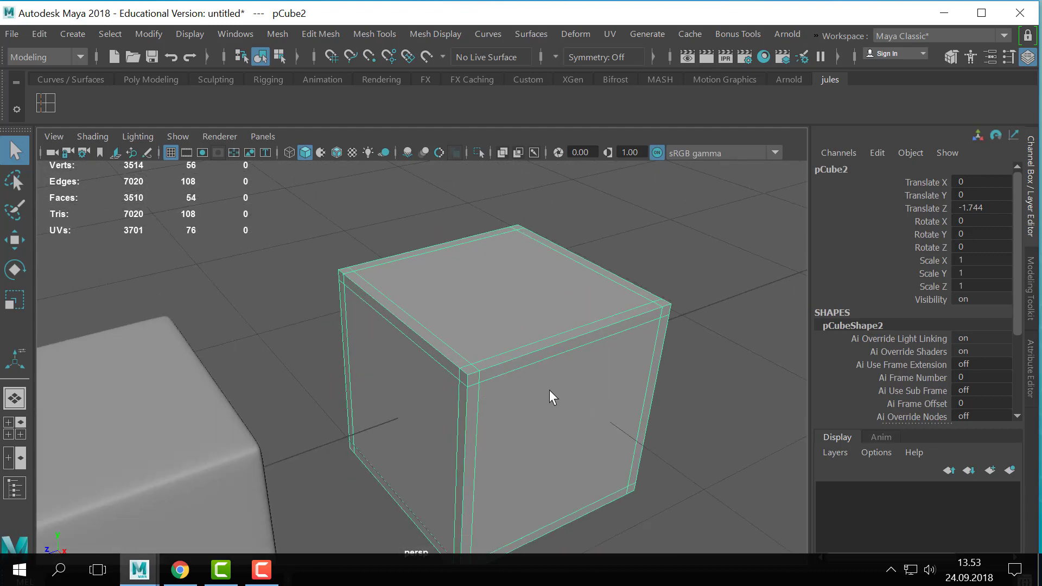
alt+right_drag(581, 372, 467, 383)
alt+middle_drag(467, 383, 486, 362)
alt+right_drag(557, 394, 501, 390)
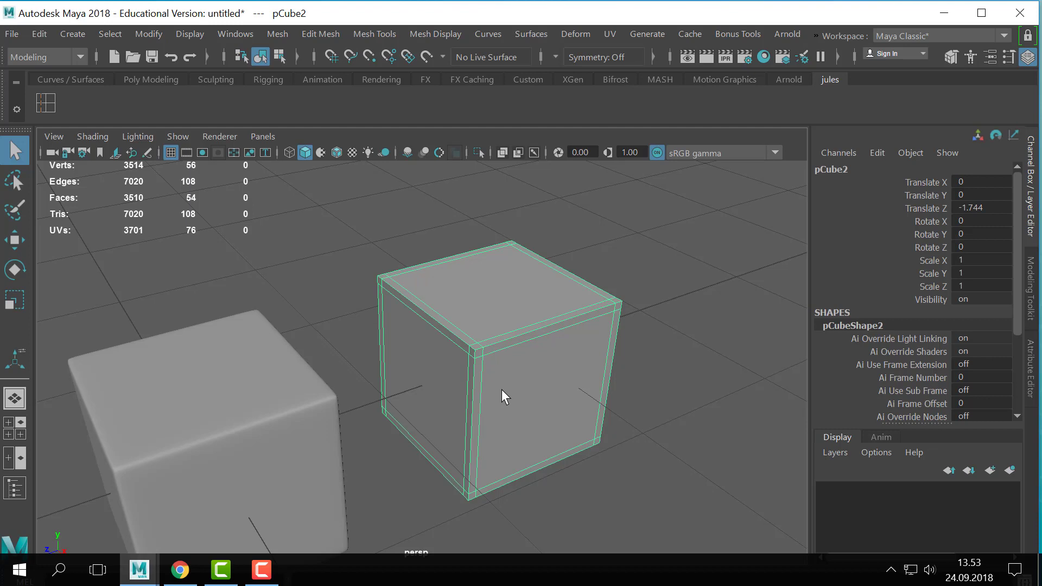
alt+right_drag(501, 389, 289, 391)
- Create a third polygon cube and move it to about 1.98 along X, away from the other two cubes
click(72, 33)
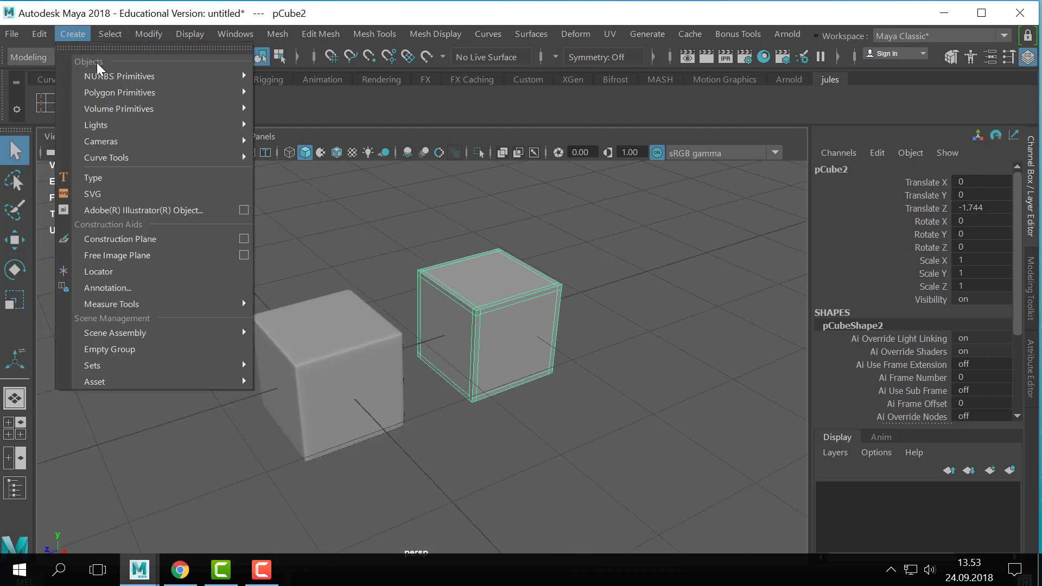
mouse_move(178, 96)
click(285, 117)
key(w)
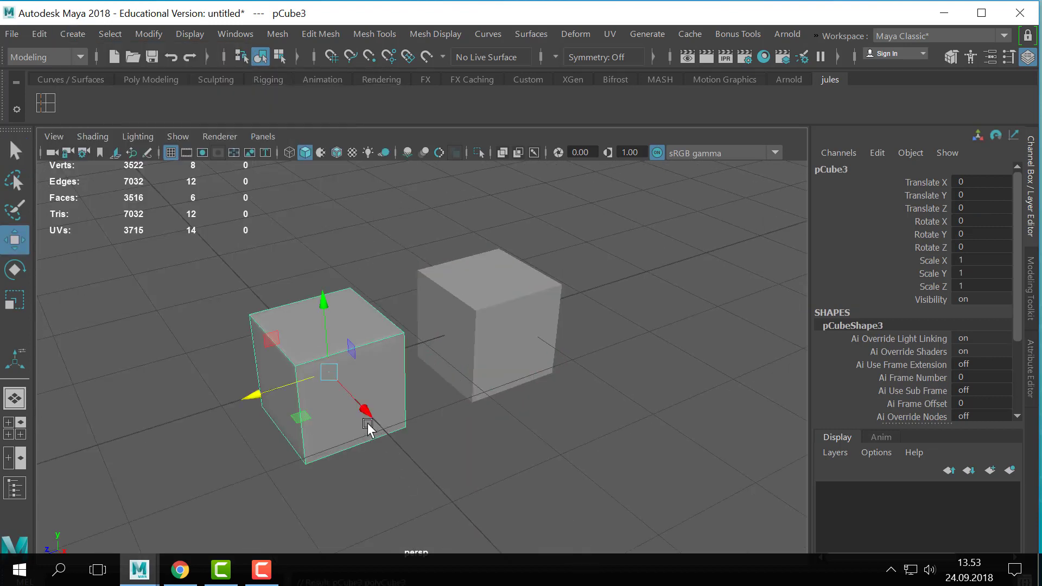
drag(365, 415, 586, 507)
alt+middle_drag(586, 500, 622, 373)
- Bevel the new cube with a fraction of 0.1
click(306, 36)
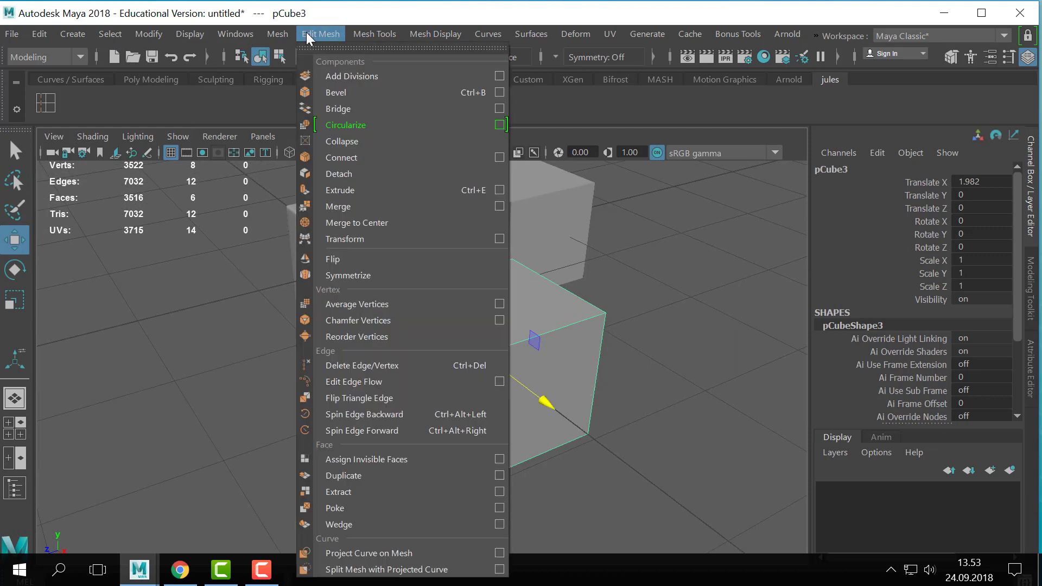
click(358, 91)
click(838, 379)
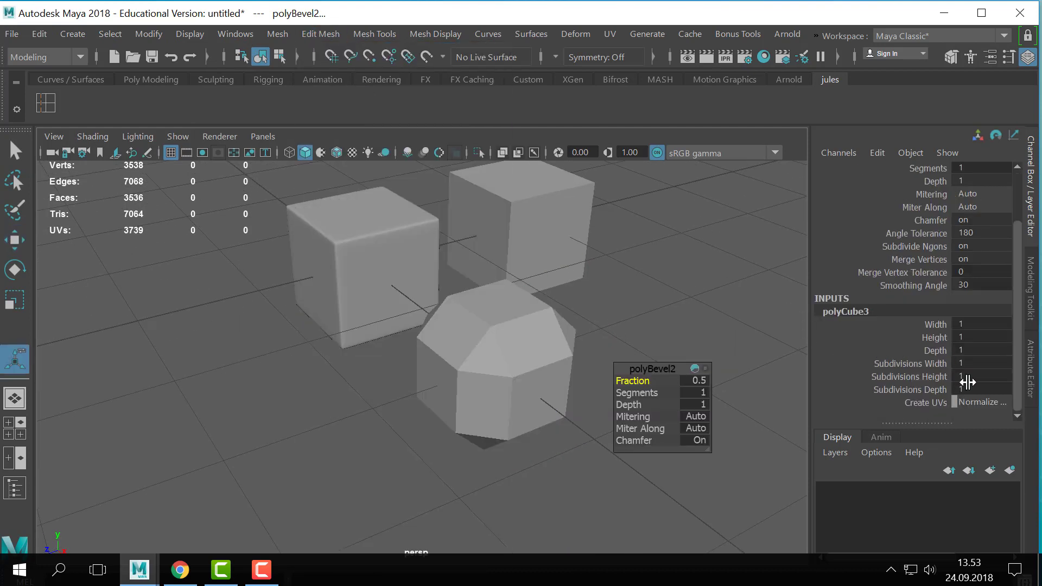
click(453, 353)
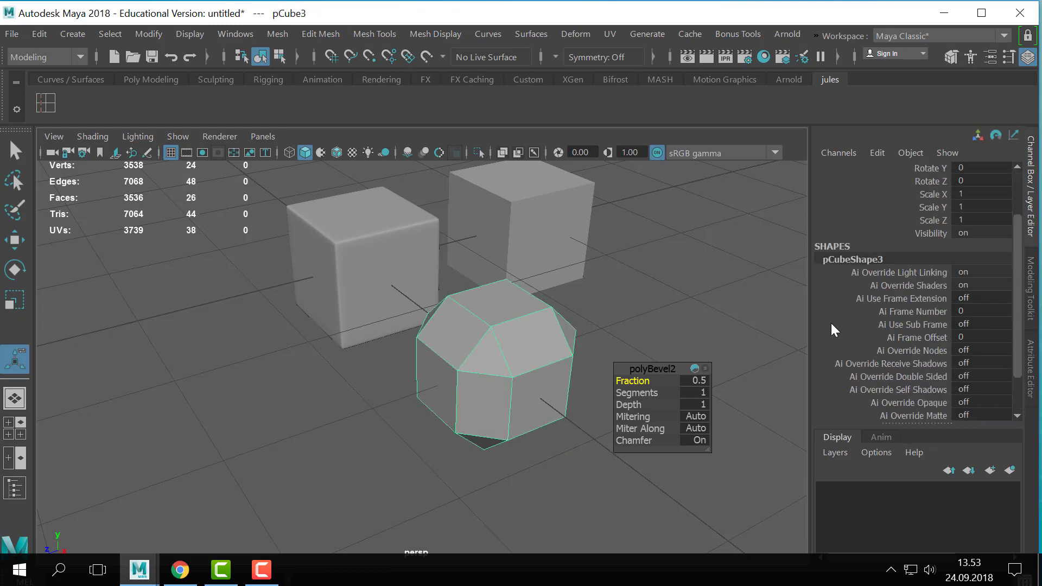
scroll(845, 356, down, 3)
click(851, 392)
scroll(862, 389, down, 3)
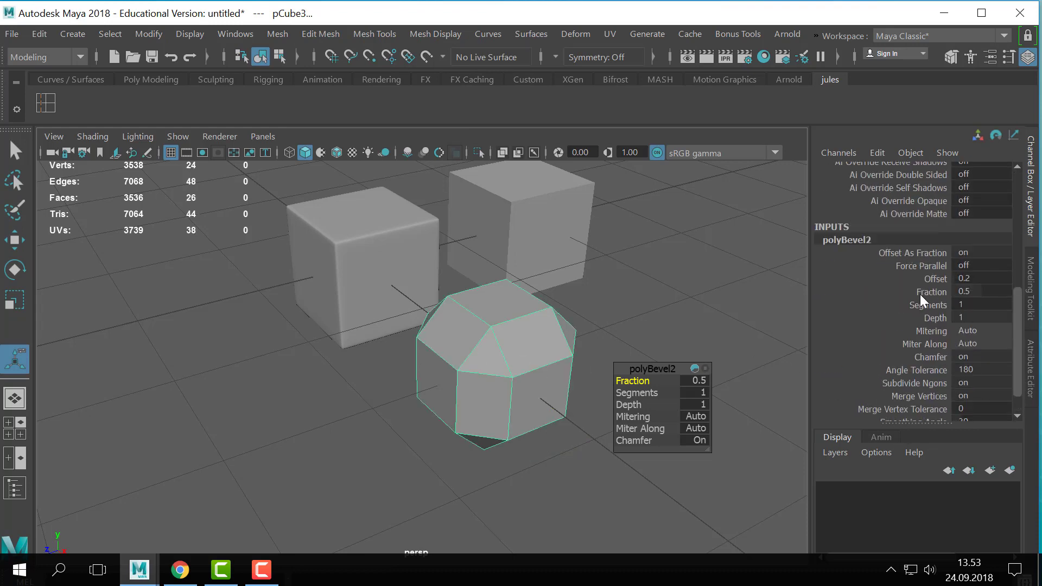
click(926, 293)
middle_drag(766, 322, 693, 319)
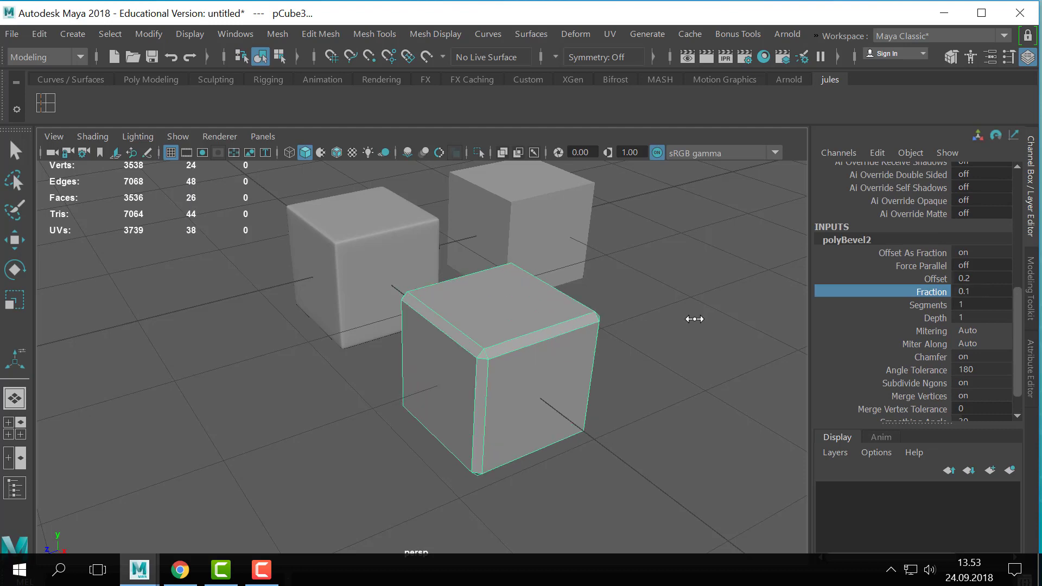
- Set the new cube's bevel to 2 segments and return to the selection tool
click(992, 308)
text(2)
key(Return)
key(t)
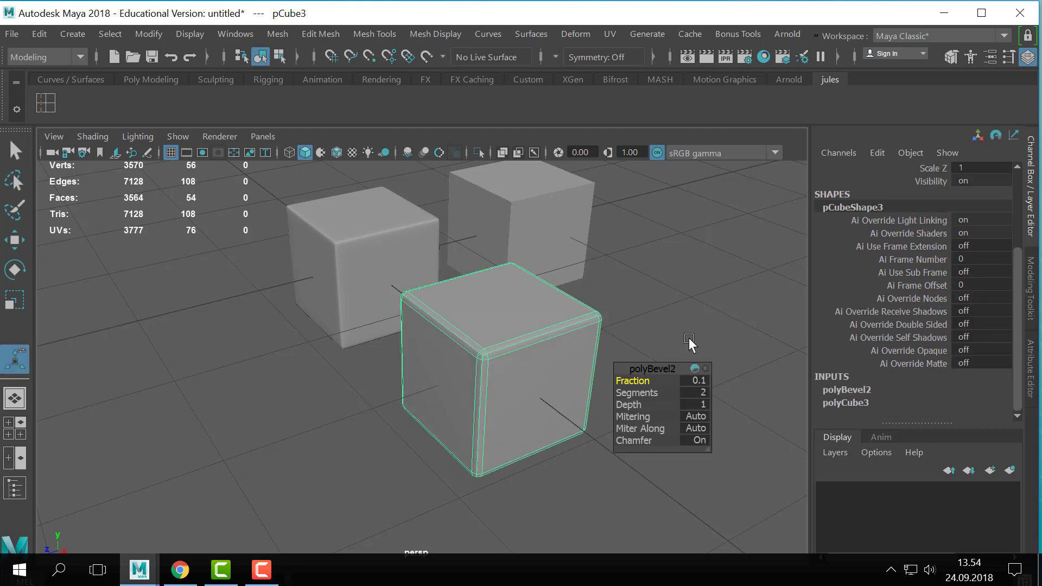
click(688, 337)
key(q)
- Select edges along the new cube's bevel, then return the cube to object mode
alt+middle_drag(472, 345, 492, 355)
right_drag(492, 356, 574, 33)
drag(647, 318, 574, 369)
right_click(573, 369)
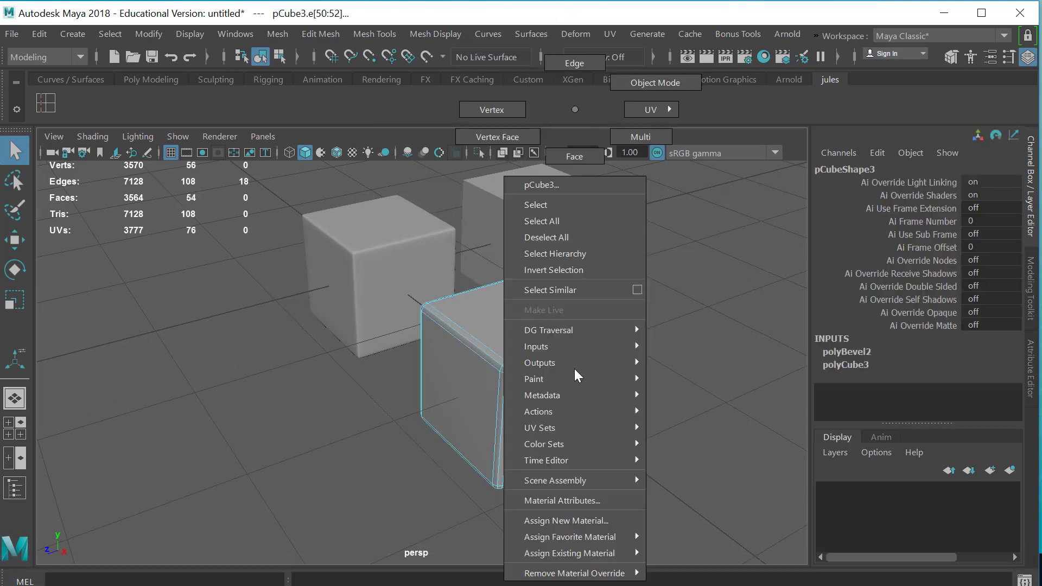
right_drag(574, 369, 673, 87)
- Examine the two-segment beveled cube from several angles, selected and deselected, to compare its rounding with the smoothed cube
alt+drag(548, 434, 544, 404)
alt+middle_drag(544, 405, 477, 445)
alt+right_drag(477, 445, 574, 420)
click(565, 408)
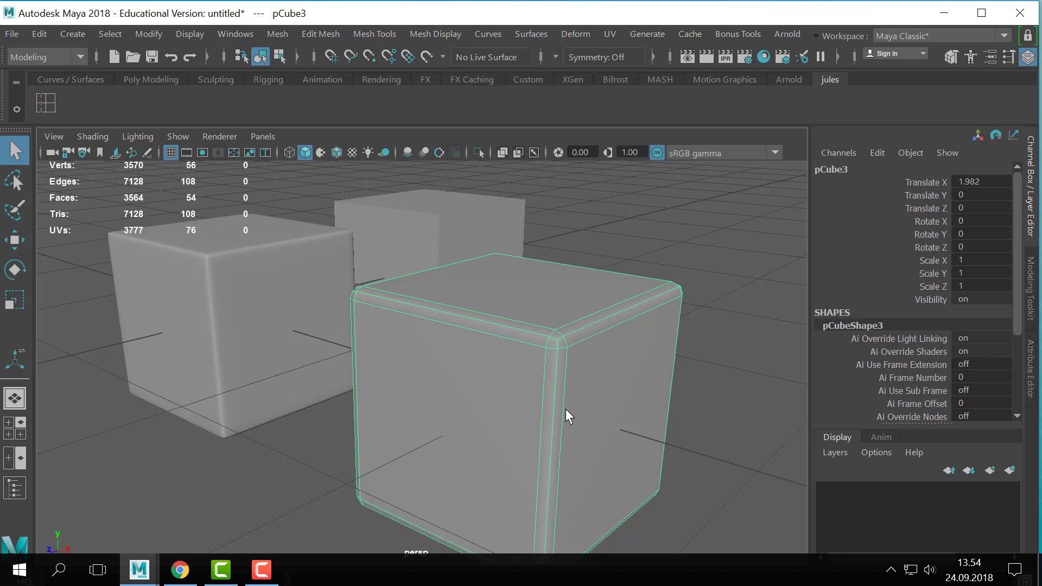
click(713, 242)
alt+right_drag(665, 330, 415, 385)
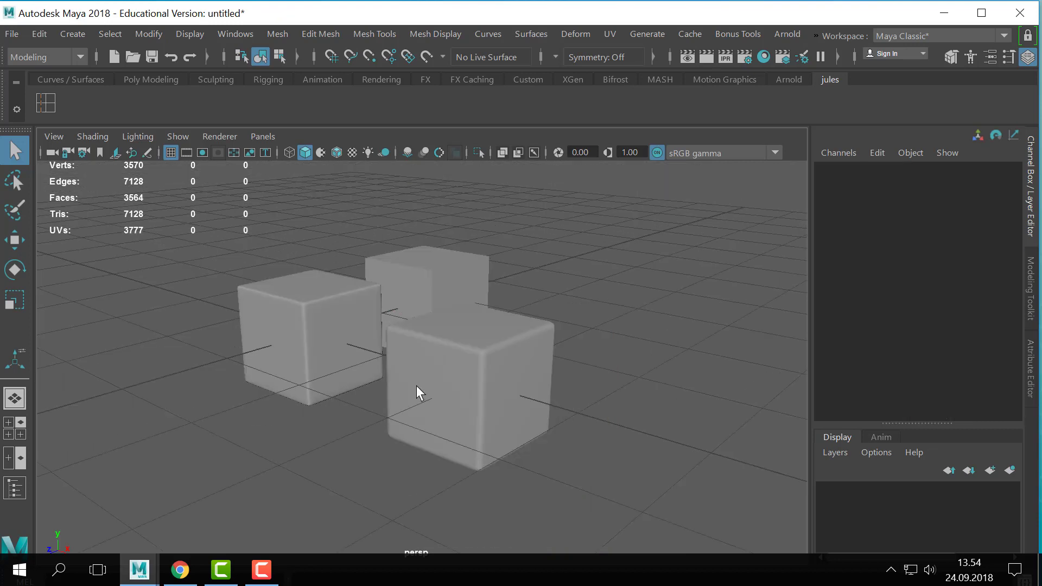
click(415, 385)
alt+right_drag(582, 380, 711, 340)
click(711, 341)
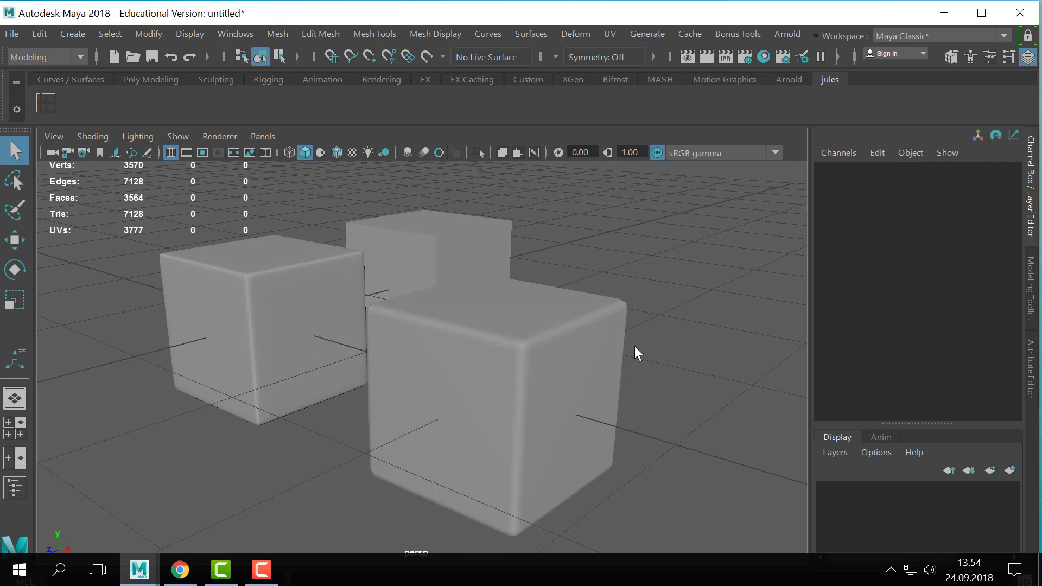
alt+drag(634, 347, 634, 361)
click(616, 392)
alt+right_drag(616, 393, 602, 369)
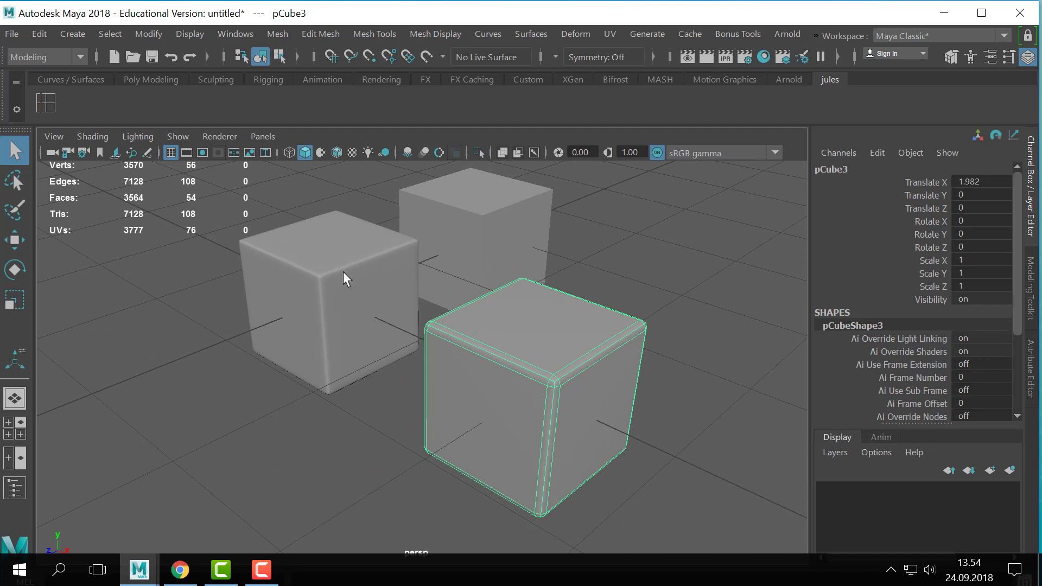
- Return the edge-loop cube to unsmoothed display, select some of its edges and go back to object mode
right_drag(344, 275, 333, 249)
key(1)
click(327, 288)
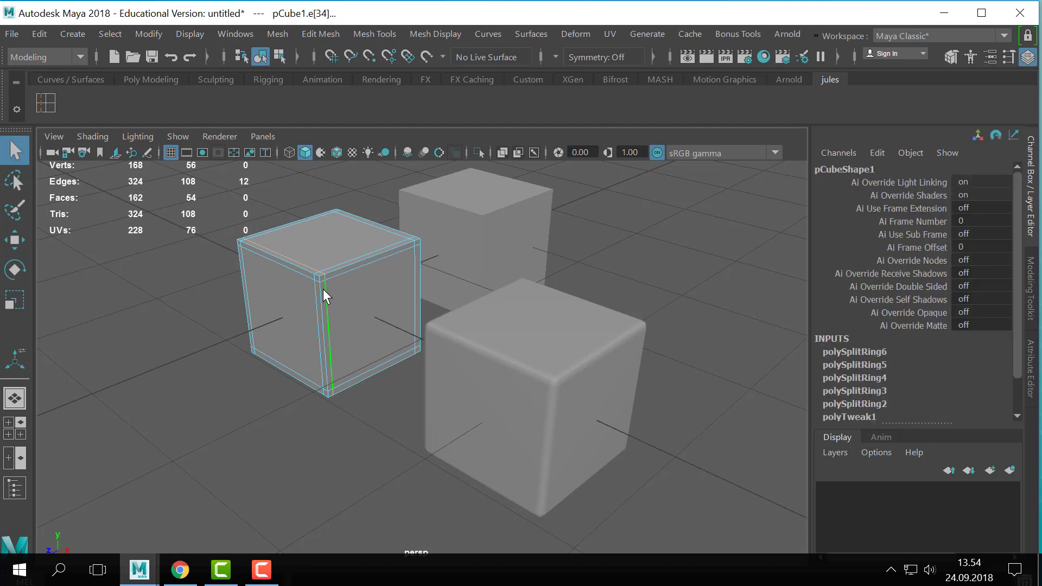
right_drag(323, 288, 402, 40)
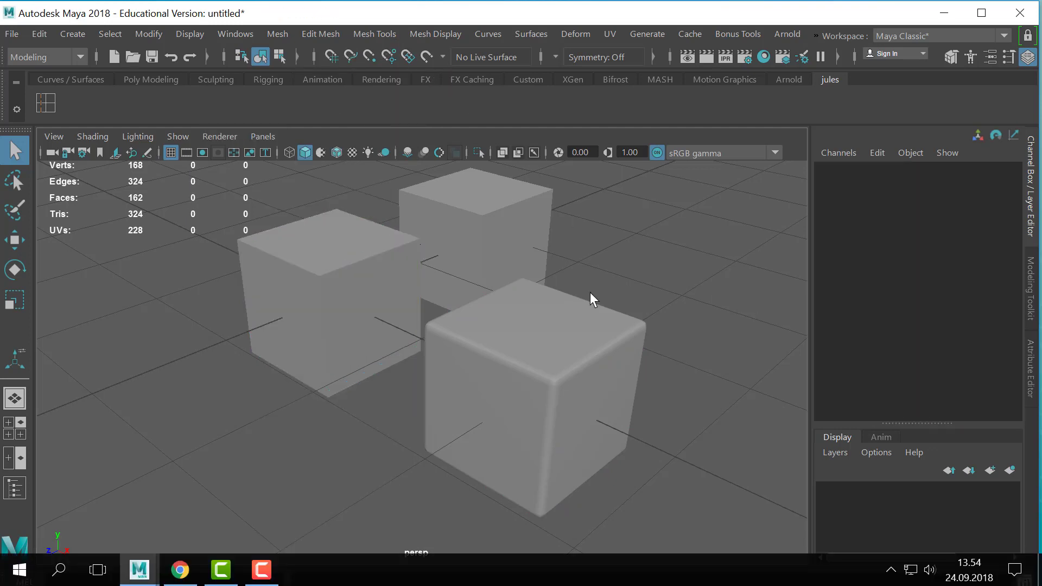
- Select the edge-loop cube and the two-segment beveled cube in turn to compare their wireframes
click(301, 286)
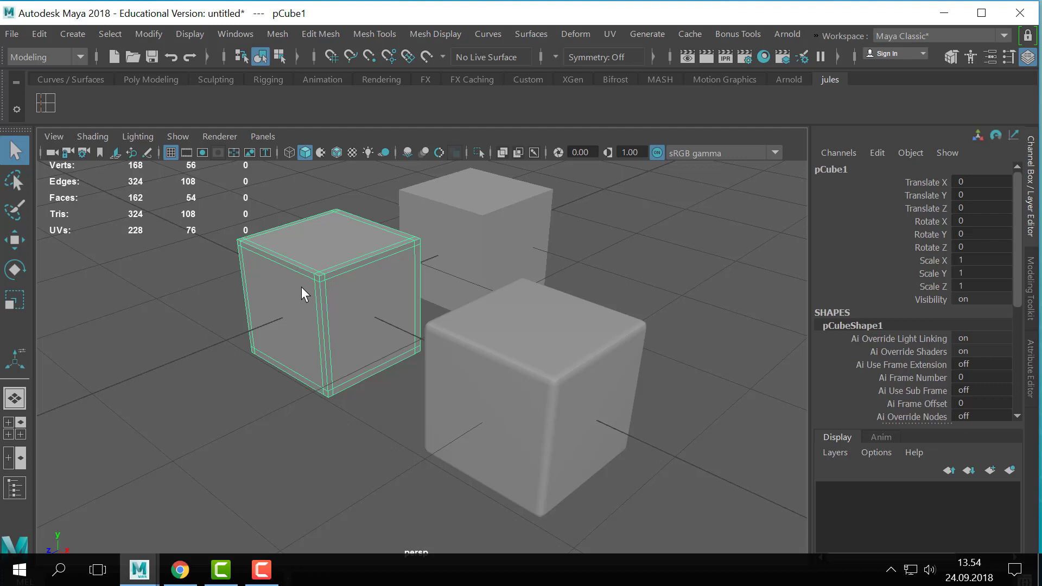
click(557, 385)
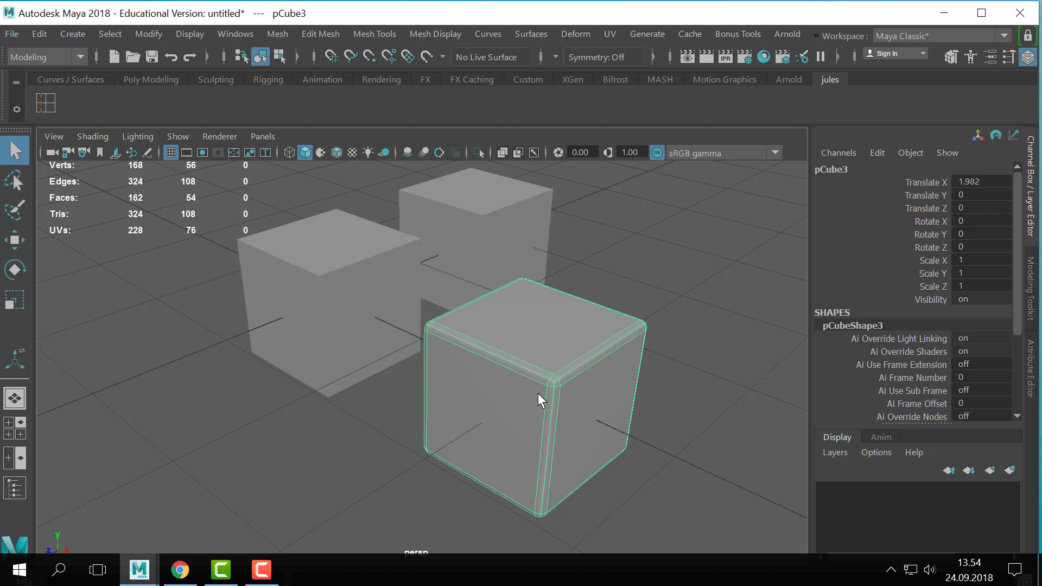
click(685, 280)
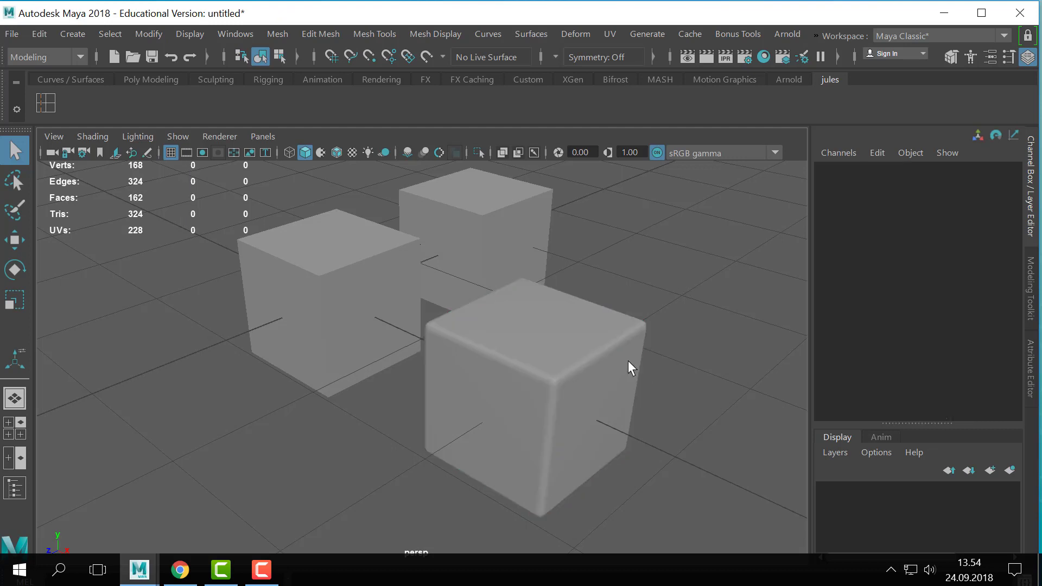
- Examine the corner topology of the two-segment beveled cube up close
alt+middle_drag(582, 384, 550, 381)
alt+right_drag(550, 381, 624, 398)
click(624, 398)
alt+middle_drag(636, 450, 529, 363)
alt+right_drag(529, 369, 571, 361)
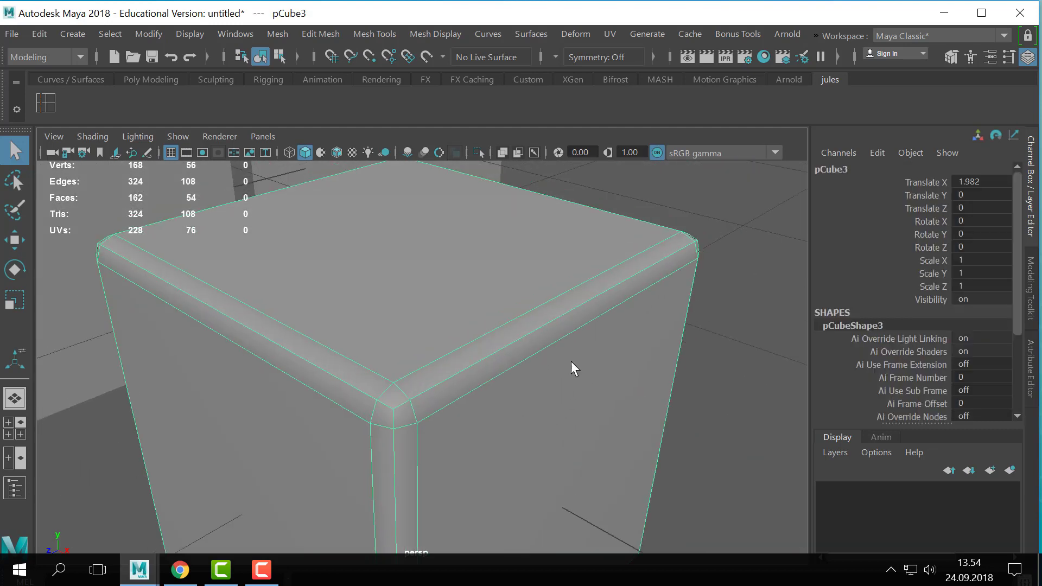
right_drag(529, 304, 603, 64)
click(685, 180)
click(660, 275)
scroll(682, 300, down, 1)
alt+middle_drag(682, 299, 708, 264)
- Show the Mesh Display commands in a floating window beside the beveled cube
click(520, 32)
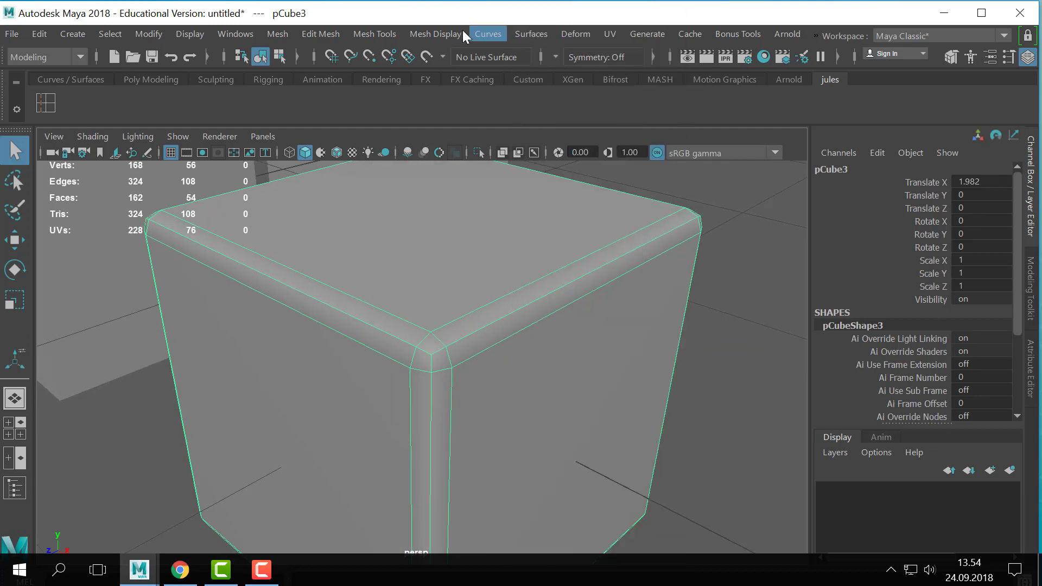
mouse_move(463, 31)
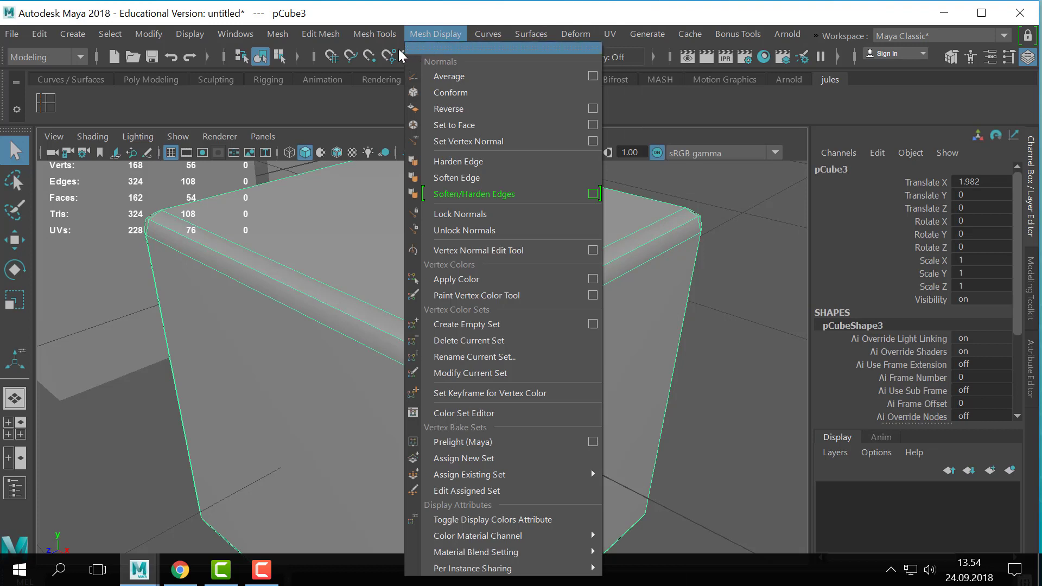
mouse_move(378, 39)
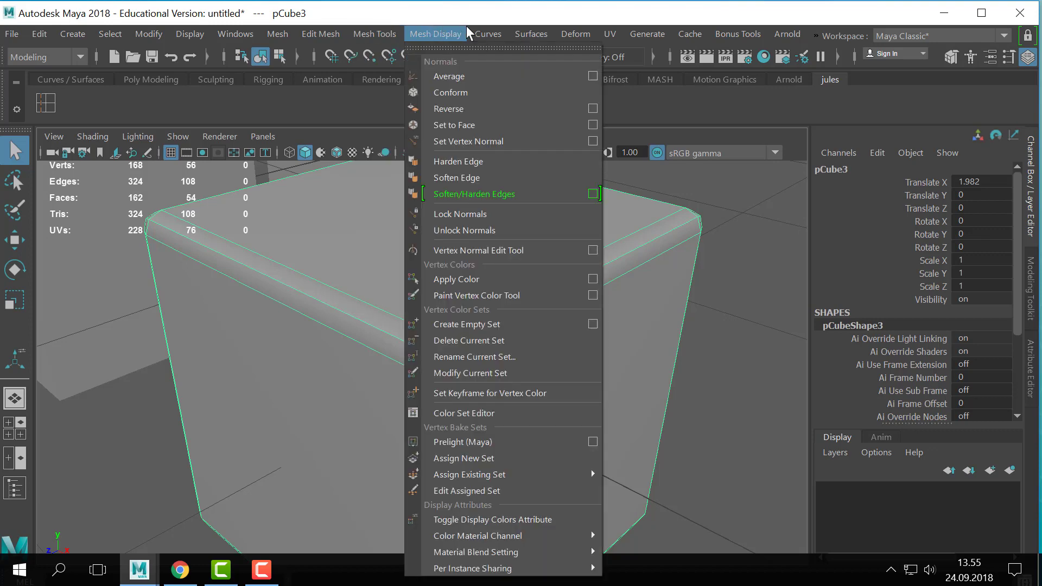
mouse_move(529, 34)
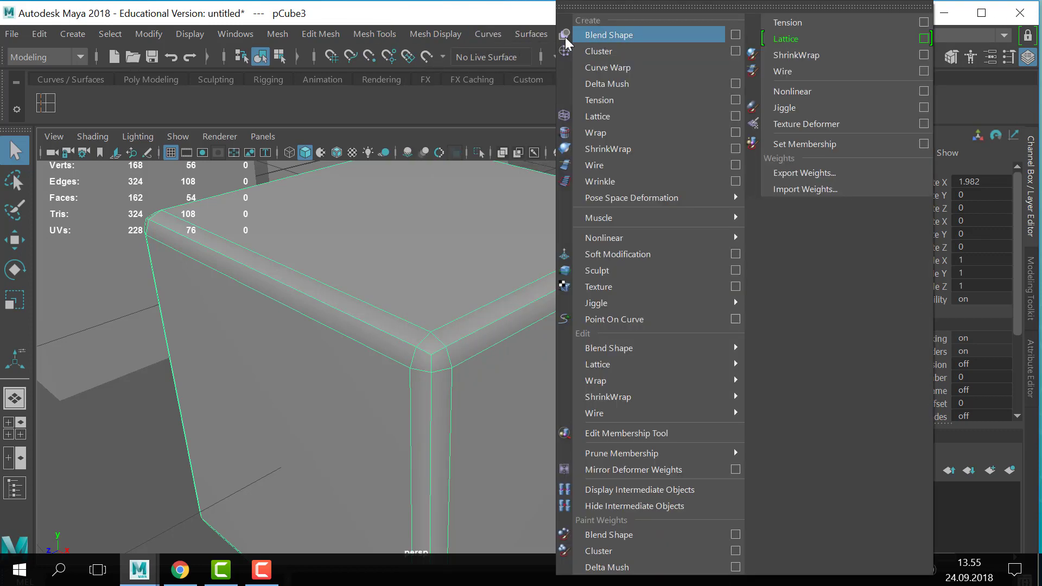
mouse_move(496, 31)
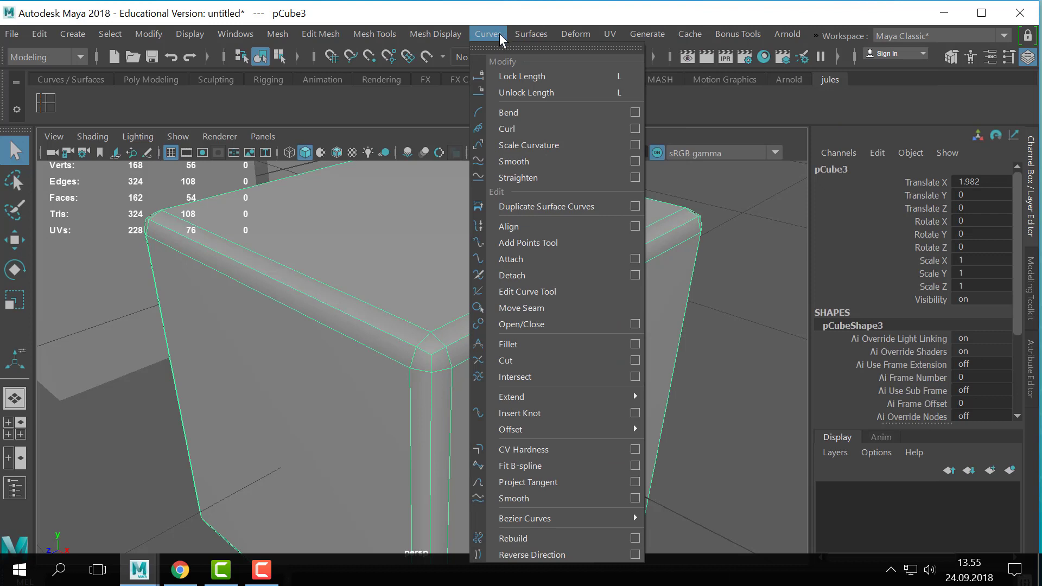
mouse_move(423, 35)
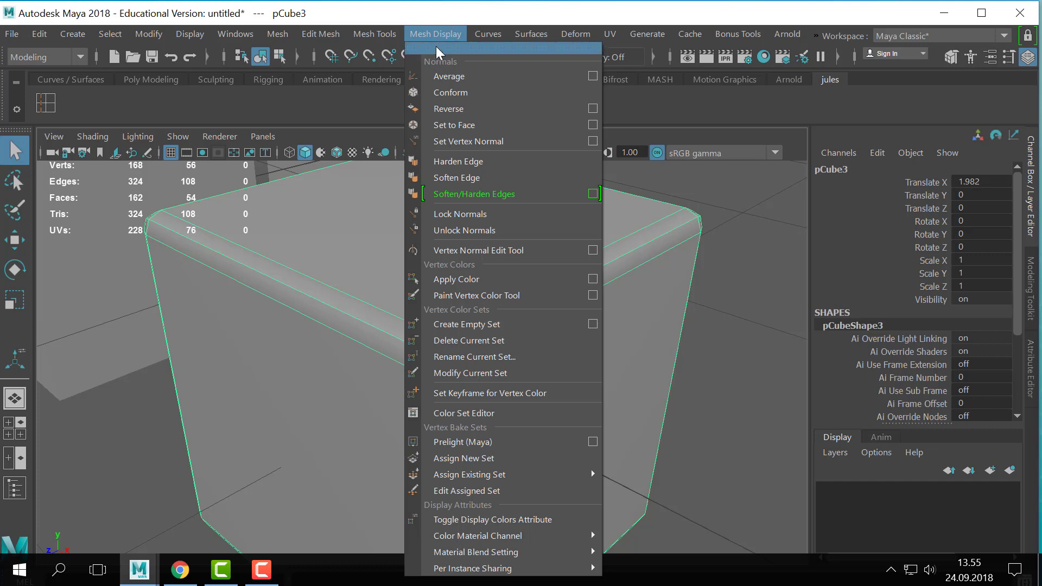
click(436, 48)
drag(448, 54, 752, 41)
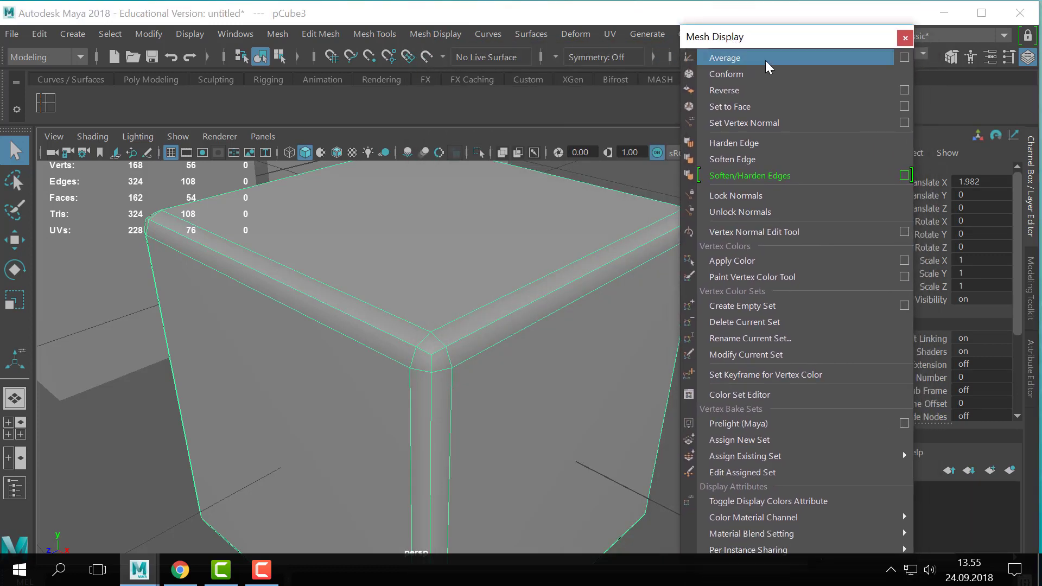
- Harden all edges of the two-segment beveled cube and inspect the faceted shading at its corner
click(748, 148)
right_drag(513, 312, 603, 59)
click(614, 199)
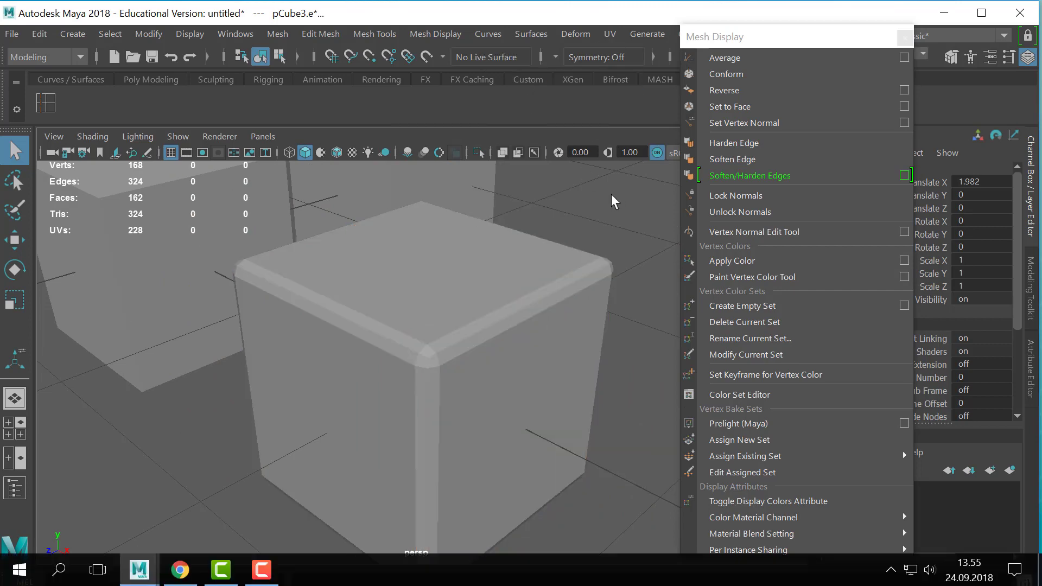
scroll(472, 255, down, 5)
alt+drag(465, 258, 477, 251)
scroll(399, 313, up, 5)
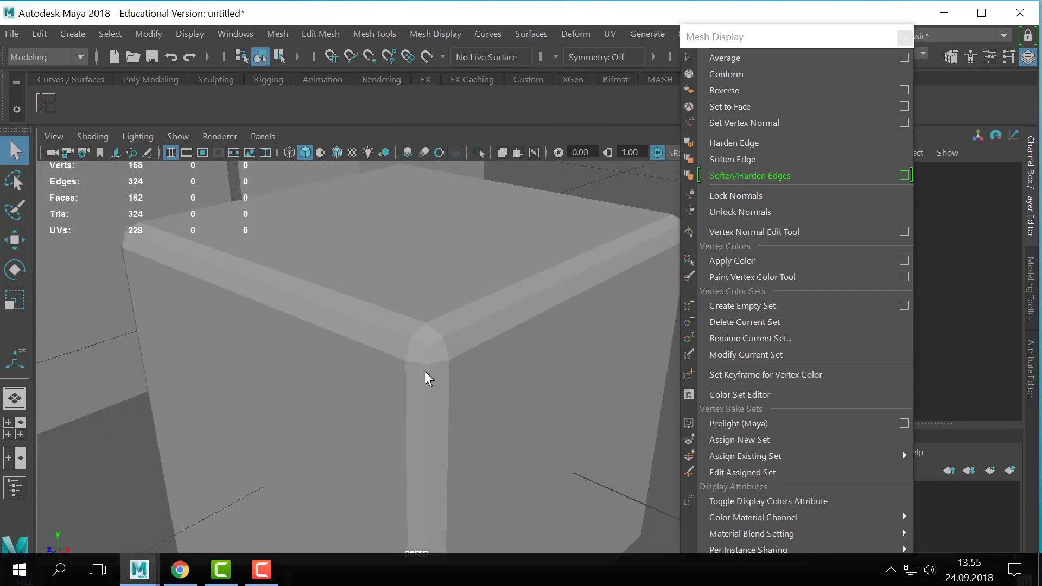
- Soften all edges of the two-segment beveled cube and deselect it to inspect the shading
click(452, 349)
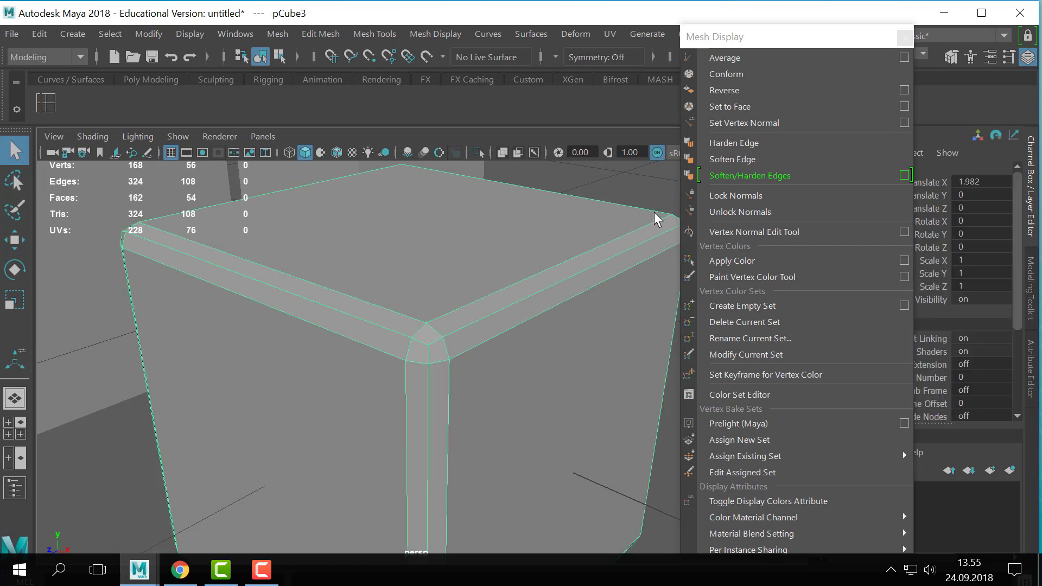
click(738, 160)
right_drag(456, 301, 542, 81)
click(618, 186)
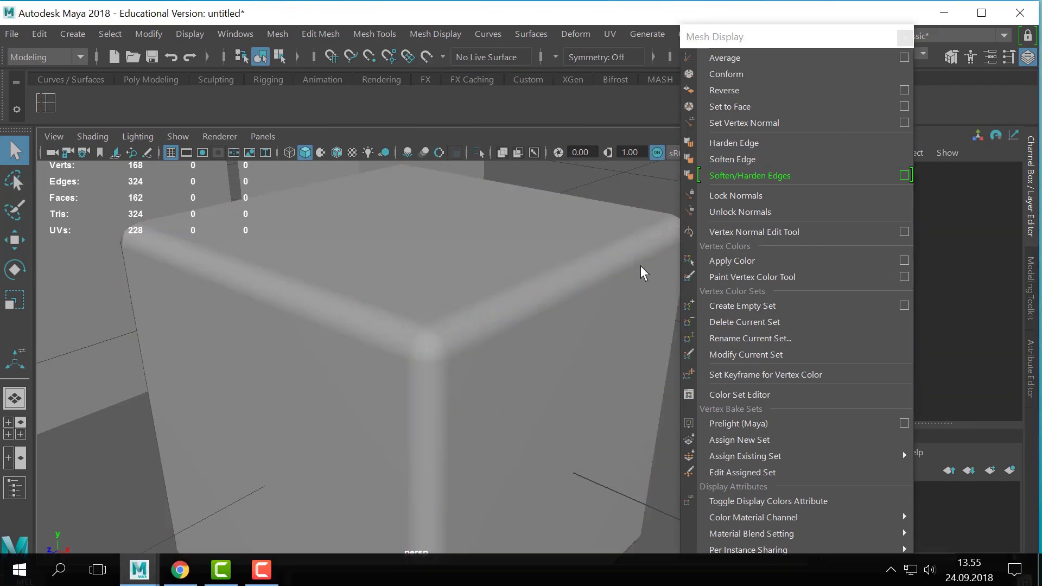
- Create a polygon sphere and raise it above the cubes to about 2.8 in Y
alt+right_drag(641, 266, 265, 282)
click(71, 33)
mouse_move(112, 91)
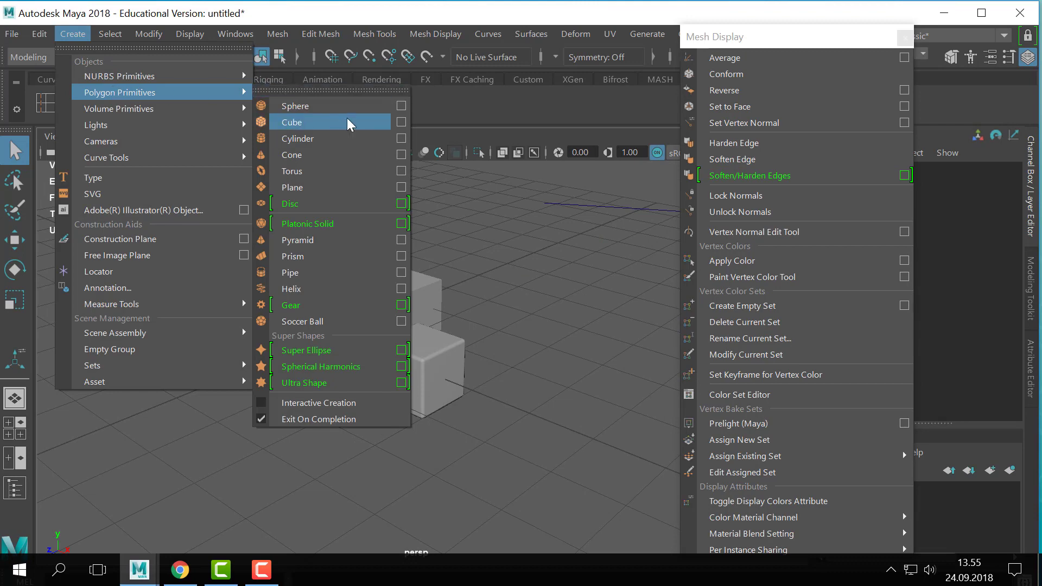
click(335, 104)
key(w)
drag(329, 264, 326, 163)
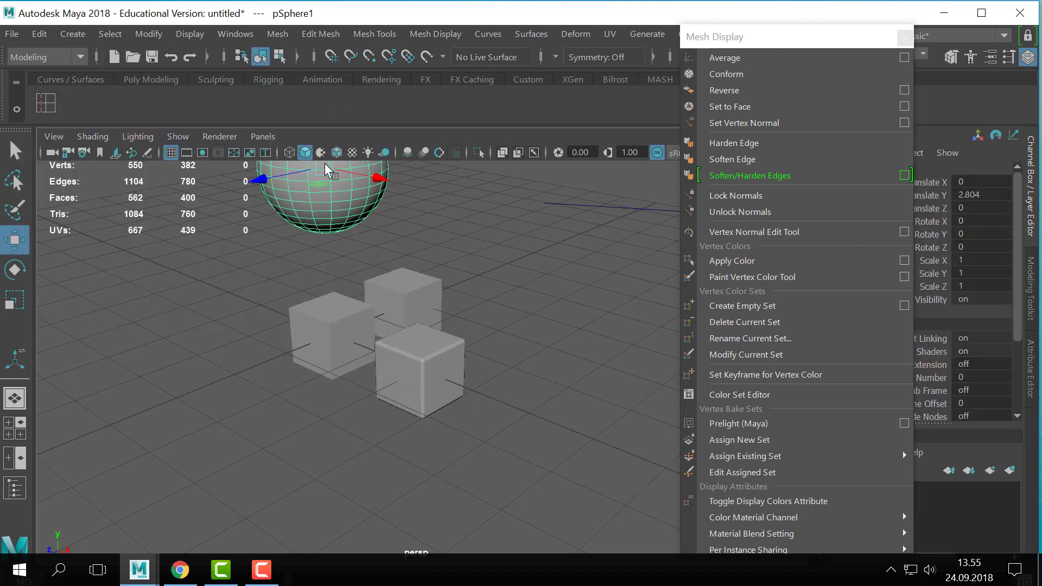
- Harden all edges of the sphere above the cubes
alt+middle_drag(326, 163, 472, 350)
key(f)
click(525, 284)
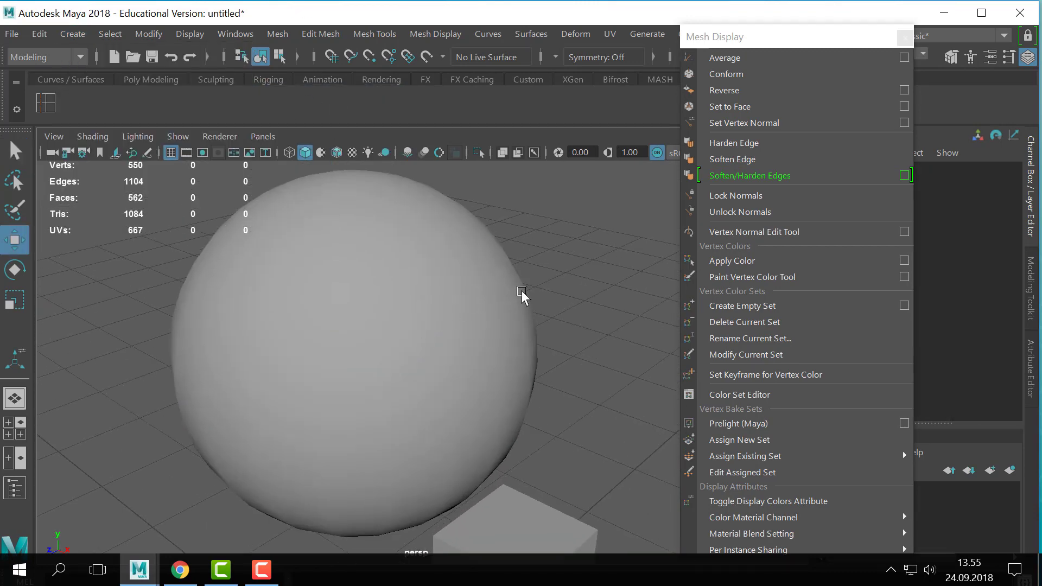
alt+middle_drag(389, 259, 399, 247)
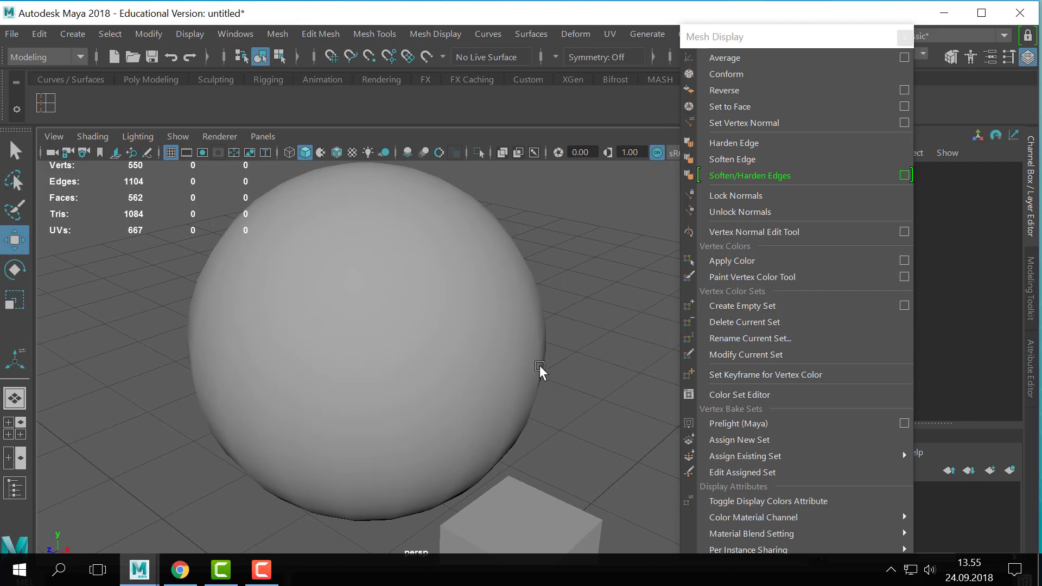
click(477, 312)
click(759, 144)
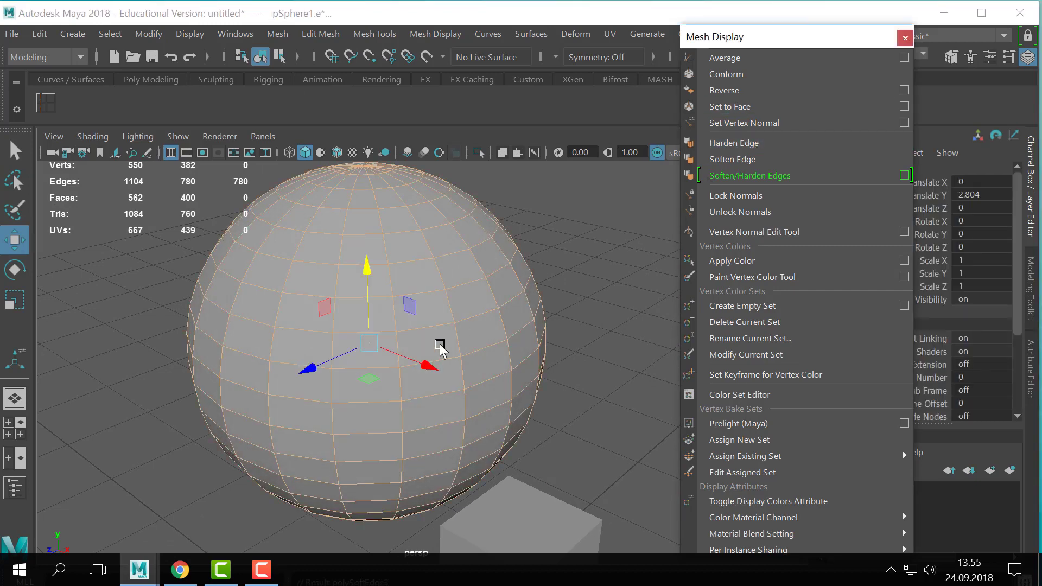
- Return the sphere to object mode and delete it from above the cubes
right_drag(439, 344, 511, 115)
click(605, 318)
scroll(604, 319, down, 4)
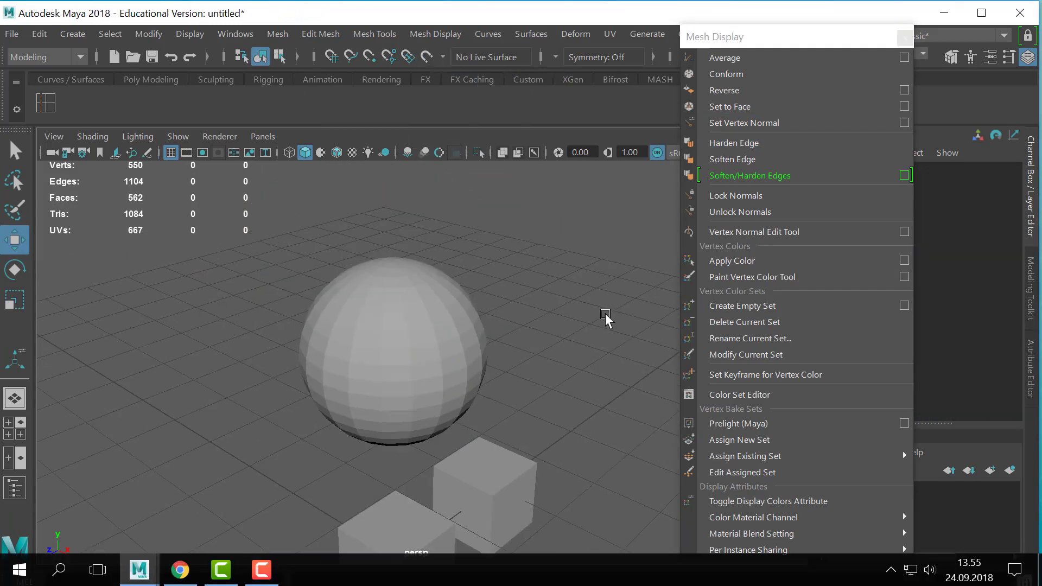
alt+drag(565, 388, 463, 336)
click(356, 248)
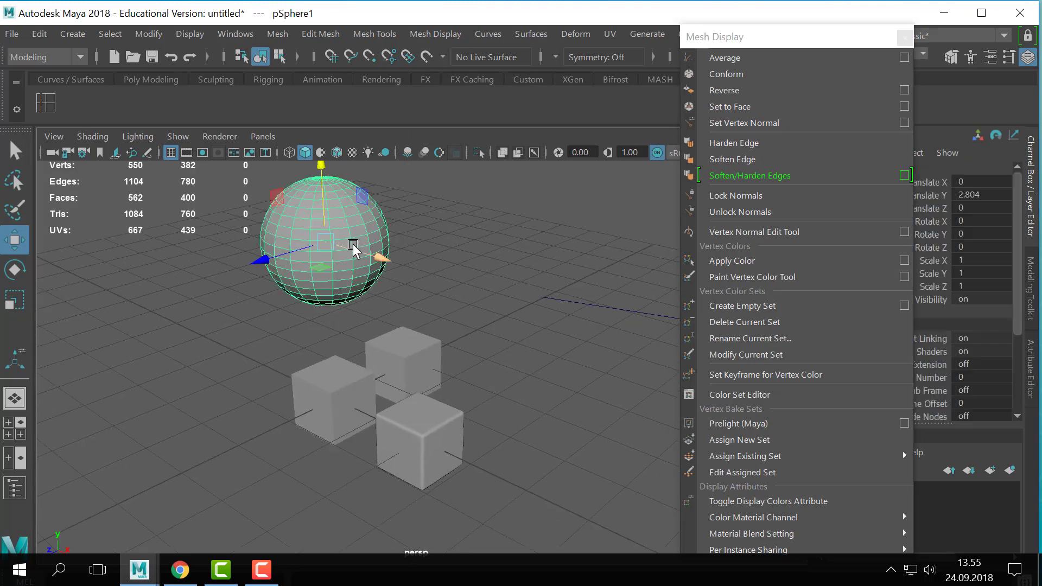
key(Delete)
- Delete the two-segment beveled cube and the cube at the back, keeping only the cube at the origin
click(418, 485)
key(f)
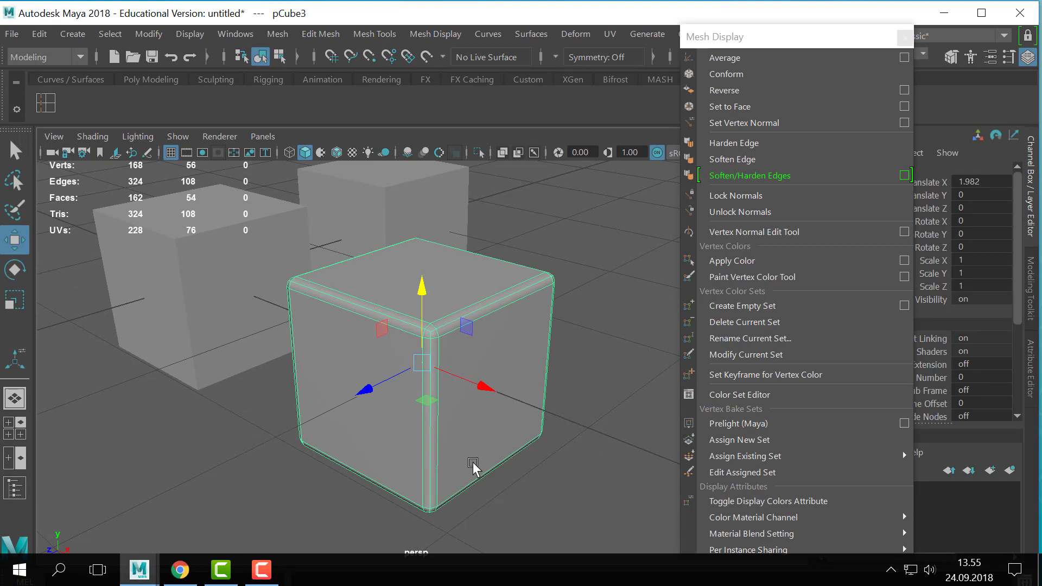
click(97, 239)
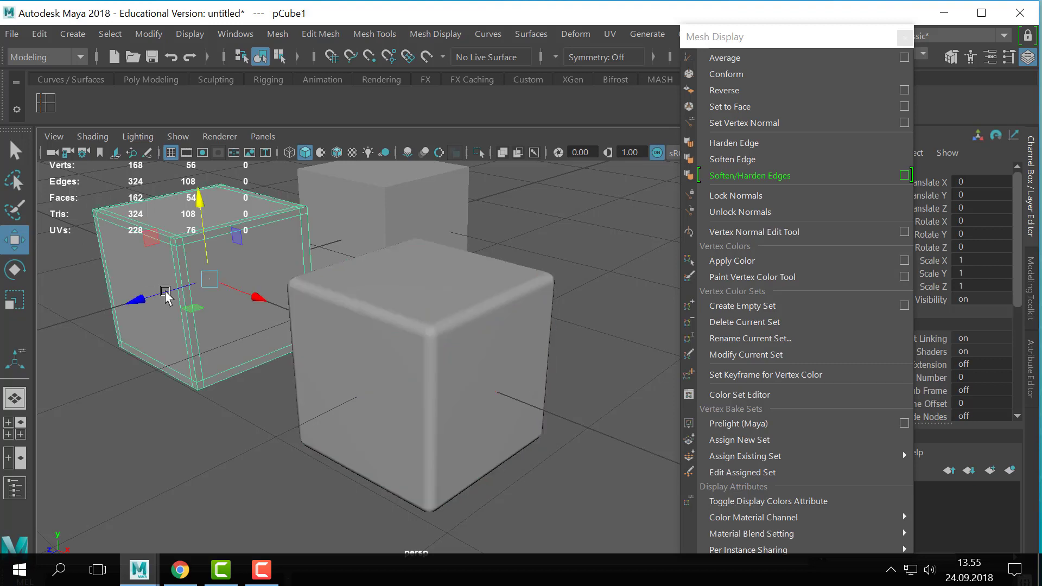
key(f)
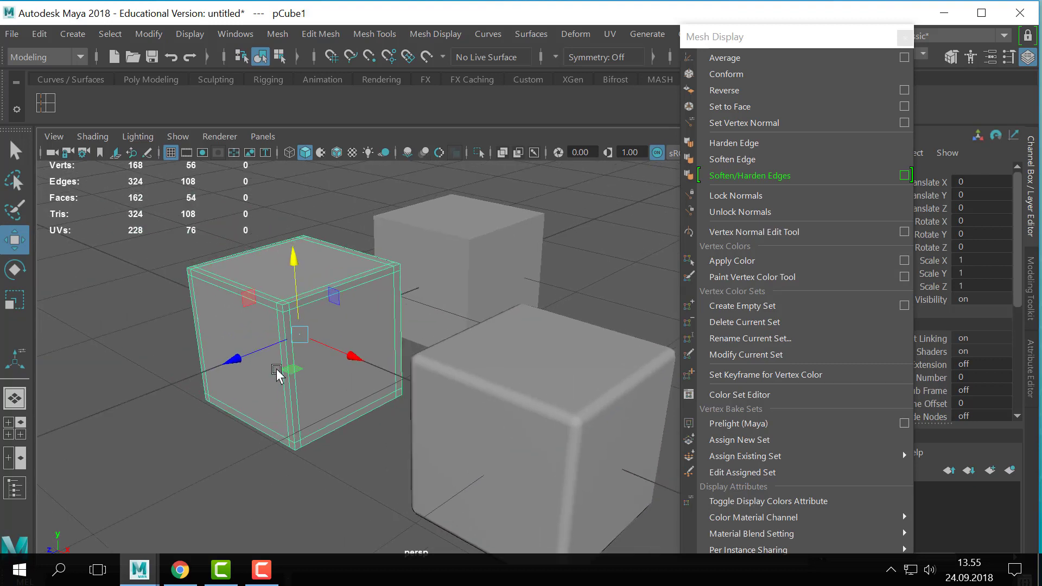
click(483, 421)
key(Delete)
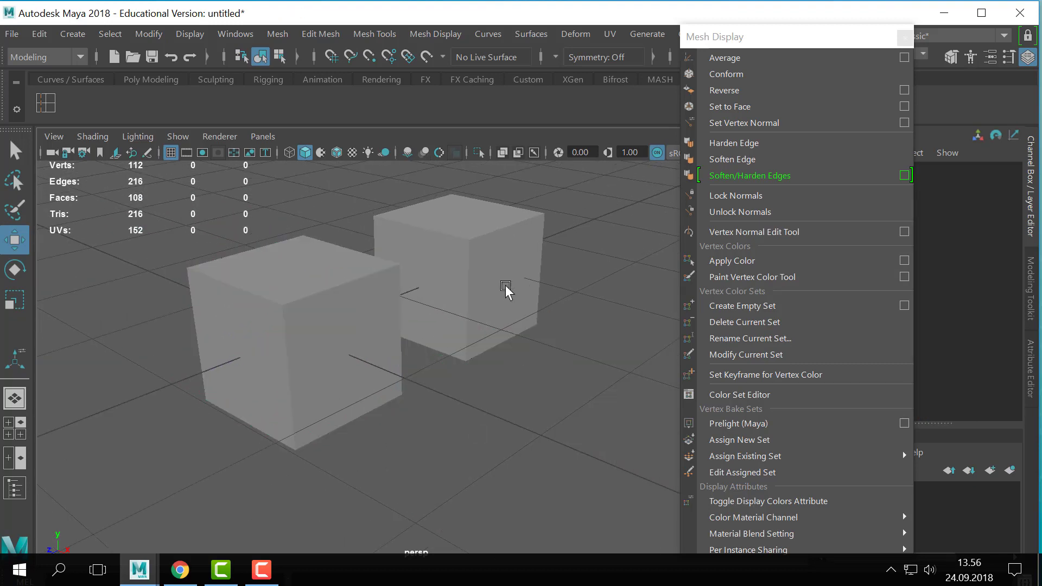
click(507, 290)
key(Delete)
- Select the remaining cube and close the floating Mesh Display menu
click(244, 322)
scroll(262, 344, up, 3)
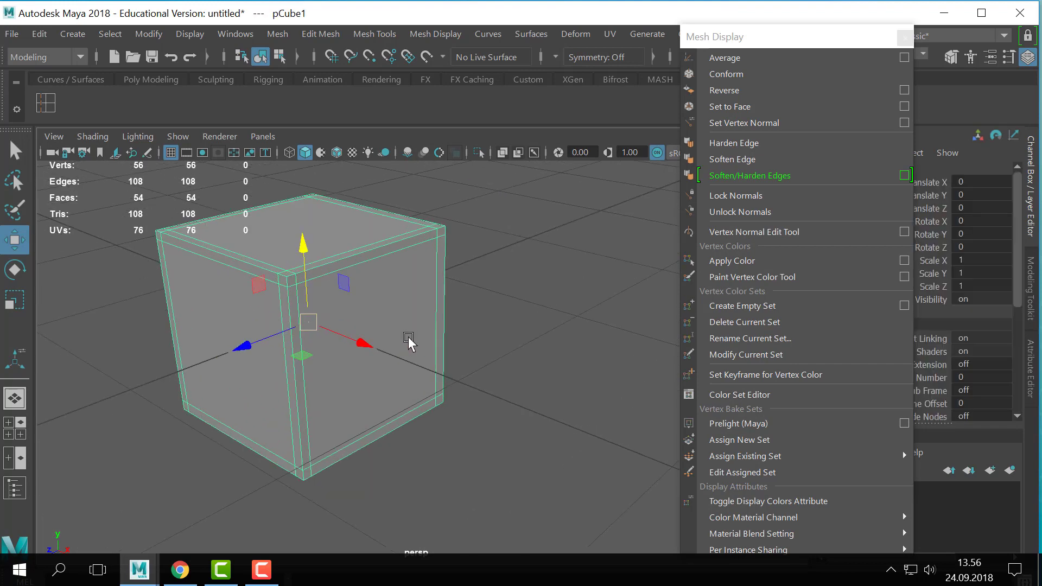
alt+middle_drag(379, 329, 407, 305)
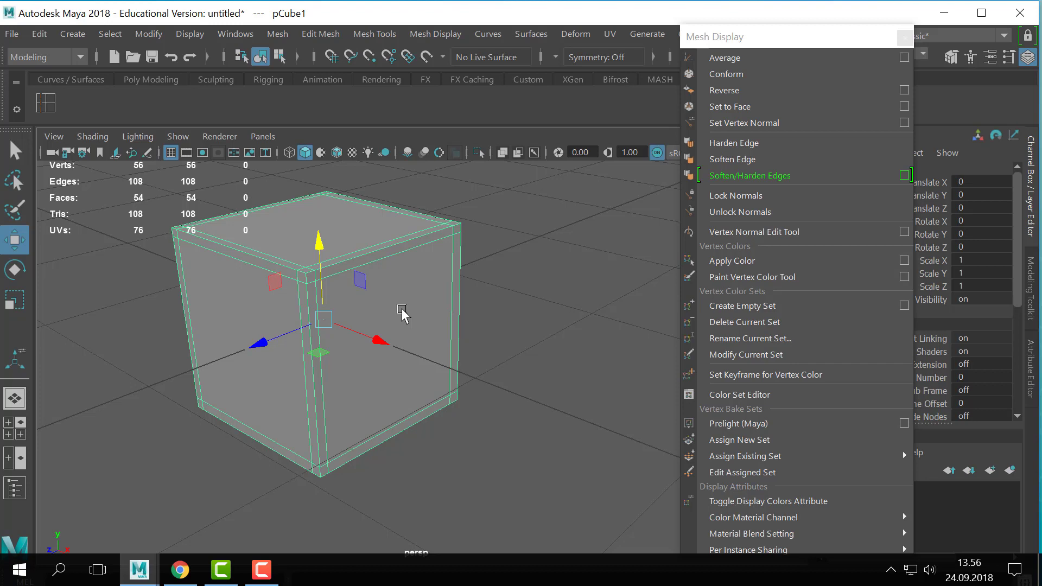
right_drag(400, 310, 491, 59)
click(903, 37)
alt+drag(491, 295, 553, 330)
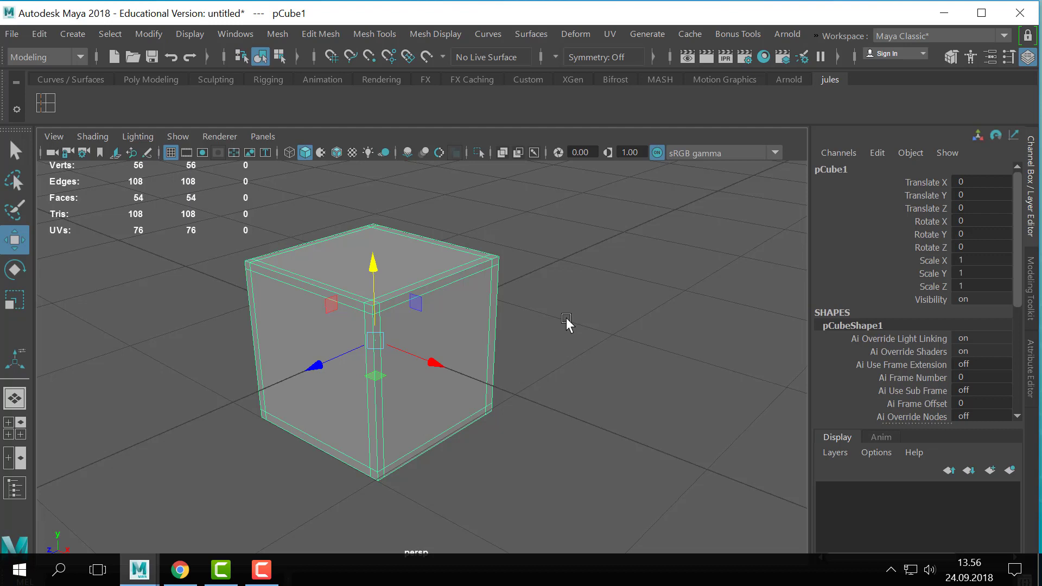
- Extrude the cube's large +X side face four times: inset it, pull it out as a block, inset its end, and push that inward
right_drag(491, 317, 486, 124)
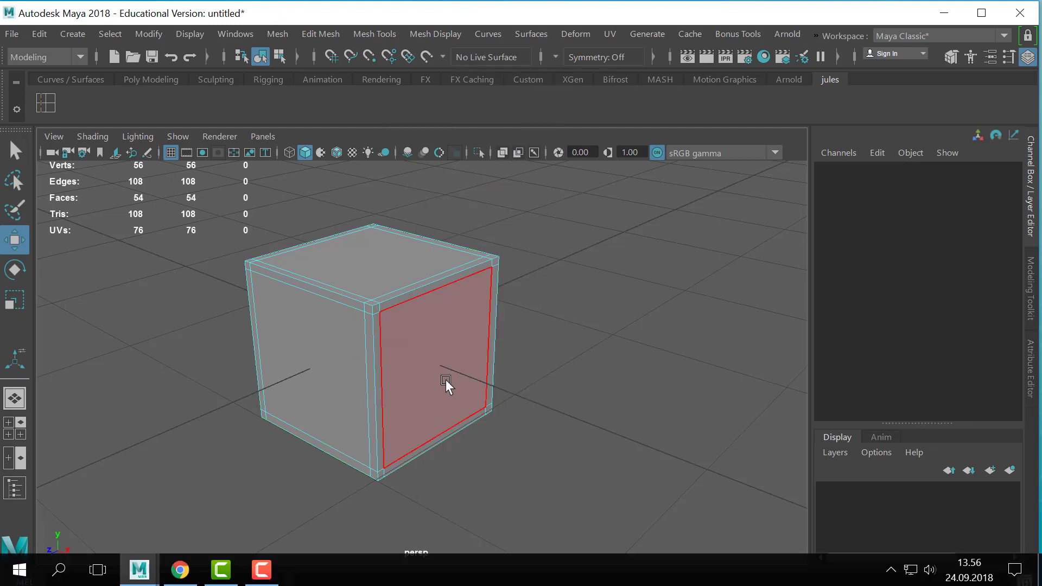
click(445, 384)
key(ctrl+e)
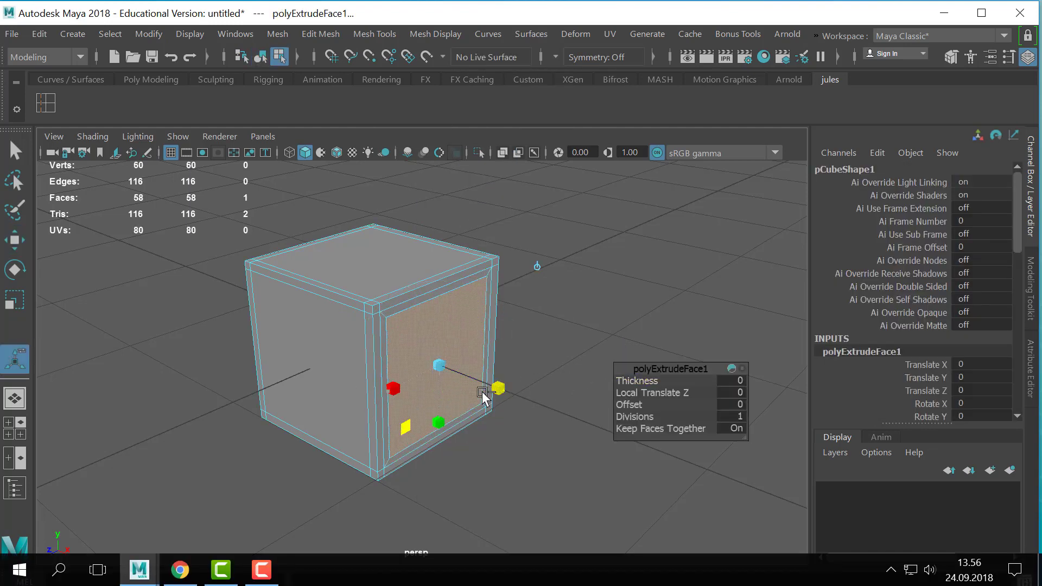
key(ctrl+e)
drag(481, 386, 528, 423)
key(ctrl+e)
click(561, 416)
key(ctrl+e)
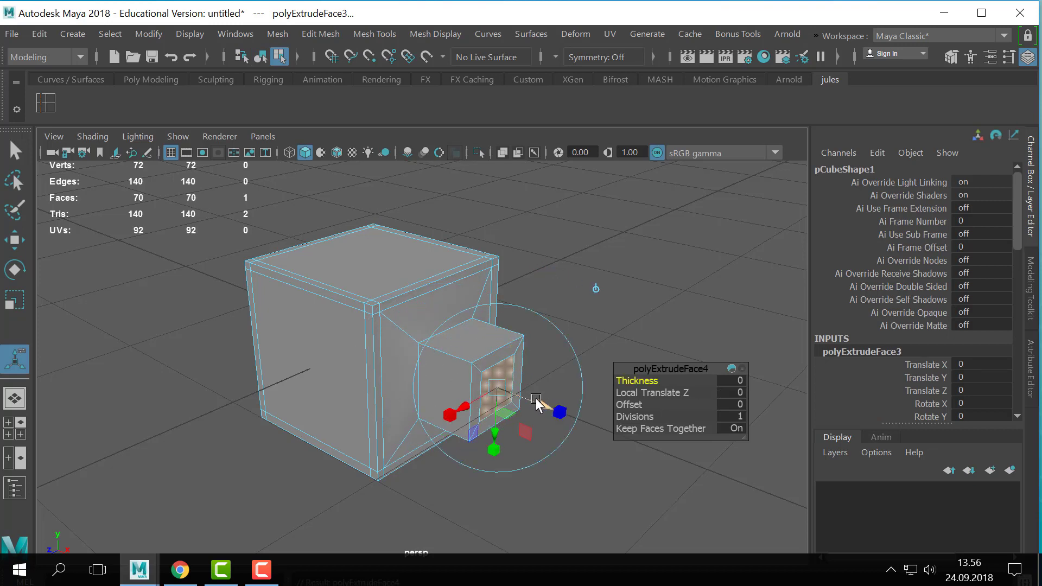
- Return to object mode, turn on smooth mesh preview for the extruded cube, and inspect the rounded protrusion from several sides
key(q)
key(F8)
key(3)
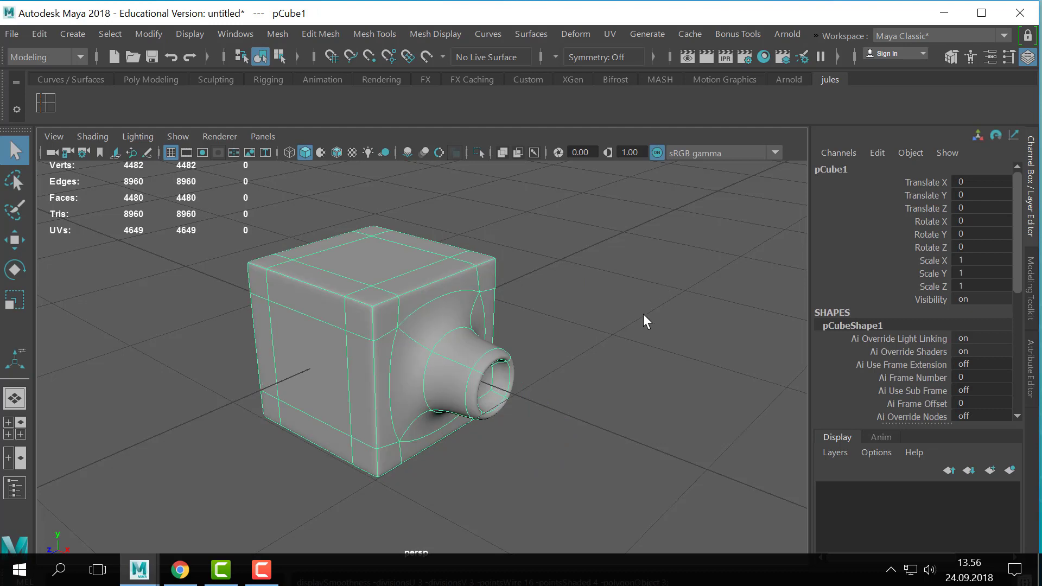
click(642, 313)
alt+drag(609, 384, 636, 432)
key(ctrl+z)
alt+drag(659, 364, 629, 360)
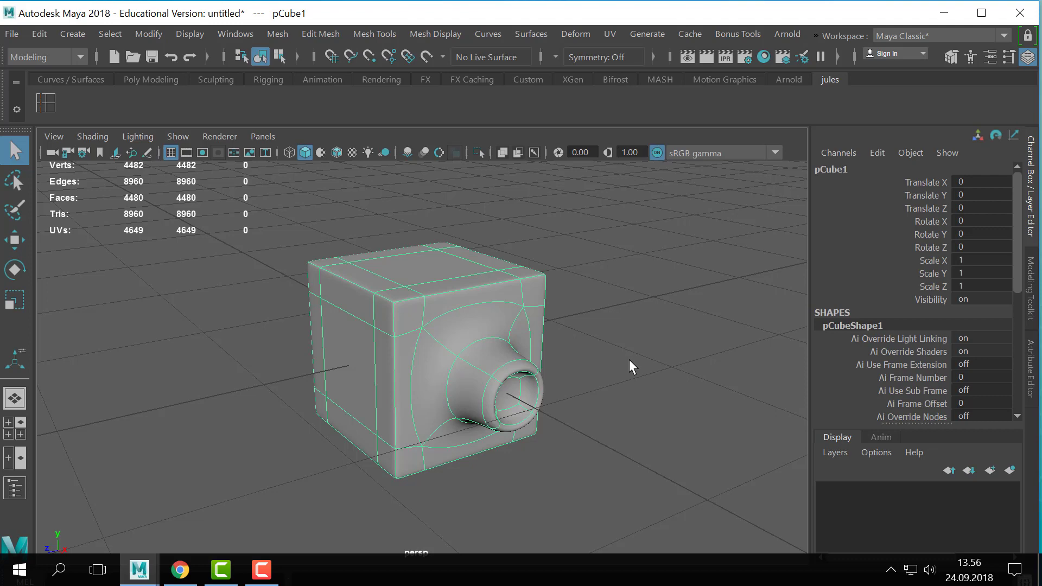
alt+right_drag(491, 344, 640, 329)
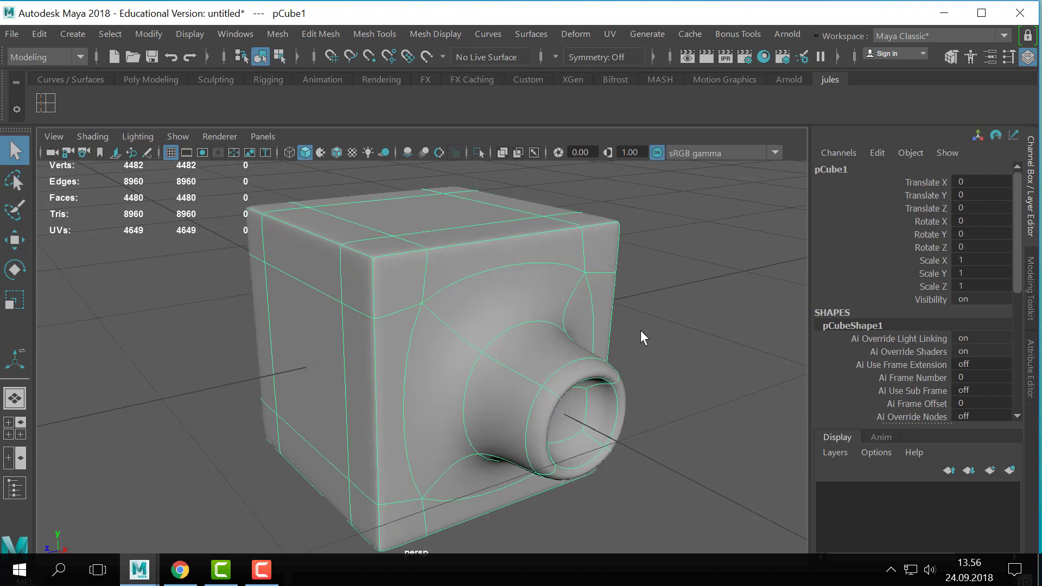
alt+drag(640, 331, 579, 223)
alt+drag(565, 343, 597, 299)
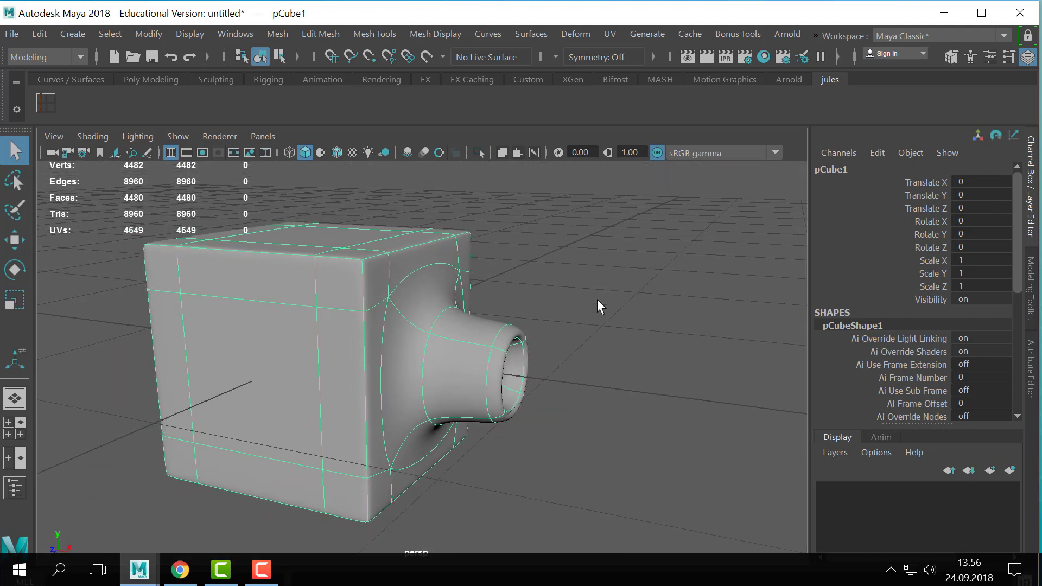
- Compare the cube's unsmoothed cage with its smooth preview, examining the supported corners and the unsupported protrusion from different angles
key(1)
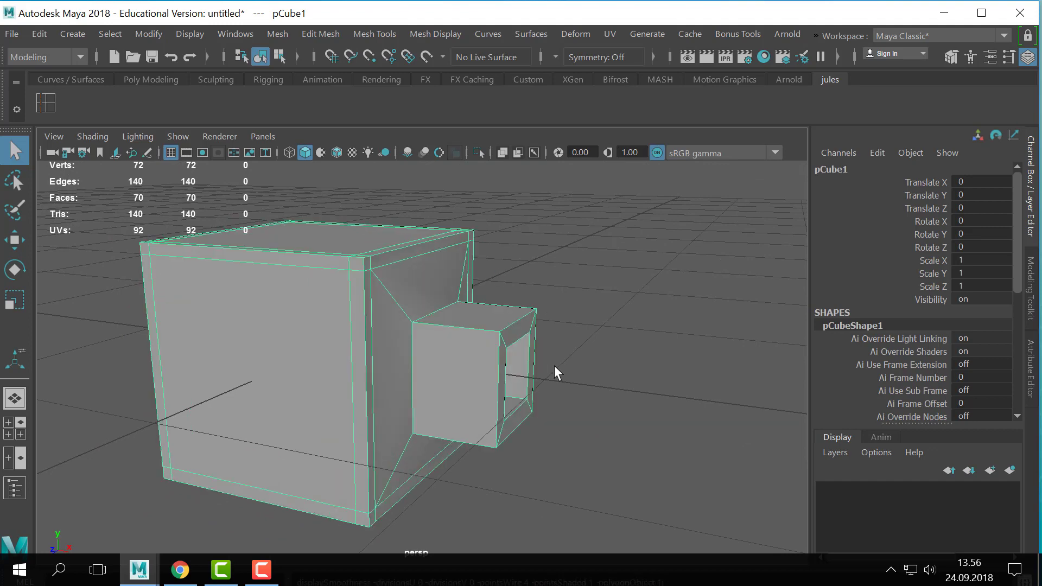
key(3)
alt+drag(555, 366, 552, 334)
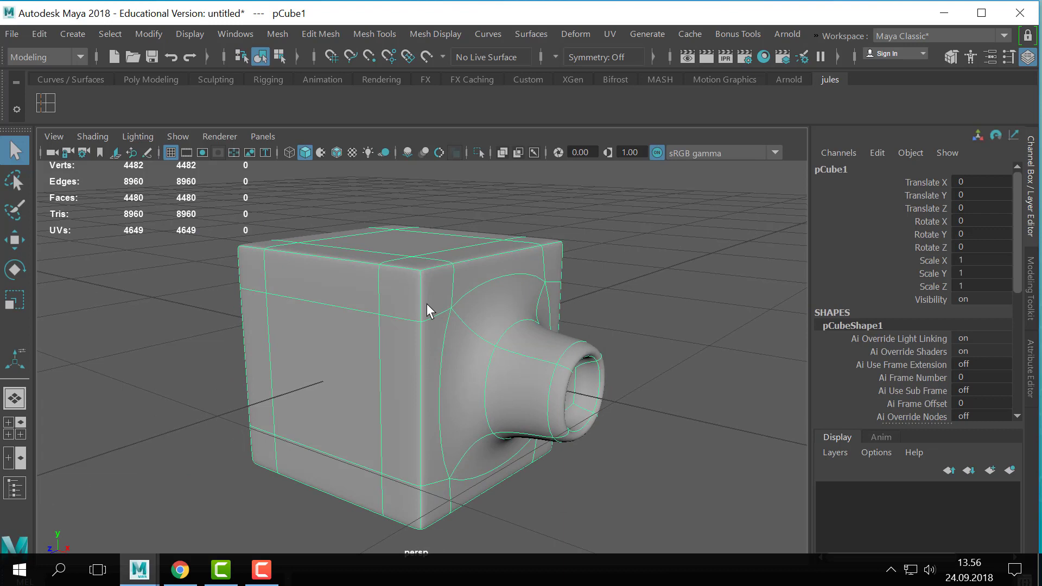
key(1)
key(3)
key(1)
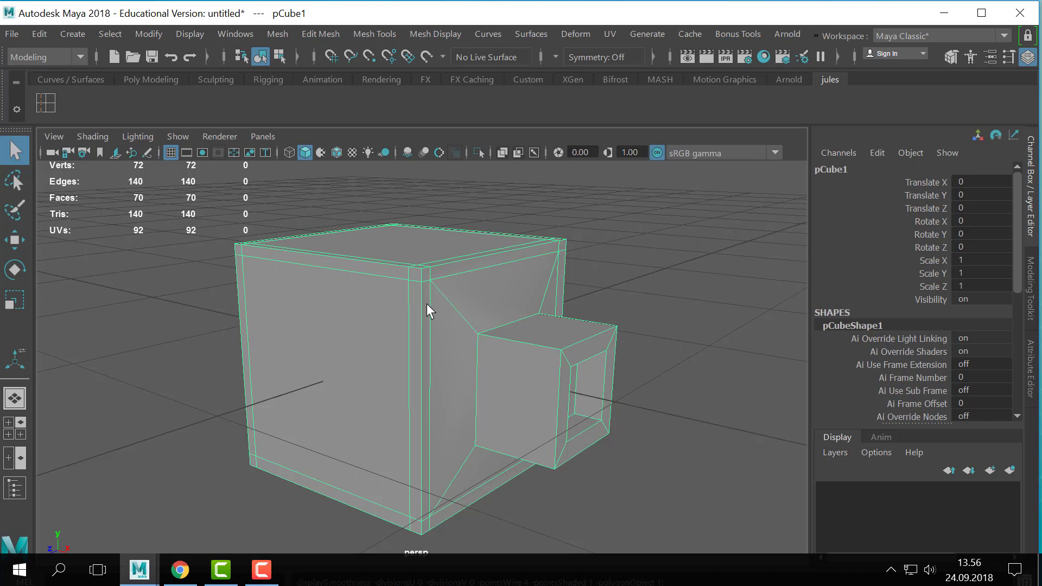
alt+drag(623, 421, 580, 456)
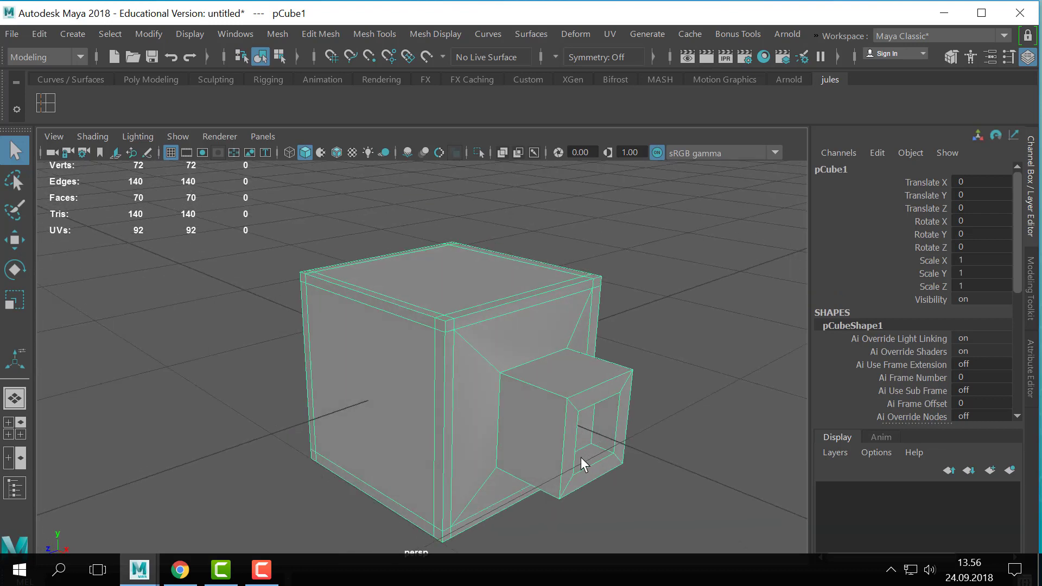
key(3)
key(1)
alt+right_drag(628, 407, 458, 347)
alt+middle_drag(458, 347, 426, 321)
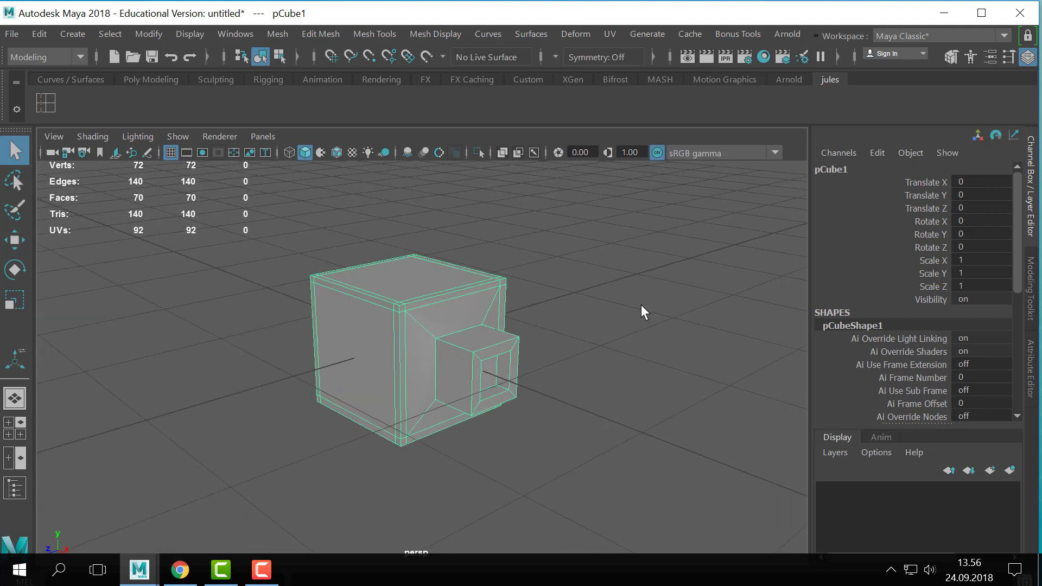
alt+right_drag(642, 309, 489, 336)
alt+drag(489, 336, 519, 347)
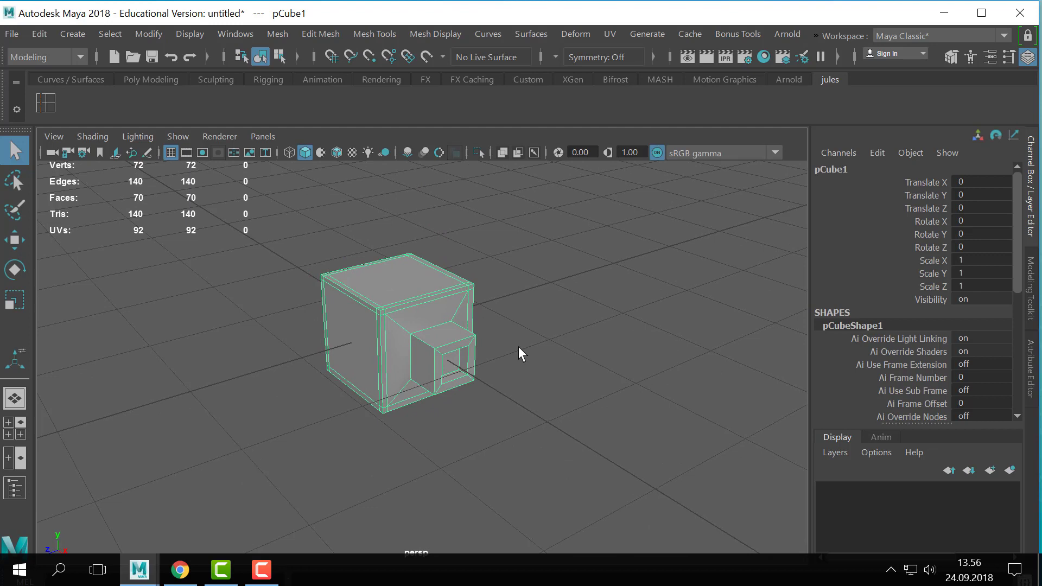
- Alternate repeatedly between smooth preview and the polygon cage to compare the hollow protrusion's shape, ending on the unsmoothed cage
key(3)
key(1)
key(3)
key(1)
key(3)
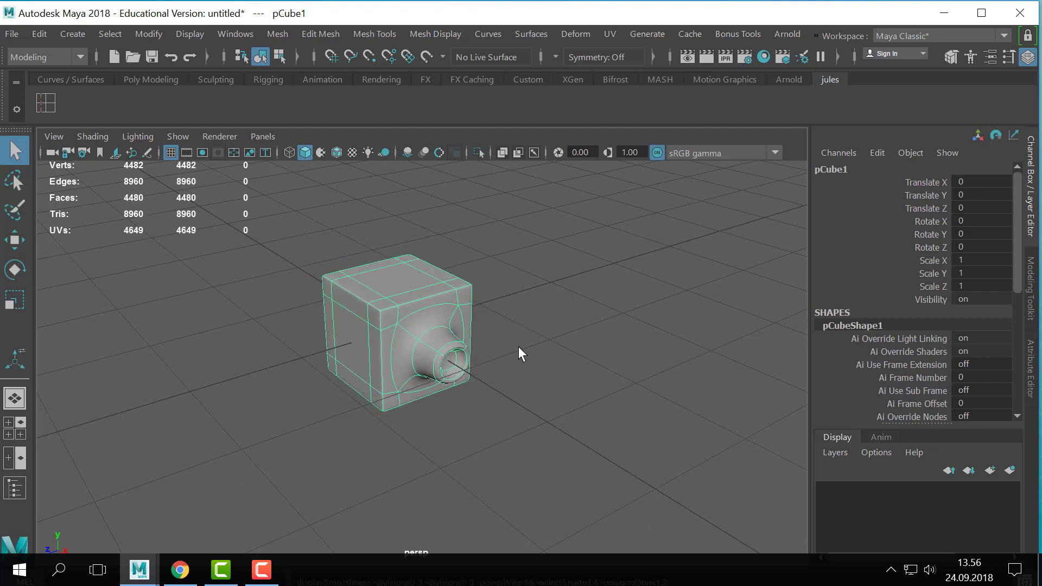
key(1)
key(3)
key(1)
key(3)
key(1)
key(3)
key(1)
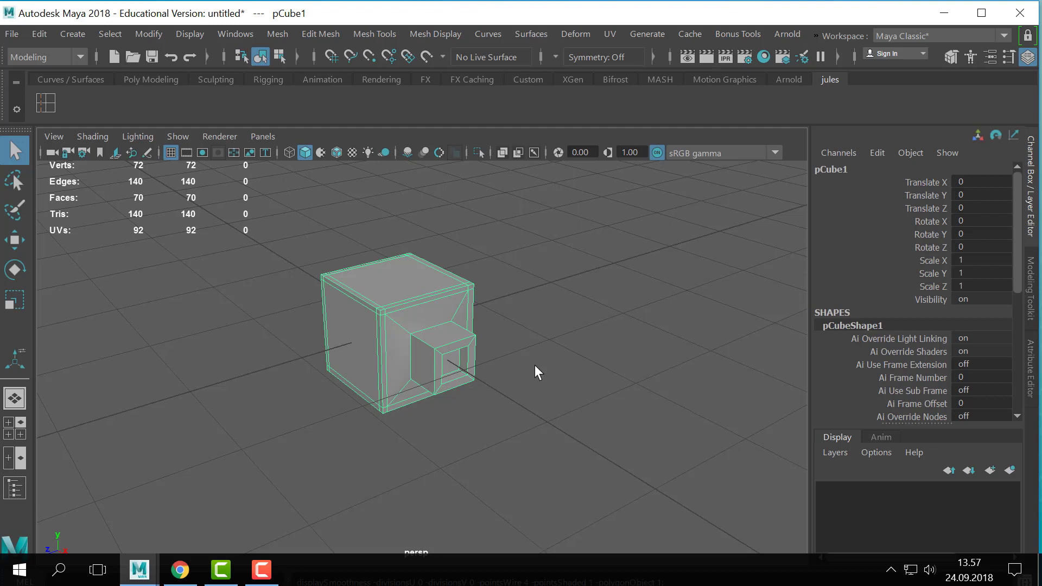
alt+right_drag(365, 298, 433, 326)
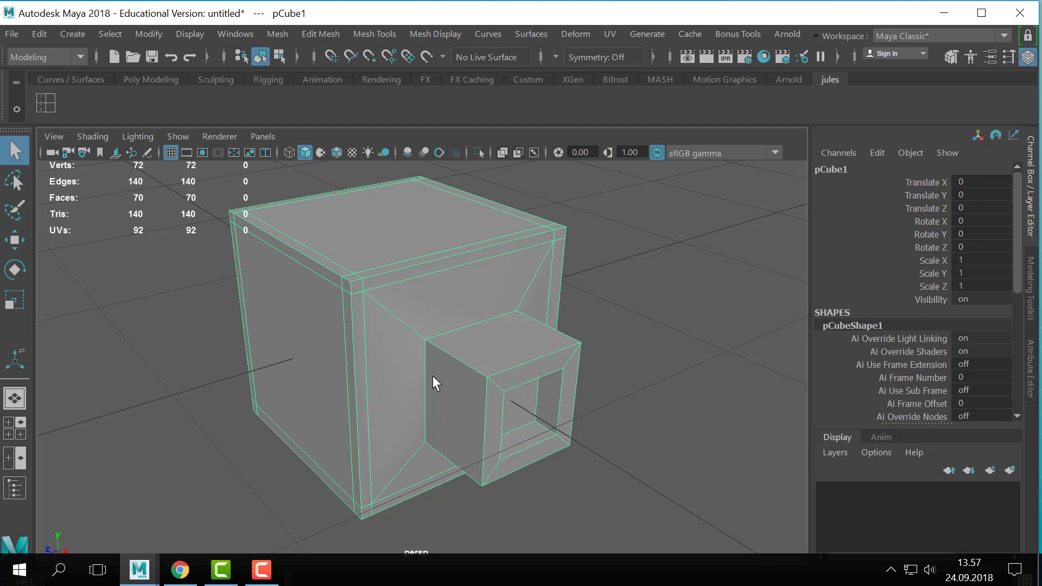
- Create a trial polygon sphere with 36 axis and 36 height subdivisions, remove it, and reselect the extruded cube
scroll(307, 286, down, 3)
click(81, 34)
mouse_move(147, 92)
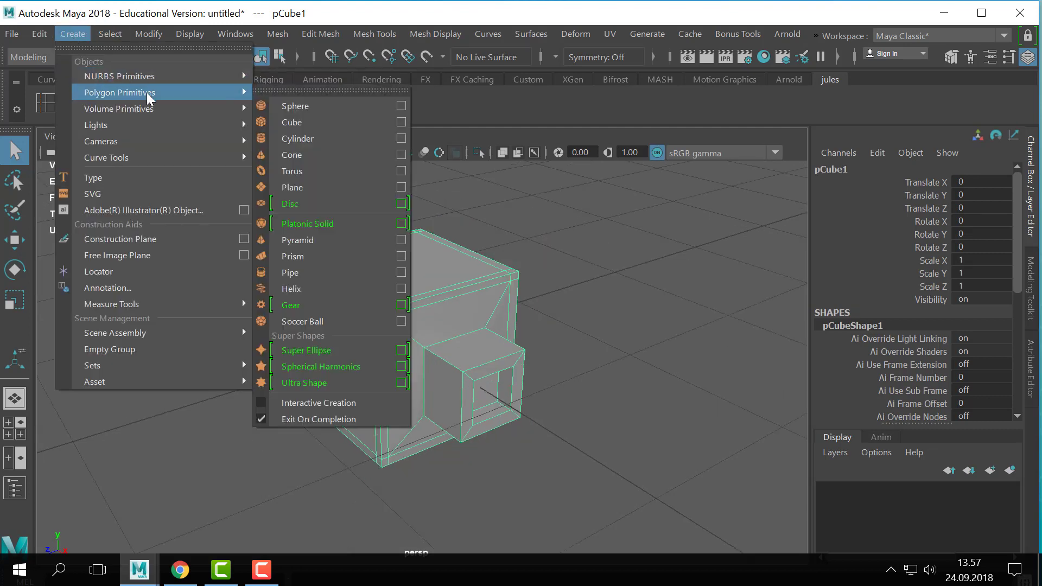
click(311, 108)
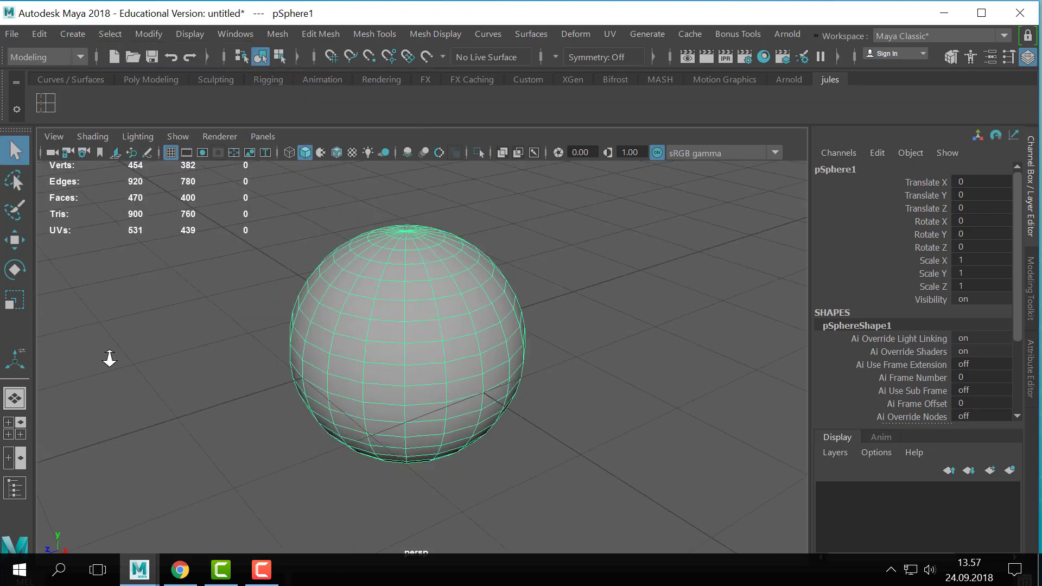
scroll(109, 358, down, 3)
scroll(900, 399, down, 3)
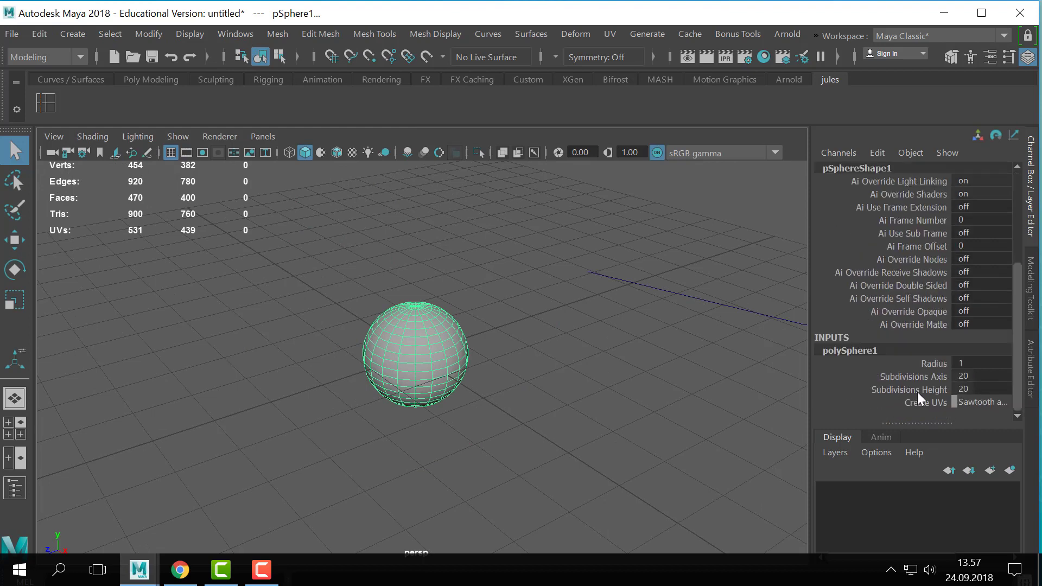
drag(916, 380, 830, 390)
middle_drag(542, 355, 618, 358)
scroll(524, 325, up, 5)
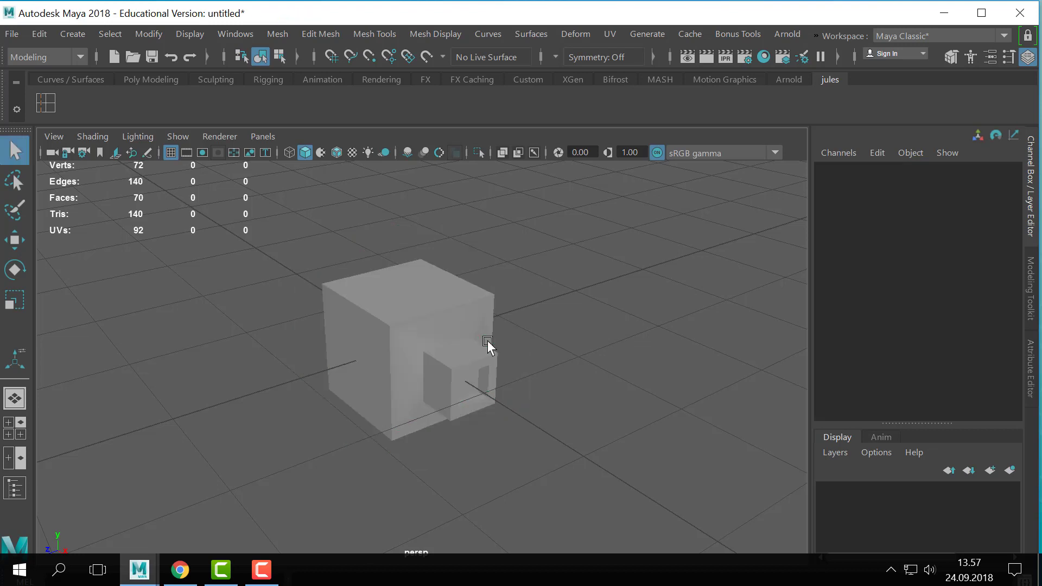
click(487, 302)
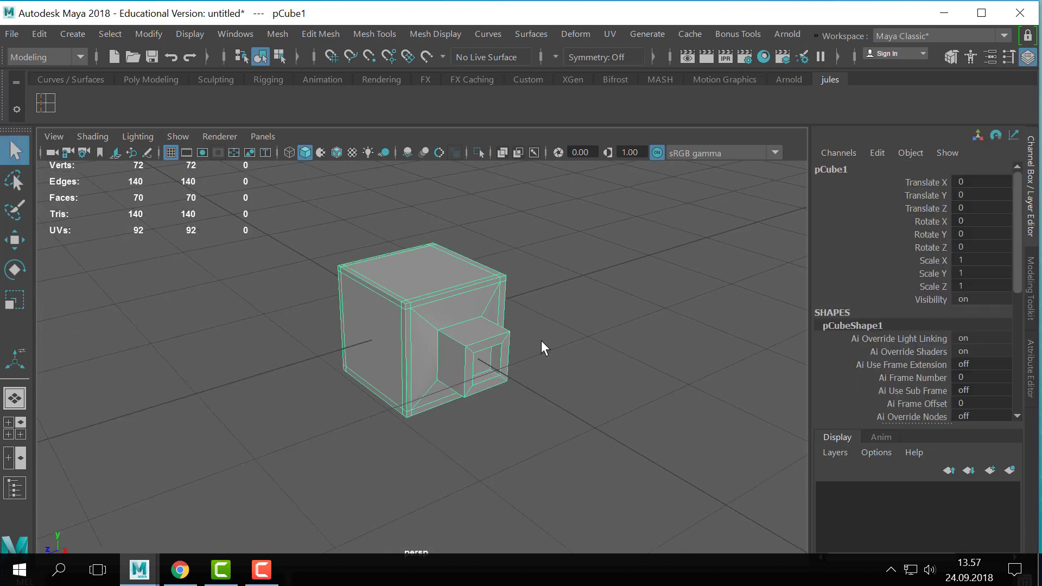
- Compare the extruded cube's polygon cage with its smooth preview from near and far, finishing with smooth preview off
alt+right_drag(541, 340, 648, 350)
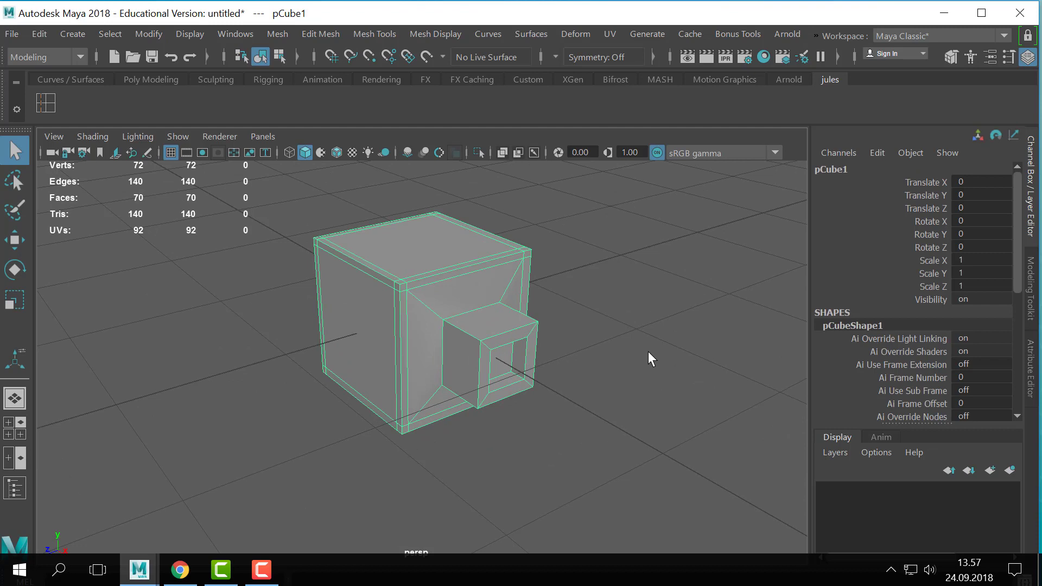
key(3)
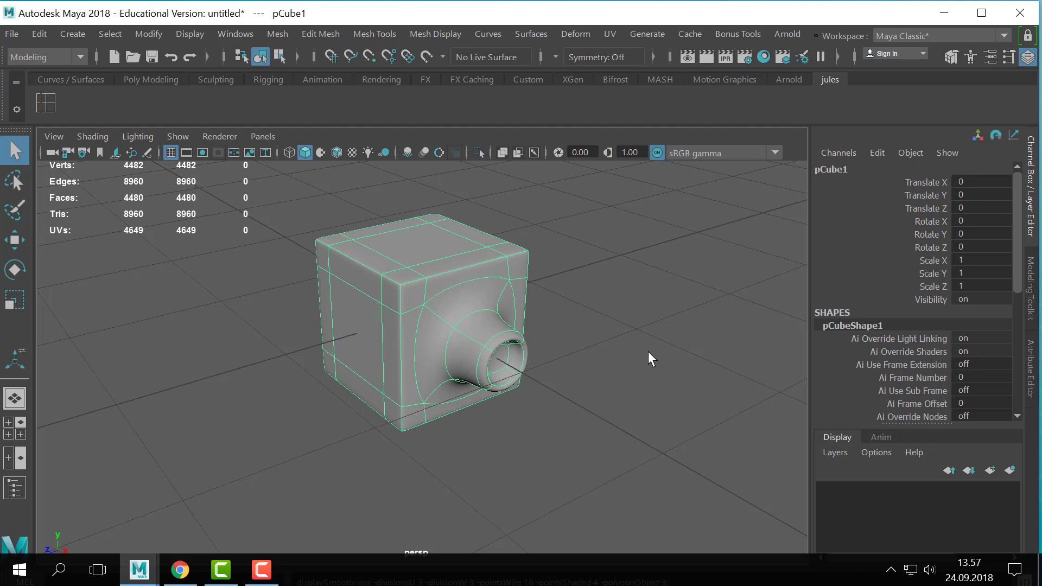
key(1)
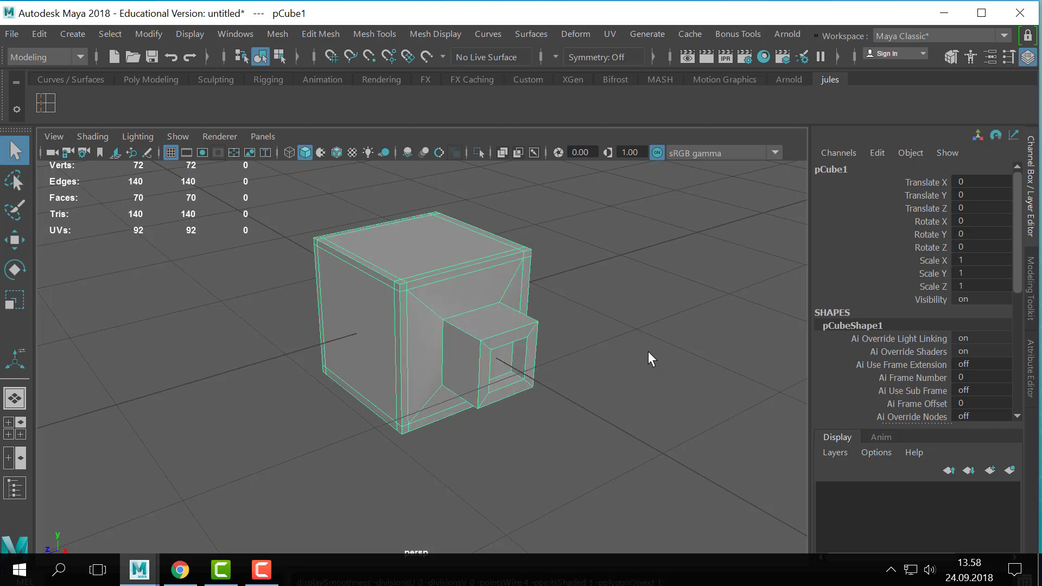
alt+right_drag(648, 351, 435, 325)
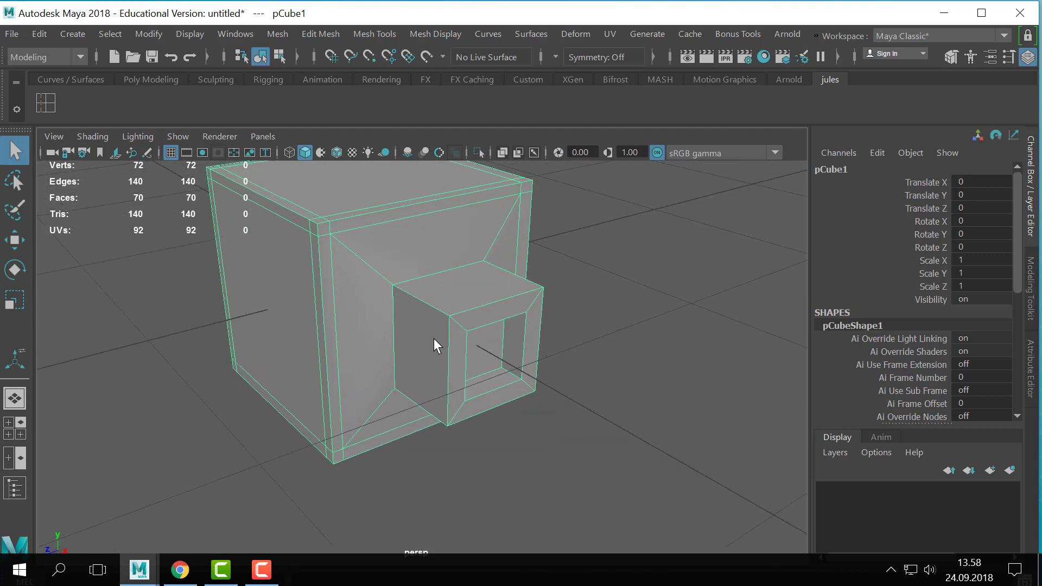
key(3)
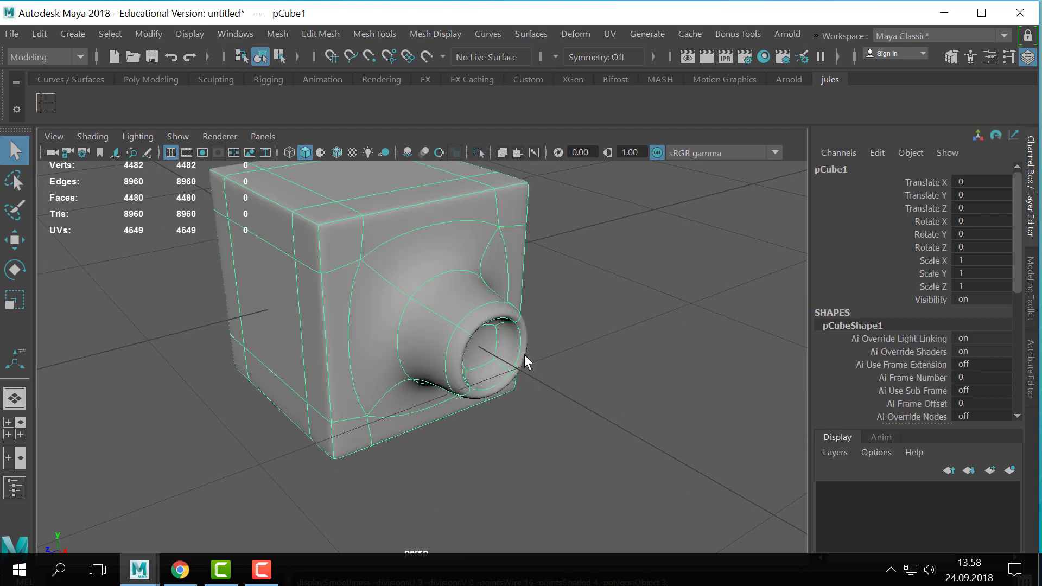
key(1)
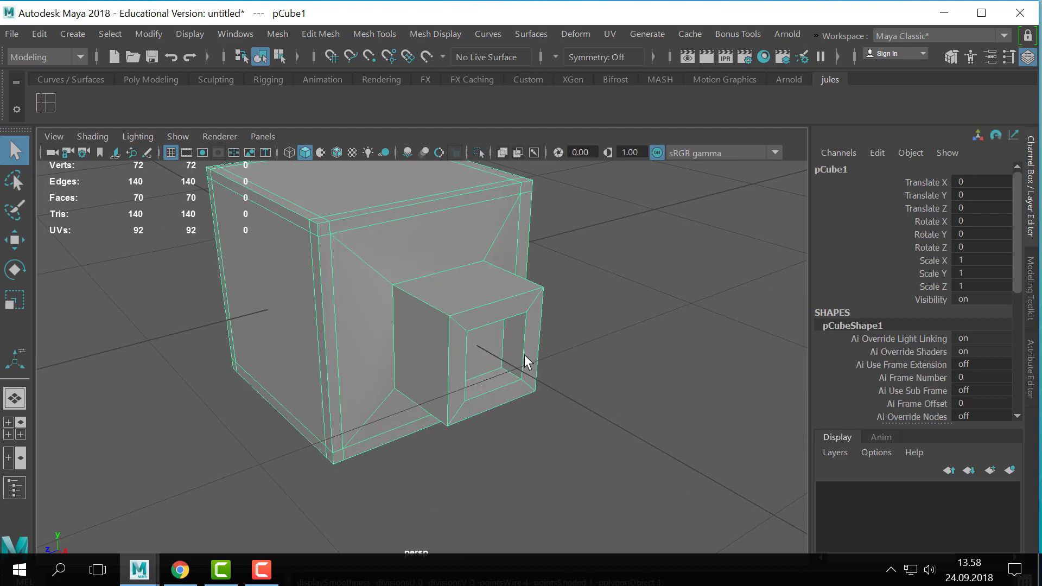
key(3)
key(1)
key(3)
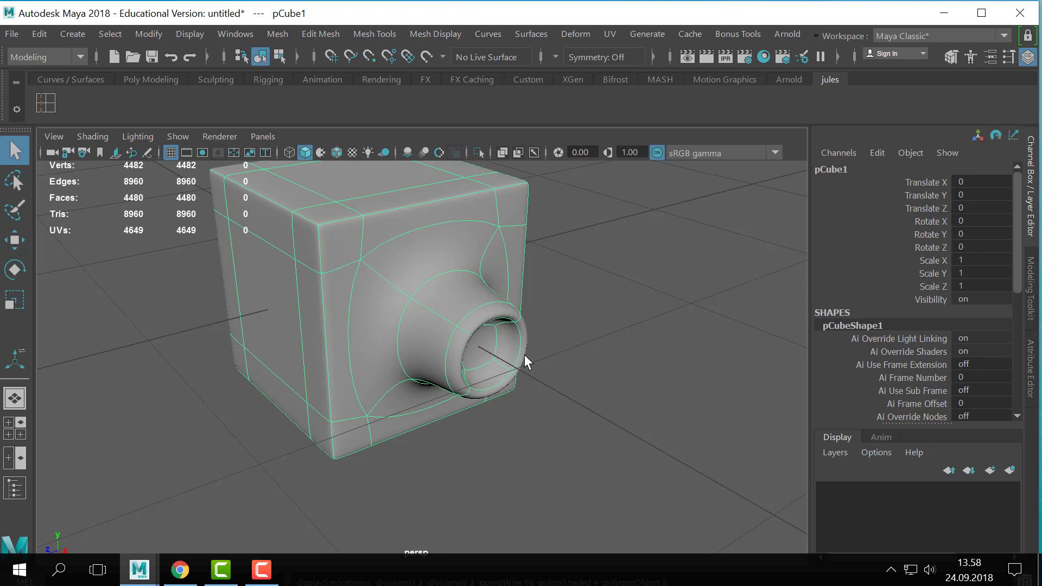
key(1)
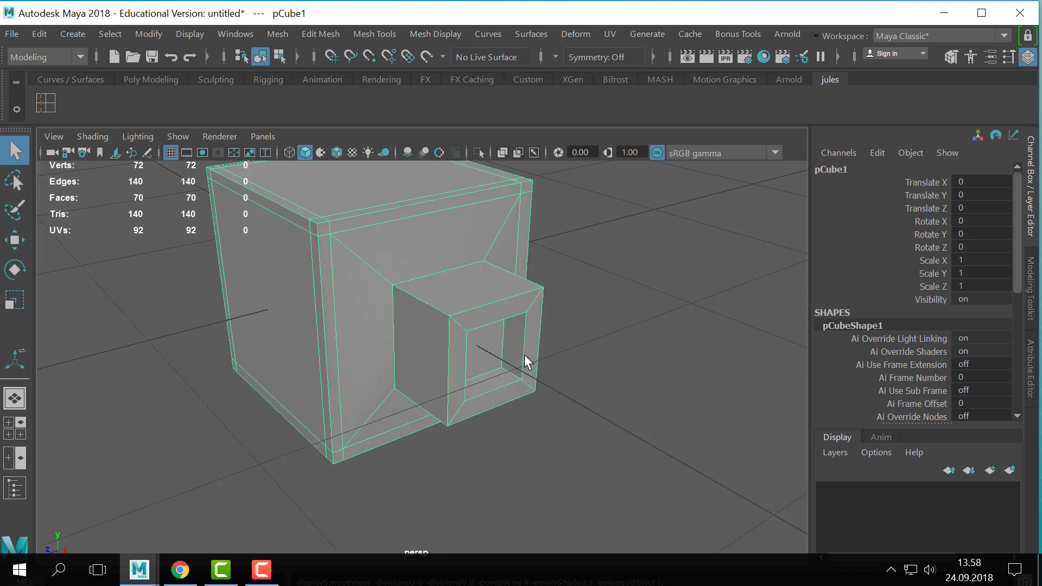
key(3)
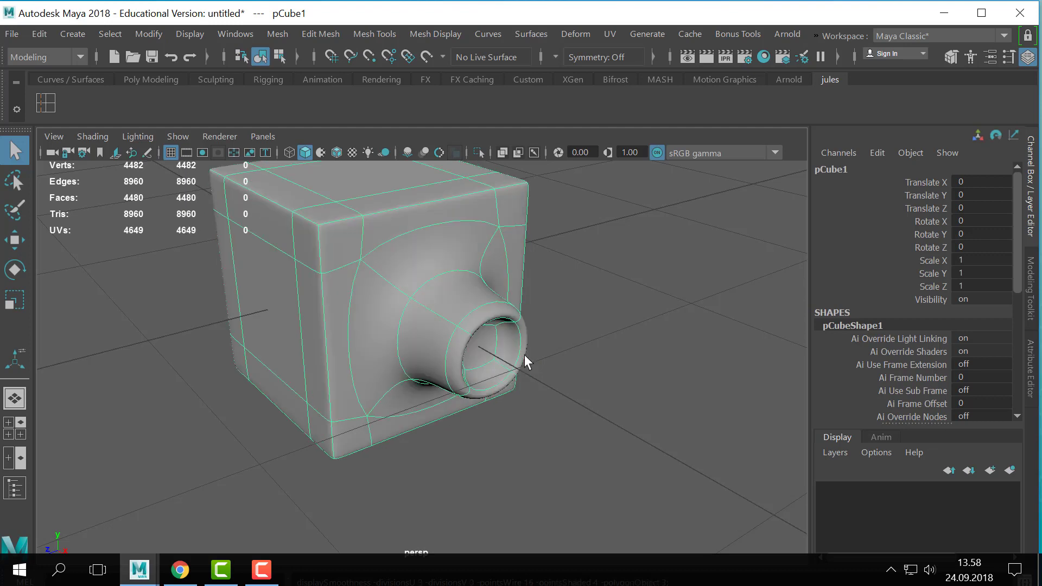
alt+drag(524, 354, 565, 321)
key(1)
key(3)
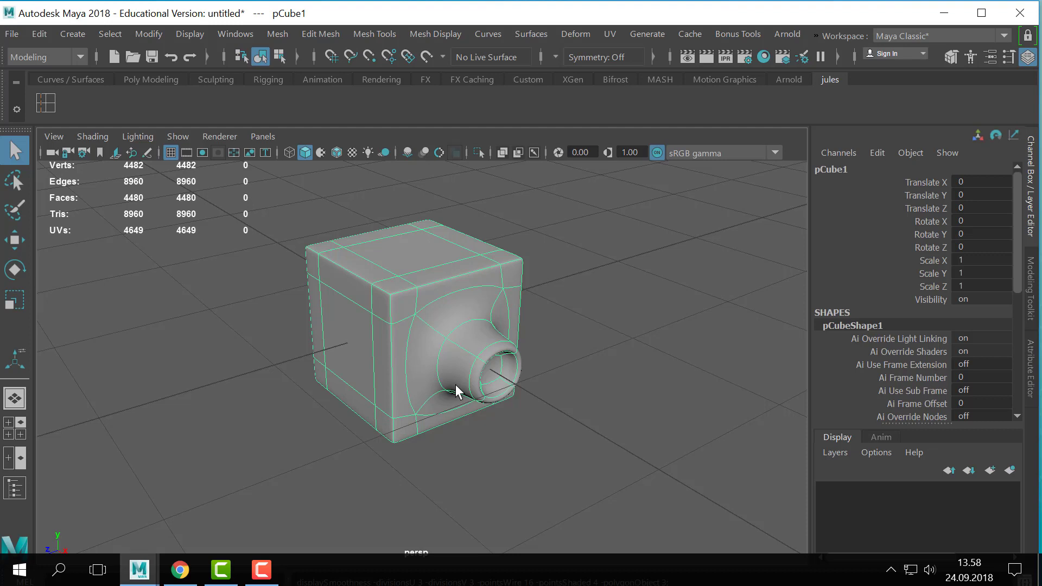
key(1)
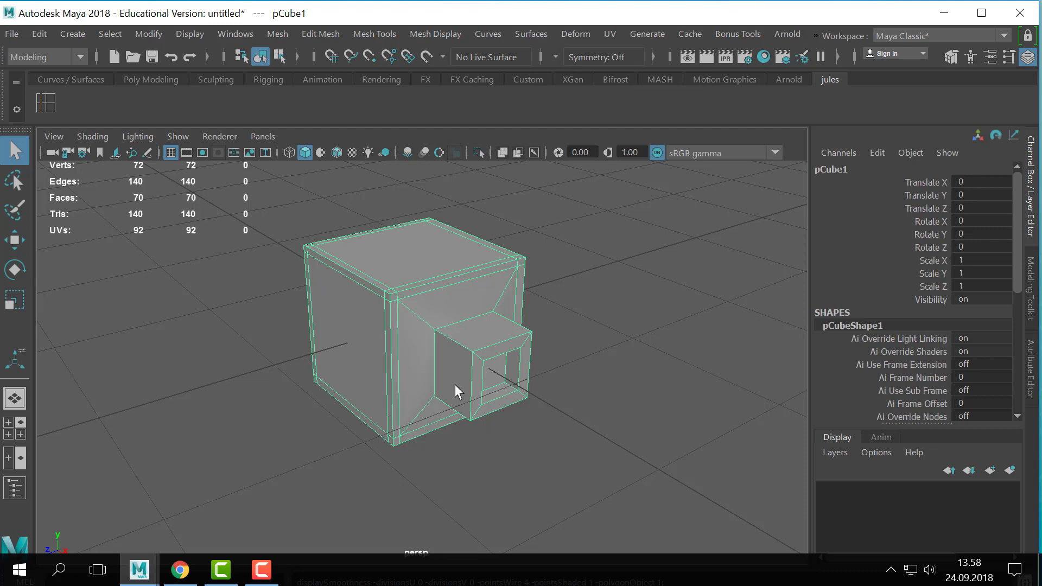
- Duplicate the extruded cube and move the copy away from the original along Z to about -2.472
alt+drag(449, 356, 455, 353)
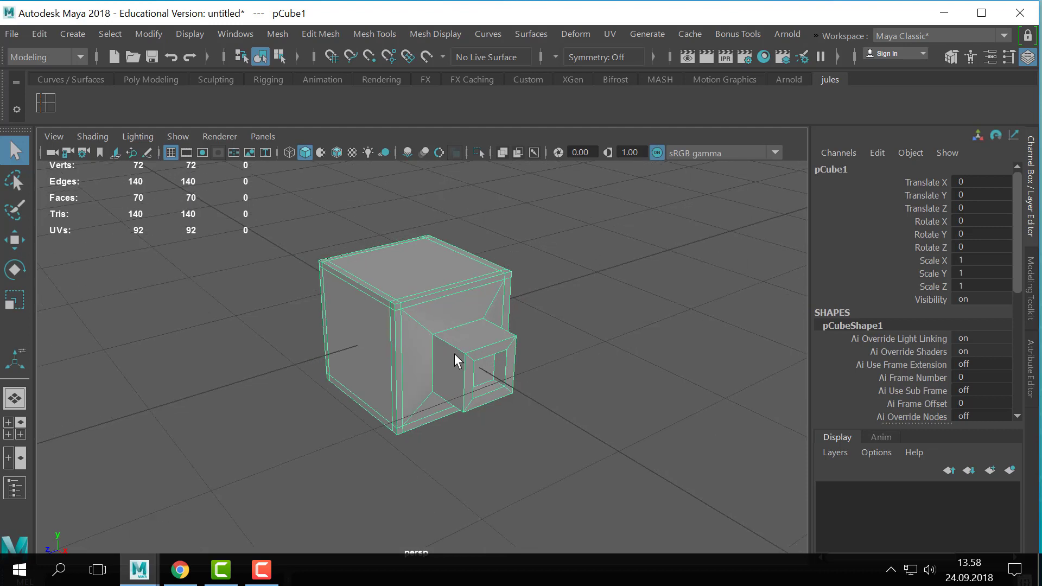
key(ctrl+d)
key(w)
alt+middle_drag(464, 355, 430, 354)
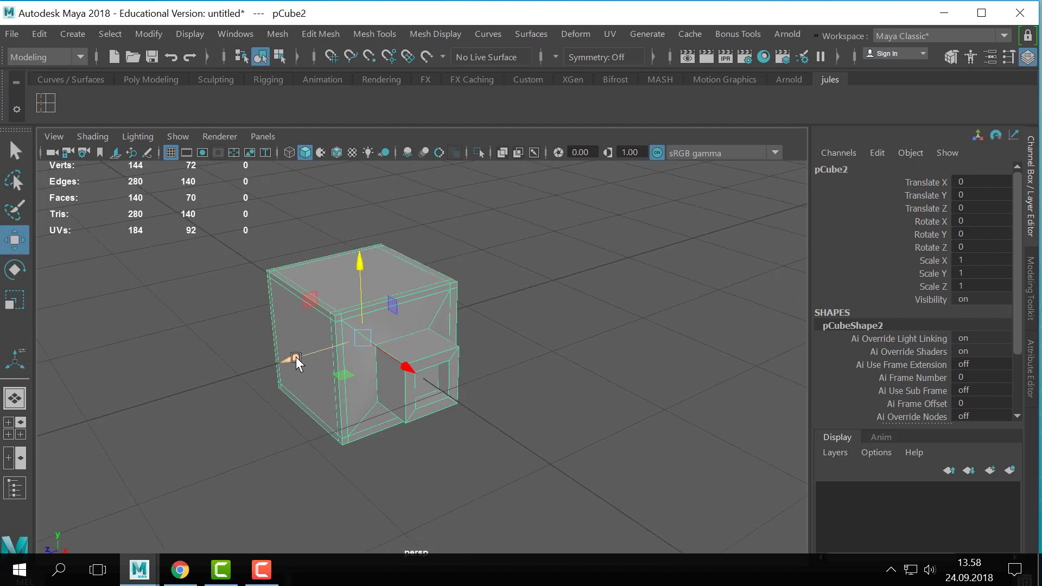
drag(296, 361, 519, 274)
scroll(521, 347, down, 2)
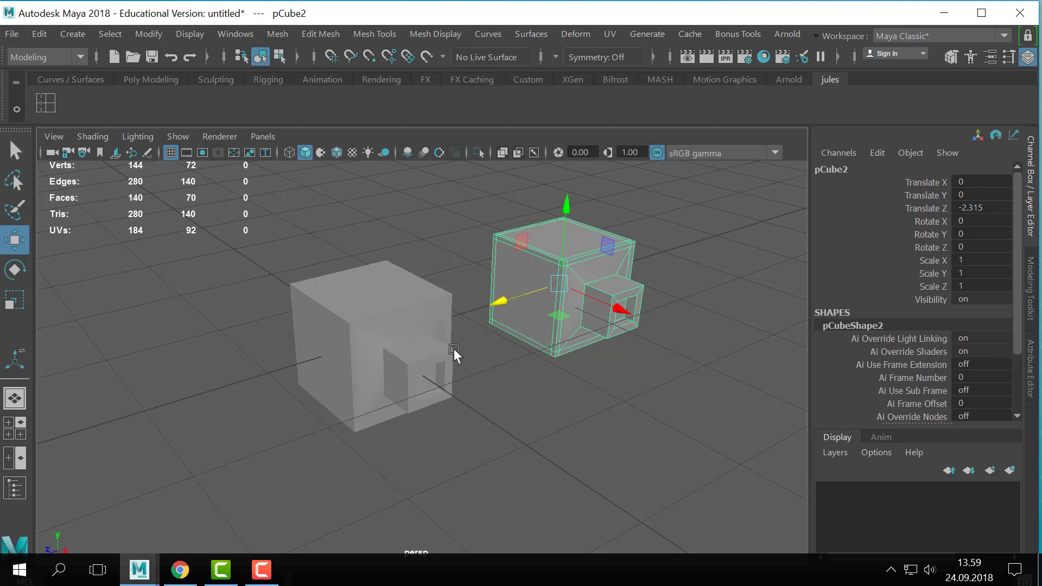
click(523, 423)
click(601, 298)
click(598, 367)
click(564, 278)
drag(499, 302, 512, 302)
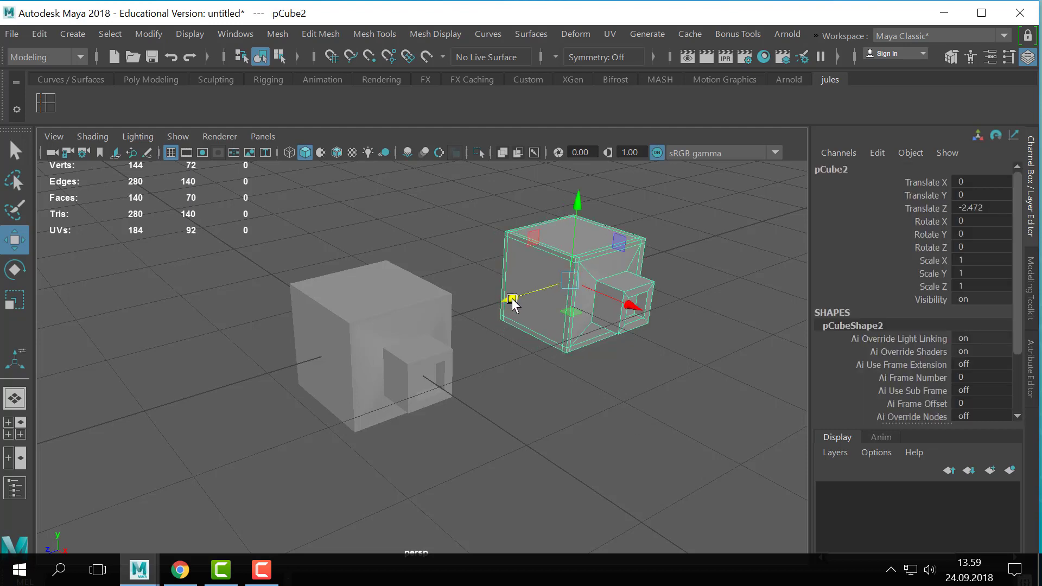
- Add shelf shortcuts for deleting history and freezing transformations, keeping the original cube selected
click(434, 354)
key(f)
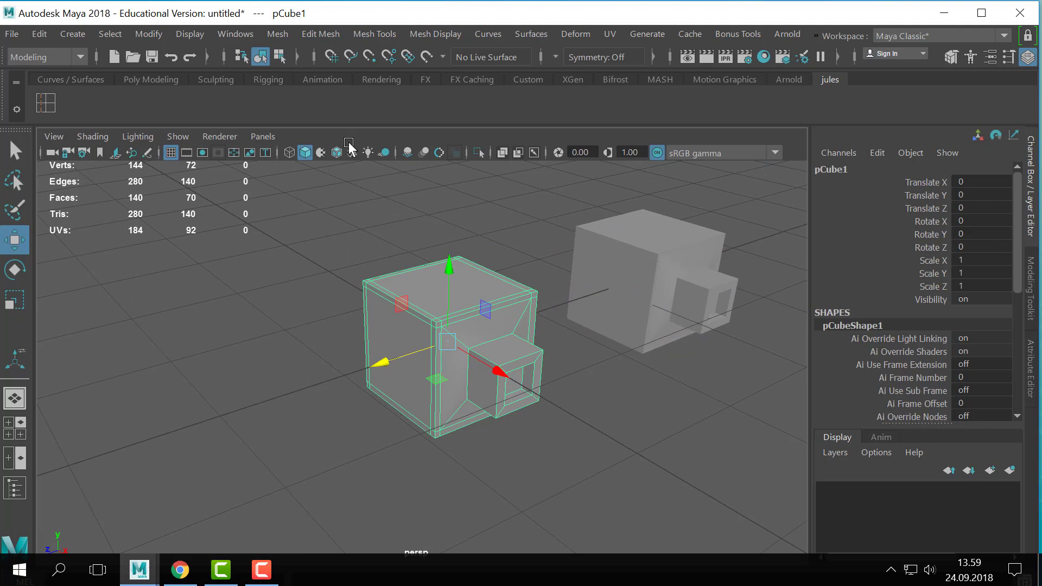
click(276, 33)
mouse_move(47, 30)
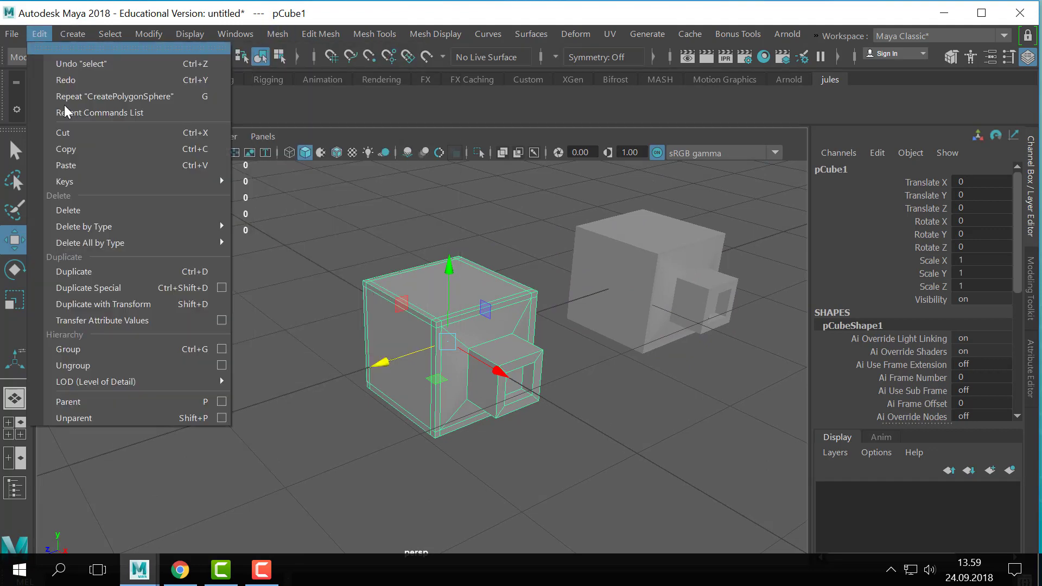
mouse_move(124, 33)
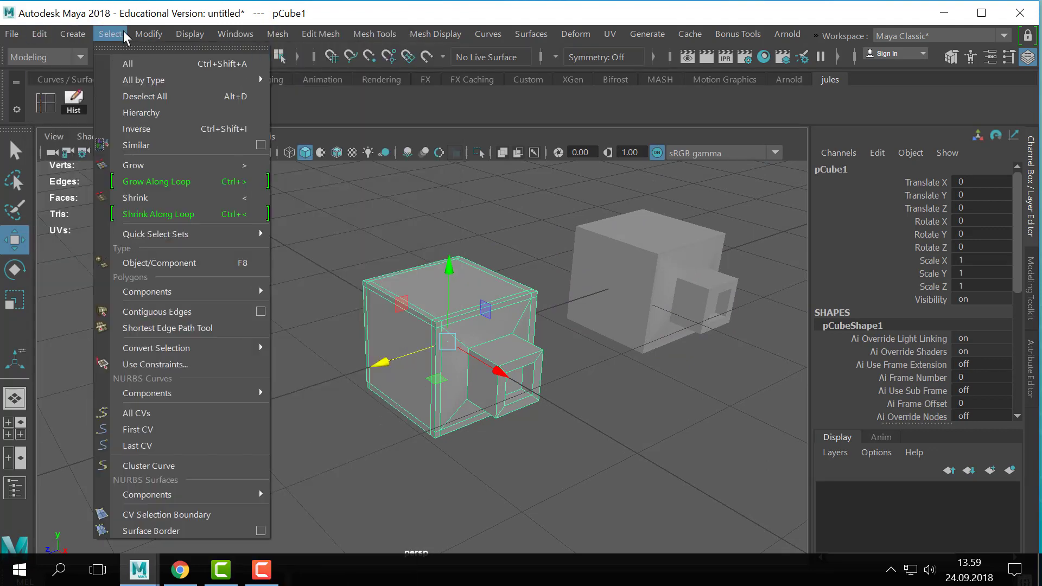
ctrl+shift+click(187, 109)
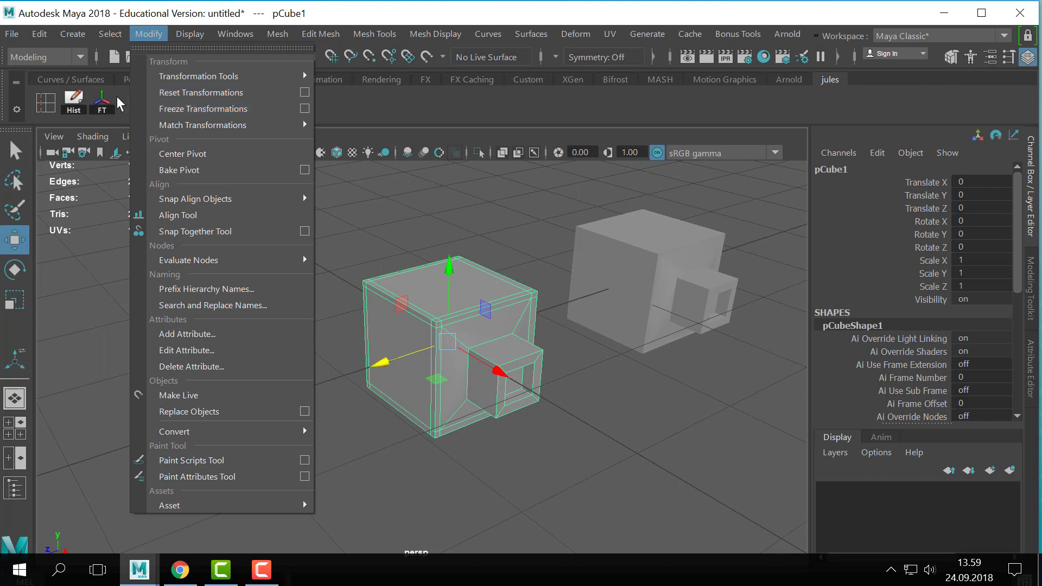
click(101, 103)
click(320, 282)
click(417, 354)
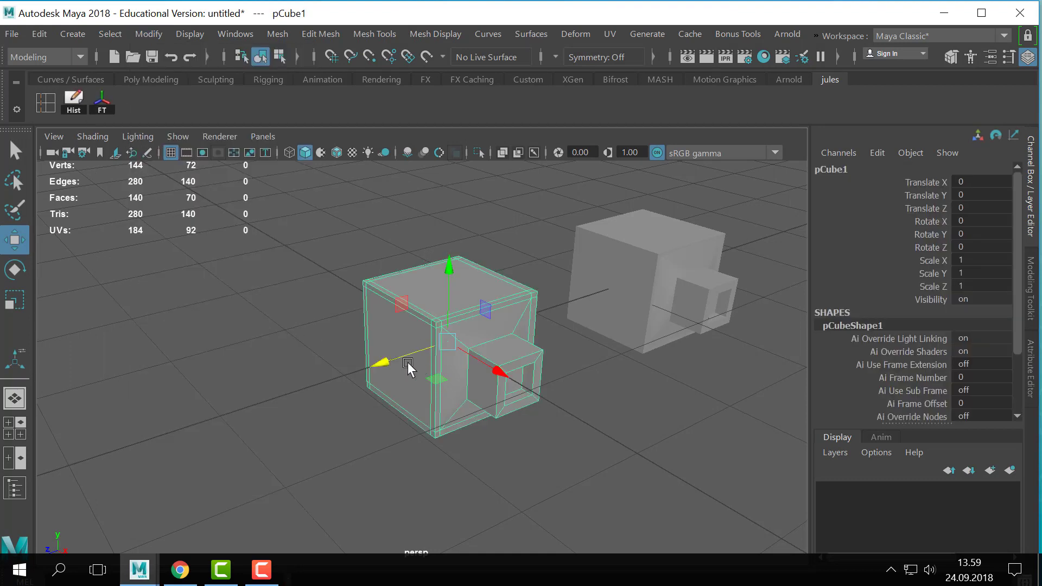
- Try the Smooth command with 6 divisions on the original cube and undo it
alt+right_drag(395, 387, 566, 391)
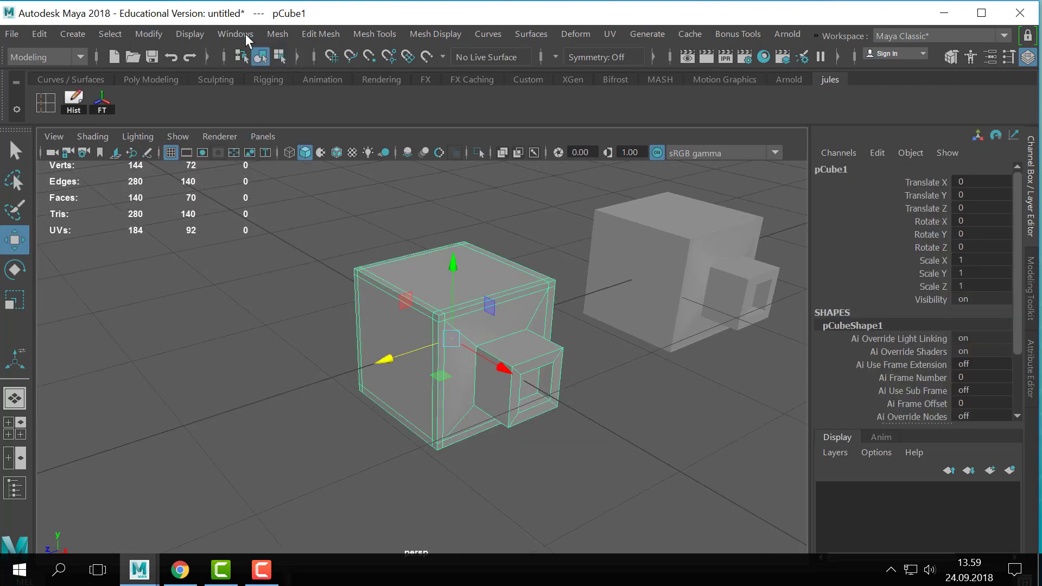
click(277, 33)
click(324, 186)
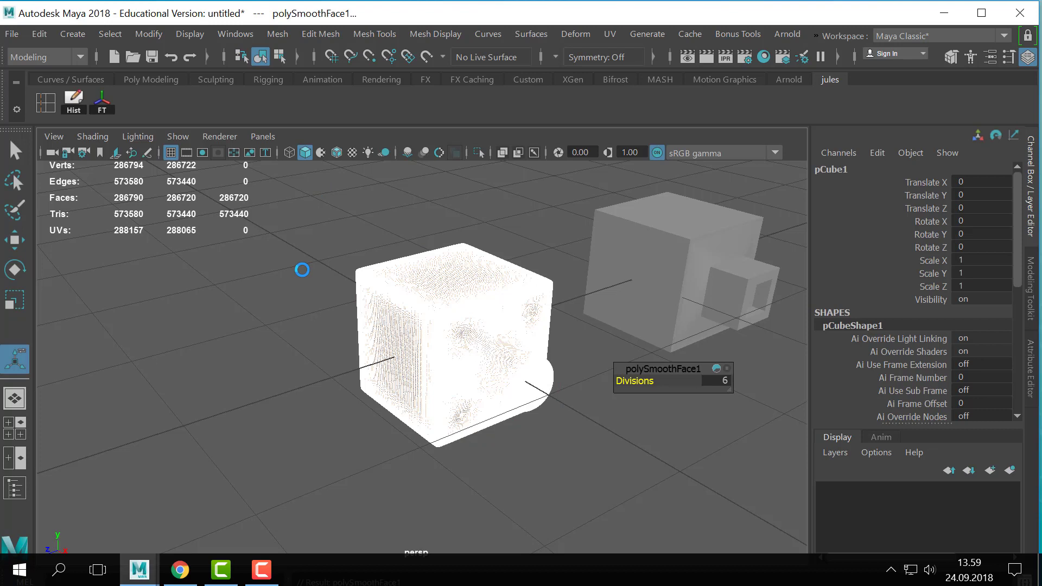
key(ctrl+z)
- Smooth the original cube's mesh with a division level of 1 and return to object mode with it selected
click(288, 31)
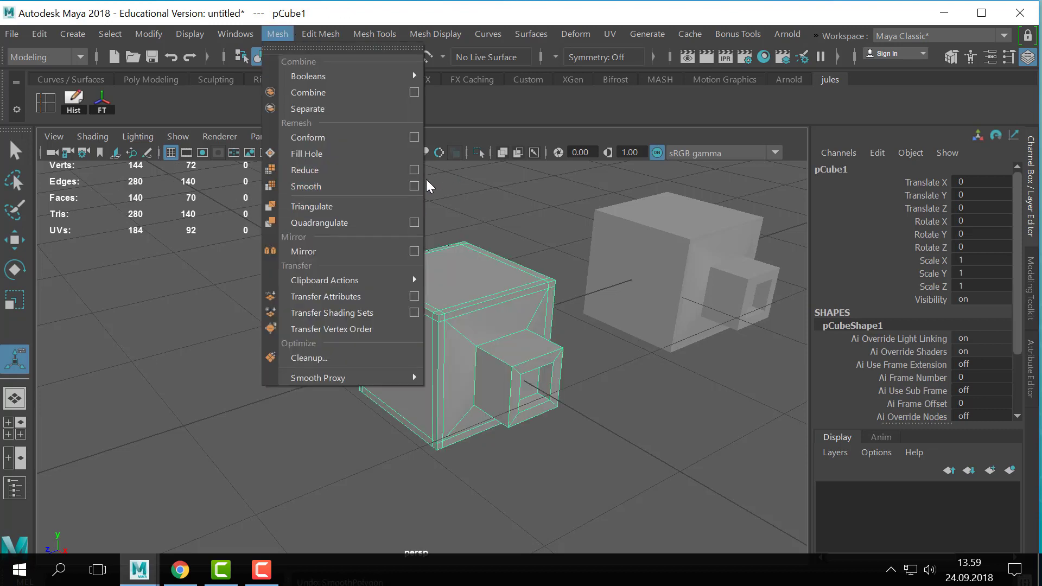
click(412, 183)
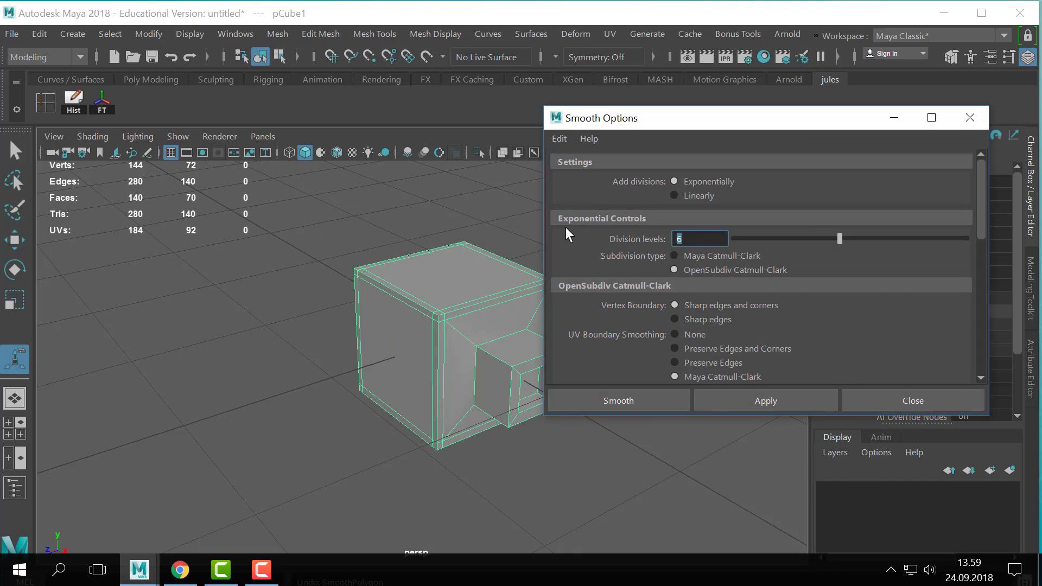
click(751, 396)
click(851, 399)
alt+middle_drag(500, 336, 455, 331)
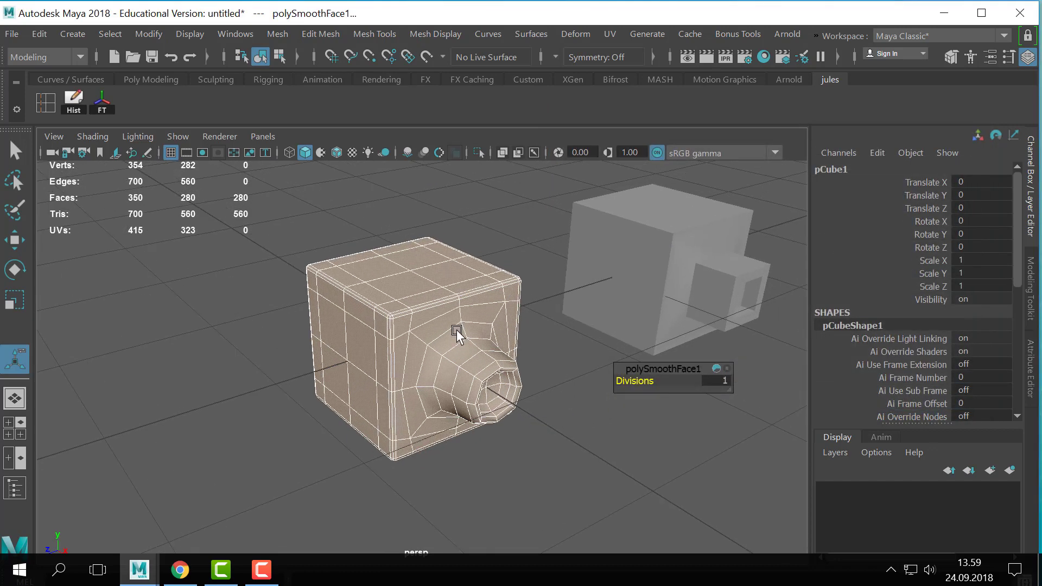
key(q)
right_drag(449, 323, 562, 54)
click(512, 261)
click(432, 346)
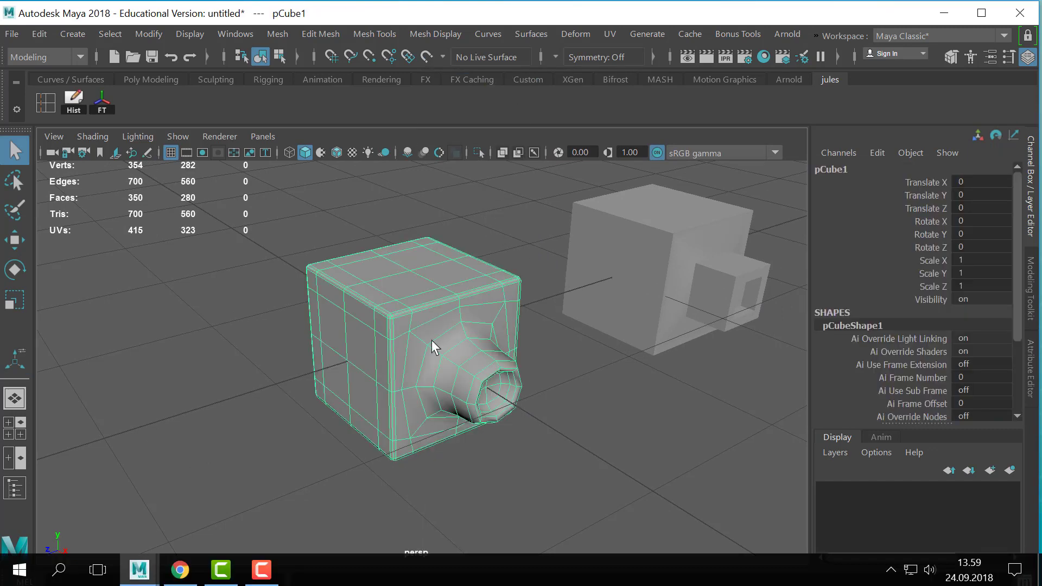
- Turn on smooth mesh preview for both cubes, compare their rounded protrusions unselected, and select the original cube
alt+drag(433, 346, 425, 324)
click(562, 269)
alt+drag(561, 268, 451, 271)
click(323, 346)
shift+click(536, 321)
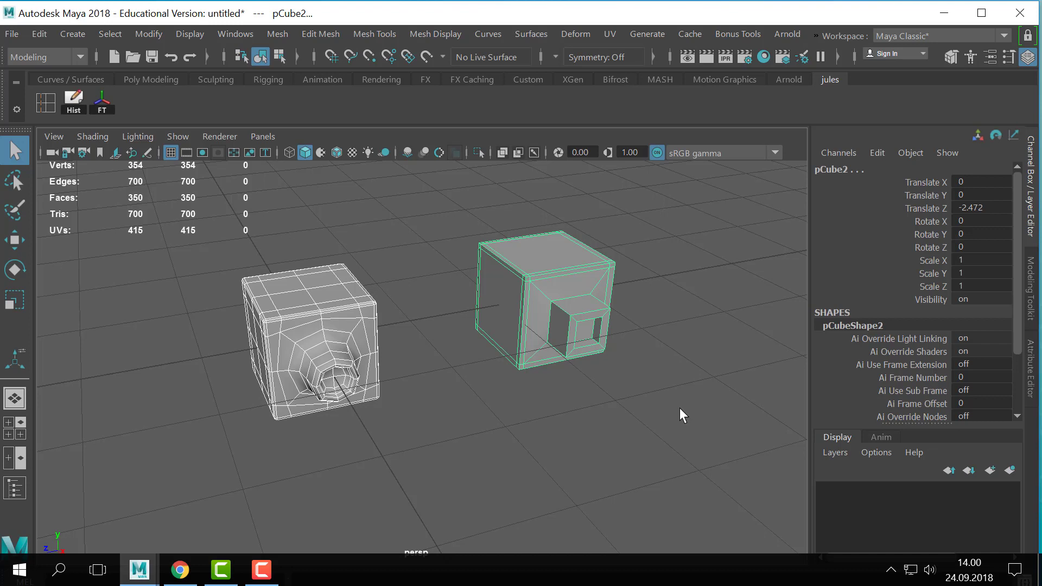
key(3)
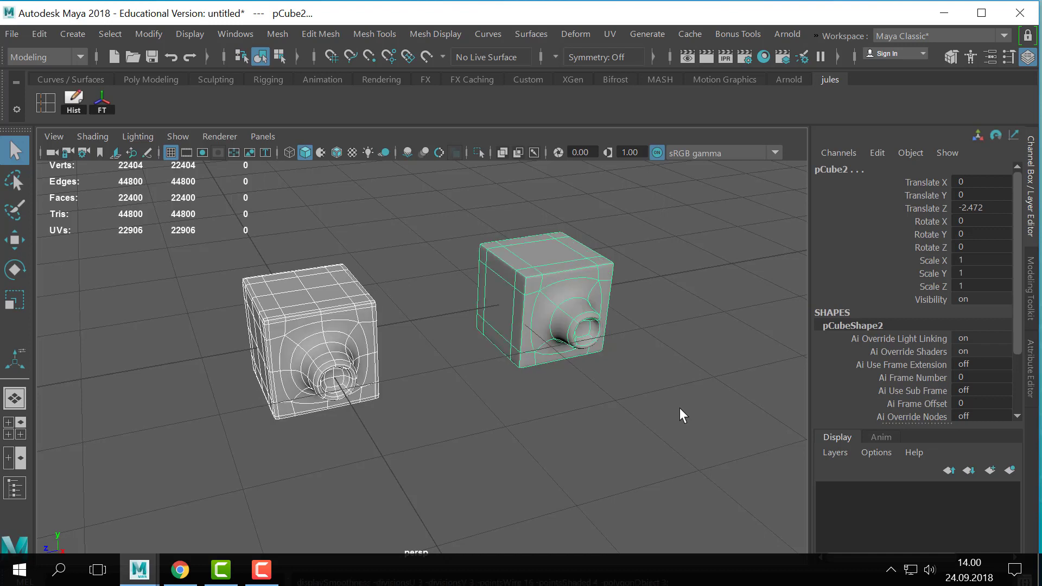
click(680, 410)
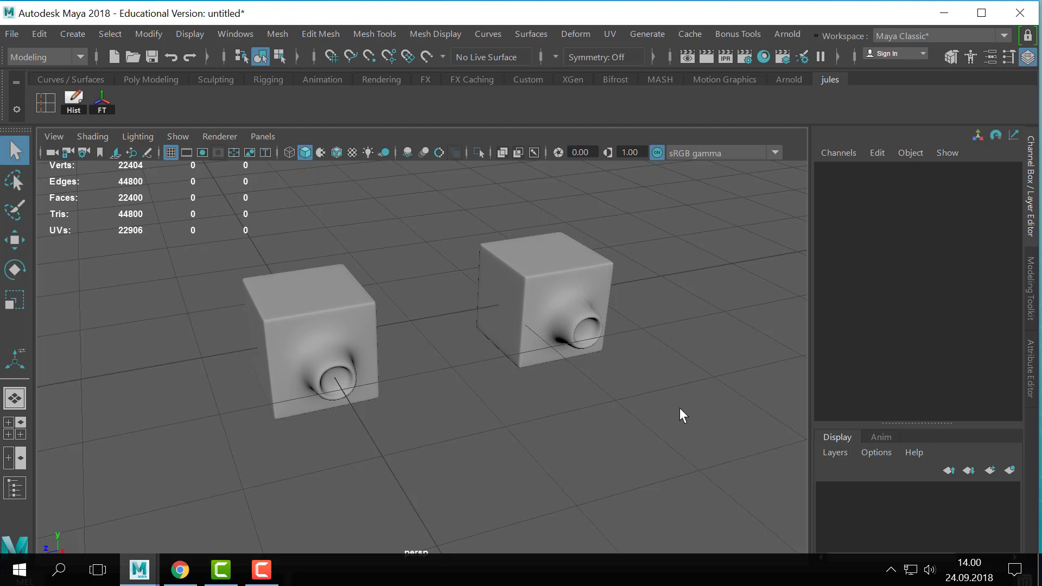
click(316, 365)
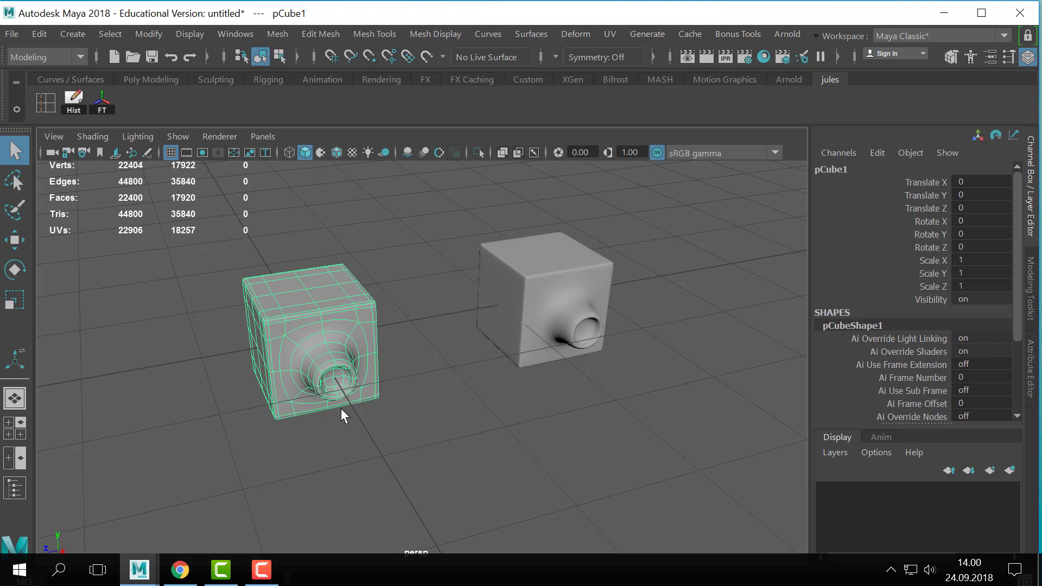
- Examine the second cube's coarse wireframe under smooth mesh preview, and compare both rounded protrusions with nothing selected
click(557, 337)
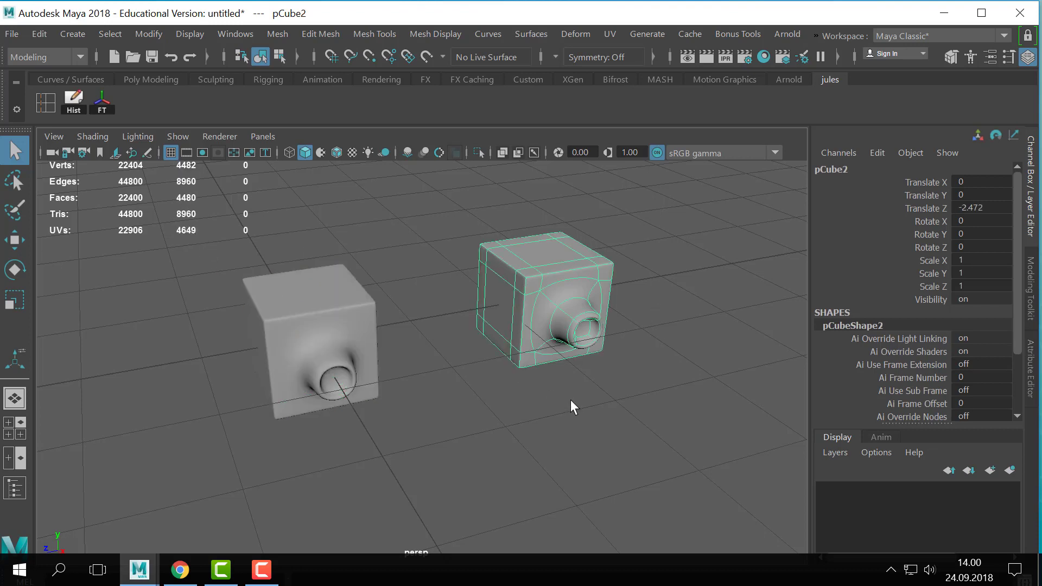
click(569, 398)
click(577, 320)
alt+drag(405, 253, 532, 234)
click(588, 251)
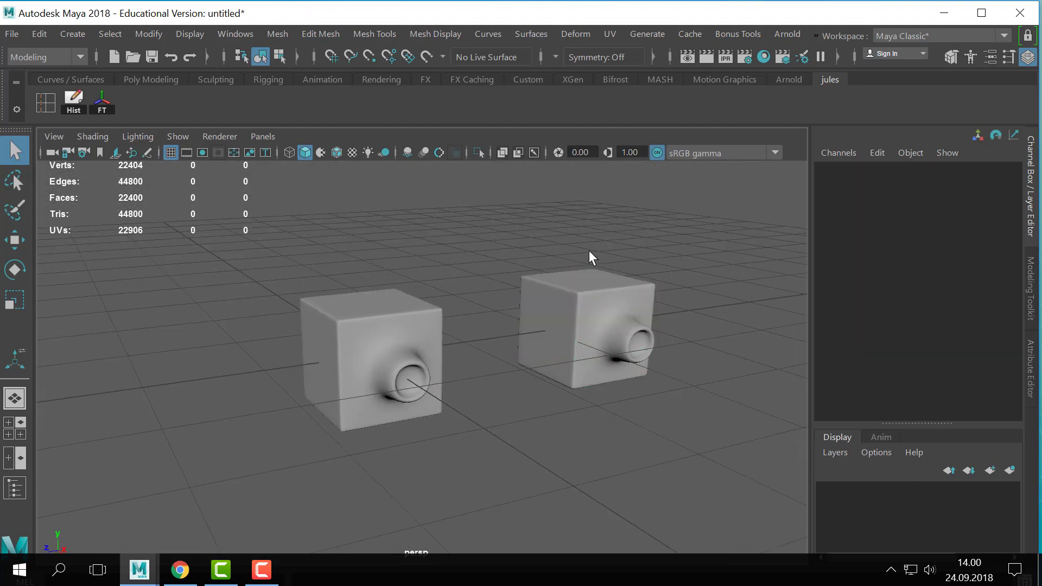
- Create a polygon cube and move it to about 6.24 on X, in front of the existing cubes
alt+drag(588, 251, 509, 238)
scroll(617, 254, down, 3)
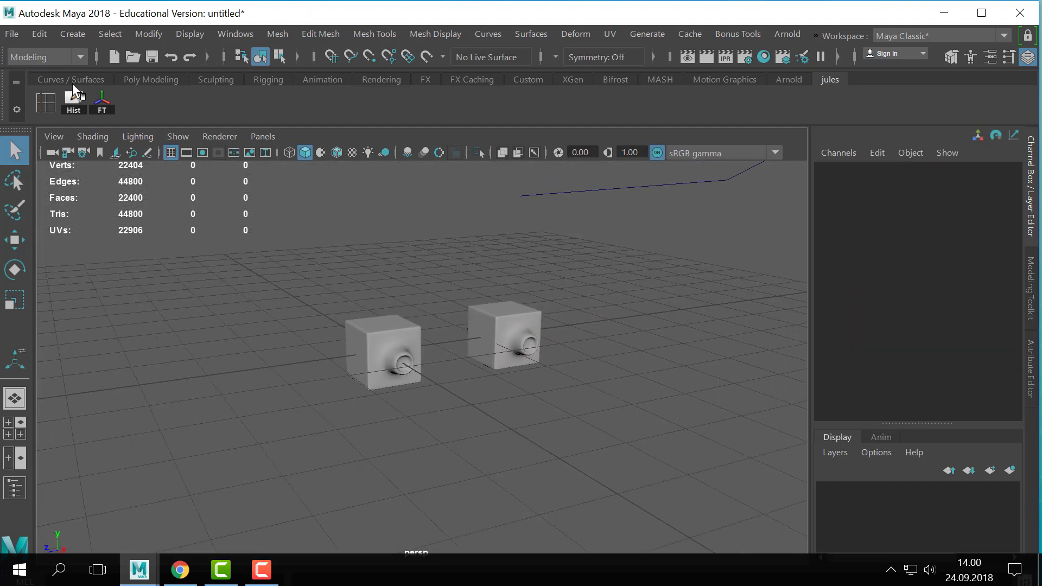
click(81, 35)
mouse_move(124, 89)
click(282, 121)
scroll(457, 409, down, 2)
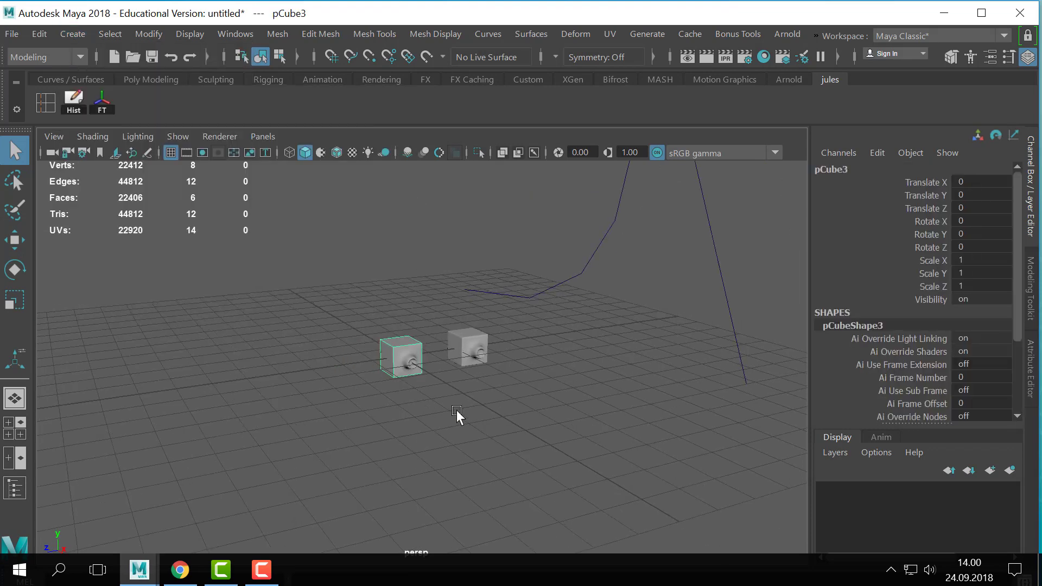
key(w)
drag(443, 383, 544, 441)
alt+middle_drag(545, 441, 289, 343)
alt+right_drag(289, 343, 450, 387)
mouse_move(543, 376)
alt+middle_down()
mouse_move(500, 378)
mouse_move(527, 373)
alt+middle_up()
- Duplicate the plain cube and move the copy to about -2.23 on Z
key(ctrl+d)
drag(295, 391, 453, 368)
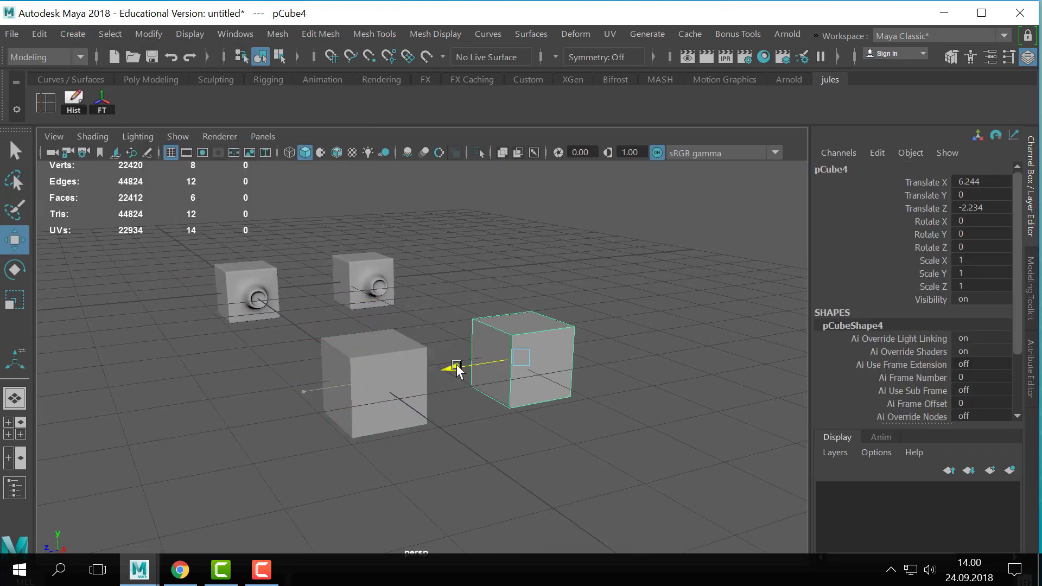
- Apply the Smooth command with 1 division to the duplicated plain cube
click(190, 33)
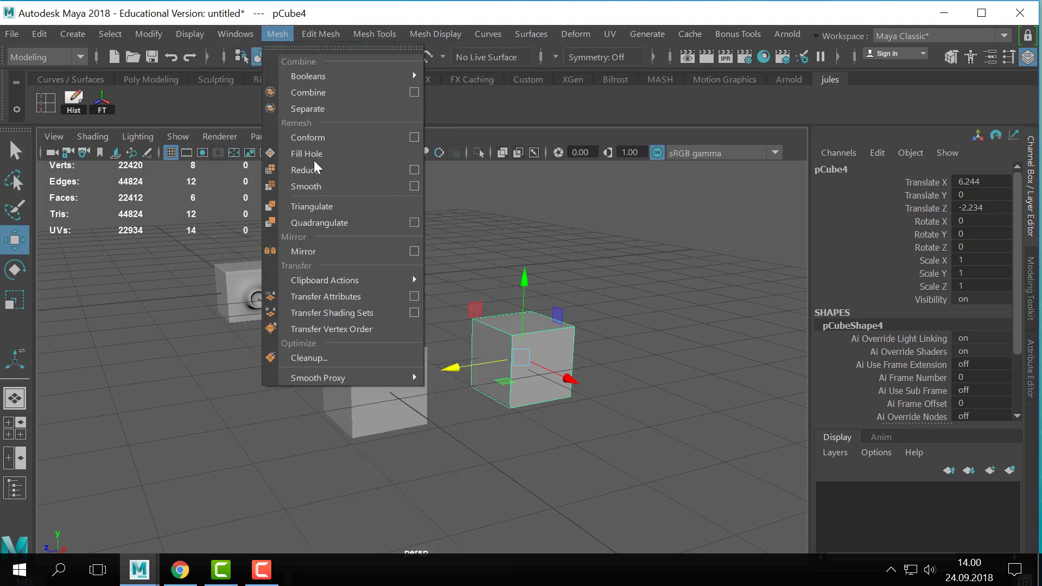
click(312, 186)
click(537, 404)
drag(537, 404, 524, 408)
alt+middle_drag(490, 413, 529, 400)
alt+drag(530, 400, 552, 409)
alt+middle_drag(552, 408, 473, 377)
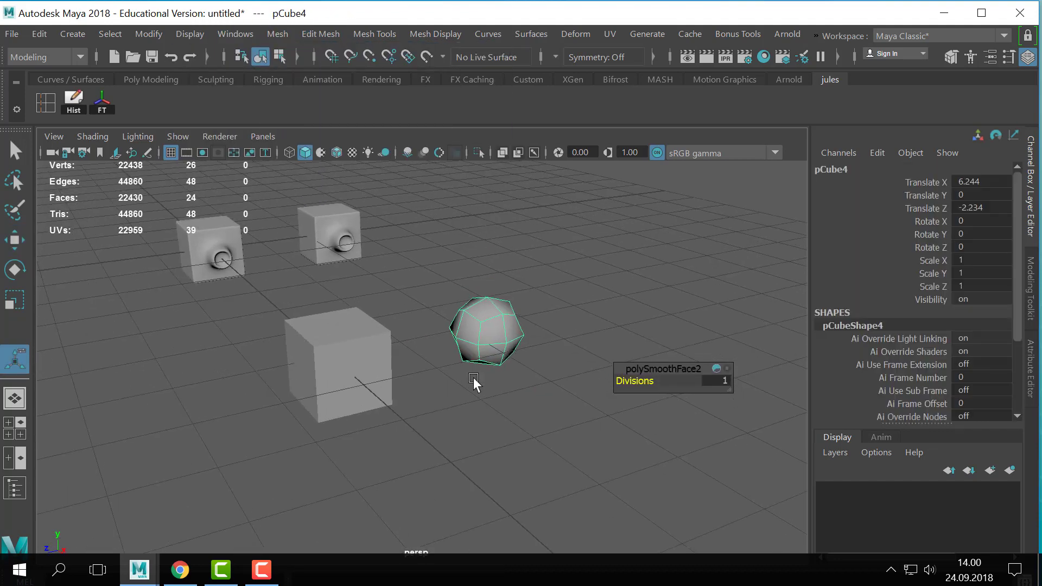
alt+right_drag(473, 376, 517, 395)
alt+middle_drag(517, 395, 523, 388)
- Toggle smooth mesh preview on and off for the plain cube and its smoothed copy to compare their roundness
click(318, 447)
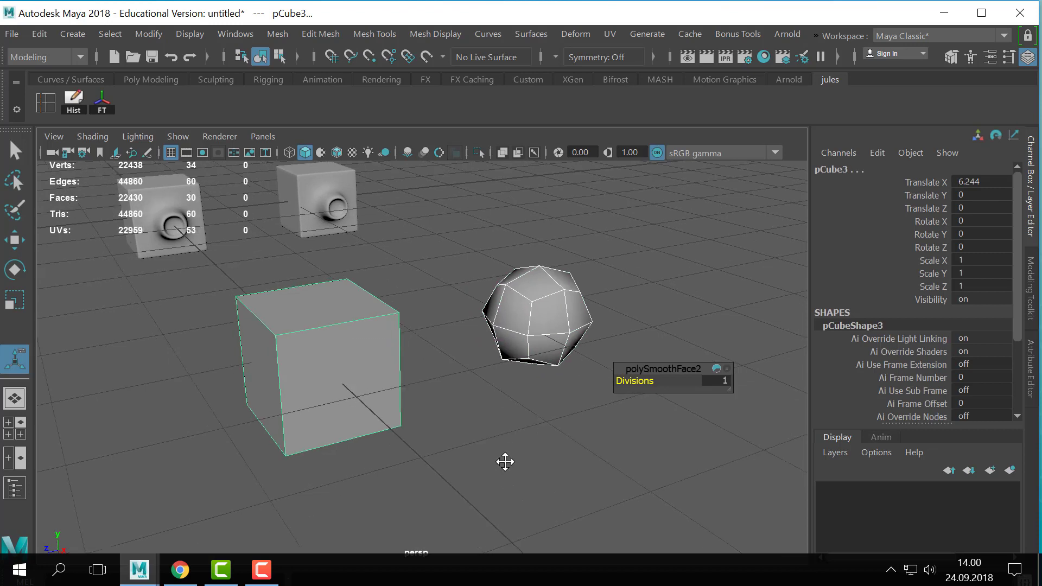
key(3)
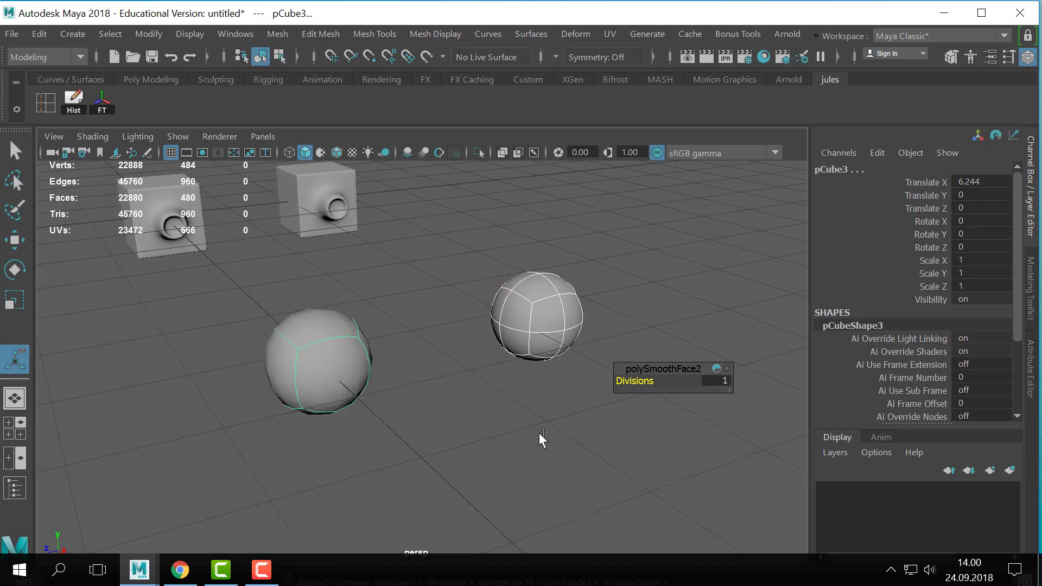
click(415, 473)
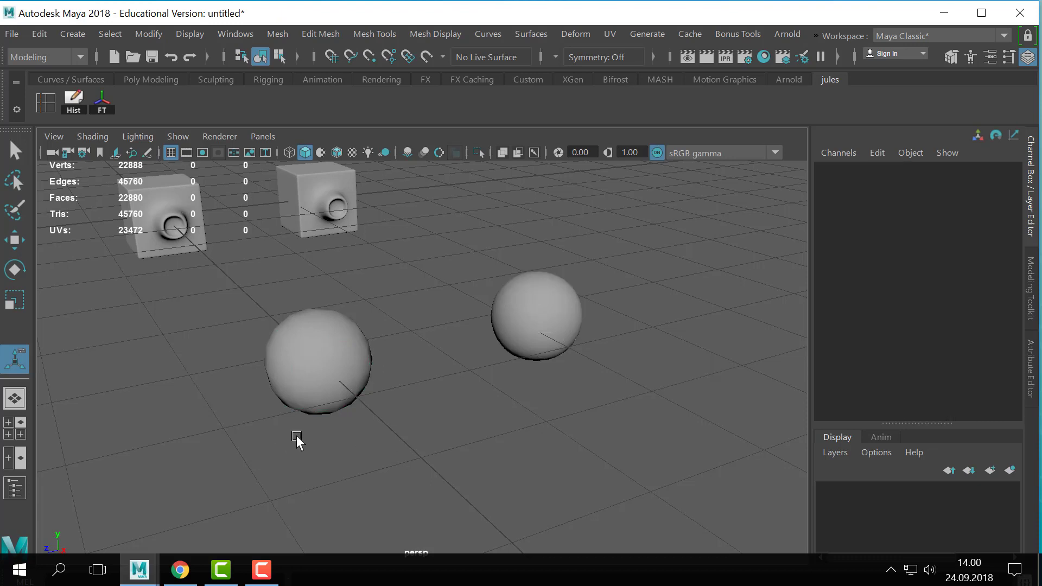
drag(283, 319, 633, 443)
key(1)
key(3)
key(1)
key(3)
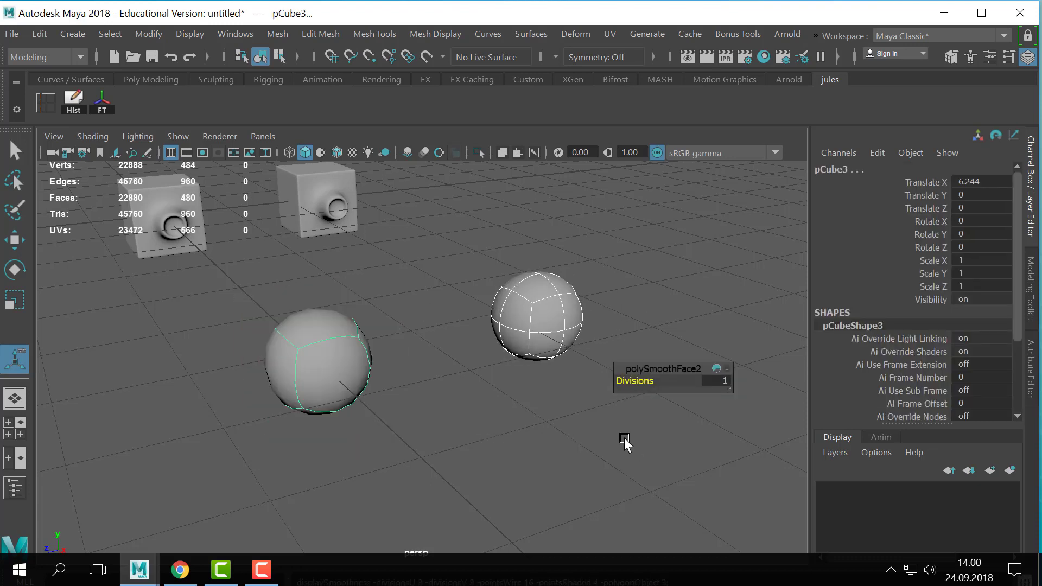
key(1)
key(3)
- Turn off smooth mesh preview for the plain cube and its smoothed copy, leaving only the plain cube selected
click(415, 399)
click(358, 358)
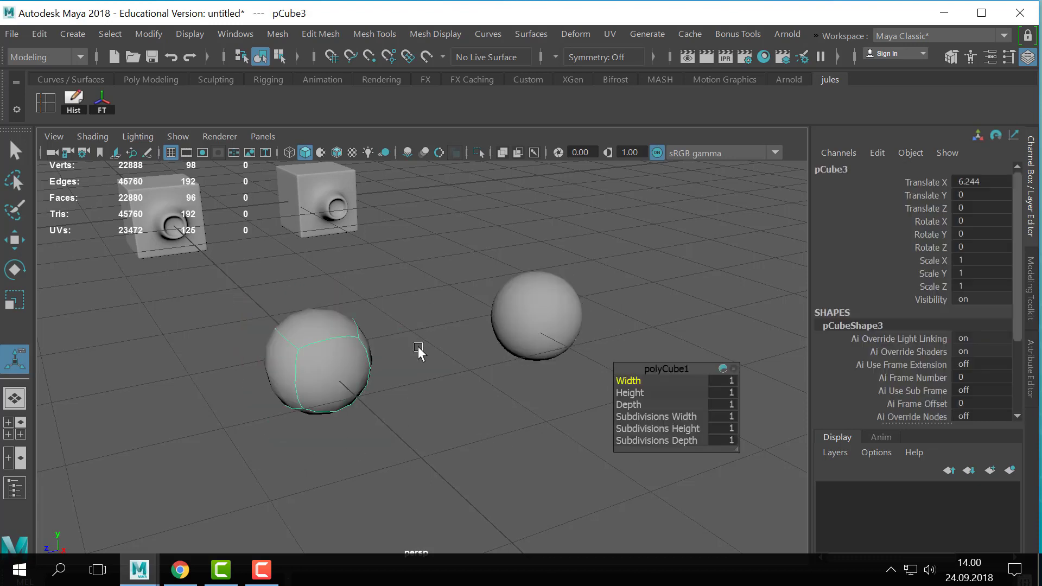
shift+click(565, 281)
key(1)
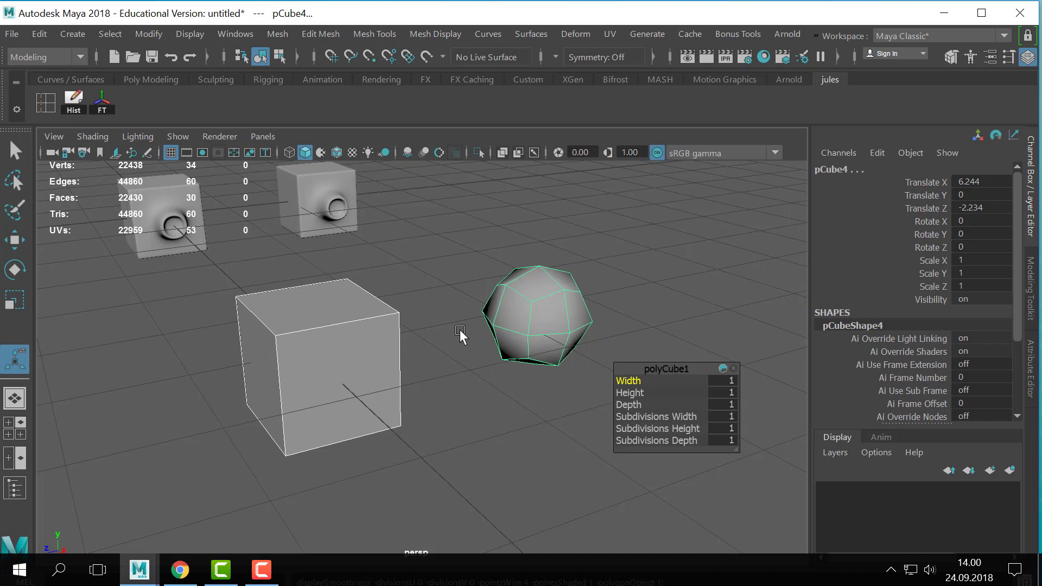
click(424, 348)
click(355, 405)
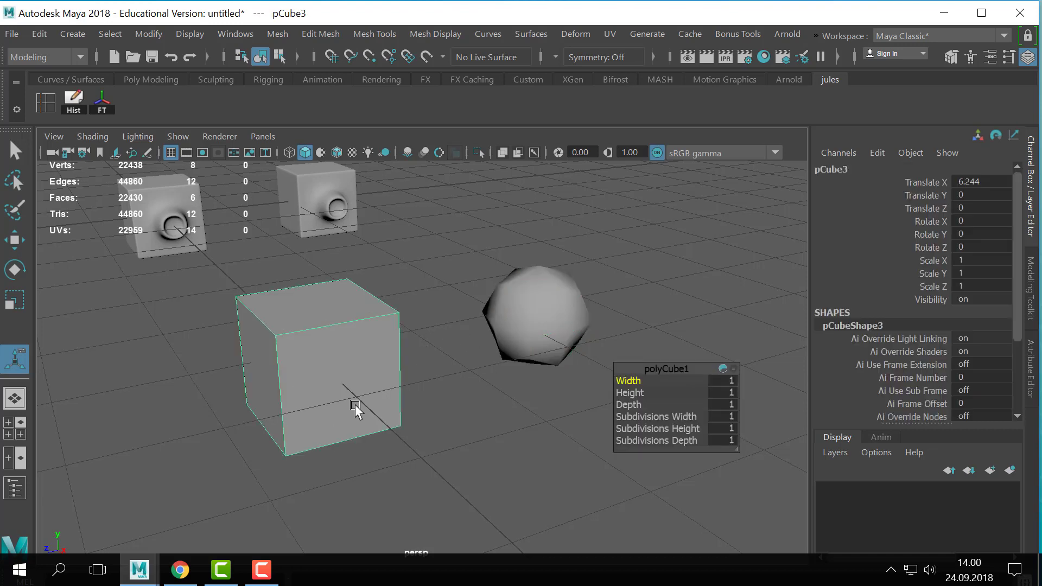
- Turn off smooth mesh preview for the second cube with the protrusion and inspect its low-poly mesh up close
alt+middle_drag(323, 390, 389, 383)
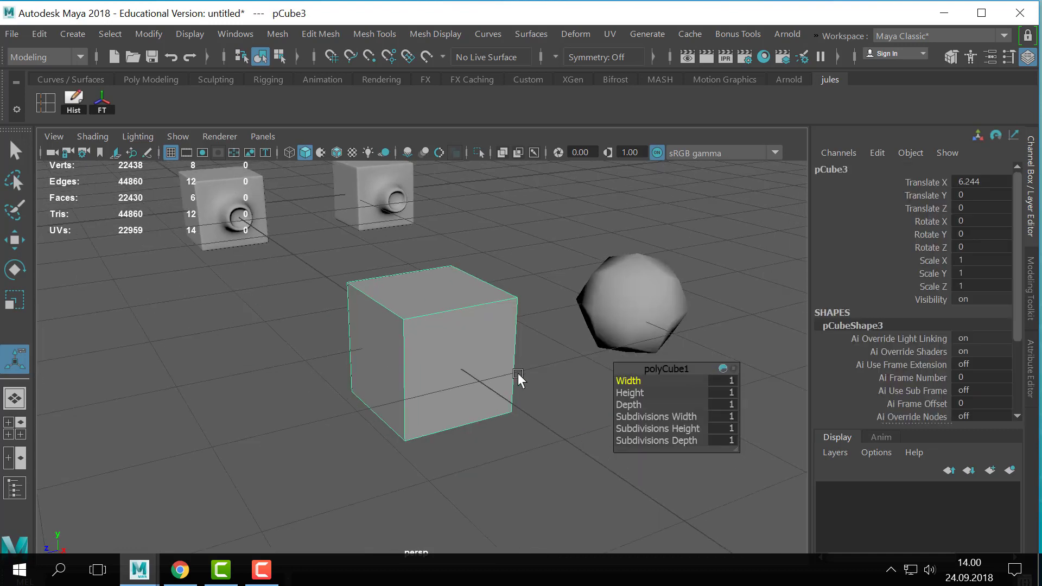
alt+middle_drag(415, 251, 425, 307)
click(411, 289)
key(1)
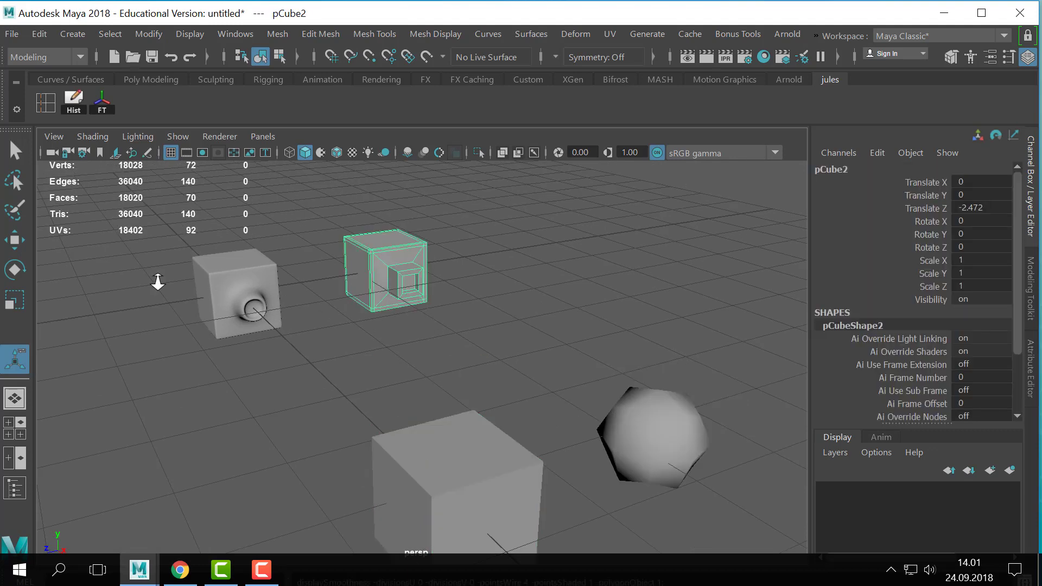
alt+right_drag(157, 281, 473, 296)
alt+middle_drag(474, 296, 565, 409)
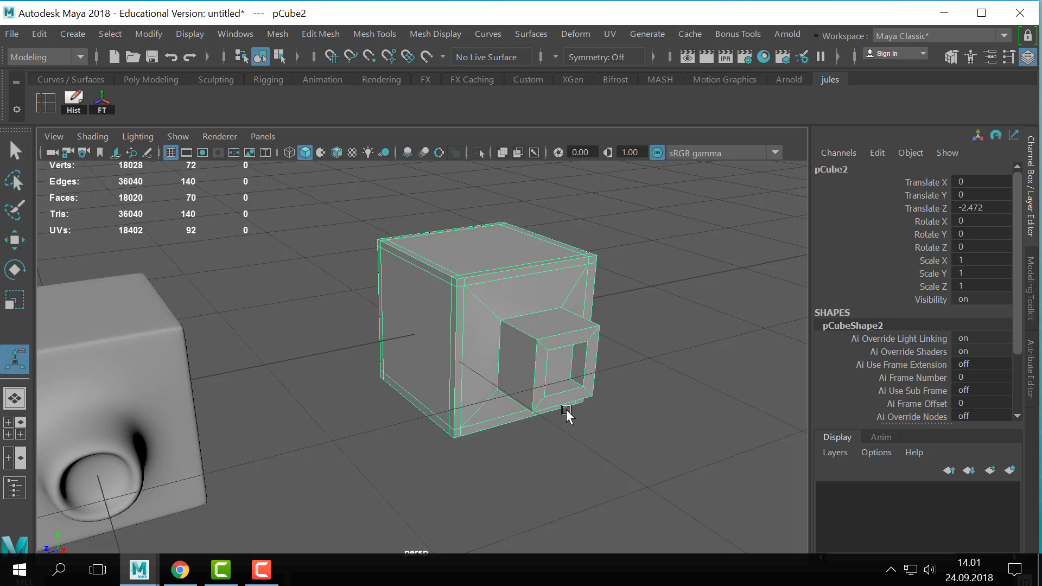
- Turn off smooth mesh preview for the original cube, toggling it once more to compare with the real subdivisions
scroll(610, 404, down, 2)
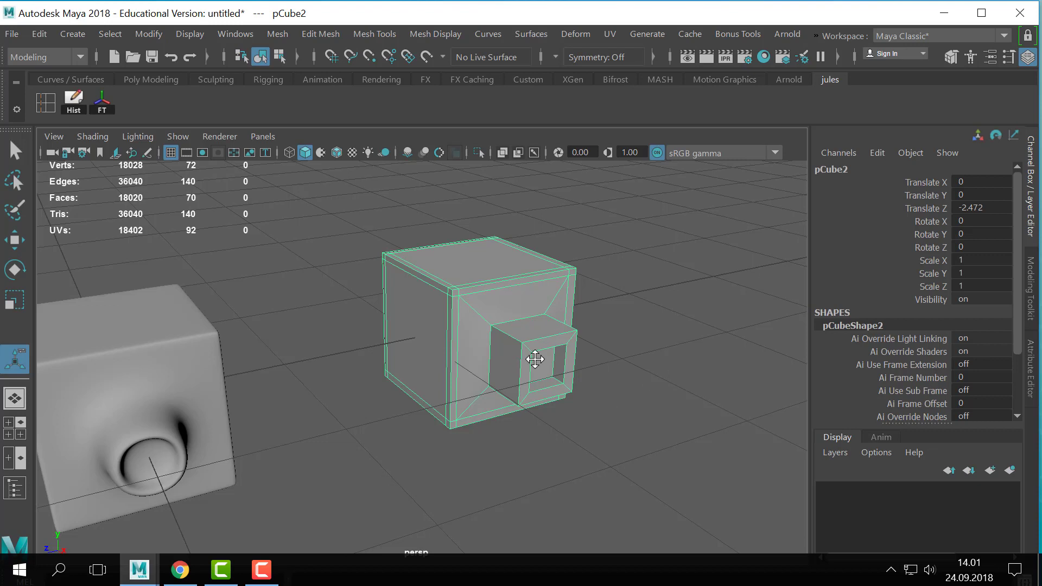
alt+middle_drag(535, 359, 672, 352)
click(327, 376)
alt+drag(366, 399, 525, 351)
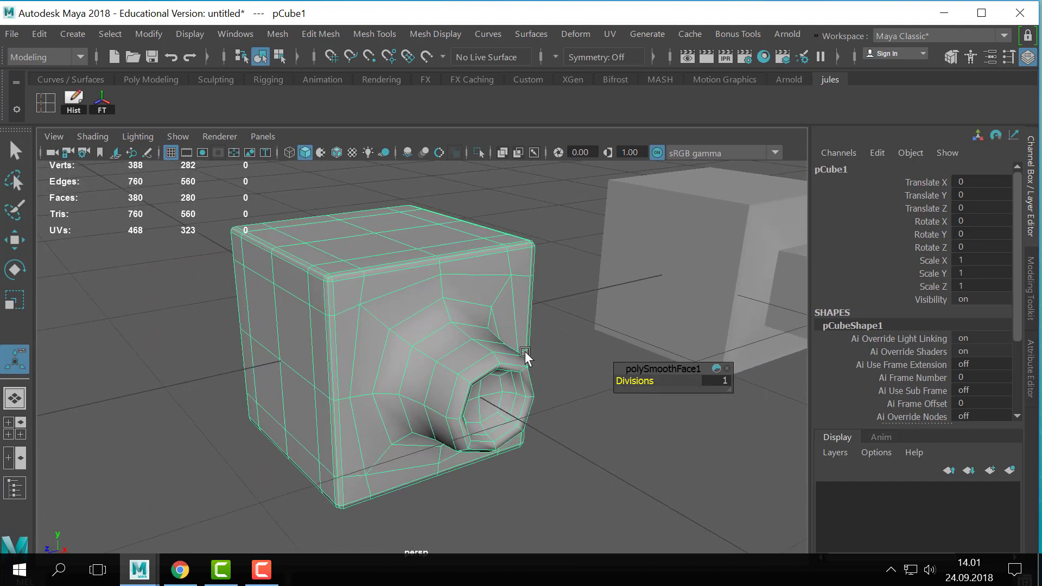
alt+drag(541, 362, 551, 363)
key(3)
key(1)
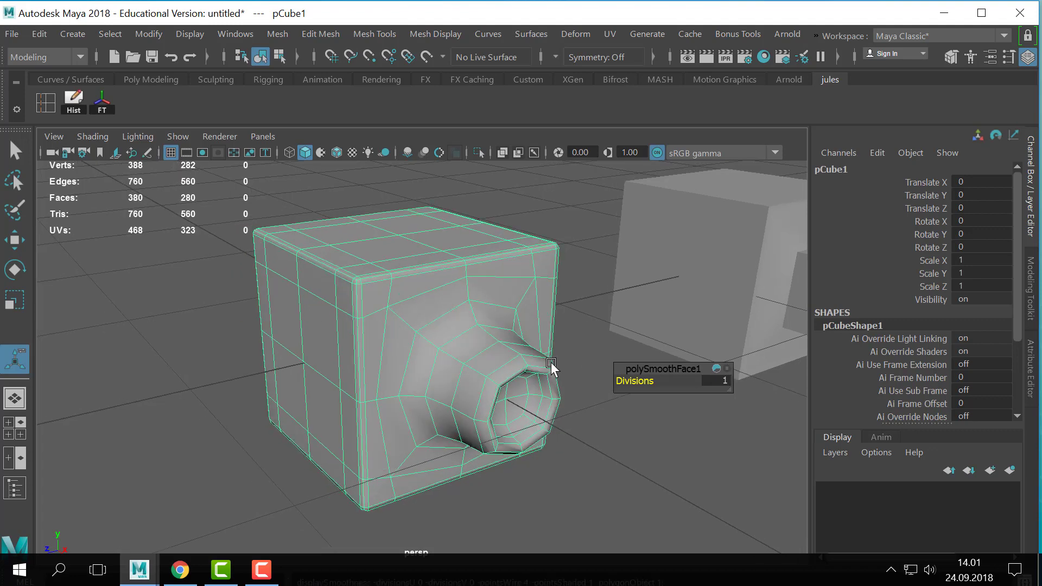
- Compare the original cube's subdivided mesh with the second cube's low-poly mesh, briefly toggling the second cube's smooth preview
alt+drag(552, 362, 660, 374)
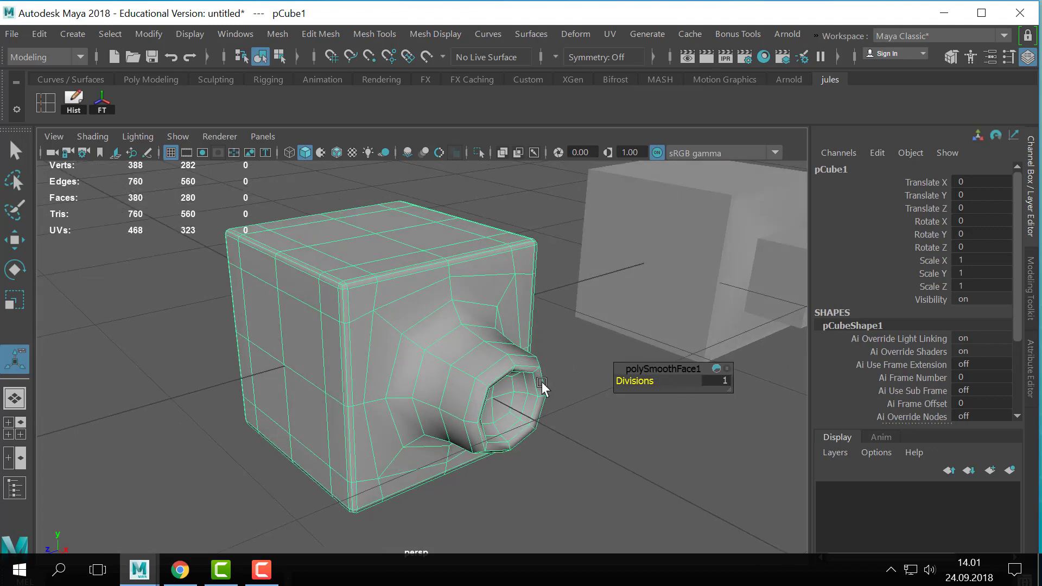
scroll(454, 356, down, 3)
right_drag(453, 356, 544, 27)
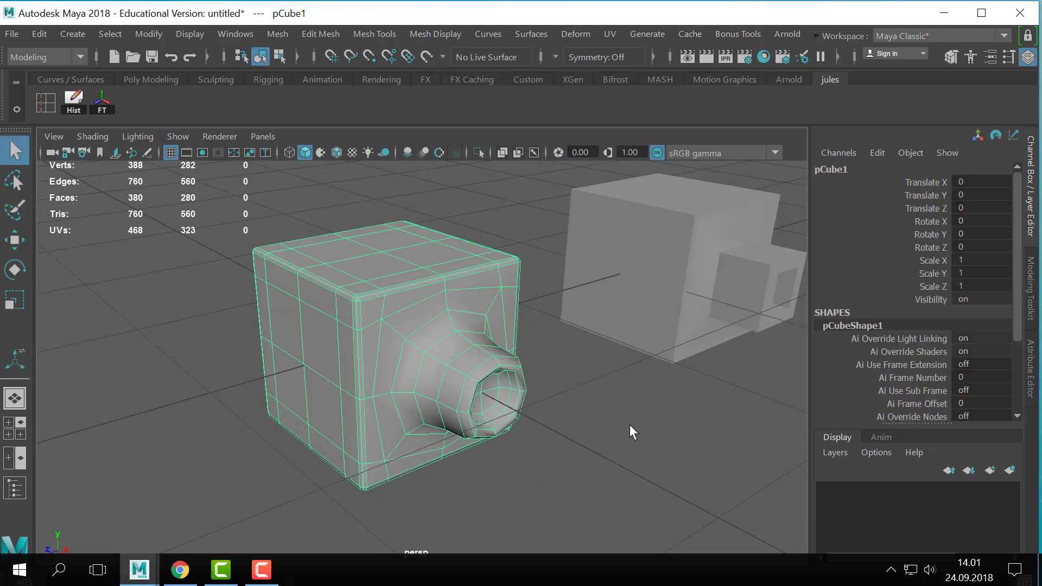
alt+drag(630, 424, 602, 412)
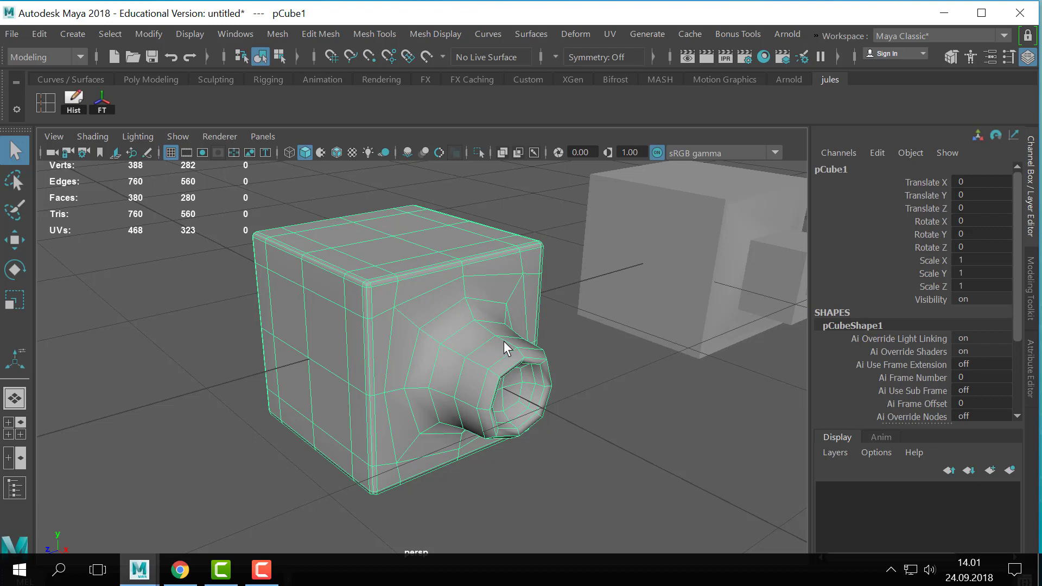
click(759, 286)
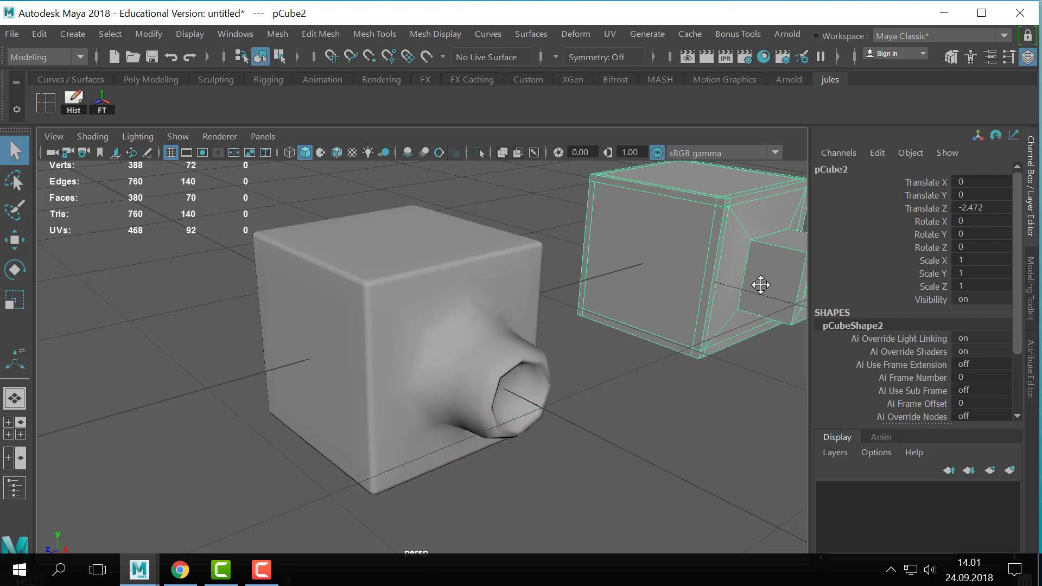
scroll(760, 286, down, 1)
alt+middle_drag(760, 286, 607, 313)
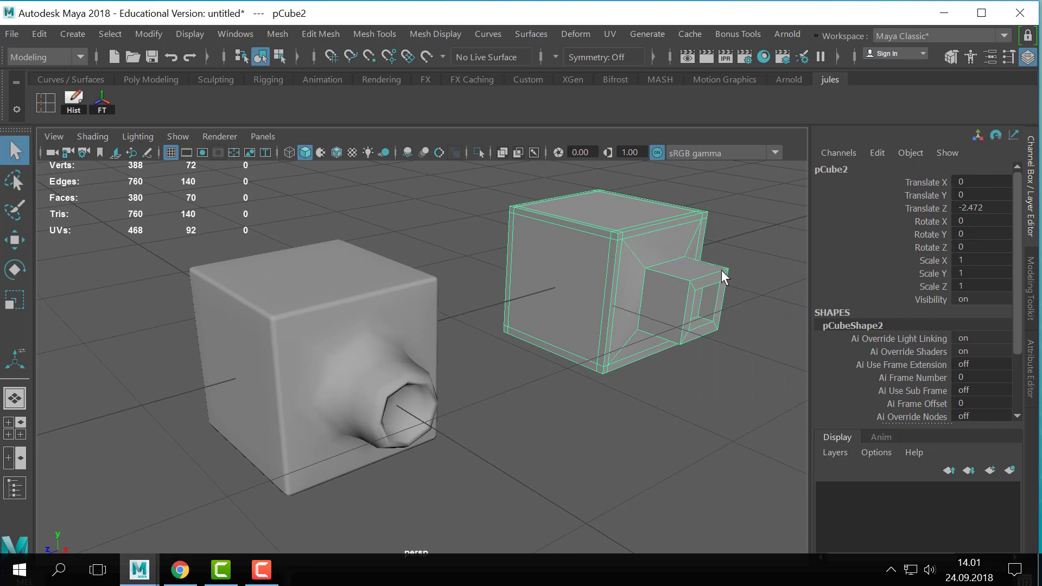
key(3)
key(1)
alt+drag(409, 361, 428, 356)
click(365, 377)
alt+drag(365, 377, 471, 367)
click(635, 218)
click(608, 306)
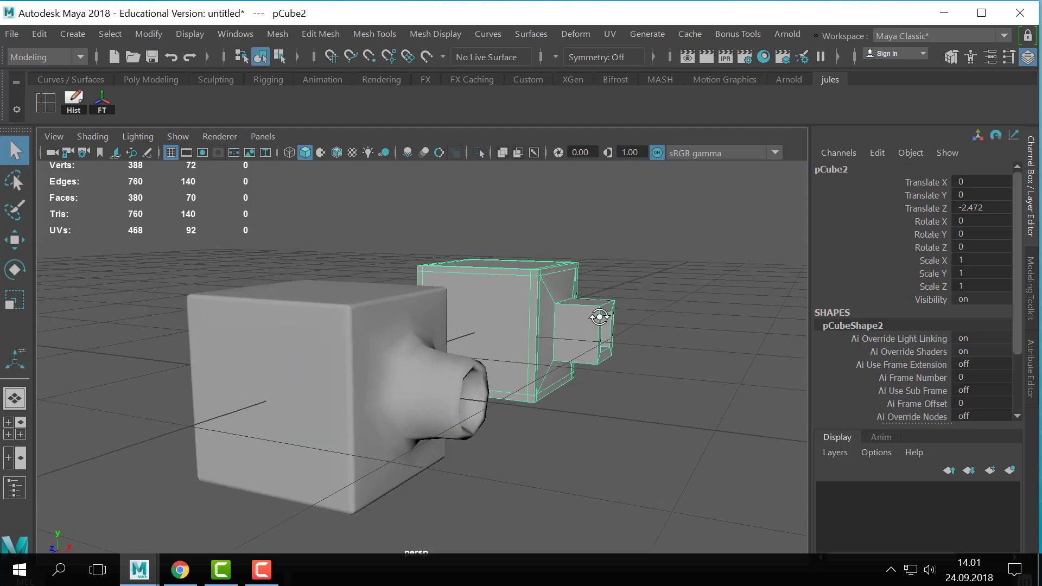
alt+drag(608, 306, 645, 260)
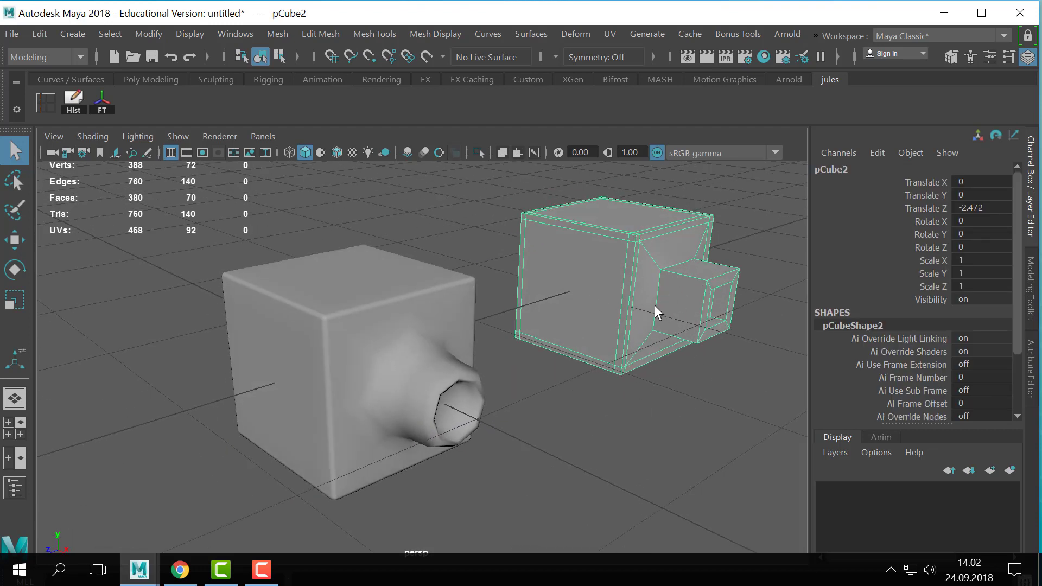
- Select the original cube and examine the dense edges around its protrusion from several angles and distances
click(466, 418)
alt+drag(441, 351, 503, 260)
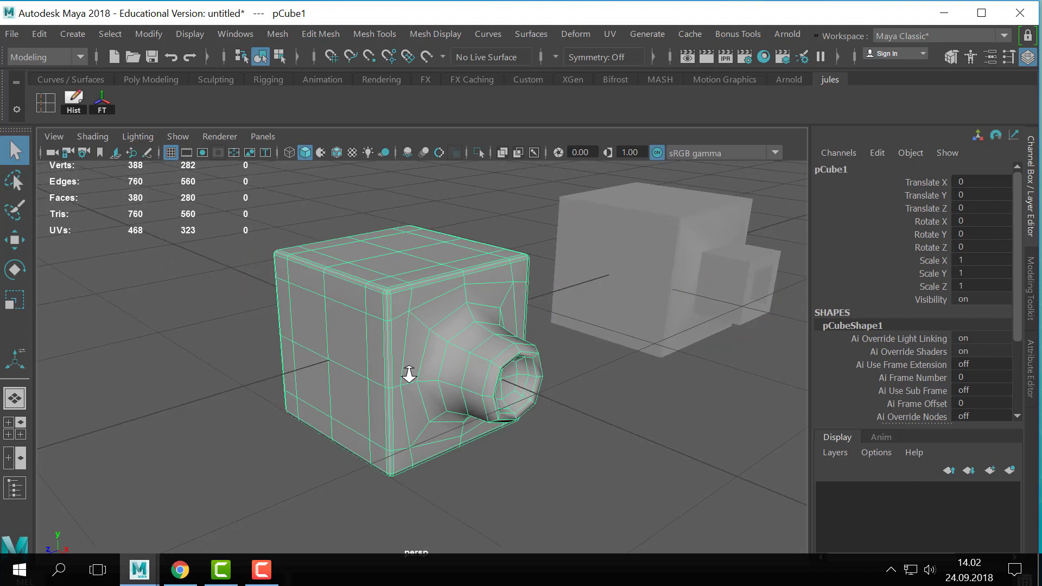
alt+right_drag(412, 372, 487, 376)
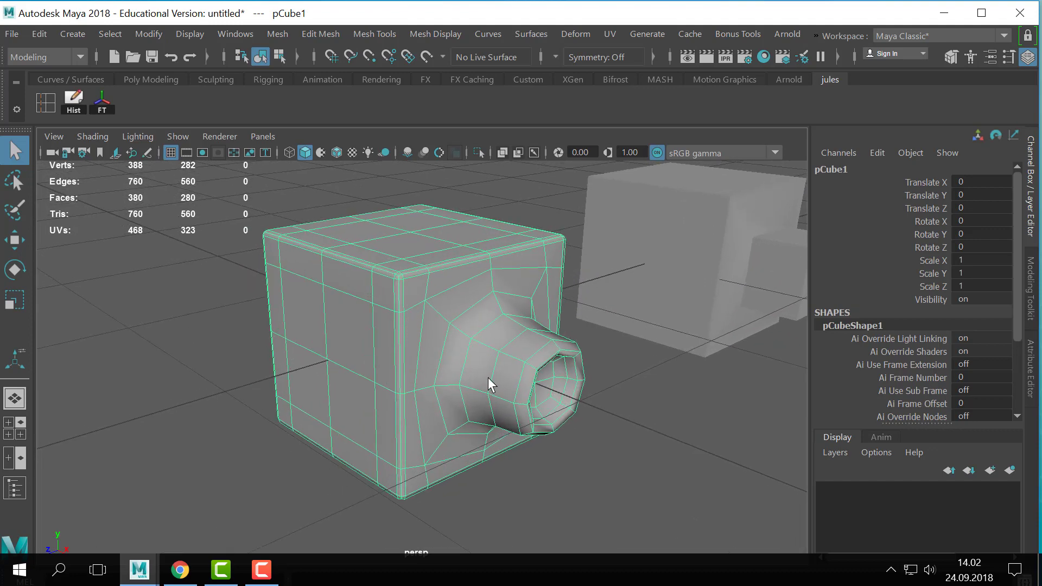
mouse_move(487, 377)
alt+mouse_down()
mouse_move(536, 380)
mouse_move(477, 400)
mouse_move(540, 374)
mouse_move(490, 373)
mouse_move(504, 375)
alt+mouse_up()
alt+right_drag(555, 375, 336, 357)
alt+drag(505, 327, 523, 308)
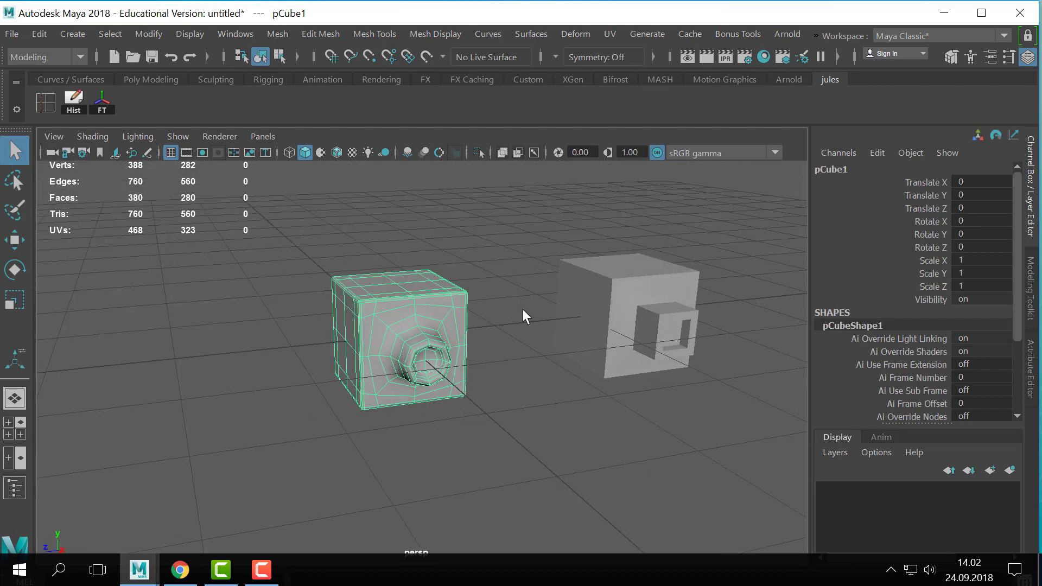
alt+drag(476, 343, 537, 222)
click(536, 218)
click(540, 365)
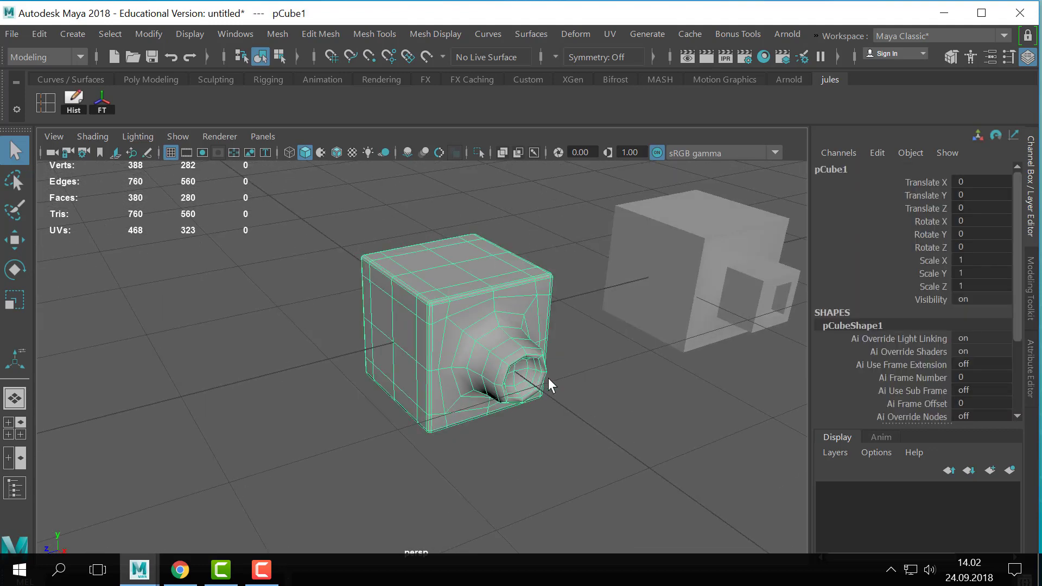
scroll(558, 384, down, 1)
alt+middle_drag(562, 389, 495, 389)
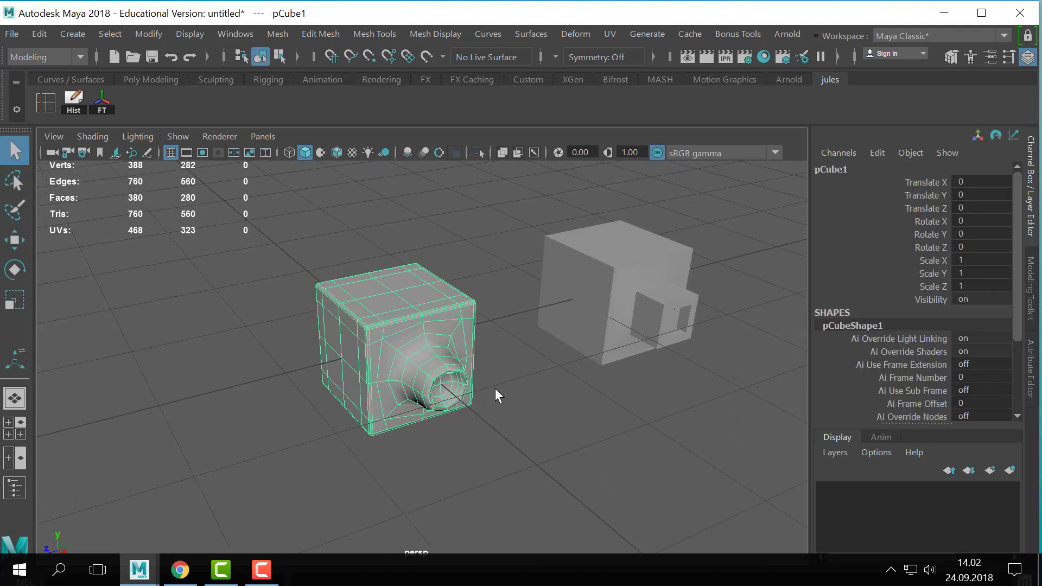
alt+right_drag(495, 388, 605, 314)
alt+drag(605, 314, 528, 360)
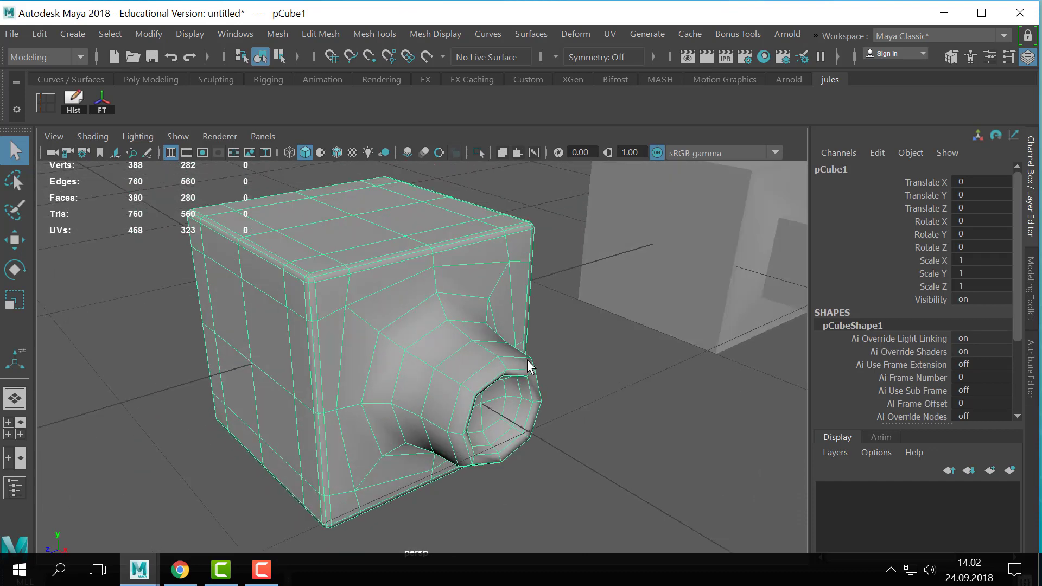
- Duplicate the original cube and move the copy together with the second cube along Z, lining up three cubes in a row
alt+right_drag(529, 366, 508, 347)
key(ctrl+d)
shift+click(511, 332)
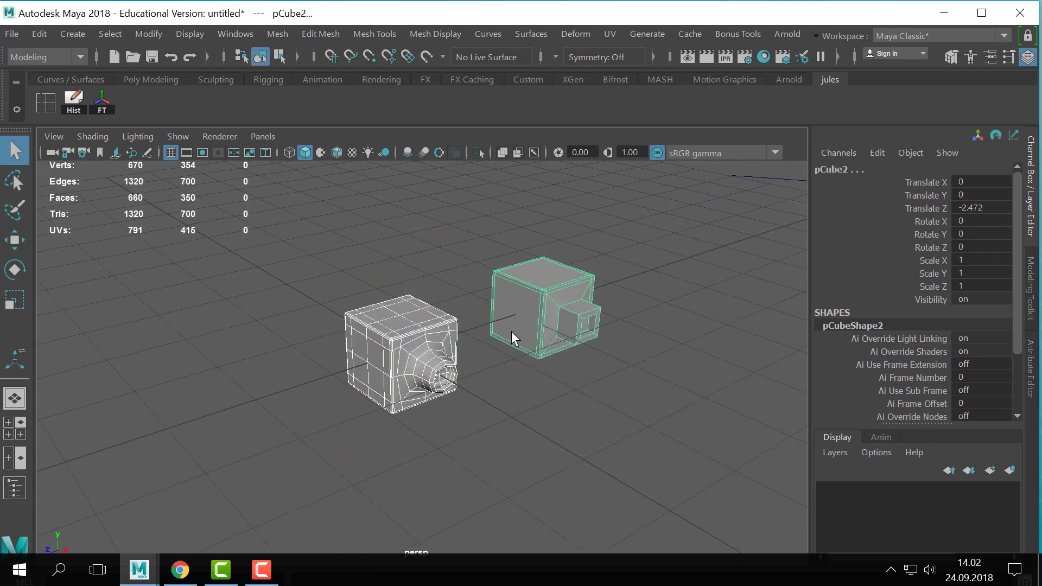
key(w)
drag(491, 299, 604, 258)
click(500, 405)
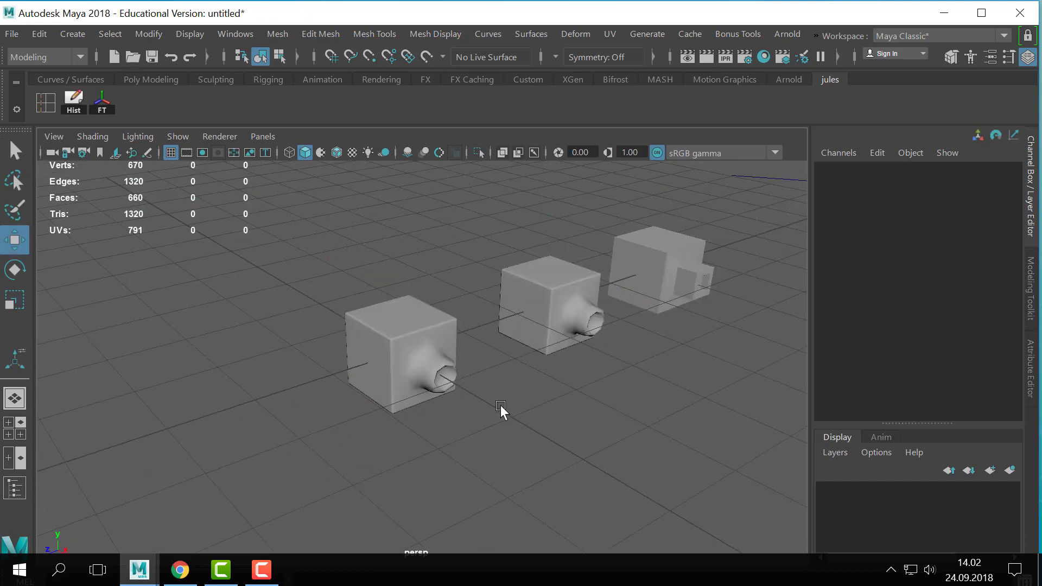
- Examine the three lined-up cubes from several angles, selecting the low-poly and original cubes and closing in on the original's protrusion
alt+right_drag(501, 405, 559, 382)
alt+middle_drag(559, 383, 472, 393)
drag(694, 205, 447, 448)
click(493, 416)
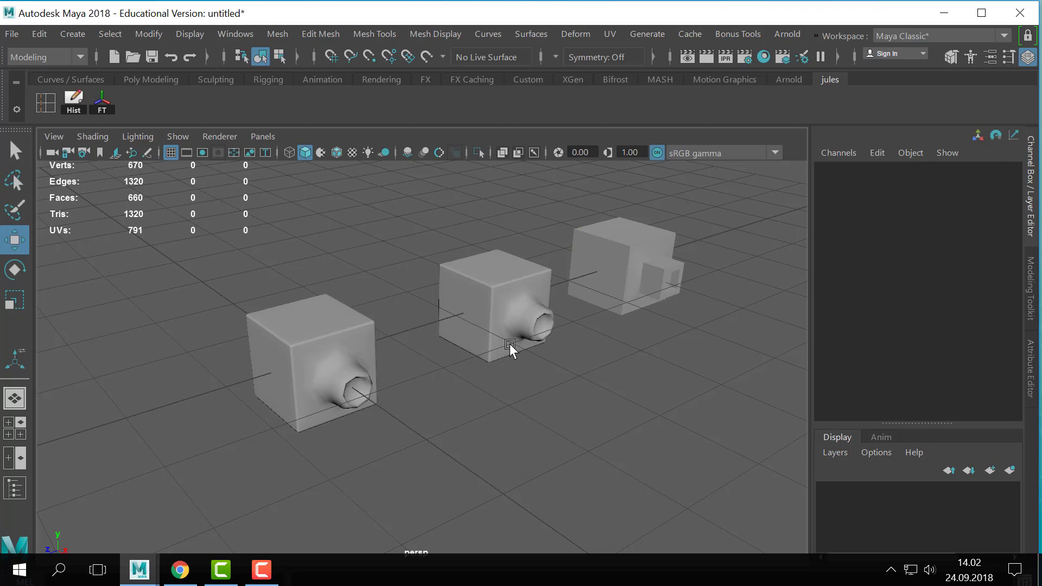
alt+drag(509, 343, 468, 371)
drag(756, 238, 675, 532)
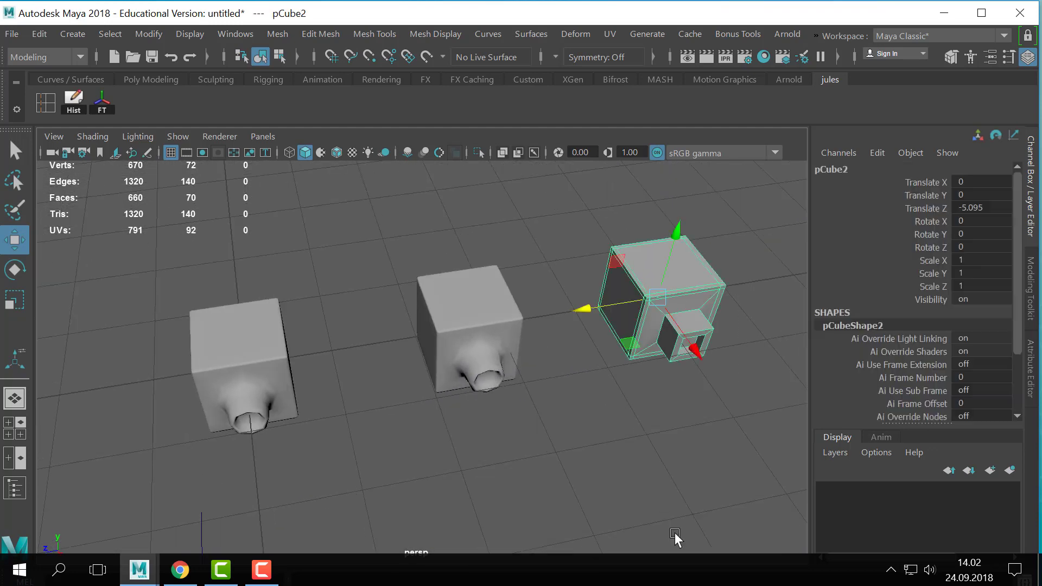
shift+click(476, 372)
alt+middle_drag(411, 437, 575, 386)
click(454, 332)
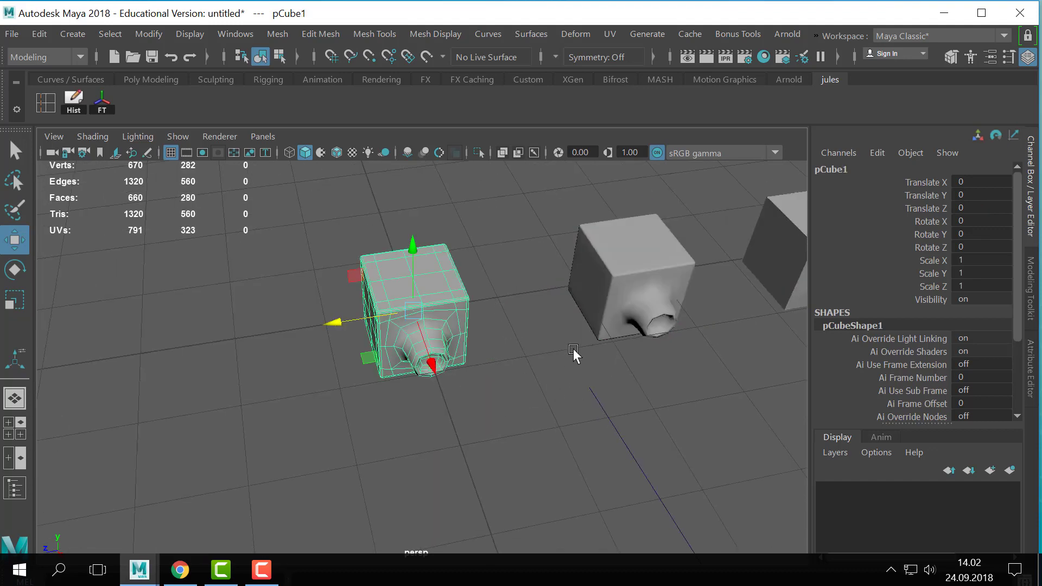
alt+middle_drag(573, 348, 654, 370)
alt+right_drag(654, 370, 818, 353)
alt+drag(645, 388, 658, 351)
alt+right_drag(659, 350, 727, 361)
alt+middle_drag(627, 373, 621, 409)
alt+drag(495, 282, 557, 309)
- Select the face ring around the original cube's protrusion and extrude it three times into a collar, pushing the second extrusion out about 0.0371
right_drag(486, 349, 480, 161)
alt+drag(425, 362, 499, 383)
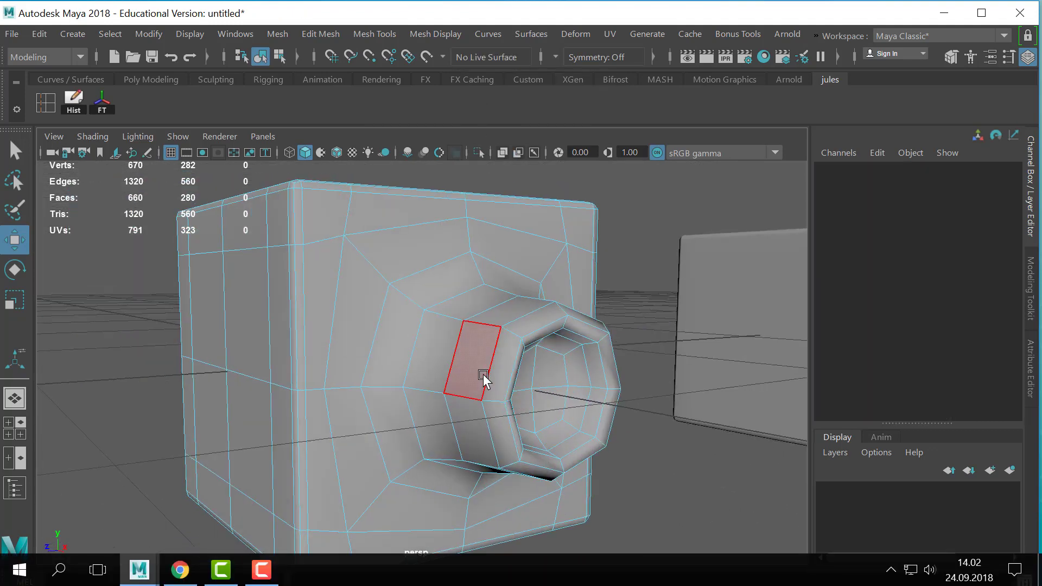
click(483, 372)
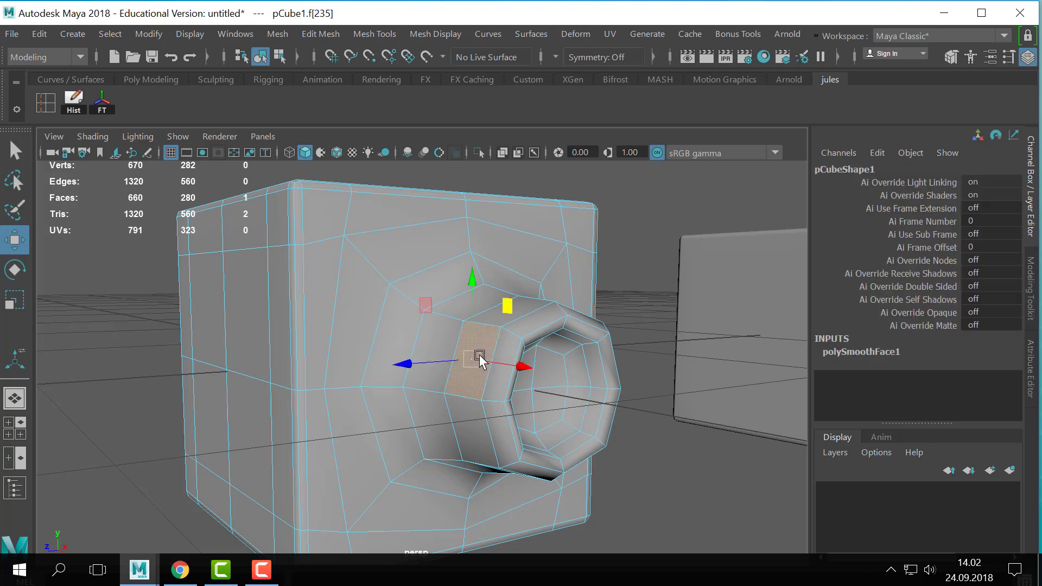
alt+drag(549, 358, 558, 373)
key(q)
shift+double_click(490, 353)
alt+drag(652, 416, 506, 372)
key(ctrl+e)
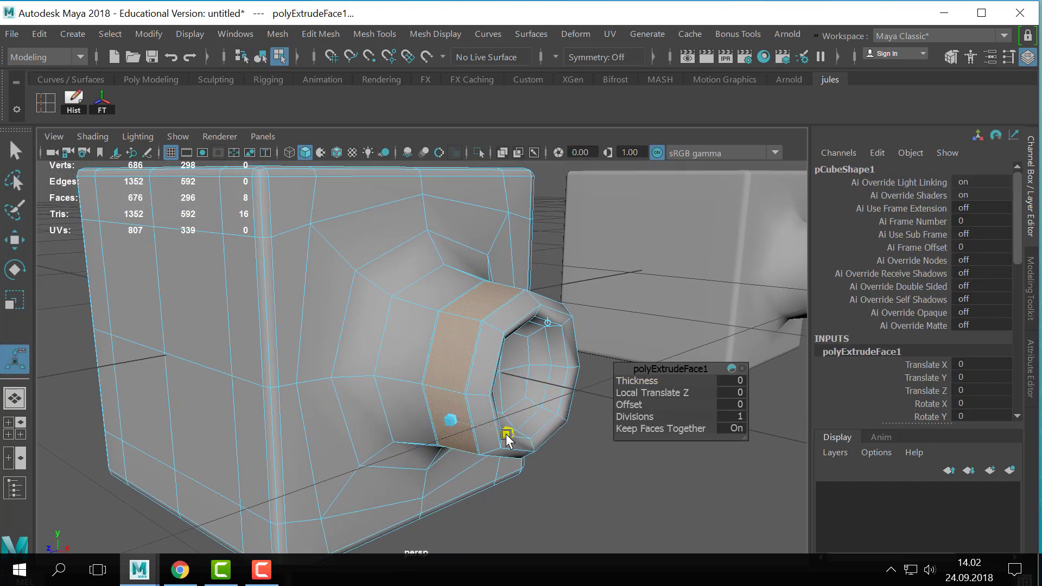
key(ctrl+e)
drag(471, 434, 409, 460)
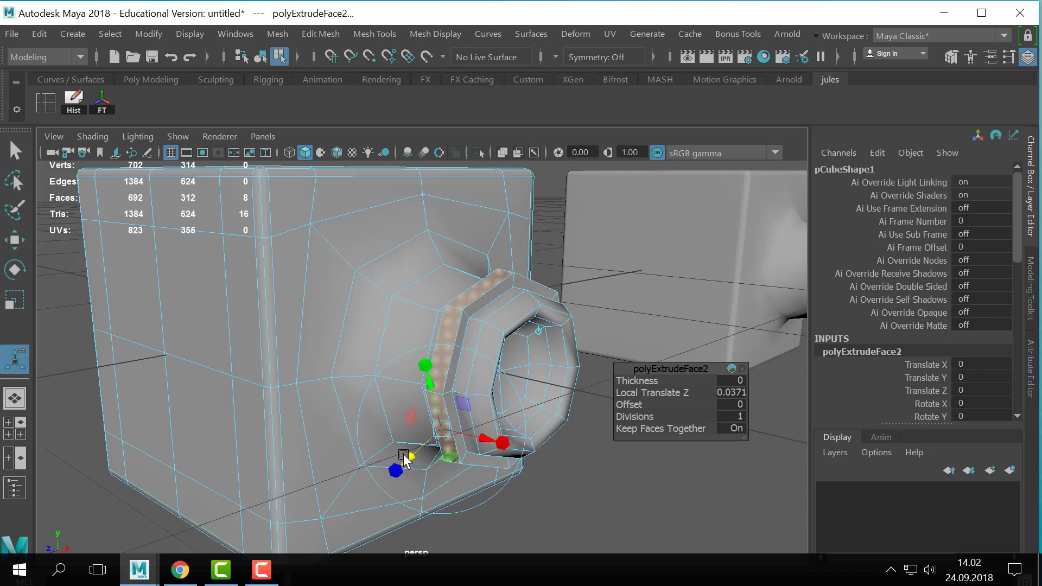
key(ctrl+e)
drag(503, 442, 470, 441)
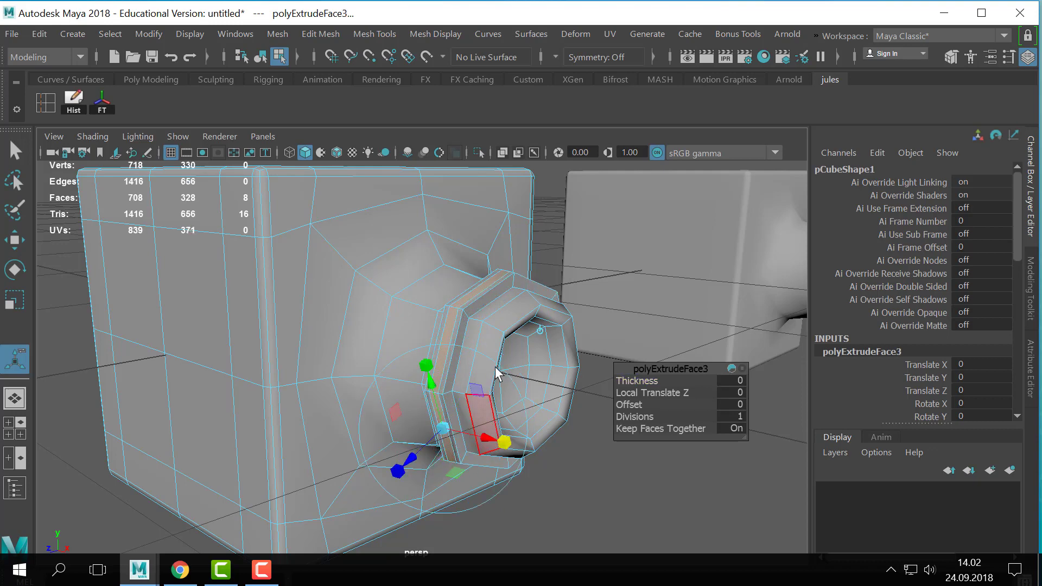
- Return the cube to object mode and toggle smooth mesh preview on and off to check the new collar
key(q)
right_drag(496, 366, 522, 347)
key(3)
click(570, 445)
scroll(570, 446, down, 3)
click(504, 419)
key(1)
scroll(522, 395, up, 4)
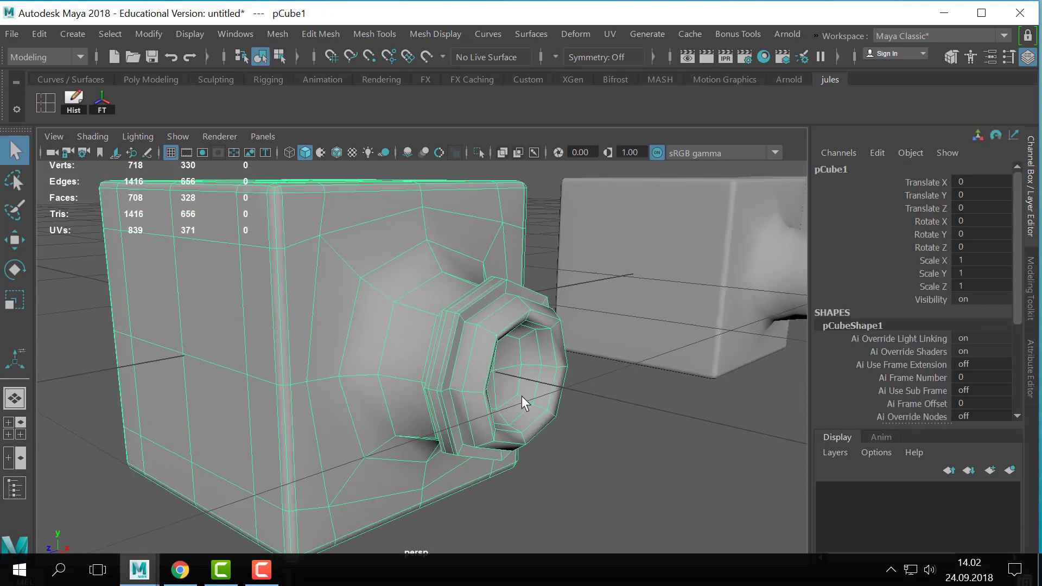
- Select the four central faces inside the protrusion's opening and extrude them twice, pulling the second extrusion out about 0.182
alt+drag(567, 419, 529, 397)
right_drag(534, 396, 512, 154)
alt+drag(670, 379, 582, 380)
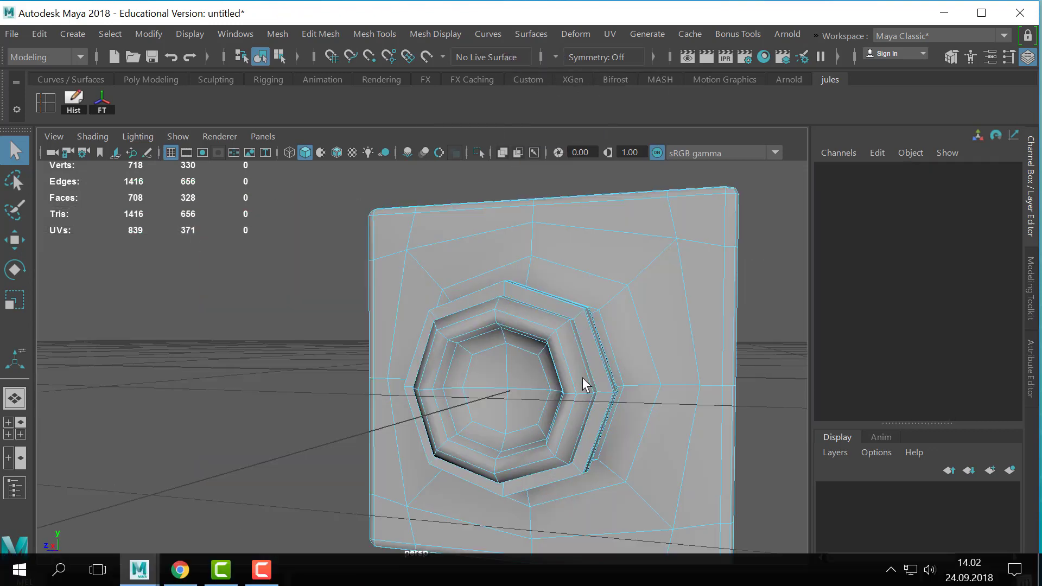
click(478, 378)
shift+click(520, 375)
shift+click(515, 409)
shift+click(493, 413)
alt+drag(404, 421, 515, 418)
key(ctrl+e)
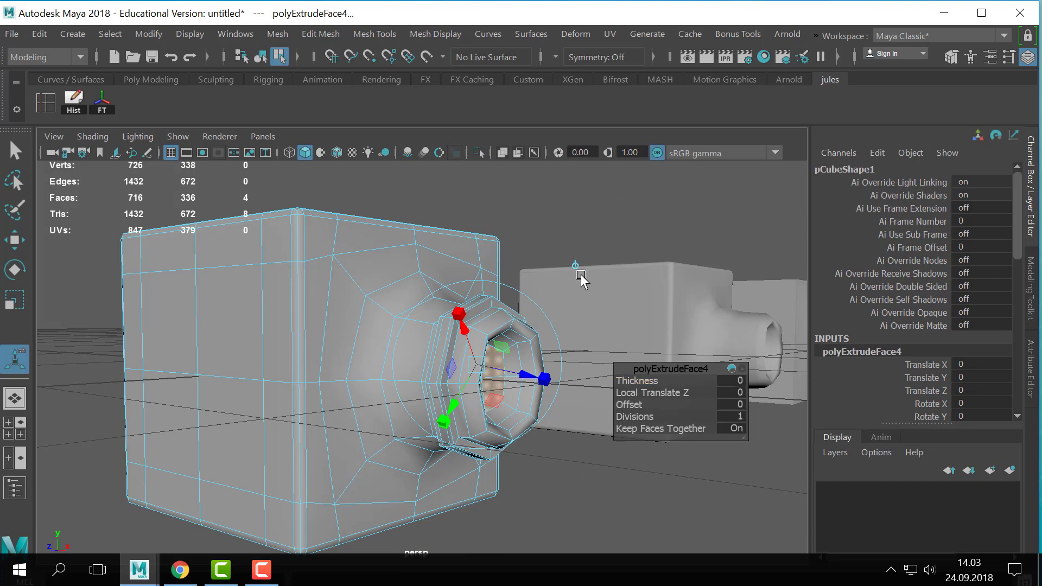
alt+drag(581, 275, 588, 397)
click(549, 384)
key(ctrl+e)
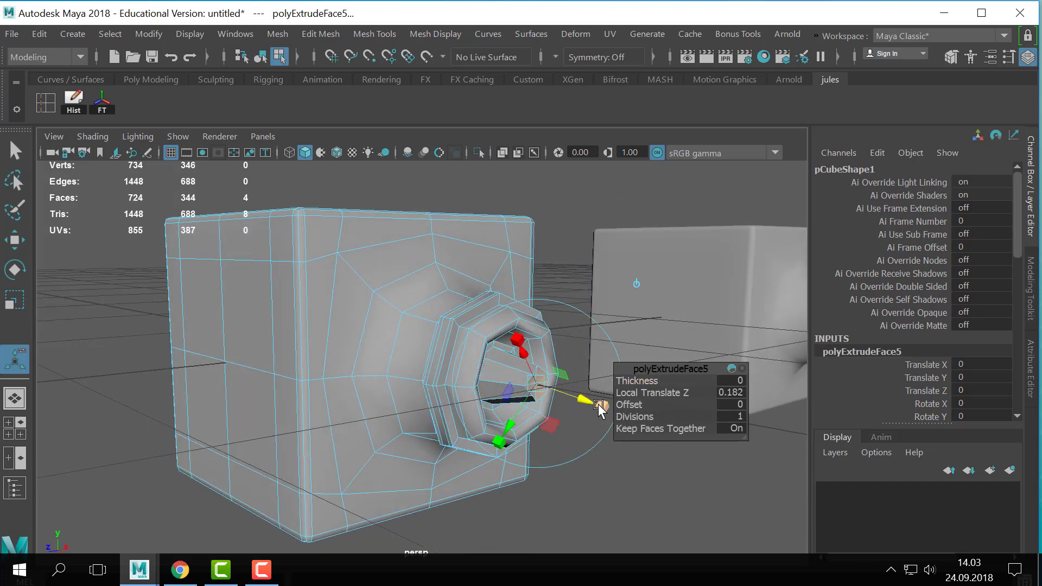
- Inspect the cube in object mode with smooth mesh preview on, then compare it with the unsmoothed mesh
key(q)
right_drag(564, 238, 577, 231)
key(3)
click(695, 471)
alt+right_drag(694, 471, 450, 461)
alt+drag(450, 461, 434, 488)
drag(505, 326, 494, 408)
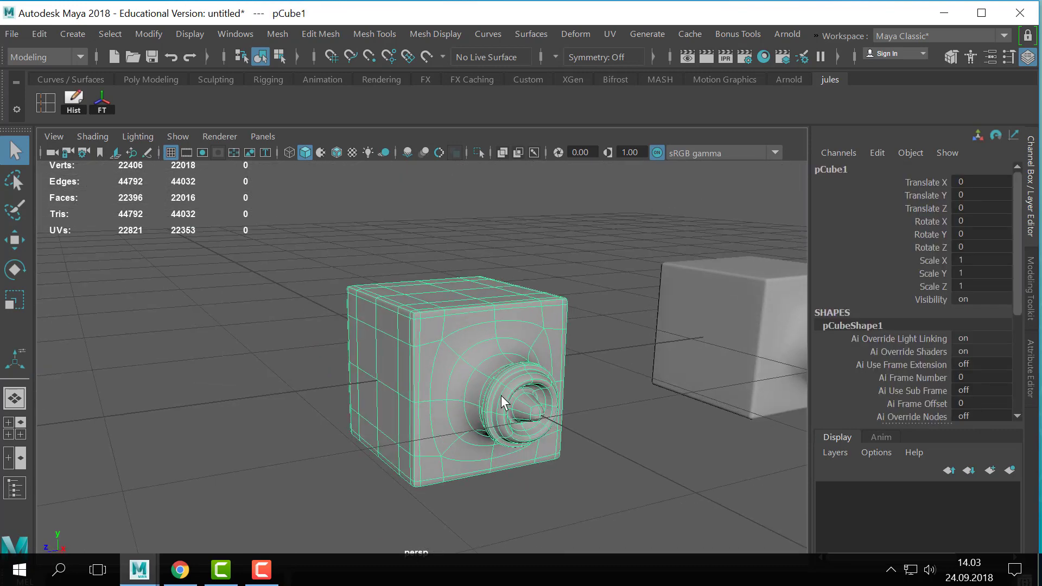
key(1)
scroll(481, 391, up, 2)
scroll(492, 357, up, 5)
alt+drag(492, 357, 447, 360)
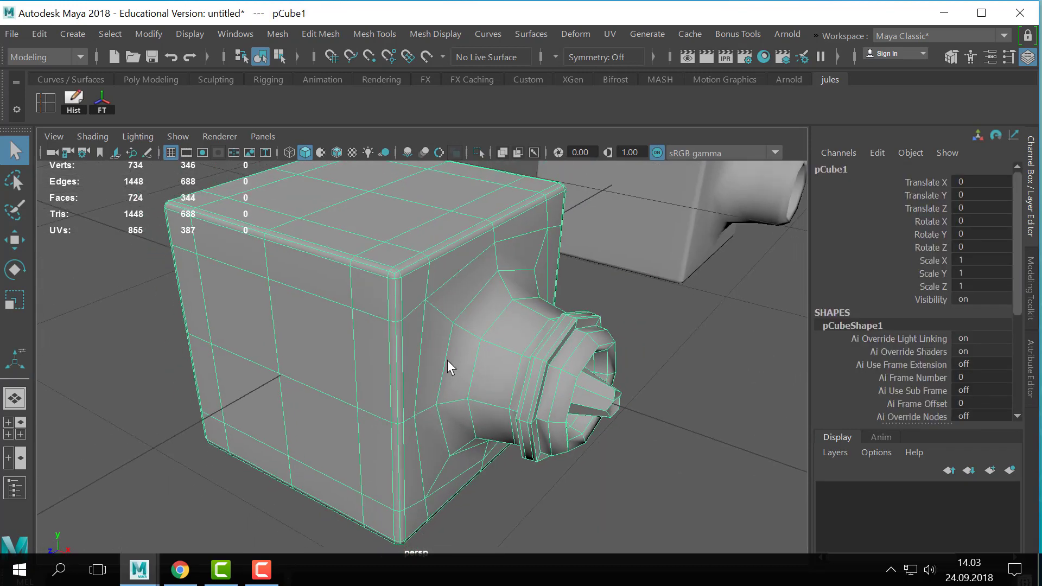
- Select the four central faces on the cube's flat side and extrude them, scaling the new faces inward as an inset
right_drag(398, 297, 403, 168)
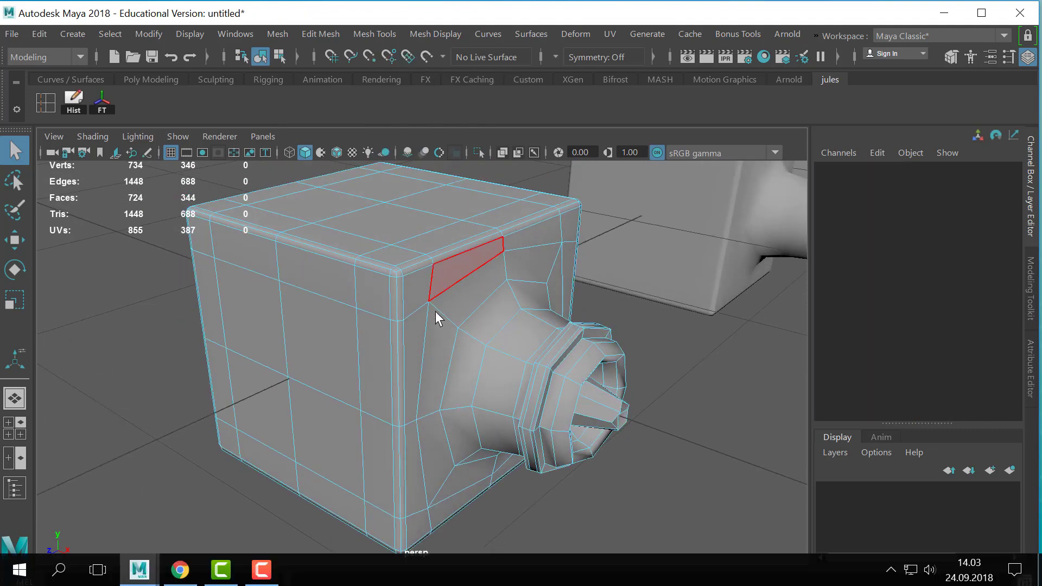
scroll(434, 312, down, 3)
alt+drag(302, 356, 323, 333)
click(293, 347)
shift+click(336, 358)
shift+click(341, 426)
shift+click(293, 438)
scroll(434, 399, down, 2)
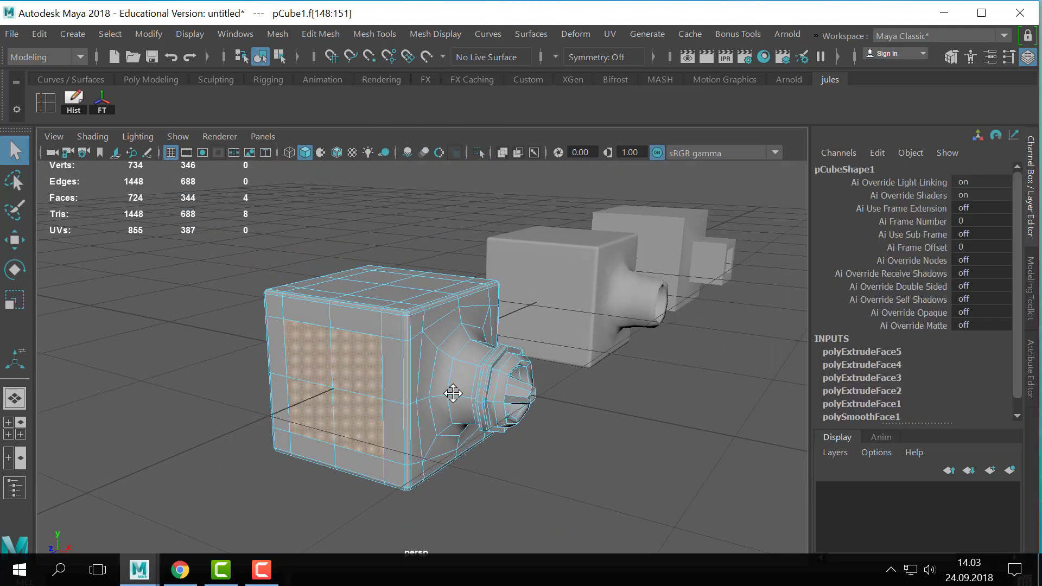
alt+middle_drag(454, 395, 483, 386)
key(ctrl+e)
alt+drag(484, 383, 434, 374)
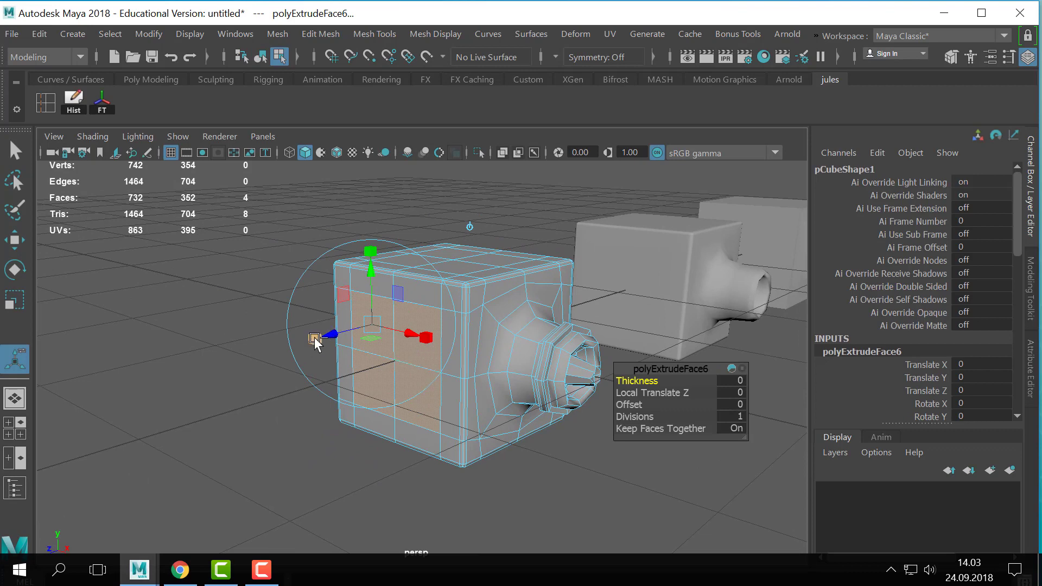
ctrl+drag(315, 338, 354, 336)
alt+drag(426, 354, 434, 359)
scroll(435, 359, up, 5)
key(q)
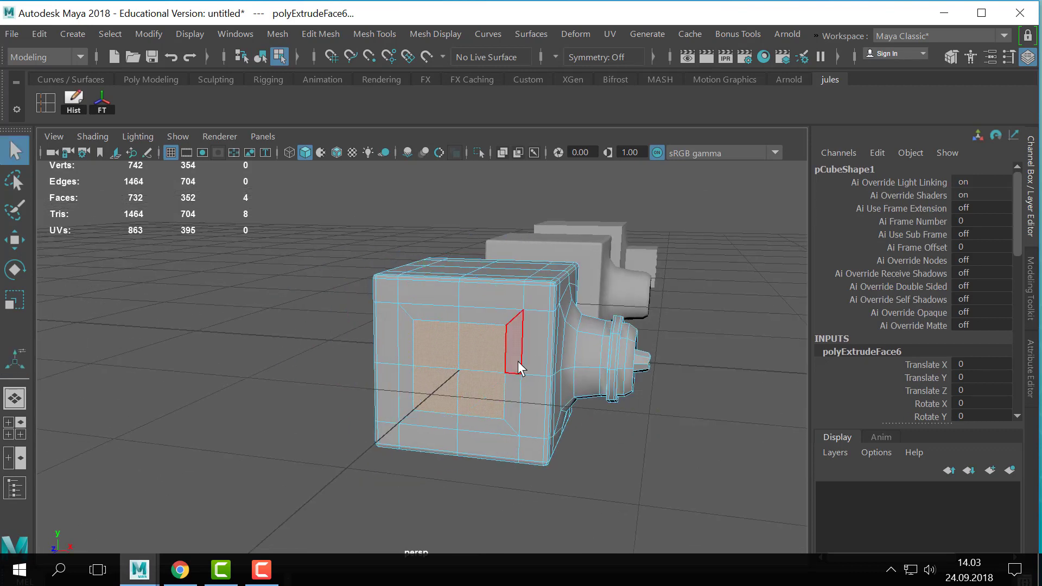
- Apply Circularize to the four inset faces on the cube's side
click(374, 35)
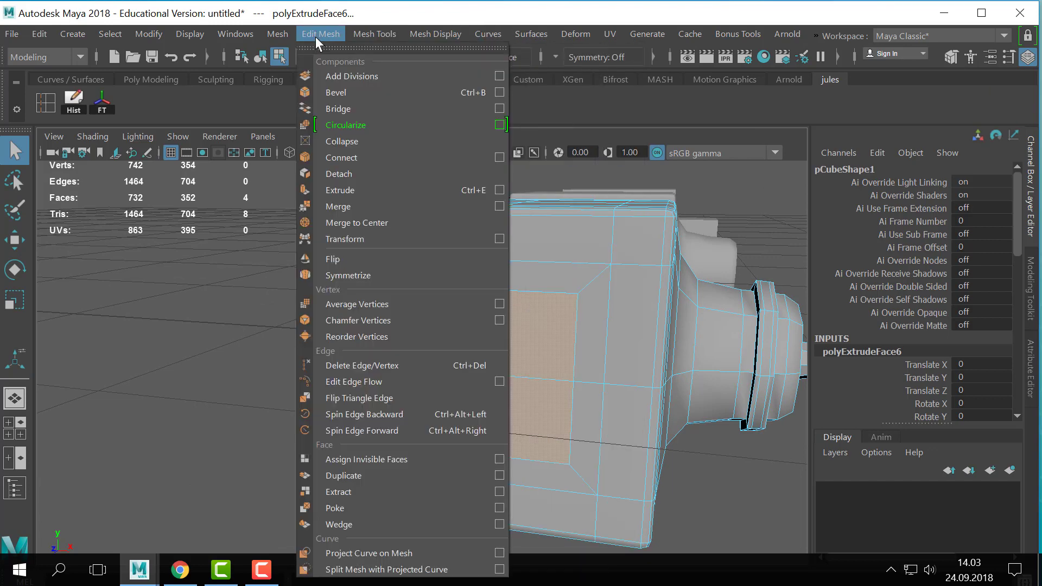
click(380, 129)
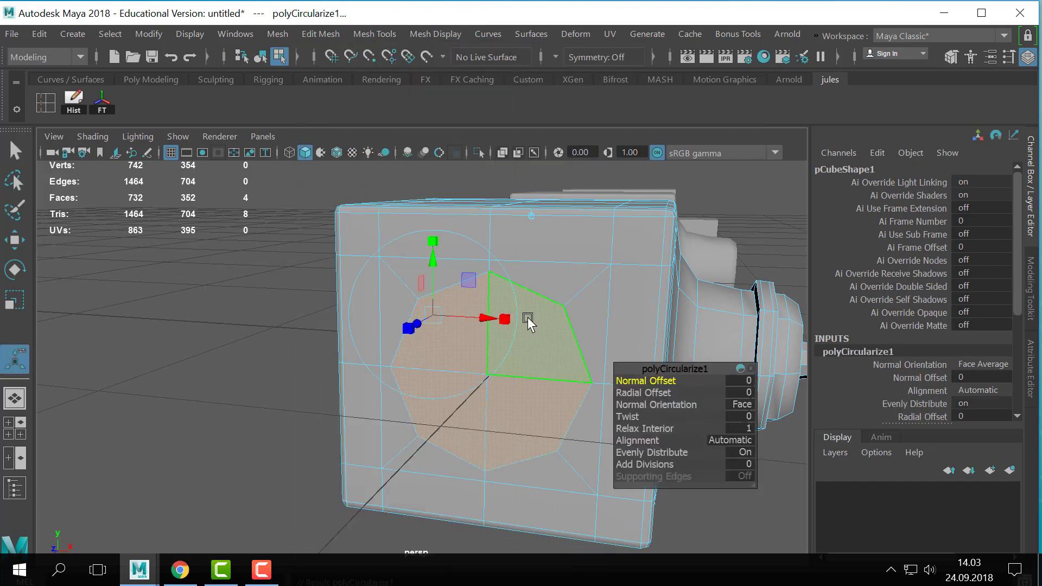
alt+drag(575, 341, 558, 323)
key(q)
alt+right_drag(558, 323, 651, 342)
alt+right_drag(520, 342, 562, 335)
scroll(561, 335, down, 1)
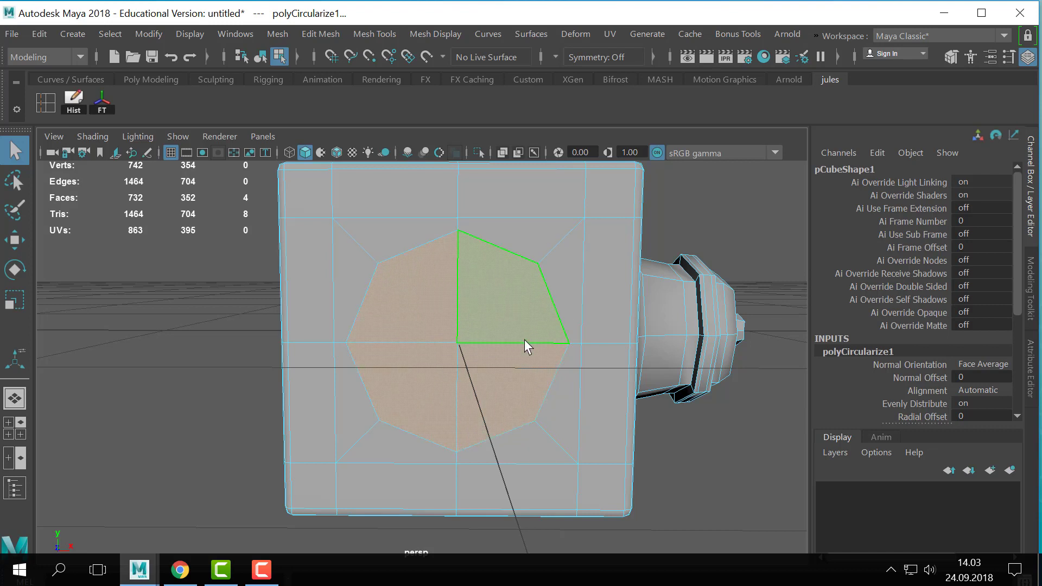
- Extrude the circularized faces twice, scaling them inward and pushing them into the cube to form a shallow round recess
key(ctrl+e)
alt+drag(525, 340, 467, 354)
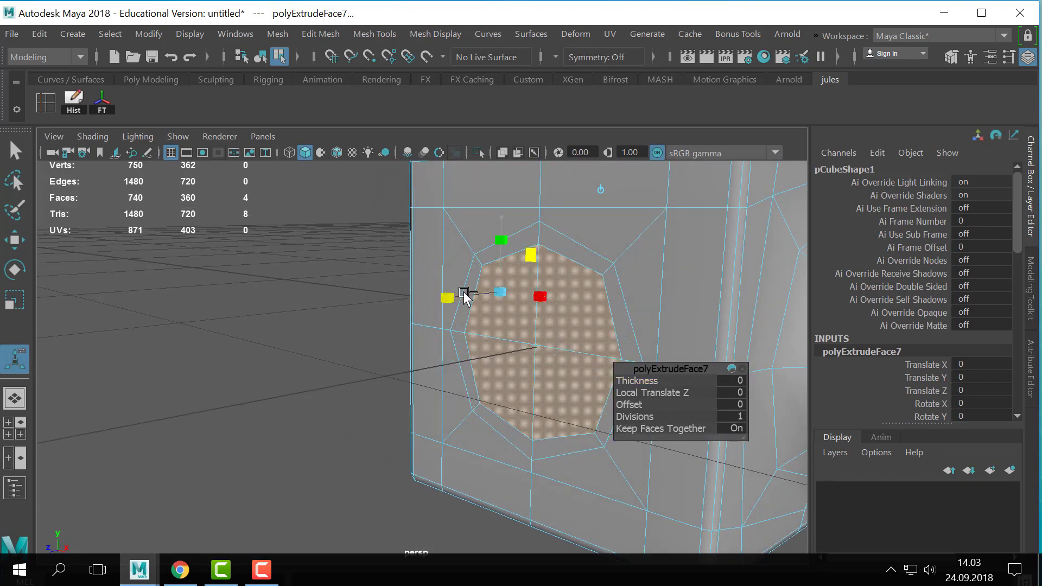
key(ctrl+e)
drag(463, 292, 486, 301)
key(q)
- Inspect the recess and protrusion with smooth mesh preview on in object mode, then turn the preview off
right_drag(512, 298, 744, 182)
key(3)
click(366, 294)
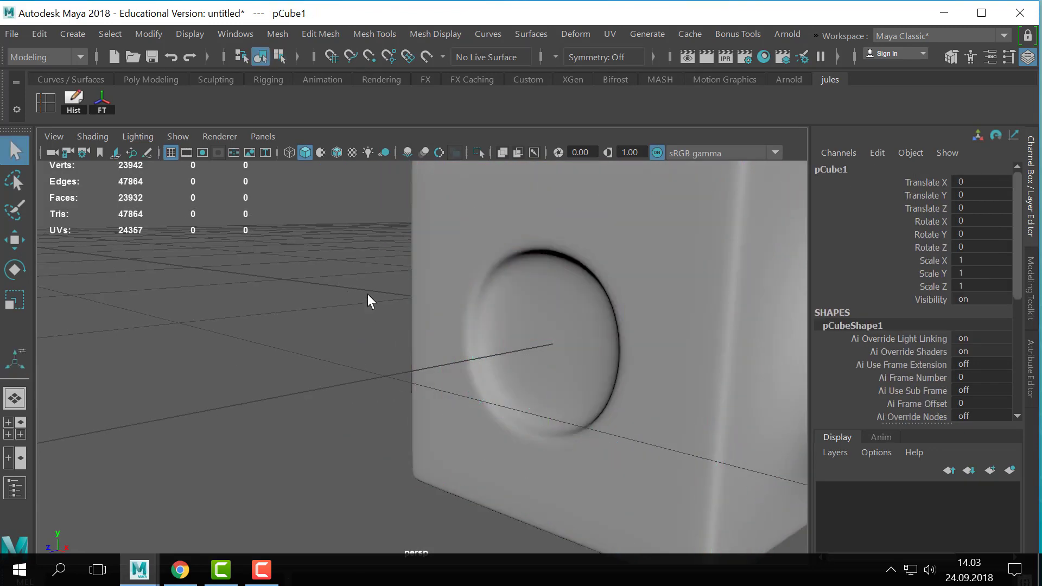
scroll(367, 294, down, 5)
click(493, 353)
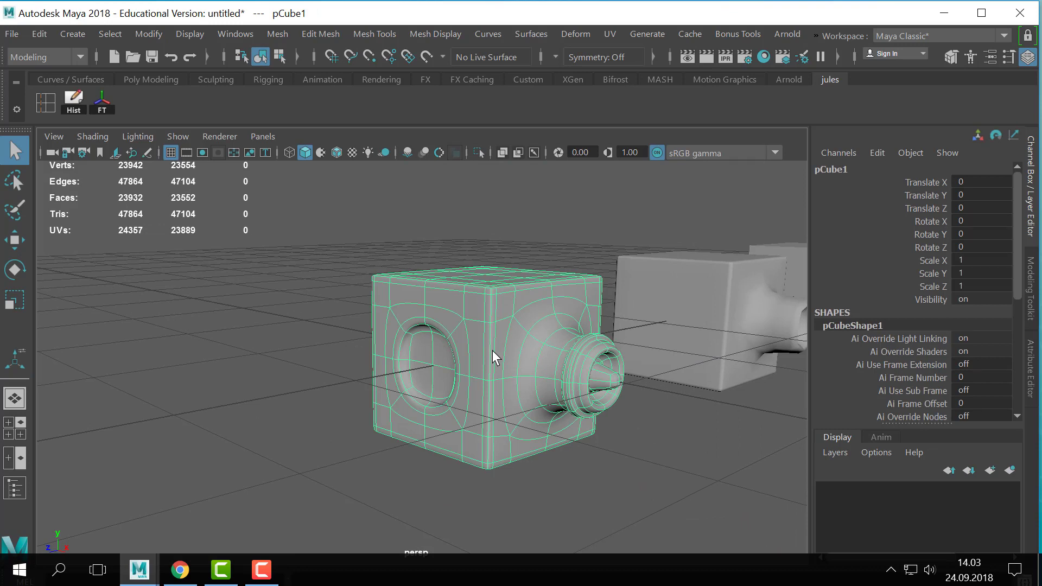
alt+middle_drag(573, 358, 558, 379)
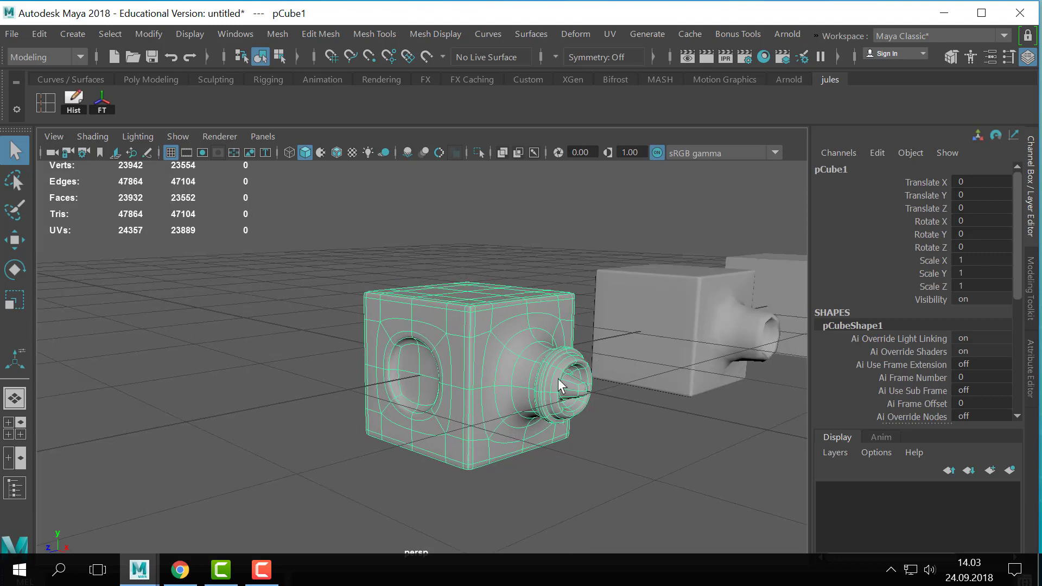
alt+right_drag(558, 379, 575, 414)
alt+middle_drag(575, 414, 573, 395)
click(259, 333)
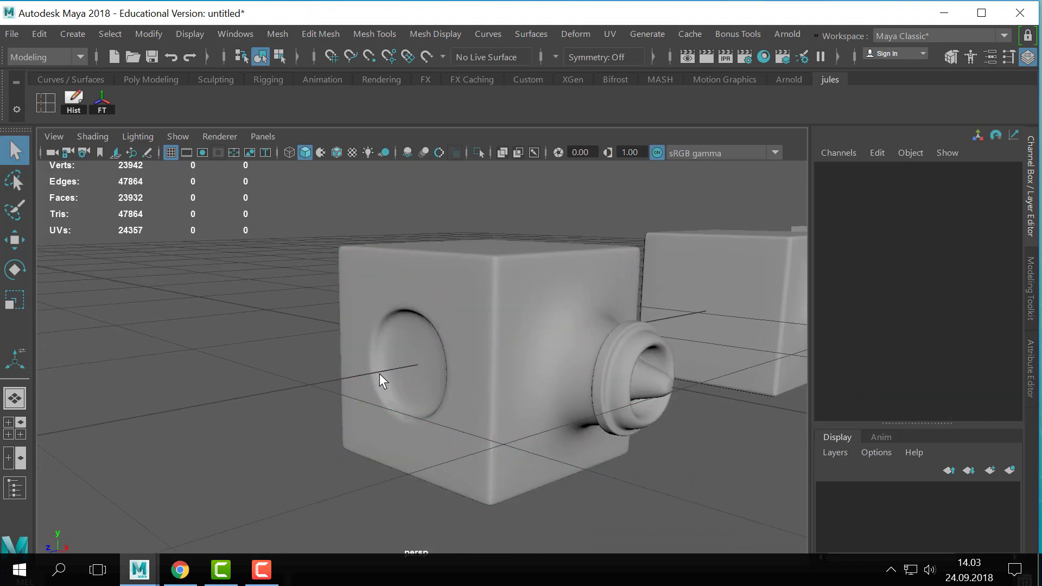
click(433, 333)
key(1)
- Duplicate the detailed cube and move the copy together with the other two cubes back along Z
alt+right_drag(337, 342, 494, 359)
shift+drag(745, 273, 544, 385)
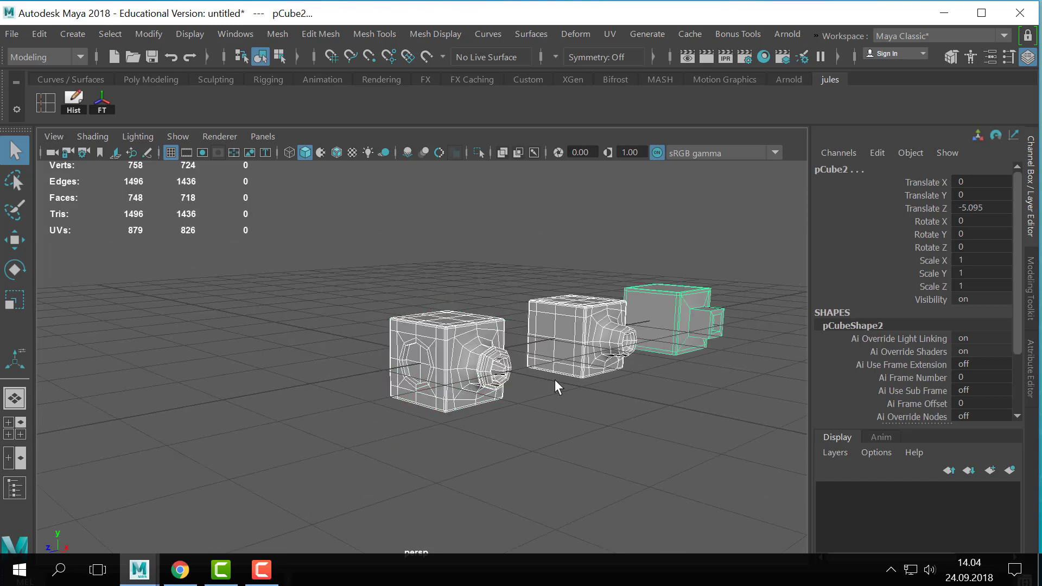
click(432, 371)
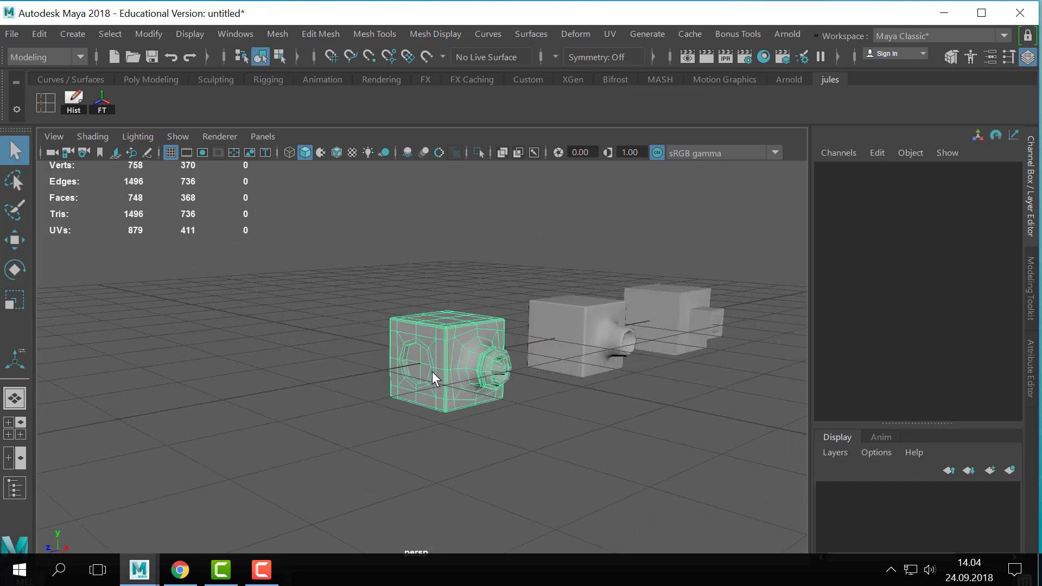
shift+click(617, 354)
shift+click(685, 299)
key(w)
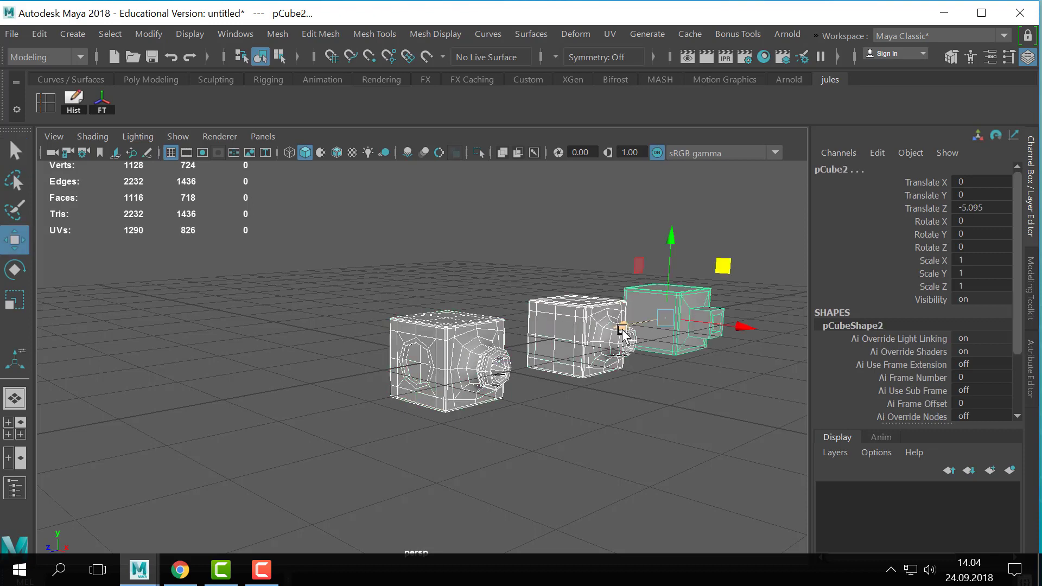
drag(623, 329, 693, 305)
- Apply Smooth with 1 division to the front detailed cube and return it to object mode
click(557, 425)
click(491, 359)
alt+right_drag(490, 359, 565, 347)
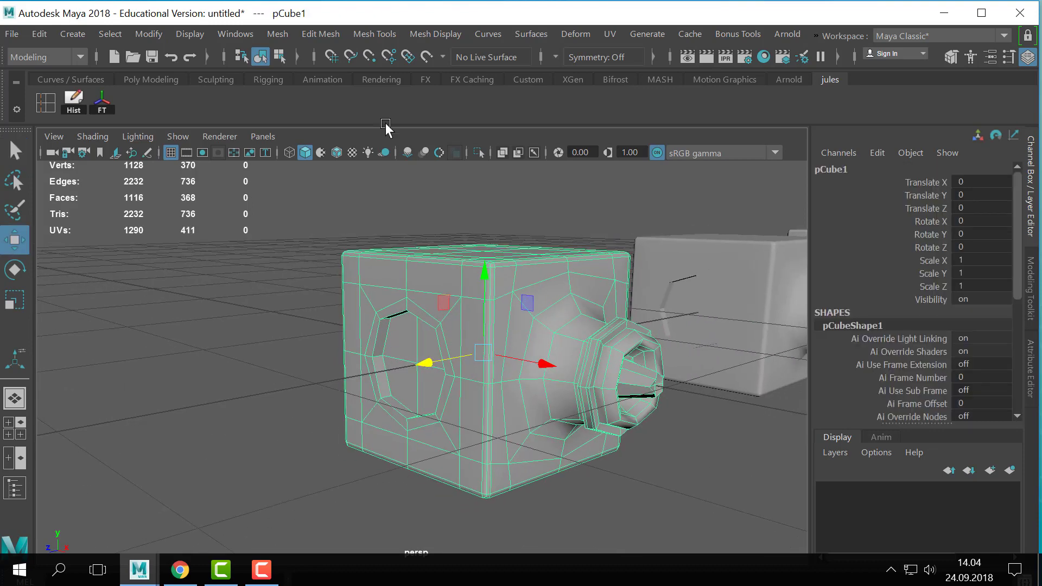
click(277, 34)
click(311, 187)
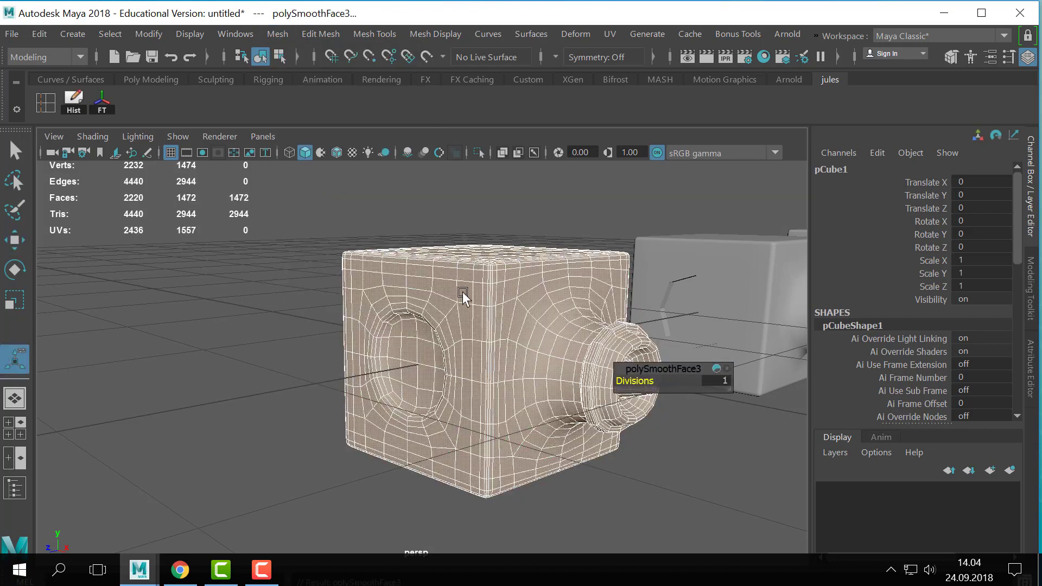
key(q)
right_drag(463, 365, 576, 91)
right_click(415, 336)
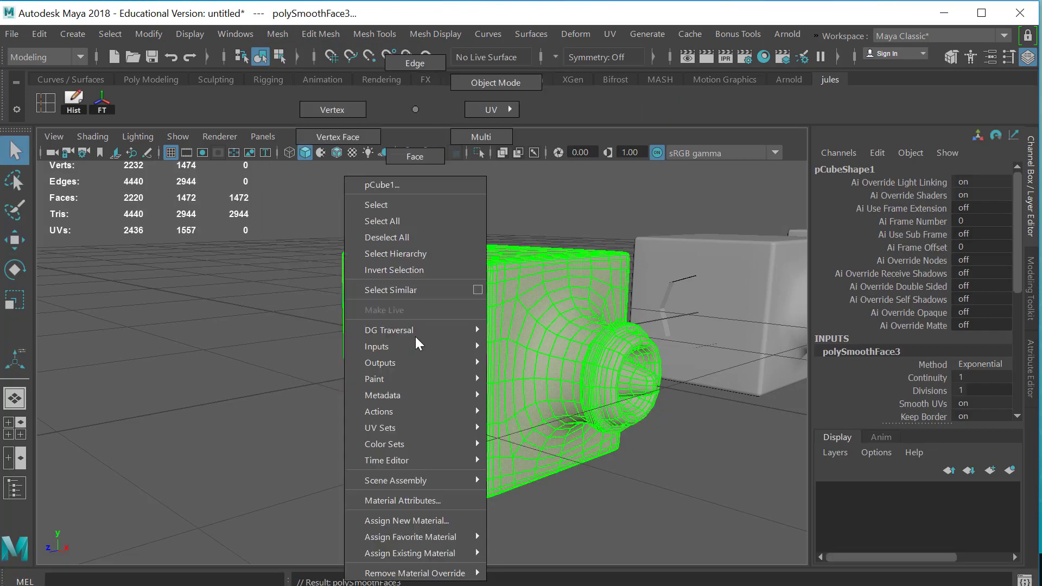
right_drag(415, 337, 442, 115)
right_drag(441, 115, 496, 83)
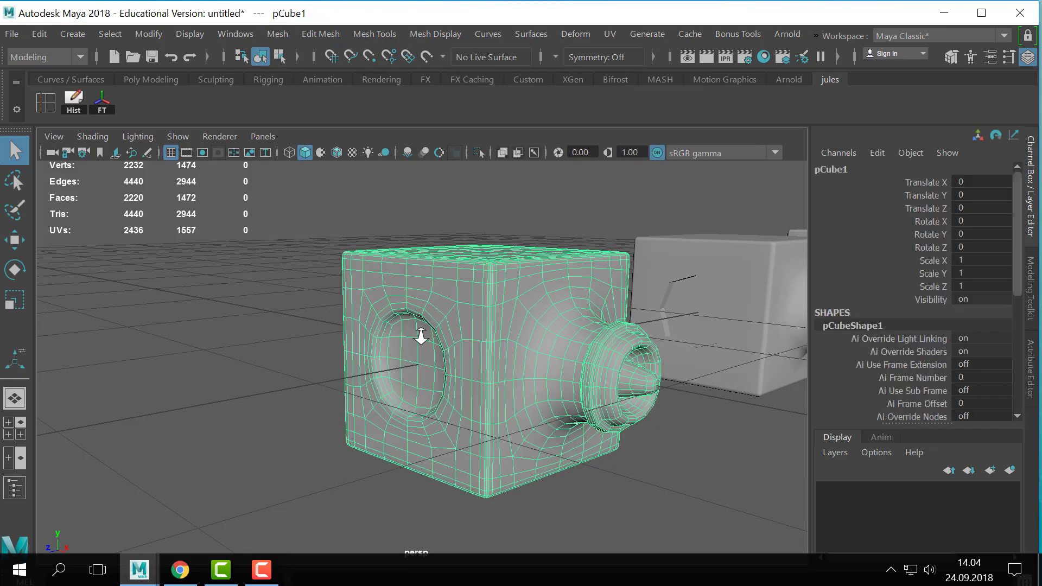
- Select four separate faces in a row just below the top edge of the cube's recessed side
scroll(421, 338, up, 3)
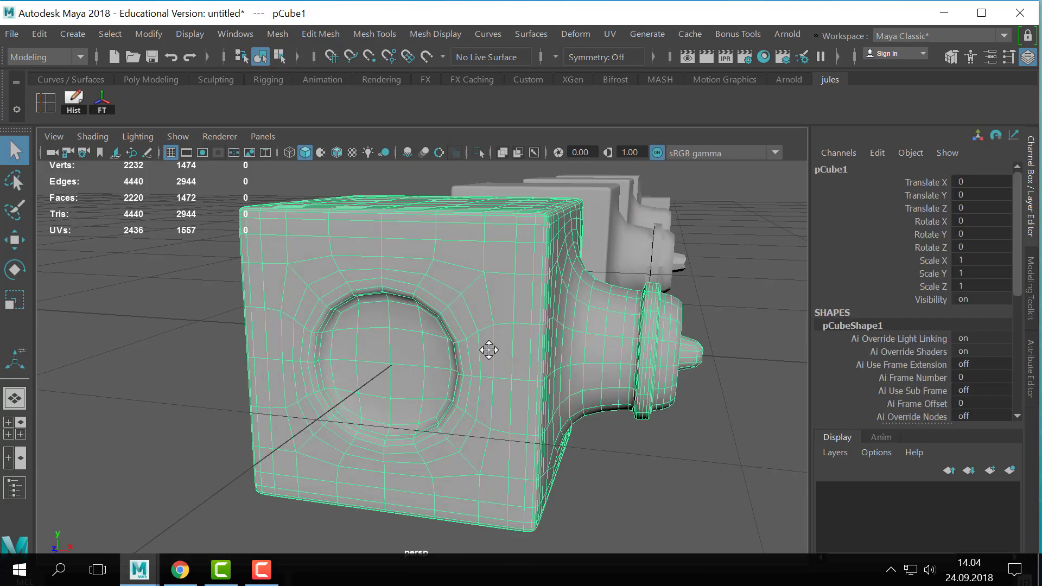
alt+middle_drag(488, 350, 527, 402)
scroll(526, 402, up, 3)
right_drag(324, 292, 324, 157)
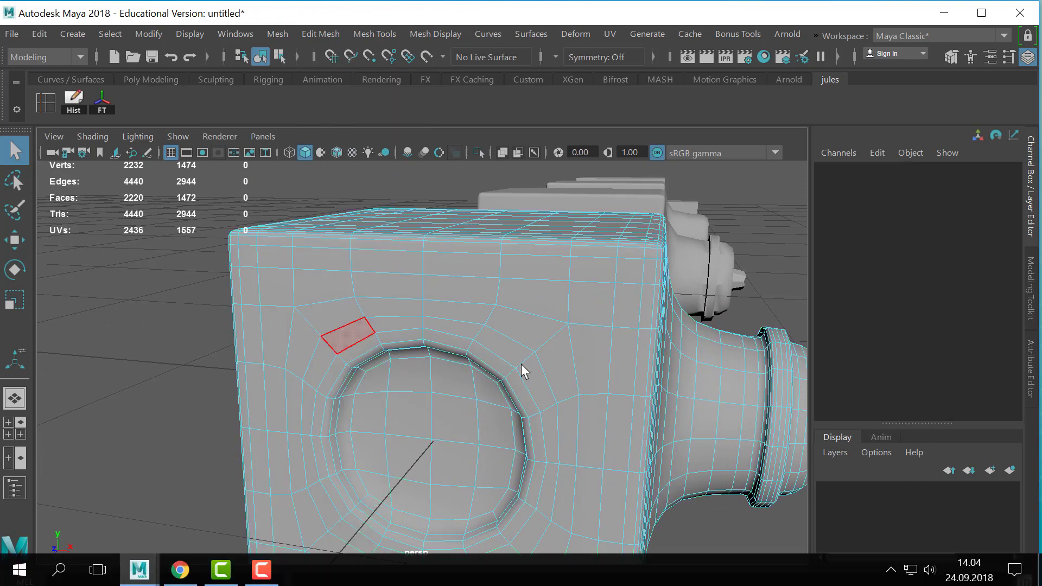
click(334, 266)
shift+click(460, 268)
alt+drag(619, 344, 523, 349)
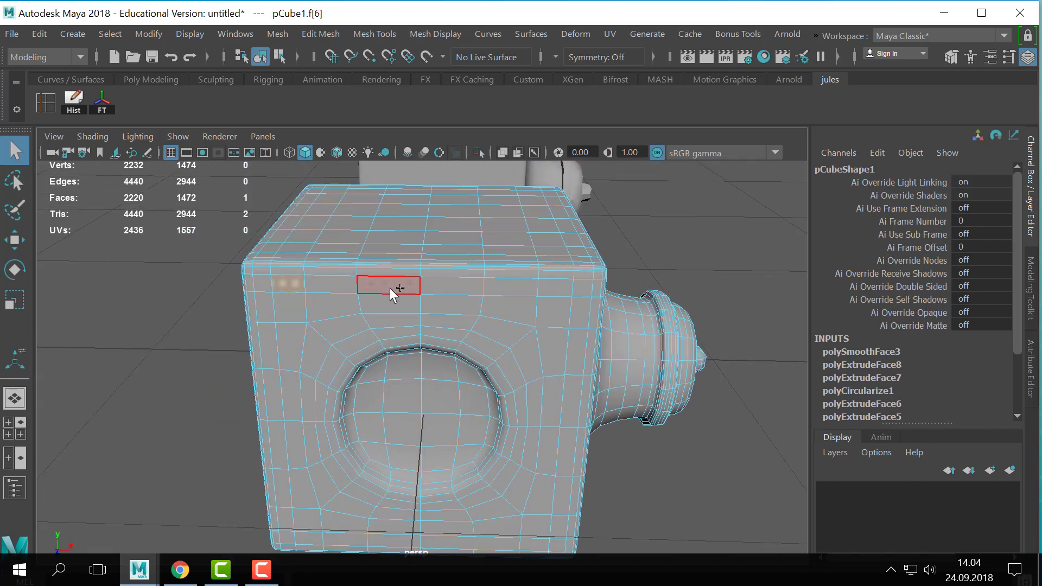
shift+click(518, 291)
alt+right_drag(532, 303, 282, 339)
alt+drag(420, 348, 444, 288)
alt+right_drag(515, 314, 836, 337)
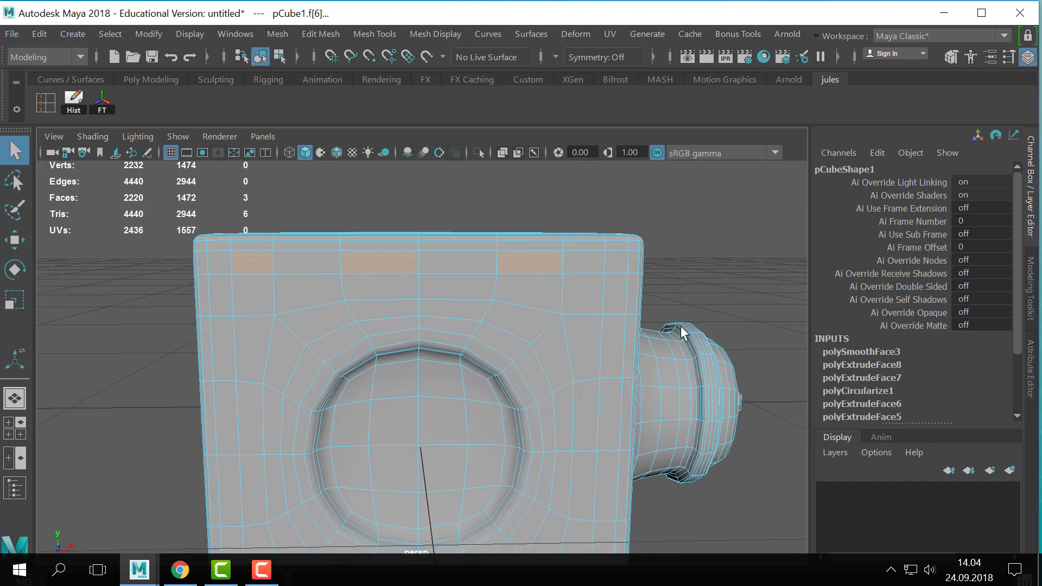
alt+drag(681, 328, 677, 346)
alt+right_drag(676, 346, 542, 312)
shift+click(556, 304)
alt+drag(646, 355, 594, 350)
- Extrude the four selected faces twice, scaling them inward and pushing them into the cube as small recesses, and return to object mode
key(ctrl+e)
alt+right_drag(520, 388, 586, 379)
alt+drag(467, 361, 437, 350)
ctrl+drag(200, 255, 221, 236)
key(ctrl+e)
key(q)
key(F8)
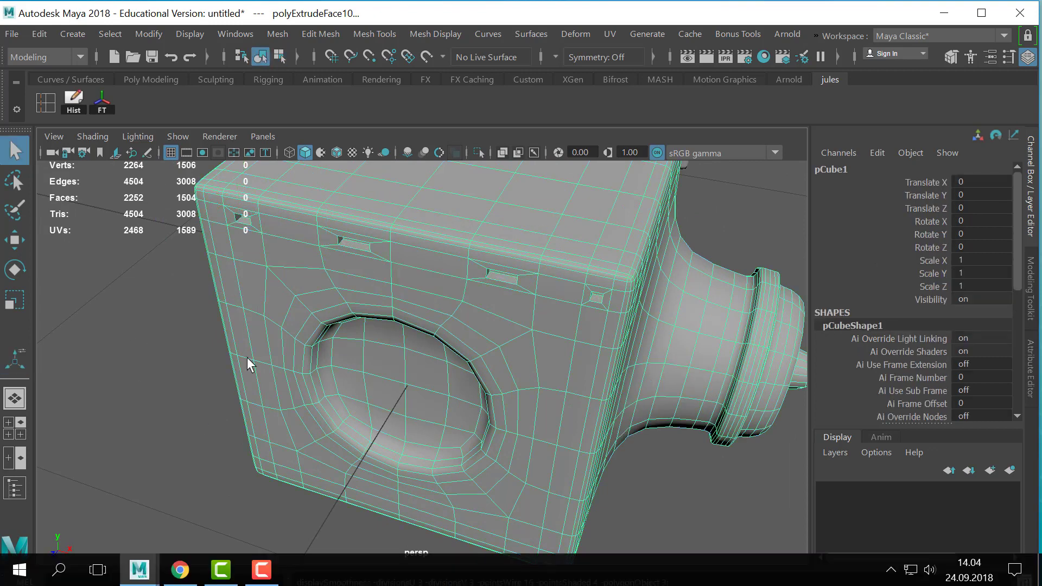
- Turn on smooth mesh preview for the front cube and inspect the new small recesses with the cube deselected and selected
key(3)
click(188, 375)
alt+right_drag(629, 364, 522, 353)
alt+drag(529, 390, 520, 349)
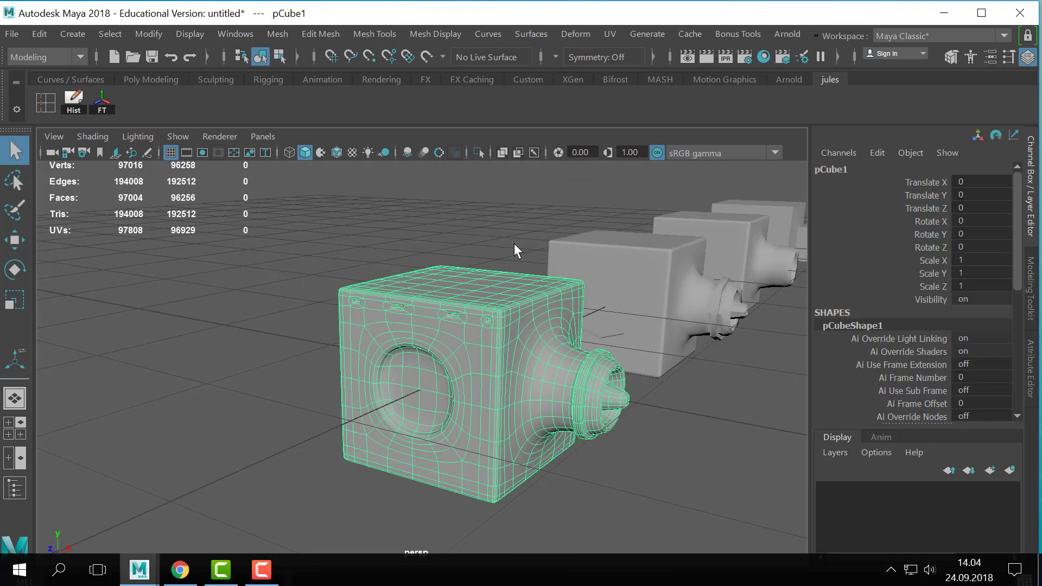
click(514, 249)
scroll(553, 292, up, 3)
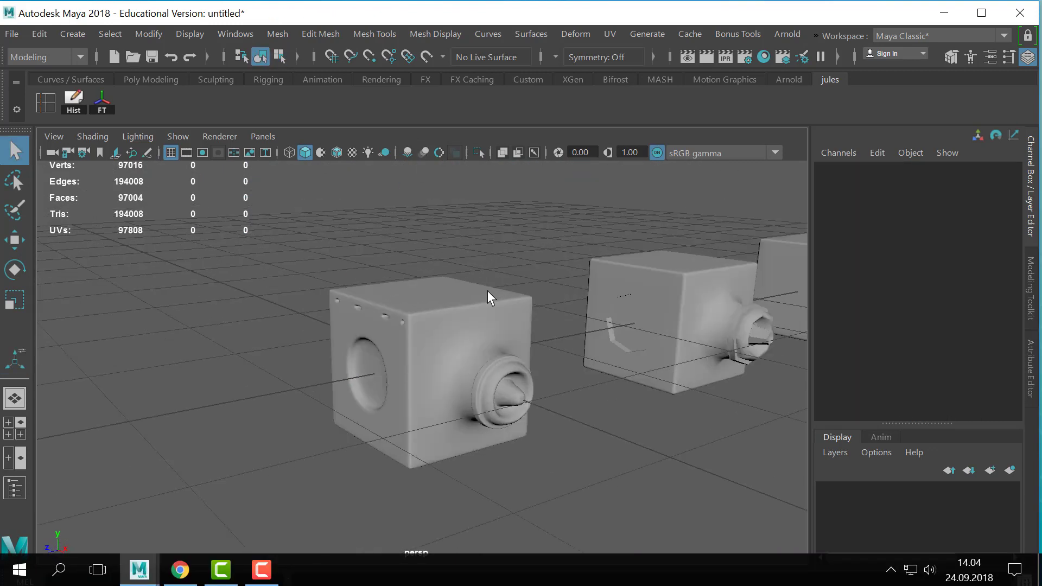
click(384, 352)
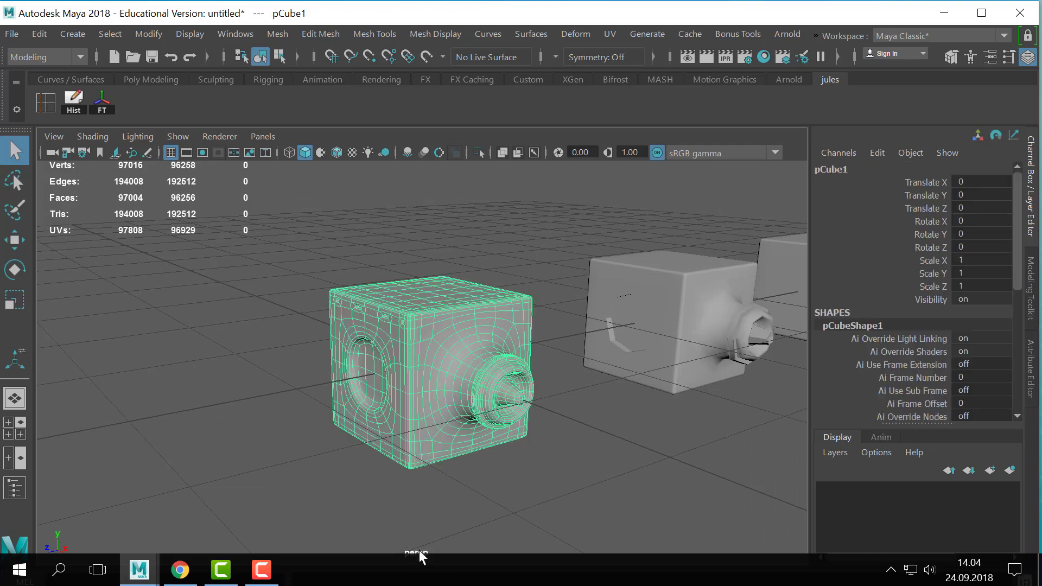
- Compare the front cube with its three earlier stages lined up behind it
scroll(536, 272, down, 4)
scroll(535, 274, up, 4)
scroll(530, 282, down, 5)
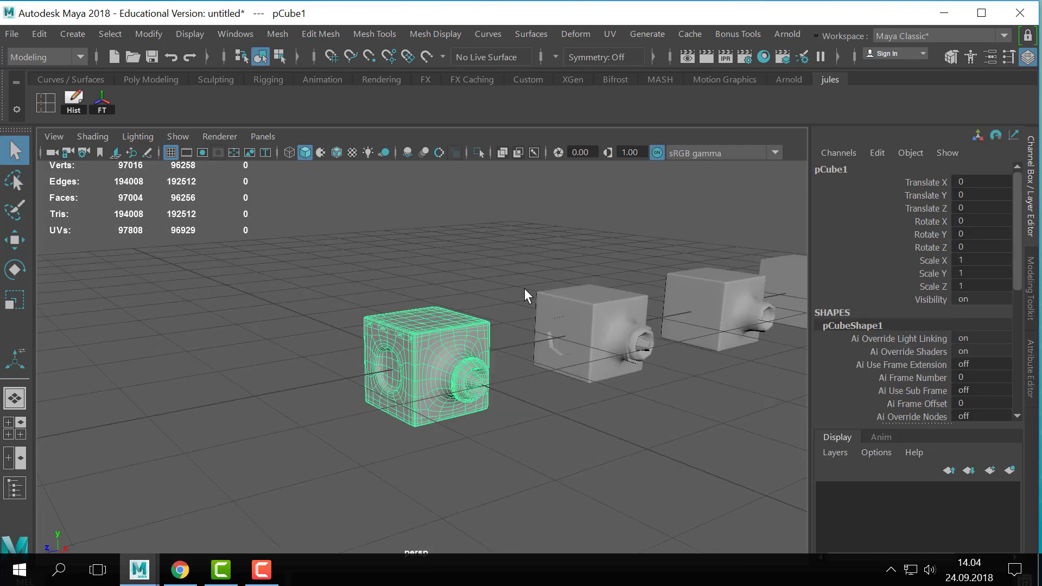
scroll(524, 288, down, 4)
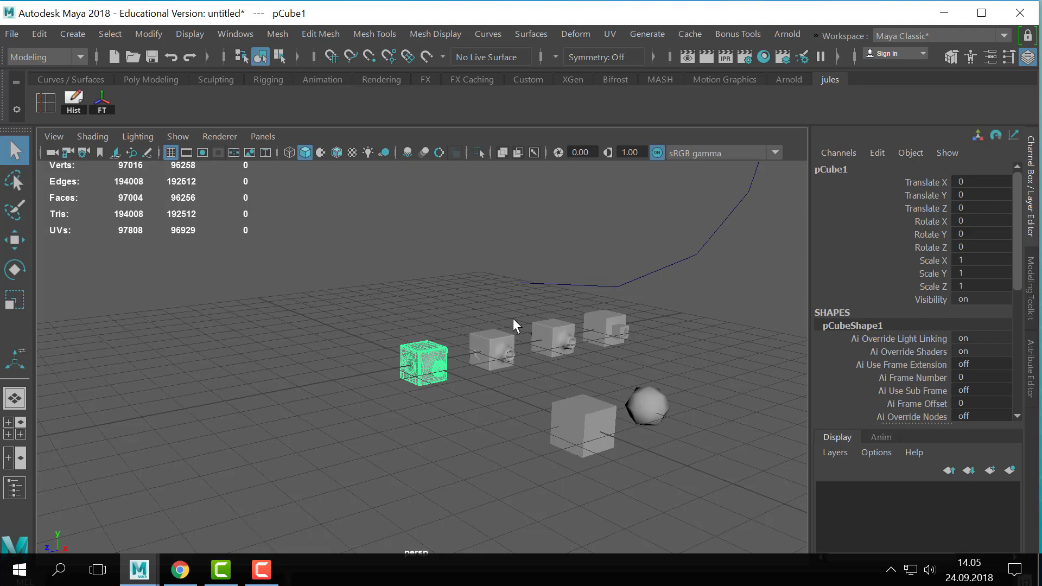
scroll(512, 318, up, 4)
scroll(418, 374, down, 4)
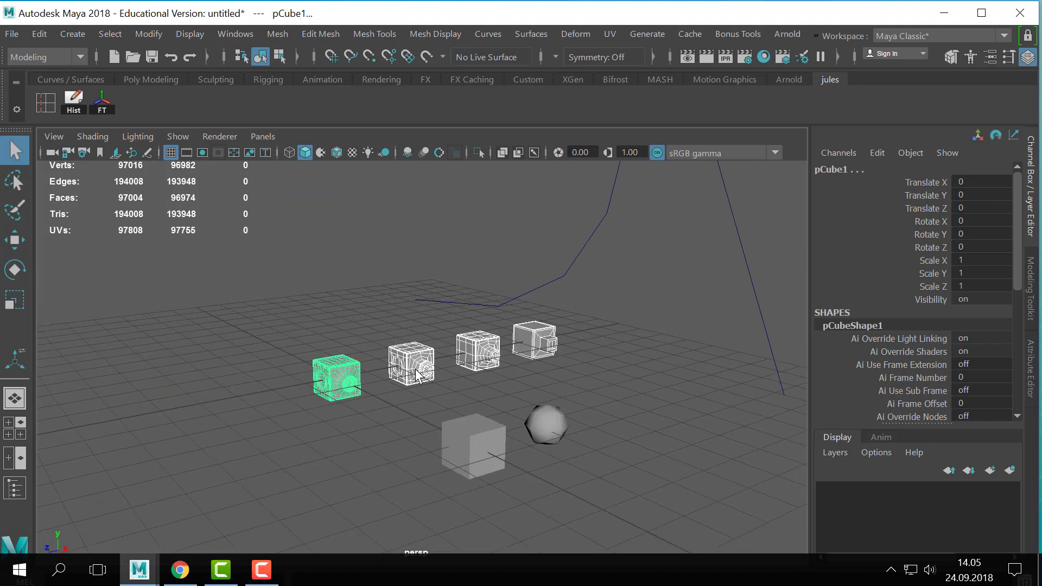
scroll(543, 375, down, 2)
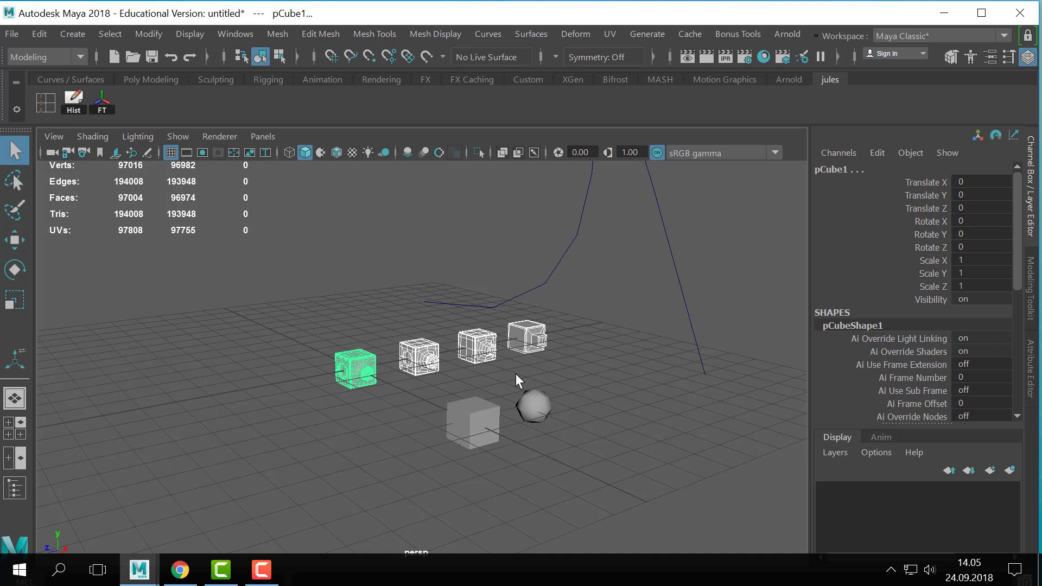
- Select all objects in the scene and delete them
scroll(549, 370, down, 6)
drag(659, 248, 354, 424)
key(Delete)
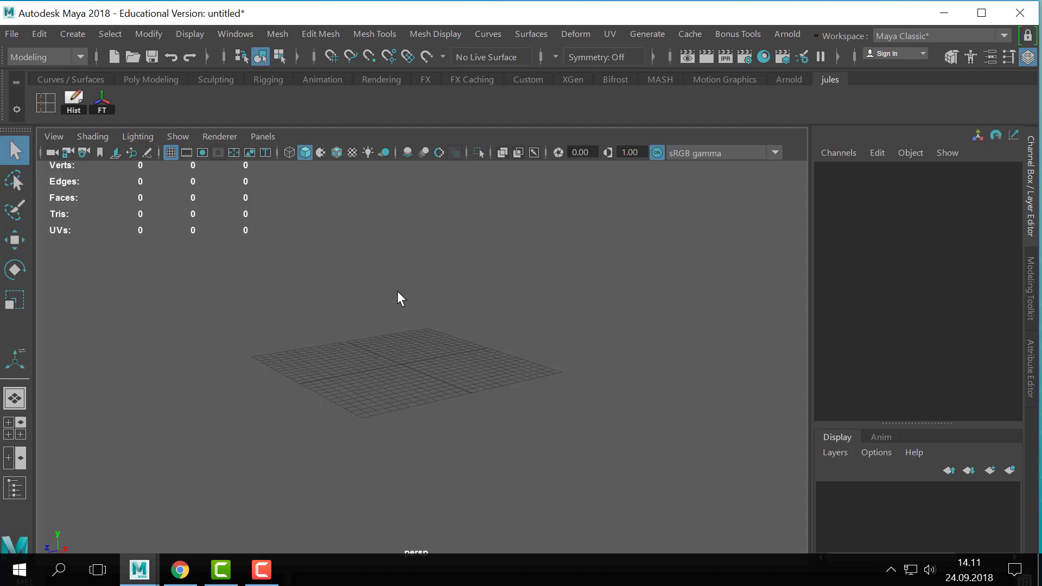
- Create a polygon cube at the origin of the empty scene
scroll(332, 358, up, 4)
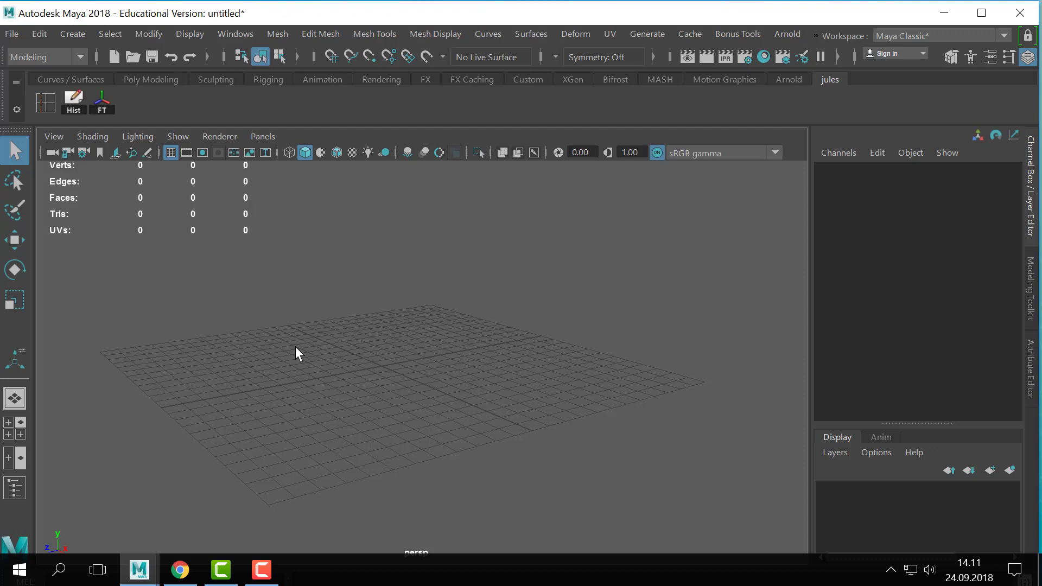
alt+drag(314, 298, 386, 293)
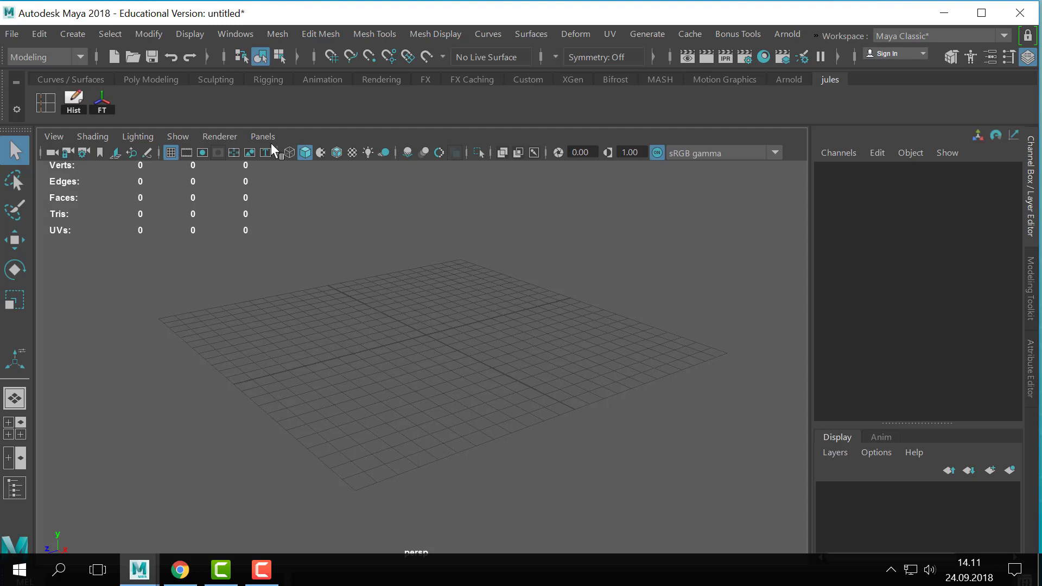
click(83, 34)
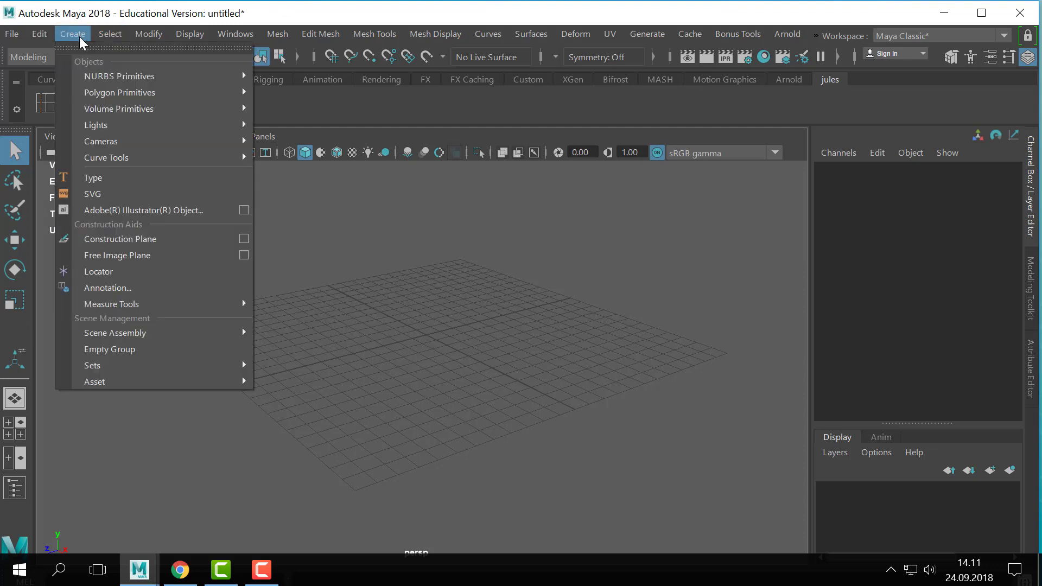
mouse_move(128, 93)
click(300, 113)
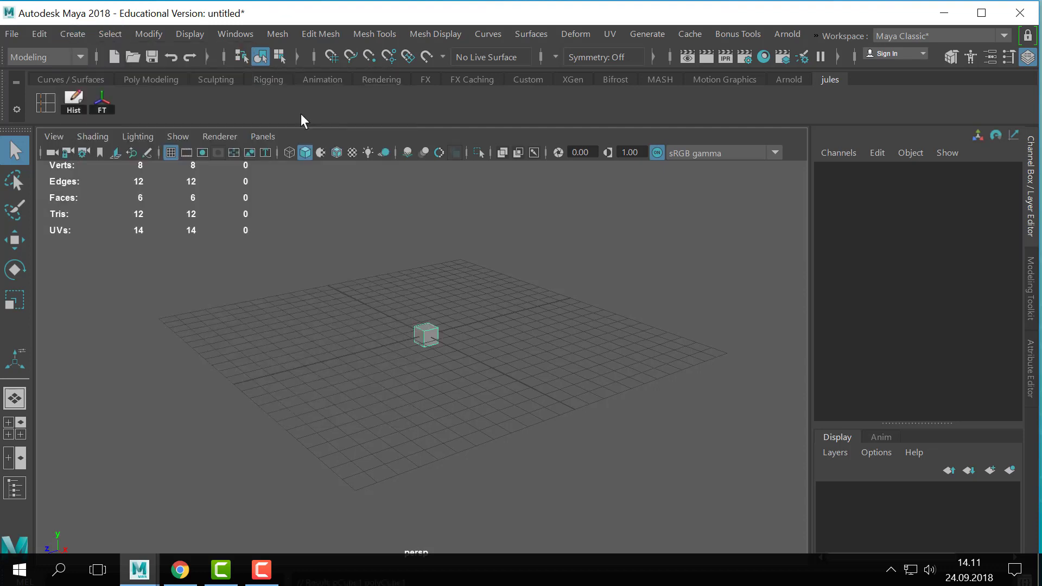
- Open the Outliner alongside the perspective view and bring the new cube closer into view
click(236, 34)
click(289, 210)
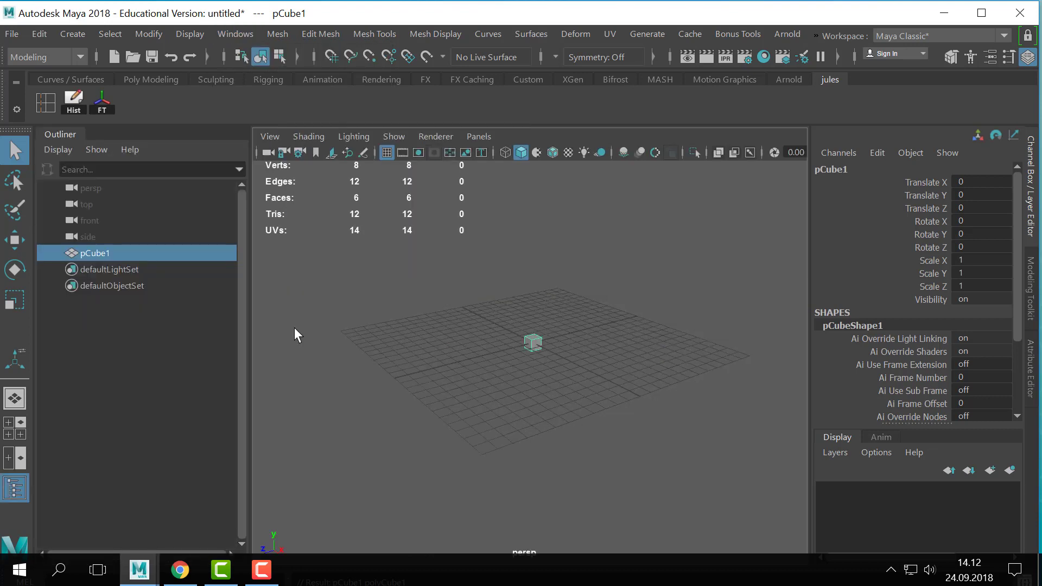
scroll(532, 390, up, 7)
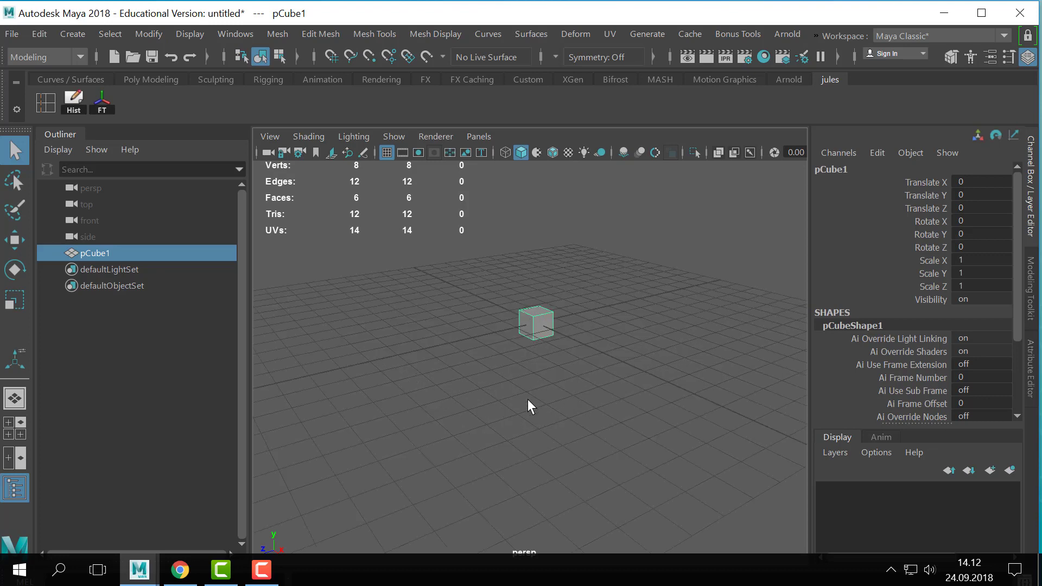
mouse_move(529, 367)
alt+middle_down()
mouse_move(512, 390)
mouse_move(517, 405)
mouse_move(514, 372)
alt+middle_up()
scroll(516, 407, up, 4)
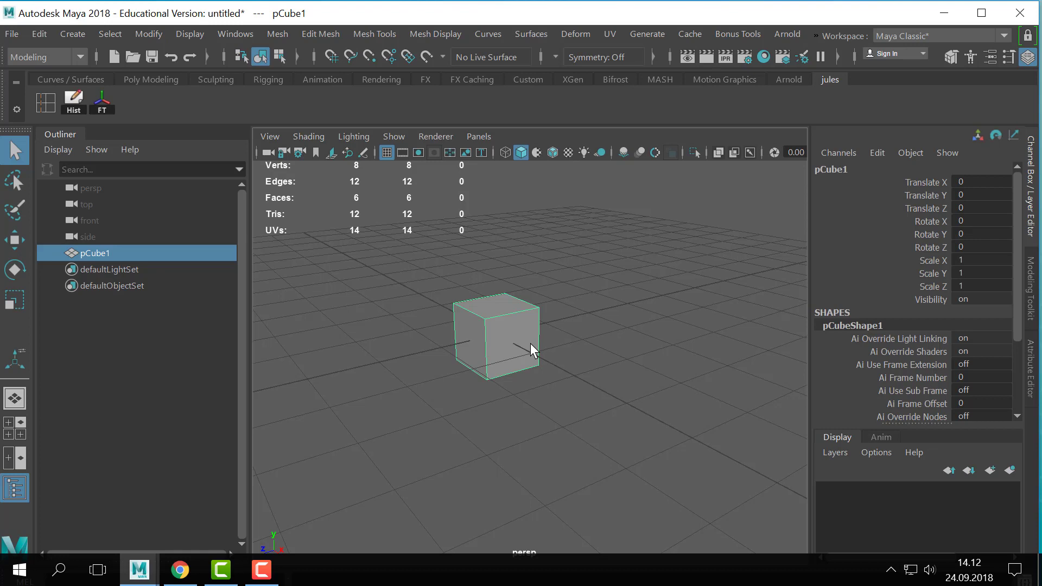
- Move the cube along the Z axis to about 4.757
alt+right_drag(530, 343, 505, 365)
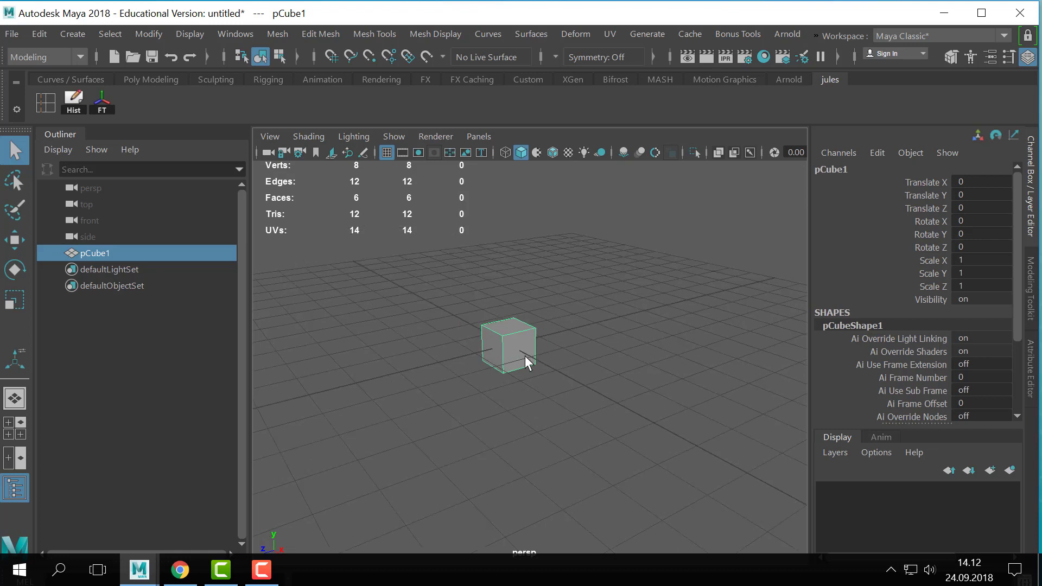
key(w)
drag(442, 365, 255, 410)
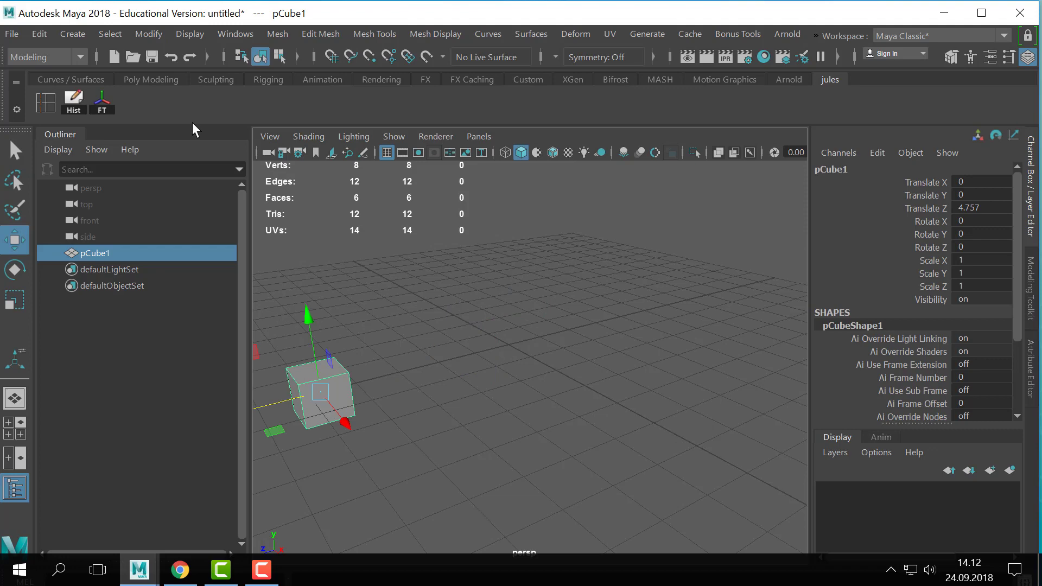
click(110, 34)
mouse_move(73, 34)
mouse_move(124, 92)
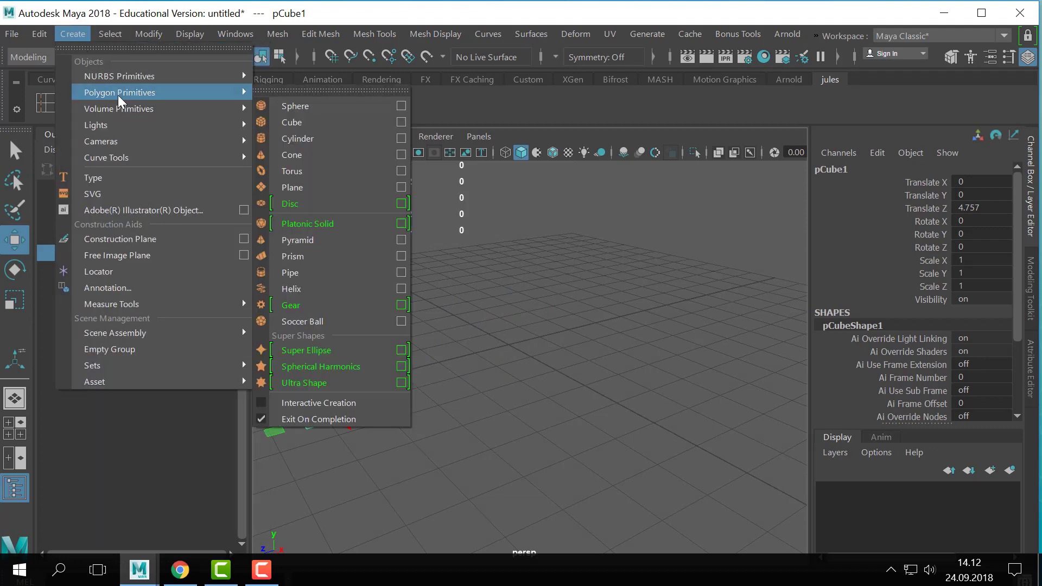
click(362, 108)
alt+drag(655, 352, 646, 377)
alt+right_drag(469, 350, 796, 361)
alt+middle_drag(679, 364, 691, 438)
alt+right_drag(691, 439, 648, 428)
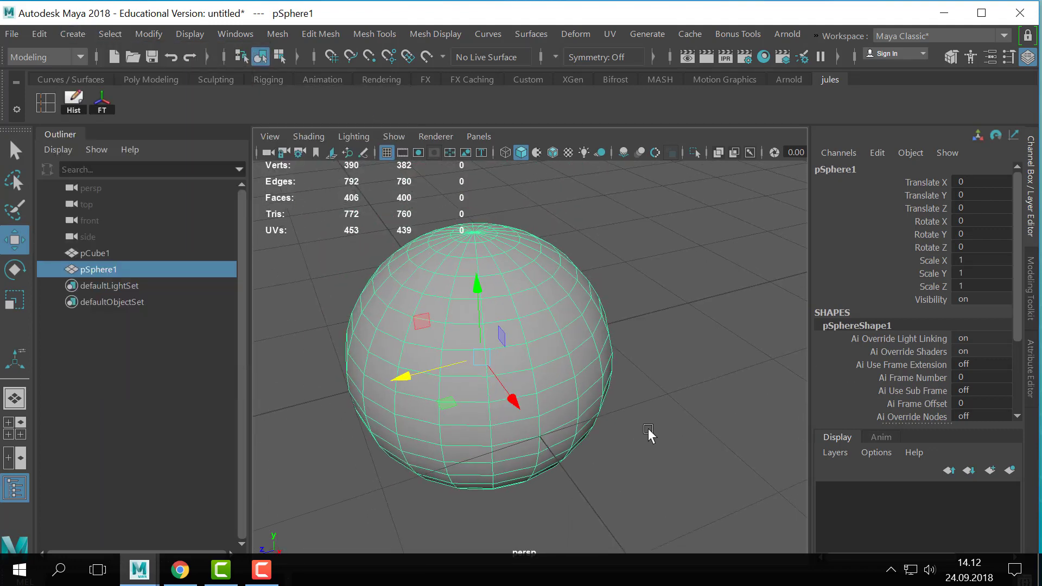
alt+drag(648, 433, 645, 424)
key(Delete)
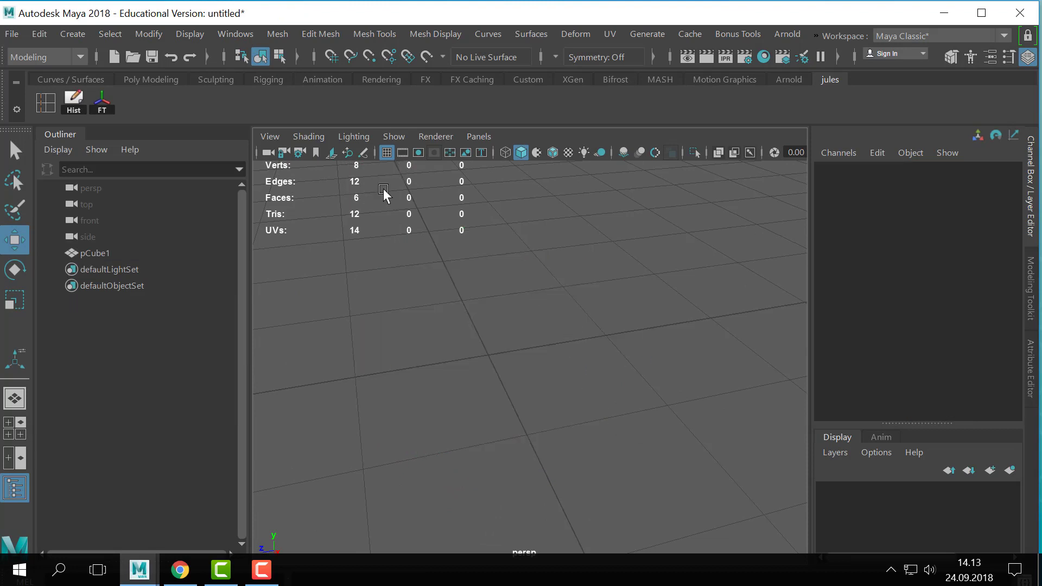
- Create a second polygon cube at the origin
click(73, 33)
mouse_move(139, 92)
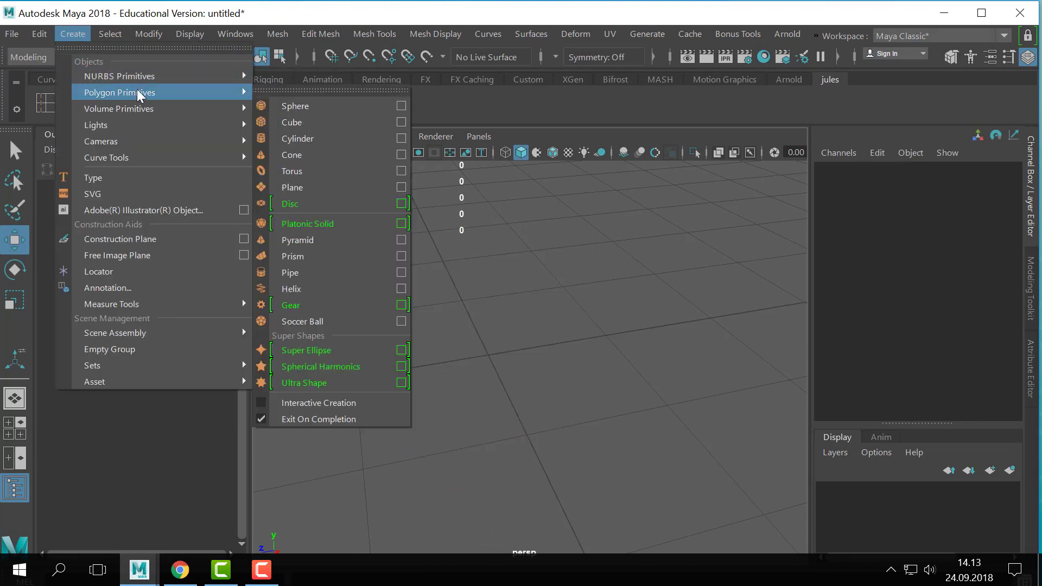
click(321, 123)
- Apply Smooth with 1 division to the second cube and return it to object mode
click(235, 33)
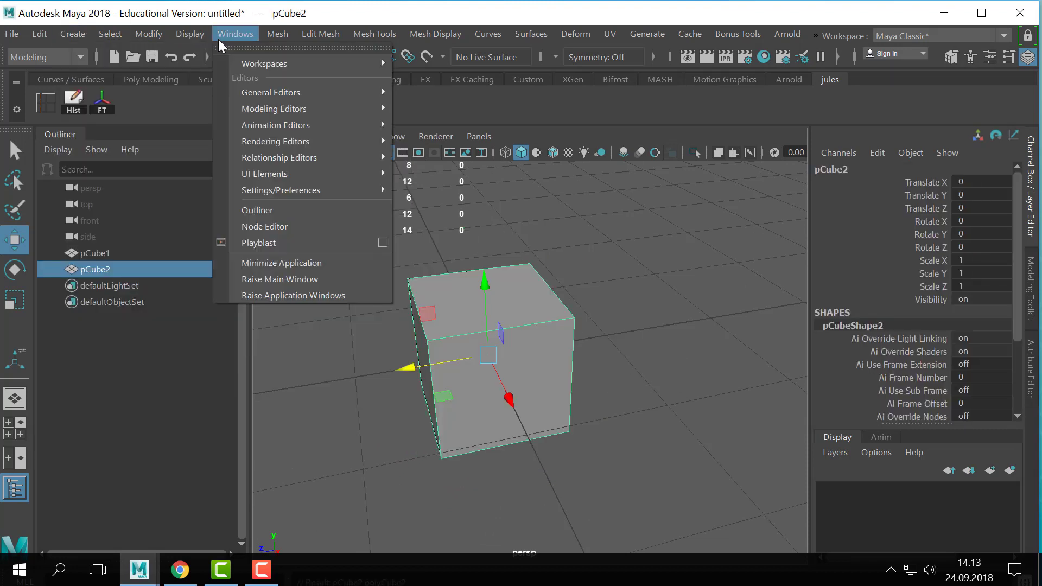
click(328, 186)
alt+drag(575, 347, 525, 314)
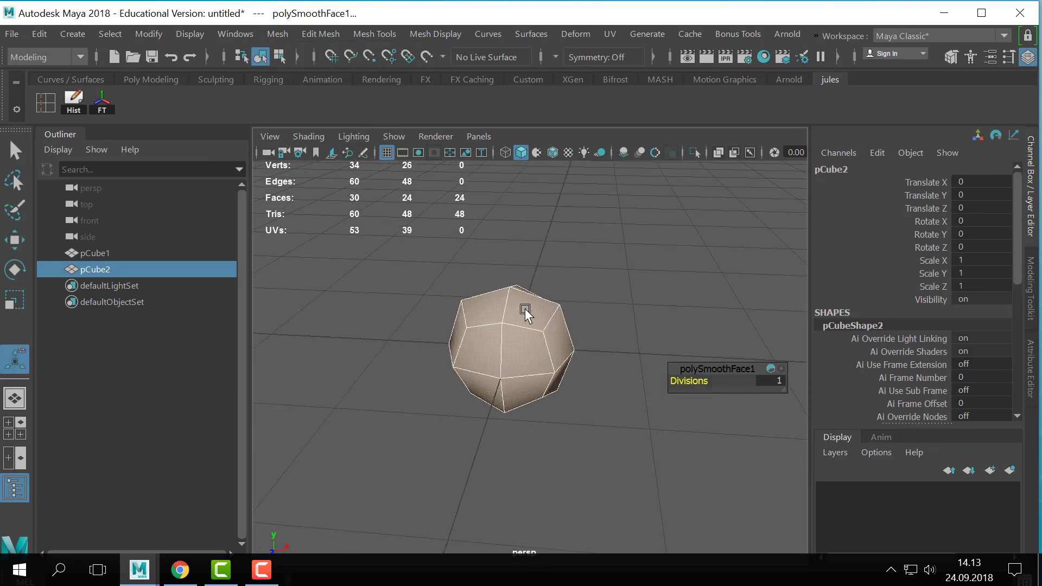
alt+drag(560, 279, 553, 281)
key(q)
right_drag(503, 334, 555, 83)
click(587, 290)
click(542, 334)
alt+drag(534, 353, 491, 493)
alt+right_drag(490, 493, 341, 529)
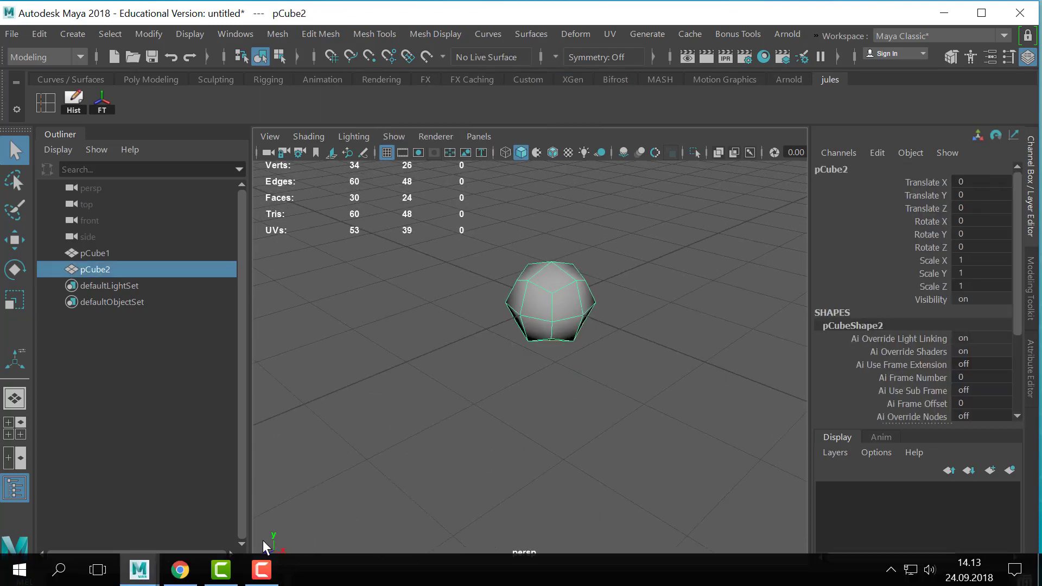
- Switch the smoothed cube to edge mode and select the vertical edge loop through its middle
alt+drag(611, 298, 598, 313)
alt+middle_drag(598, 314, 575, 375)
alt+right_drag(575, 374, 559, 390)
alt+drag(559, 390, 551, 376)
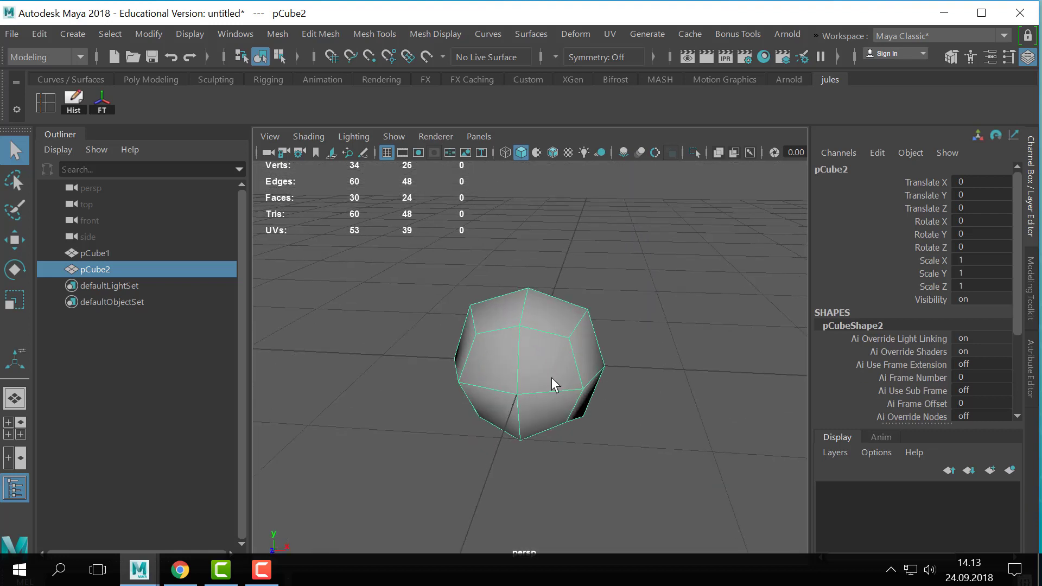
right_drag(551, 376, 556, 64)
double_click(518, 339)
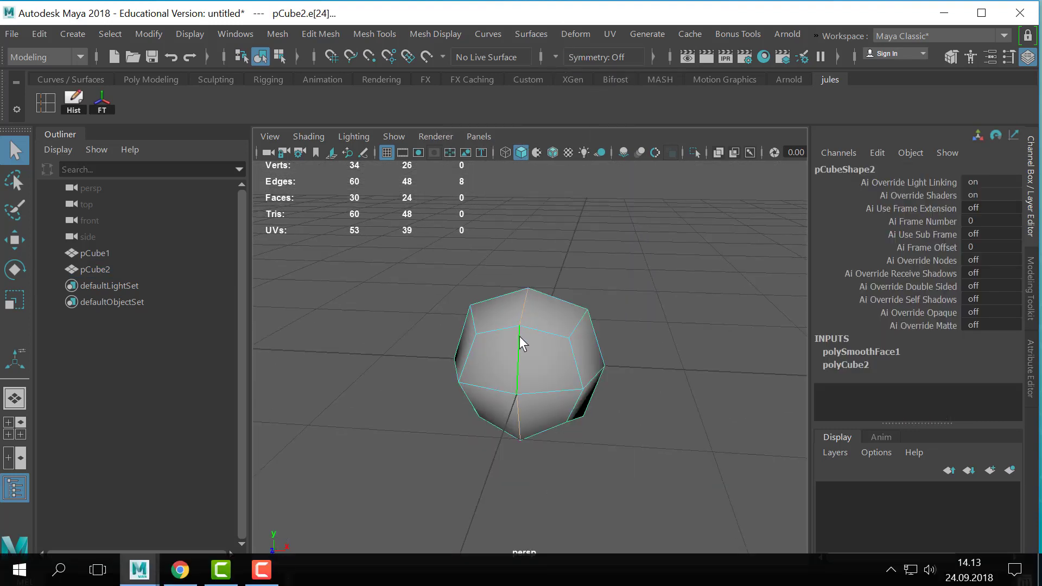
- Select all faces on one side of the smoothed cube's vertical centre line and delete them
right_drag(519, 336, 507, 157)
alt+drag(554, 329, 586, 300)
drag(634, 254, 559, 462)
key(Delete)
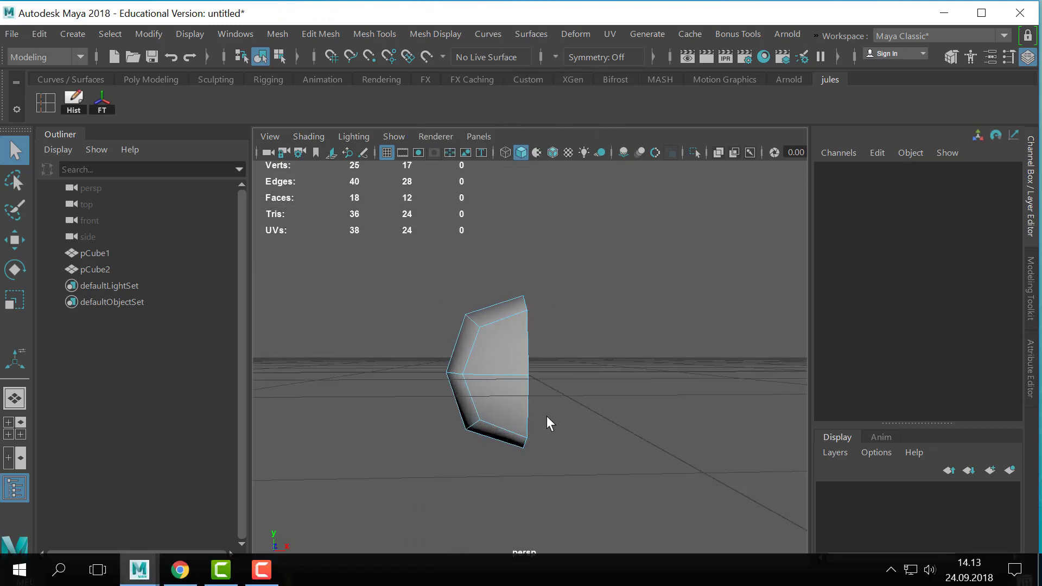
- Switch the half cube to vertex mode and move an upper vertex of its open border slightly past the centre line along X
alt+drag(546, 416, 530, 430)
right_drag(490, 330, 388, 105)
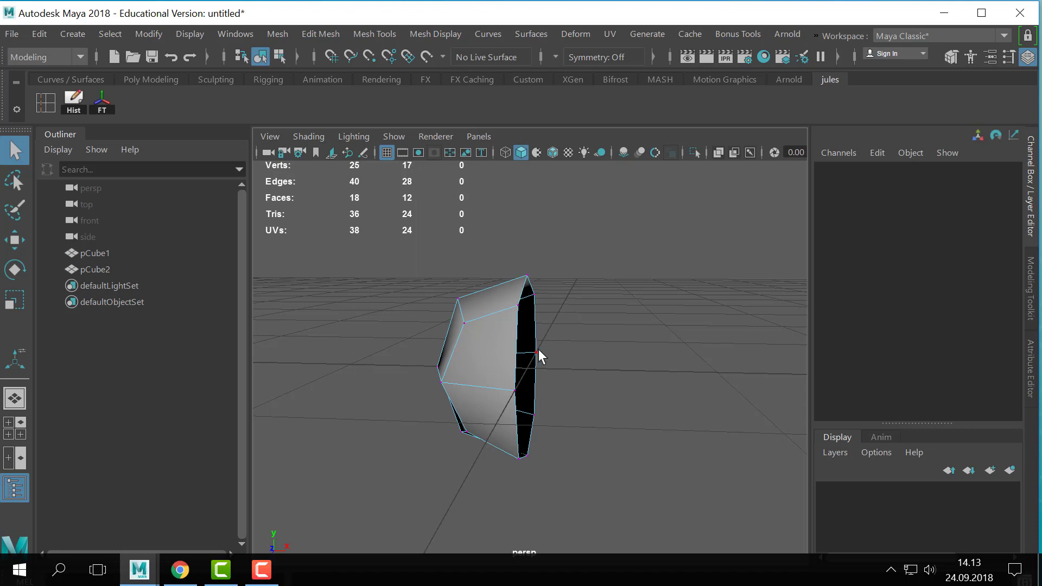
click(537, 351)
alt+drag(537, 351, 608, 369)
key(w)
click(520, 309)
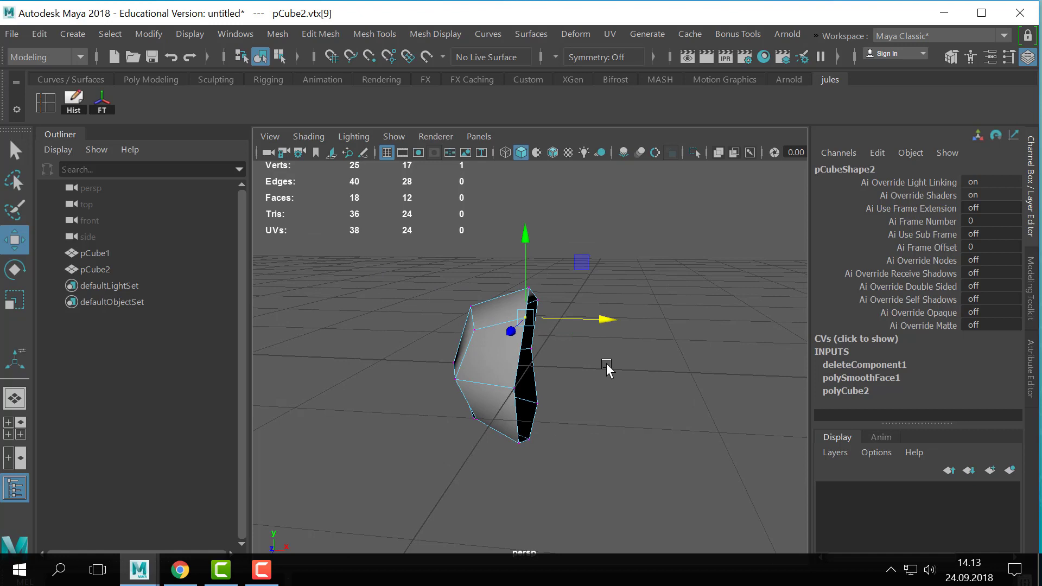
alt+drag(581, 263, 597, 329)
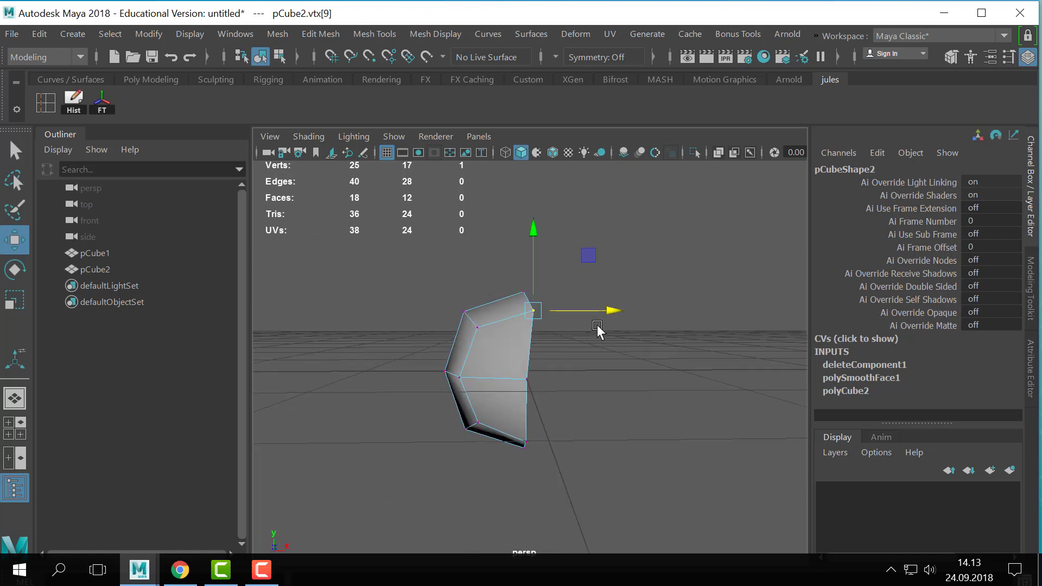
- Select all open-border vertices of the half cube and set their absolute X position to 0
alt+drag(615, 270, 521, 483)
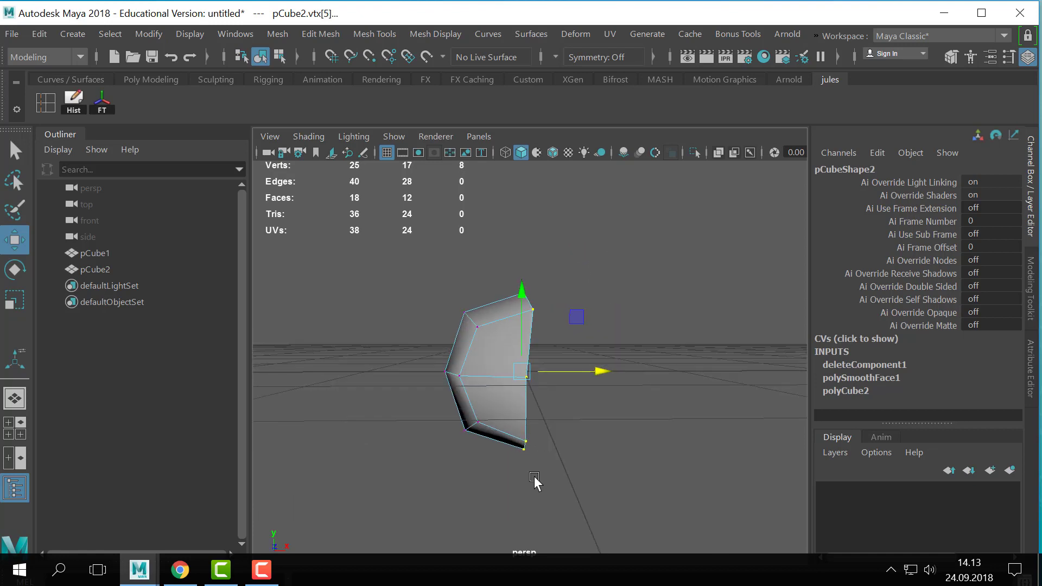
click(670, 56)
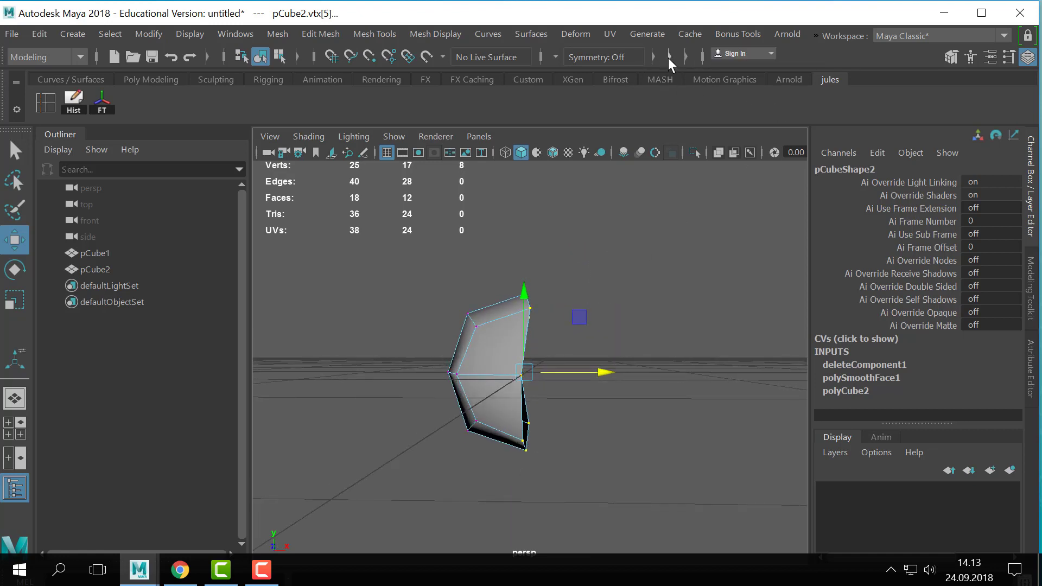
click(686, 60)
drag(641, 224, 515, 513)
click(748, 59)
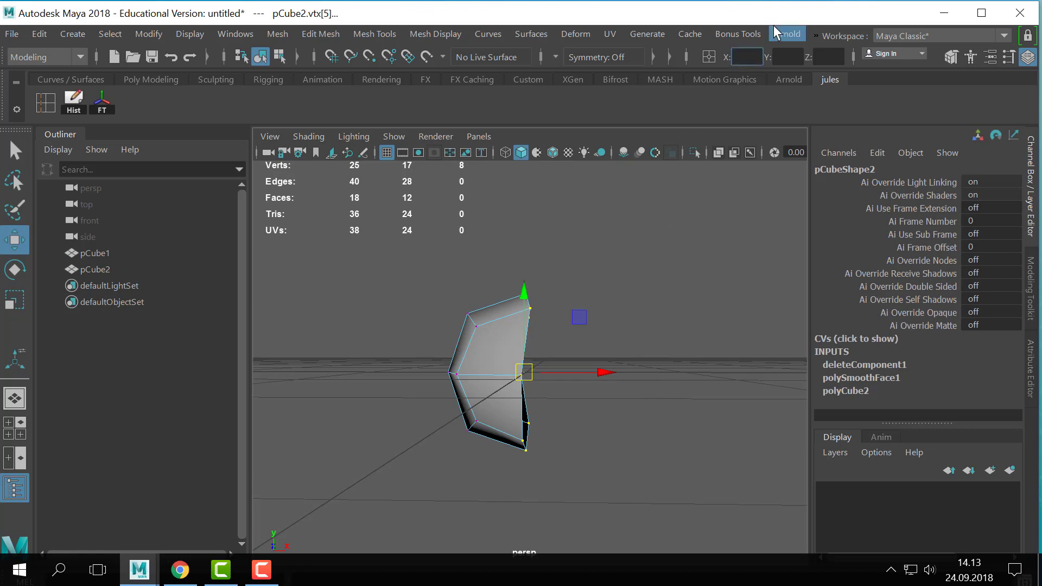
text(0)
key(Return)
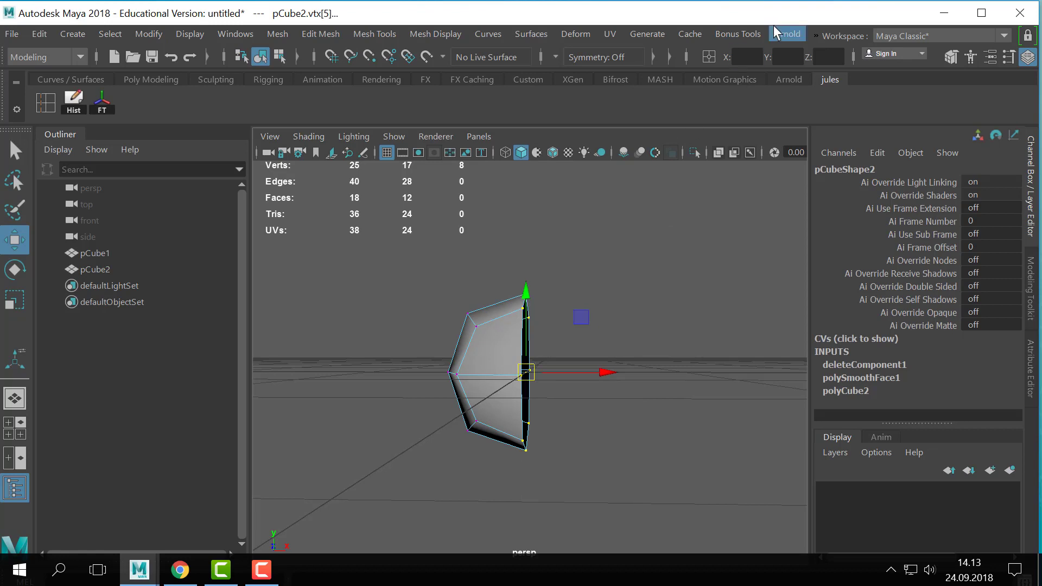
- Move two border vertices of the half cube off the centre line in opposite directions along X
click(638, 331)
alt+drag(638, 331, 560, 311)
click(545, 320)
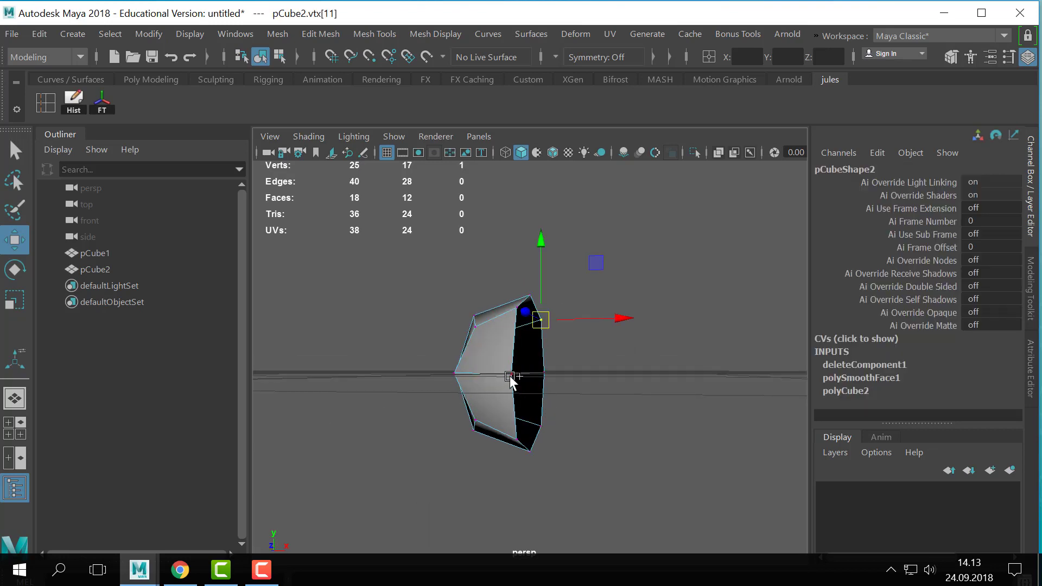
shift+click(513, 377)
click(562, 315)
click(545, 320)
drag(581, 319, 595, 321)
click(515, 374)
click(513, 375)
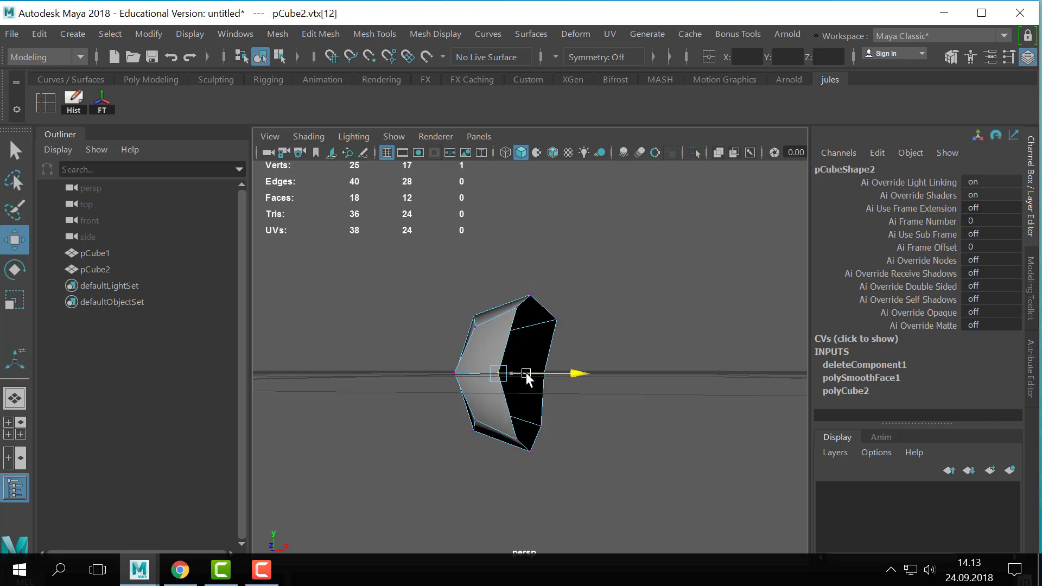
alt+drag(530, 372, 569, 379)
alt+drag(583, 309, 579, 305)
- Snap the two displaced border vertices back to the centre grid line along X
key(x)
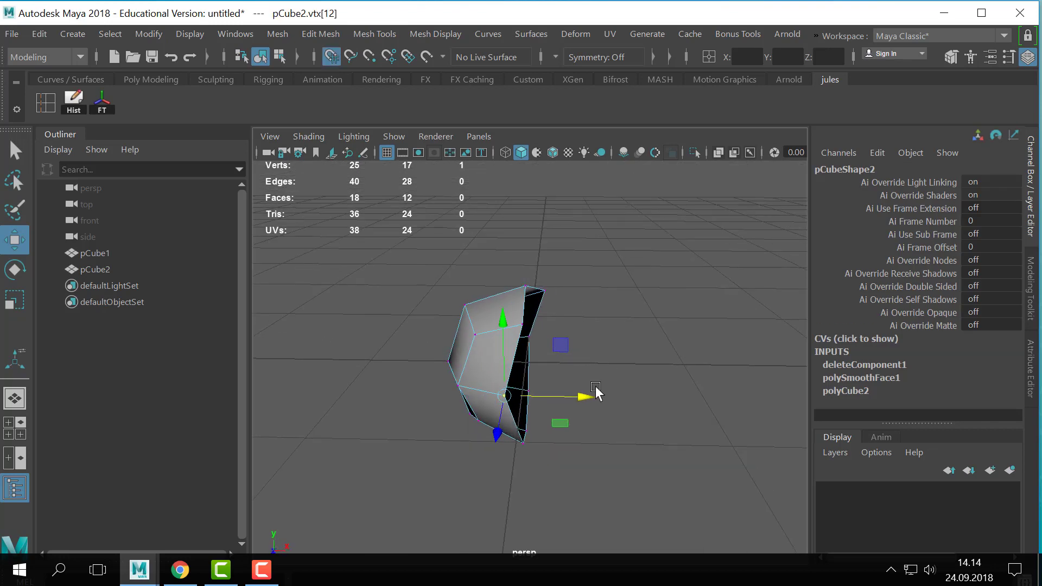
drag(588, 397, 506, 441)
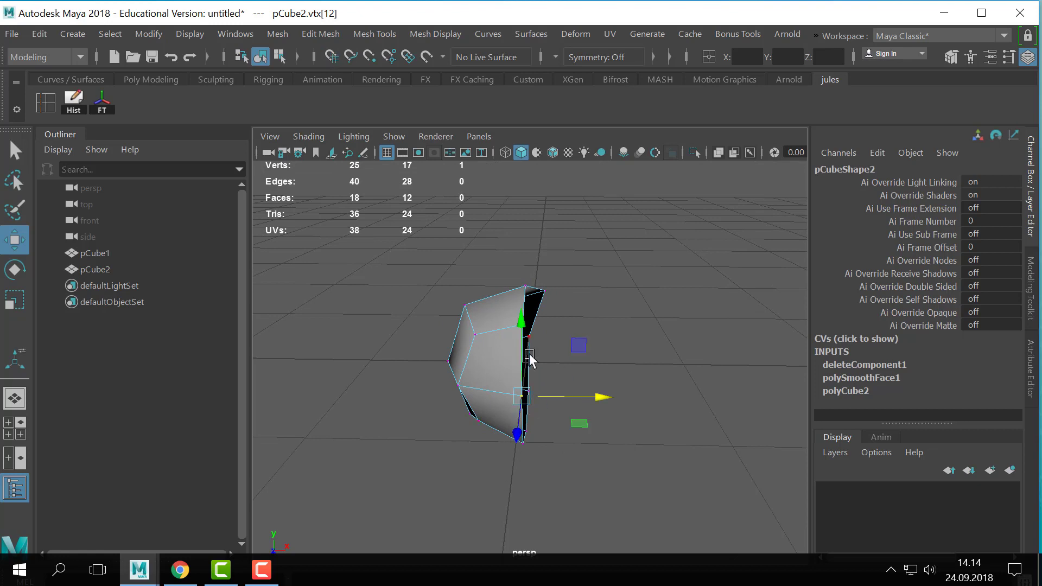
click(540, 291)
key(x)
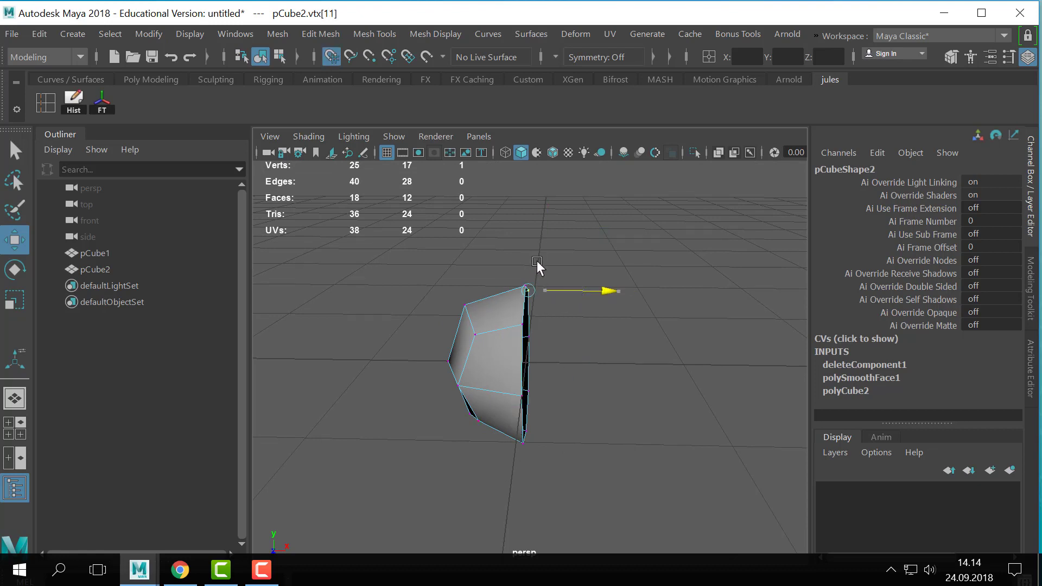
- Displace two middle border vertices along X, one to each side of the centre line
drag(604, 223, 512, 521)
click(551, 400)
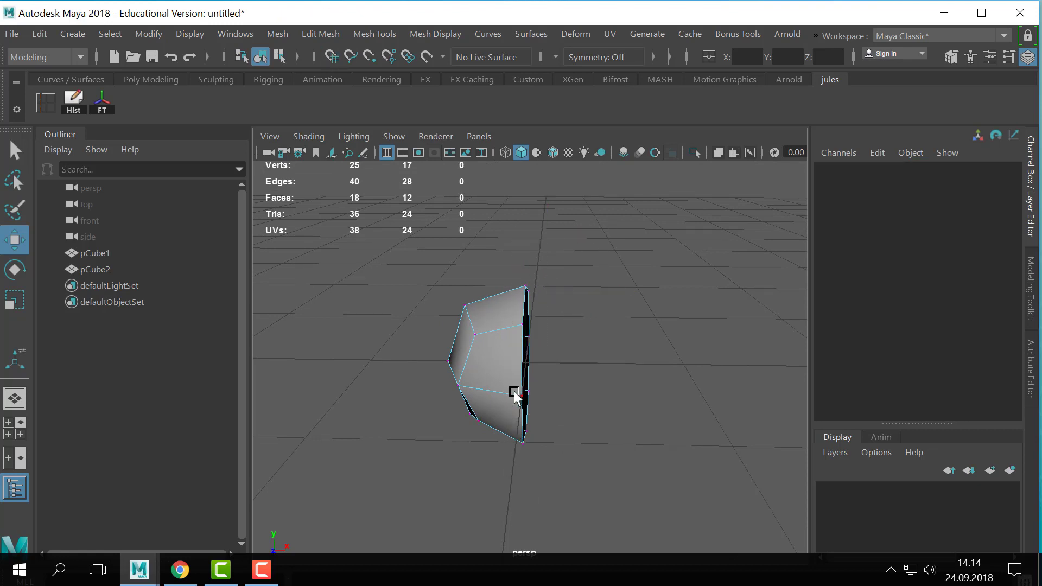
click(522, 396)
click(556, 400)
click(527, 397)
drag(579, 399, 565, 399)
click(534, 337)
drag(569, 338, 590, 339)
- Select all border vertices and scale them flat along X until they share one plane
drag(649, 216, 502, 484)
key(r)
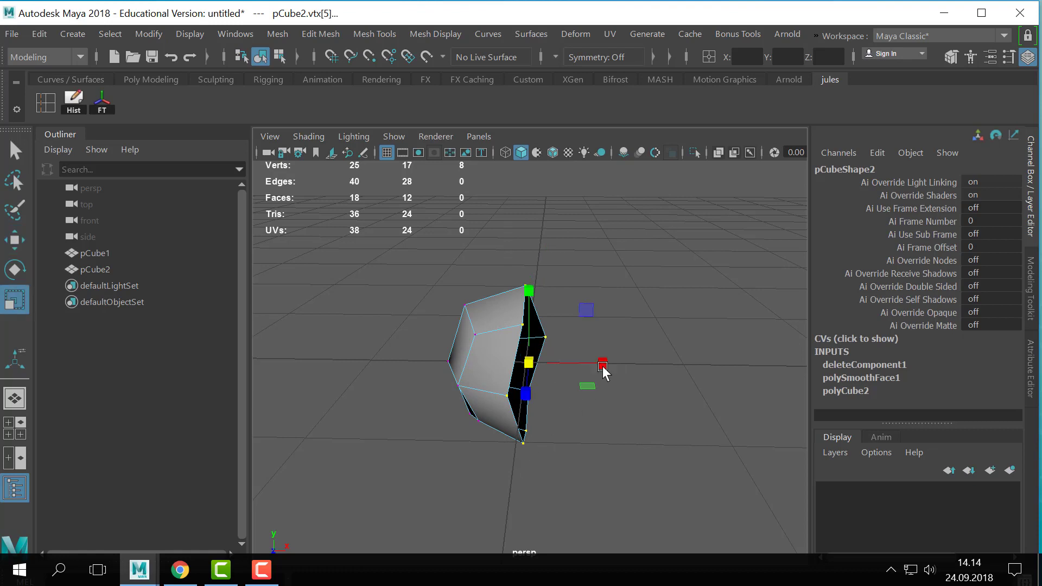
drag(603, 366, 572, 370)
middle_drag(663, 379, 600, 381)
middle_drag(685, 400, 585, 412)
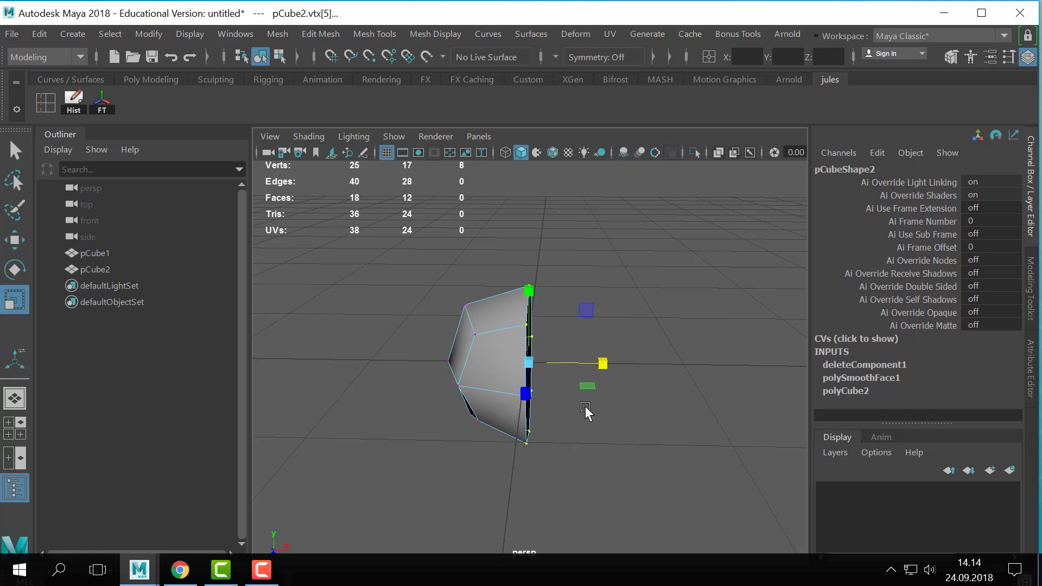
click(604, 361)
scroll(613, 334, down, 3)
- Snap the flattened border vertices to the centre grid line along X
key(w)
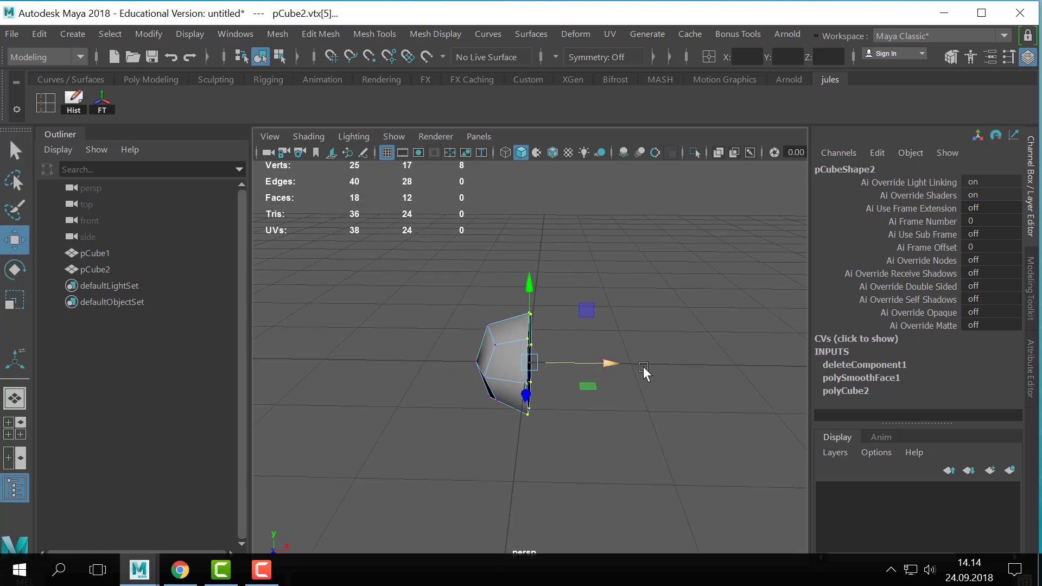
drag(617, 364, 508, 474)
key(x)
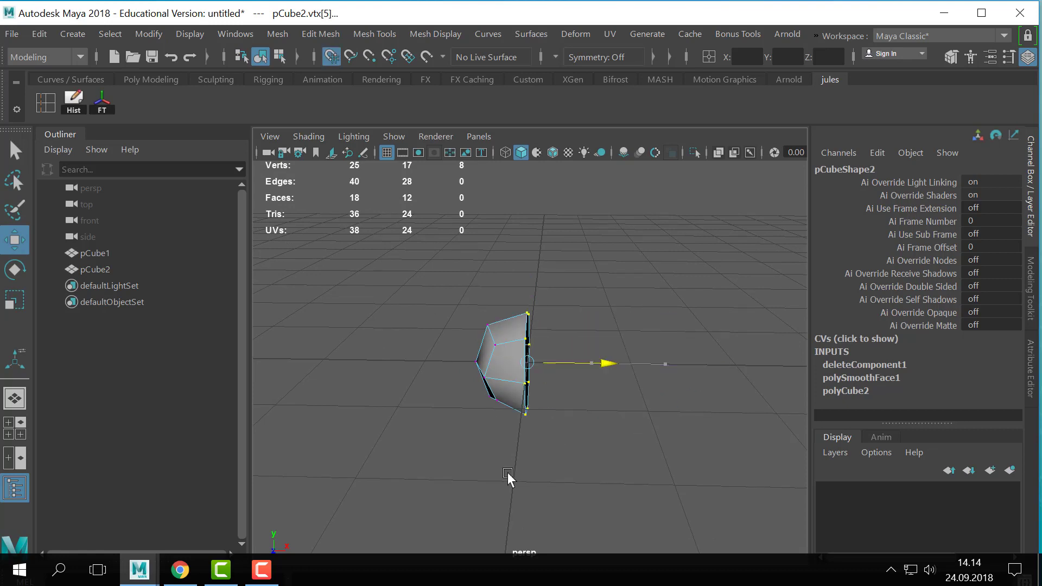
- Return the half cube to object mode and delete its construction history
right_drag(529, 163, 617, 81)
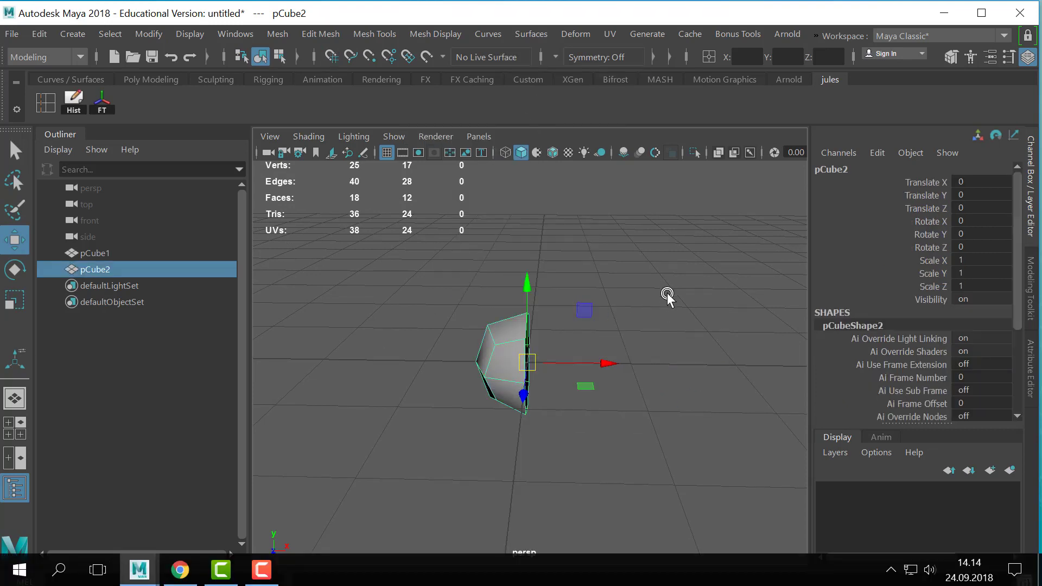
click(666, 296)
click(504, 353)
alt+right_drag(438, 373, 580, 335)
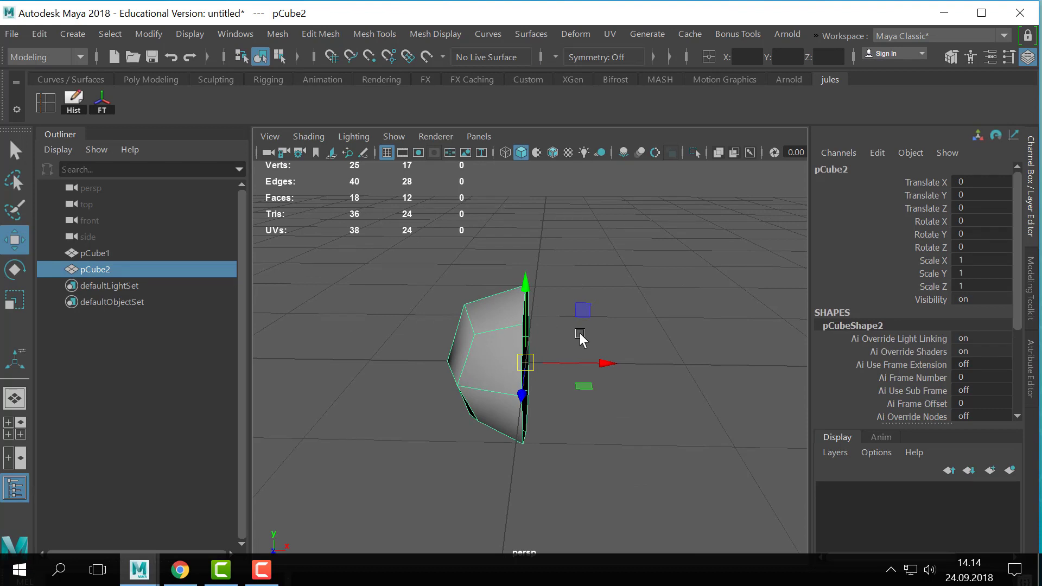
click(277, 33)
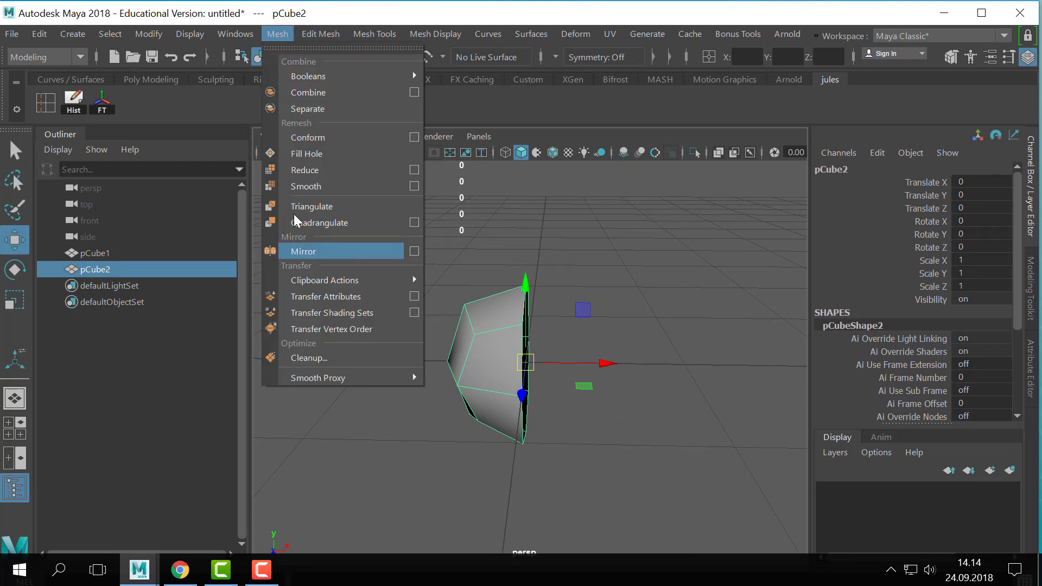
click(69, 107)
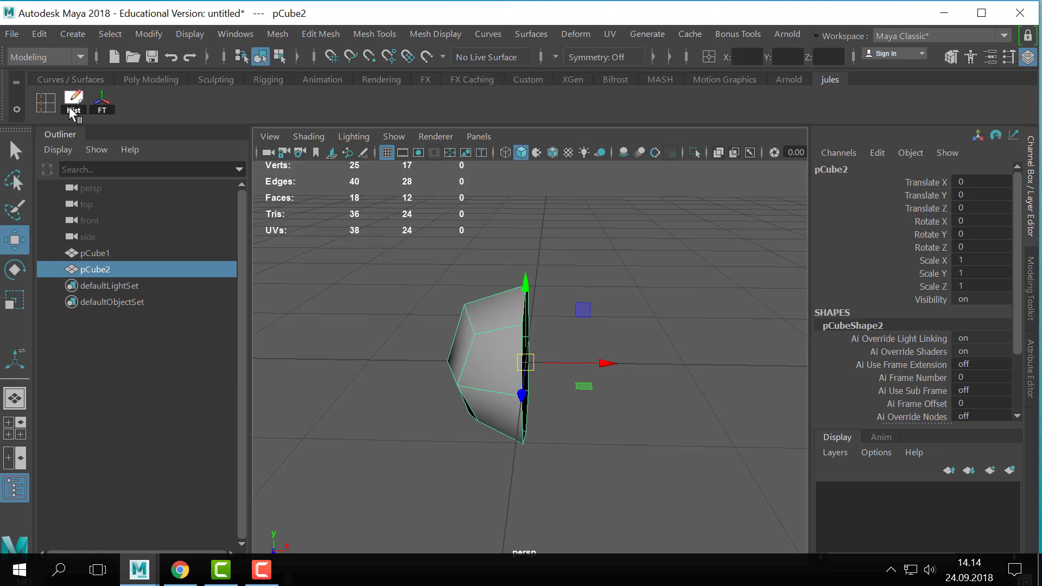
- Mirror the half cube across the world X axis in the + direction, combined with the original and merging border vertices
click(277, 34)
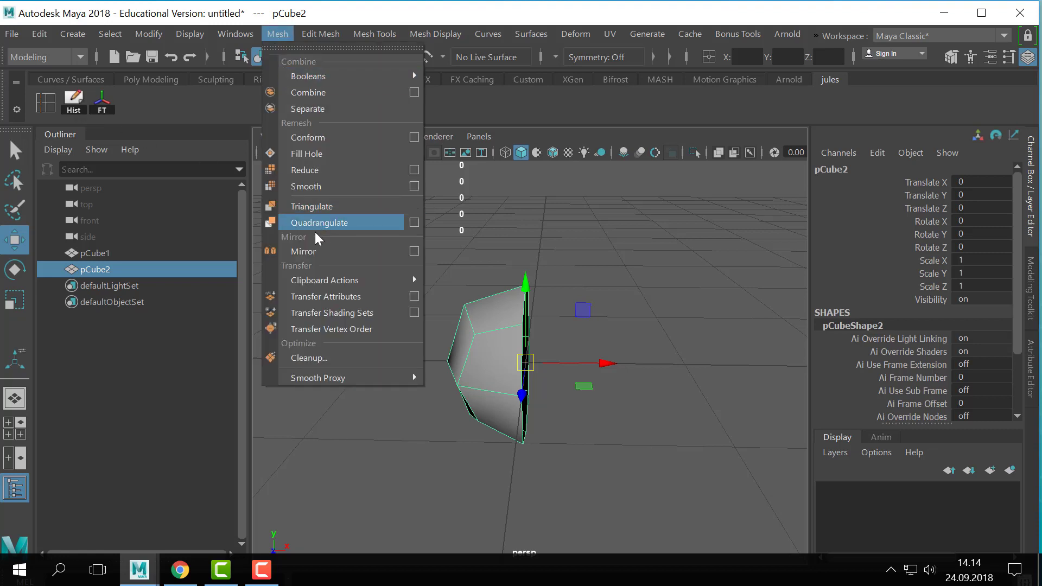
click(413, 251)
drag(767, 116, 856, 74)
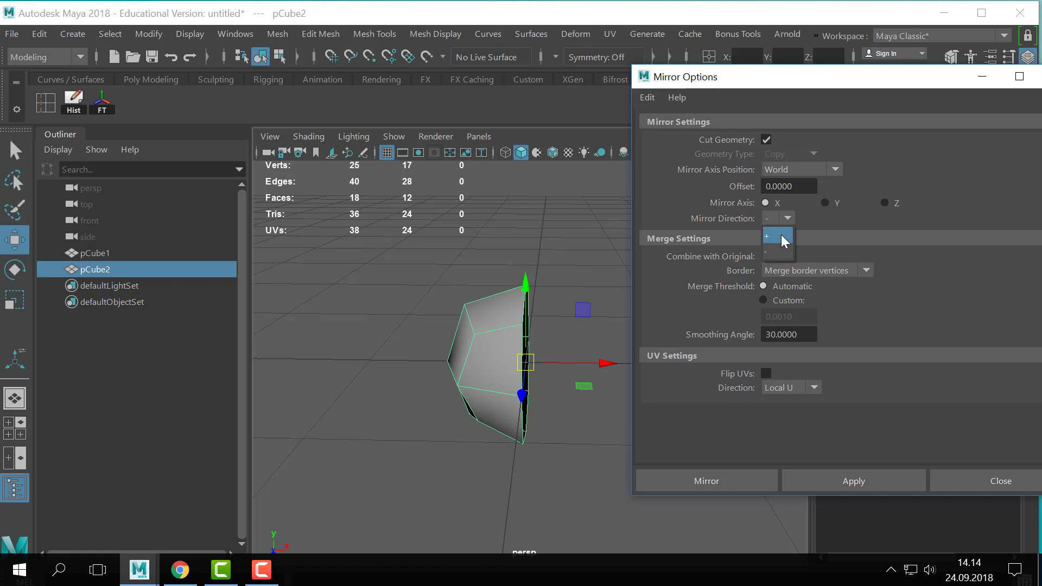
click(781, 239)
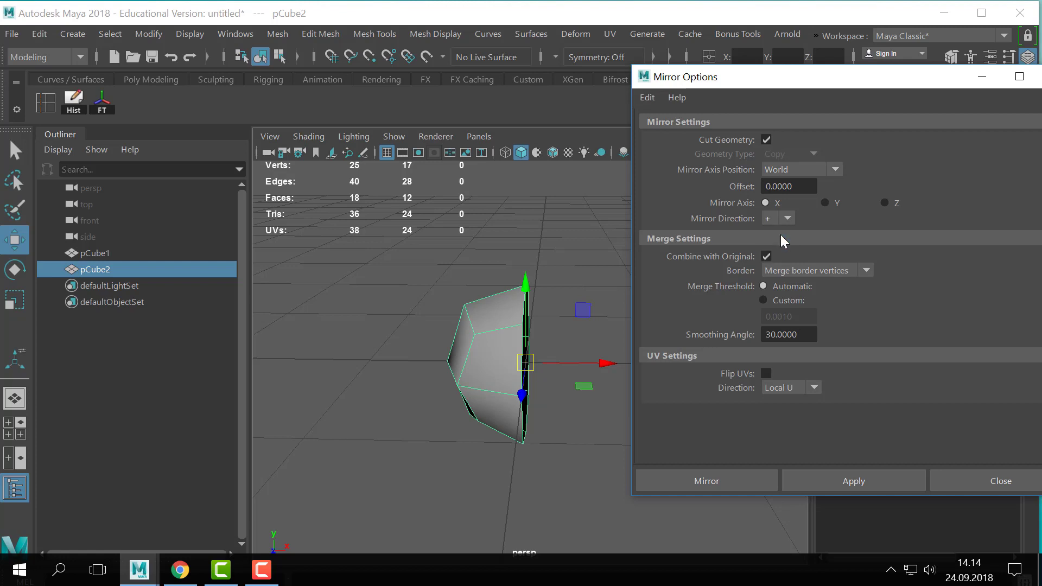
click(898, 486)
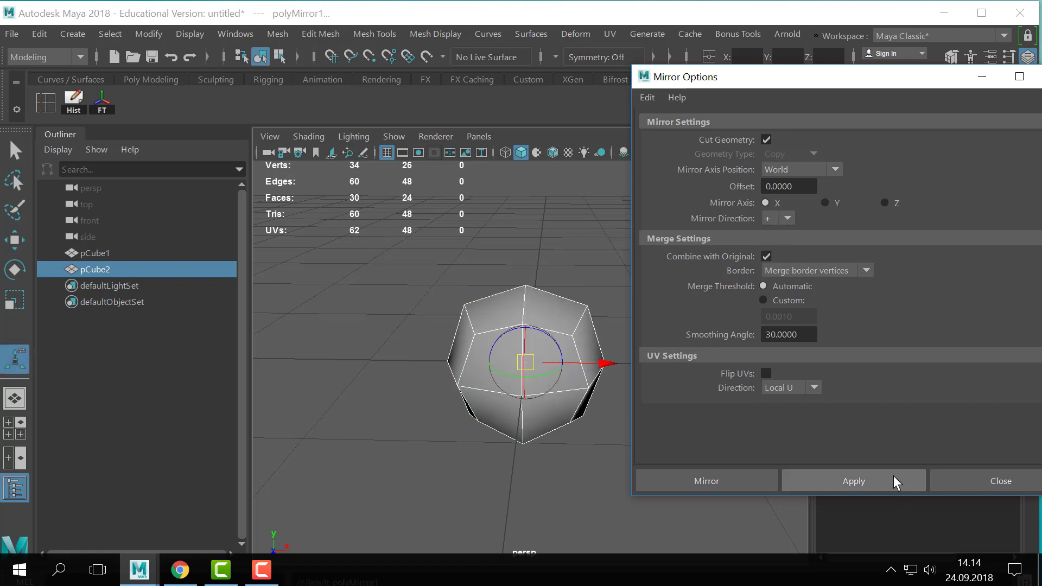
click(967, 486)
- Return to the selection tool and check that Poly Count is enabled in the heads-up display options
scroll(618, 336, up, 3)
key(q)
right_drag(554, 296, 630, 84)
click(190, 34)
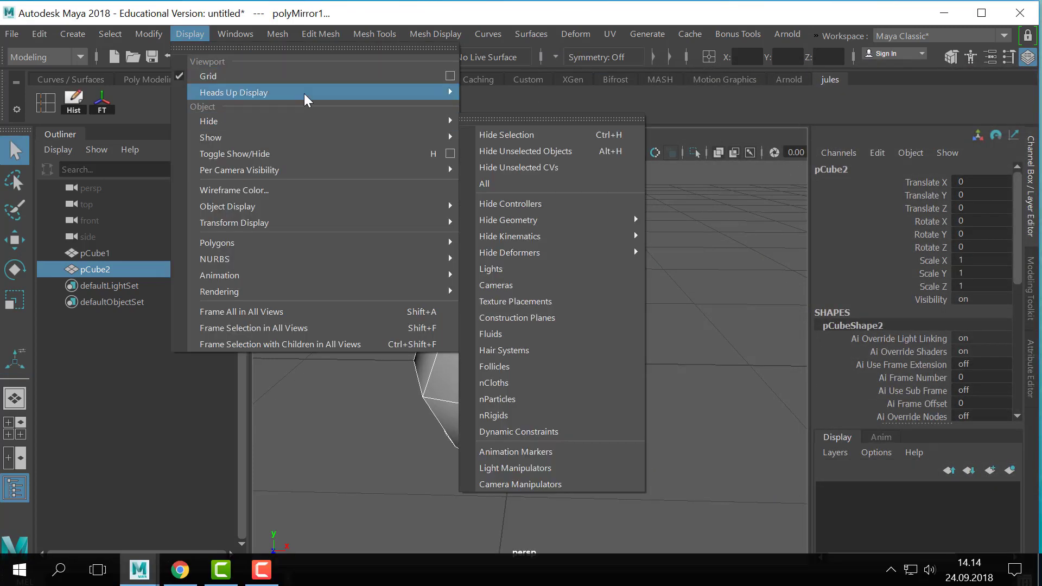
mouse_move(304, 93)
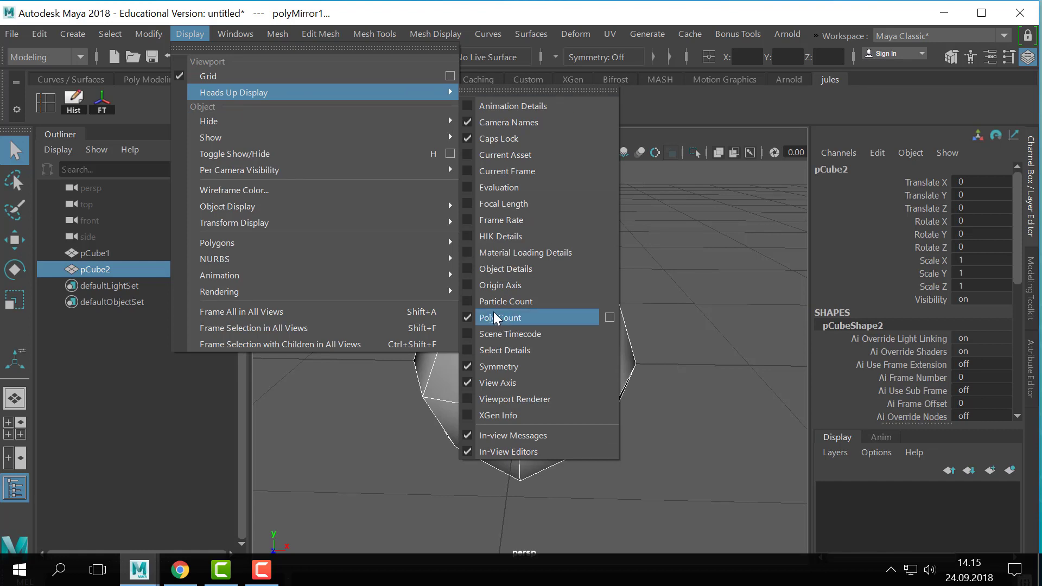
click(641, 266)
- Select the top centre vertex of the mirrored mesh in vertex mode and detach it
alt+middle_drag(584, 308, 590, 328)
right_drag(559, 309, 477, 111)
drag(574, 269, 533, 296)
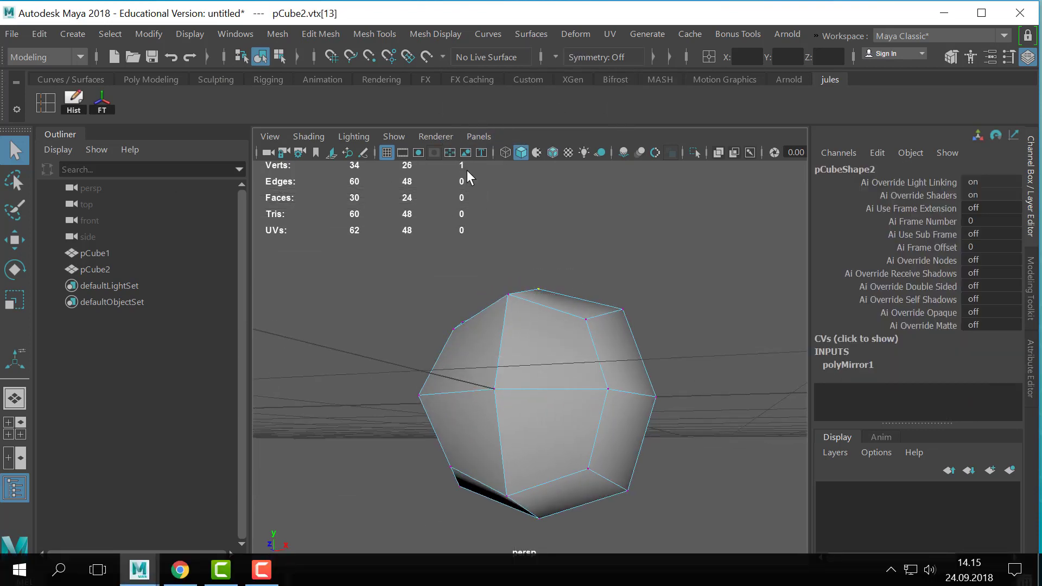
alt+drag(577, 316, 526, 282)
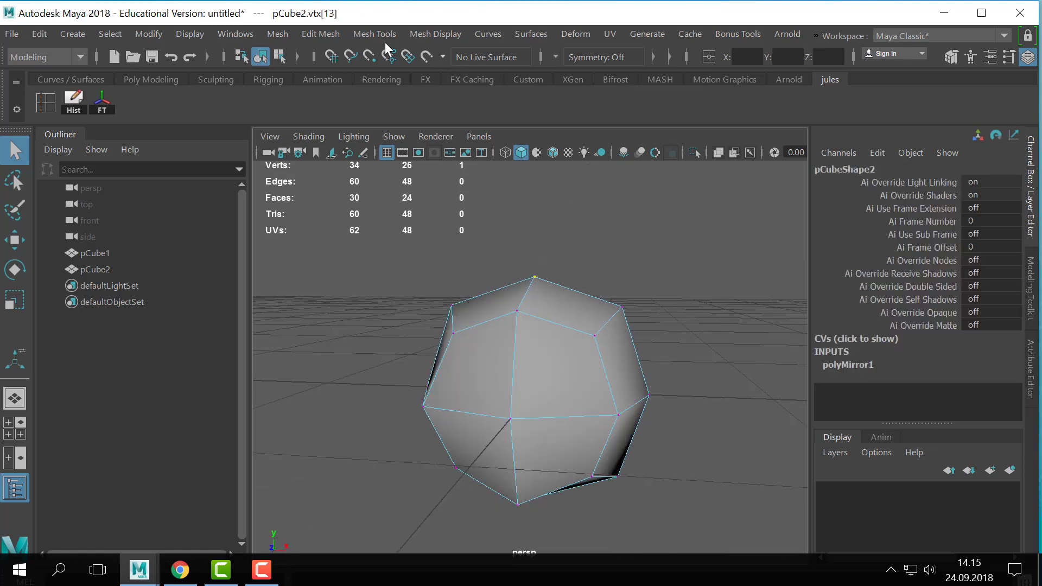
click(312, 31)
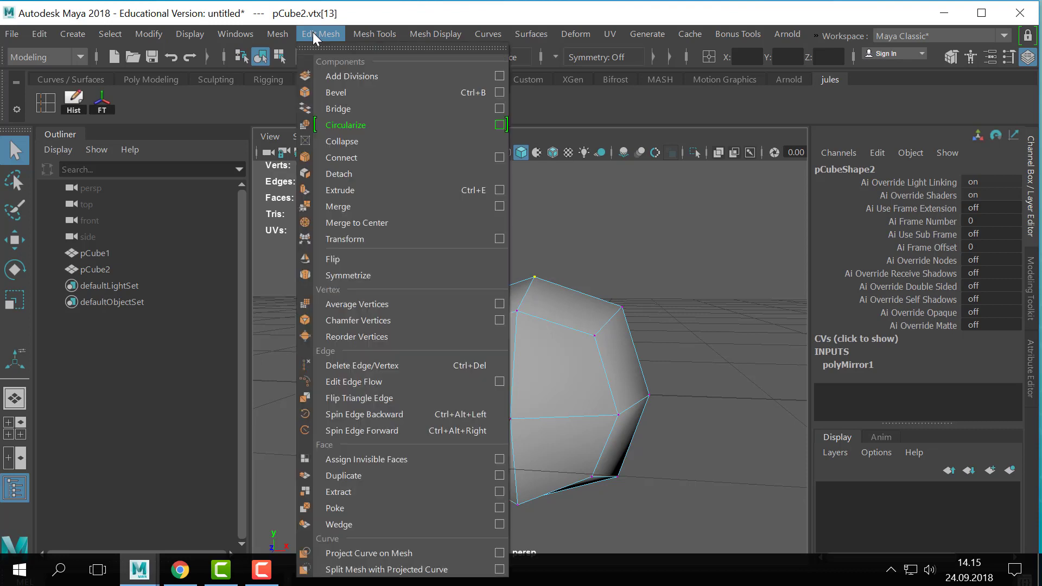
click(355, 175)
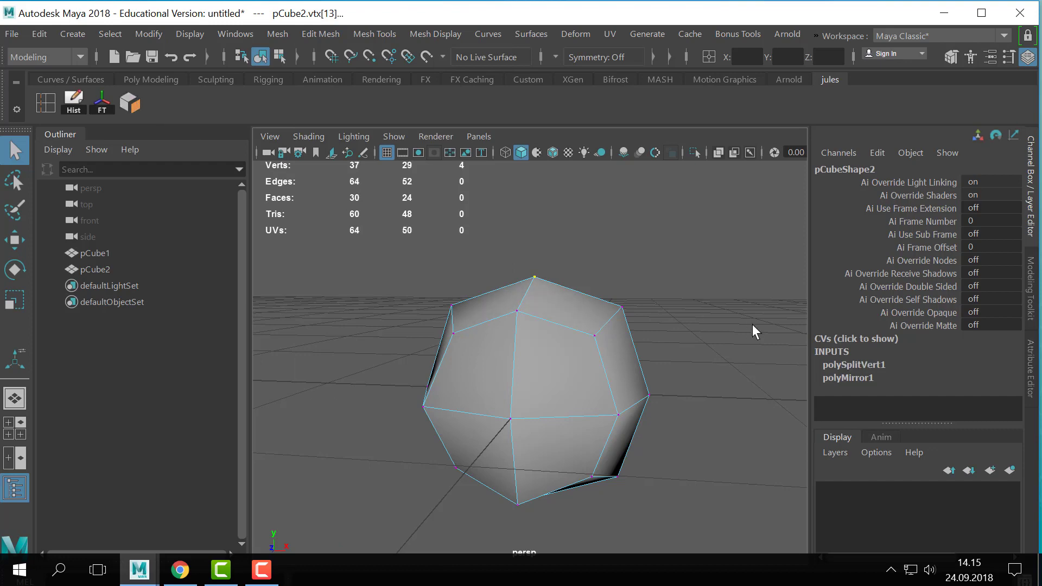
- Return the mesh to object mode and inspect the detached top vertex in smooth preview
right_drag(577, 317, 662, 81)
click(601, 303)
alt+drag(629, 309, 663, 358)
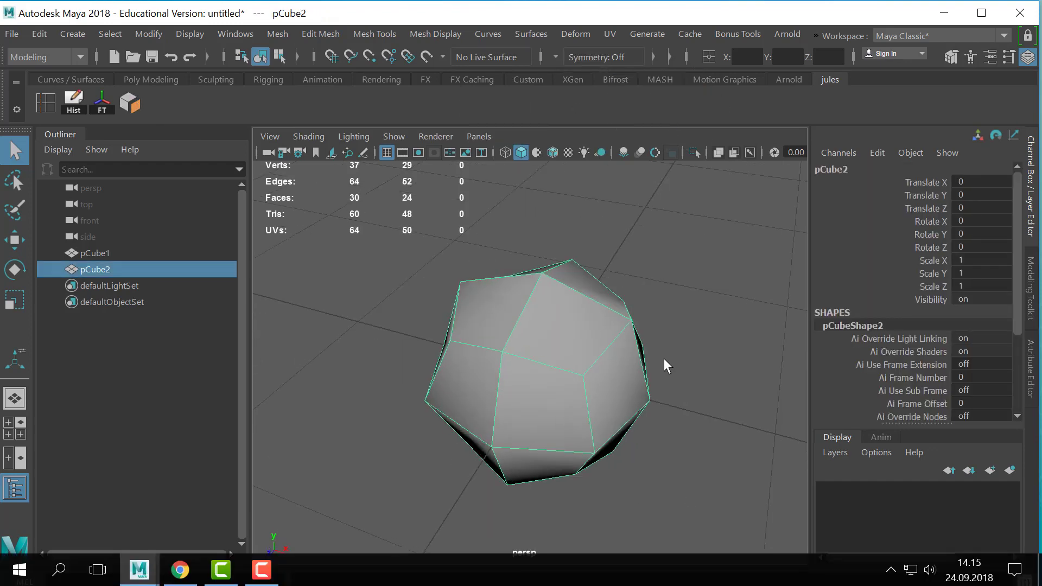
key(3)
alt+right_drag(663, 358, 681, 354)
mouse_move(681, 354)
alt+mouse_down()
mouse_move(627, 396)
mouse_move(697, 365)
alt+mouse_up()
click(697, 364)
alt+drag(697, 364, 657, 324)
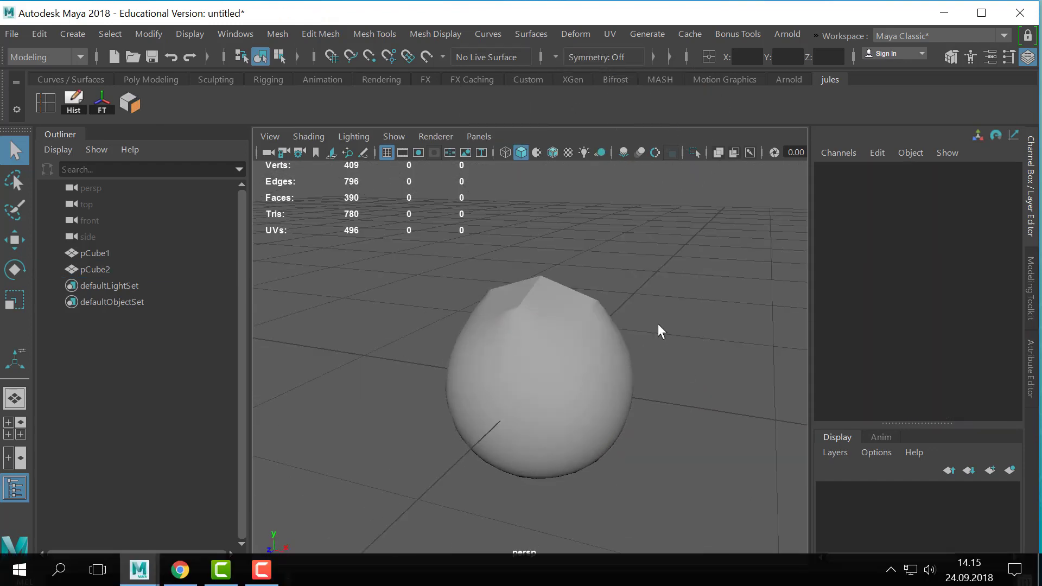
- Turn off the smooth preview and select the detached vertices at the top centre in vertex mode
click(501, 361)
alt+drag(498, 362, 588, 325)
key(1)
right_drag(588, 325, 545, 327)
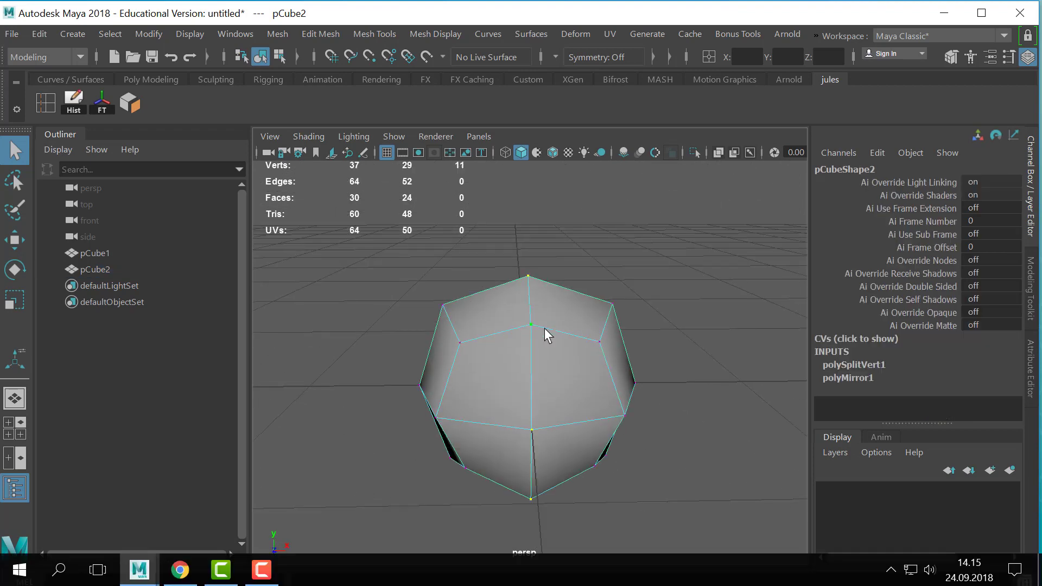
alt+drag(545, 328, 530, 289)
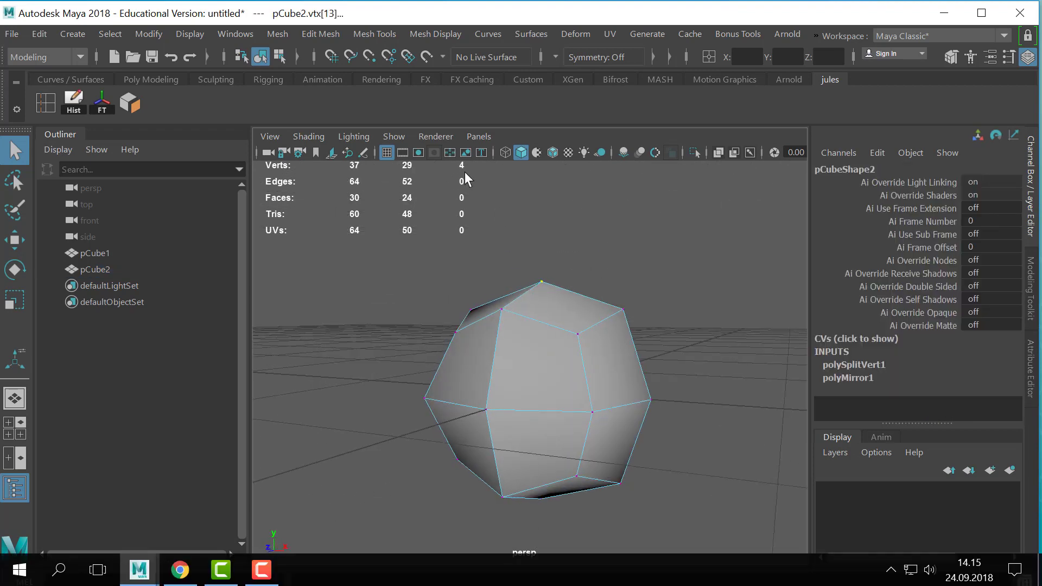
alt+drag(461, 164, 520, 275)
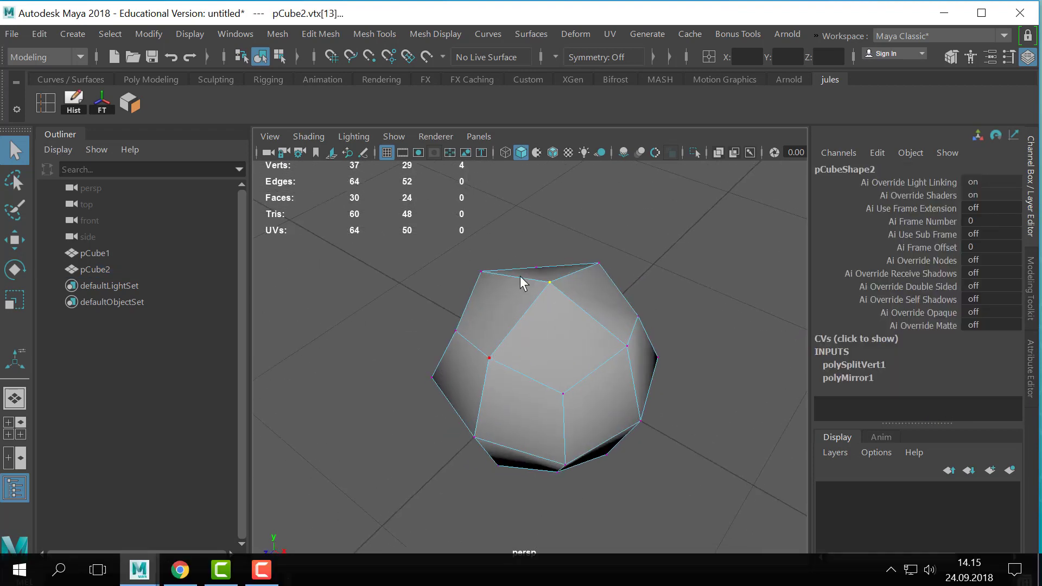
alt+drag(579, 301, 641, 349)
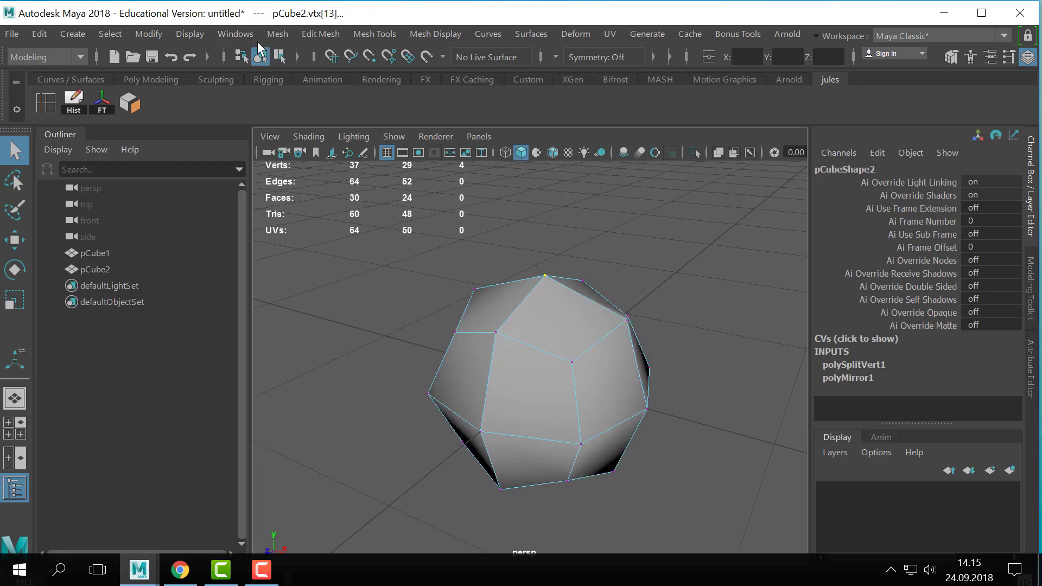
- Add the Merge command to the custom shelf and merge the detached vertices at the top centre
click(282, 33)
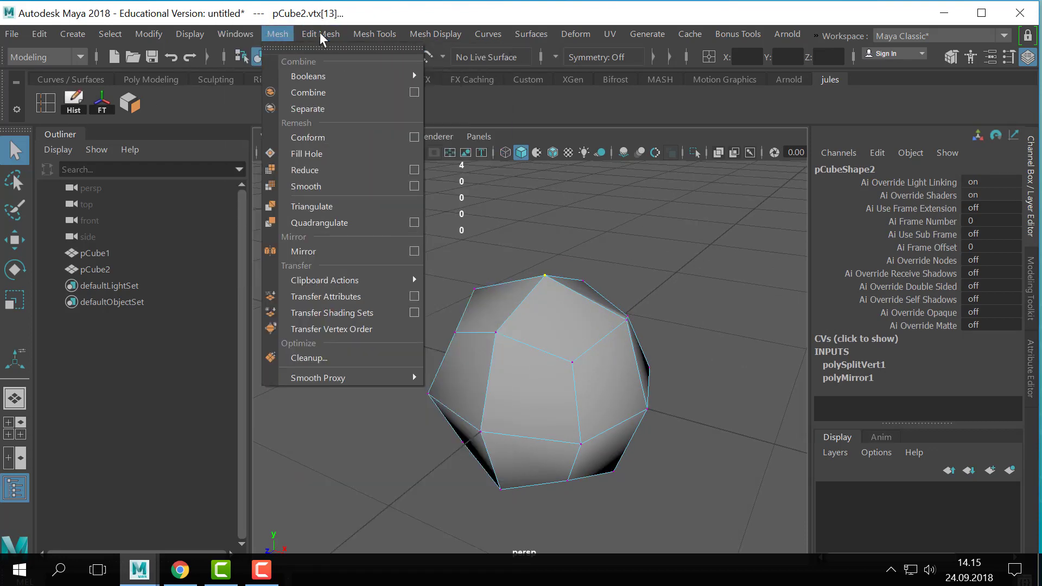
mouse_move(325, 33)
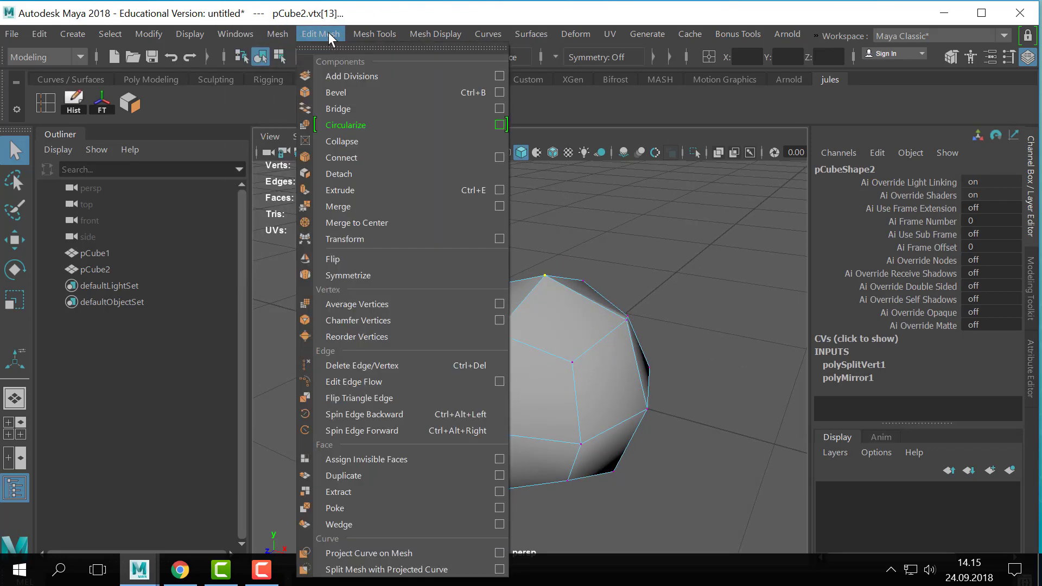
ctrl+shift+click(382, 208)
double_click(158, 103)
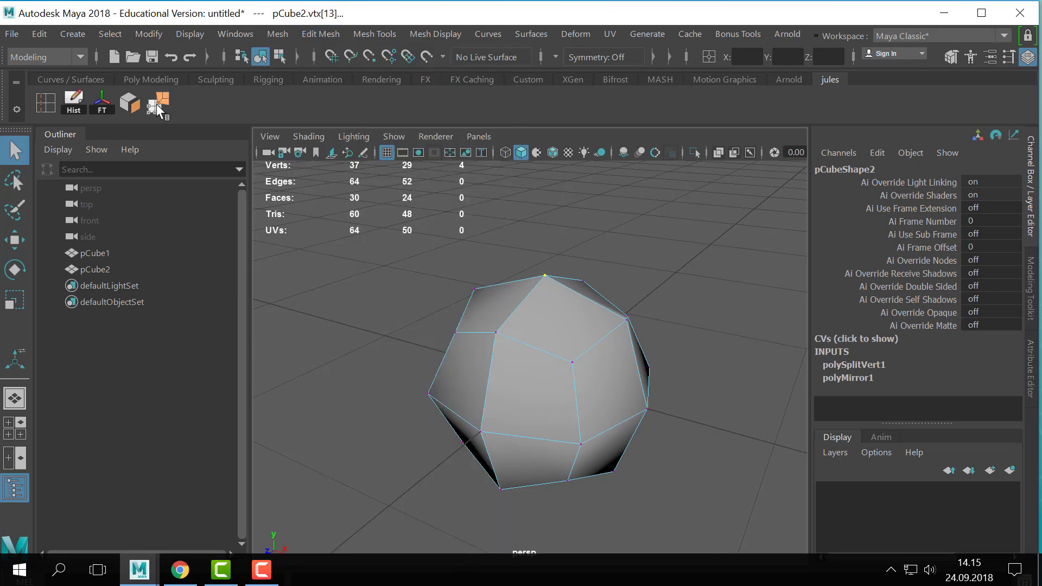
click(999, 367)
key(q)
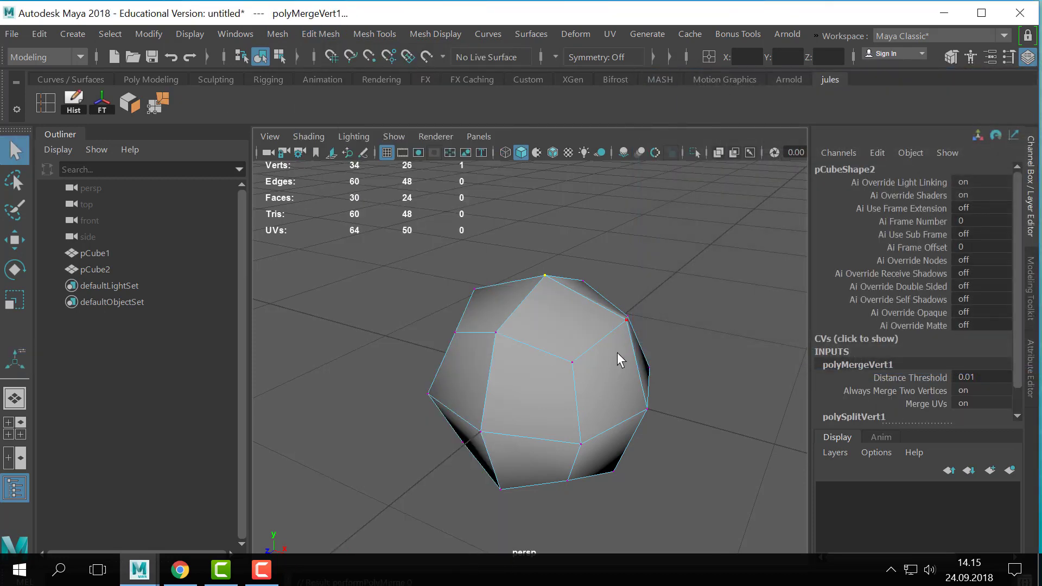
- Select all faces on one side of the mesh's centre line in face mode and delete them
right_drag(617, 353, 754, 57)
click(578, 281)
drag(538, 327, 522, 369)
alt+drag(531, 386, 572, 358)
right_drag(572, 358, 582, 171)
alt+drag(644, 344, 685, 329)
drag(669, 247, 563, 513)
key(Delete)
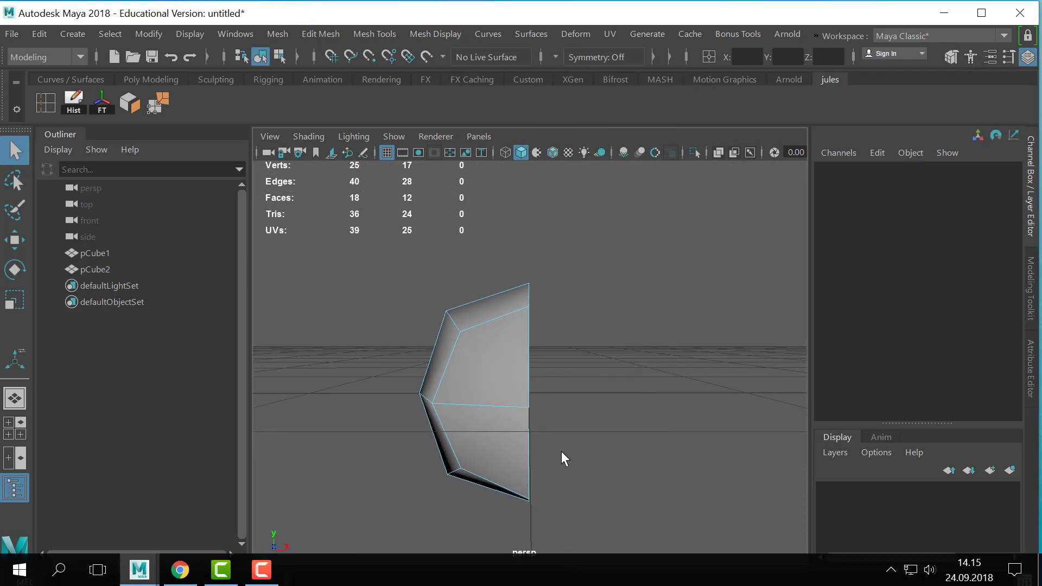
- Select the open border edge loop of the half mesh in edge mode and fill the hole
alt+drag(561, 451, 543, 393)
right_drag(543, 392, 544, 64)
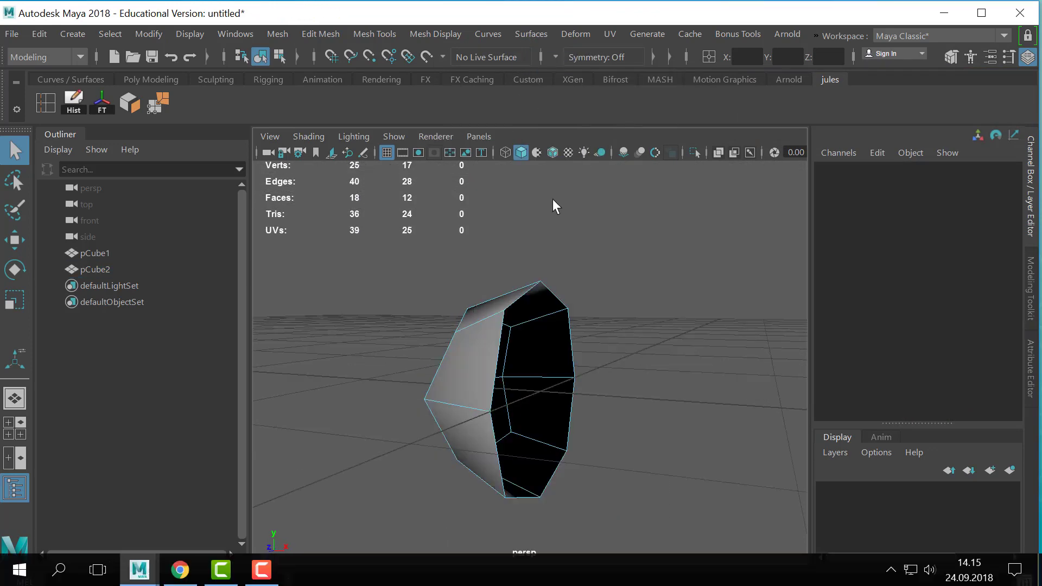
double_click(520, 295)
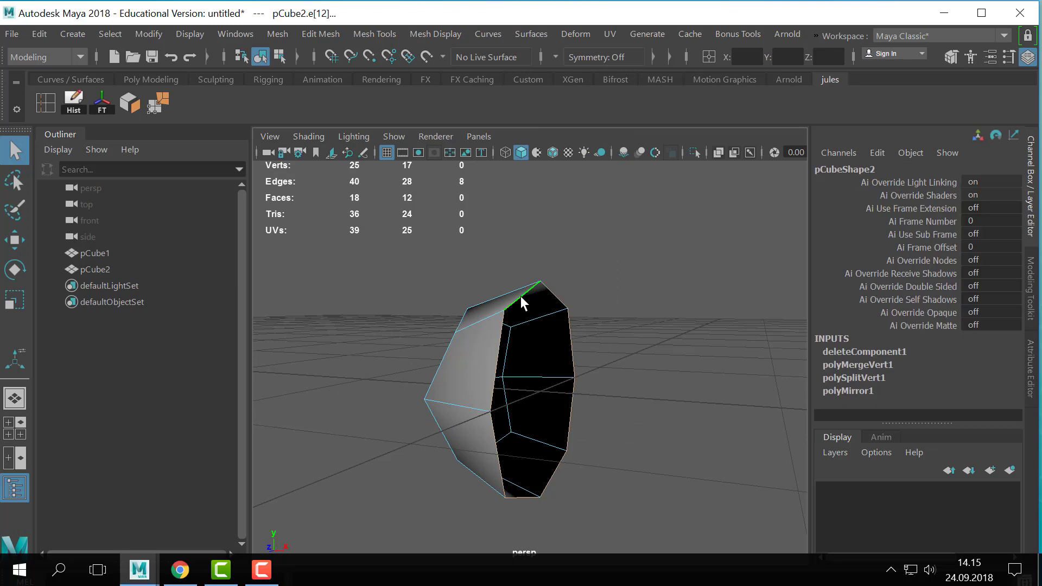
click(276, 33)
click(303, 161)
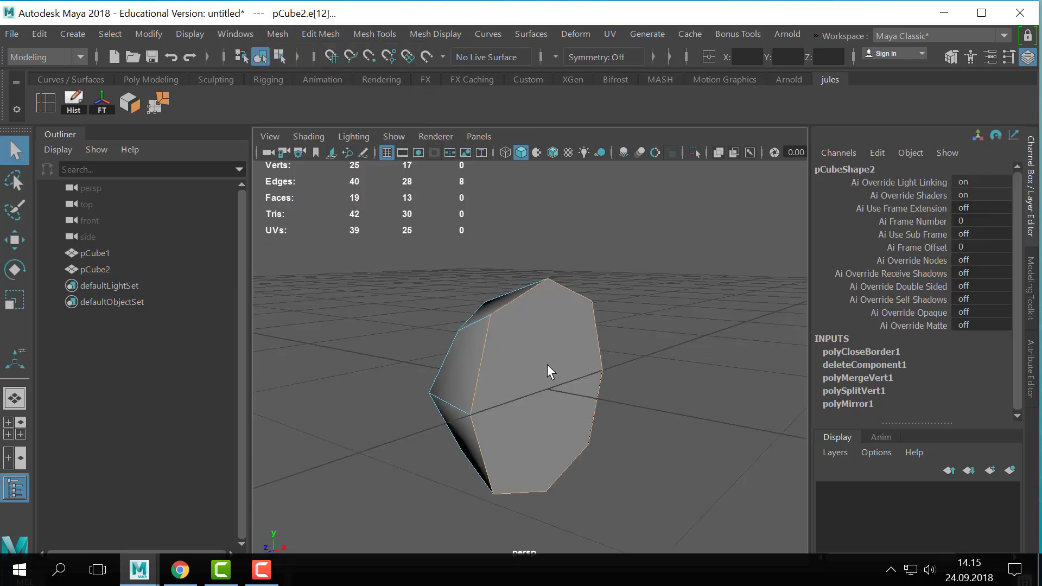
- Return the half mesh to object mode and mirror it across the world X axis with merged borders
right_drag(546, 363, 557, 82)
click(528, 473)
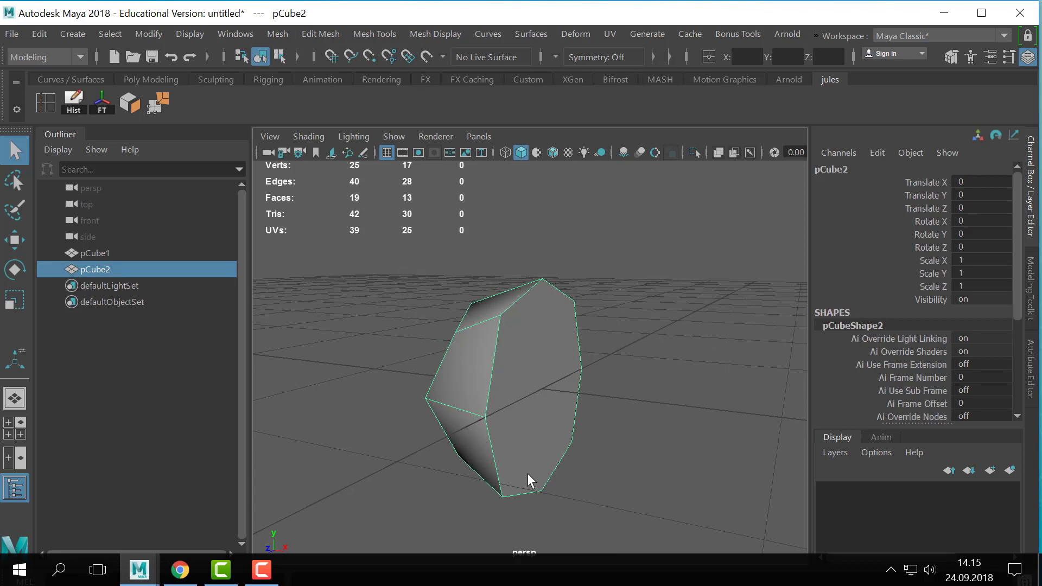
click(270, 34)
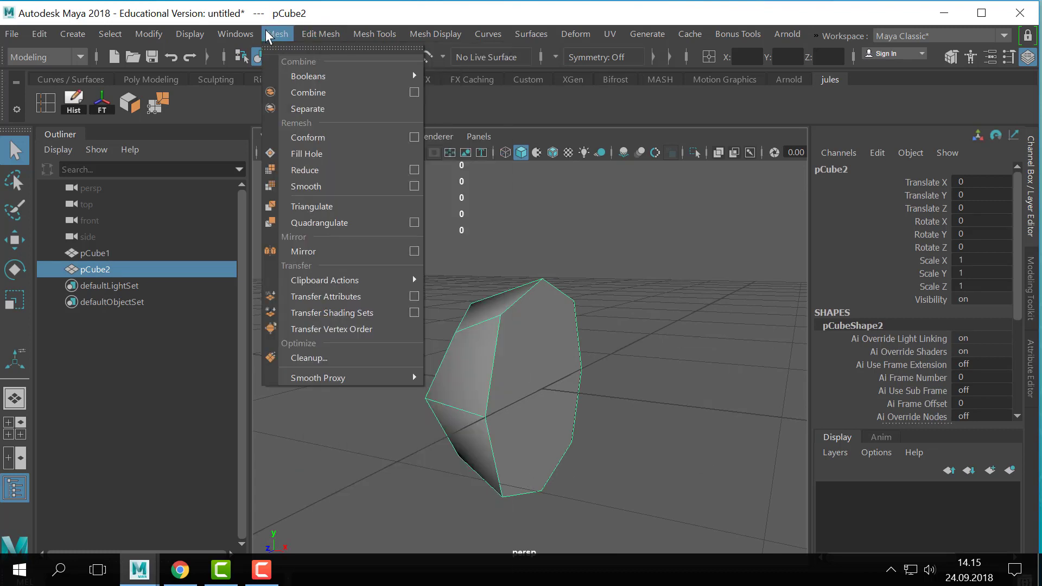
click(320, 251)
scroll(597, 339, up, 5)
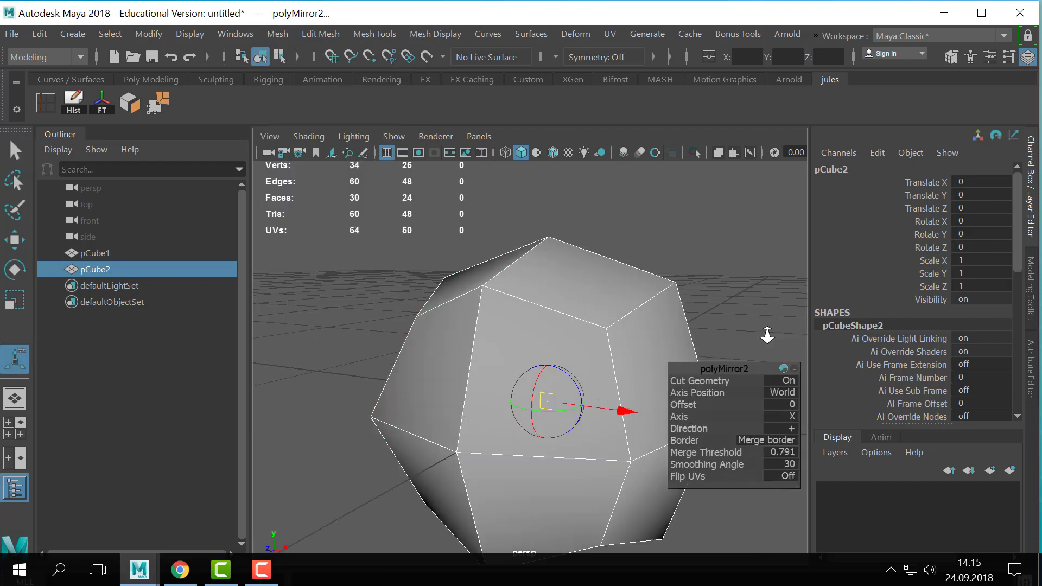
key(alt+b)
key(alt+b)
alt+drag(600, 347, 428, 365)
scroll(558, 303, down, 5)
key(q)
- Return the mirrored mesh to object mode and inspect it with the smooth preview on and off
right_drag(528, 301, 643, 66)
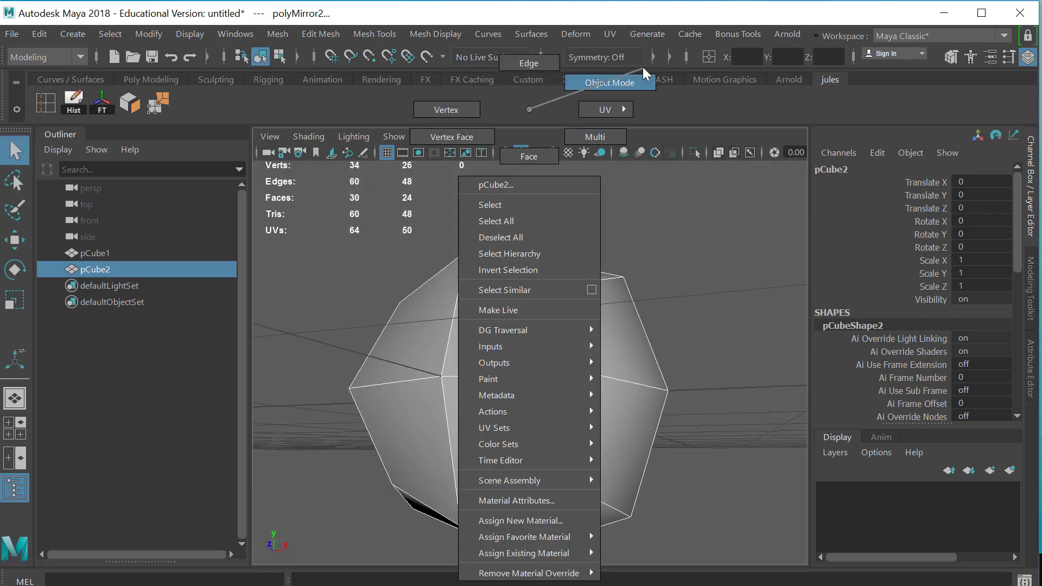
alt+drag(629, 233, 689, 279)
click(692, 279)
scroll(692, 279, down, 5)
click(549, 343)
key(3)
click(609, 310)
click(548, 352)
key(1)
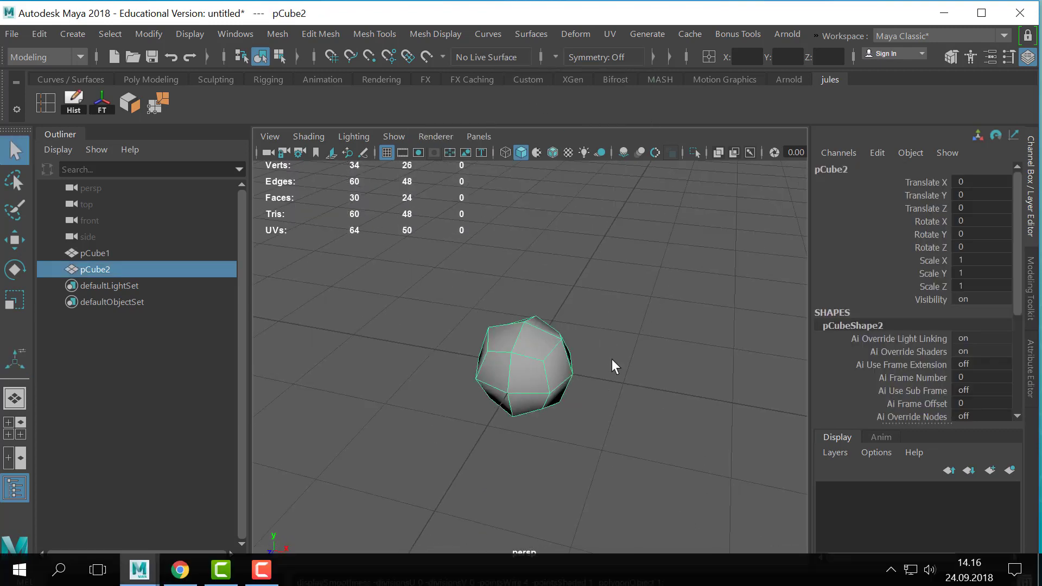
click(610, 359)
alt+drag(611, 359, 562, 363)
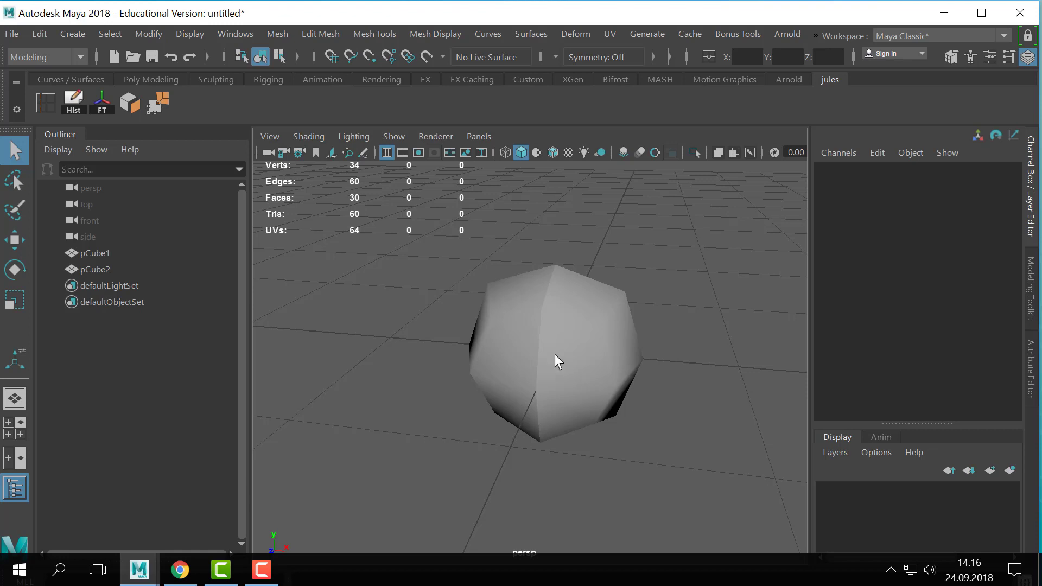
- Delete the mirrored mesh and the remaining cube from the scene
scroll(585, 334, down, 3)
click(504, 381)
key(Delete)
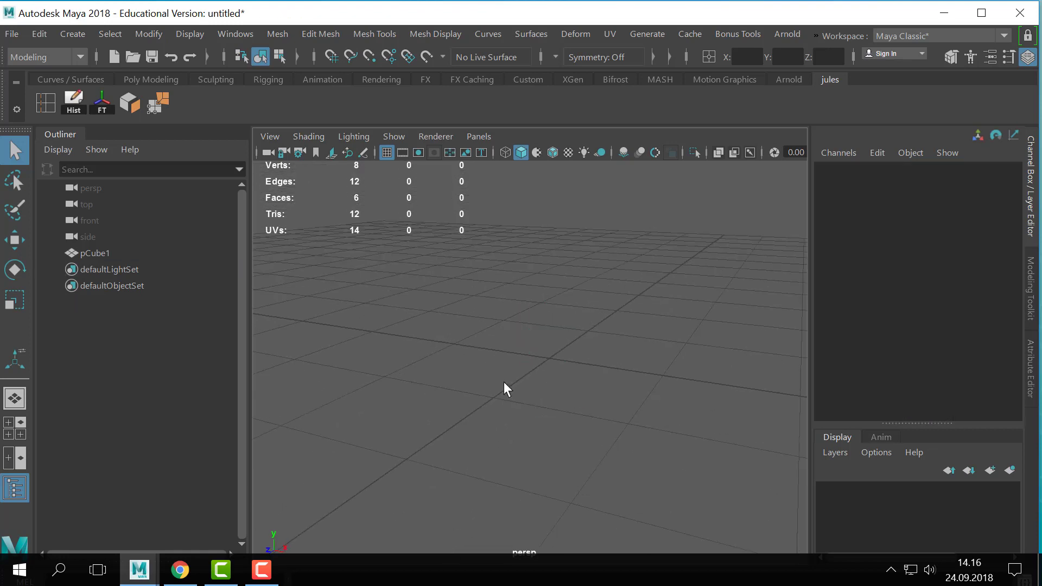
alt+drag(435, 307, 432, 294)
alt+right_drag(431, 294, 187, 331)
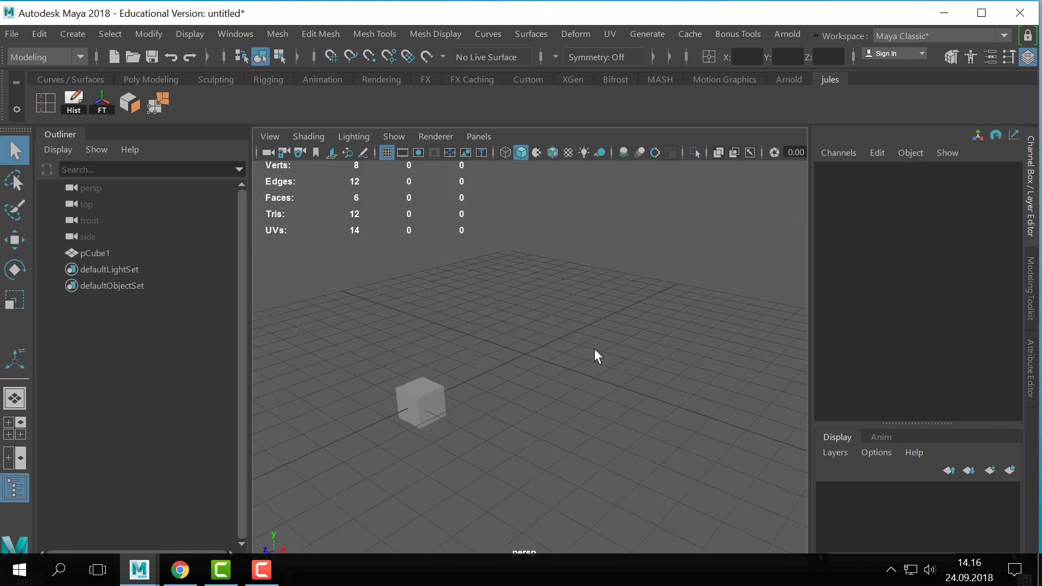
click(421, 402)
key(Delete)
alt+right_drag(429, 327, 513, 377)
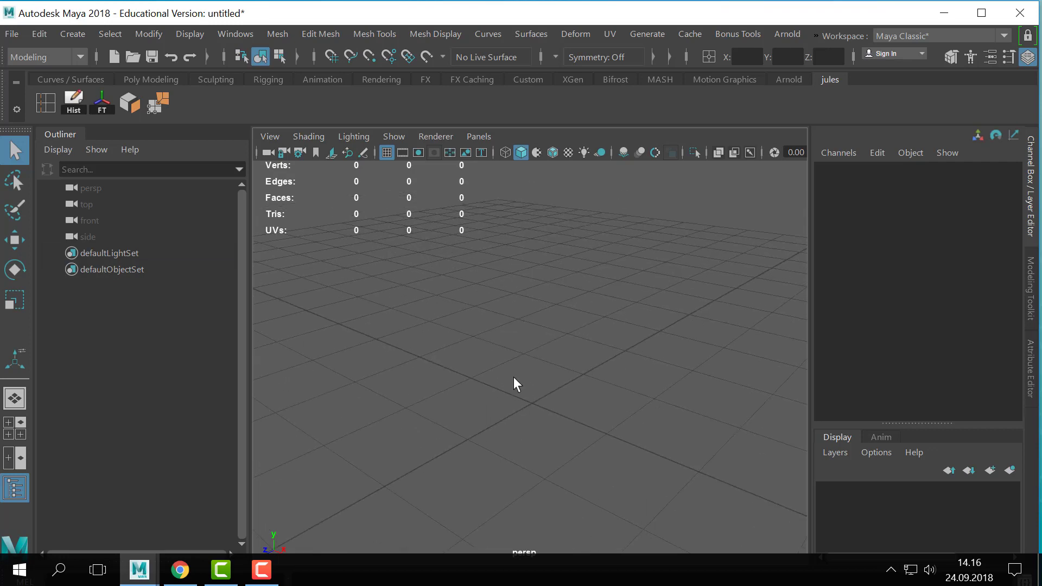
- Create a new polygon cube at the origin
alt+middle_drag(513, 376, 473, 318)
alt+middle_drag(381, 330, 506, 315)
click(72, 34)
mouse_move(110, 96)
click(325, 120)
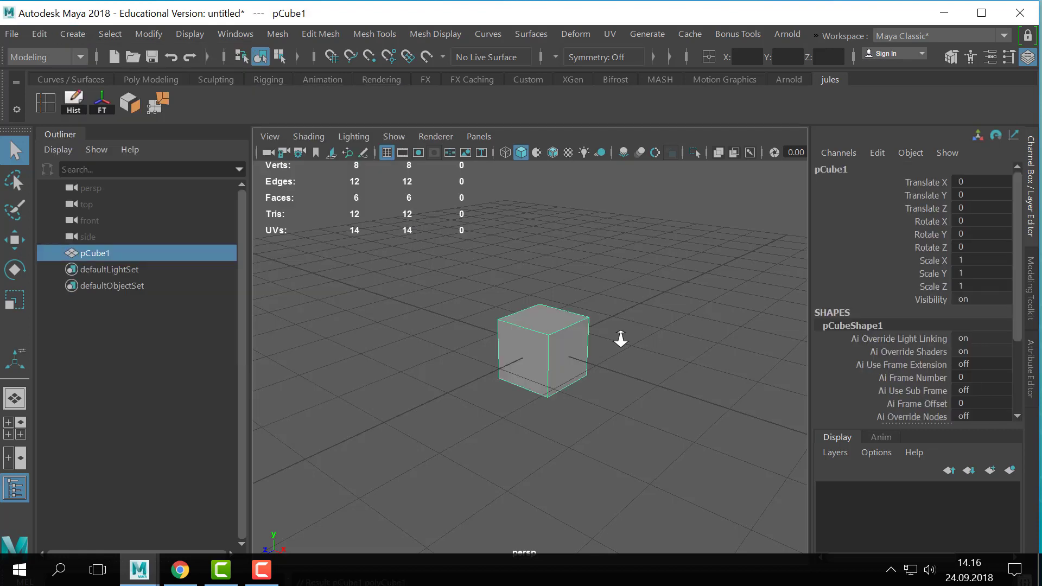
mouse_move(620, 339)
alt+right_down()
mouse_move(506, 332)
mouse_move(626, 351)
alt+right_up()
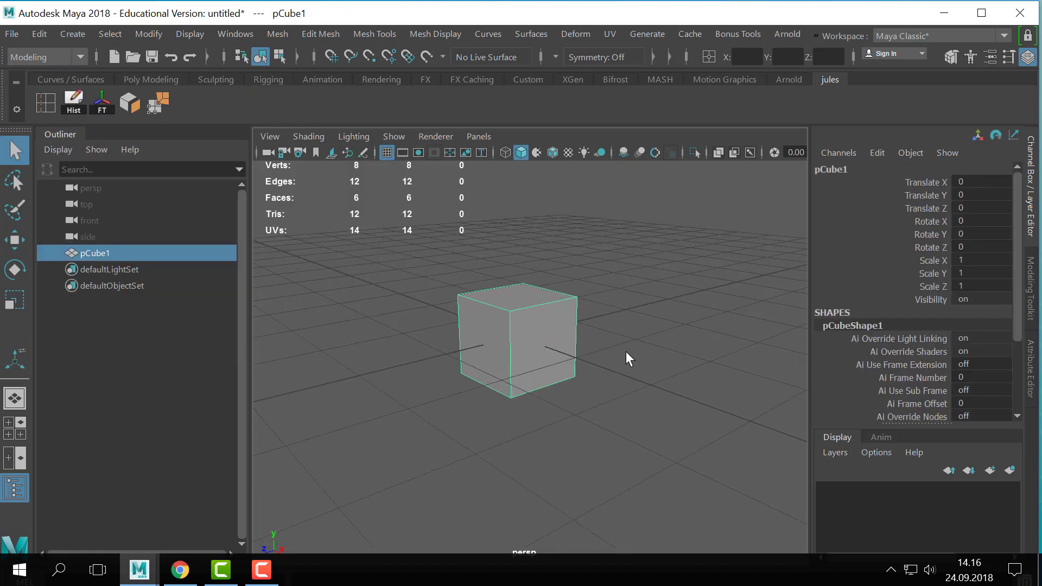
- Extrude the cube's positive X face outward with a taper, and extrude its end face again by about 0.139
right_drag(537, 338, 539, 156)
click(562, 307)
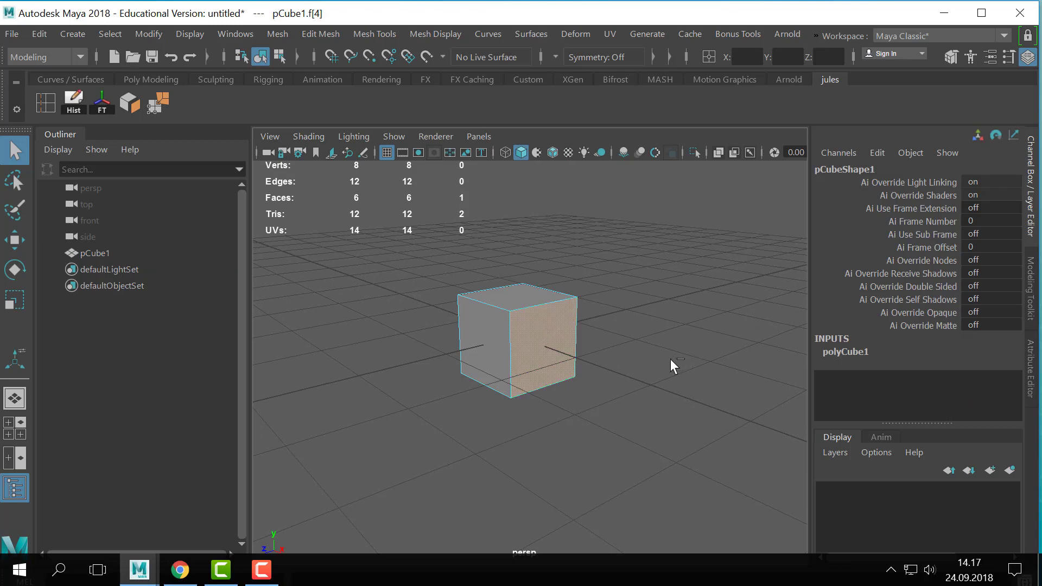
key(ctrl+e)
drag(581, 361, 631, 384)
key(ctrl+e)
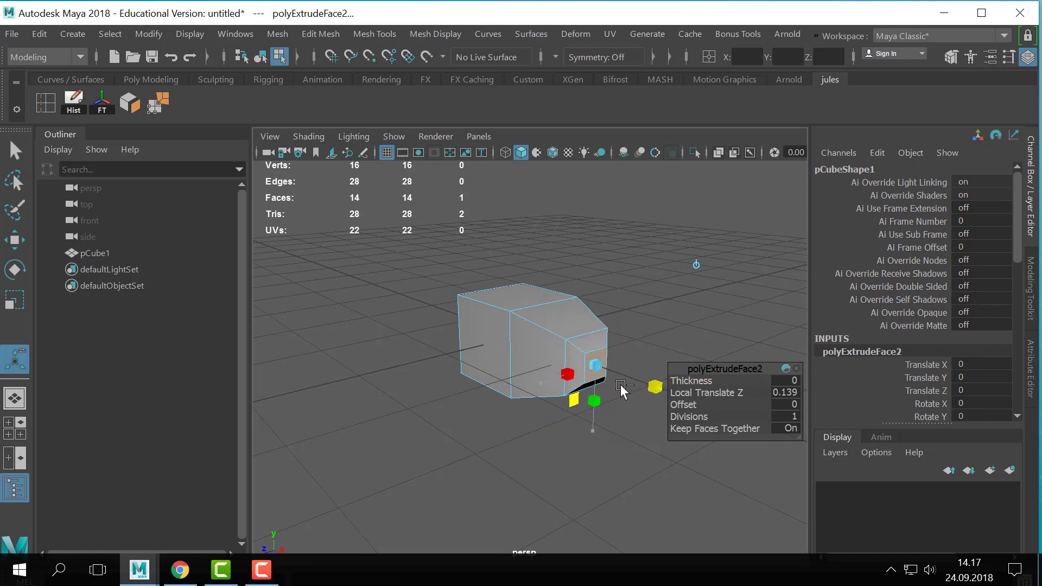
- Extrude the cube's top face upward by about 0.852, and extrude it again with a short taper
click(519, 293)
key(ctrl+e)
drag(516, 227, 516, 153)
alt+middle_drag(578, 238, 587, 277)
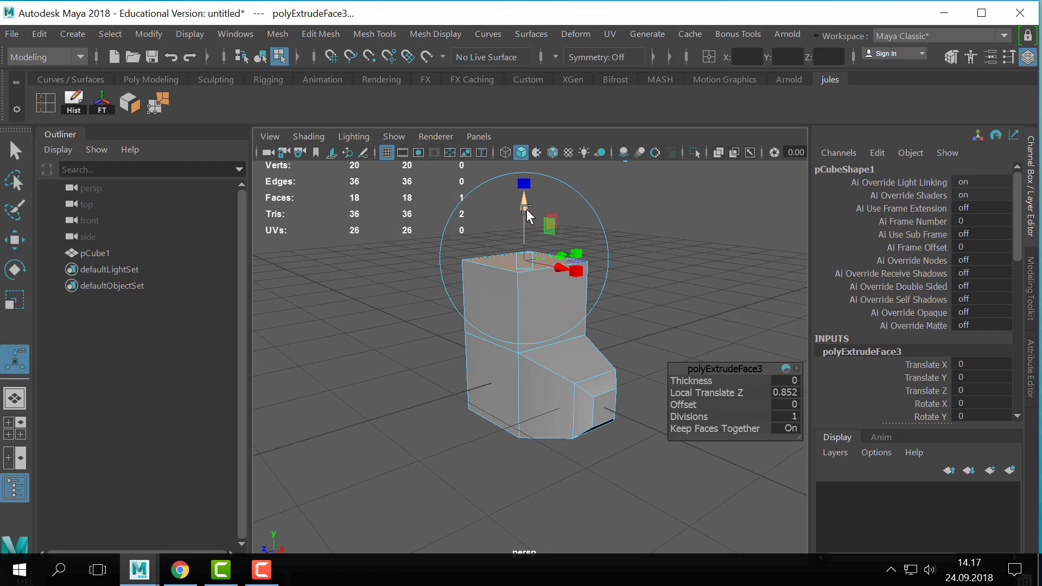
key(ctrl+e)
drag(526, 197, 524, 190)
- Return the boot-shaped mesh to object mode and inspect it with the smooth preview on and off
mouse_move(636, 341)
alt+mouse_down()
mouse_move(711, 340)
mouse_move(660, 342)
mouse_move(632, 360)
alt+mouse_up()
right_drag(529, 374, 725, 200)
key(3)
alt+drag(608, 340, 577, 321)
click(678, 318)
click(582, 356)
key(1)
alt+drag(588, 370, 551, 371)
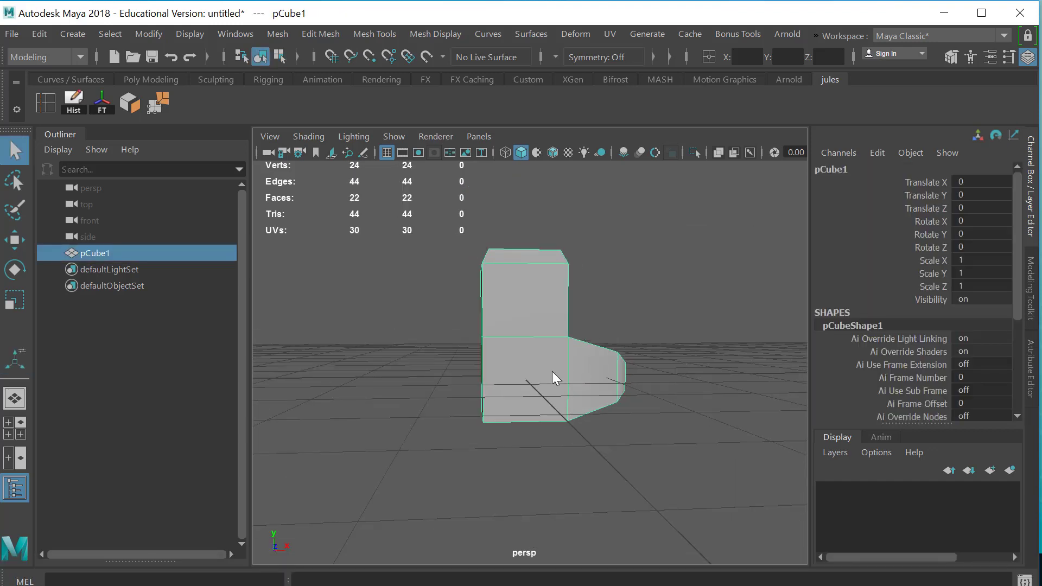
- Extrude the two stacked faces on the back of the boot outward and return to object mode
right_drag(552, 371, 548, 130)
alt+drag(488, 308, 535, 311)
click(489, 315)
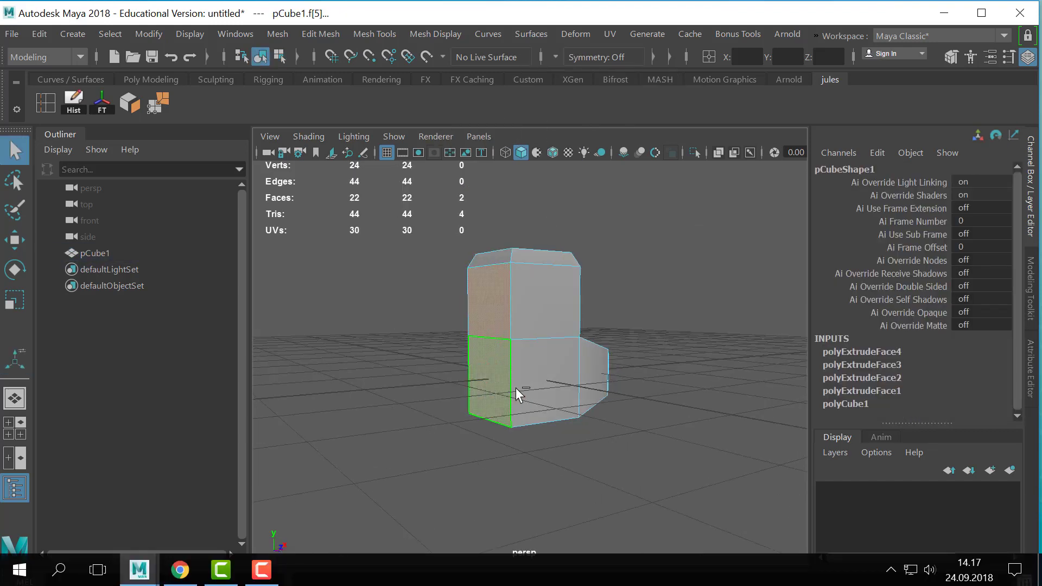
shift+click(510, 386)
alt+drag(617, 386, 407, 378)
key(ctrl+e)
key(q)
right_drag(505, 331, 546, 310)
- Inspect the extended boot from several angles, comparing its smooth preview with the low-poly display
key(3)
click(670, 312)
alt+drag(660, 307, 538, 373)
click(586, 392)
key(1)
key(3)
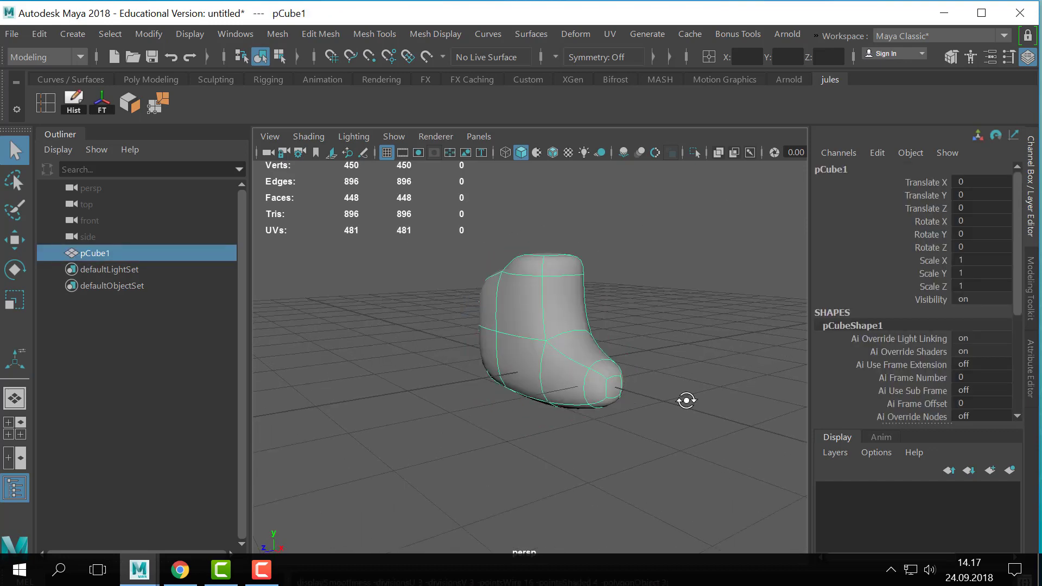
mouse_move(685, 400)
alt+mouse_down()
mouse_move(653, 398)
mouse_move(683, 407)
alt+mouse_up()
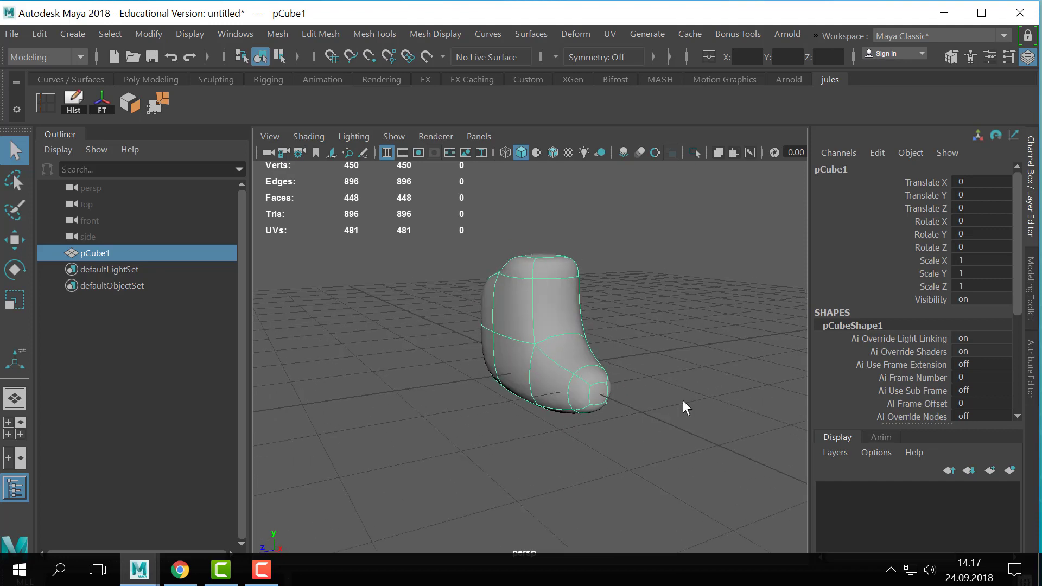
- Scale the boot to about 1.486 in Z and turn off the smooth preview
key(r)
mouse_move(461, 369)
mouse_down()
mouse_move(412, 378)
mouse_move(442, 373)
mouse_up()
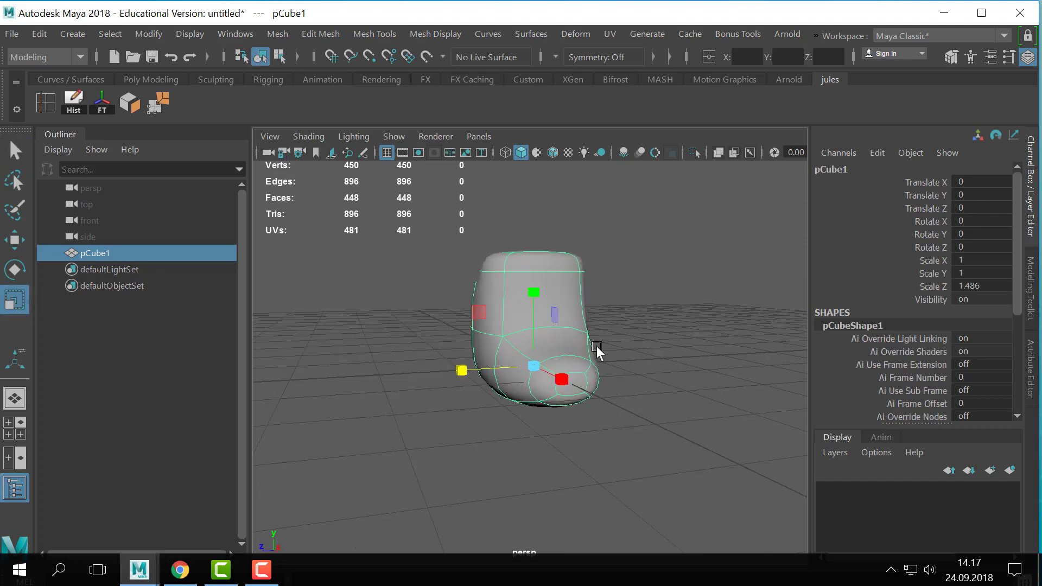
click(676, 334)
click(539, 353)
key(1)
- Compare the widened boot's smooth preview with its low-poly cage
mouse_move(653, 353)
alt+mouse_down()
mouse_move(684, 357)
mouse_move(641, 366)
alt+mouse_up()
key(3)
key(1)
key(3)
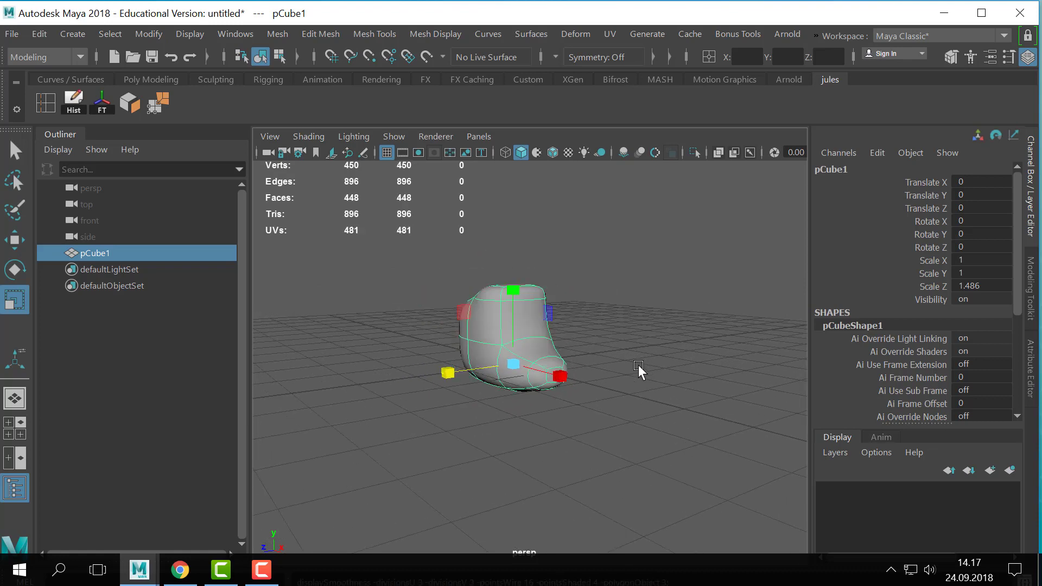
key(1)
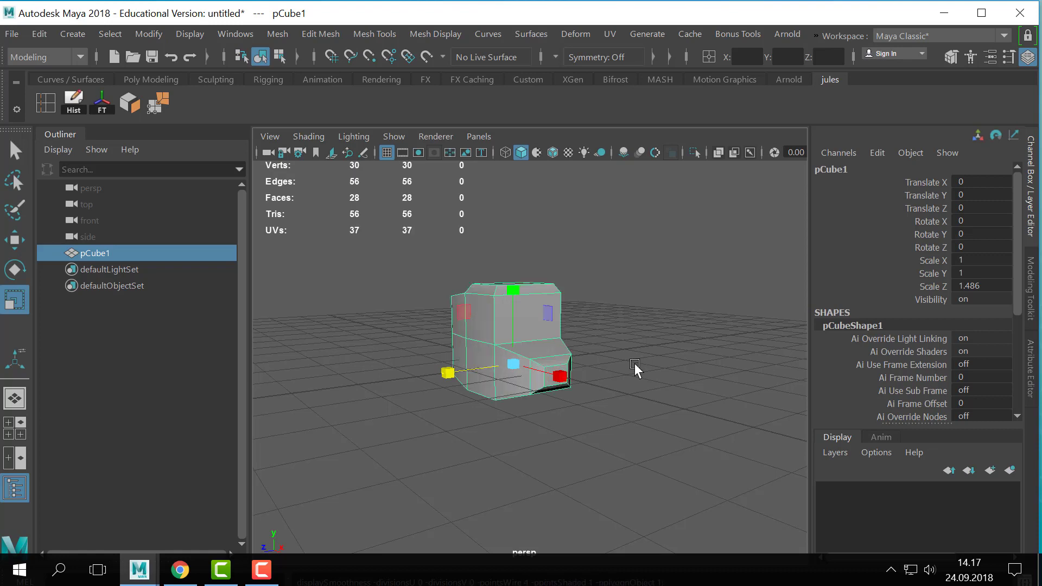
- Duplicate the boot and move the copy away from the original along Z
key(ctrl+d)
key(w)
drag(451, 378, 606, 345)
- Select the original boot and apply Smooth with 1 division
click(505, 341)
key(f)
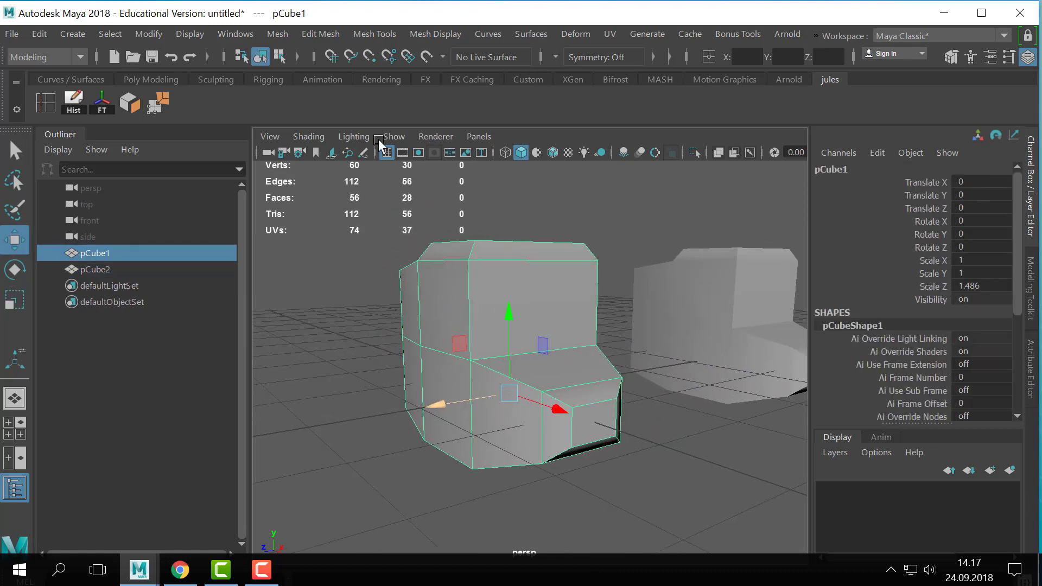
click(278, 33)
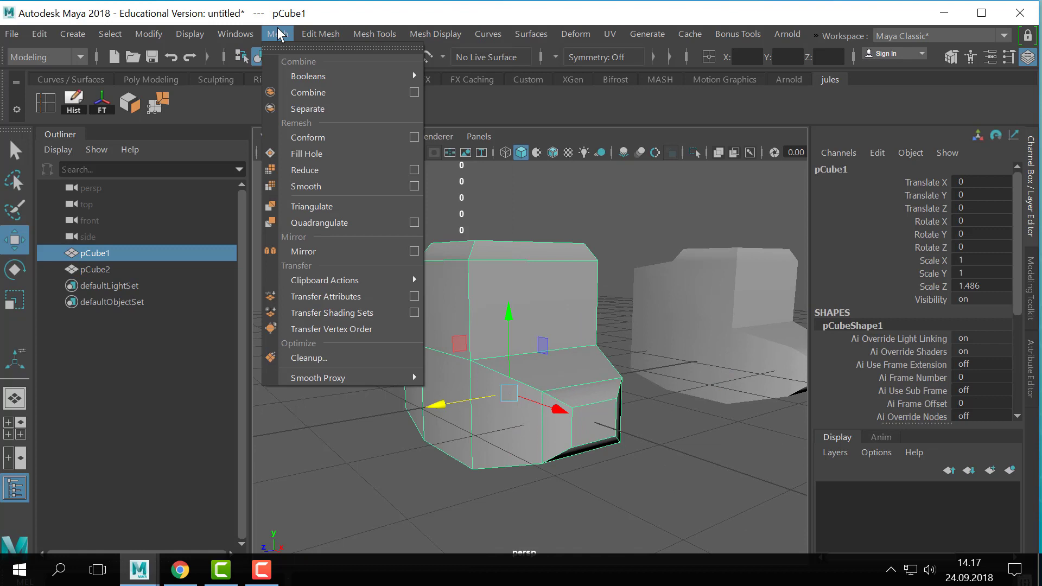
click(322, 186)
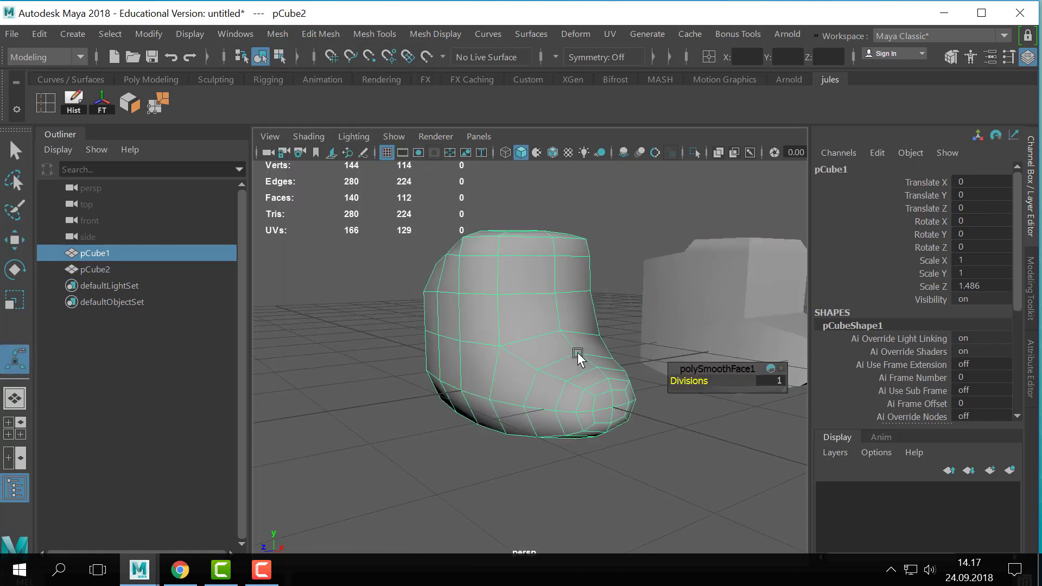
alt+drag(578, 358, 547, 373)
- Extrude four adjacent faces on the upper side of the smoothed boot with a small inset and return to object mode
right_drag(544, 347, 558, 145)
scroll(526, 281, up, 3)
alt+middle_drag(526, 282, 457, 285)
click(480, 288)
shift+click(530, 288)
shift+click(535, 322)
shift+click(495, 334)
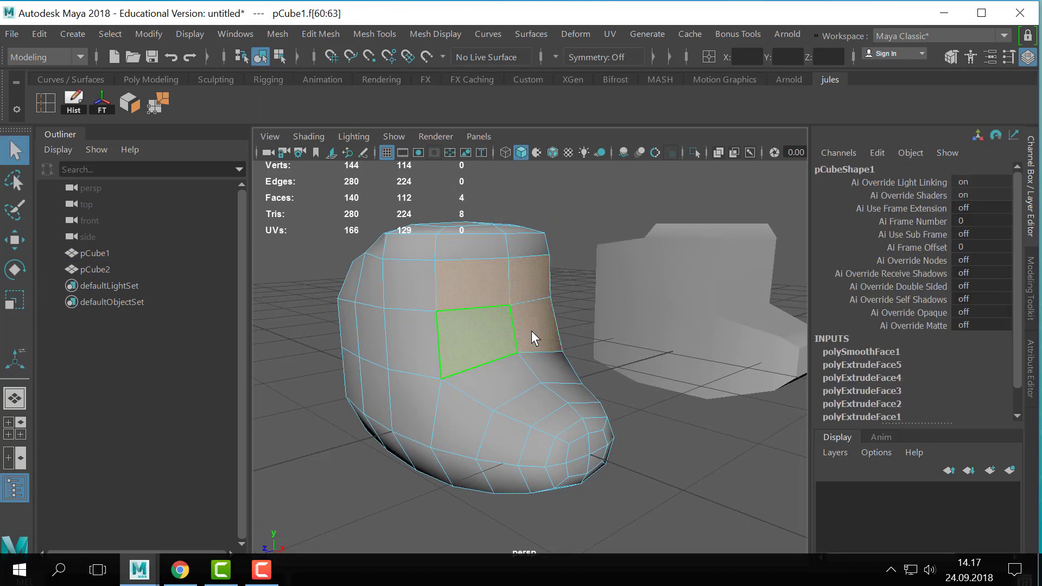
alt+drag(532, 336, 576, 341)
key(ctrl+e)
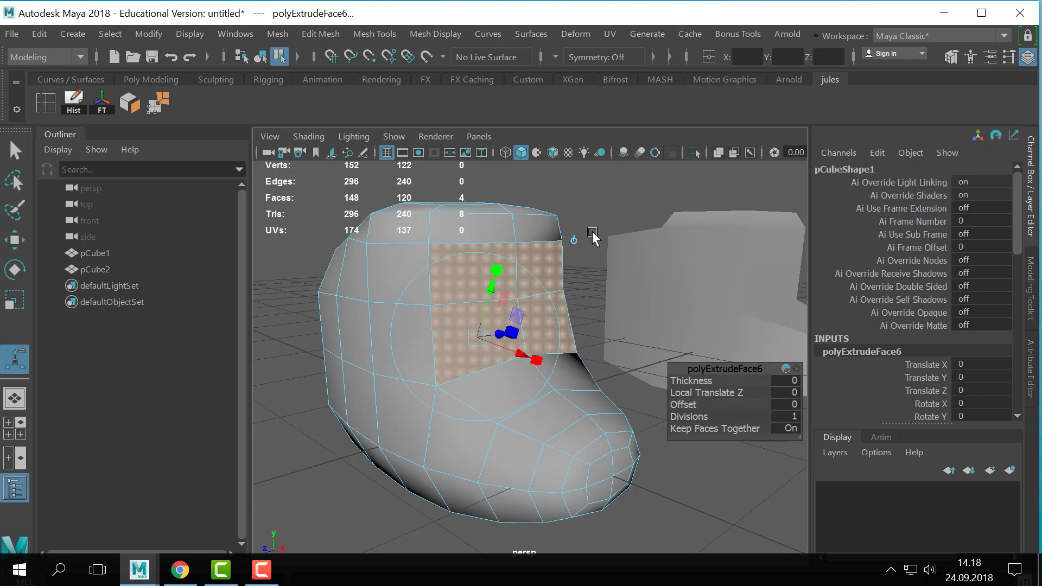
click(576, 241)
alt+drag(599, 255, 549, 324)
key(q)
right_drag(531, 284, 545, 216)
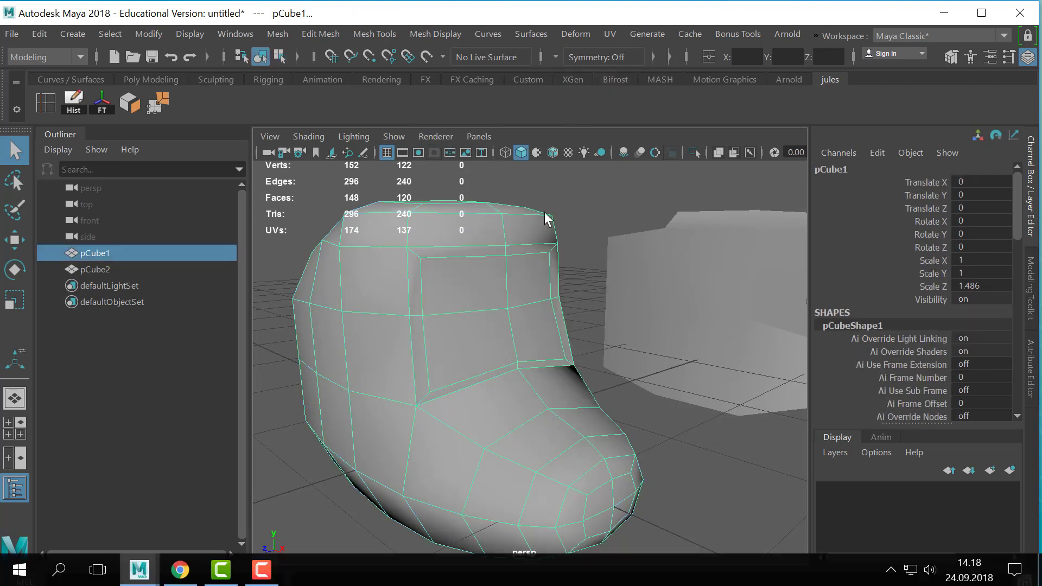
- In vertex mode, turn on symmetry across the object X axis for the boot, and return to object mode
right_click(531, 248)
click(456, 113)
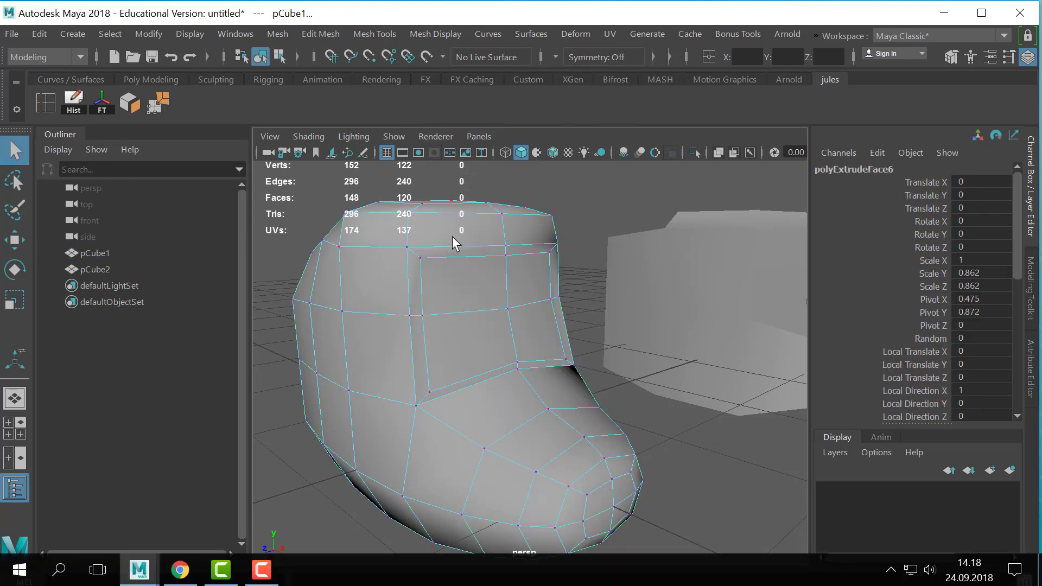
click(423, 273)
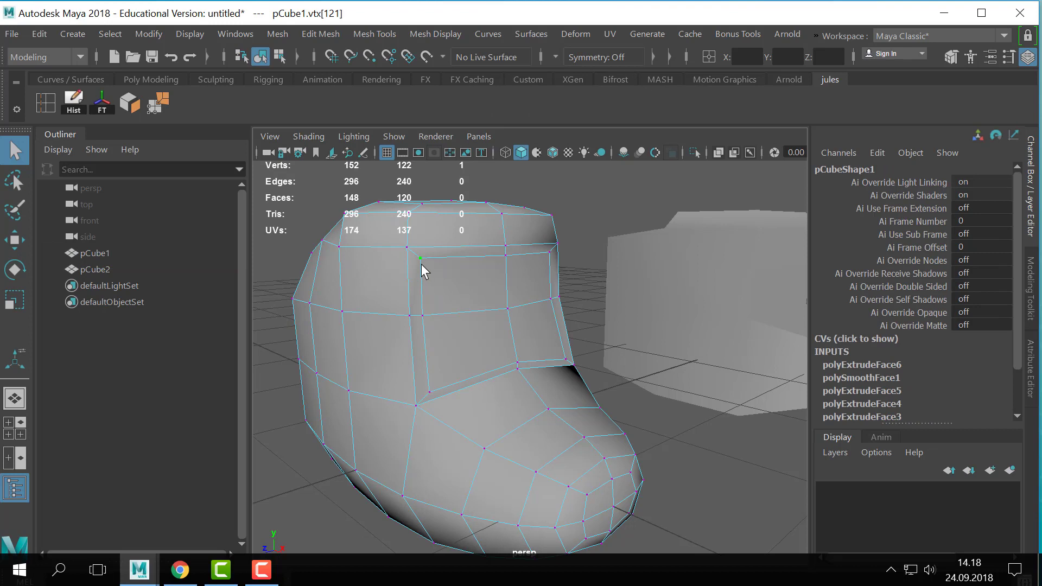
key(w)
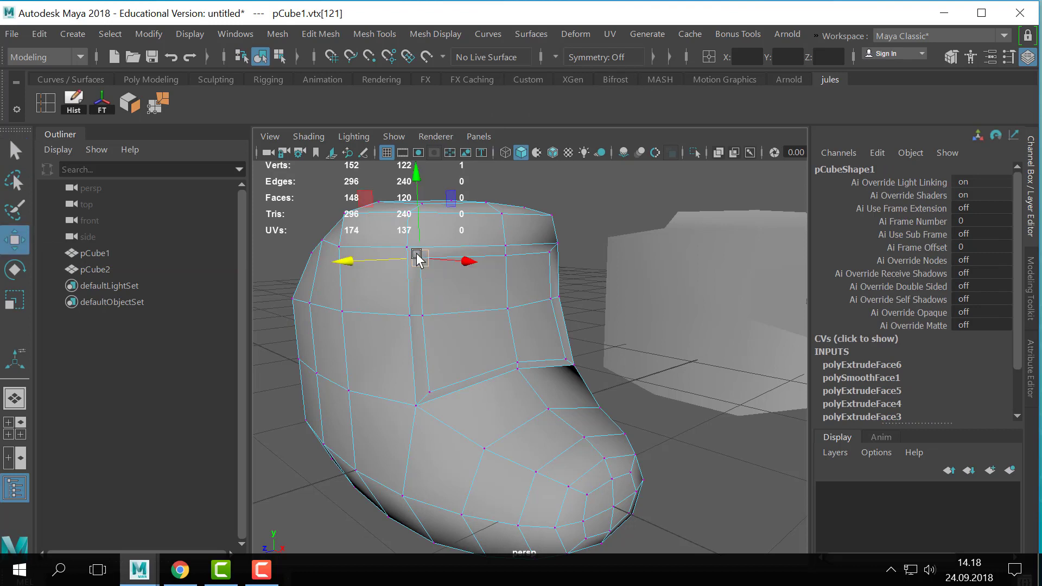
click(419, 266)
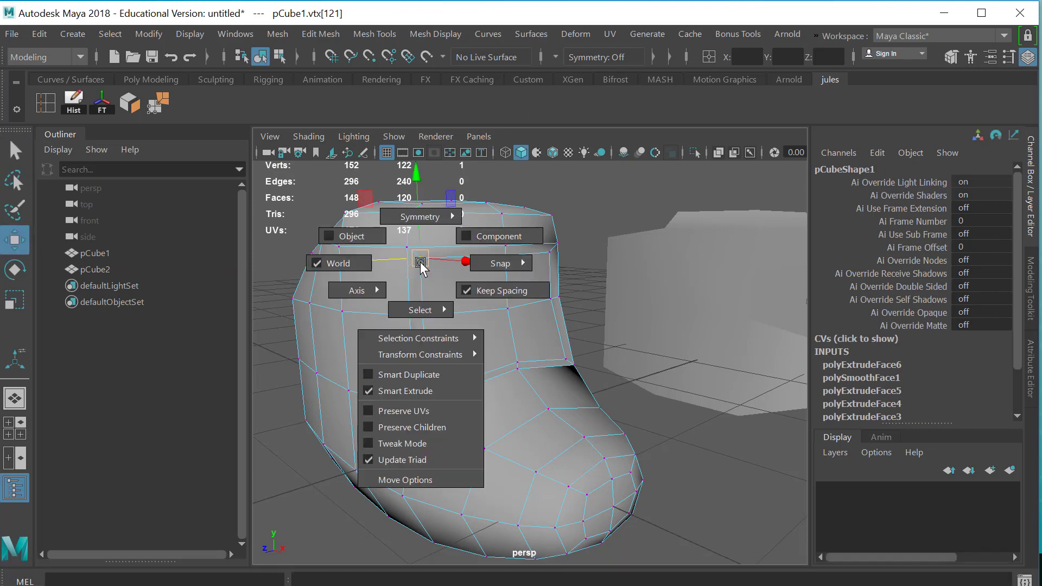
click(431, 221)
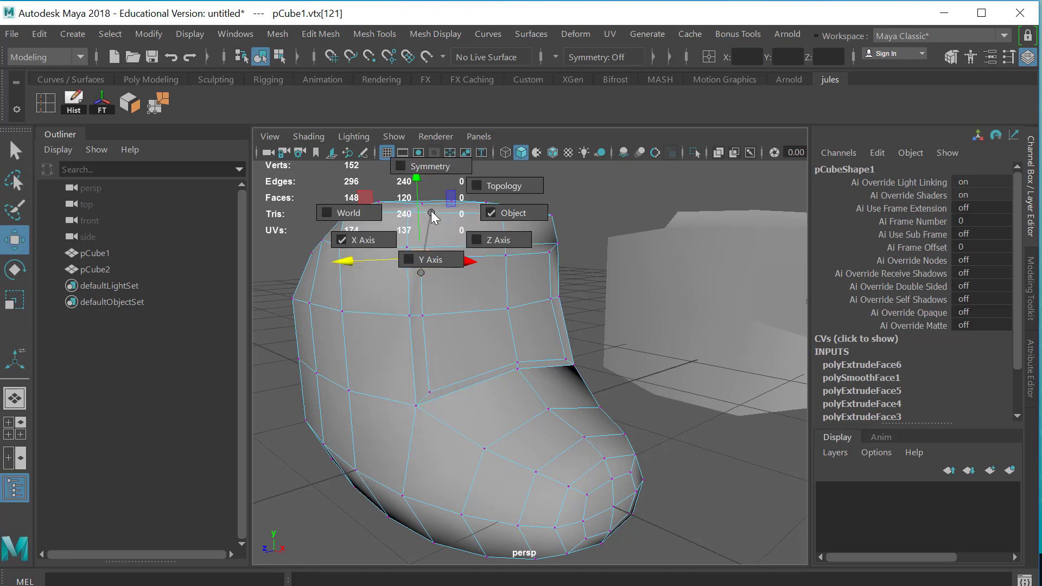
click(404, 167)
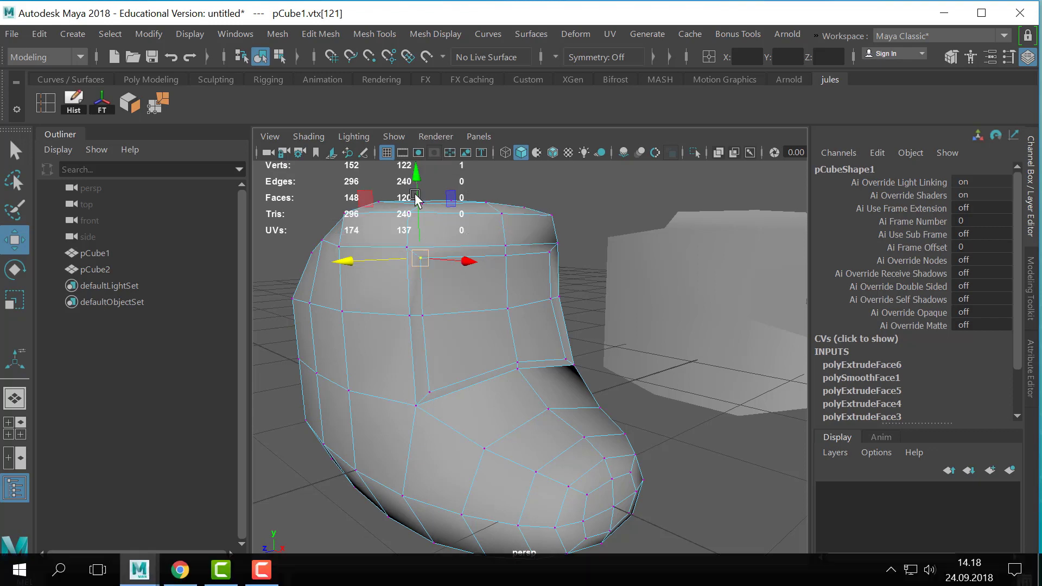
alt+right_drag(749, 371, 675, 9)
key(q)
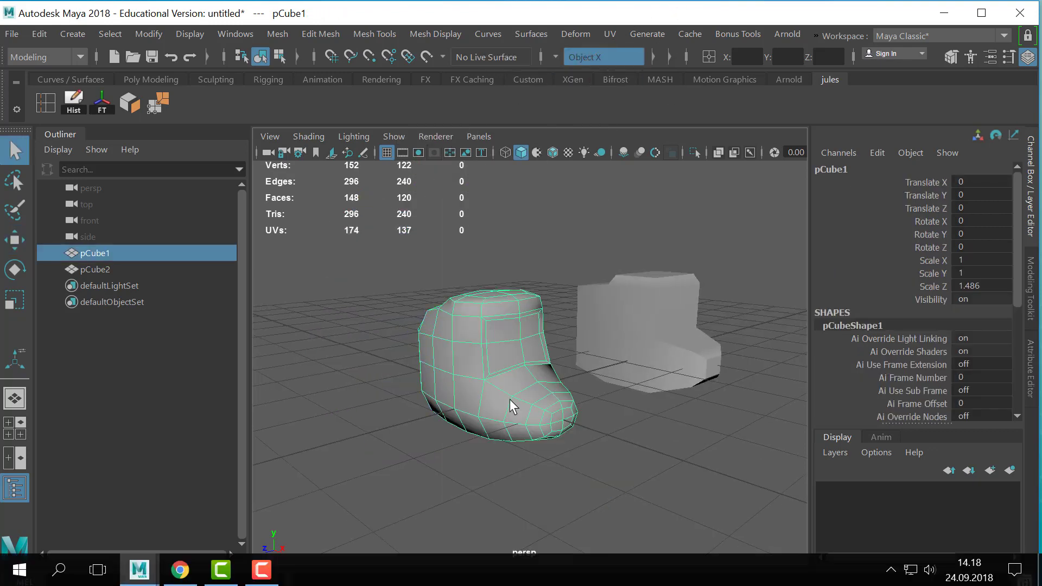
alt+drag(510, 399, 512, 464)
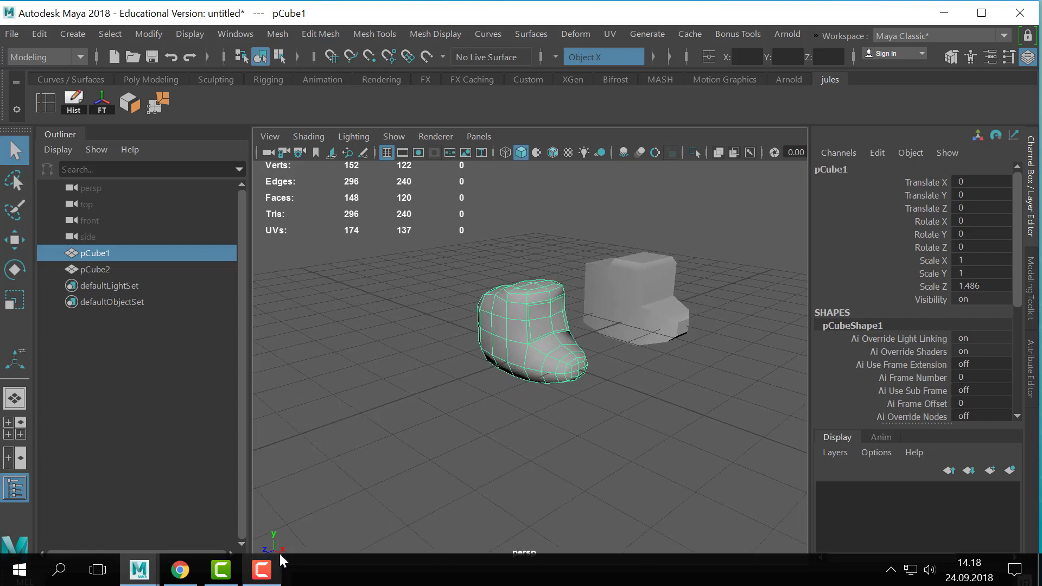
- Rotate the smoothed boot to -90 degrees around the Y axis
key(e)
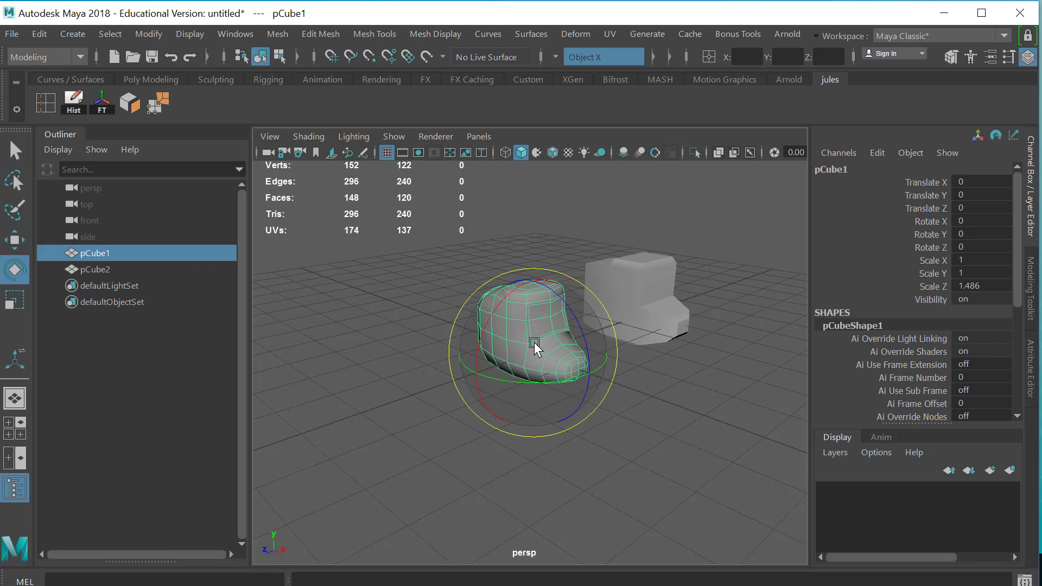
drag(534, 341, 567, 381)
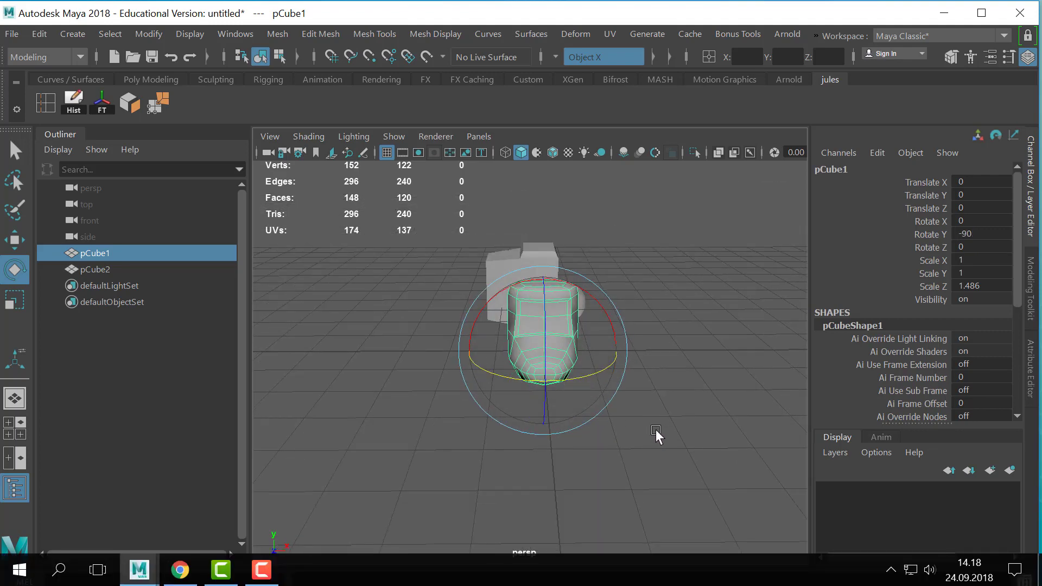
alt+drag(655, 429, 612, 434)
mouse_move(486, 473)
middle_down()
mouse_move(544, 479)
mouse_move(628, 449)
mouse_move(546, 477)
mouse_move(490, 481)
middle_up()
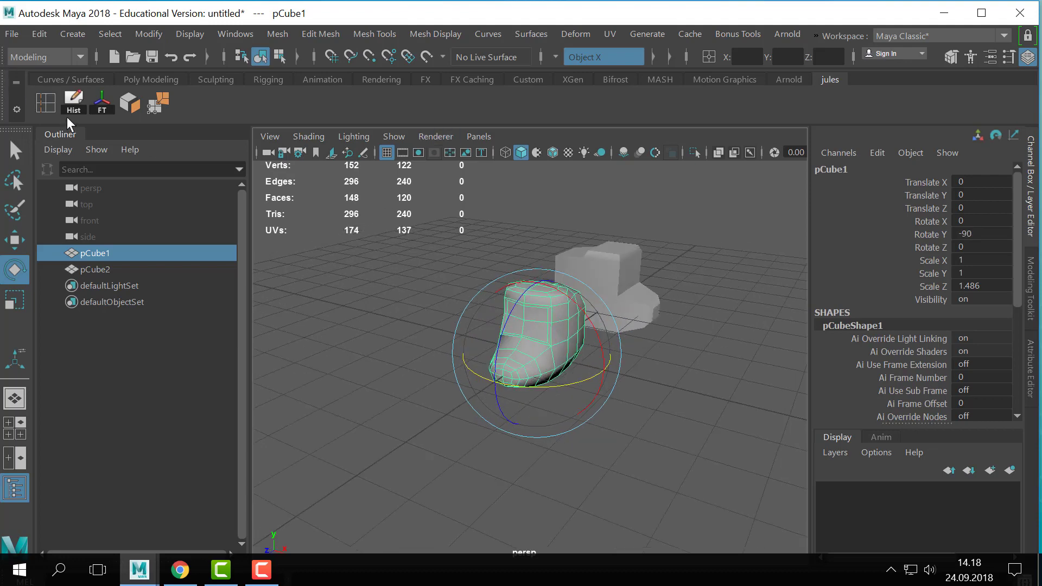
- Delete the rotated boot's construction history and freeze its transformations
click(72, 111)
click(103, 109)
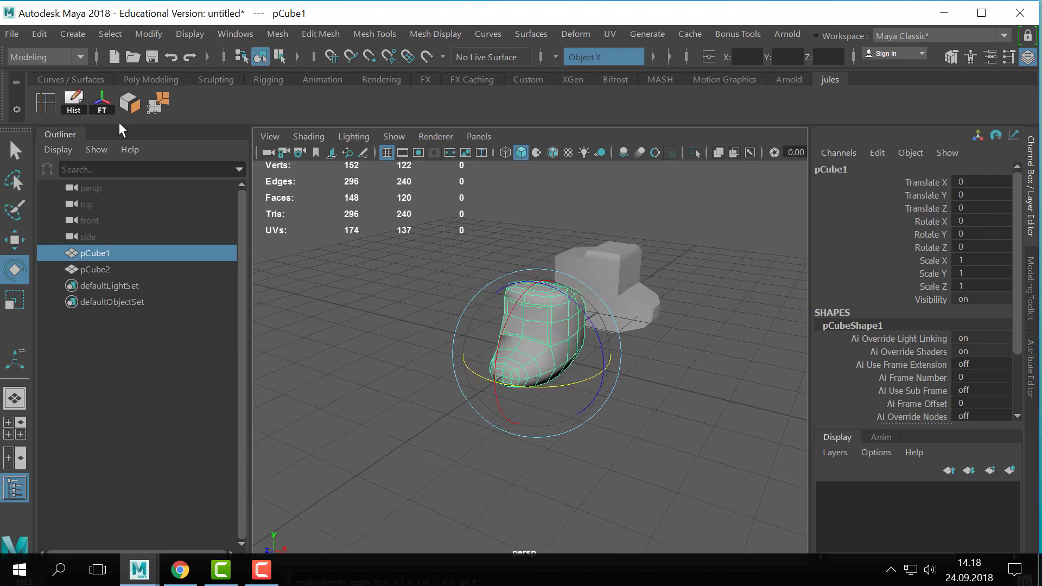
alt+right_drag(618, 374, 756, 392)
alt+drag(756, 393, 677, 435)
scroll(677, 436, down, 2)
- Move the two upper corner vertices of the boot's inset front panel inward and slightly down with symmetry
key(q)
right_drag(513, 336, 608, 60)
right_drag(534, 364, 594, 90)
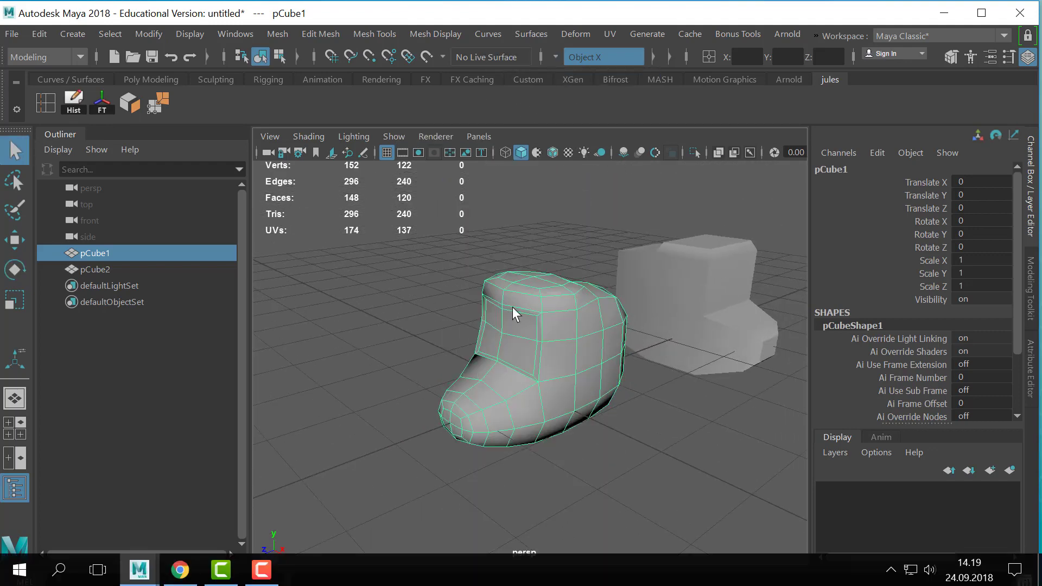
alt+drag(513, 307, 570, 395)
alt+right_drag(569, 395, 595, 402)
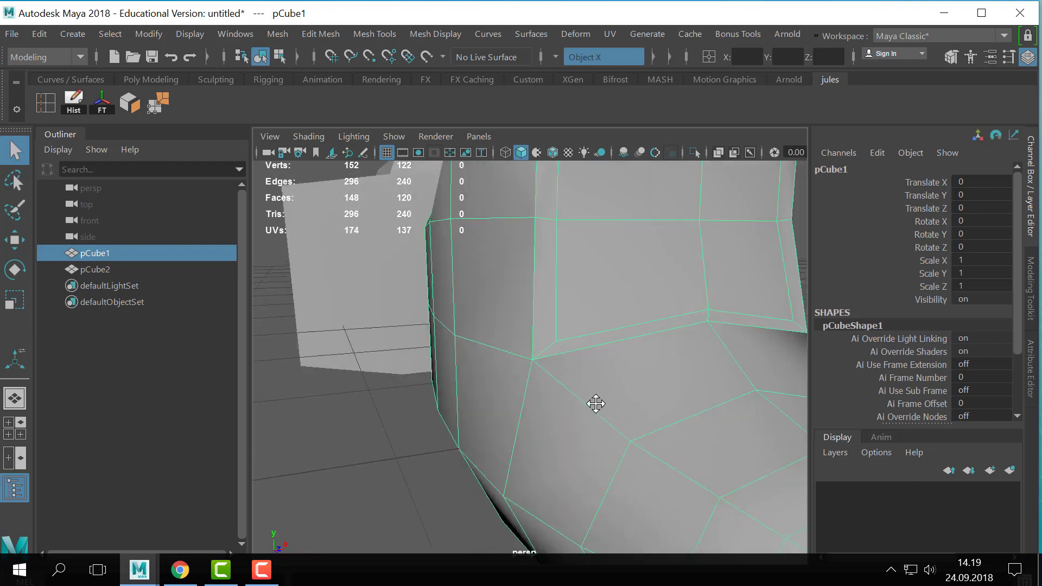
alt+middle_drag(595, 402, 526, 442)
key(w)
alt+right_drag(661, 282, 411, 110)
click(504, 308)
click(445, 274)
click(722, 304)
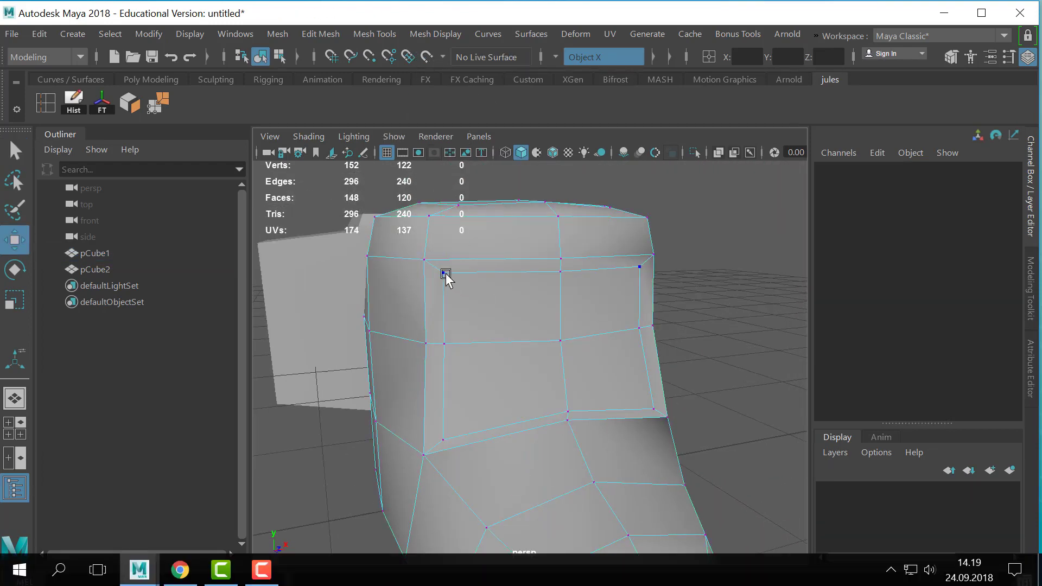
click(443, 272)
drag(522, 271, 531, 272)
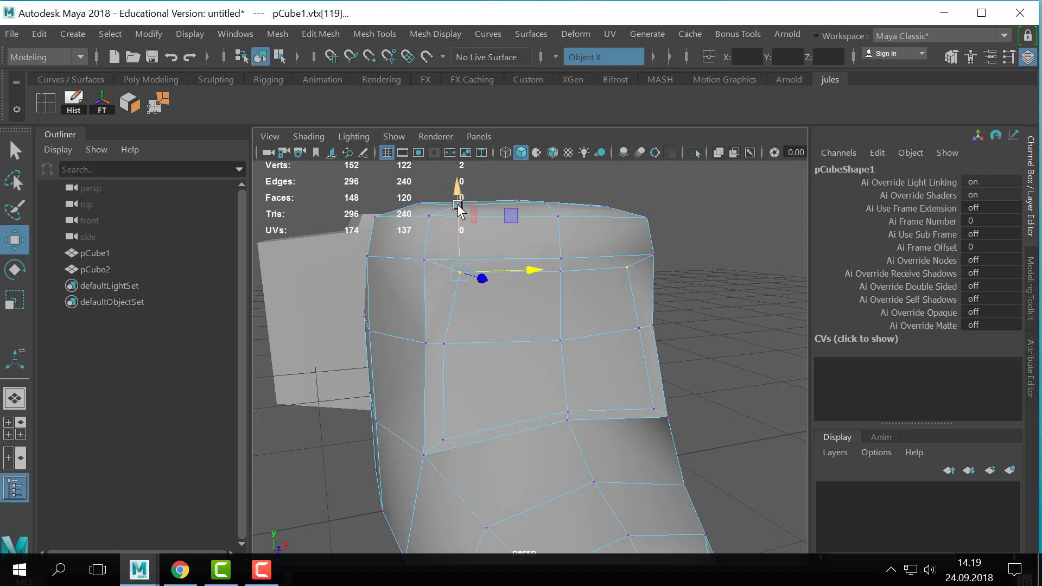
drag(462, 209, 458, 218)
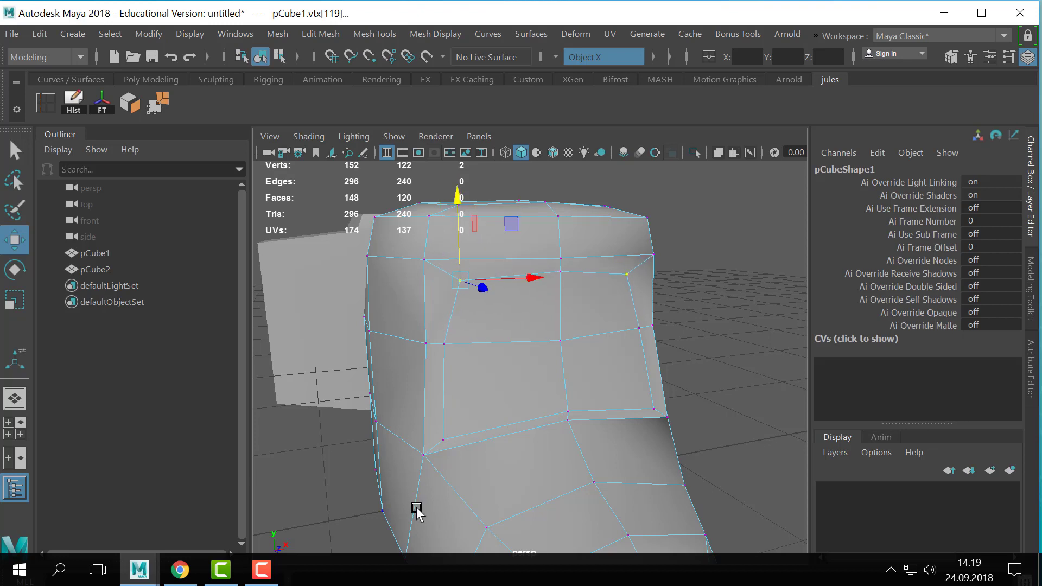
- Move the two lower corner vertices of the inset front panel slightly up and inward with symmetry
click(442, 439)
drag(443, 402, 450, 390)
mouse_move(521, 414)
mouse_down()
mouse_move(517, 391)
mouse_move(531, 401)
mouse_up()
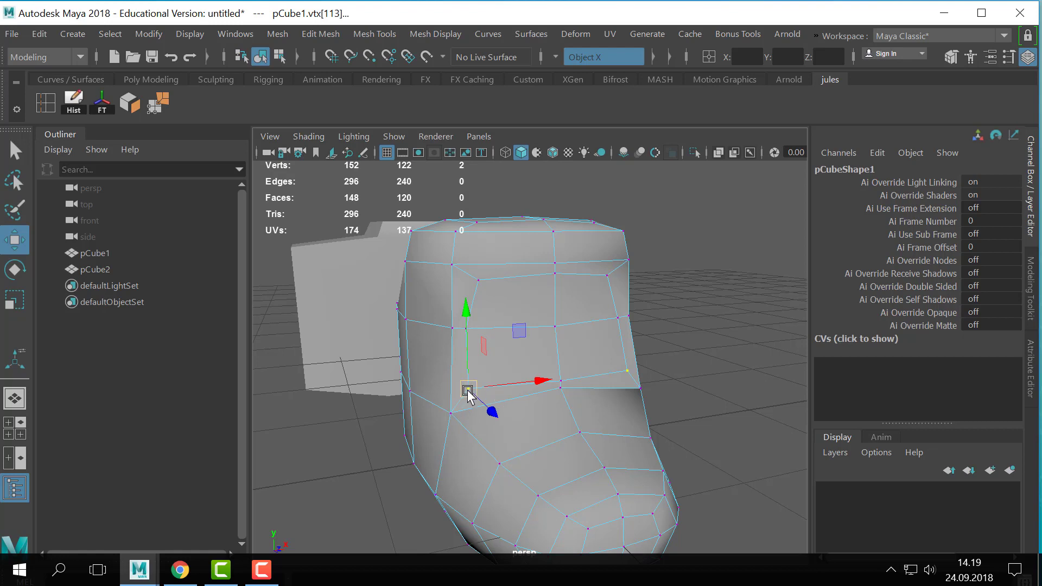
- Turn symmetry off and extrude the four faces of the inset front panel slightly into the boot
drag(468, 395, 455, 259)
click(711, 361)
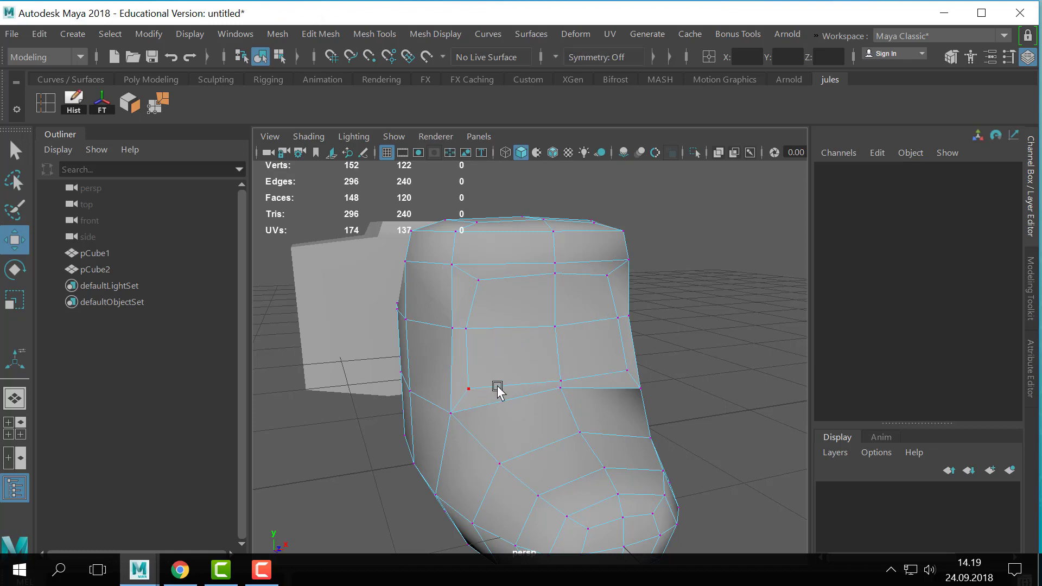
right_drag(552, 376, 554, 133)
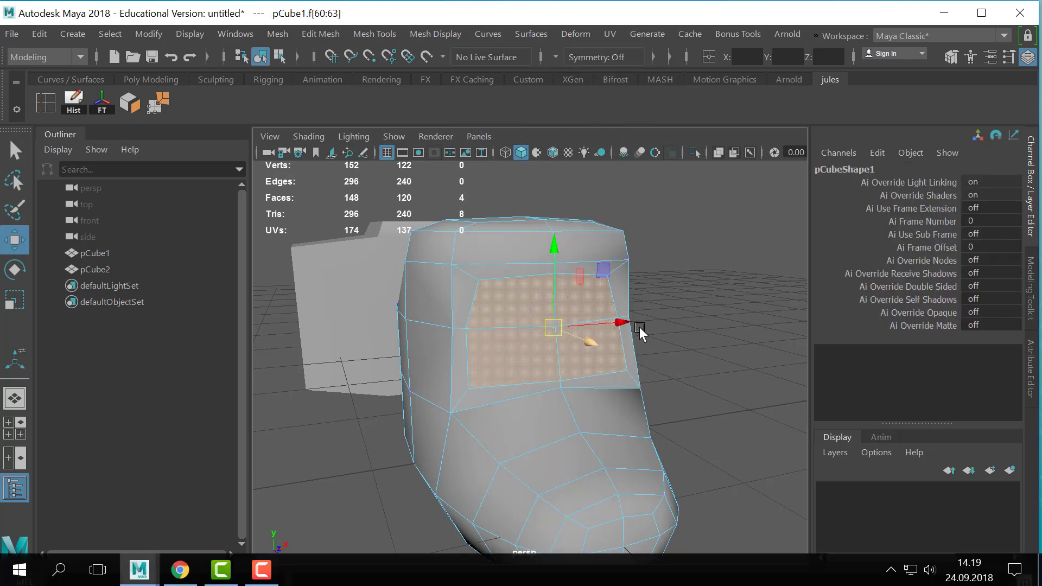
key(ctrl+e)
alt+drag(655, 360, 715, 360)
click(638, 344)
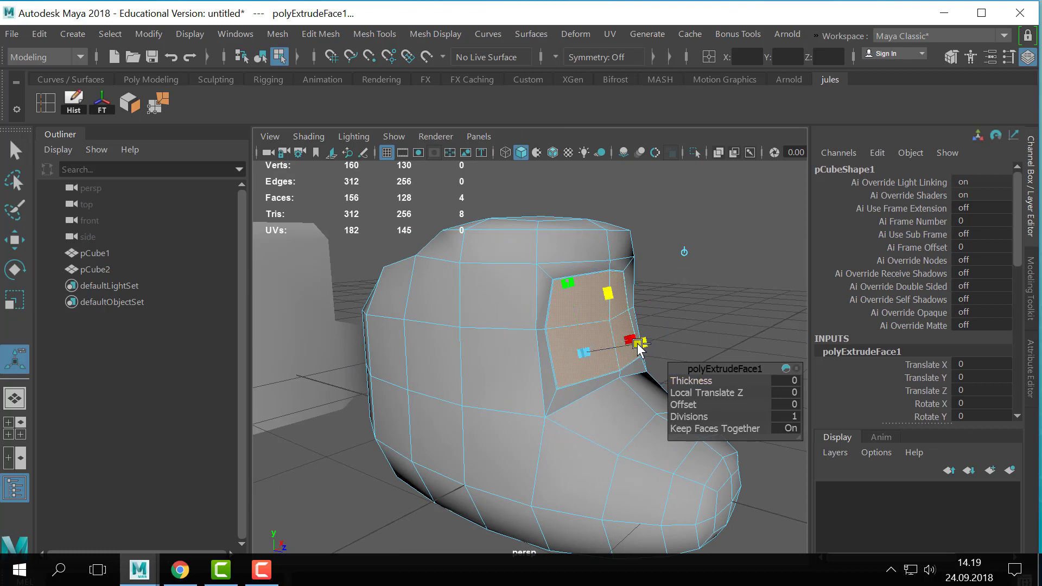
drag(637, 343, 630, 349)
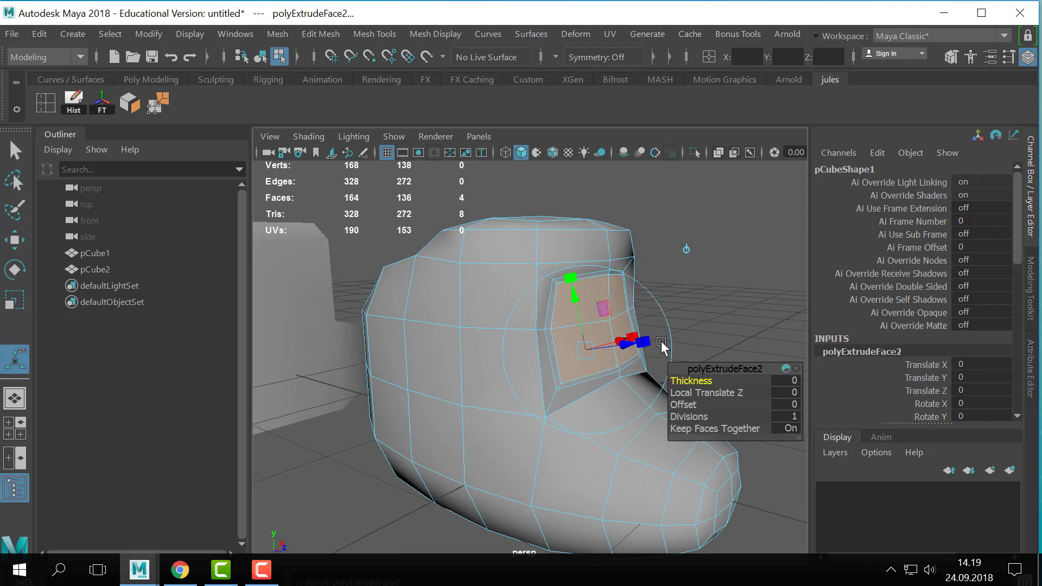
- Extrude the panel faces inward twice more, giving the last extrusion a Local Translate Z of about -0.023
key(ctrl+e)
drag(617, 345, 613, 347)
key(ctrl+e)
alt+right_drag(612, 341, 603, 239)
alt+middle_drag(603, 239, 538, 266)
alt+drag(538, 266, 507, 274)
alt+middle_drag(507, 274, 586, 300)
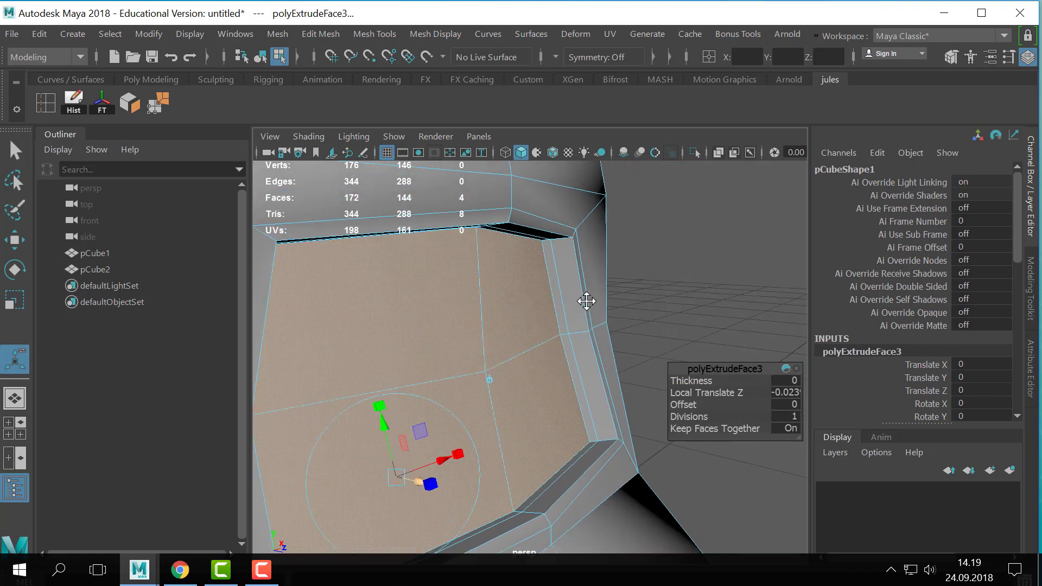
- Insert an edge loop around the recess wall, close to its outer rim
key(q)
right_drag(575, 303, 694, 60)
mouse_move(594, 326)
alt+mouse_down()
mouse_move(629, 347)
mouse_move(608, 326)
mouse_move(569, 337)
mouse_move(590, 336)
alt+mouse_up()
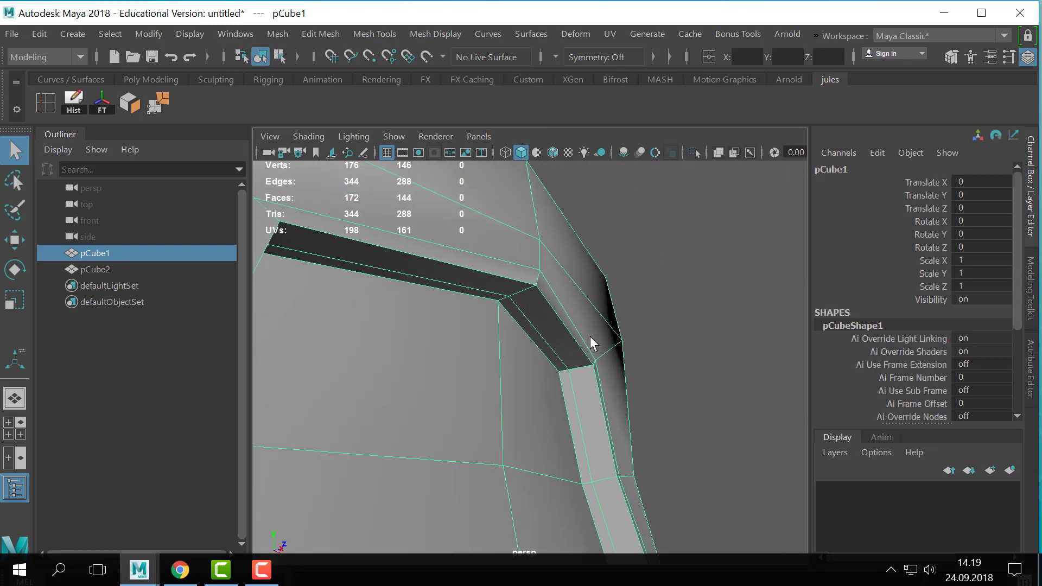
click(38, 103)
alt+right_drag(565, 323, 583, 304)
drag(523, 254, 527, 253)
key(q)
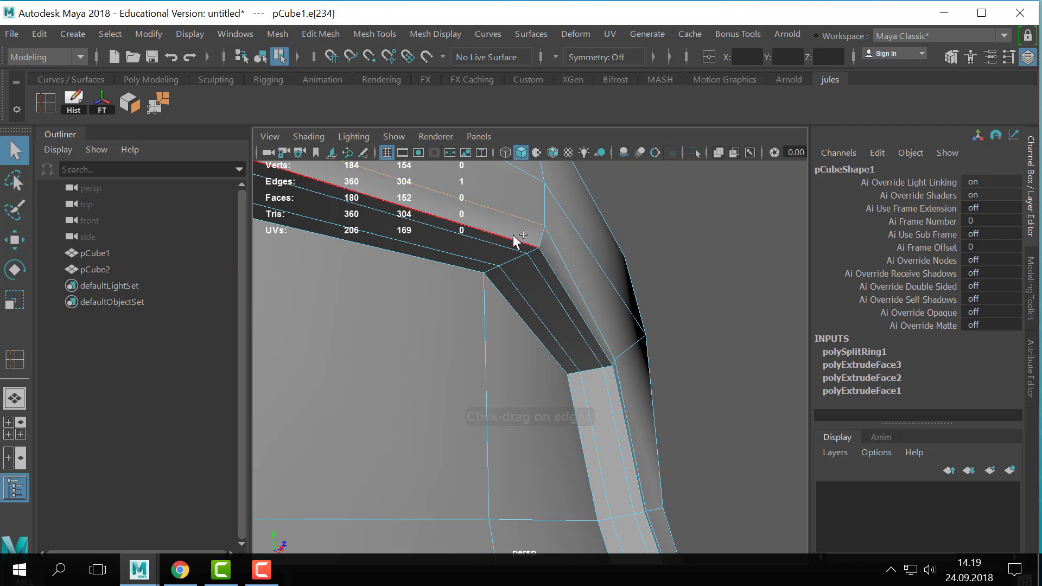
- Examine the edge loops along the recess rim and compare the recess in smoothed and unsmoothed display
double_click(524, 239)
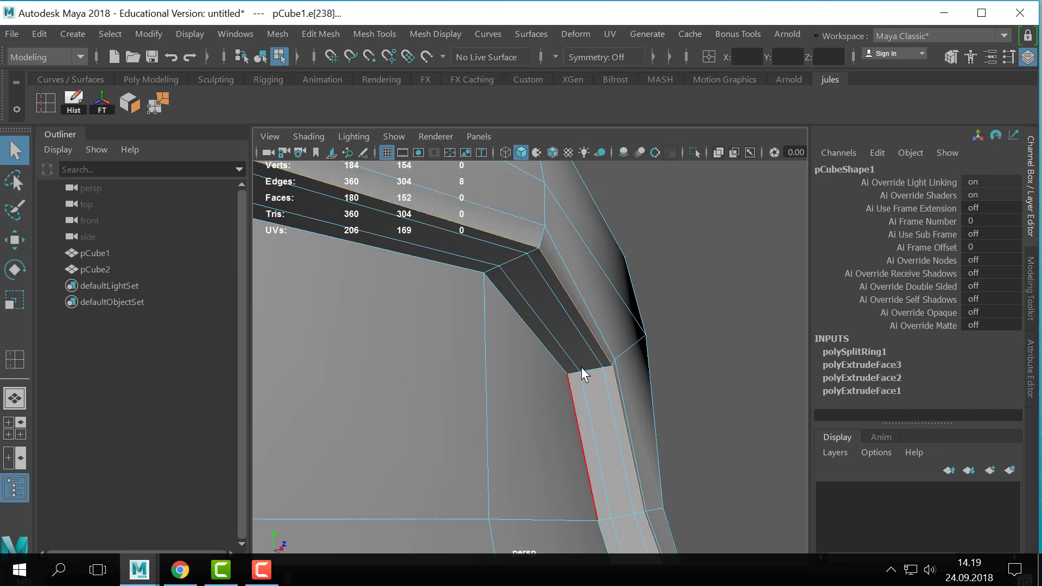
alt+right_drag(581, 366, 571, 273)
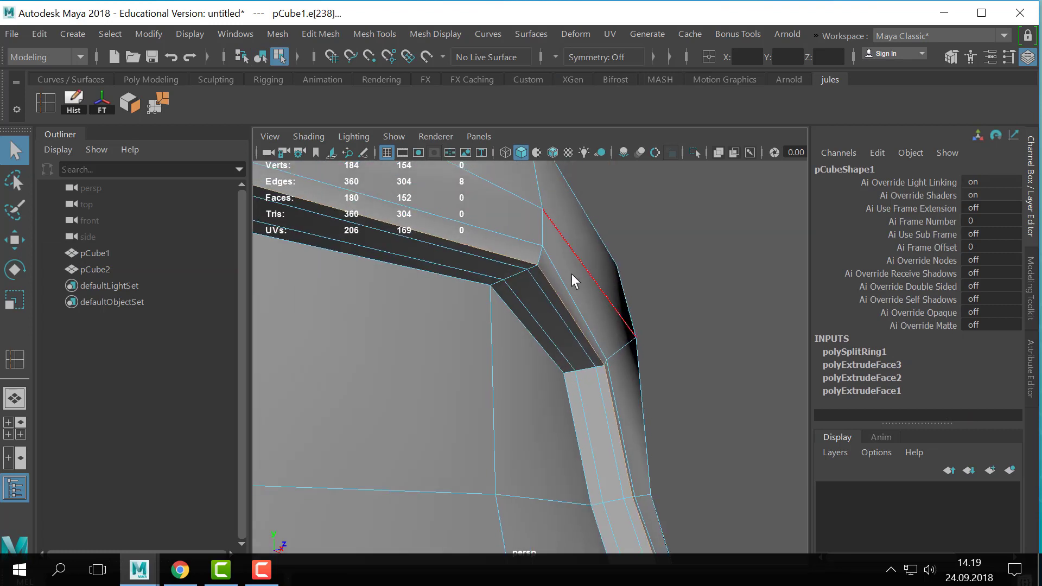
click(545, 296)
key(F8)
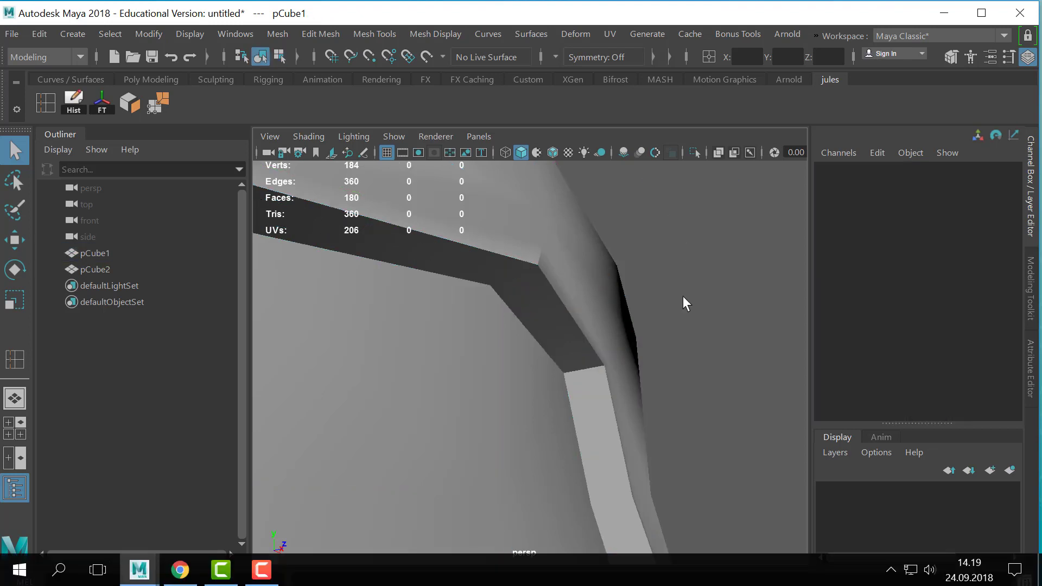
click(637, 386)
key(3)
click(693, 392)
alt+right_drag(695, 392, 467, 264)
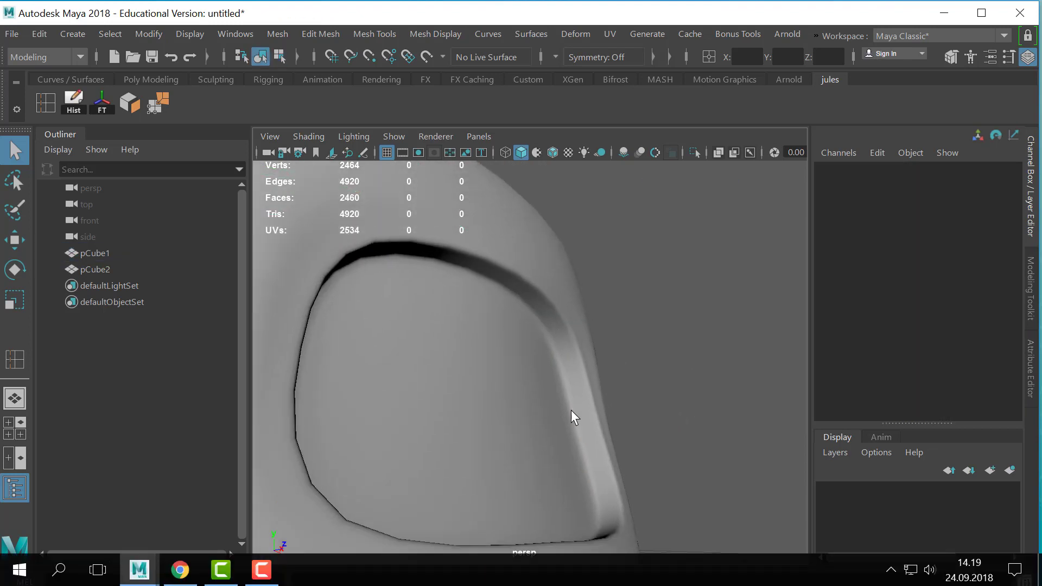
click(552, 278)
key(1)
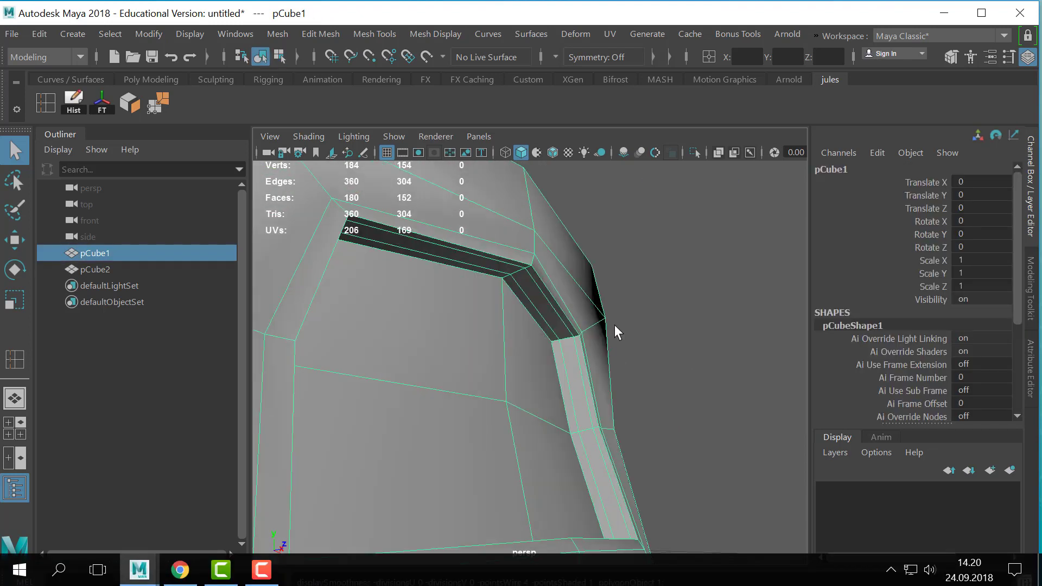
key(3)
key(1)
key(3)
key(1)
key(3)
key(1)
key(3)
- Examine the whole boot from the side and front, first smoothed and then unsmoothed in face mode
alt+right_drag(643, 326, 613, 381)
alt+drag(613, 380, 578, 387)
click(620, 400)
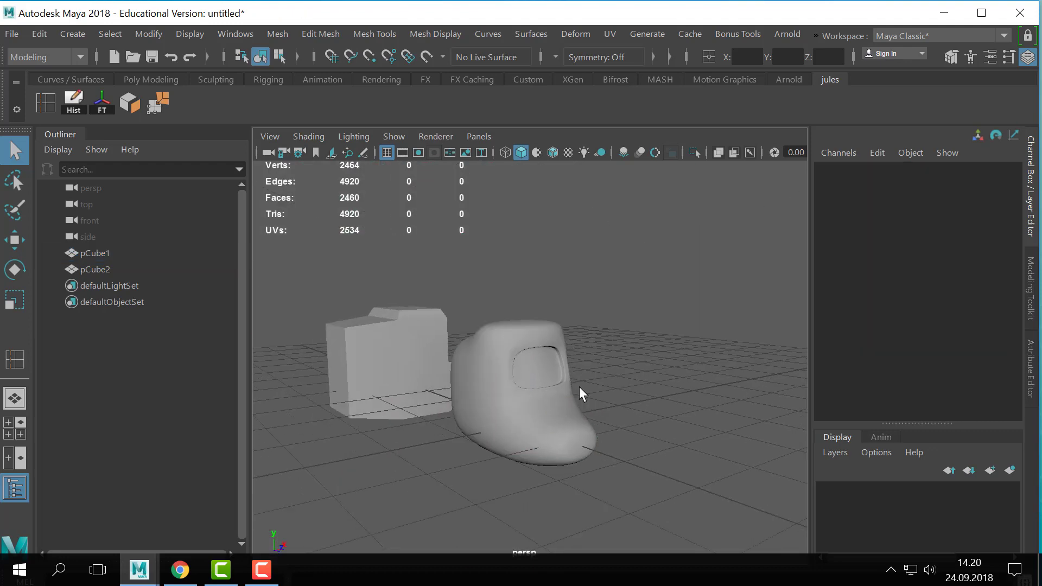
click(578, 386)
alt+right_drag(579, 386, 613, 401)
key(1)
mouse_move(613, 401)
alt+mouse_down()
mouse_move(577, 411)
mouse_move(603, 408)
alt+mouse_up()
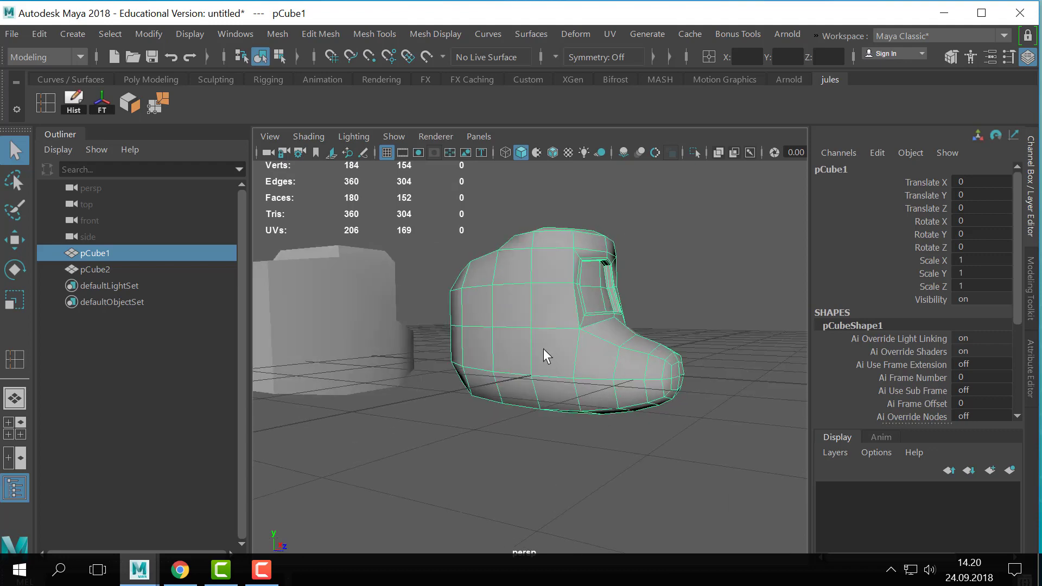
alt+drag(543, 348, 564, 356)
right_drag(564, 356, 559, 136)
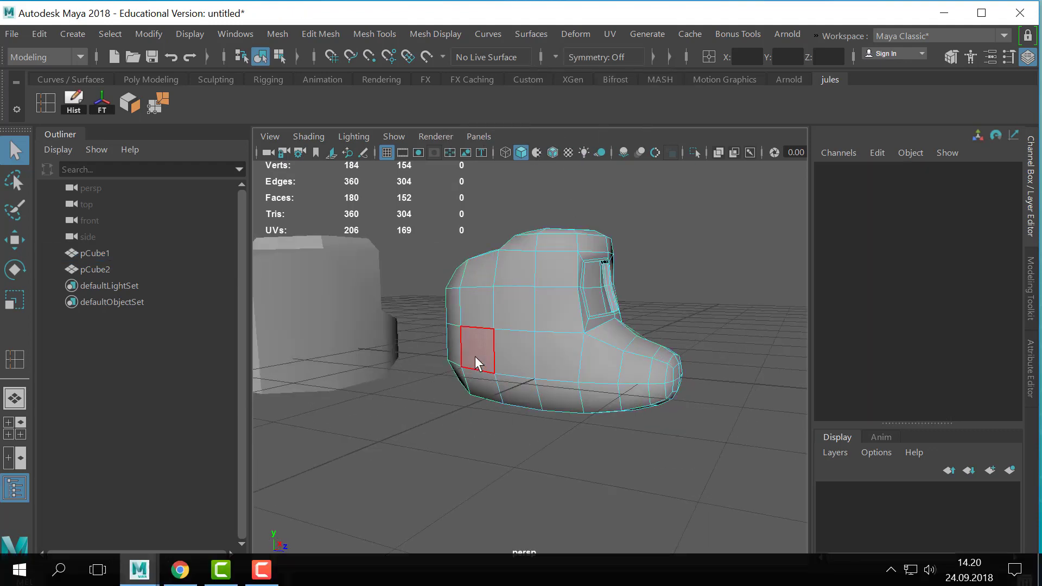
alt+drag(718, 309, 695, 312)
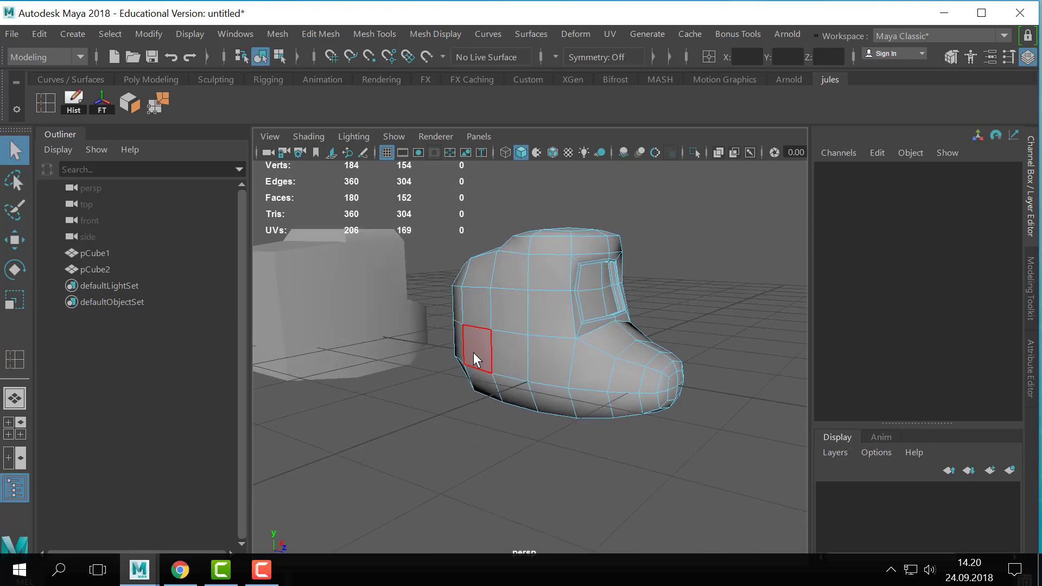
alt+drag(595, 342, 602, 342)
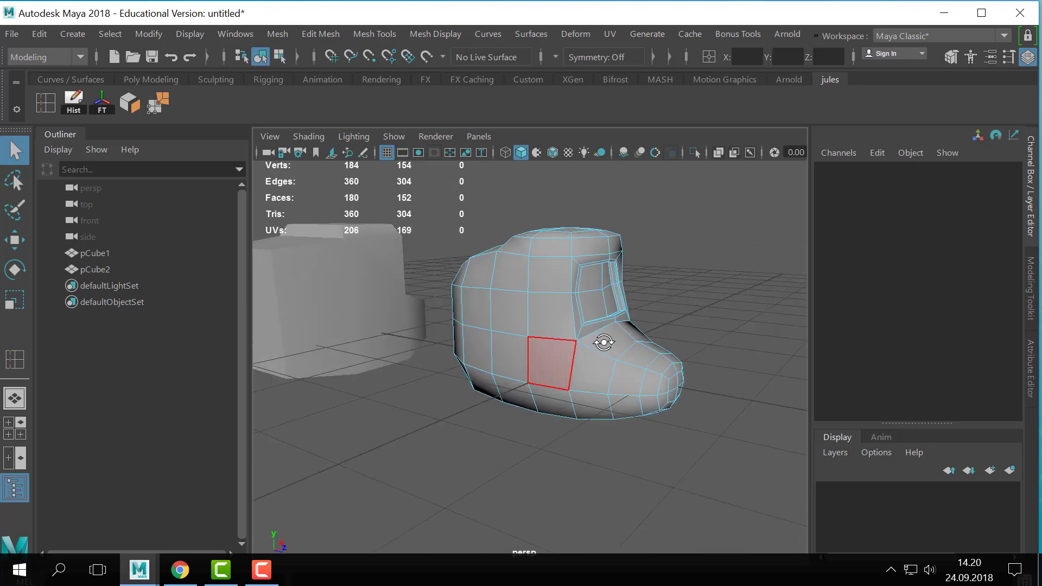
alt+drag(769, 375, 585, 323)
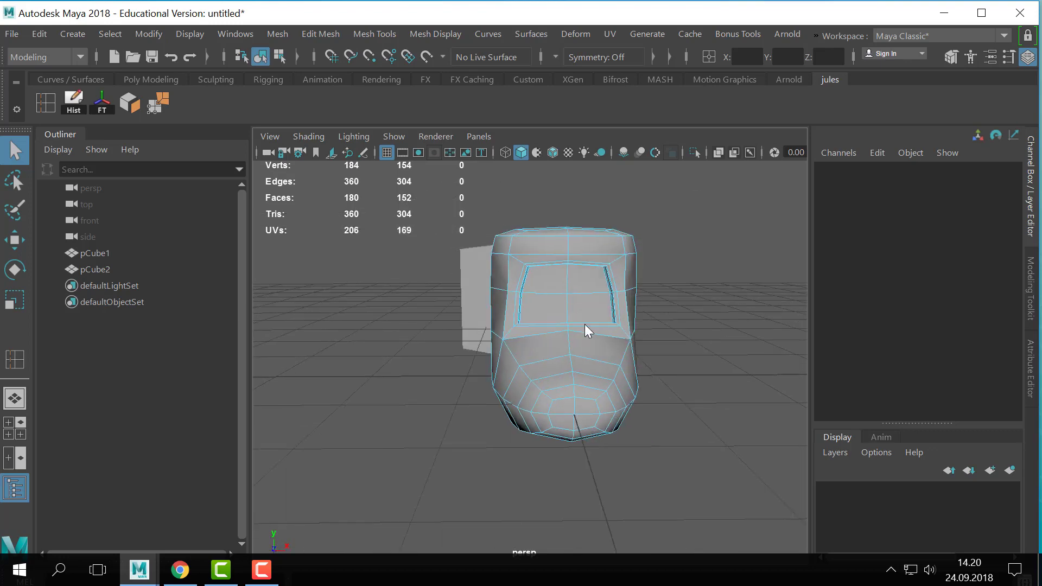
- Delete all faces on the positive X half of the boot, using the top view
right_click(575, 190)
alt+drag(694, 287, 502, 347)
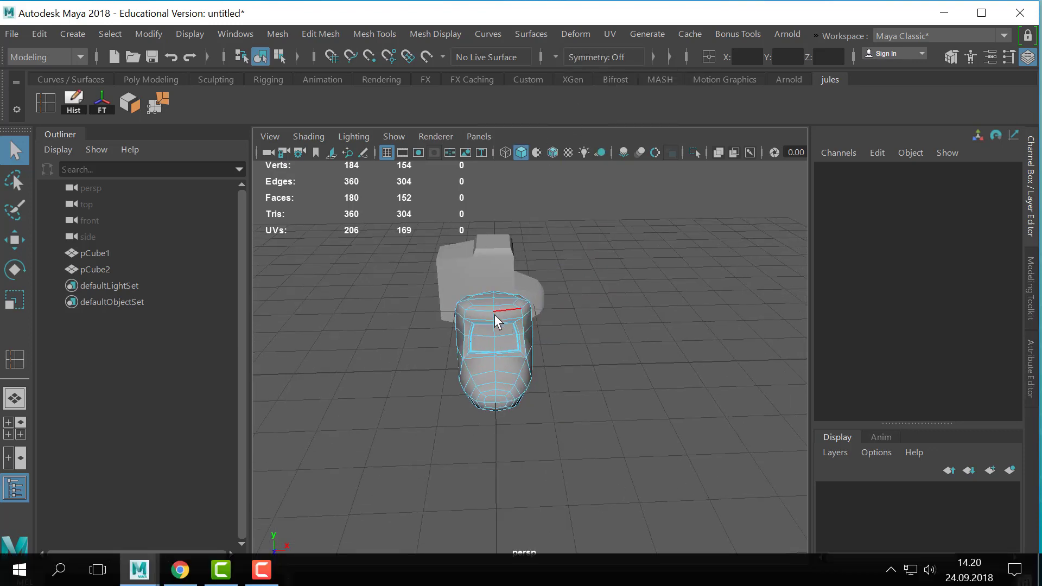
double_click(496, 342)
alt+right_drag(609, 393, 533, 375)
right_drag(510, 334, 559, 198)
key(space)
key(space)
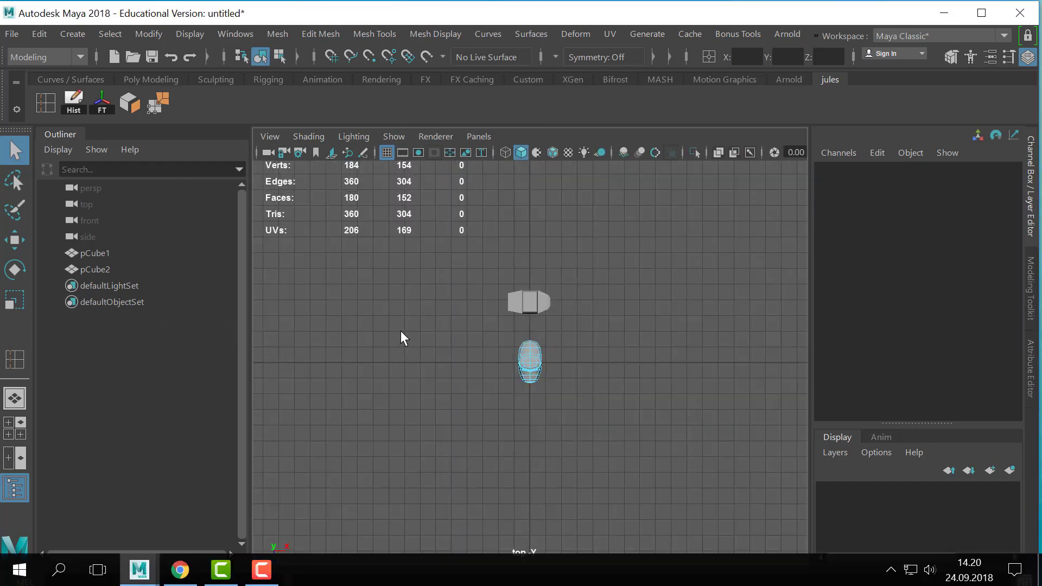
alt+right_drag(400, 331, 678, 227)
drag(678, 228, 530, 496)
key(Delete)
key(space)
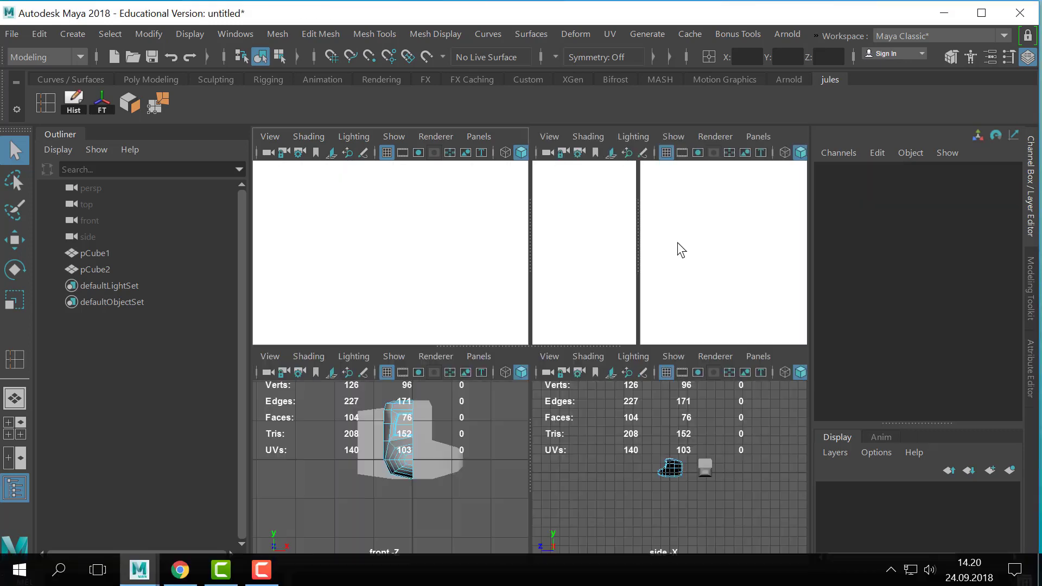
key(space)
- Select two adjacent lower faces on the side of the half boot and widen them toward the toe
alt+drag(517, 408, 659, 331)
right_drag(534, 324, 597, 91)
click(589, 244)
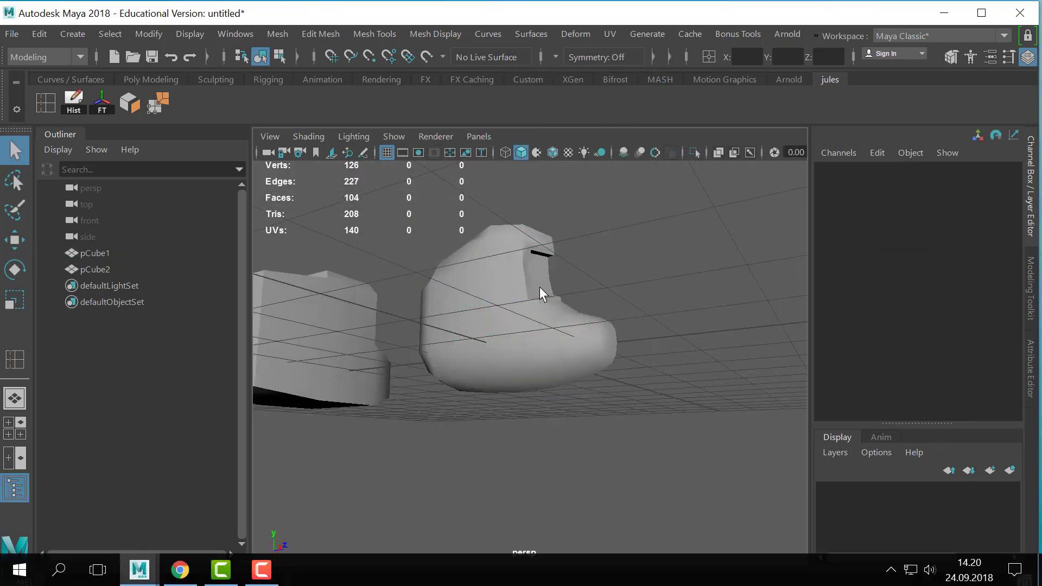
click(521, 325)
alt+drag(453, 370, 521, 344)
right_drag(520, 344, 516, 158)
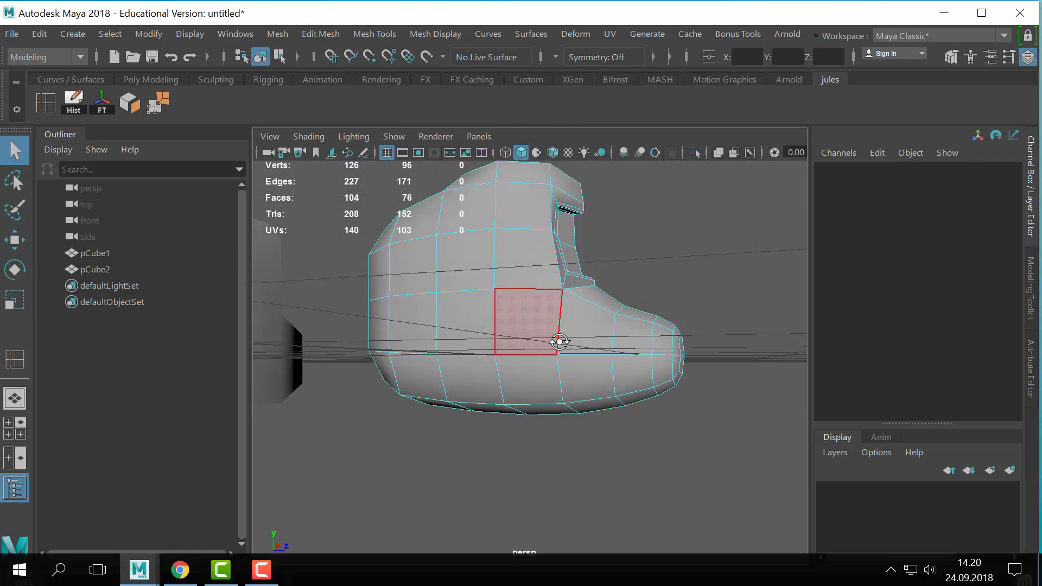
alt+drag(557, 341, 477, 376)
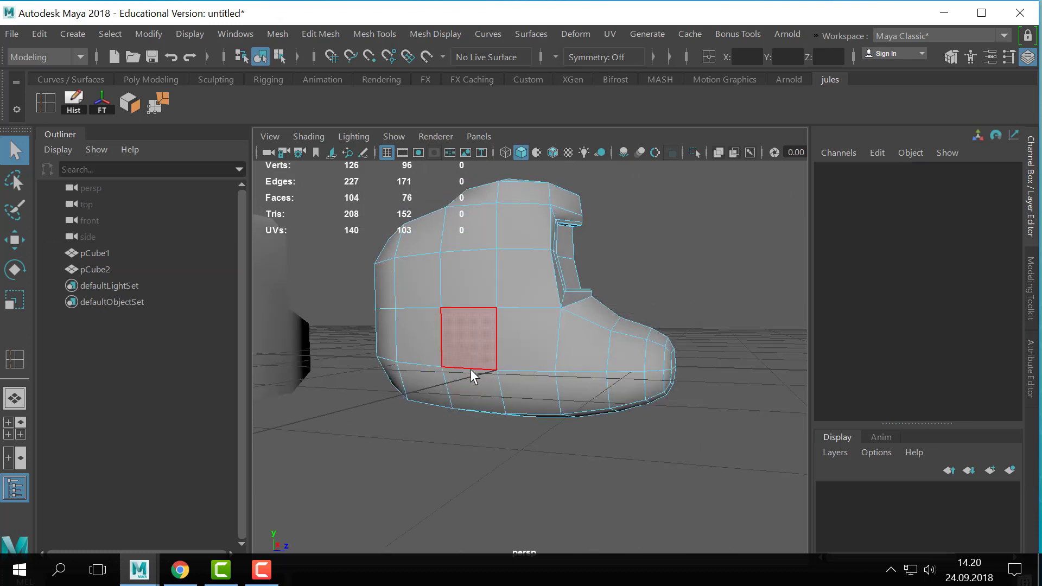
click(416, 335)
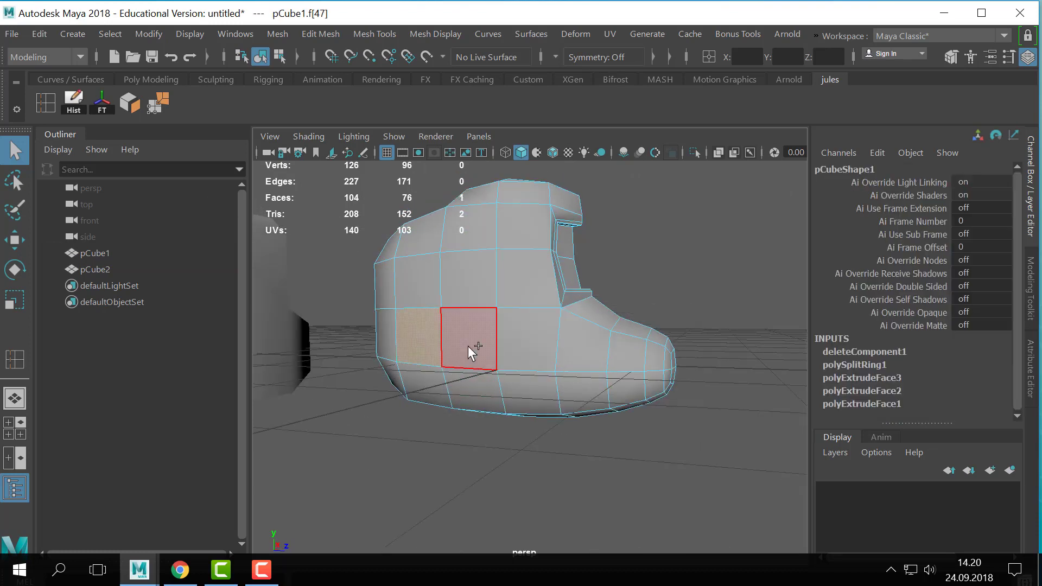
shift+click(467, 346)
alt+drag(531, 356, 568, 365)
key(r)
key(w)
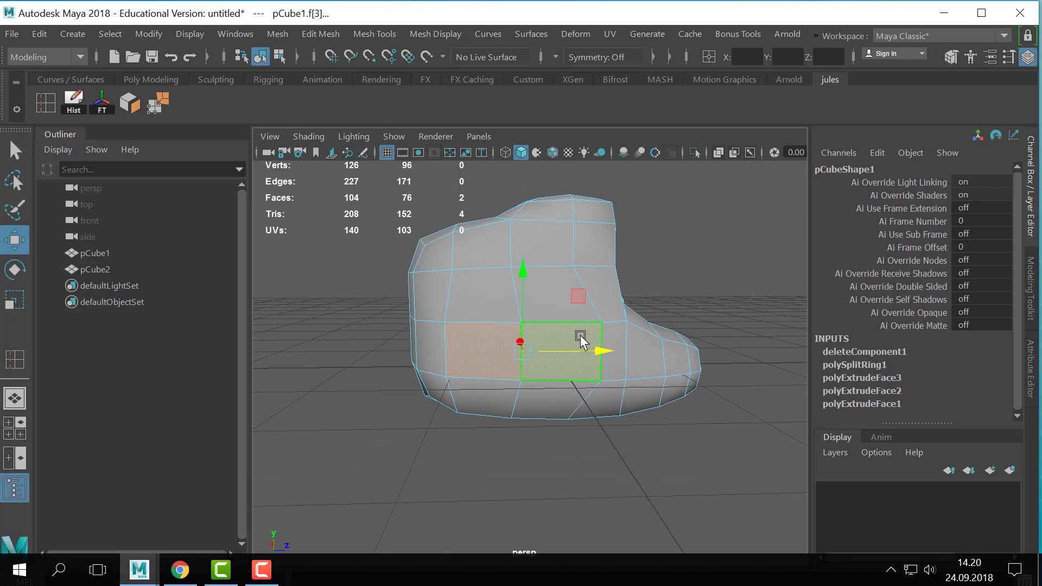
- Try moving the two selected side faces far forward along the Z axis
mouse_move(580, 338)
alt+mouse_down()
mouse_move(472, 342)
mouse_move(502, 376)
mouse_move(576, 350)
mouse_move(577, 335)
alt+mouse_up()
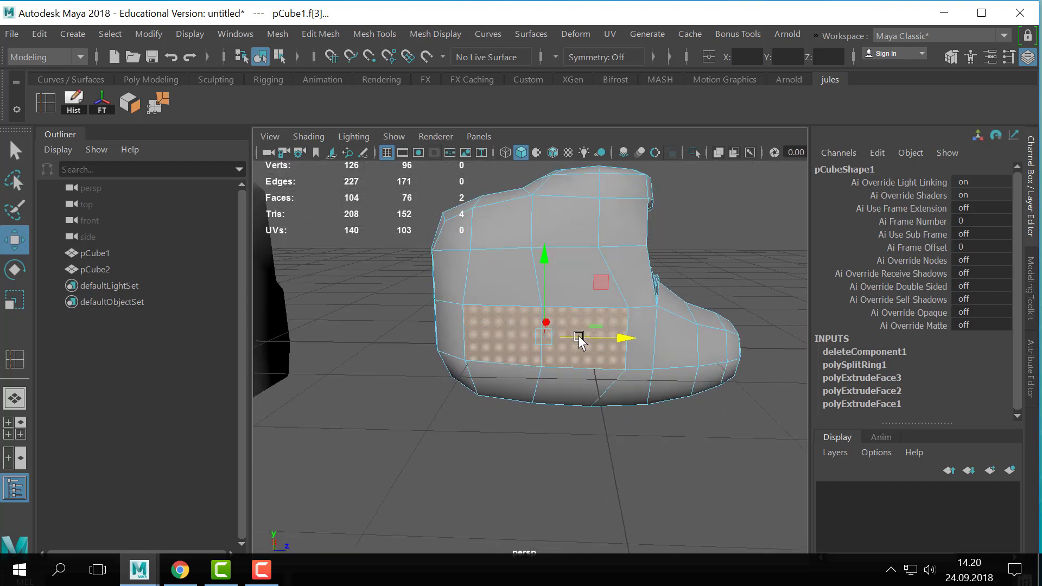
drag(642, 339, 547, 415)
alt+drag(565, 379, 582, 417)
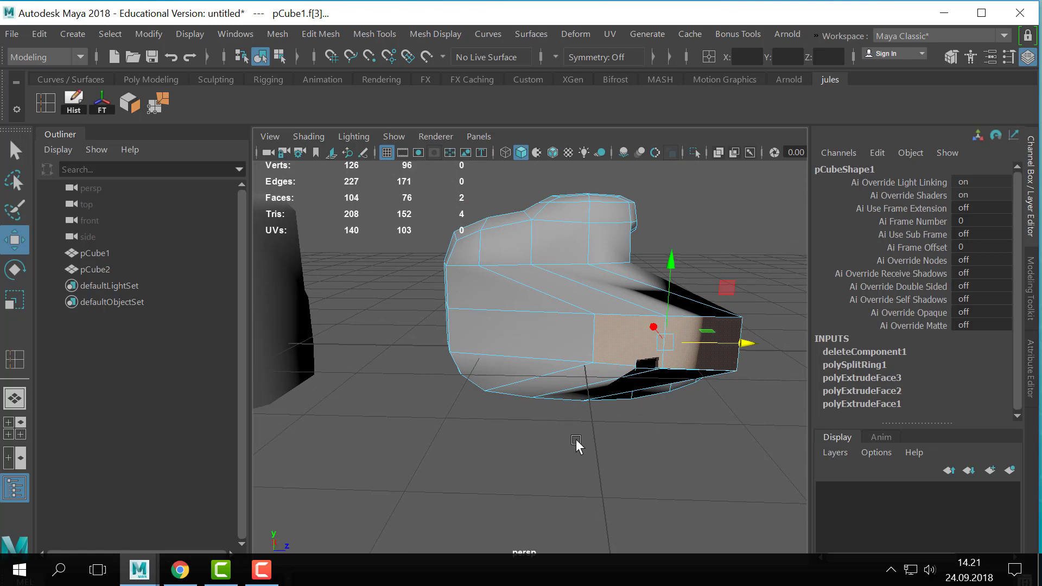
alt+drag(575, 438, 583, 380)
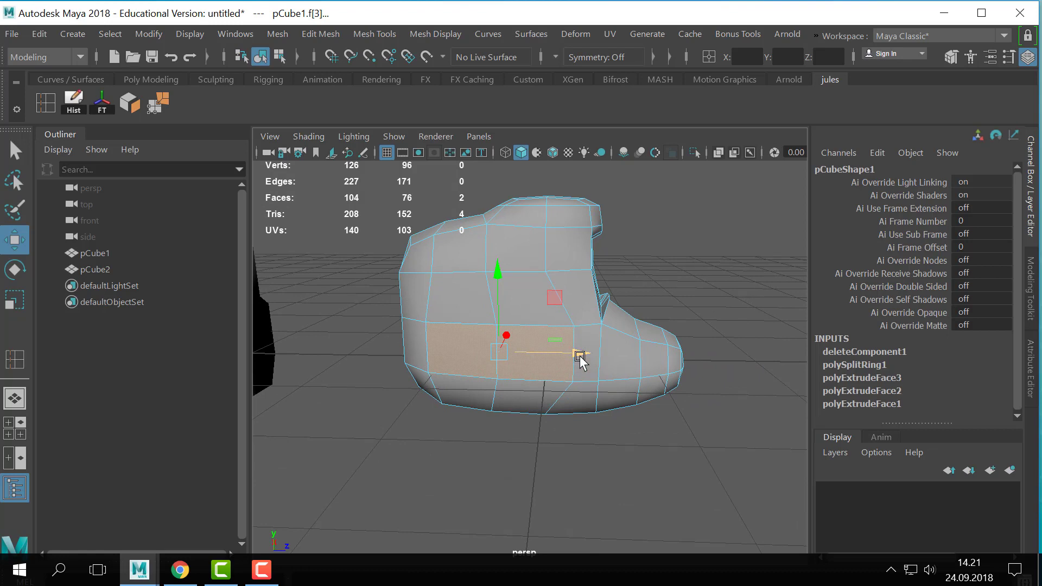
mouse_move(579, 358)
alt+mouse_down()
mouse_move(644, 349)
mouse_move(565, 363)
mouse_move(590, 357)
alt+mouse_up()
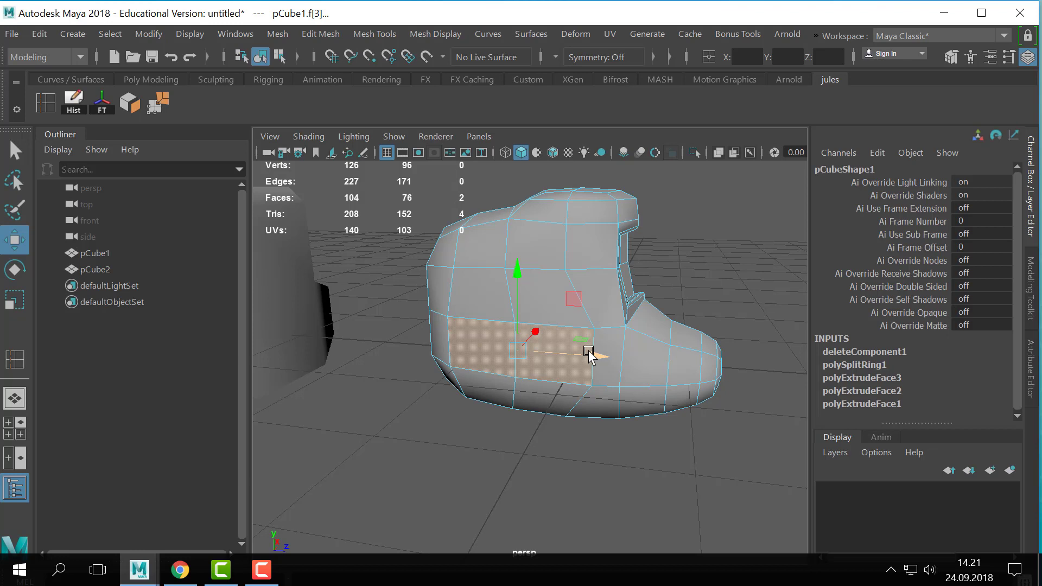
alt+drag(597, 349, 558, 372)
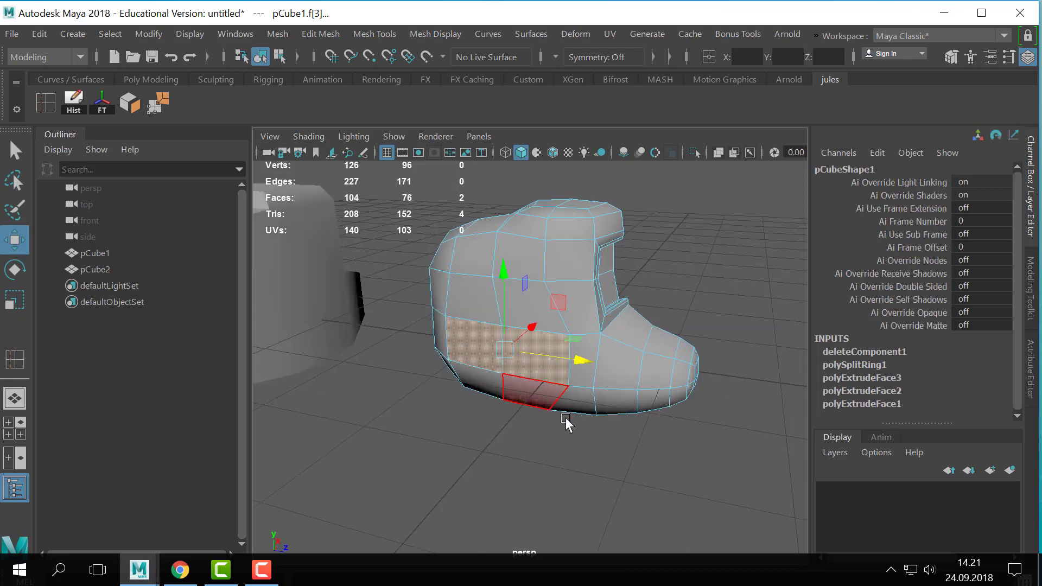
- Extrude the two side faces into a smaller inset and extrude them outward as a short block
scroll(566, 423, up, 3)
key(ctrl+e)
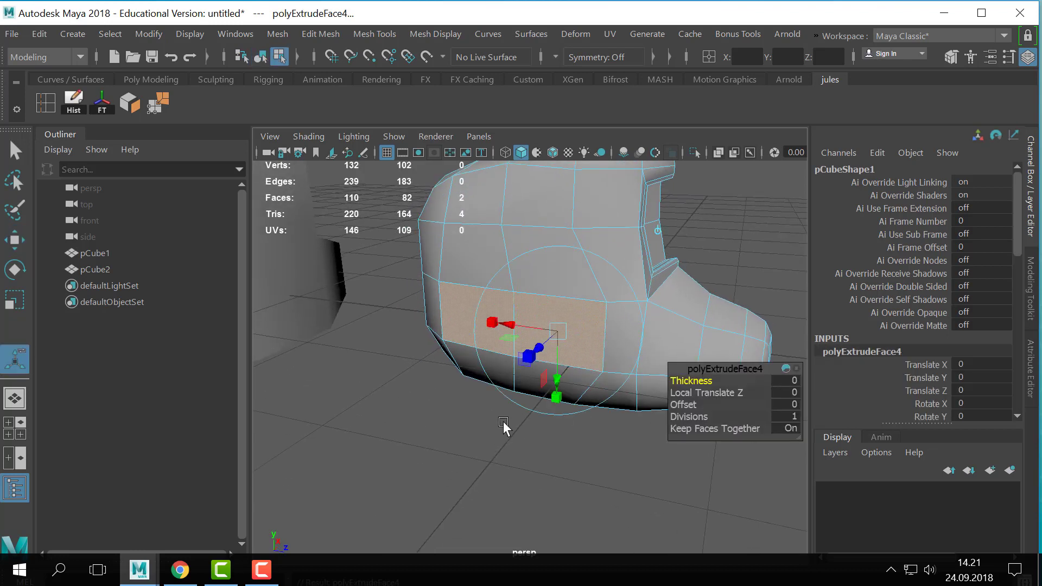
alt+middle_drag(503, 422, 471, 435)
mouse_move(486, 373)
ctrl+mouse_down()
mouse_move(503, 364)
mouse_move(481, 371)
ctrl+mouse_up()
key(ctrl+e)
key(ctrl+e)
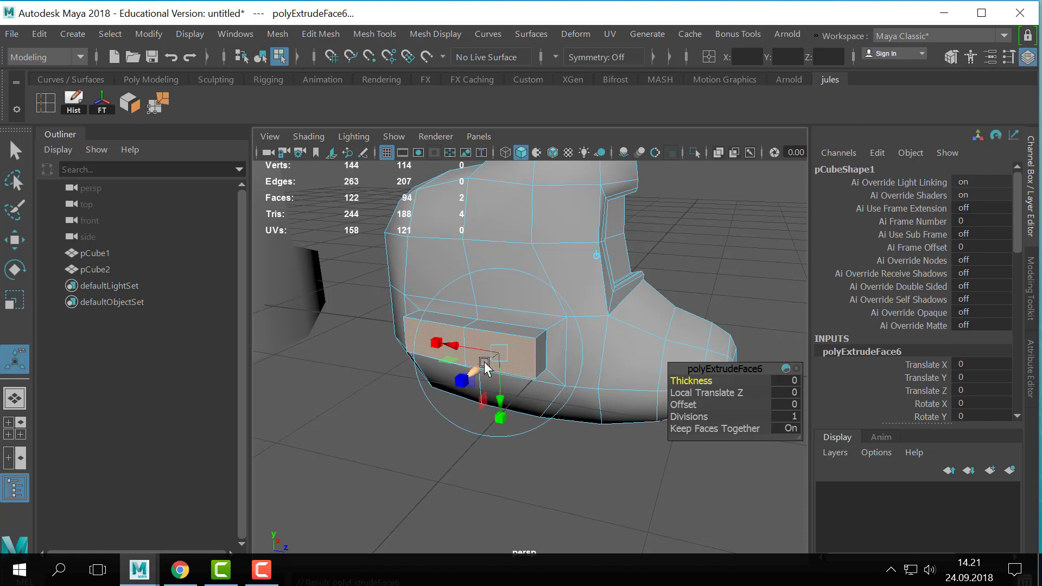
- Extrude the block's end faces outward with a Local Translate Z of 1.128 and flatten their height
drag(480, 373, 379, 466)
scroll(516, 431, down, 3)
scroll(516, 431, down, 1)
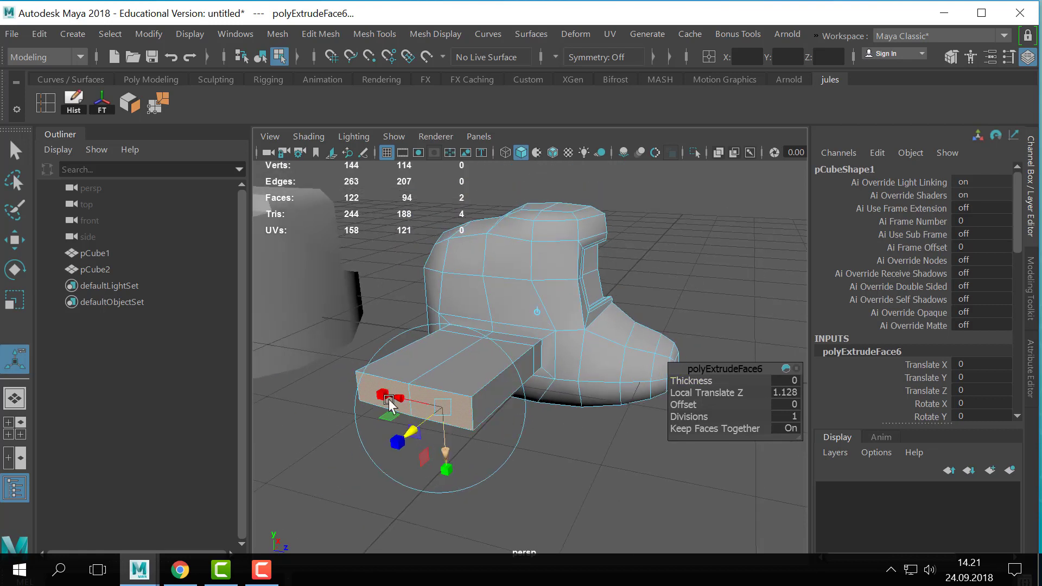
drag(446, 470, 445, 428)
- Return to object mode and preview the half boot with its side wing smoothed
key(q)
key(F8)
key(3)
click(707, 291)
scroll(556, 333, down, 4)
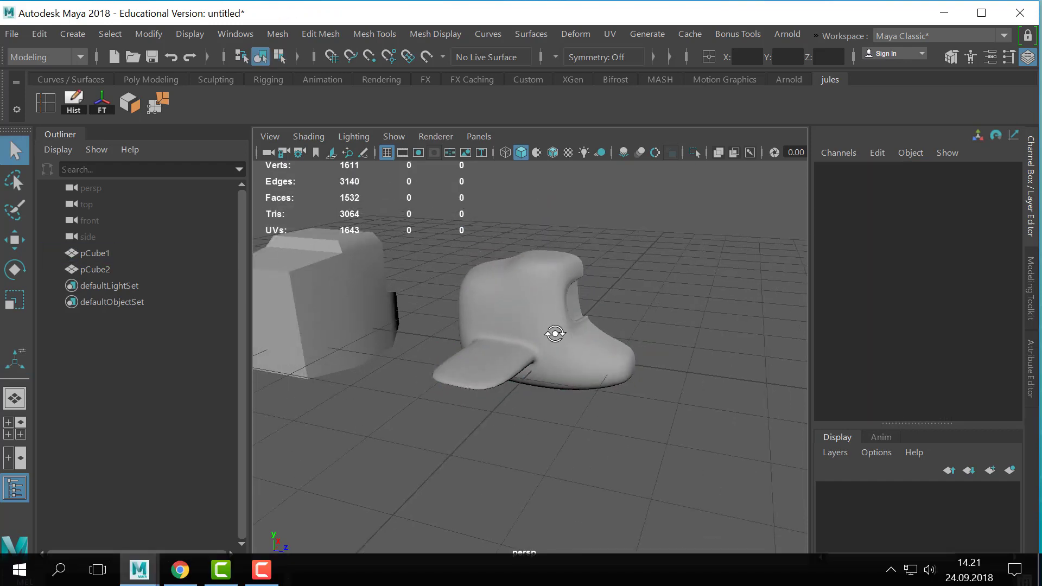
- Compare the half boot's smoothed preview with its unsmoothed mesh from several angles
alt+drag(555, 333, 607, 402)
click(543, 339)
click(607, 402)
alt+drag(607, 402, 636, 389)
click(562, 382)
key(1)
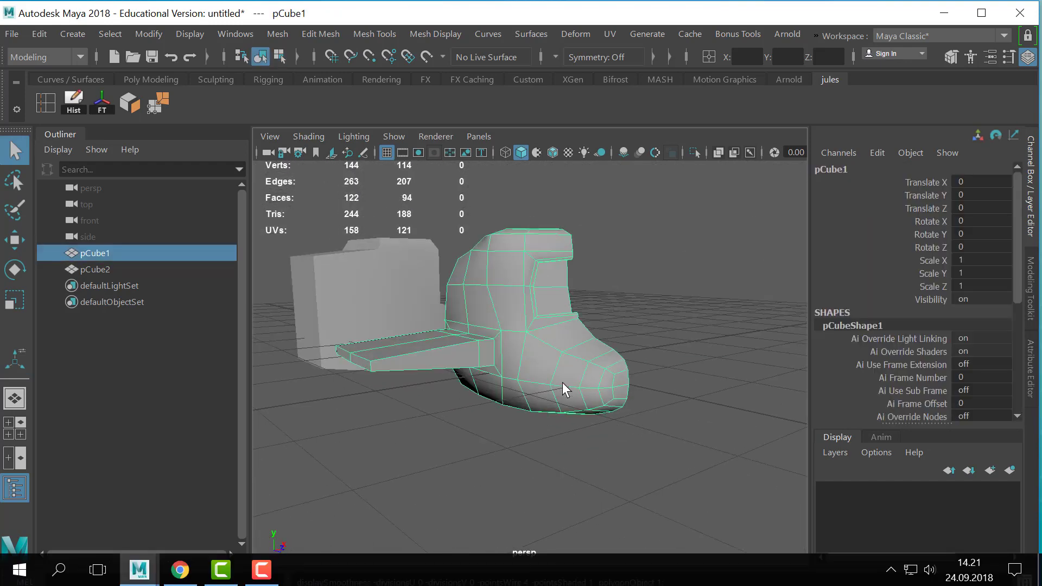
alt+drag(562, 382, 584, 407)
key(3)
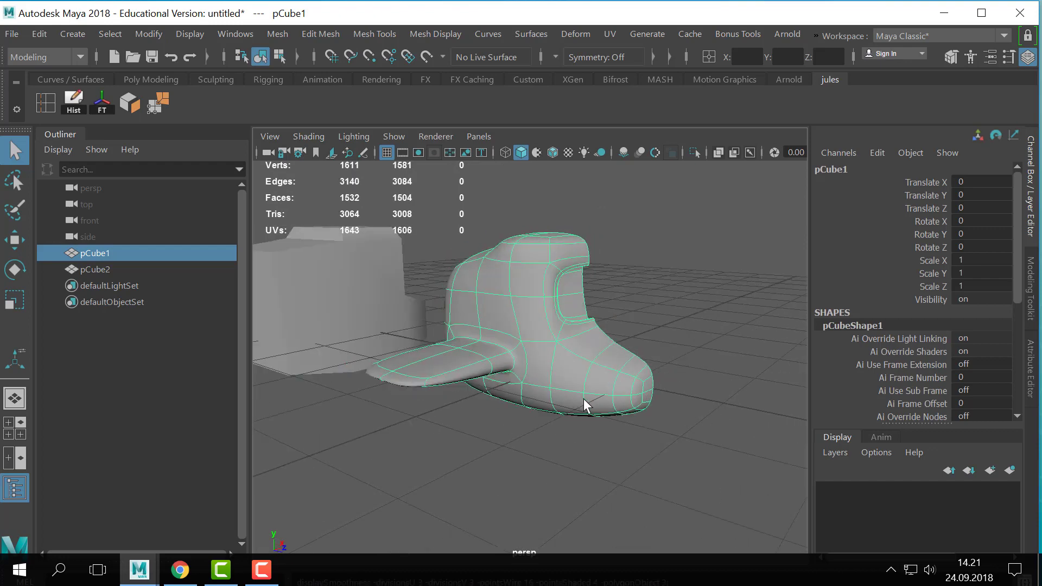
click(663, 366)
click(543, 405)
alt+drag(663, 366, 500, 342)
key(1)
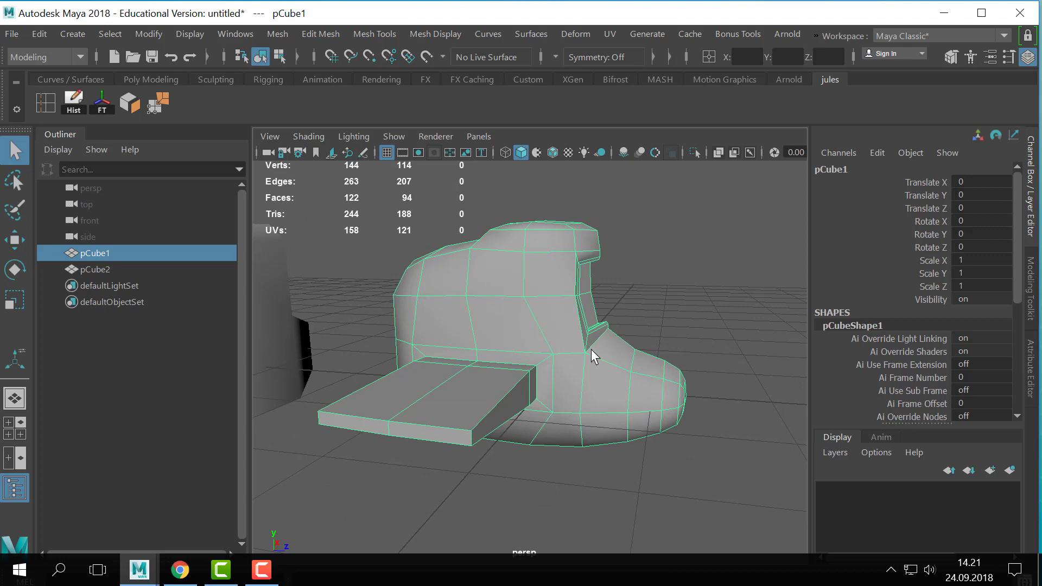
- Duplicate the winged half boot, place the copy to one side, and reselect the original
alt+drag(595, 353, 793, 315)
key(ctrl+d)
key(w)
click(530, 396)
key(f)
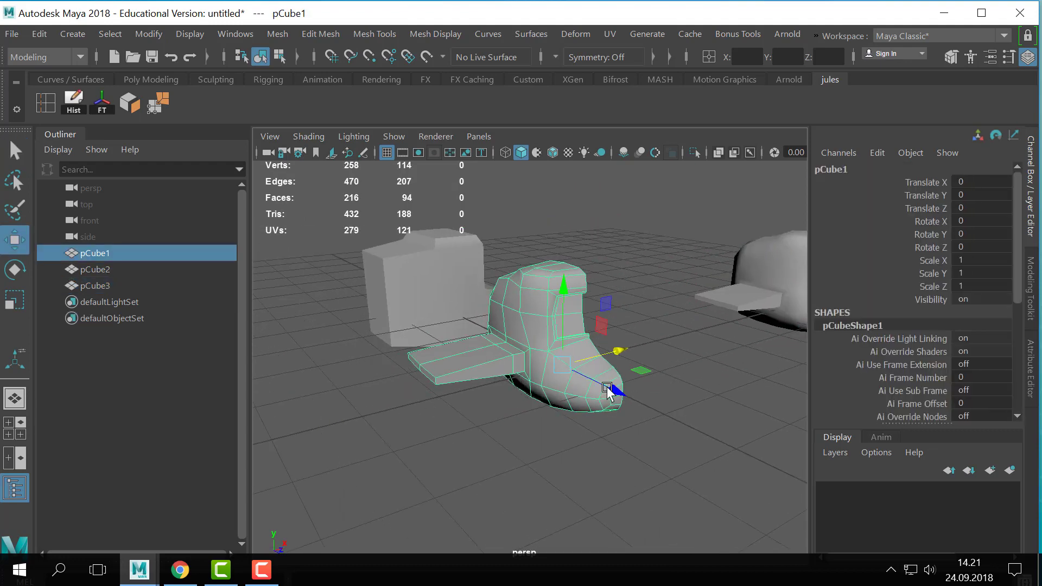
- Mirror the original half into a complete body with wings on both sides and return to object mode
click(149, 34)
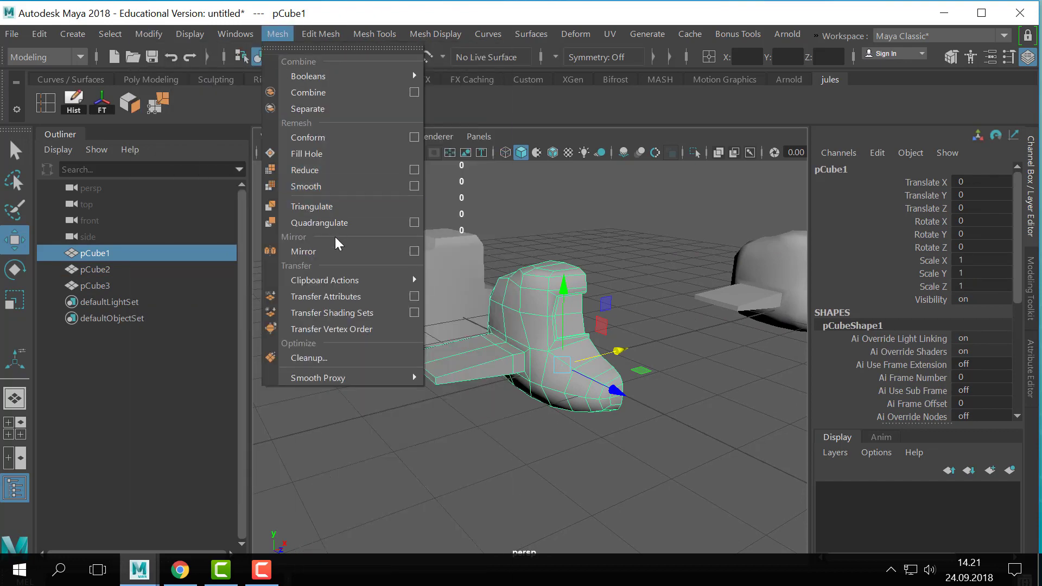
click(326, 251)
alt+drag(662, 370, 657, 372)
key(q)
right_drag(595, 326, 673, 89)
right_drag(582, 376, 643, 63)
click(647, 232)
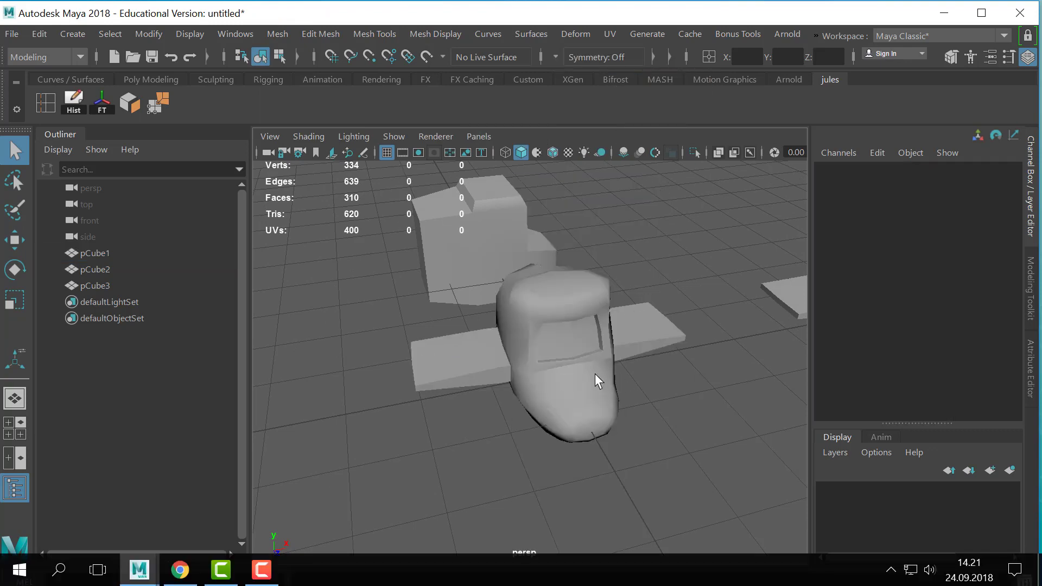
- Preview the mirrored body smoothed and switch it back to the unsmoothed display
click(594, 374)
key(3)
click(642, 395)
alt+drag(643, 395, 629, 365)
click(626, 365)
key(1)
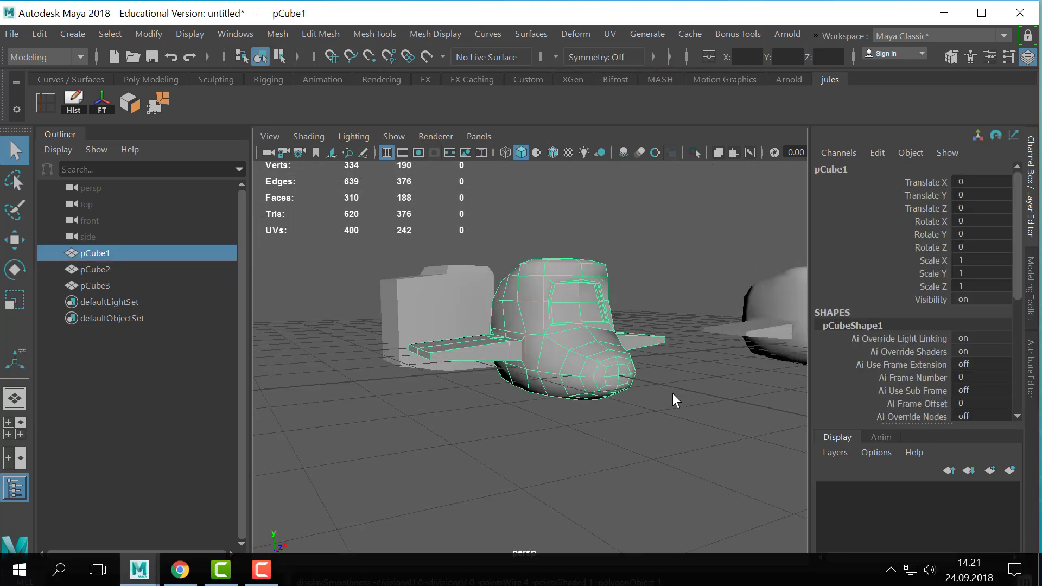
mouse_move(496, 348)
alt+mouse_down()
mouse_move(555, 353)
mouse_move(611, 333)
mouse_move(484, 331)
alt+mouse_up()
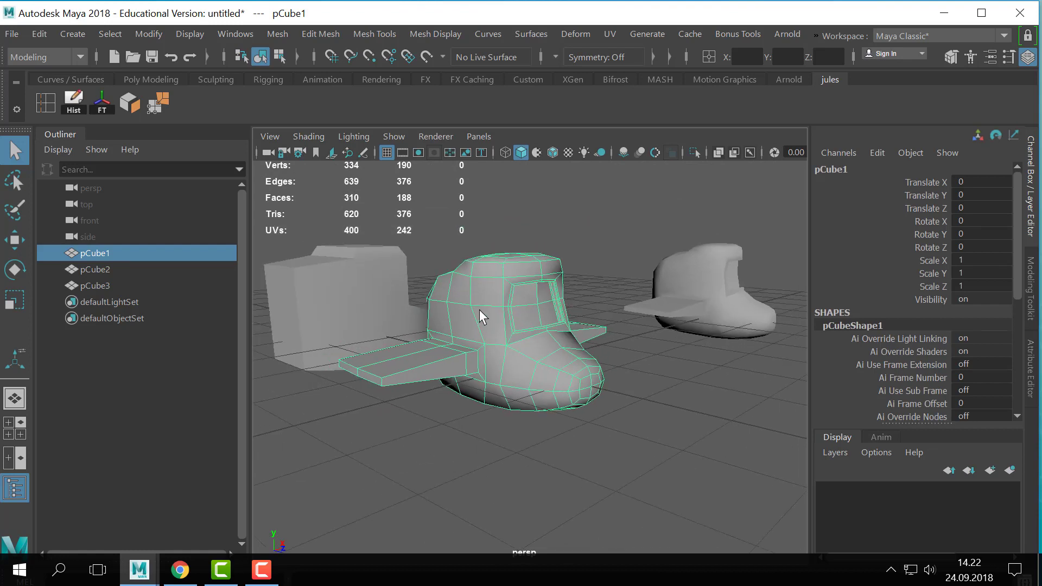
- Smooth the mirrored body's mesh with 1 division
click(278, 34)
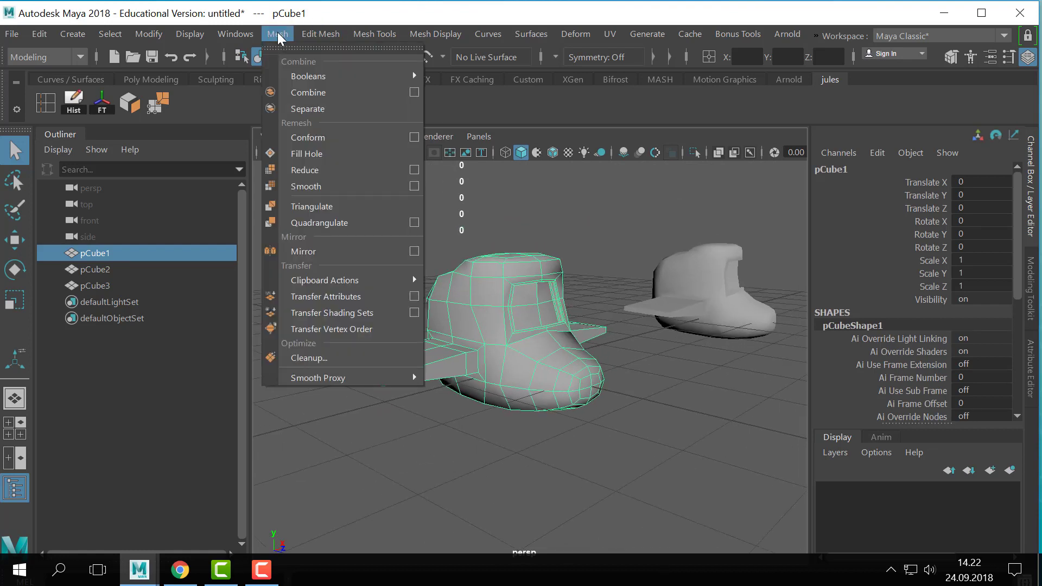
click(333, 187)
alt+drag(541, 332, 605, 350)
alt+drag(523, 351, 537, 351)
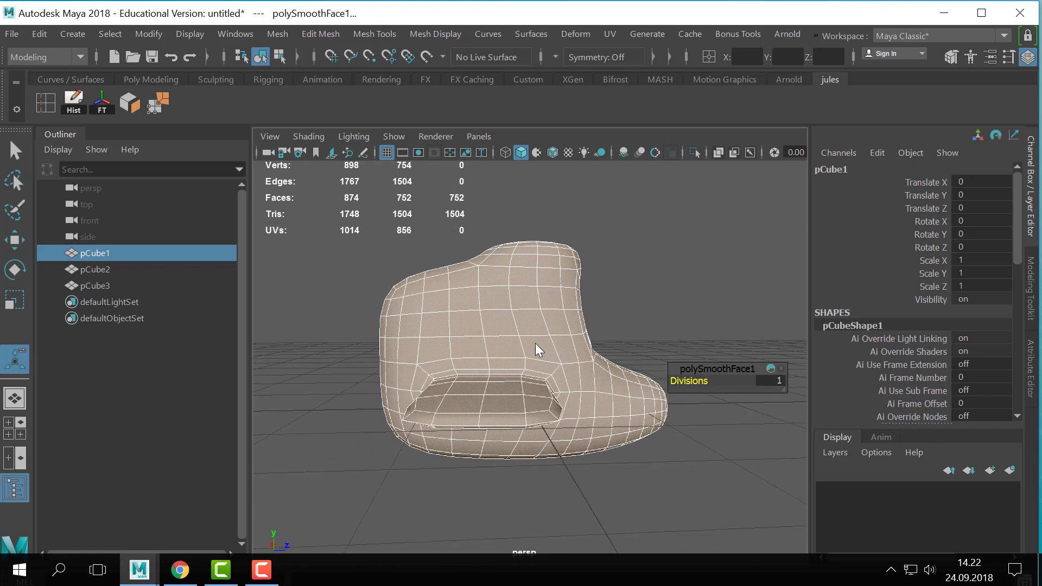
- Try shifting single vertices on the body's side above the wing
right_click(538, 351)
click(457, 137)
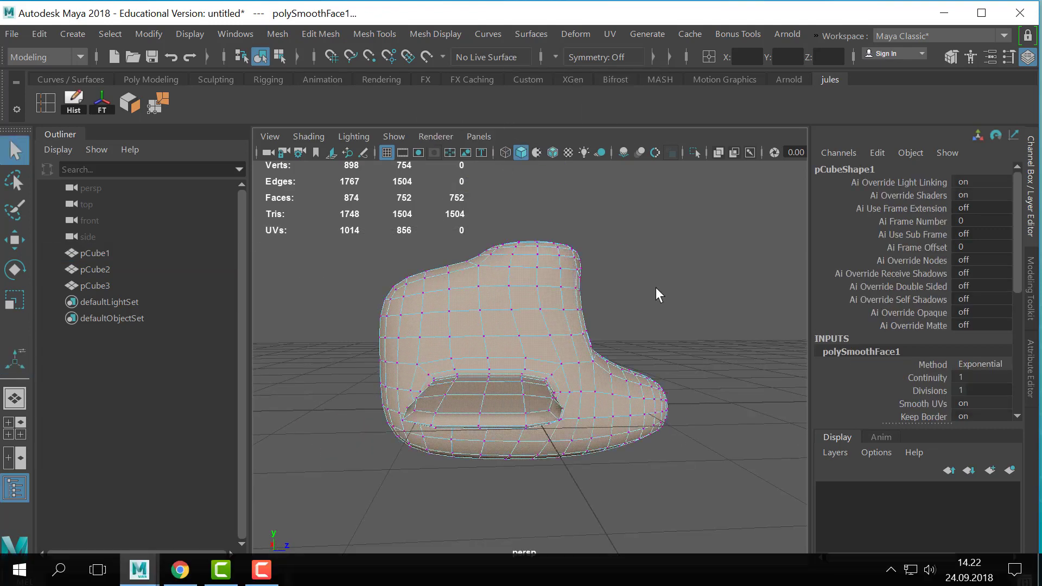
alt+drag(655, 295, 600, 267)
click(480, 271)
key(w)
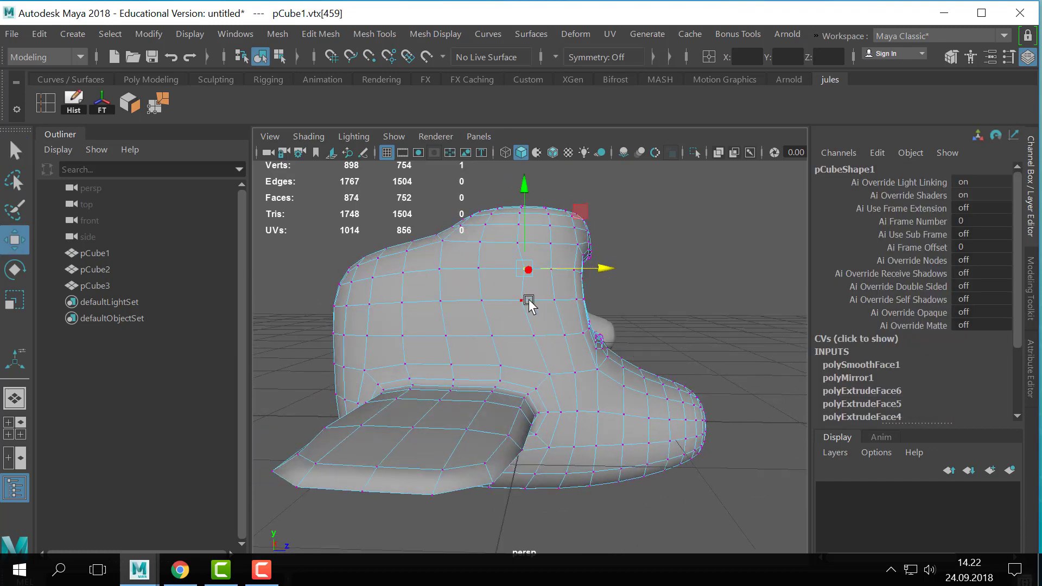
click(525, 300)
drag(557, 299, 573, 299)
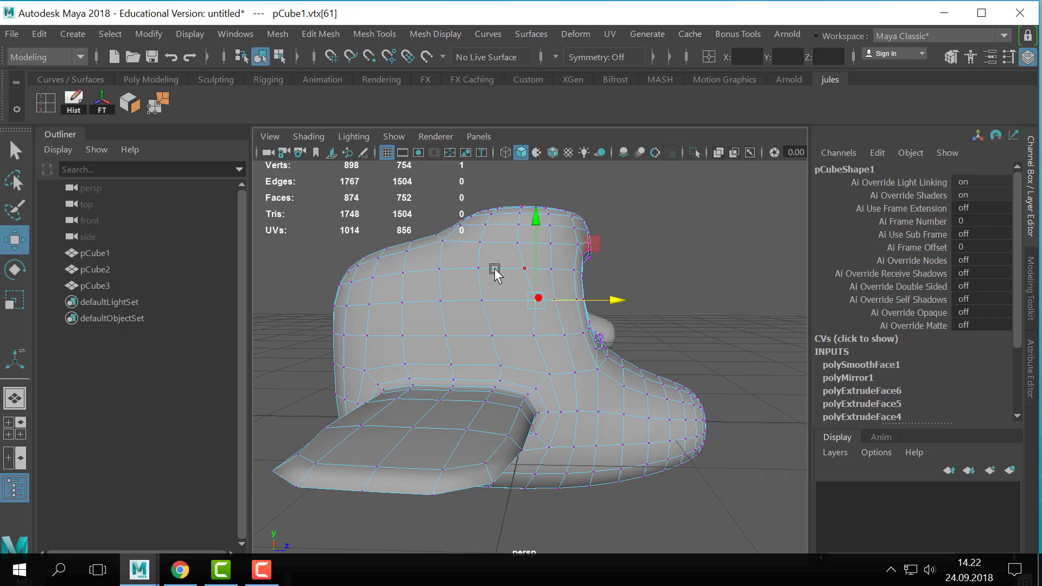
click(438, 269)
drag(440, 252, 440, 260)
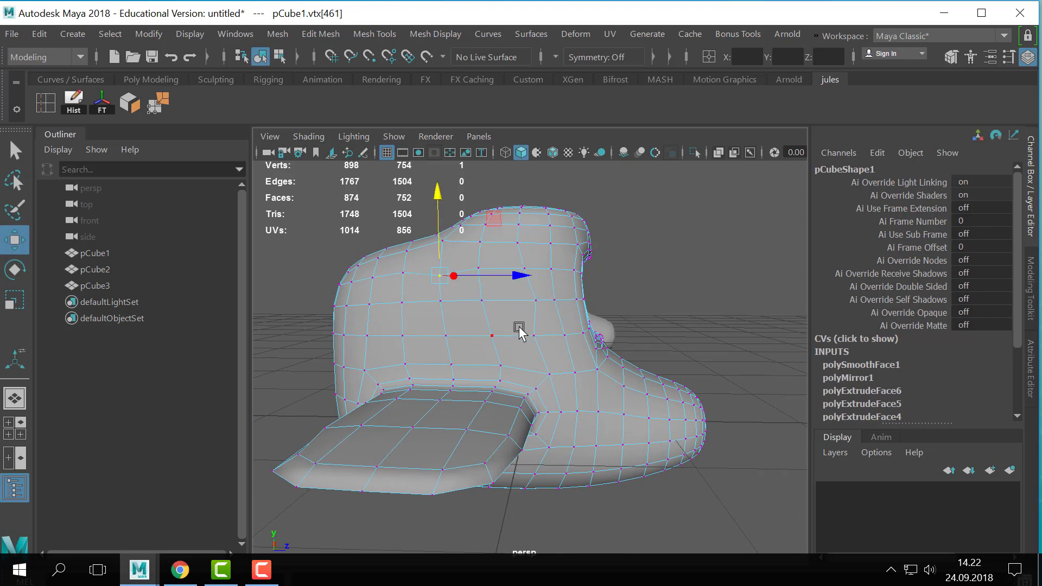
- Try selecting faces above the wing, and undo the selection and the preceding vertex moves
alt+drag(518, 329, 538, 325)
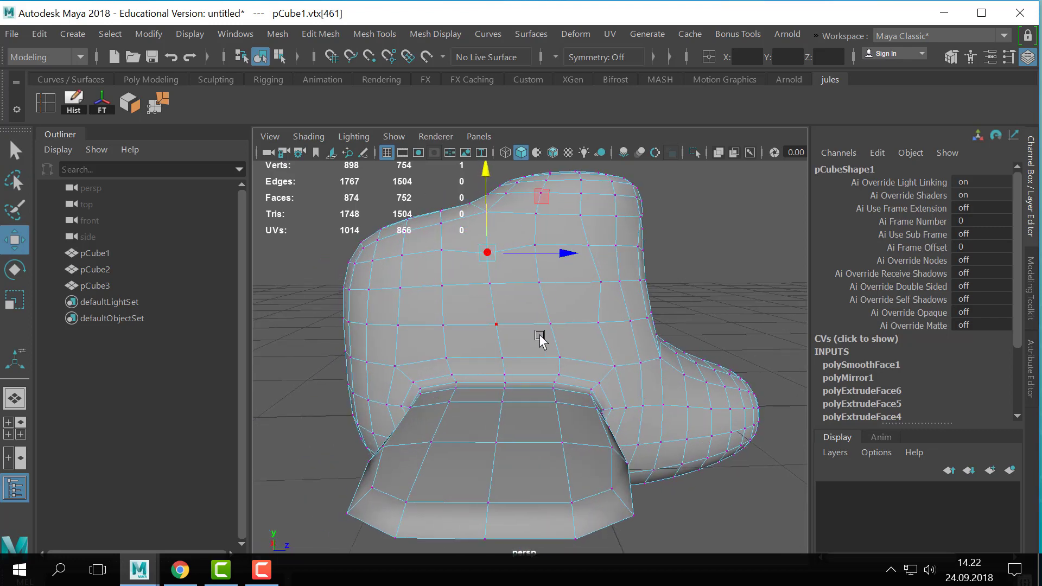
right_drag(607, 127, 613, 169)
click(564, 297)
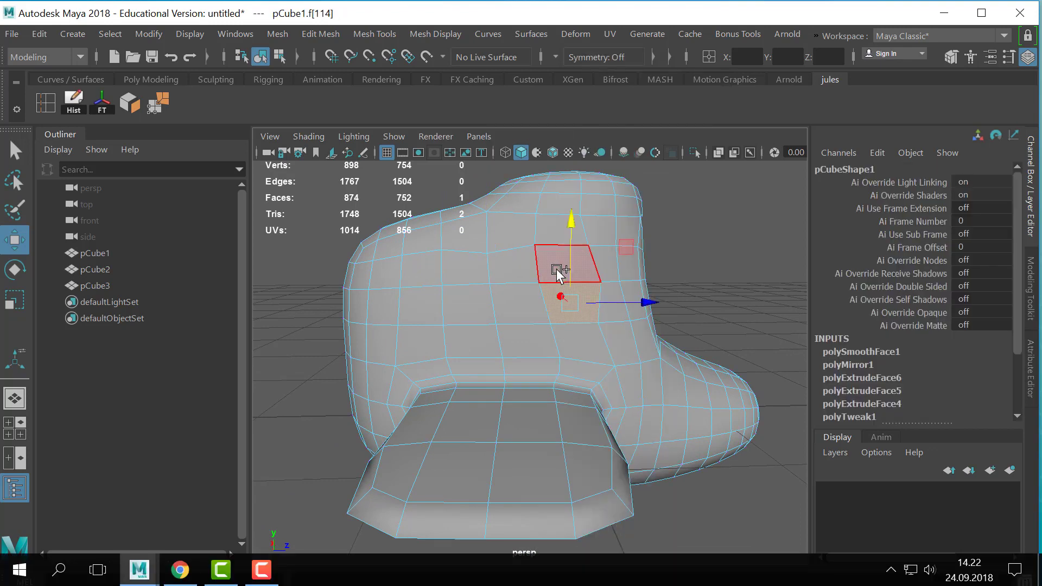
key(q)
shift+click(561, 261)
shift+click(514, 272)
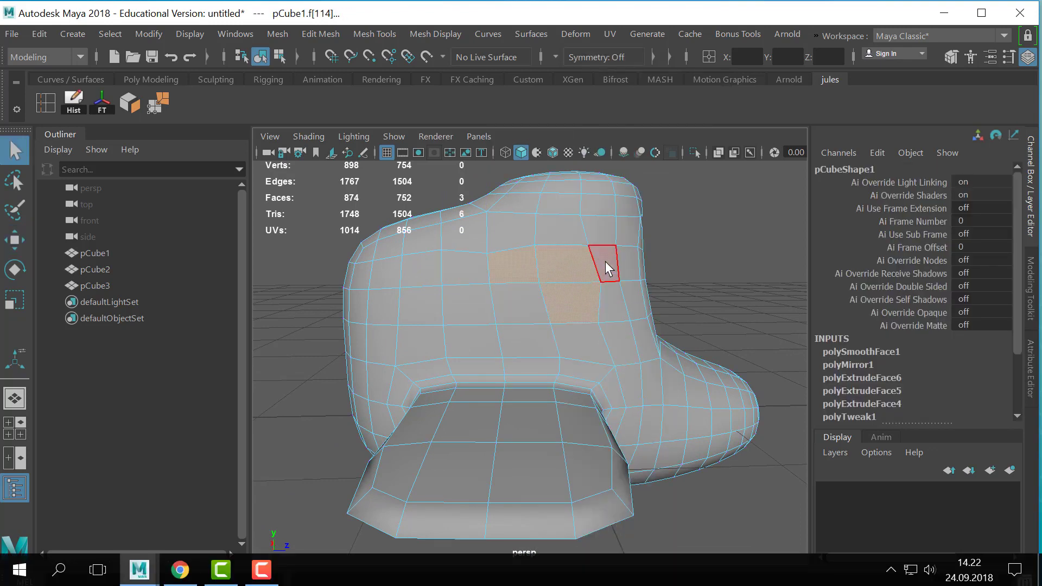
key(ctrl+z)
key(F9)
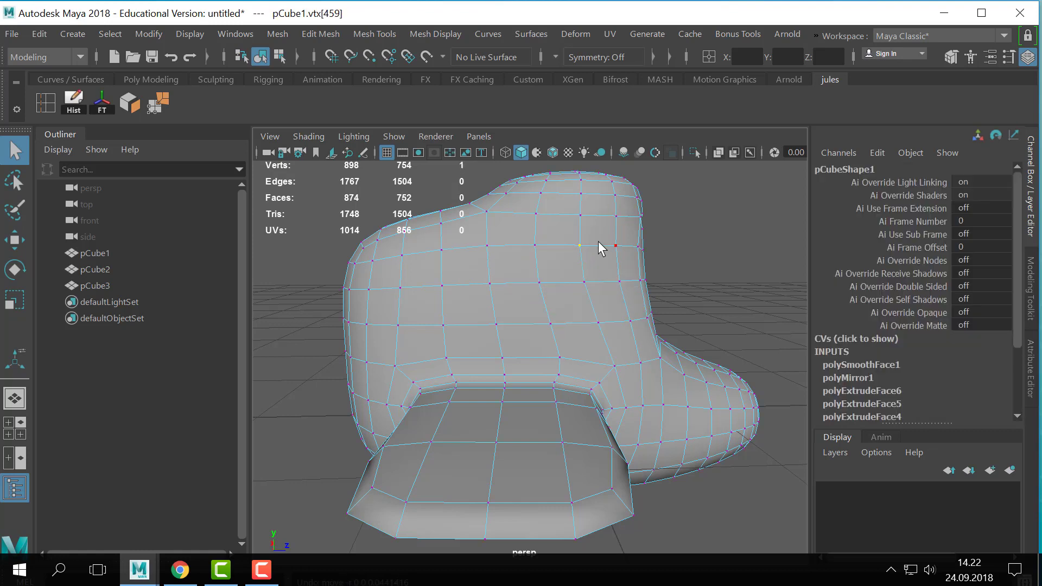
- Move the upper and rear vertices of the face block above the wing to start a rounded window outline
click(584, 240)
key(w)
drag(487, 246, 477, 246)
key(q)
click(535, 247)
key(w)
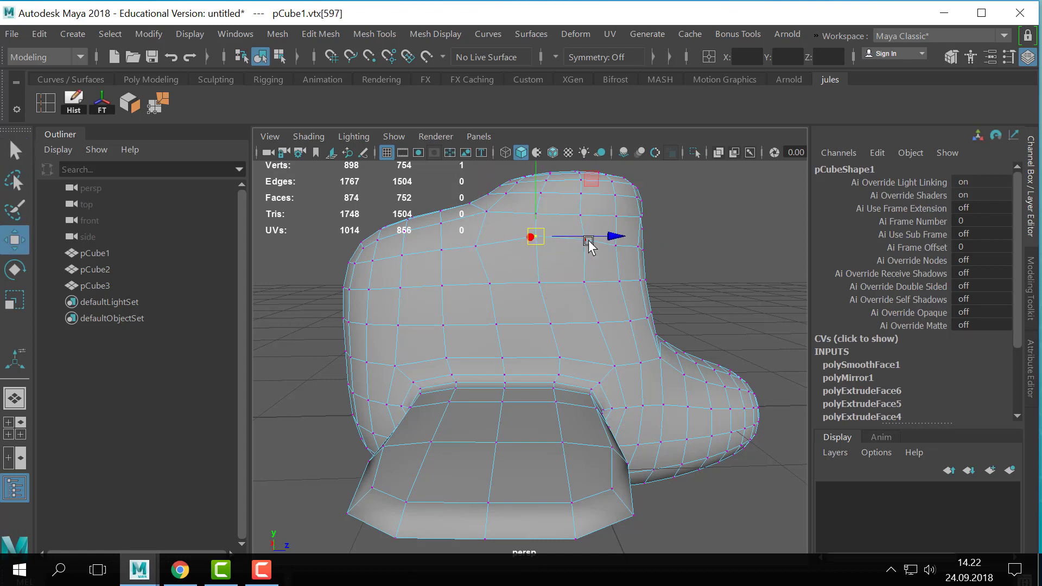
click(491, 288)
drag(492, 292, 477, 288)
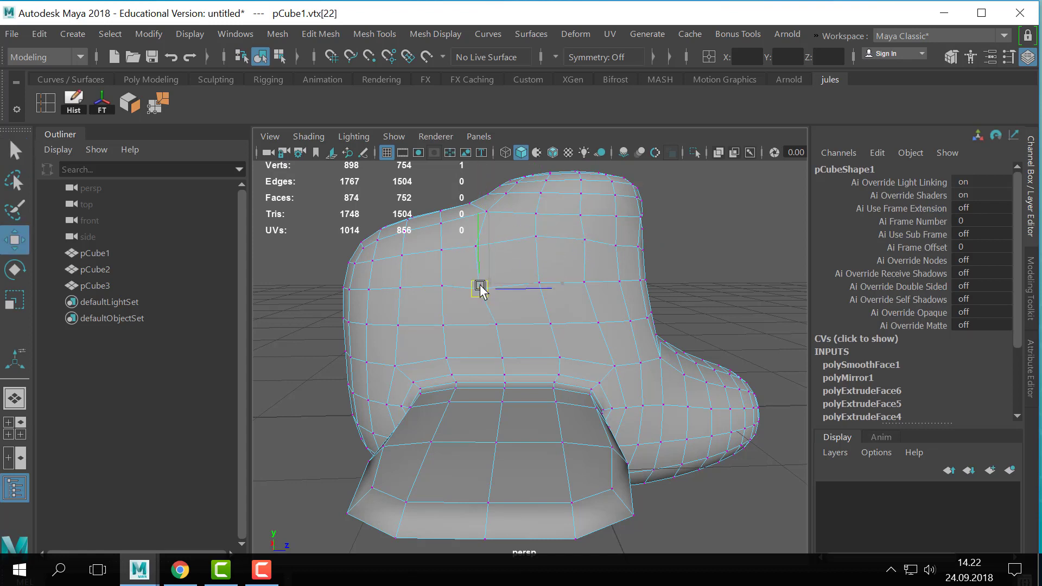
- Move the lower and front vertices of the face block outward to complete the rounded window outline
click(495, 323)
drag(495, 322, 484, 342)
click(553, 325)
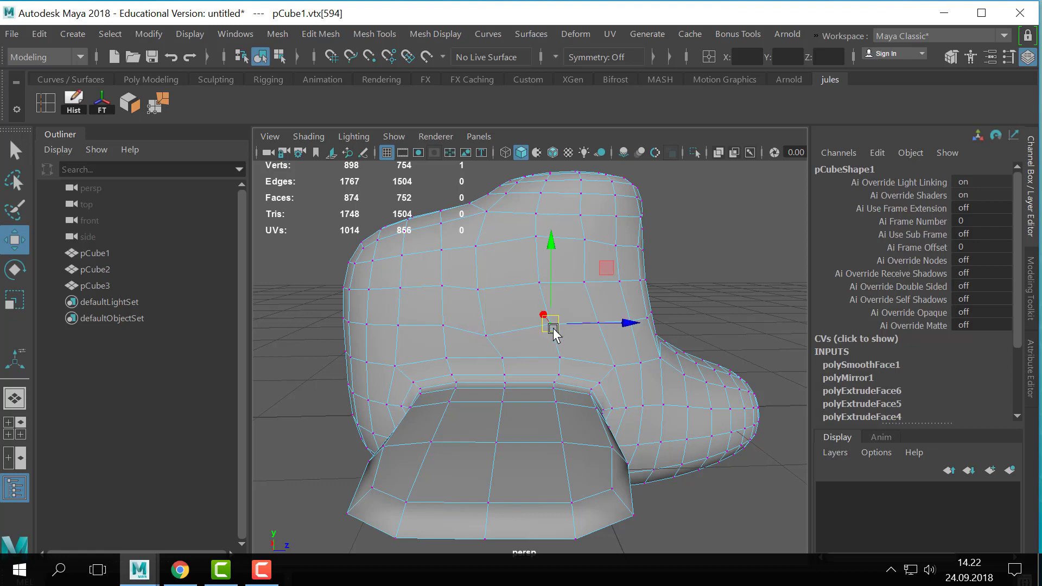
drag(552, 326, 602, 336)
click(596, 320)
click(595, 322)
click(590, 283)
drag(589, 283, 603, 282)
click(588, 240)
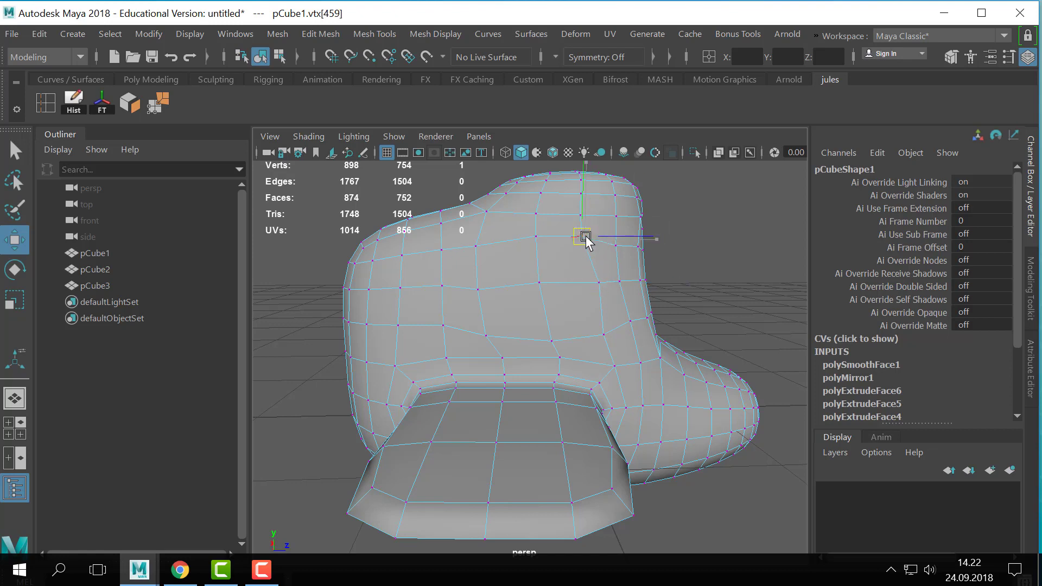
key(q)
- Select the side faces inside the window outline and extrude them into a slightly smaller inset
right_drag(533, 268, 559, 139)
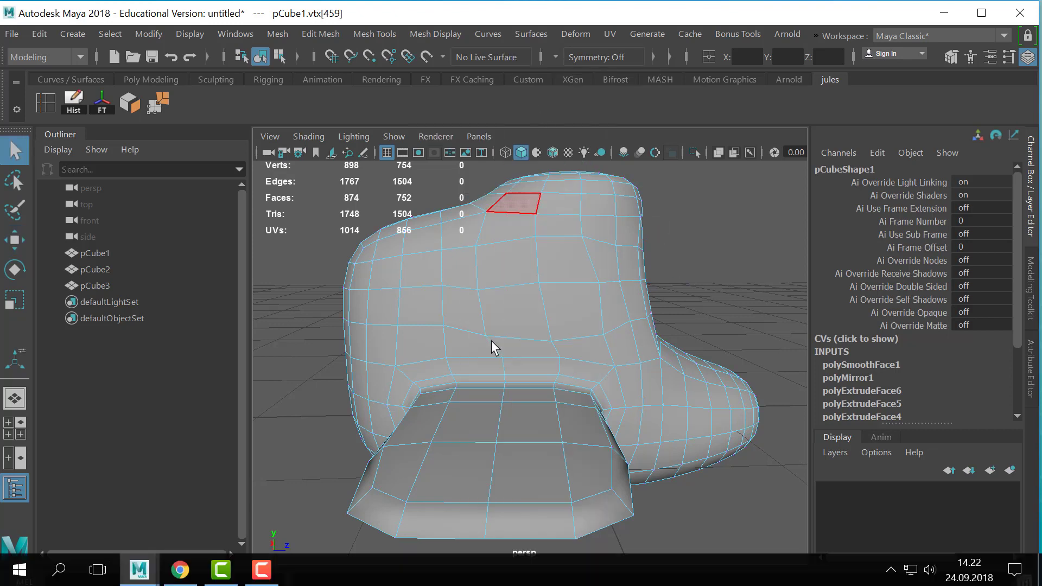
mouse_move(535, 269)
mouse_down()
mouse_move(568, 318)
mouse_move(617, 345)
mouse_move(564, 353)
mouse_move(721, 414)
mouse_move(641, 407)
mouse_up()
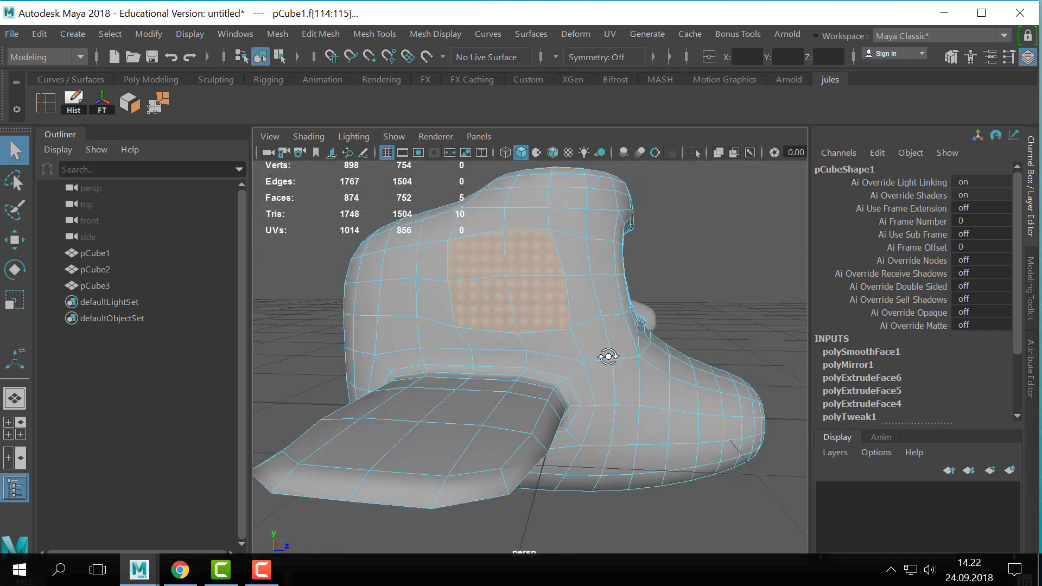
alt+drag(607, 356, 534, 364)
key(ctrl+e)
click(621, 363)
click(616, 365)
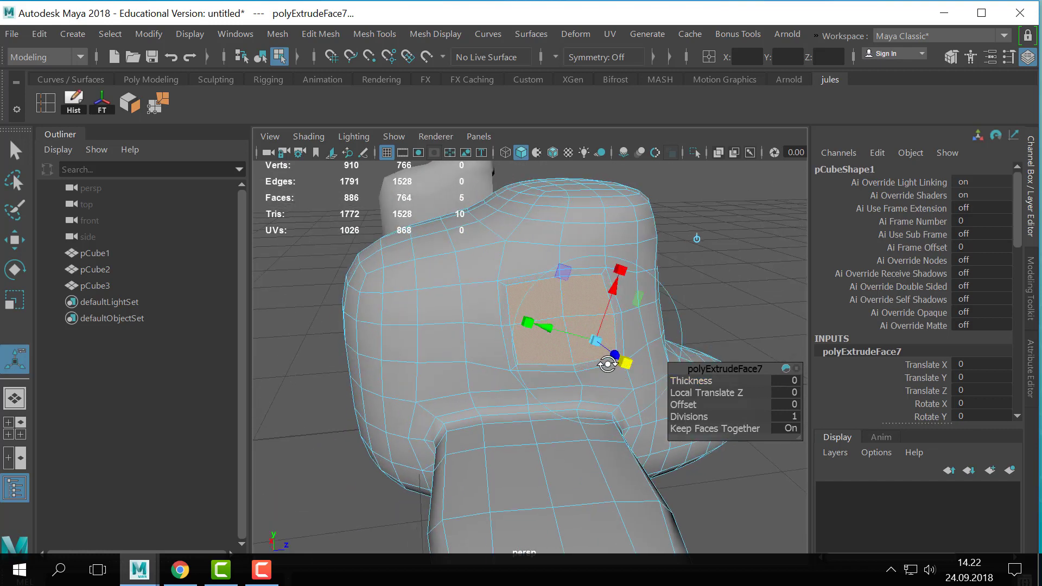
- Adjust the inset's upper rear corner vertex to even out the window border
alt+drag(610, 363, 571, 349)
key(q)
right_drag(477, 152, 449, 100)
click(463, 264)
key(w)
drag(503, 265, 470, 266)
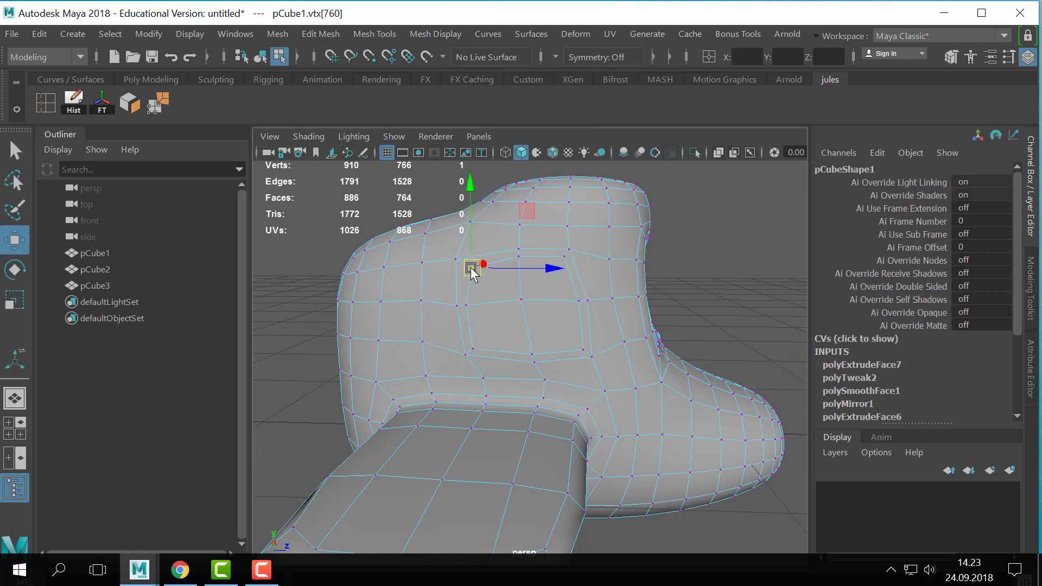
key(q)
- Reselect the inset faces and extrude them three times to form a recessed side window
right_drag(506, 109, 514, 157)
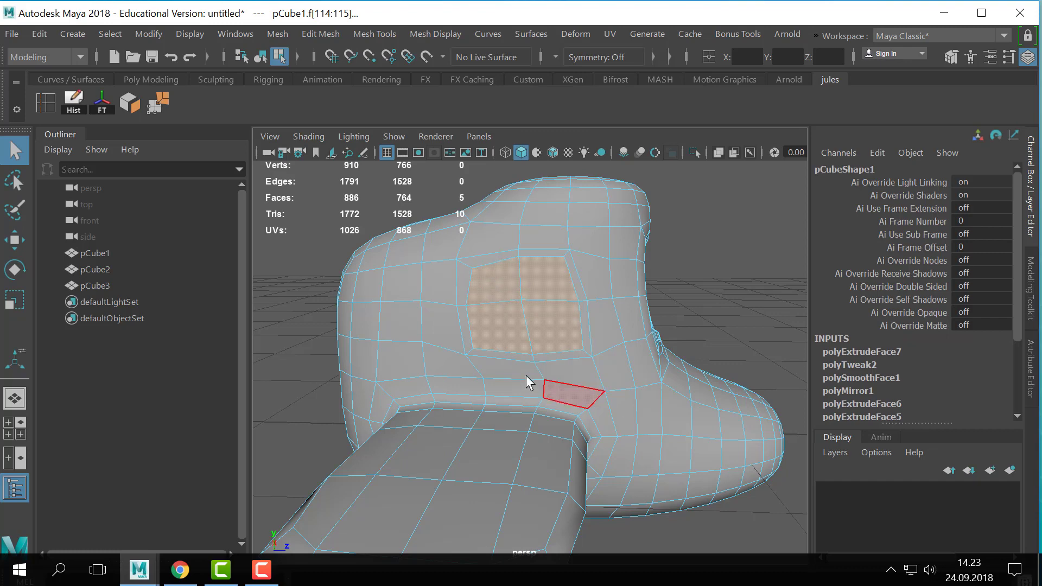
alt+drag(530, 380, 482, 360)
alt+right_drag(481, 360, 469, 357)
alt+middle_drag(470, 358, 521, 355)
key(ctrl+e)
alt+drag(521, 355, 477, 344)
key(ctrl+e)
key(ctrl+e)
key(q)
- Return the body to object mode and inspect its smoothed shape and side window from several angles
right_drag(519, 275, 649, 83)
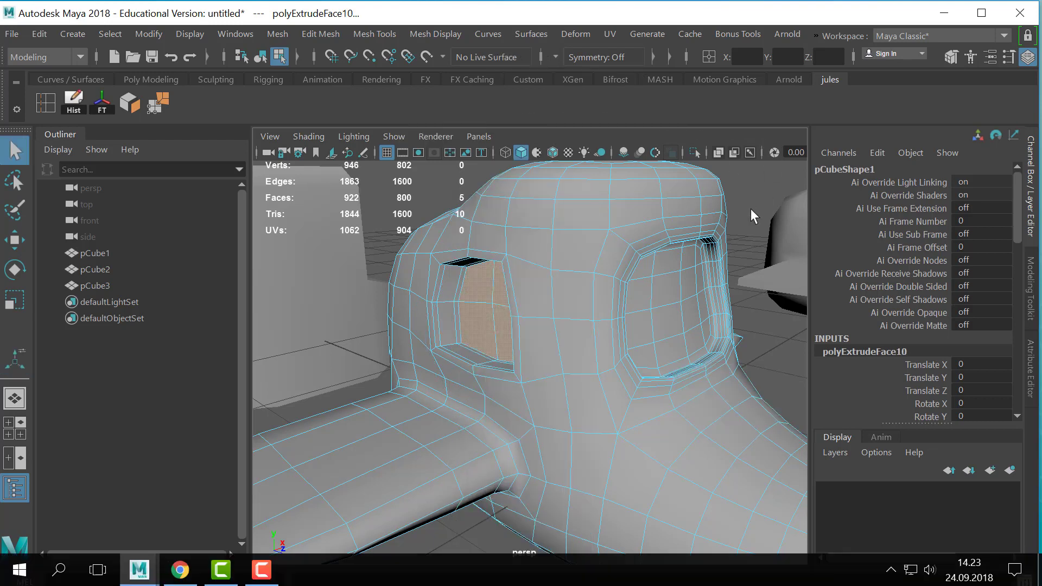
drag(630, 229, 594, 293)
key(3)
right_drag(594, 294, 727, 86)
alt+right_drag(738, 233, 509, 239)
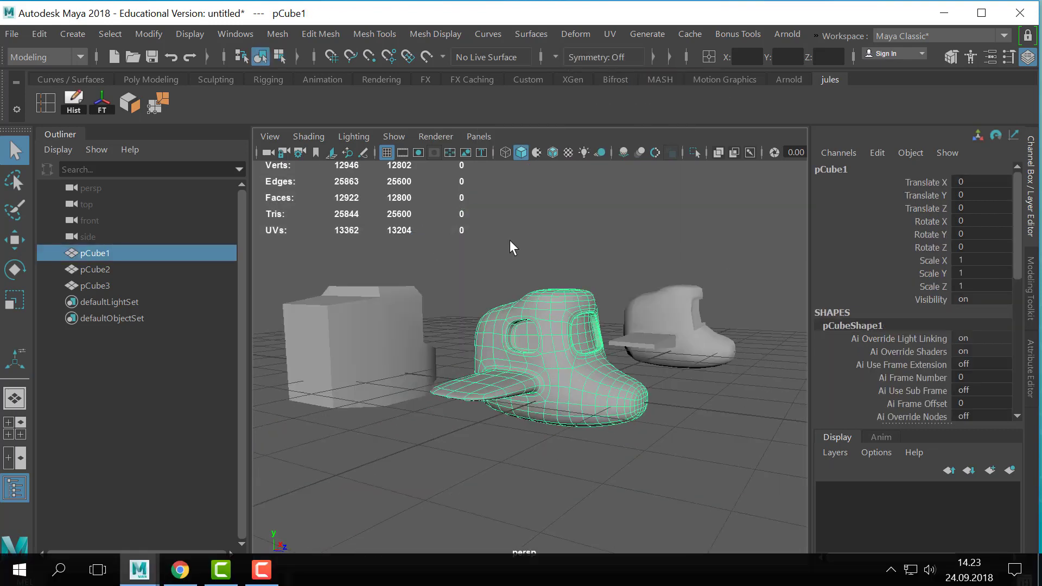
click(509, 240)
alt+drag(503, 354, 516, 385)
click(528, 361)
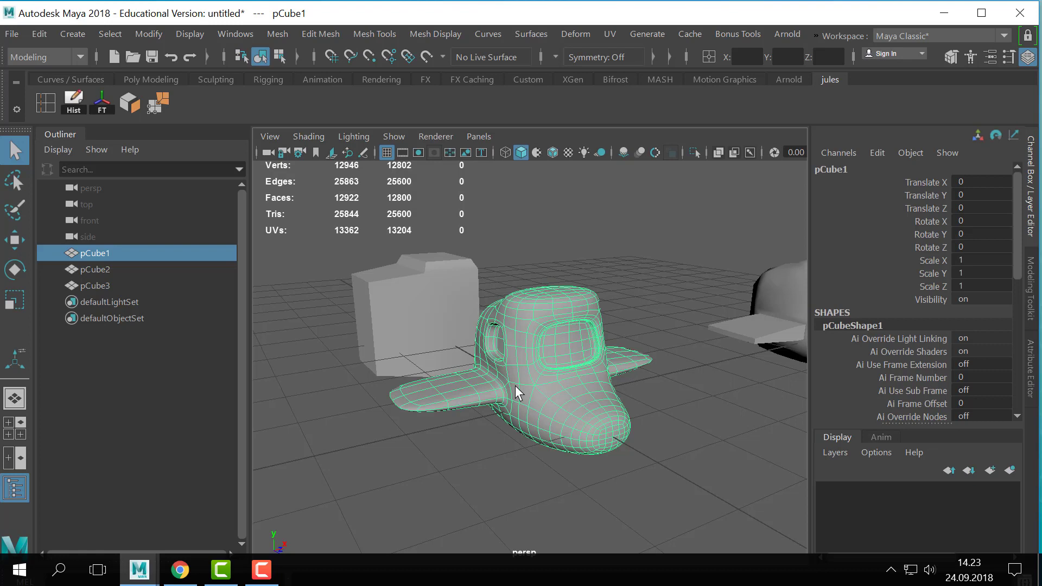
alt+drag(506, 419, 567, 402)
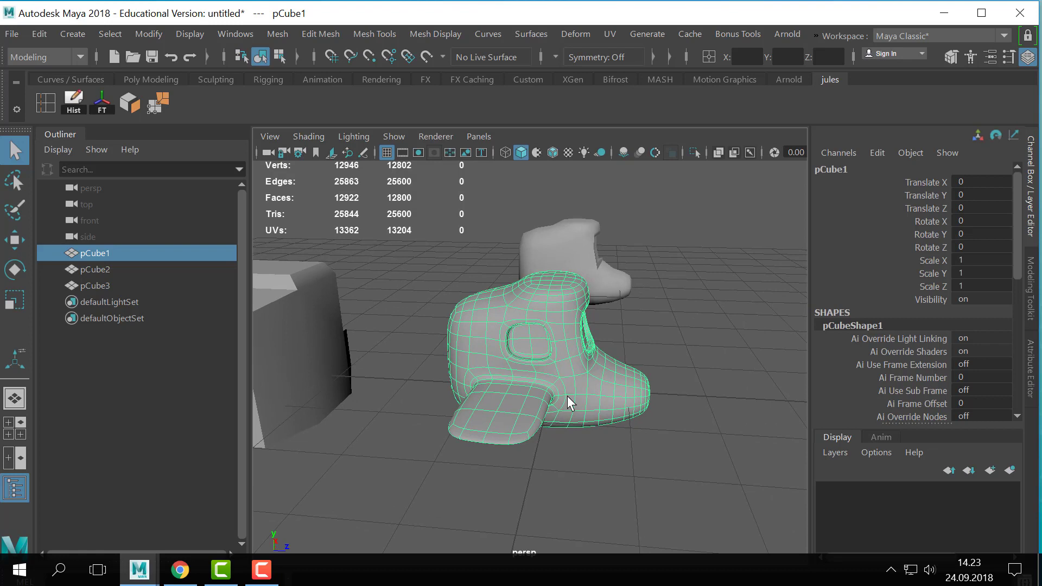
alt+drag(567, 395, 522, 325)
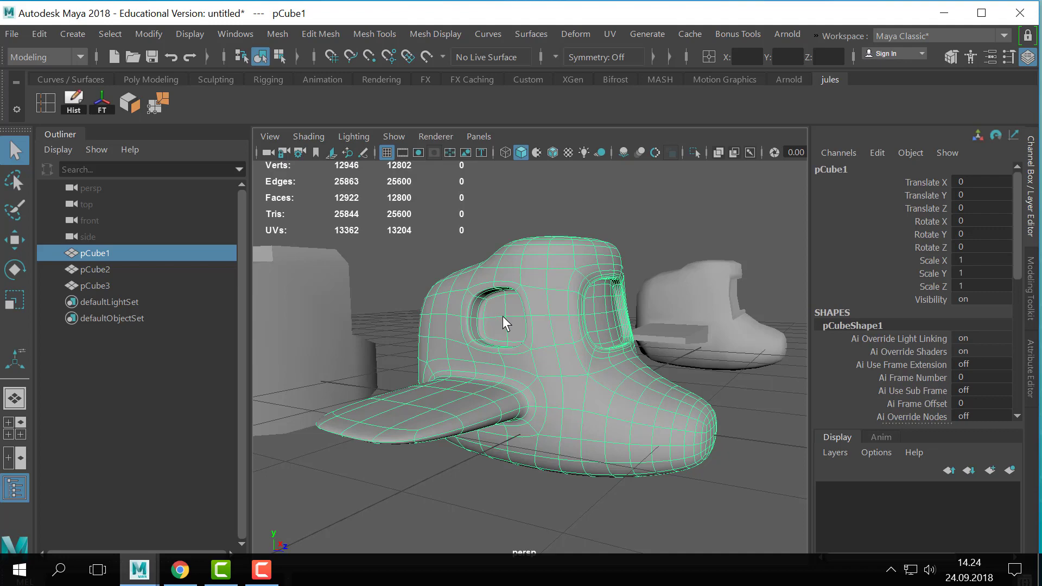
- Turn off the smooth preview on the vehicle body
key(1)
scroll(429, 363, down, 2)
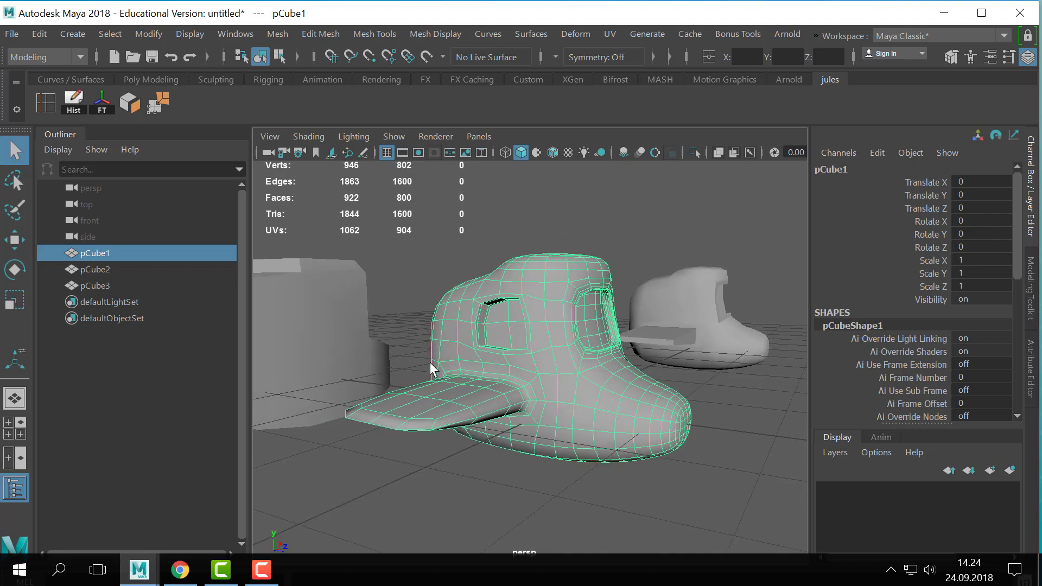
right_drag(494, 339, 484, 173)
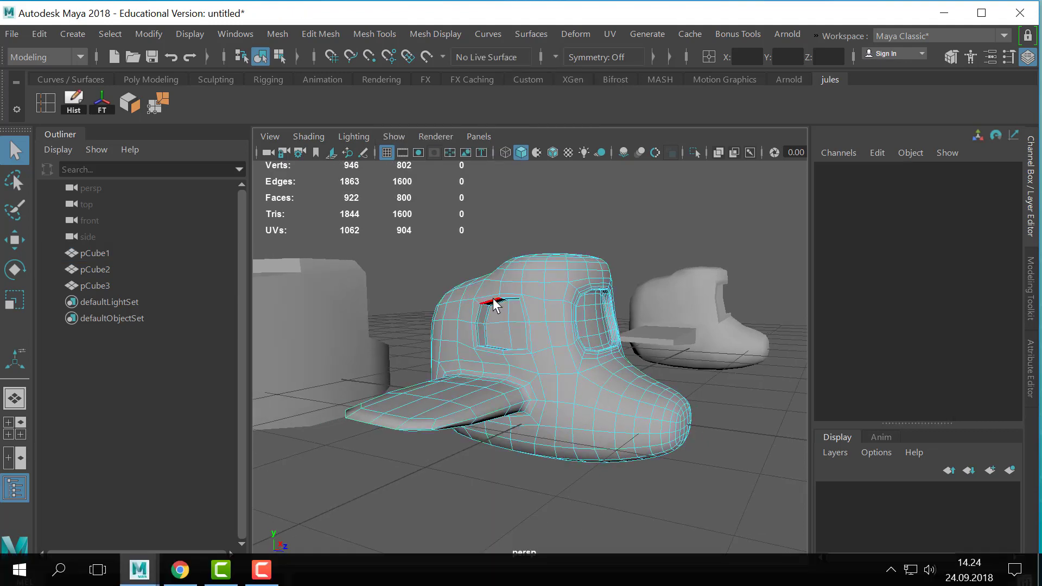
click(493, 317)
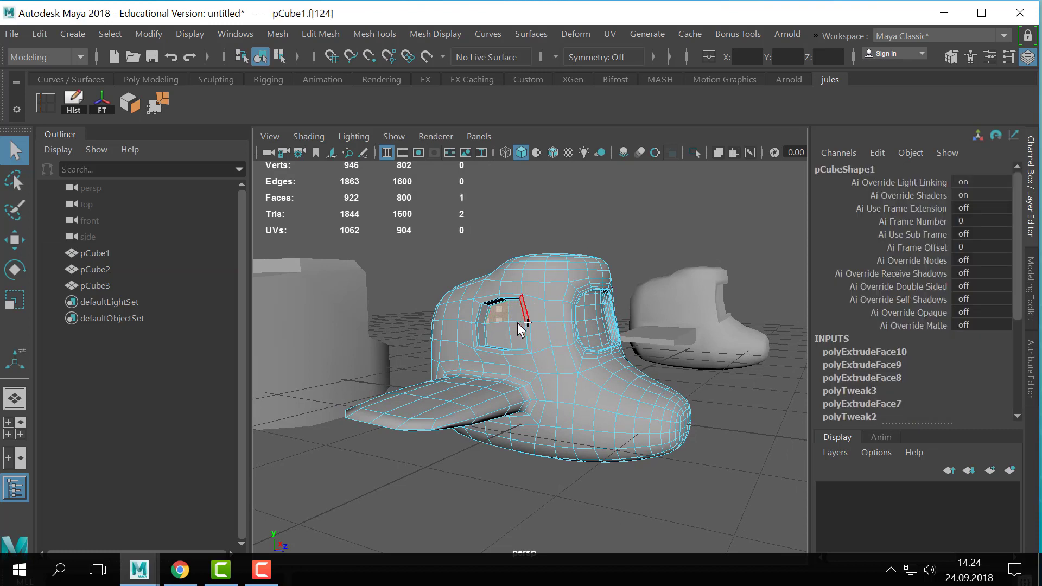
shift+click(515, 314)
shift+click(499, 315)
shift+click(501, 335)
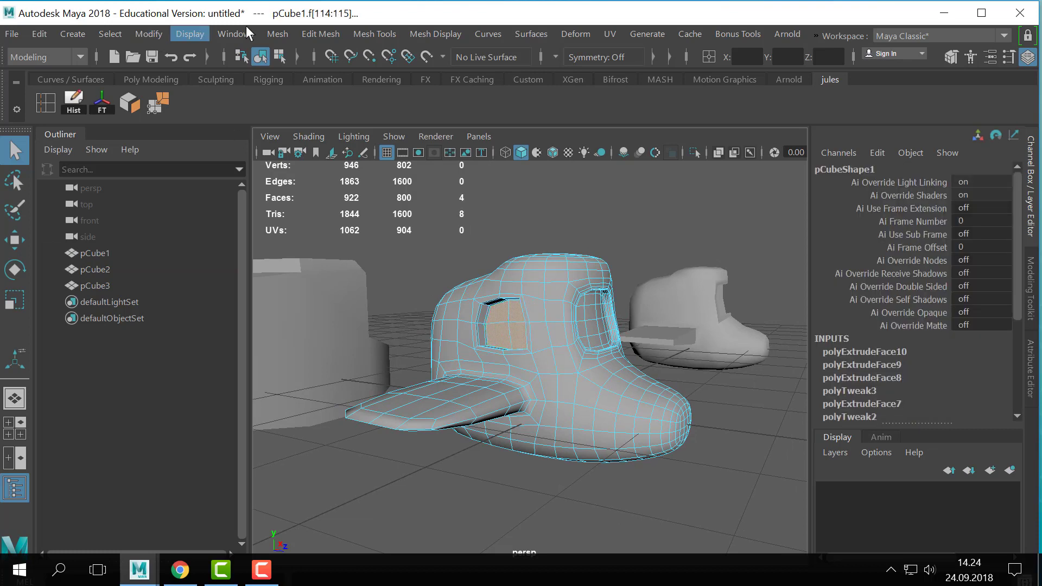
click(276, 33)
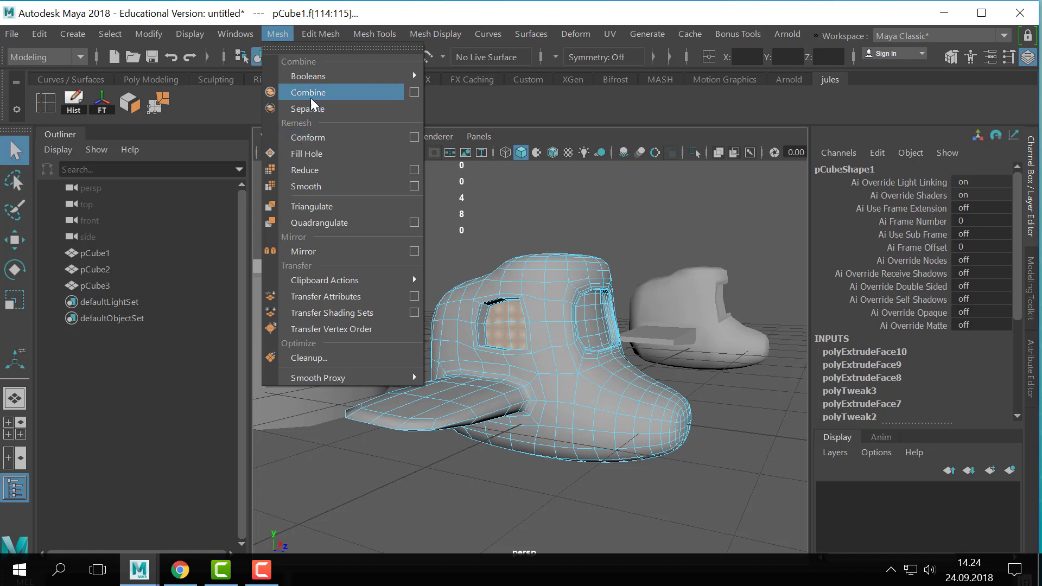
mouse_move(310, 35)
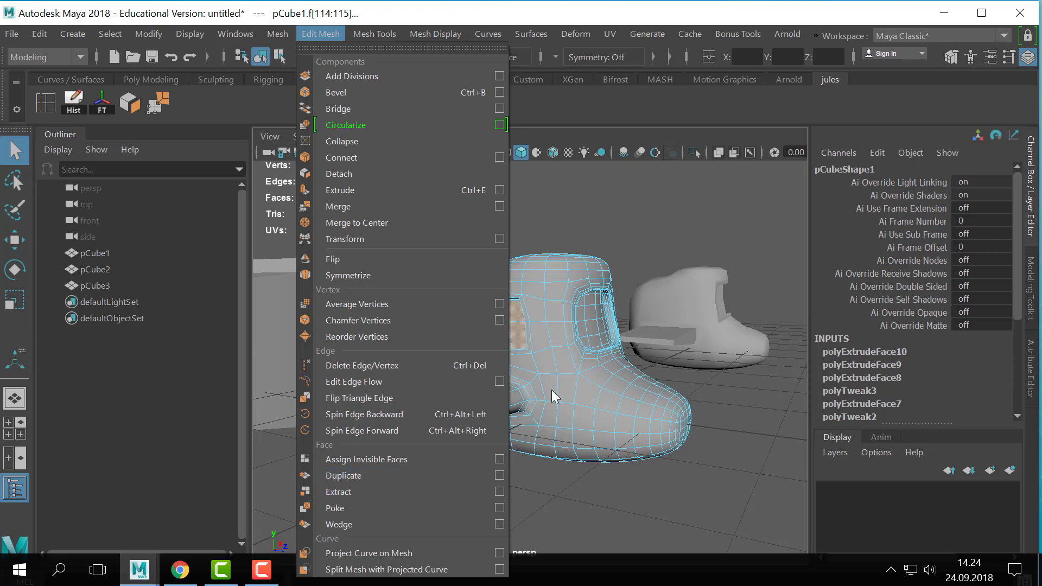
click(580, 236)
right_drag(545, 109, 623, 83)
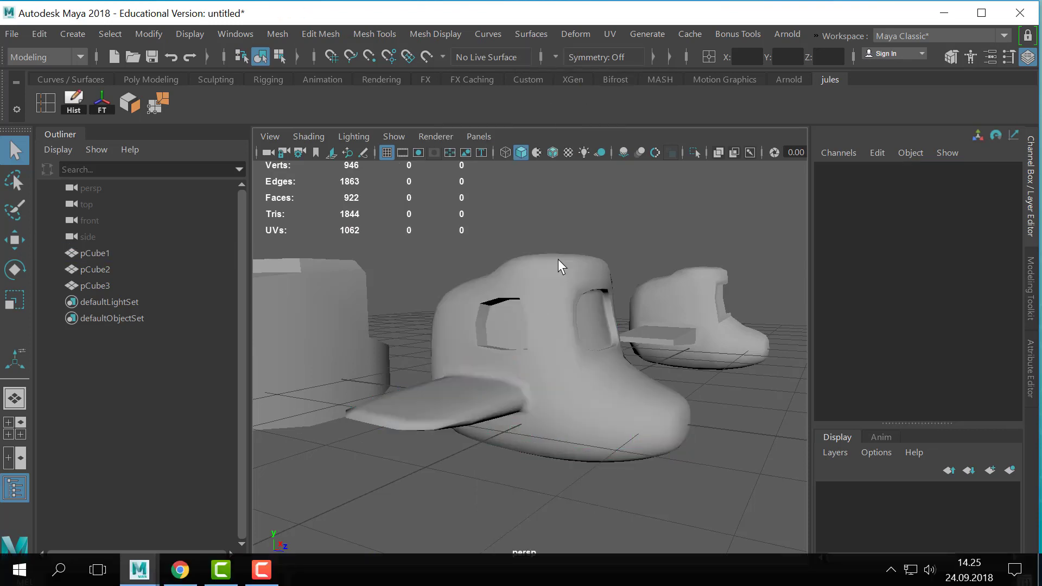
- Duplicate the vehicle body and raise the copy 1.041 units along Y above the original
click(546, 326)
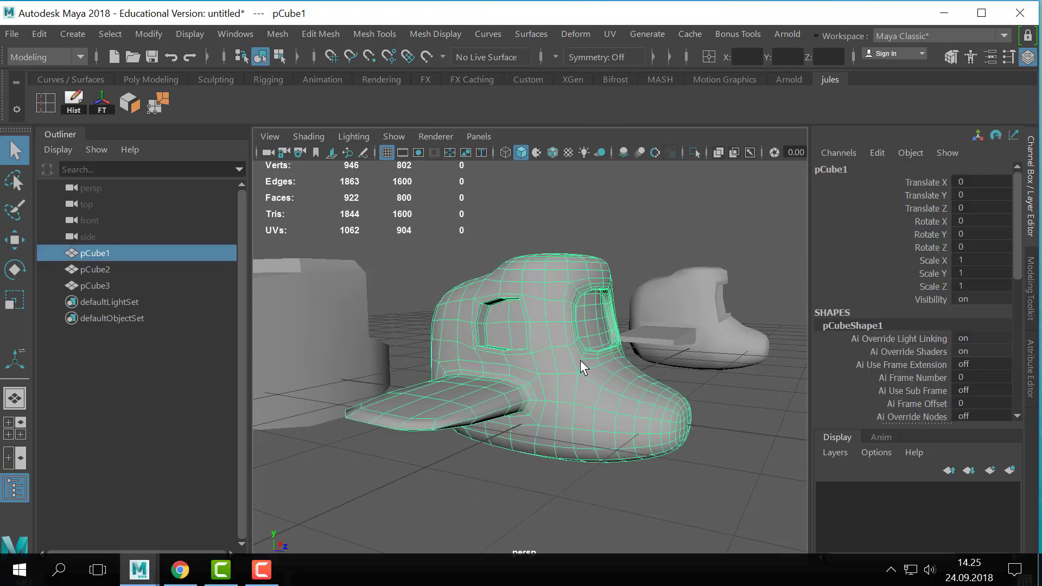
key(ctrl+d)
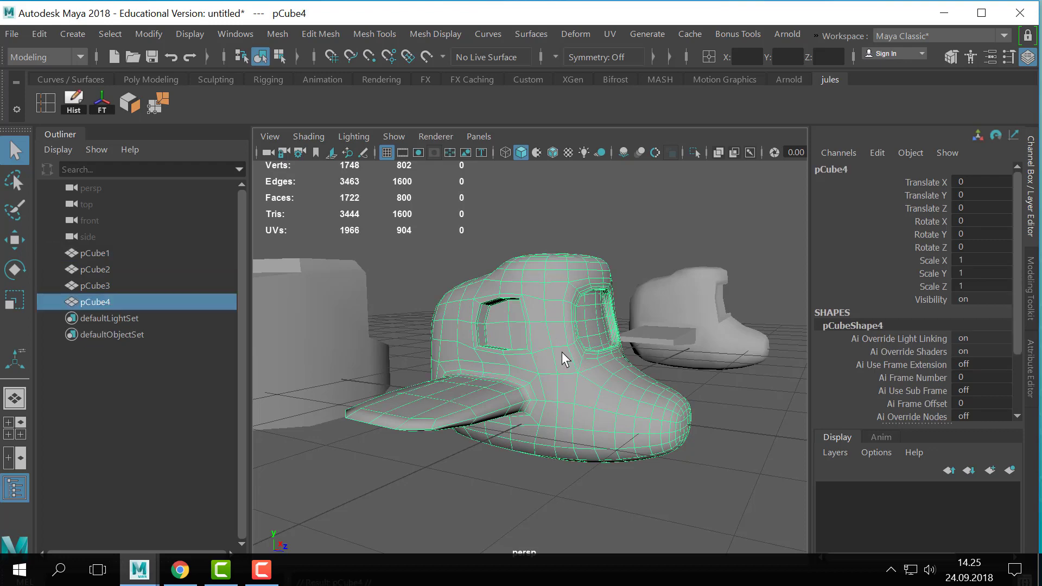
key(w)
drag(551, 326, 571, 270)
scroll(572, 270, up, 4)
- Delete every face of the raised copy except the four side window faces, and return it to object mode
right_drag(571, 270, 569, 157)
click(518, 269)
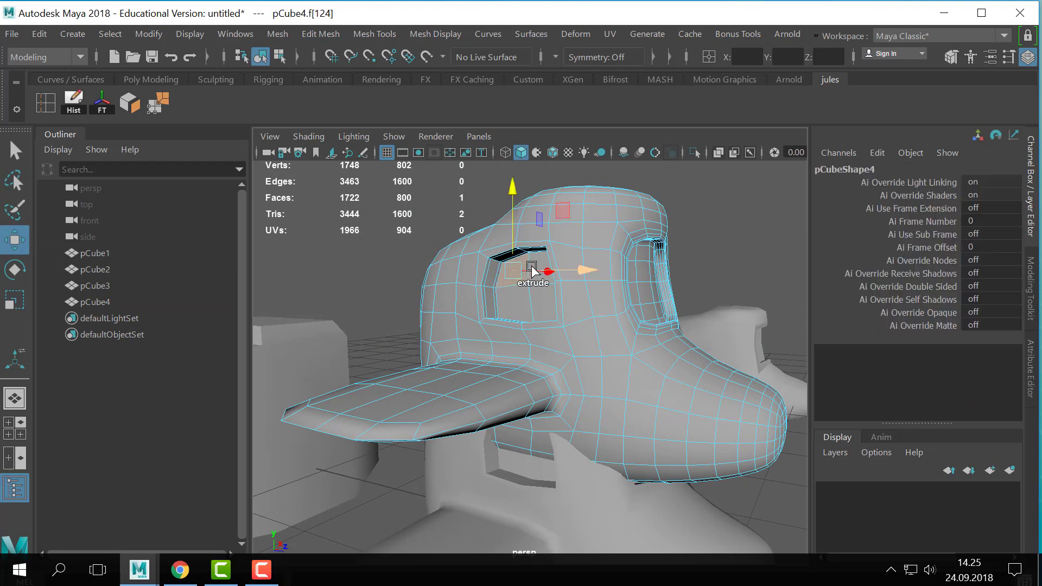
shift+click(541, 305)
shift+click(513, 305)
shift+click(544, 264)
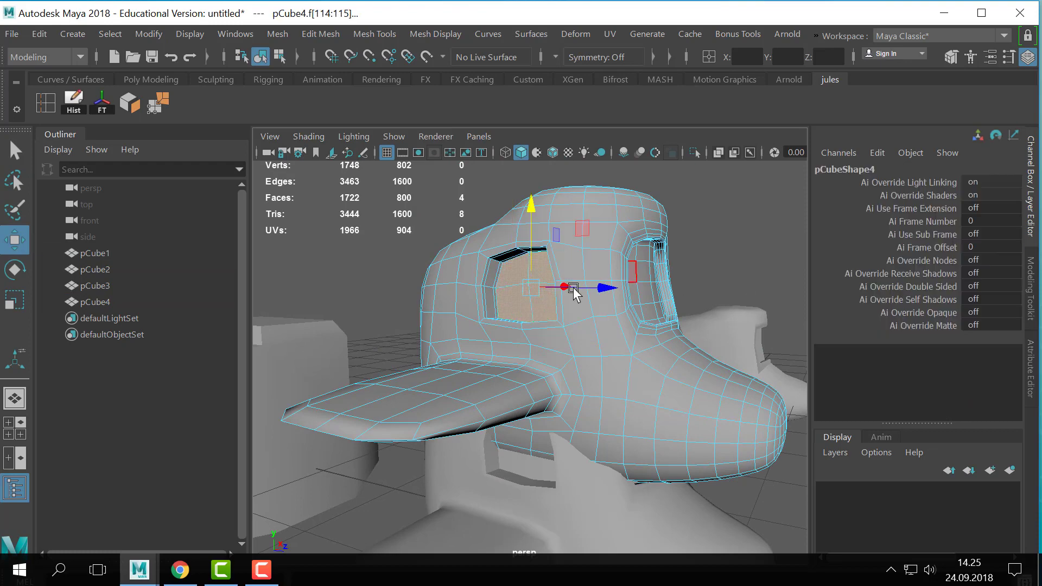
alt+right_drag(573, 288, 390, 291)
shift+drag(407, 249, 773, 520)
key(Delete)
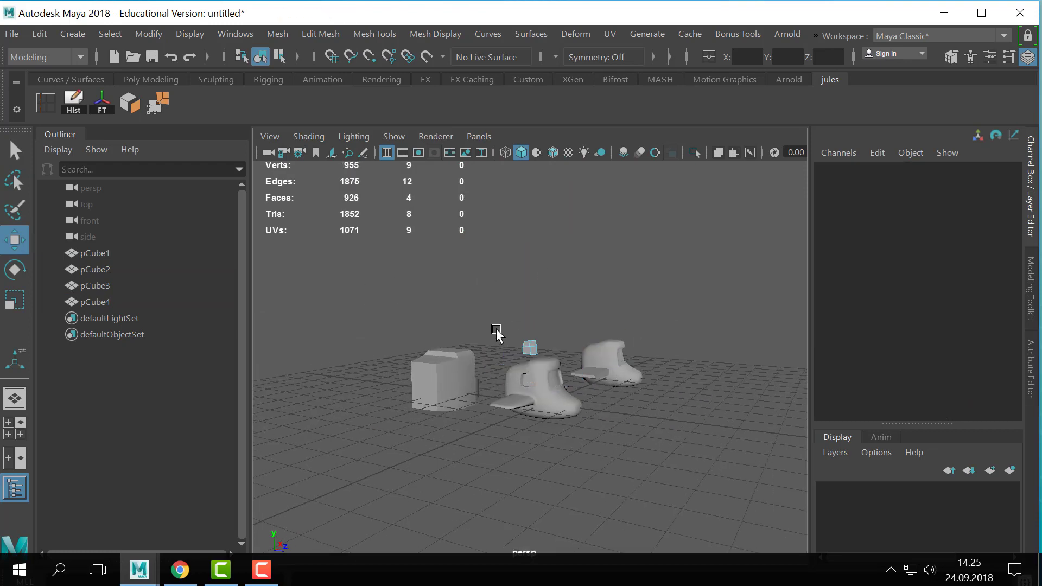
alt+right_drag(495, 333, 667, 360)
key(q)
right_drag(499, 291, 576, 80)
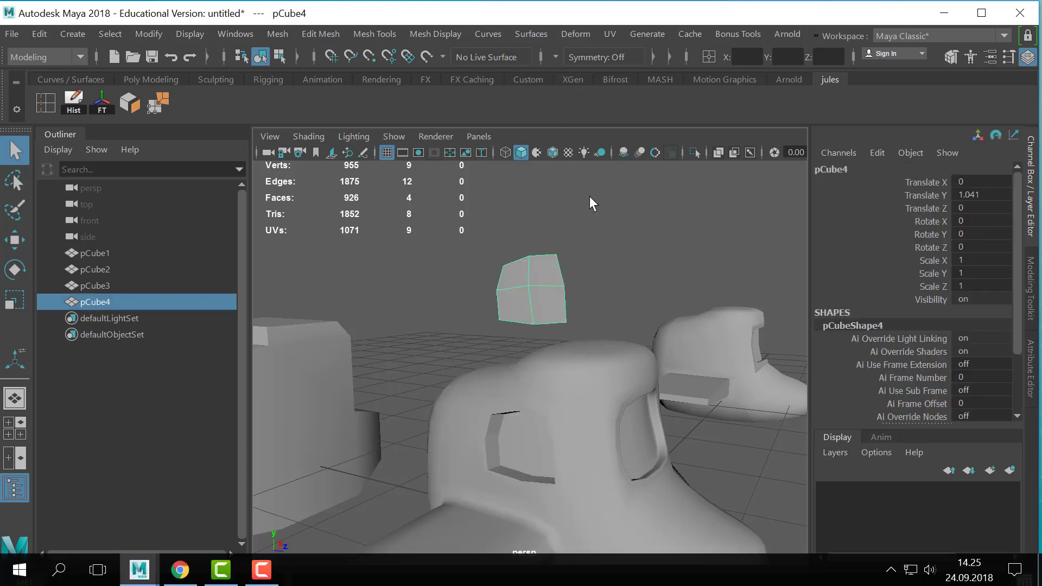
- Delete the four innermost faces of the side window recess on the original body and return to object mode
alt+drag(589, 196, 658, 318)
click(541, 357)
right_drag(551, 357, 565, 160)
alt+right_drag(483, 314, 577, 370)
shift+click(513, 314)
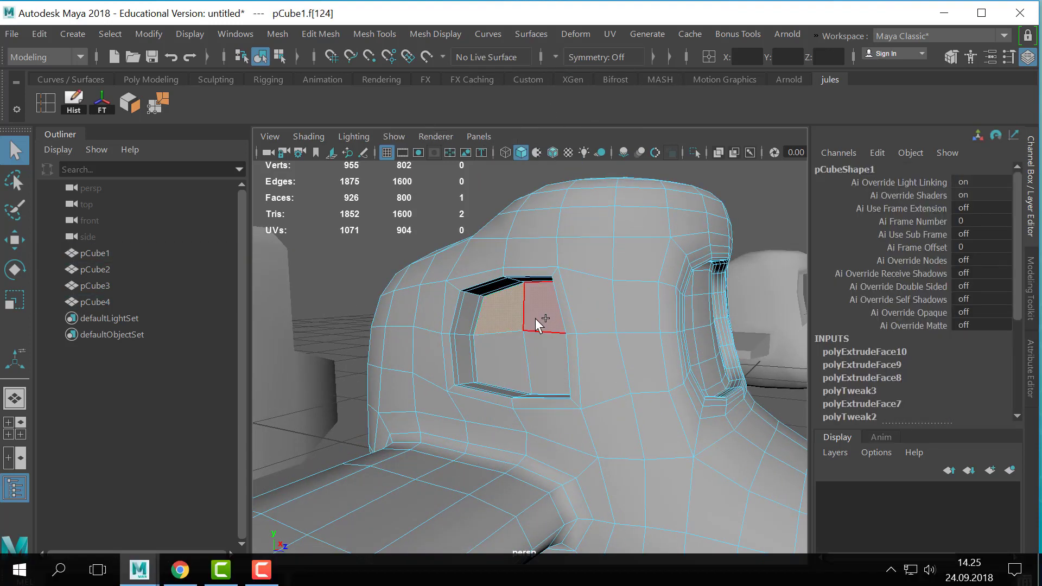
shift+click(536, 316)
shift+click(544, 362)
shift+click(518, 358)
key(Delete)
right_drag(568, 288, 651, 214)
click(718, 168)
- Set the separate window pane's Translate Y to 0 so it sits in the body's side window opening
alt+right_drag(706, 176, 562, 240)
click(545, 225)
double_click(974, 194)
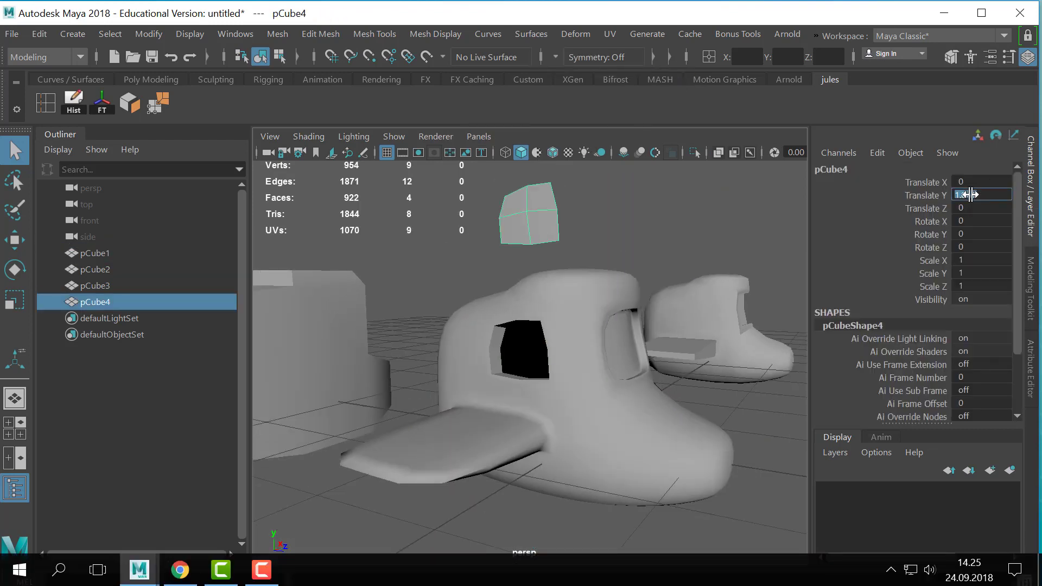
text(0)
key(Return)
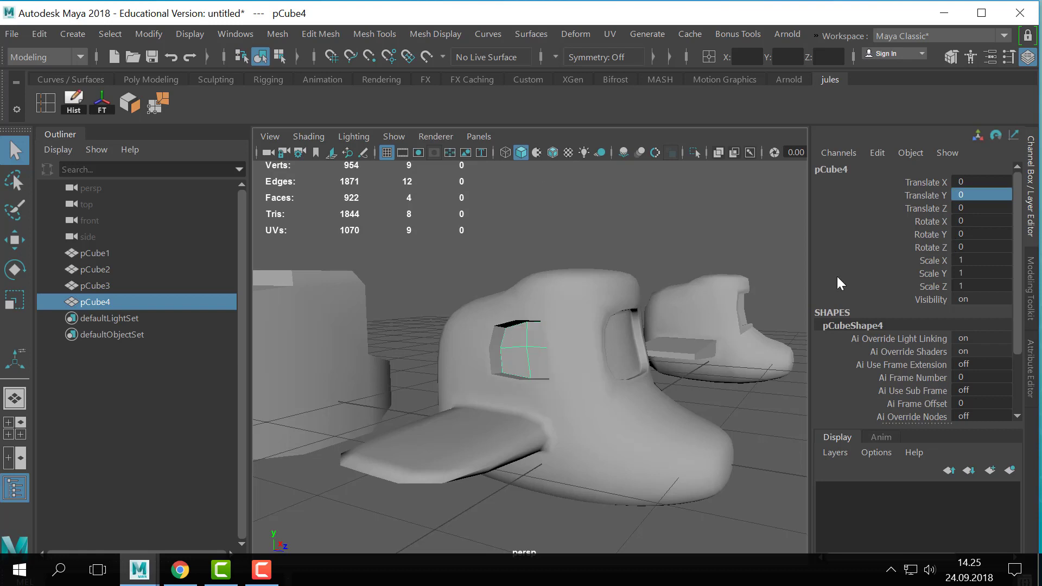
- Examine the pane's fit in the side window opening and the overall vehicle, switching back to Maya from the desktop
scroll(639, 384, up, 5)
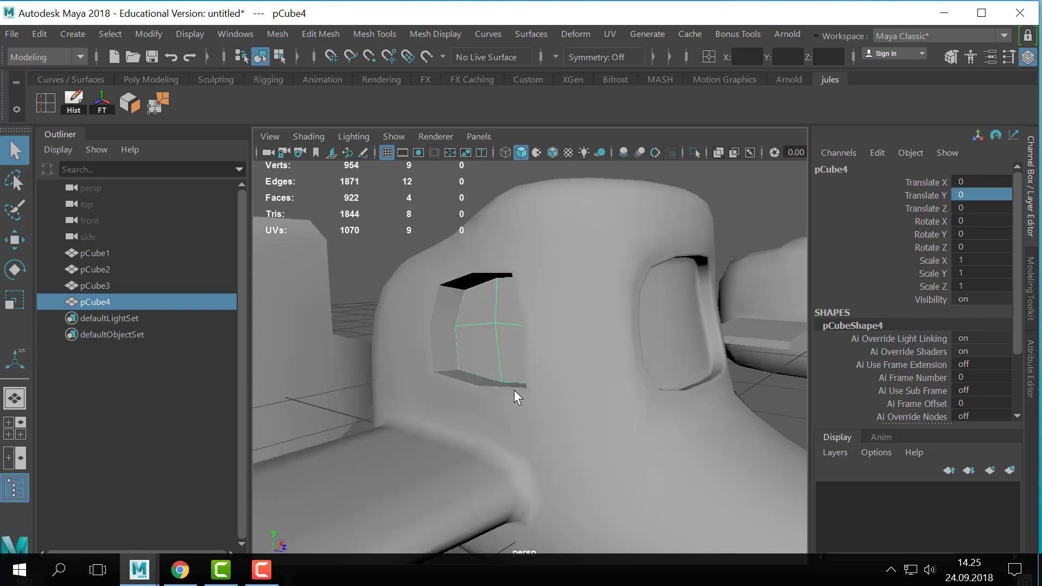
click(489, 310)
click(497, 318)
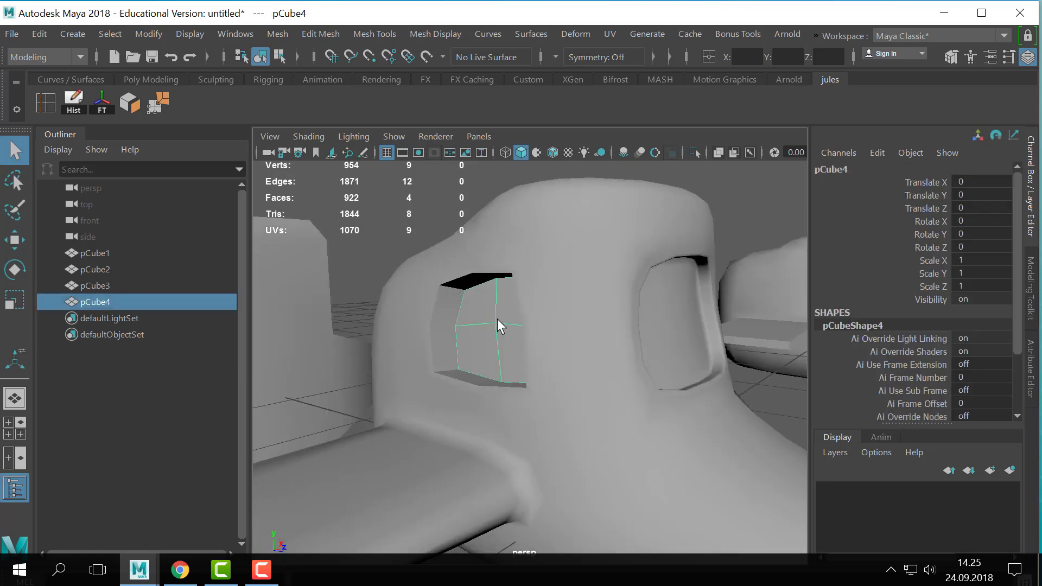
scroll(534, 338, down, 4)
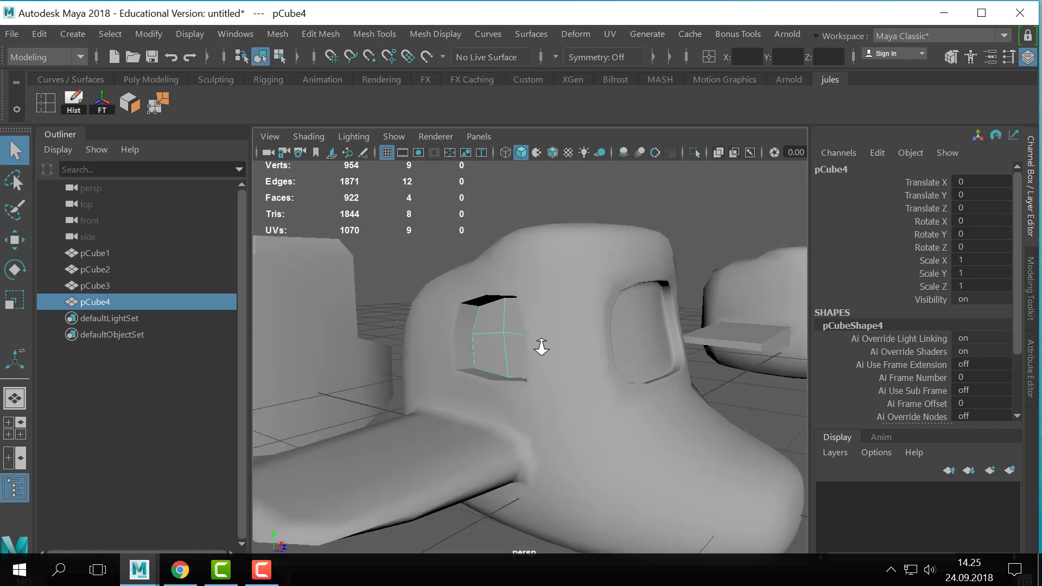
alt+drag(541, 344, 577, 335)
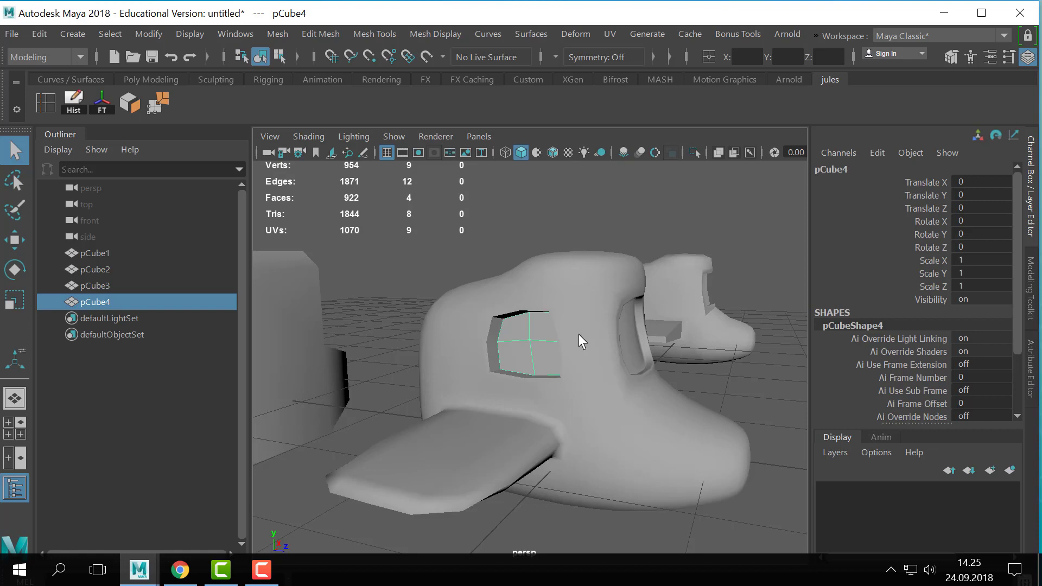
click(432, 245)
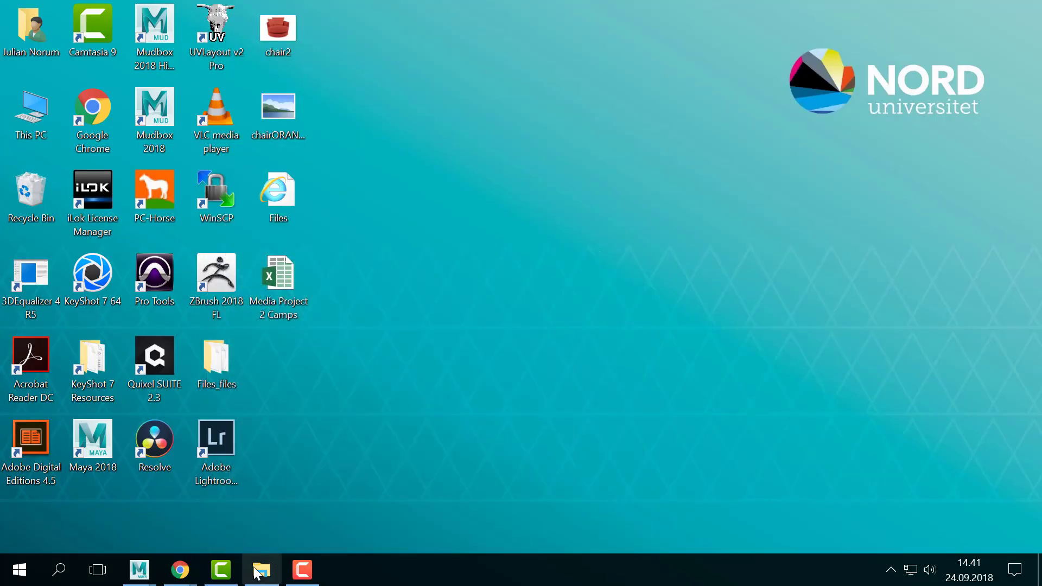
mouse_move(142, 579)
click(226, 532)
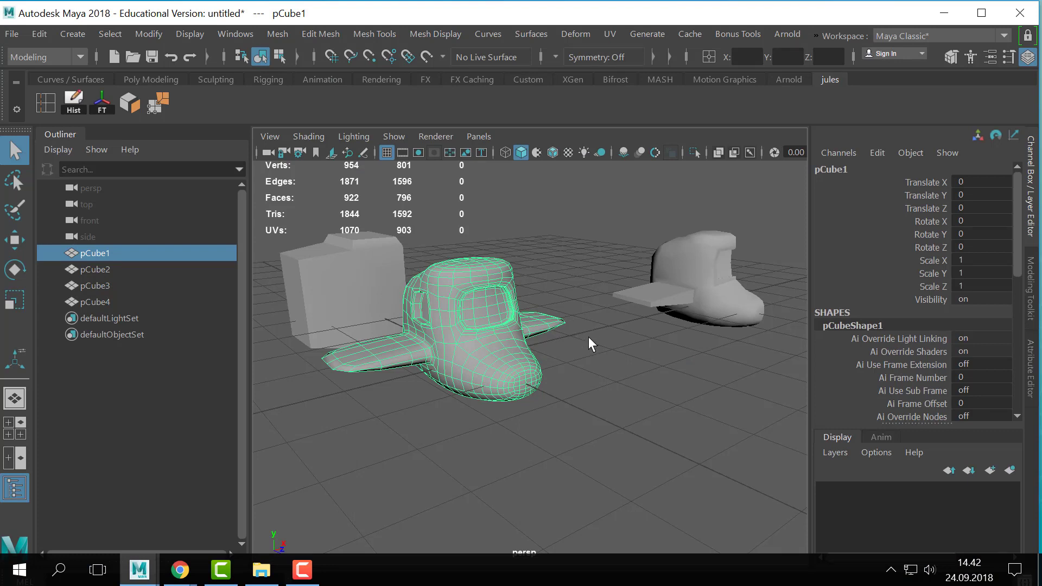
alt+middle_drag(576, 353, 593, 375)
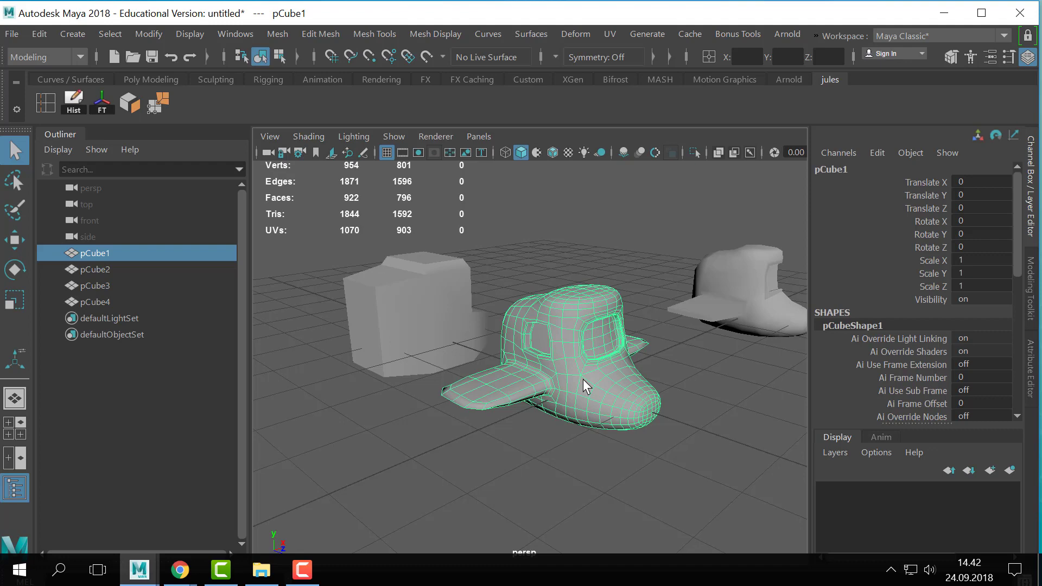
scroll(582, 392, up, 5)
scroll(588, 357, down, 4)
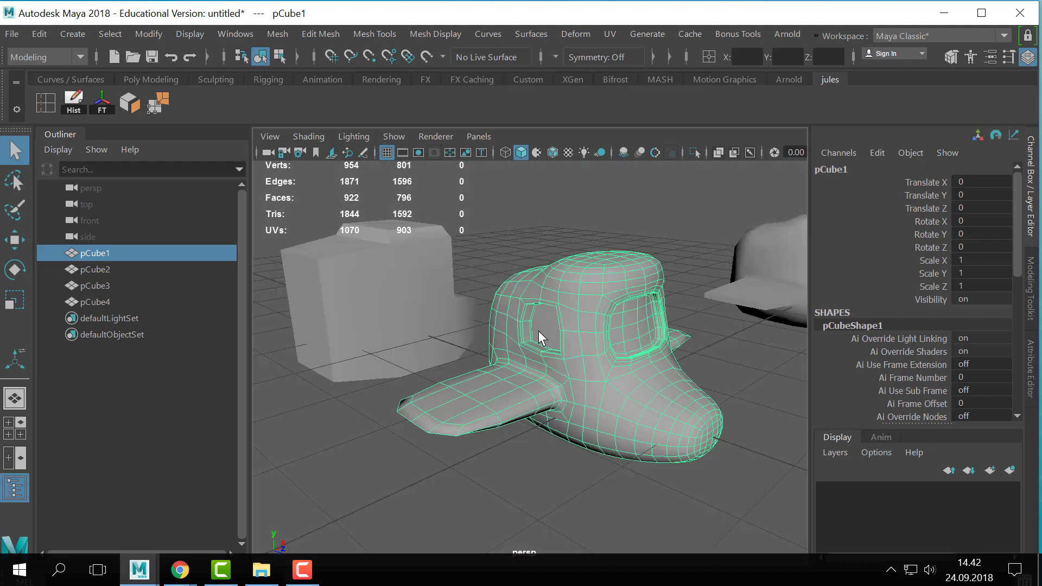
- Select the side window pane and examine it inside the opening from several angles
click(539, 330)
alt+drag(586, 334, 646, 320)
scroll(407, 380, up, 4)
alt+middle_drag(407, 380, 535, 304)
scroll(536, 332, up, 2)
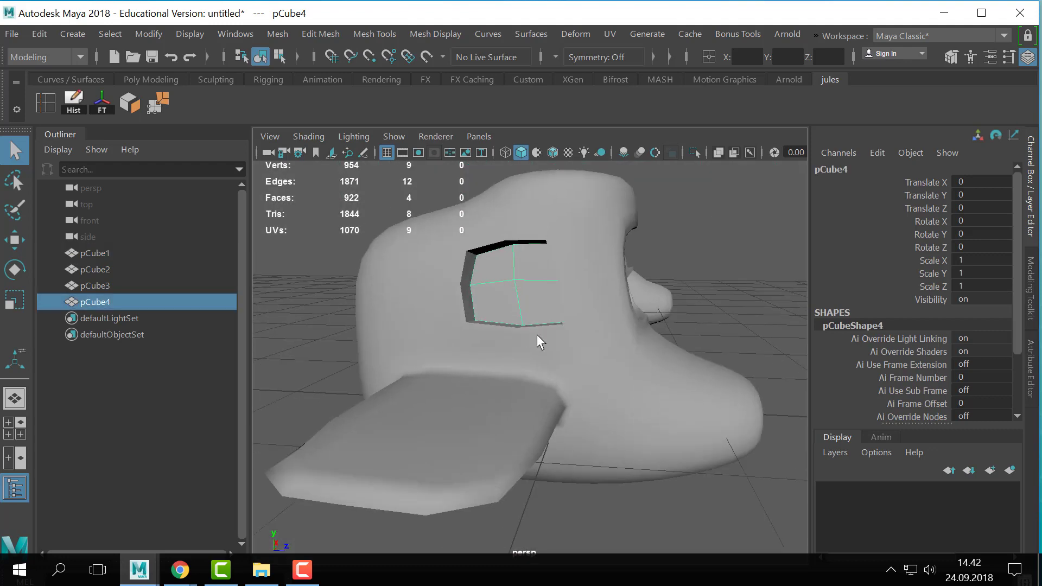
alt+drag(536, 335, 491, 338)
alt+middle_drag(510, 343, 564, 364)
scroll(563, 365, down, 2)
mouse_move(563, 365)
alt+mouse_down()
mouse_move(587, 352)
mouse_move(560, 354)
alt+mouse_up()
alt+middle_drag(560, 353, 577, 344)
- Isolate the window pane in the view and bring the rest of the scene back
key(ctrl+1)
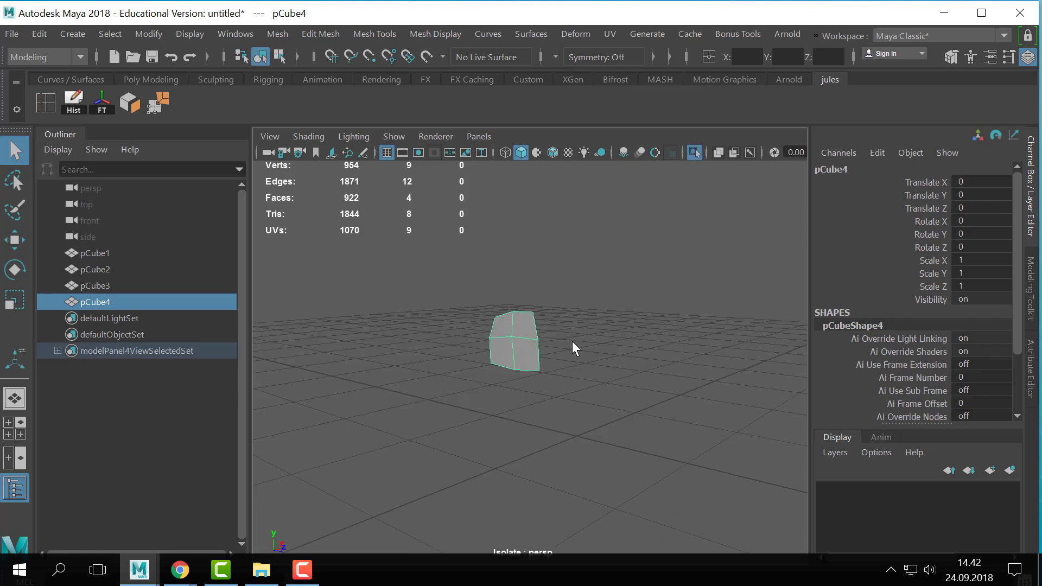
click(575, 336)
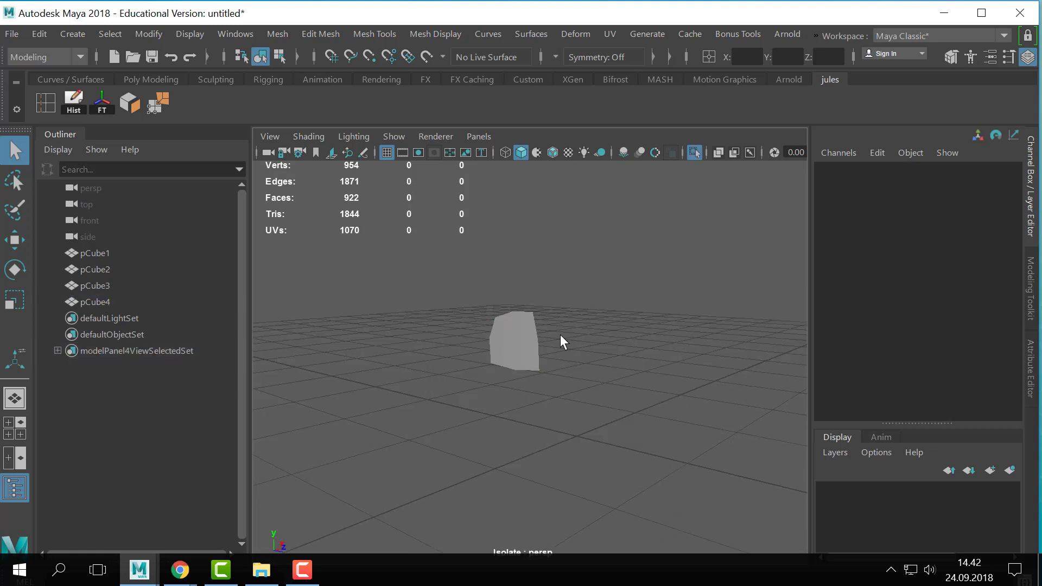
click(525, 345)
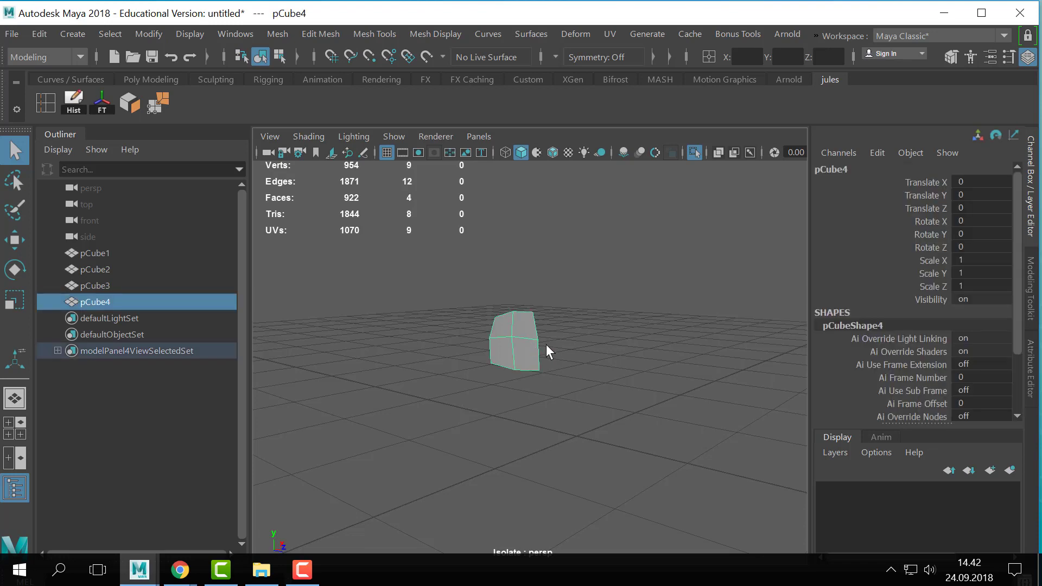
click(612, 352)
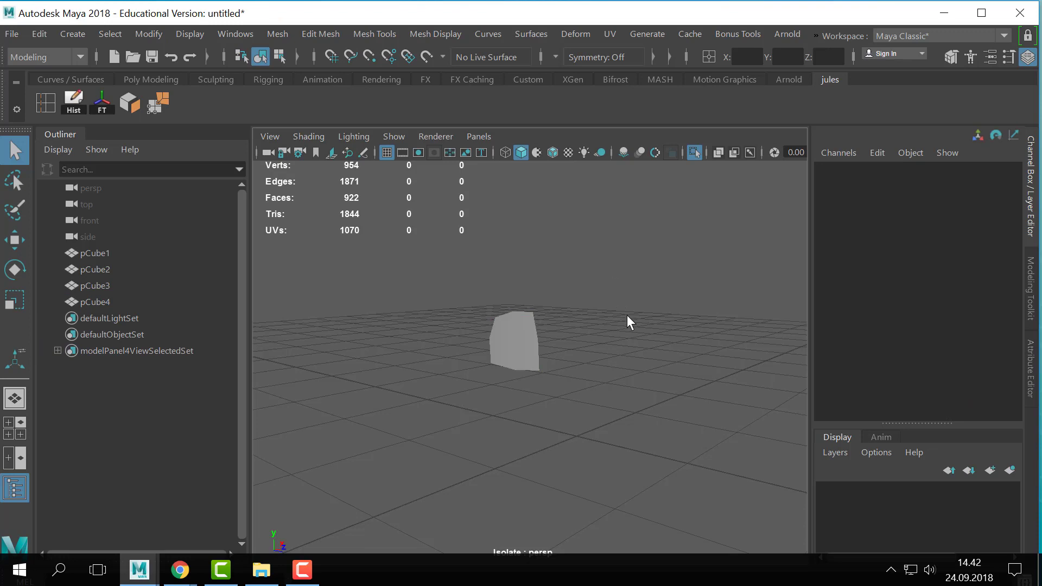
key(ctrl+1)
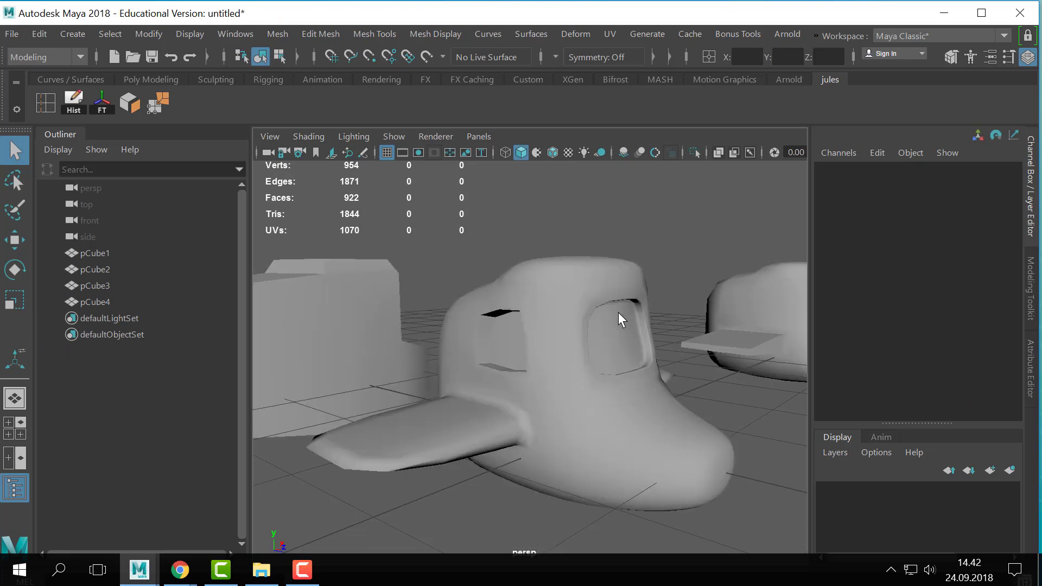
- Isolate the side window pane and frame it in the view
click(502, 348)
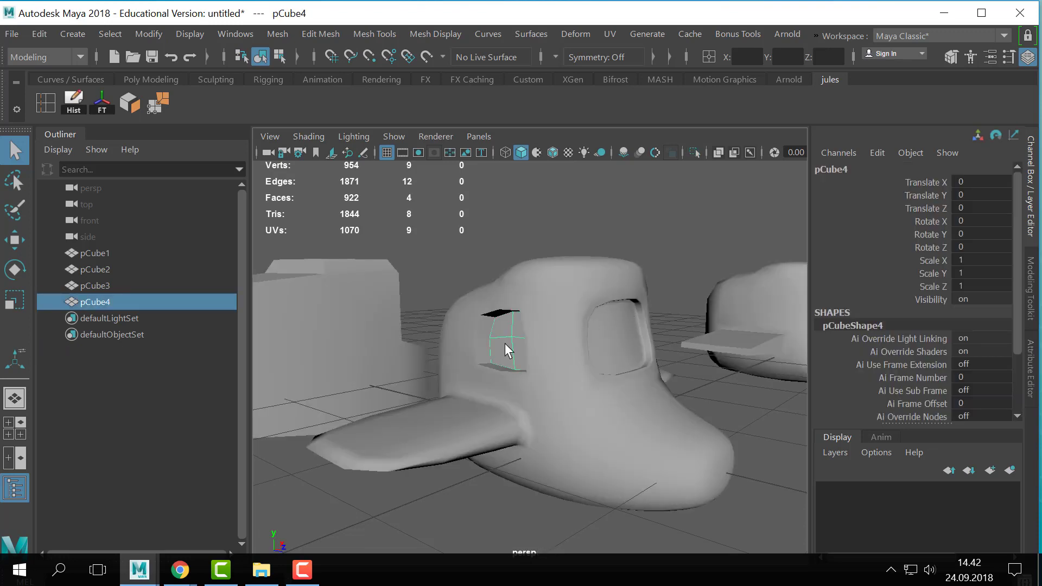
key(ctrl+1)
click(522, 344)
click(522, 343)
alt+drag(522, 342, 467, 368)
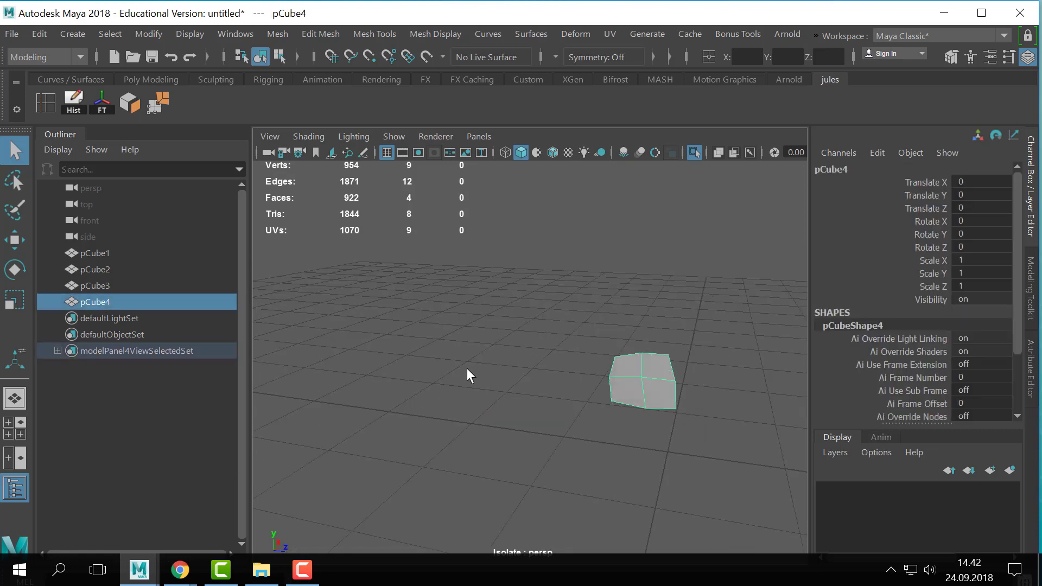
key(f)
mouse_move(544, 344)
alt+mouse_down()
mouse_move(495, 353)
mouse_move(532, 349)
mouse_move(525, 344)
alt+mouse_up()
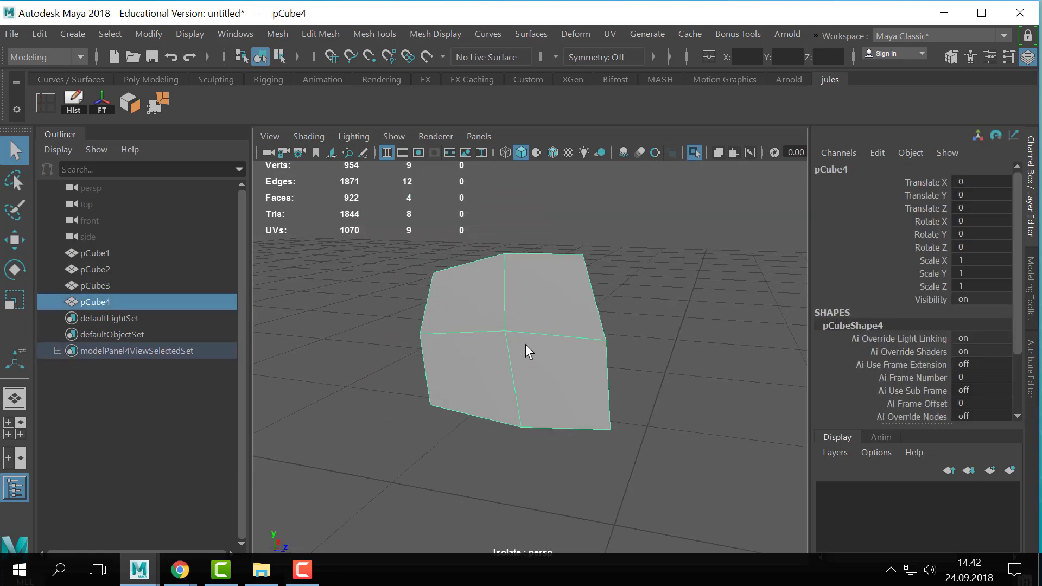
- Extrude the window pane's border edges outward with an offset of 0.02 and return to object selection
right_drag(510, 314, 486, 4)
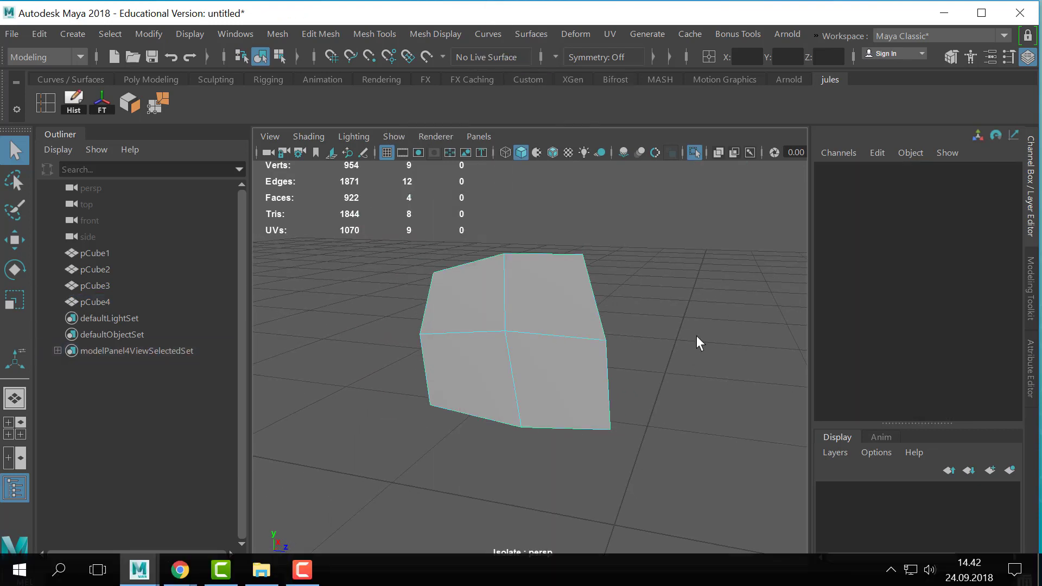
double_click(540, 252)
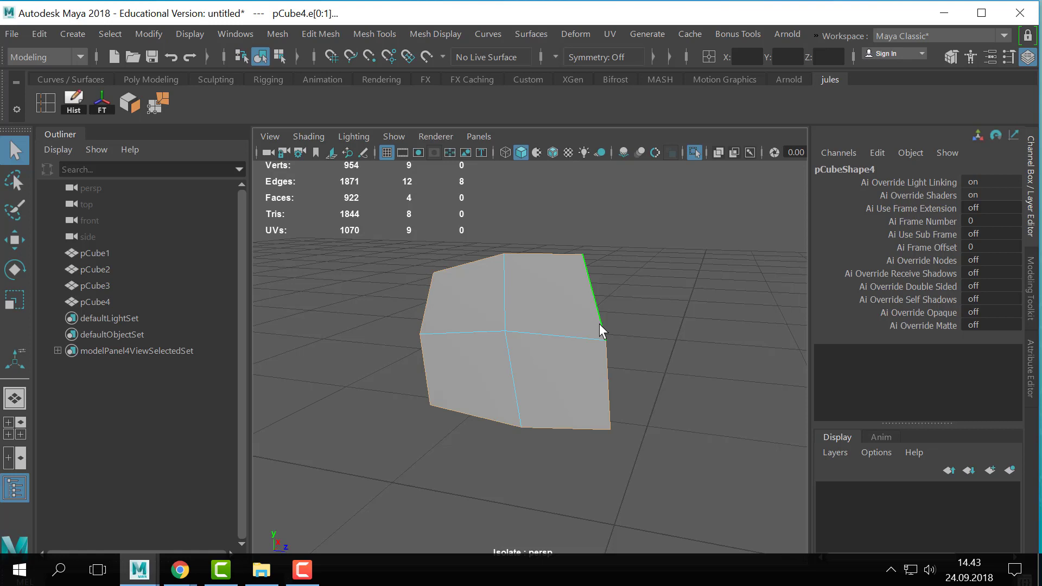
key(ctrl+e)
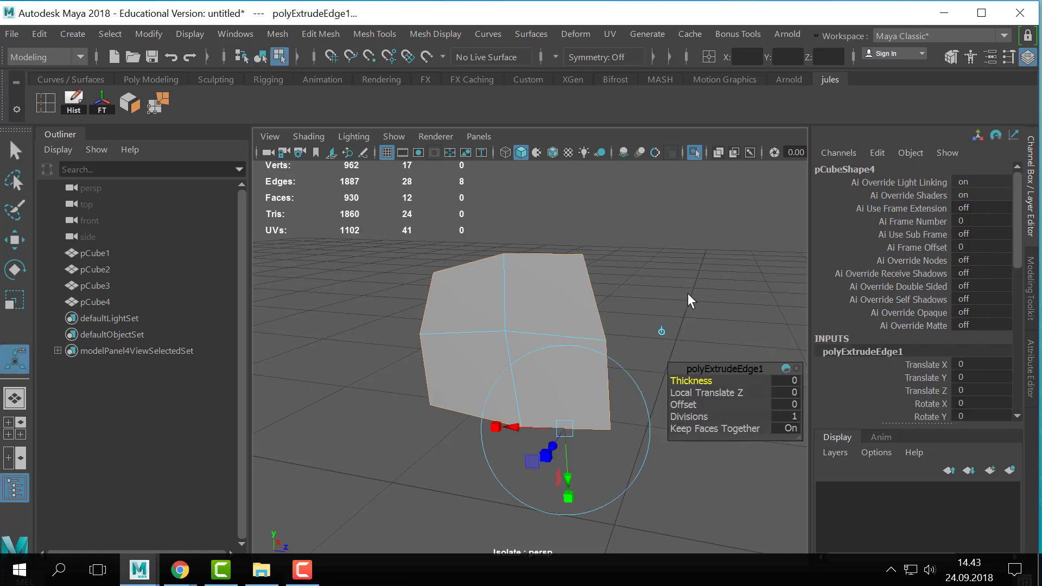
mouse_move(628, 325)
alt+middle_down()
mouse_move(605, 317)
mouse_move(620, 321)
alt+middle_up()
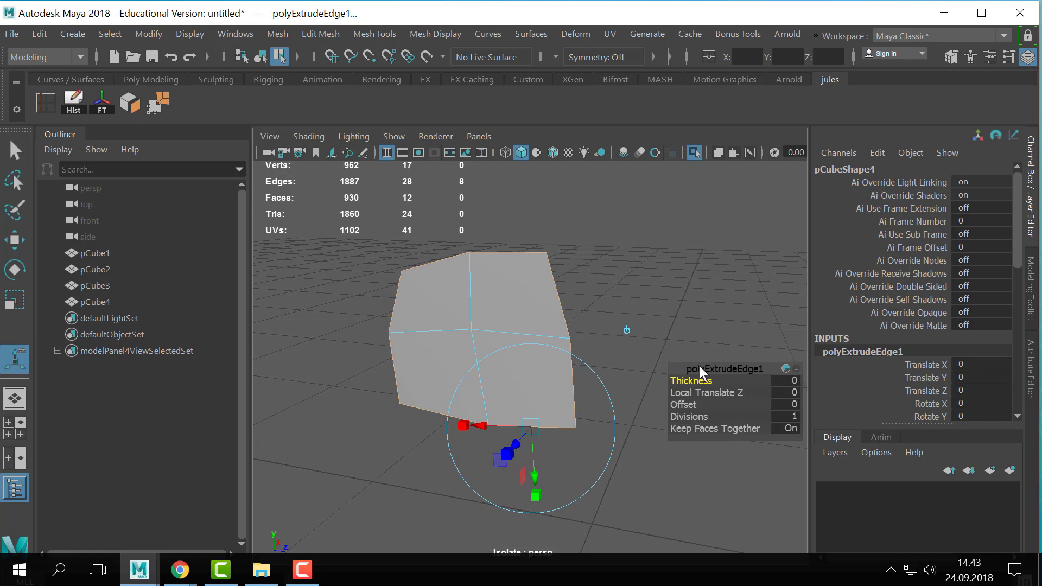
drag(689, 371, 669, 298)
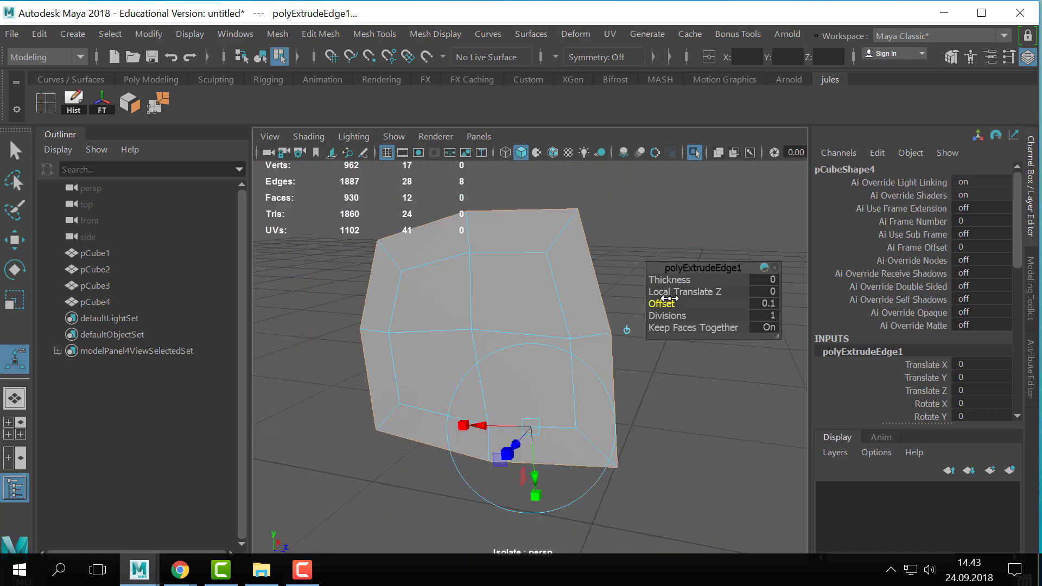
key(ctrl+z)
click(764, 306)
text(0.02)
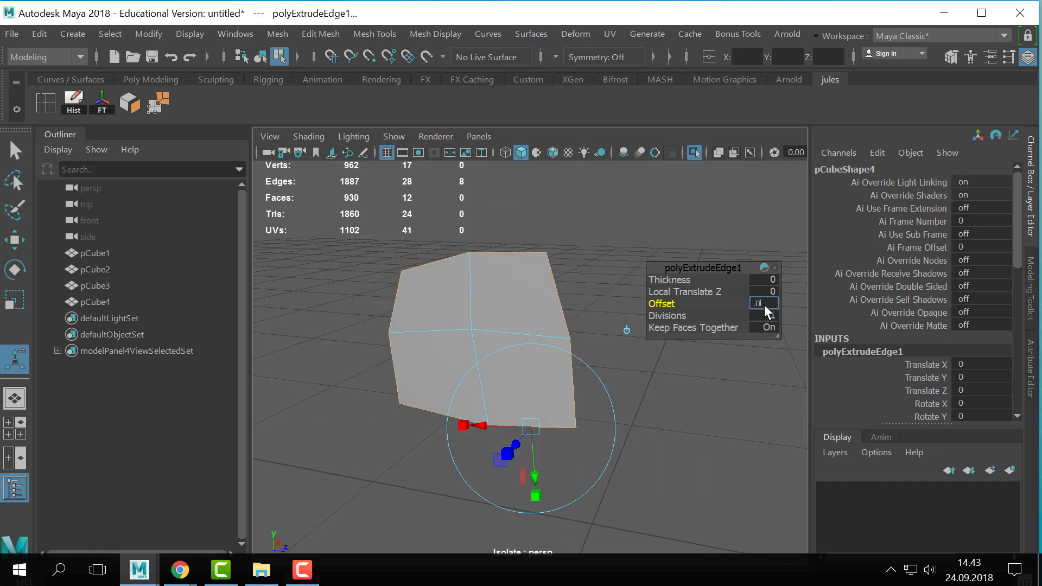
key(Return)
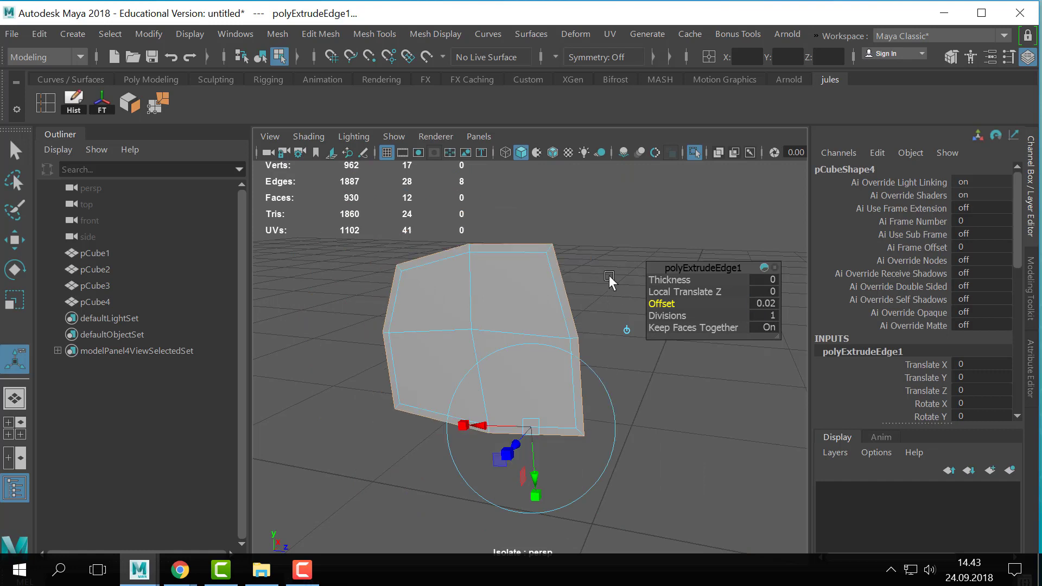
right_drag(525, 286, 632, 80)
key(q)
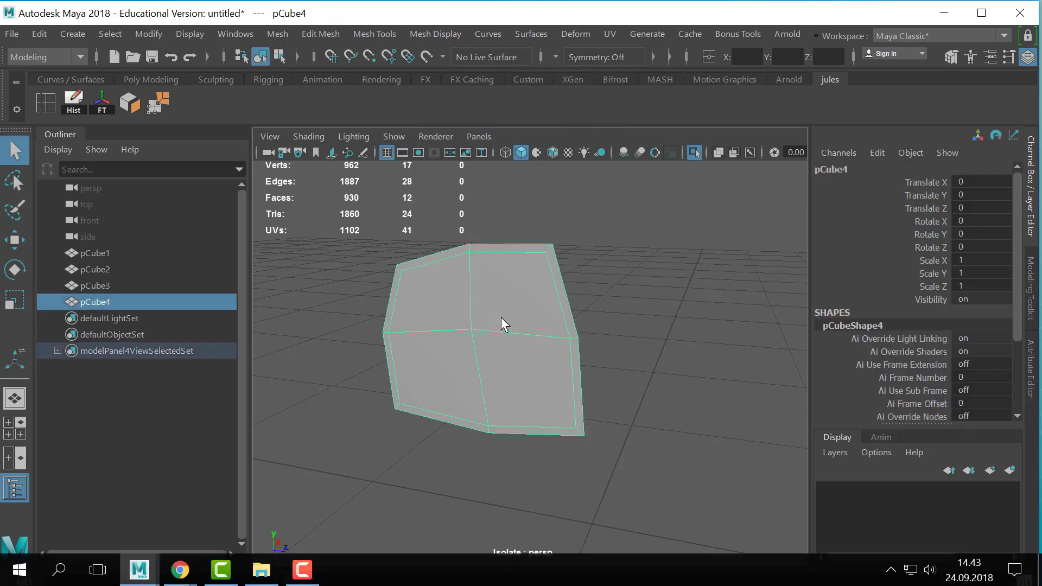
- Examine the pane's new border strip, selecting its loop of faces and viewing the pane from different distances
alt+right_drag(500, 317, 559, 316)
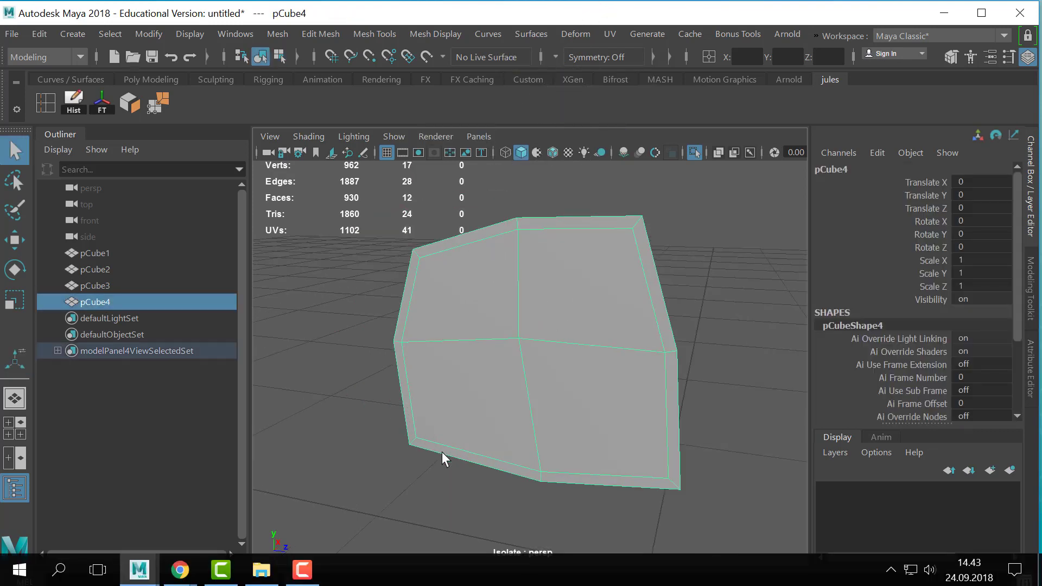
right_drag(592, 239, 598, 226)
click(597, 225)
shift+double_click(649, 263)
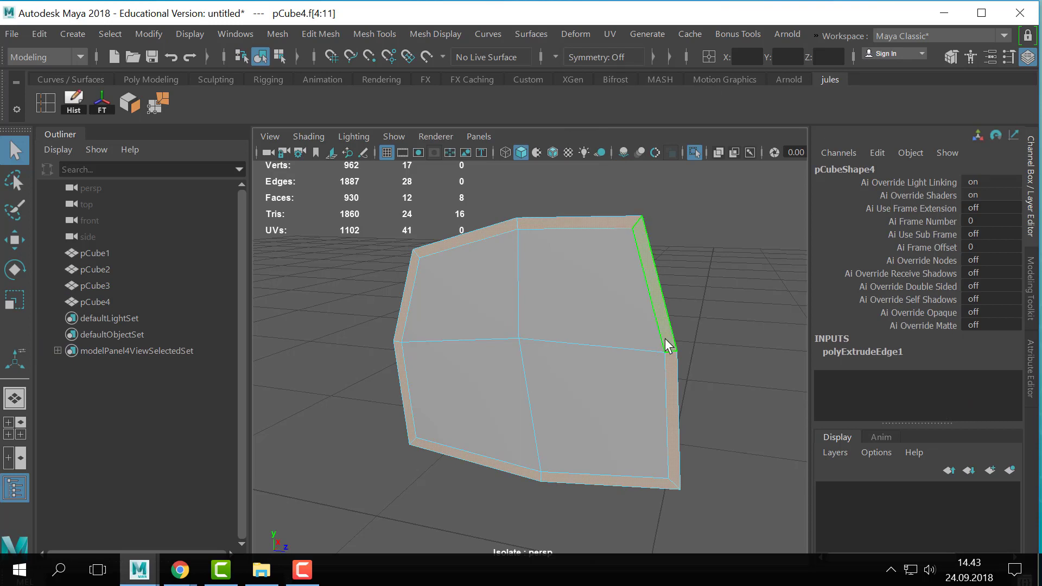
right_drag(578, 321, 653, 58)
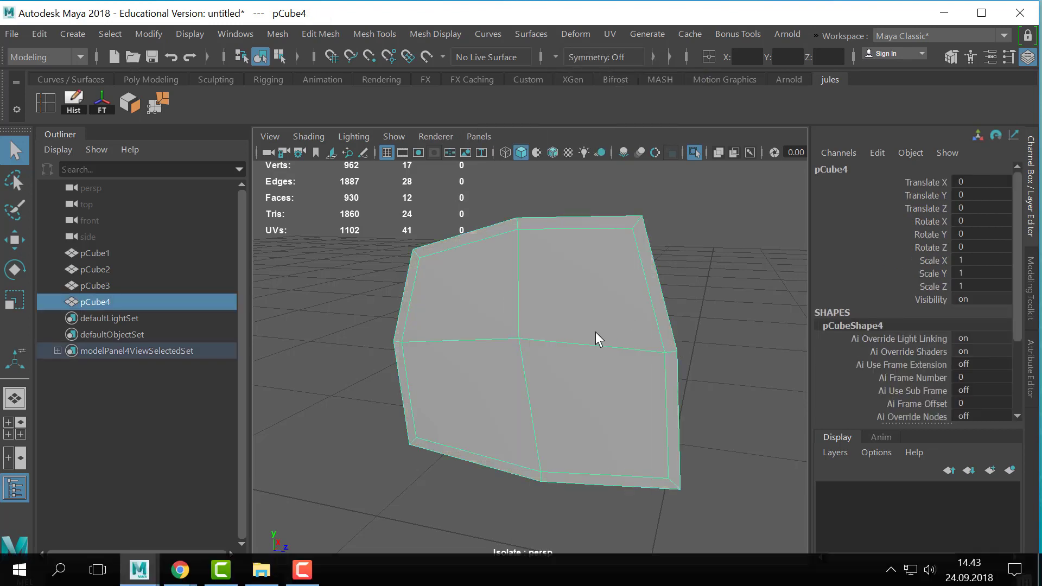
click(619, 356)
click(619, 357)
alt+drag(619, 357, 651, 331)
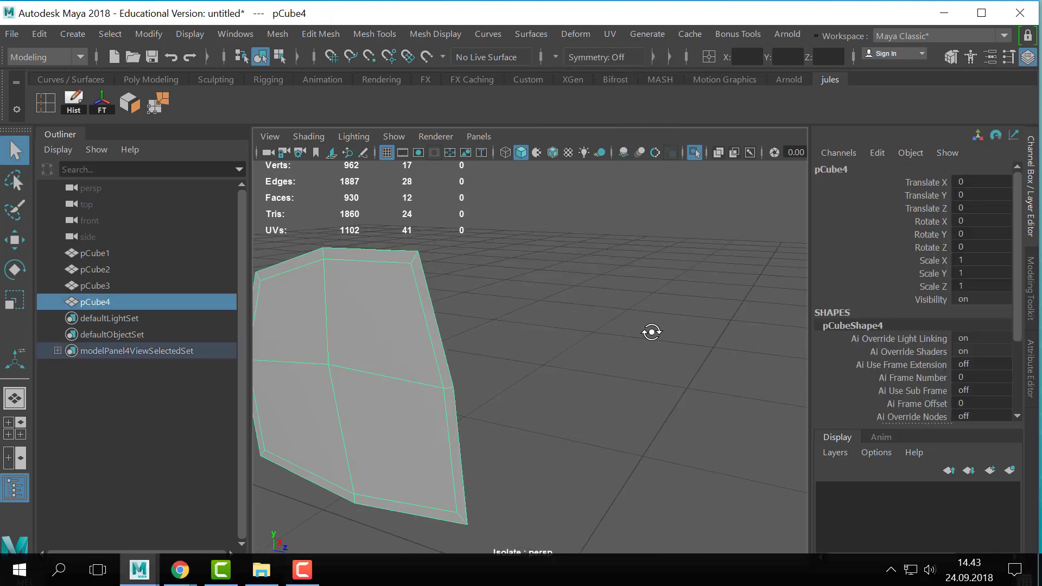
alt+middle_drag(461, 369, 621, 316)
scroll(585, 279, down, 2)
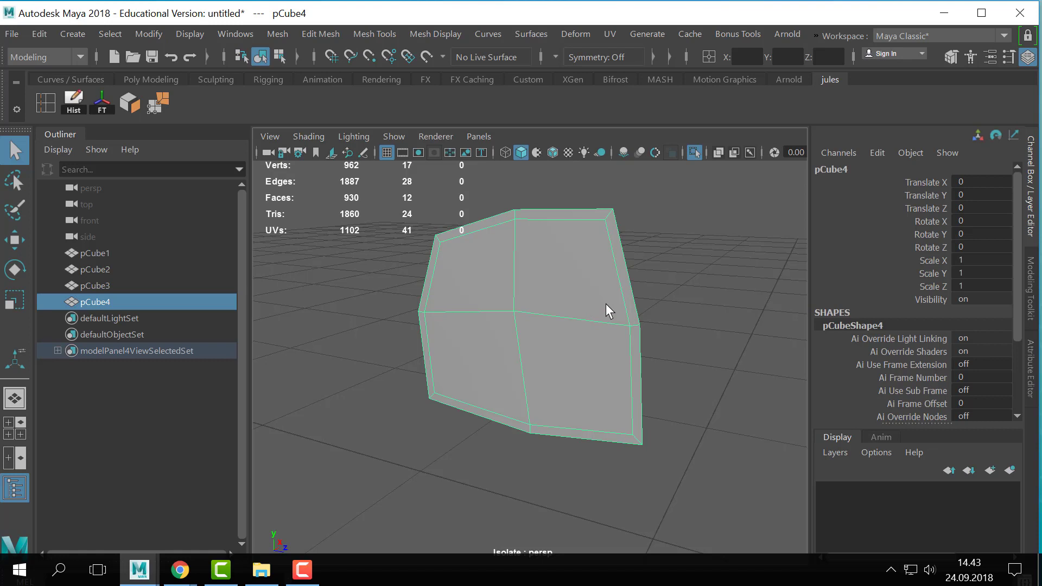
scroll(627, 330, up, 3)
scroll(598, 291, down, 3)
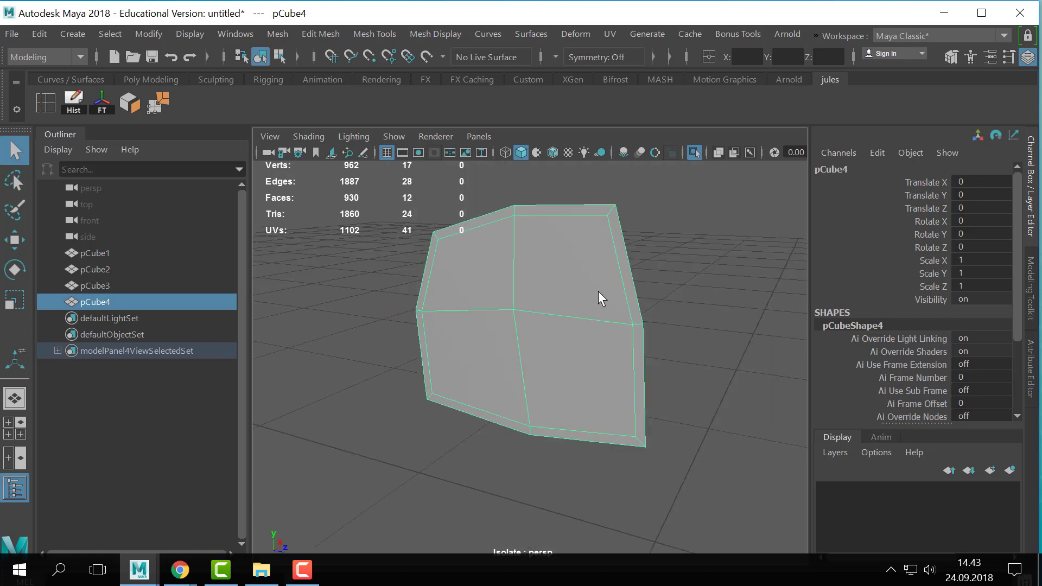
- Extrude the window pane with a Local Translate Z of 0.011 to give it thickness
alt+drag(592, 309, 556, 376)
key(ctrl+e)
drag(469, 425, 644, 399)
alt+drag(554, 379, 553, 382)
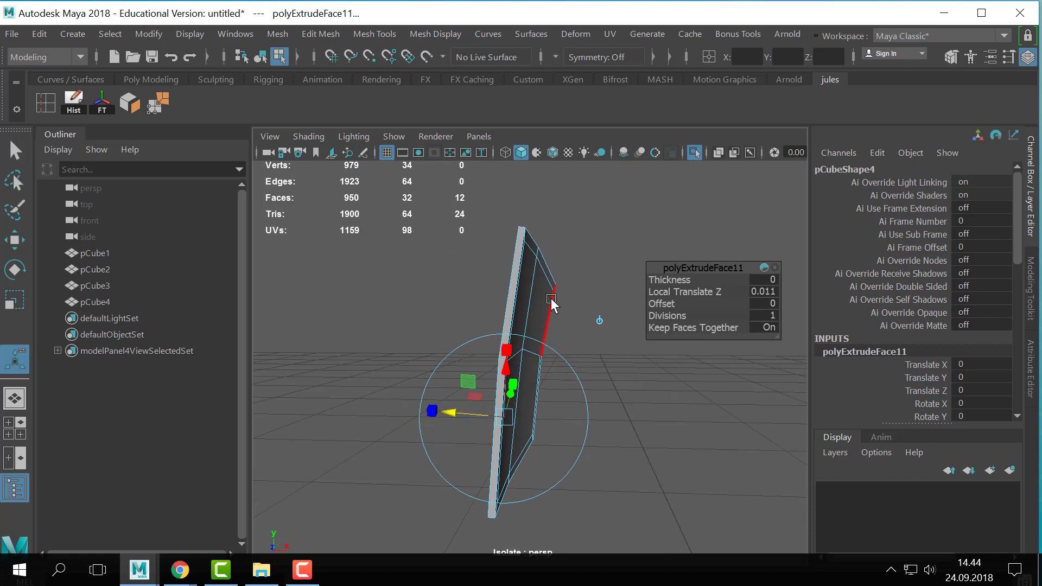
key(q)
right_drag(550, 298, 643, 98)
- Insert two edge loops around the pane's thin rim, one close to each outer edge
alt+drag(620, 226, 558, 353)
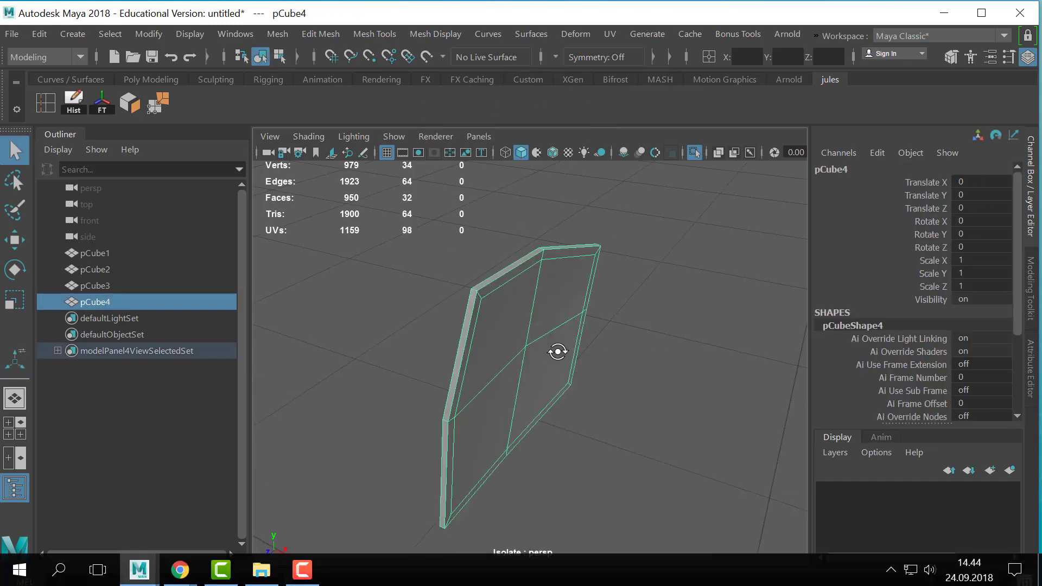
mouse_move(558, 353)
alt+right_down()
mouse_move(675, 349)
mouse_move(516, 342)
mouse_move(546, 366)
alt+right_up()
mouse_move(546, 365)
alt+middle_down()
mouse_move(565, 378)
mouse_move(561, 363)
mouse_move(542, 360)
alt+middle_up()
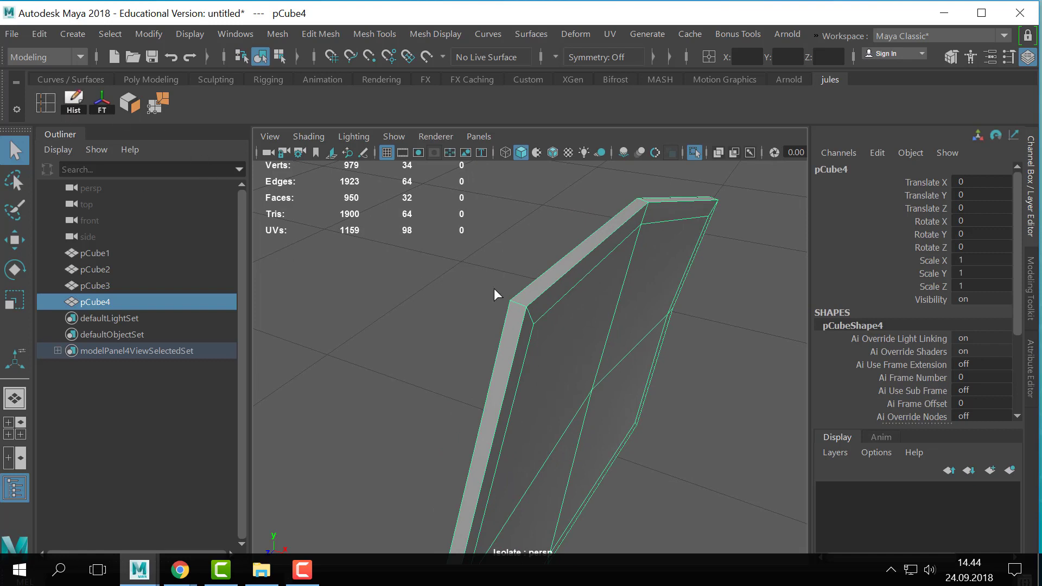
drag(526, 307, 520, 307)
scroll(462, 307, up, 3)
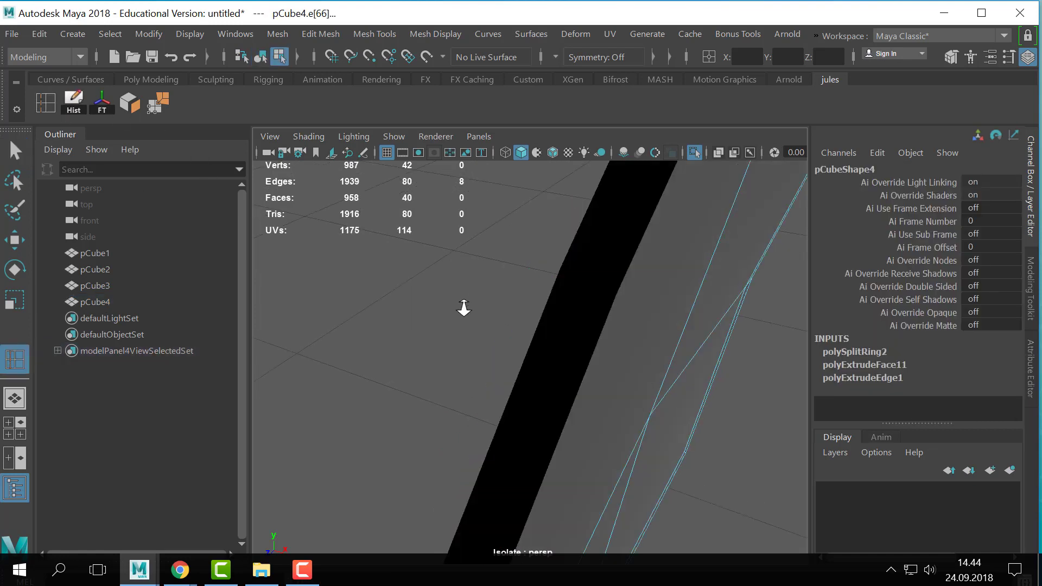
scroll(434, 307, down, 2)
alt+drag(433, 306, 431, 319)
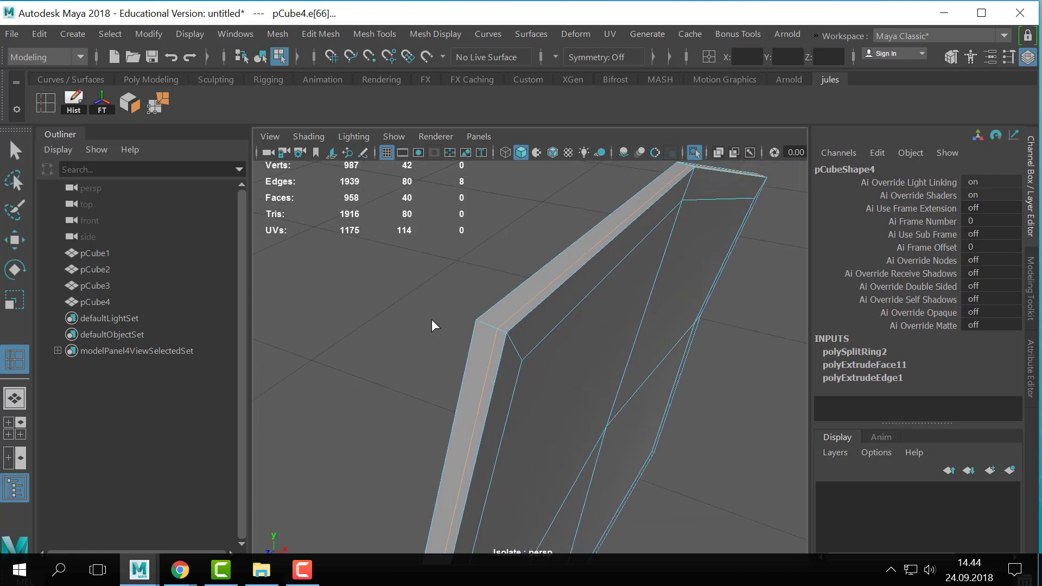
click(480, 325)
right_drag(510, 108, 658, 79)
- Preview the pane smoothed, examine its front and rim, and return it to the unsmoothed display
key(3)
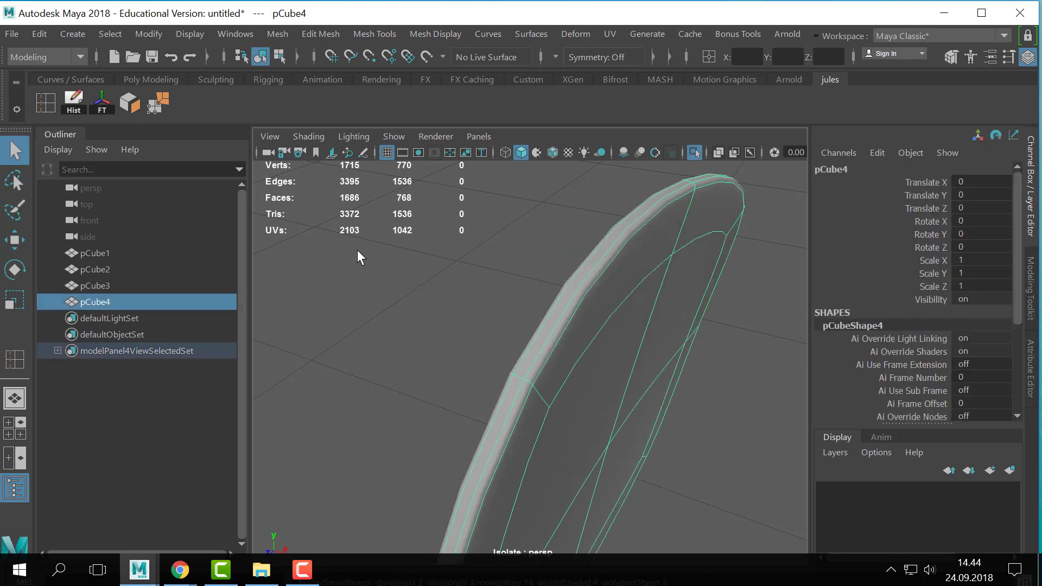
click(357, 250)
scroll(391, 265, down, 5)
alt+drag(466, 315, 558, 307)
scroll(576, 379, up, 4)
click(576, 380)
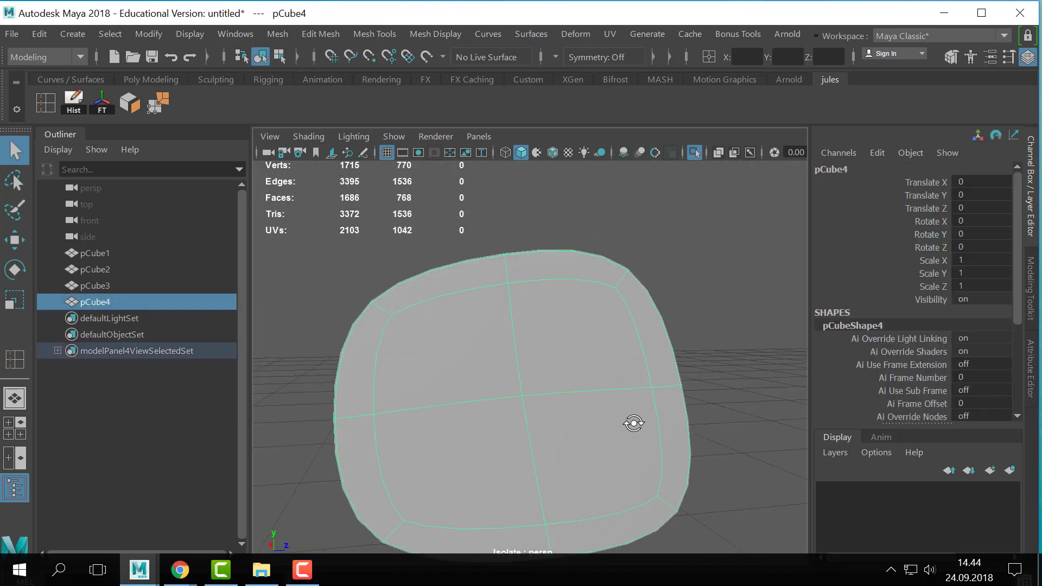
scroll(632, 421, down, 3)
alt+drag(565, 410, 624, 332)
key(1)
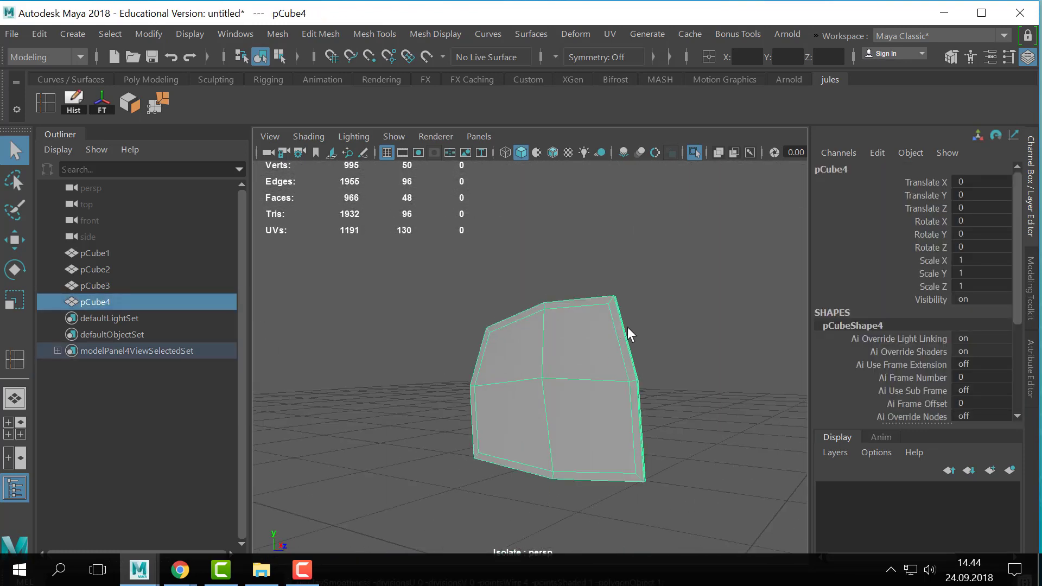
- Bring the rest of the scene back into view and turn on smooth preview for the window pane and vehicle body
click(692, 285)
key(ctrl+1)
click(552, 389)
key(3)
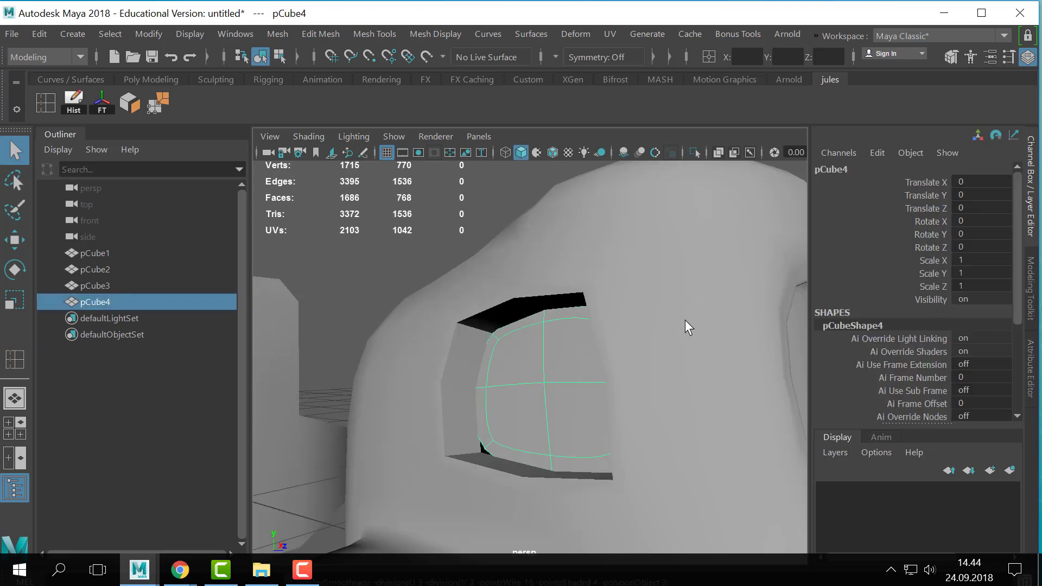
click(685, 320)
key(3)
click(349, 174)
scroll(619, 302, down, 5)
- Move the side window pane outward into its opening, to a Translate X of about -0.132
click(539, 360)
key(w)
alt+drag(539, 361, 513, 395)
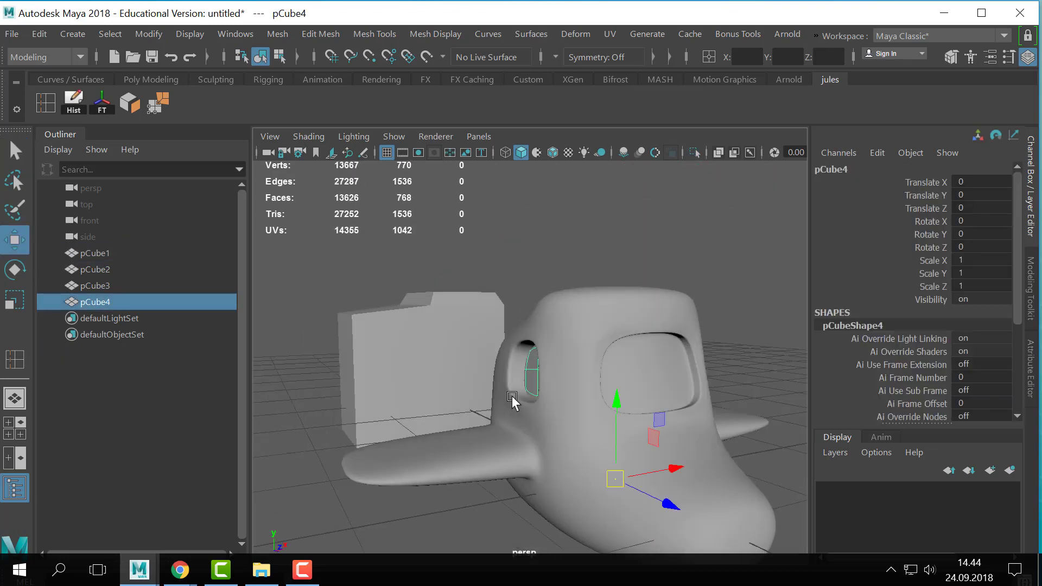
drag(664, 473, 654, 473)
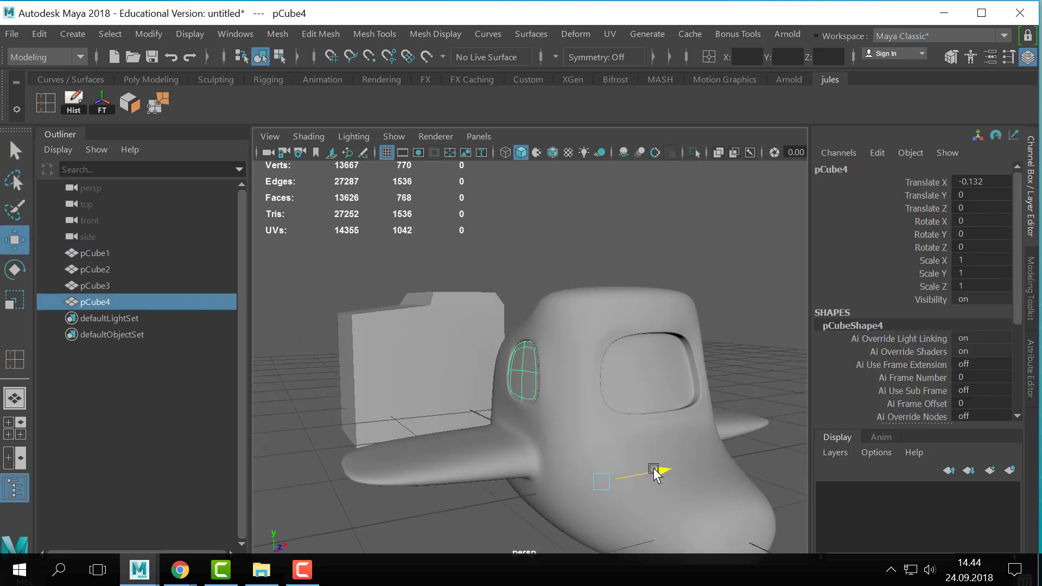
- Raise the pane within the side window opening to a Translate Y of about 0.013
click(567, 332)
alt+drag(567, 332, 685, 334)
click(555, 398)
key(f)
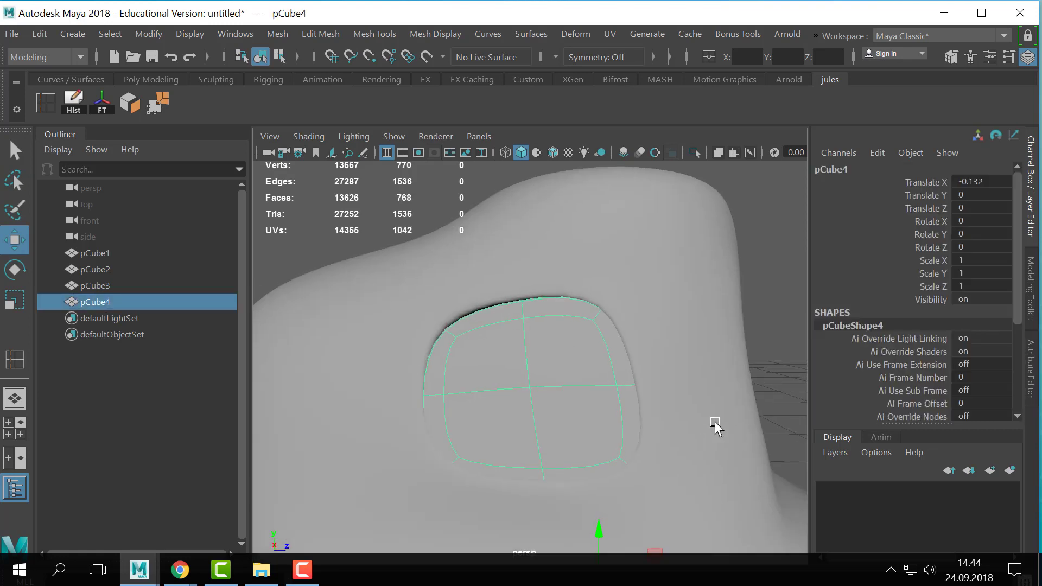
alt+drag(714, 421, 604, 519)
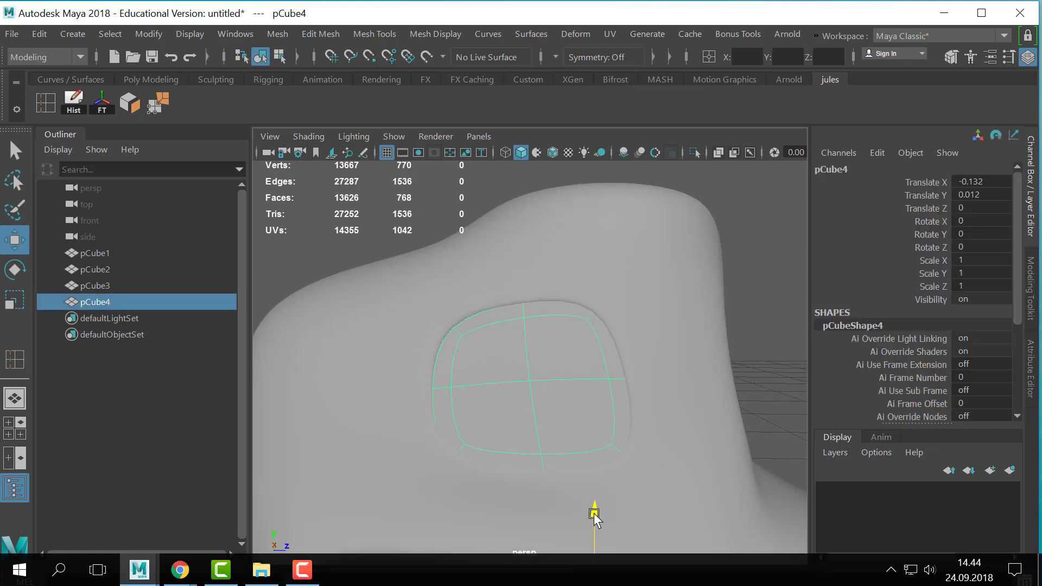
- Examine how the pane sits in the side window opening, with it deselected and selected, from several angles
alt+right_drag(593, 386, 493, 379)
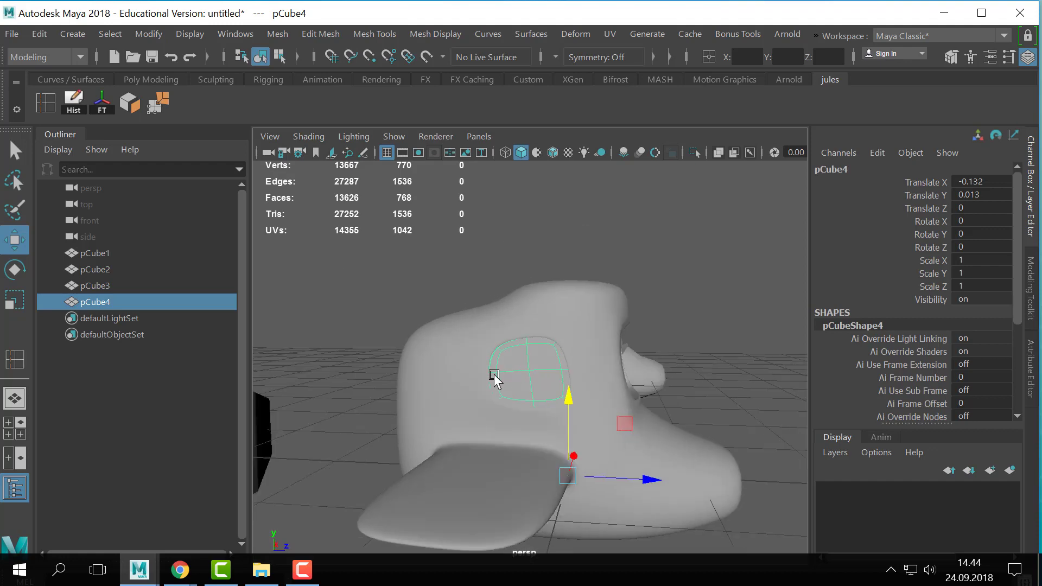
alt+drag(618, 380, 524, 380)
click(499, 264)
alt+right_drag(673, 331, 944, 362)
alt+middle_drag(554, 309, 617, 359)
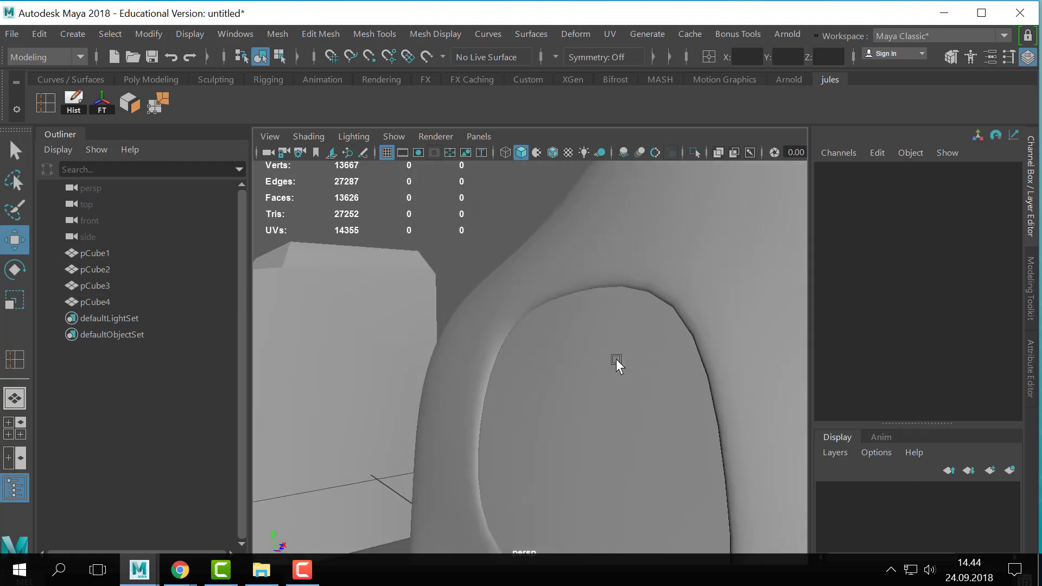
click(617, 359)
alt+drag(515, 363, 587, 370)
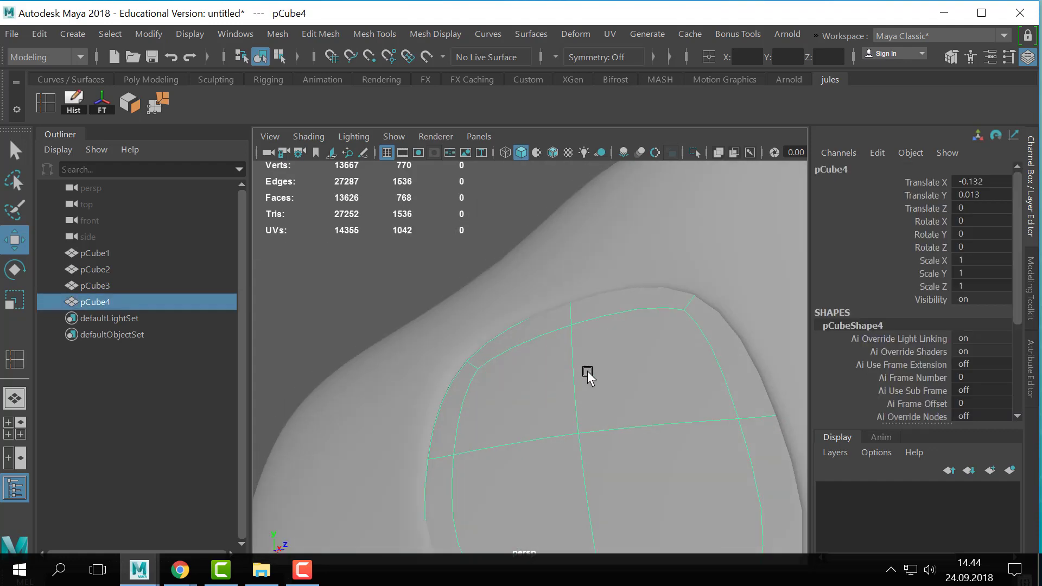
alt+right_drag(407, 387, 392, 221)
- Center the pane's pivot and fit it to the opening with a uniform scale of about 0.958 and Translate Z of -0.008
click(158, 35)
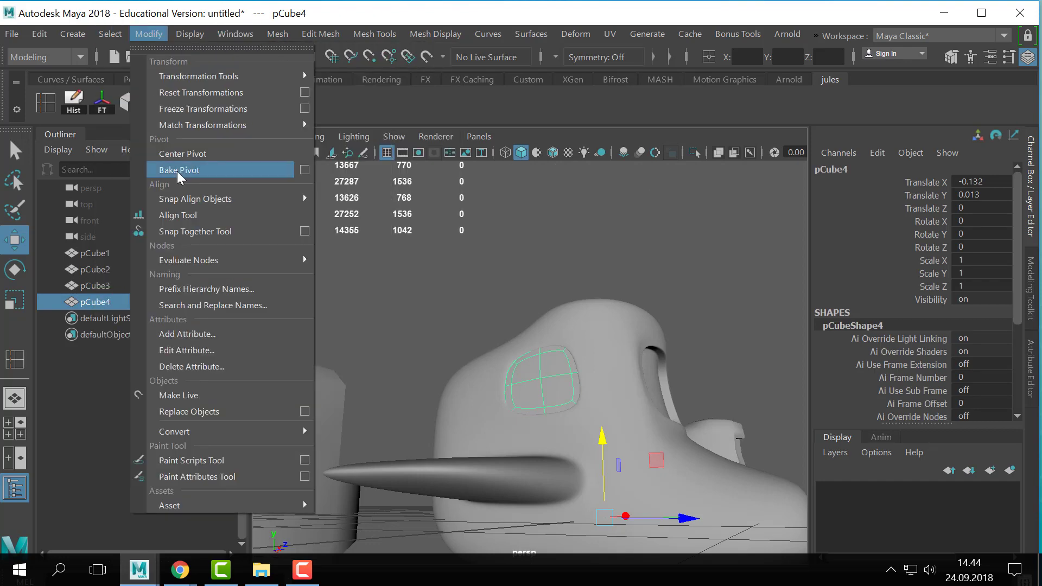
click(182, 153)
key(f)
alt+drag(657, 381, 641, 400)
key(r)
key(w)
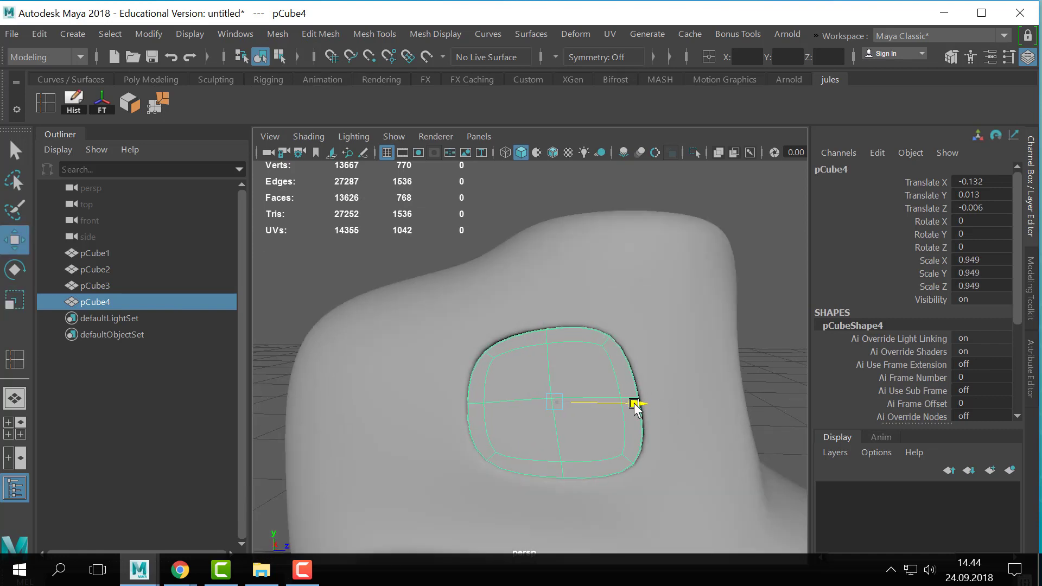
key(r)
drag(555, 402, 556, 401)
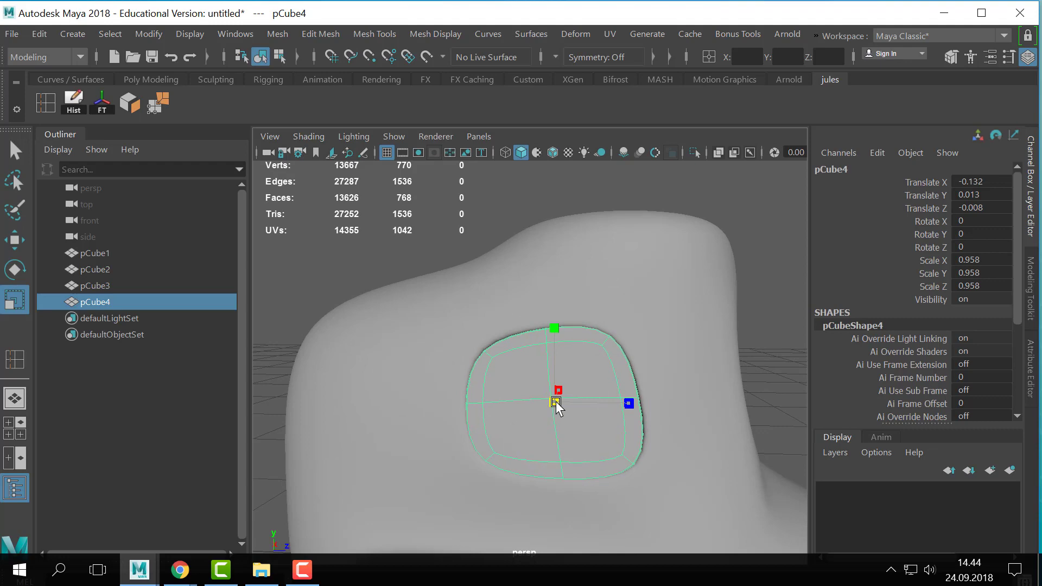
- Compare the pane's unsmoothed and smoothed display inside the side window opening
key(w)
click(552, 338)
key(1)
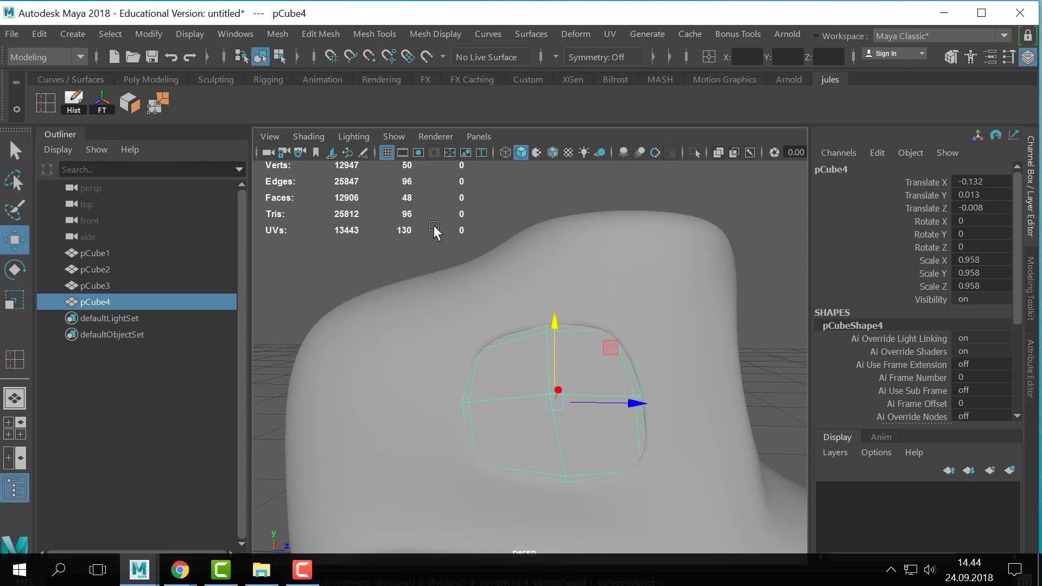
alt+drag(688, 469, 573, 413)
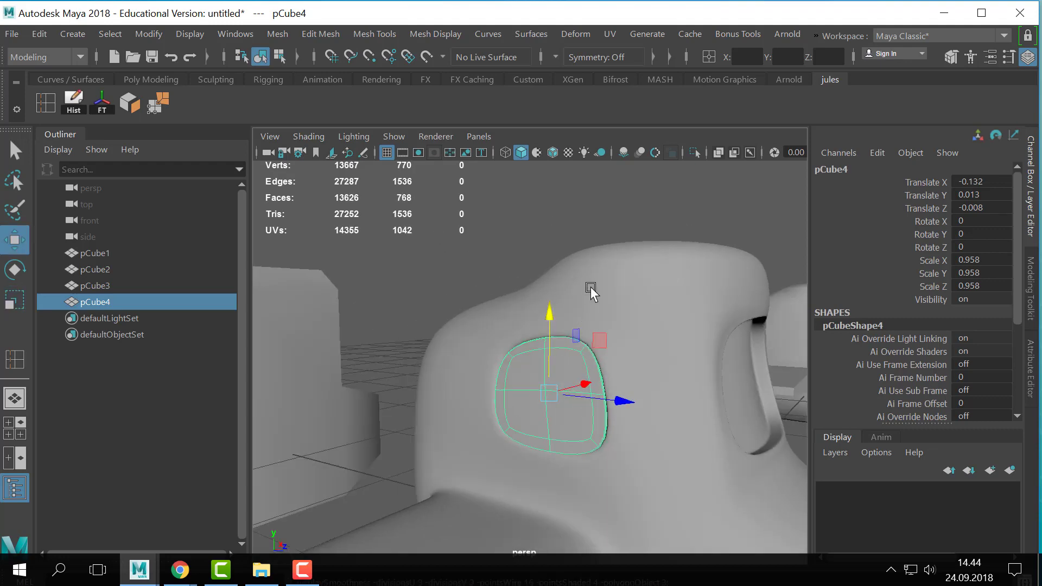
- Reselect the pane in the side window opening and return it to unsmoothed display
click(588, 293)
click(553, 414)
click(591, 374)
key(3)
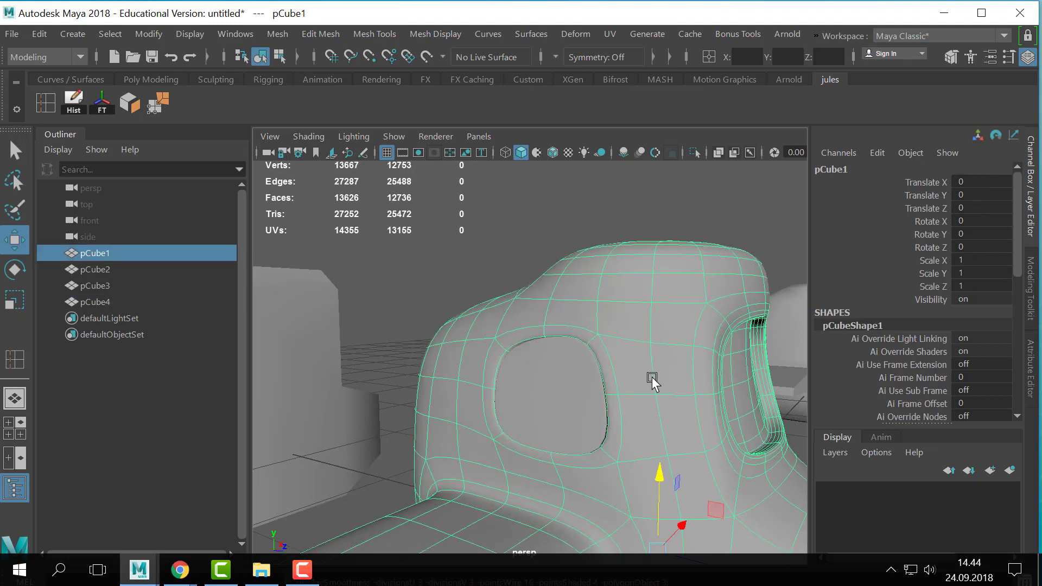
click(577, 413)
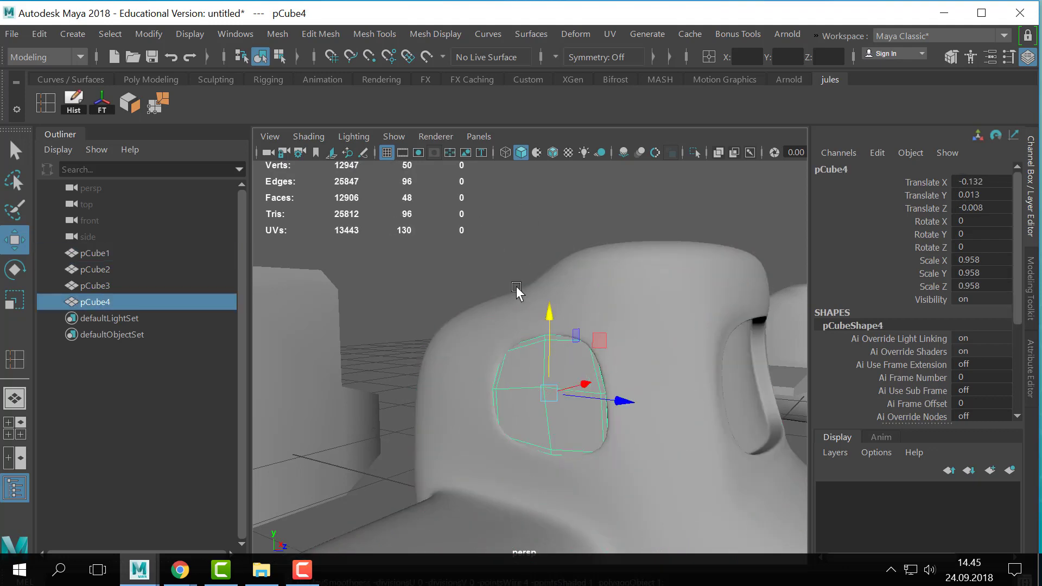
alt+drag(633, 433, 636, 432)
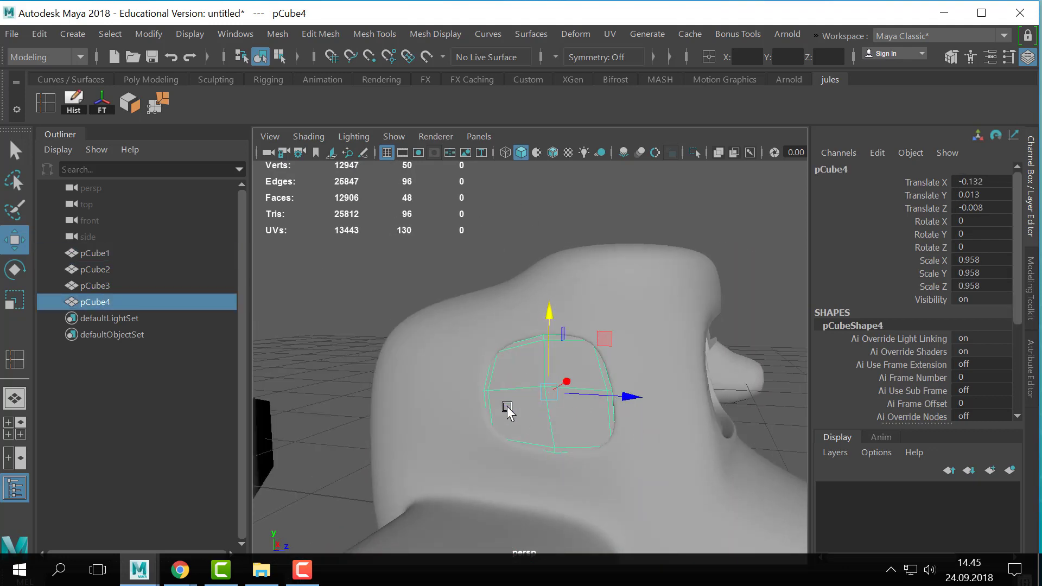
- Duplicate the window pane and raise the copy above the vehicle to a Translate Y of about 1.367
key(ctrl+d)
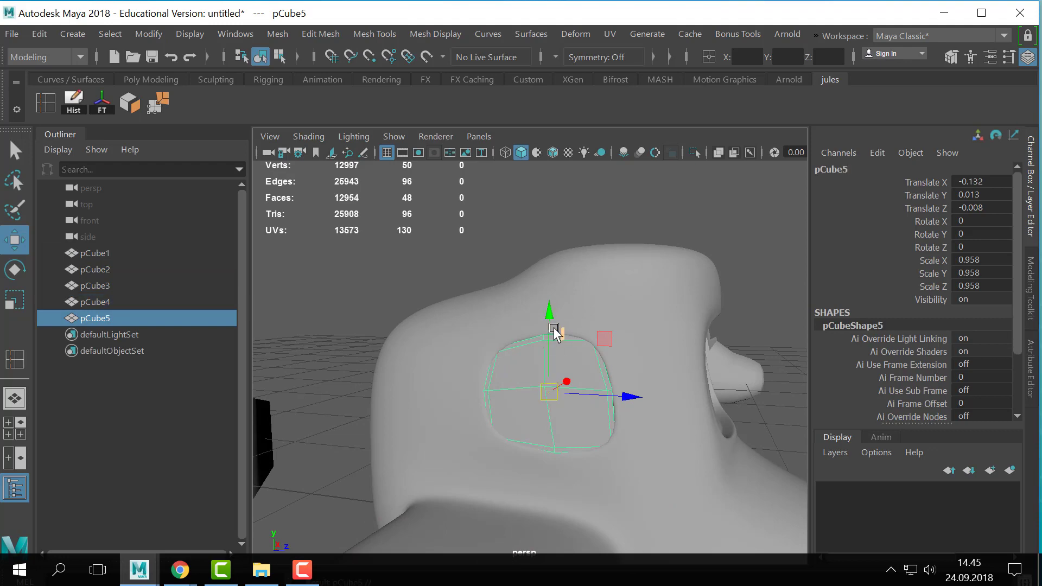
drag(554, 327, 556, 180)
key(ctrl+z)
drag(545, 352, 545, 162)
- Delete every face of the duplicated pane except the four large faces on one side
alt+middle_drag(674, 382, 656, 314)
alt+drag(656, 314, 621, 301)
alt+middle_drag(620, 301, 644, 528)
alt+drag(644, 528, 627, 407)
alt+right_drag(627, 407, 642, 157)
click(549, 383)
shift+click(628, 387)
shift+click(628, 468)
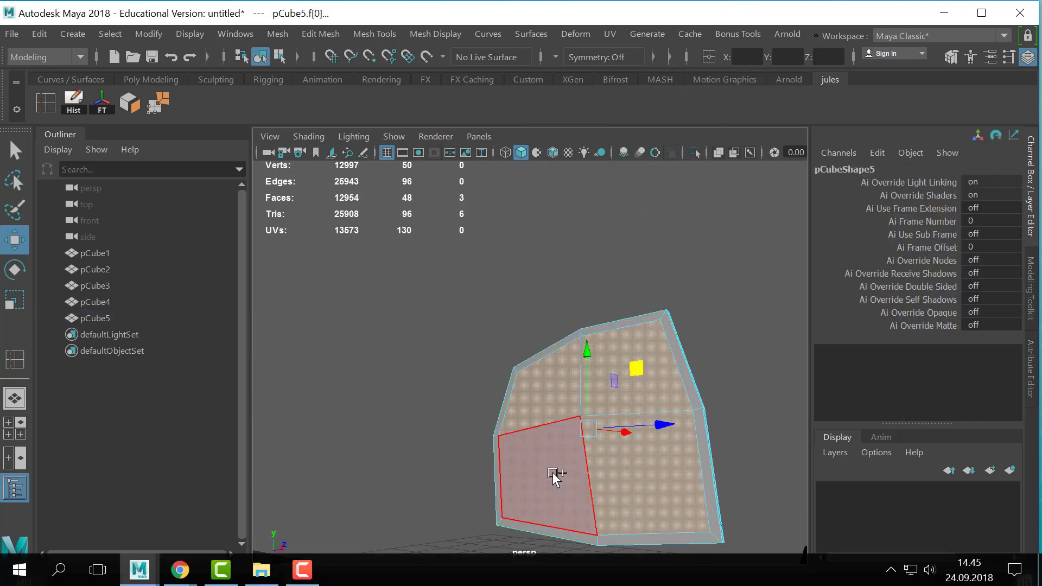
shift+click(552, 473)
alt+right_drag(552, 473, 394, 266)
shift+drag(394, 265, 752, 514)
key(Delete)
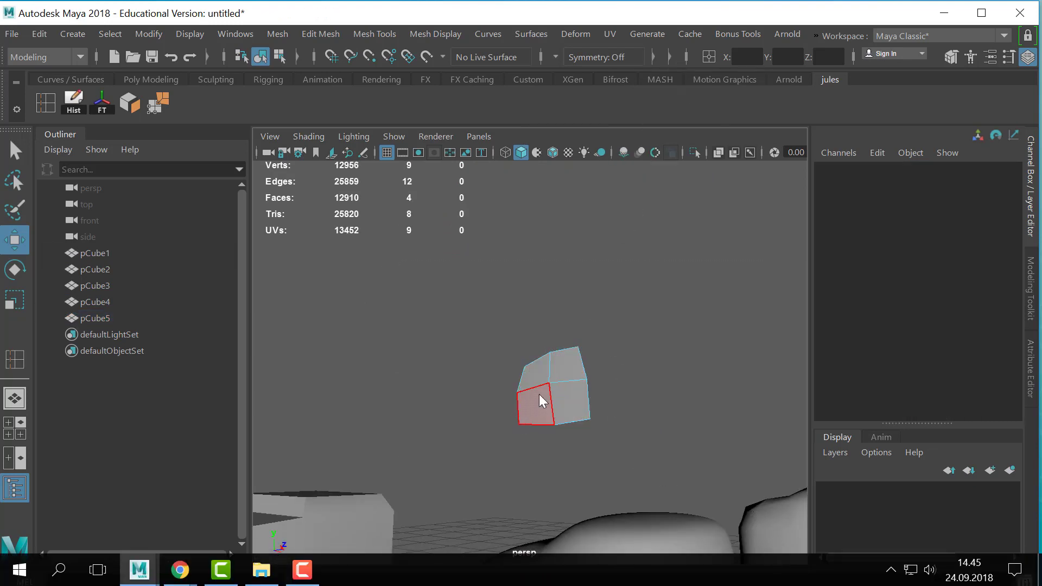
- Examine the remaining four-face panel from several angles in vertex and object mode
right_drag(538, 394, 469, 388)
key(q)
drag(659, 320, 566, 360)
alt+drag(566, 360, 557, 434)
alt+middle_drag(558, 398, 548, 320)
alt+right_drag(548, 320, 731, 322)
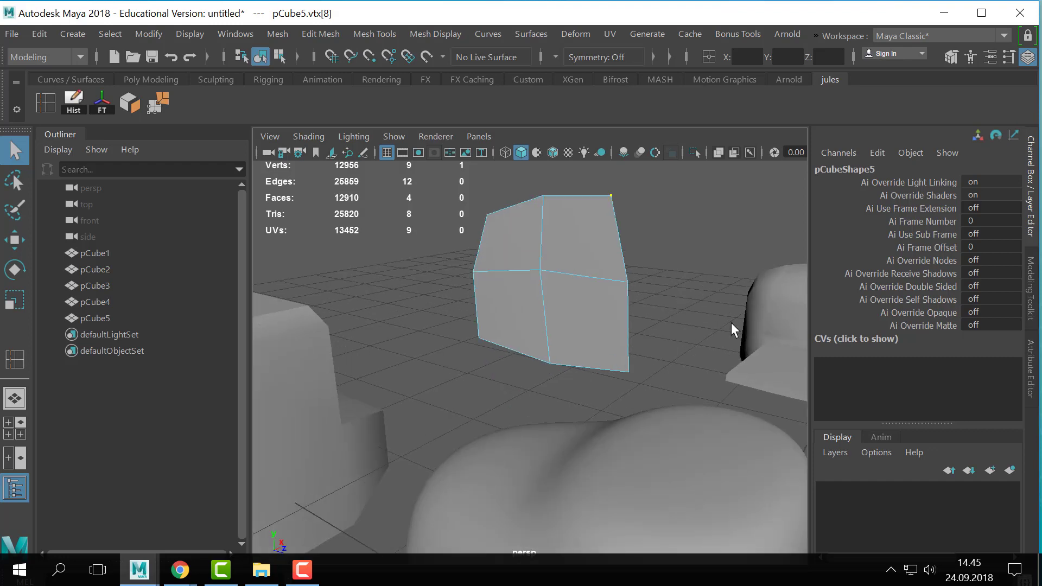
right_drag(563, 331, 629, 82)
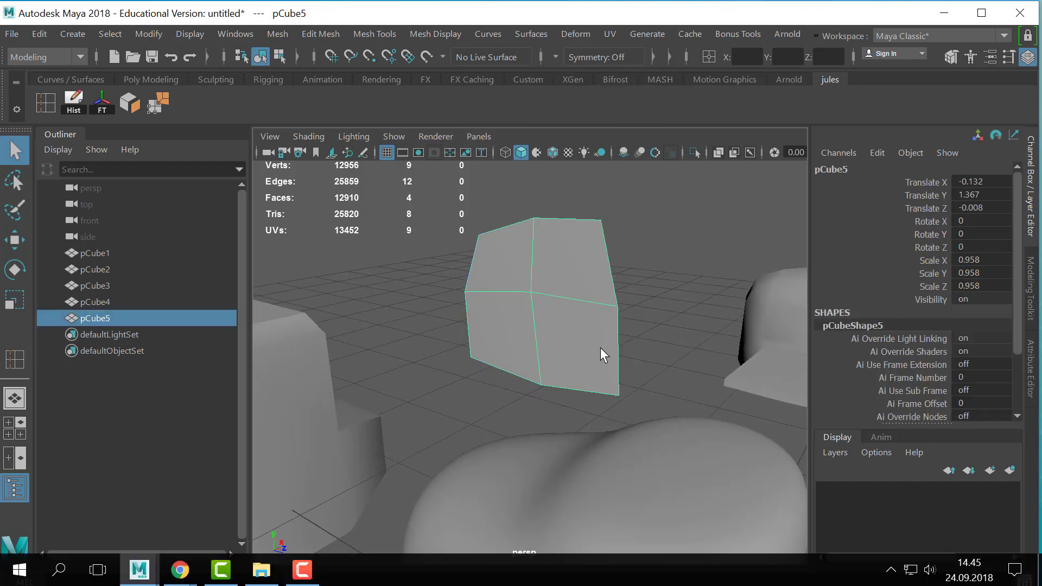
alt+drag(600, 347, 577, 302)
- Extrude the panel's whole border edge loop outward with an Offset of 0.02
right_drag(575, 301, 576, 64)
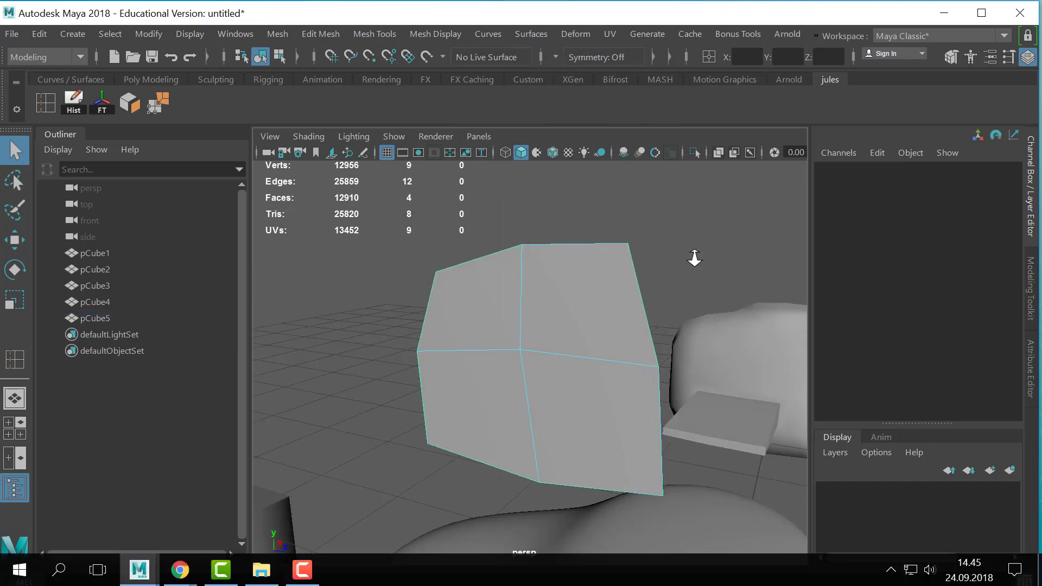
alt+right_drag(694, 258, 586, 279)
double_click(586, 279)
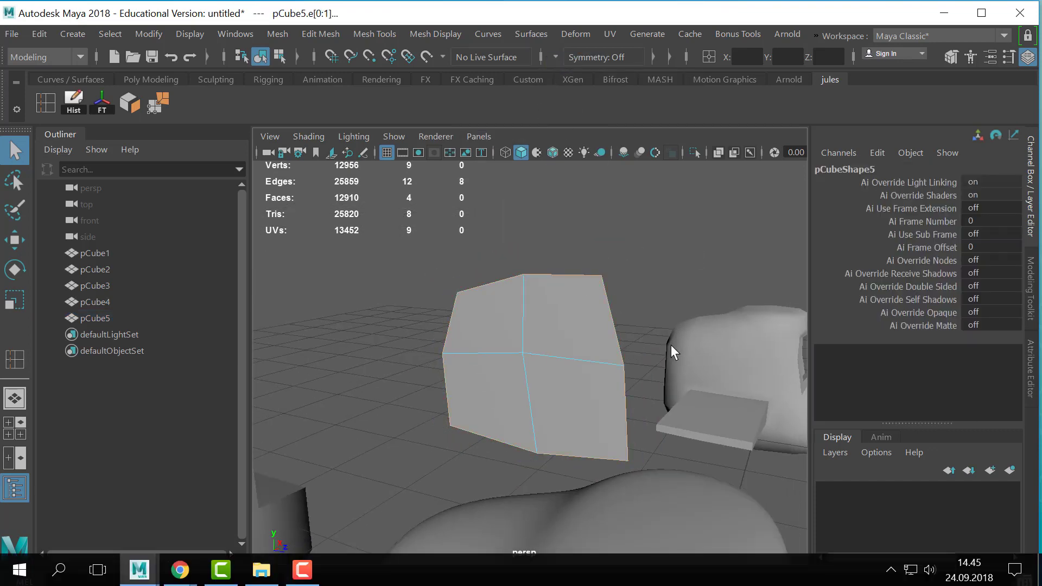
key(ctrl+e)
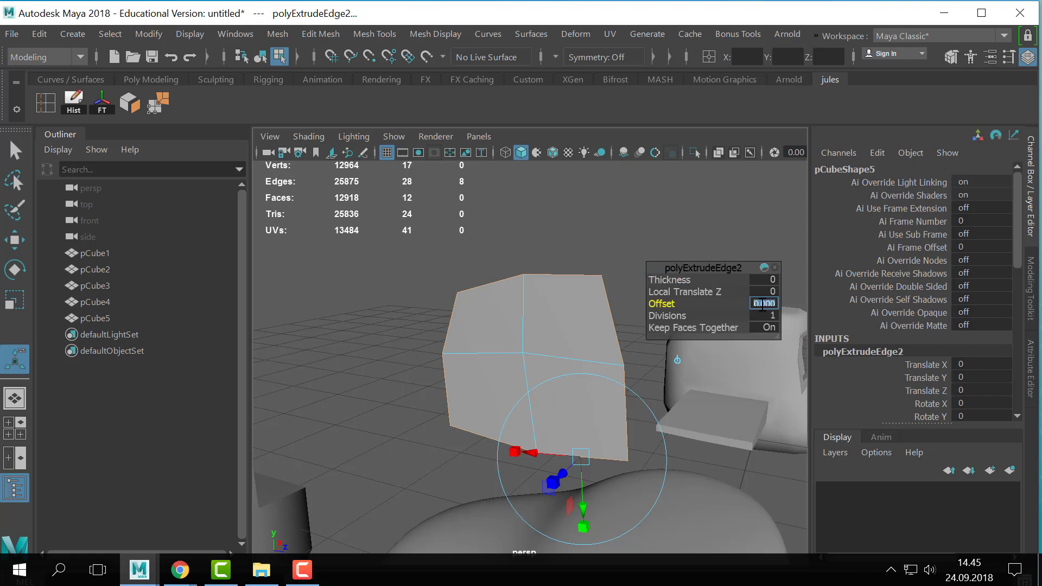
click(762, 305)
text(.02)
key(Return)
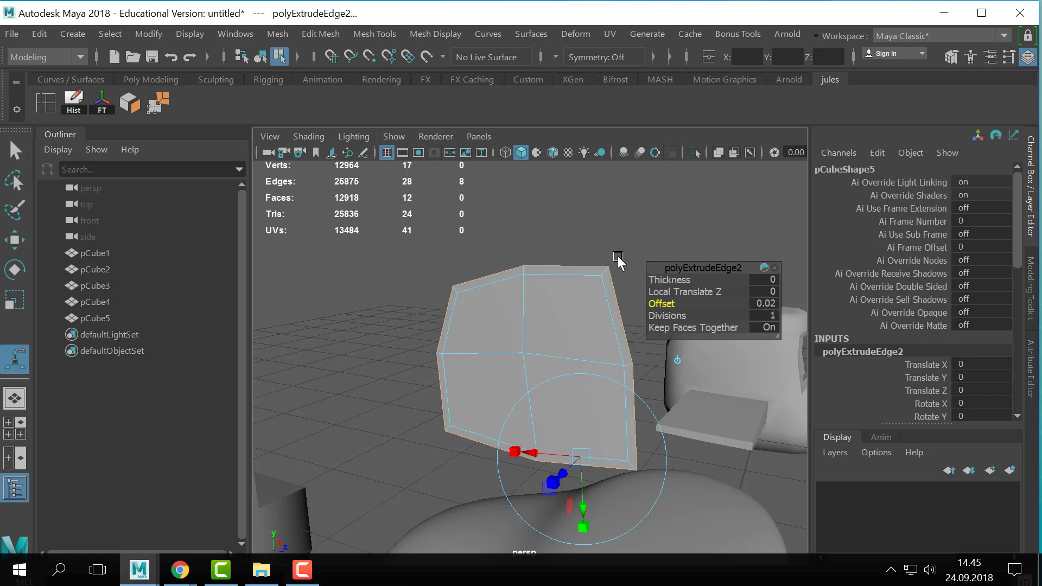
- Extrude the entire bordered panel to give it thickness
key(q)
right_drag(535, 303, 624, 238)
click(624, 237)
click(564, 380)
scroll(564, 380, down, 1)
alt+middle_drag(565, 380, 542, 347)
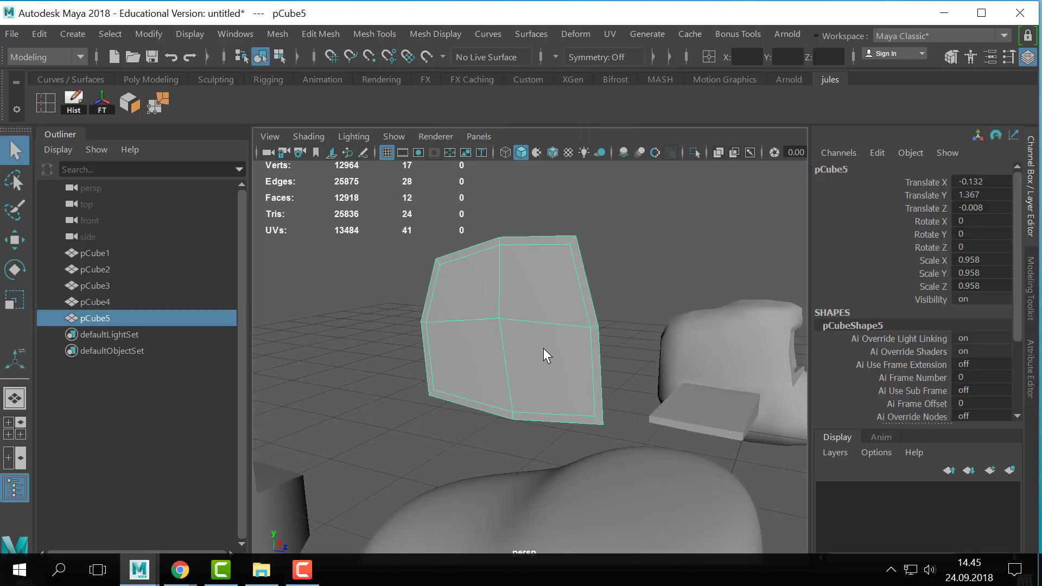
key(ctrl+e)
alt+drag(542, 347, 496, 380)
key(q)
- Preview the thickened panel smoothed from several angles and return it to unsmoothed display
right_drag(537, 275, 618, 59)
key(3)
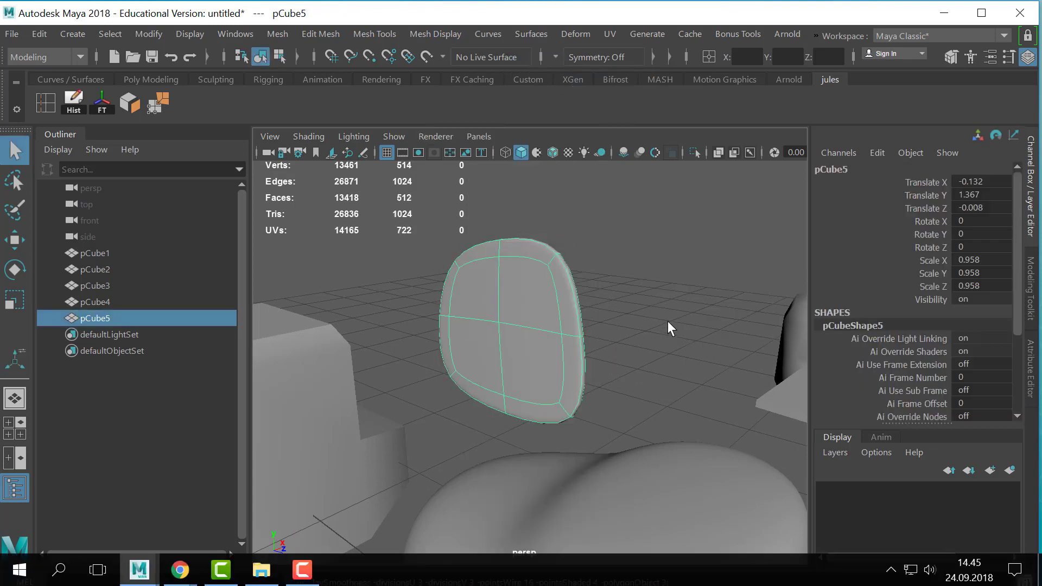
alt+drag(668, 322, 542, 387)
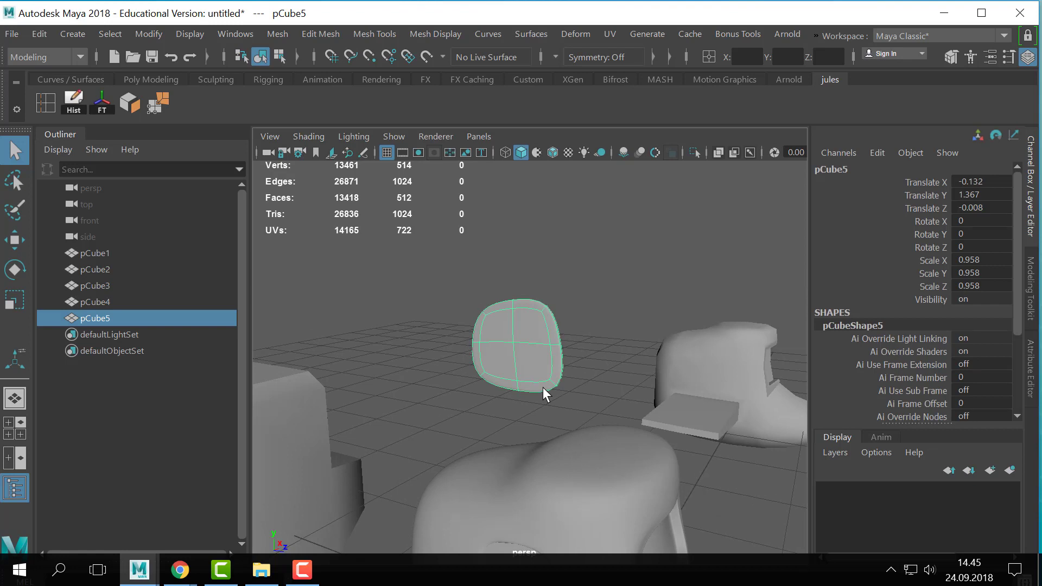
alt+right_drag(543, 386, 767, 350)
key(1)
scroll(571, 339, up, 2)
- Duplicate the thickened panel and raise the copy to a Translate Y of about 2.175
key(ctrl+d)
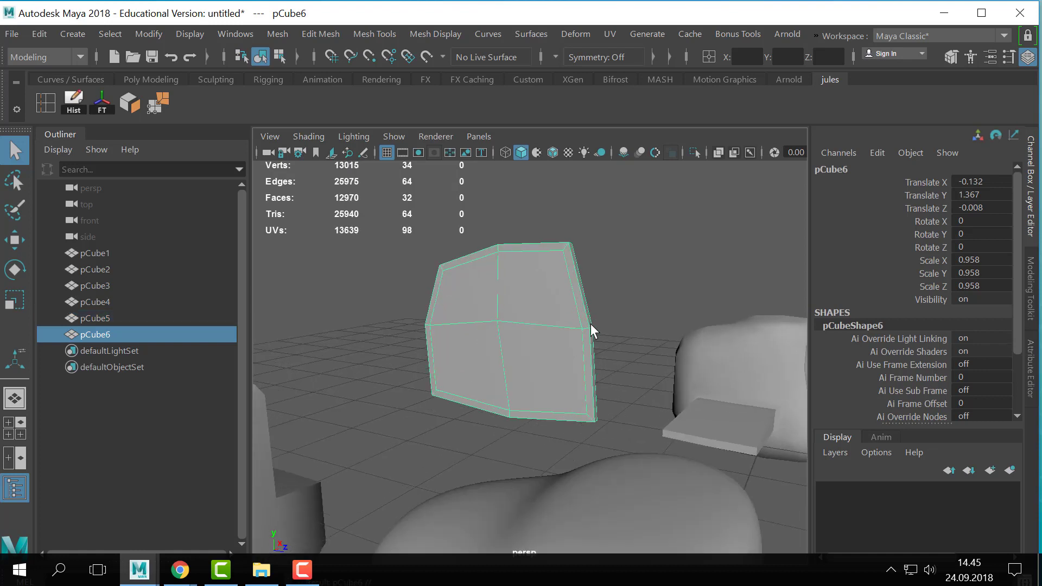
key(w)
drag(508, 277, 537, 144)
scroll(577, 342, down, 3)
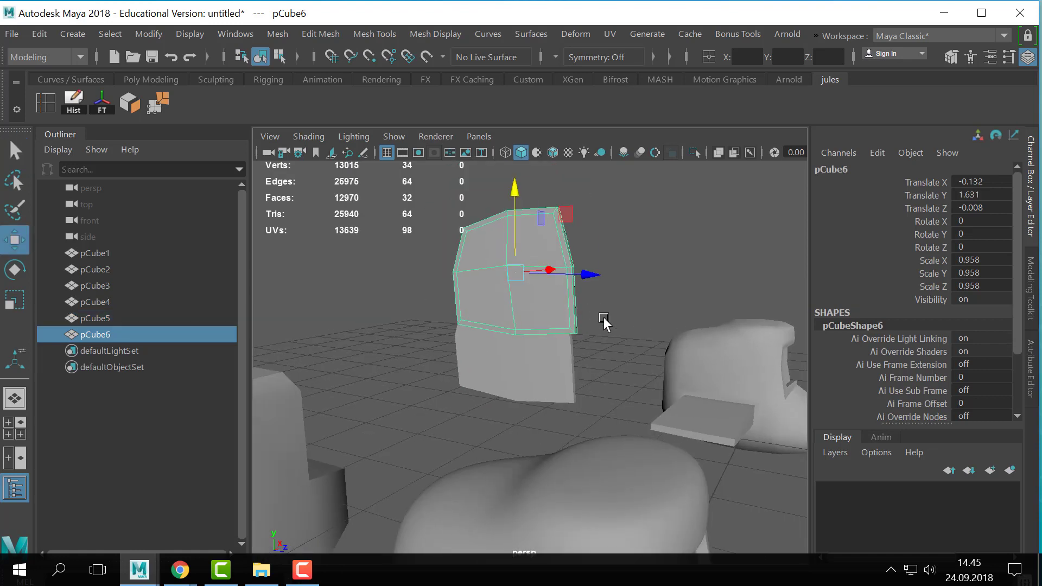
drag(513, 192, 517, 47)
alt+middle_drag(610, 341, 599, 531)
scroll(586, 312, up, 2)
right_drag(583, 309, 596, 159)
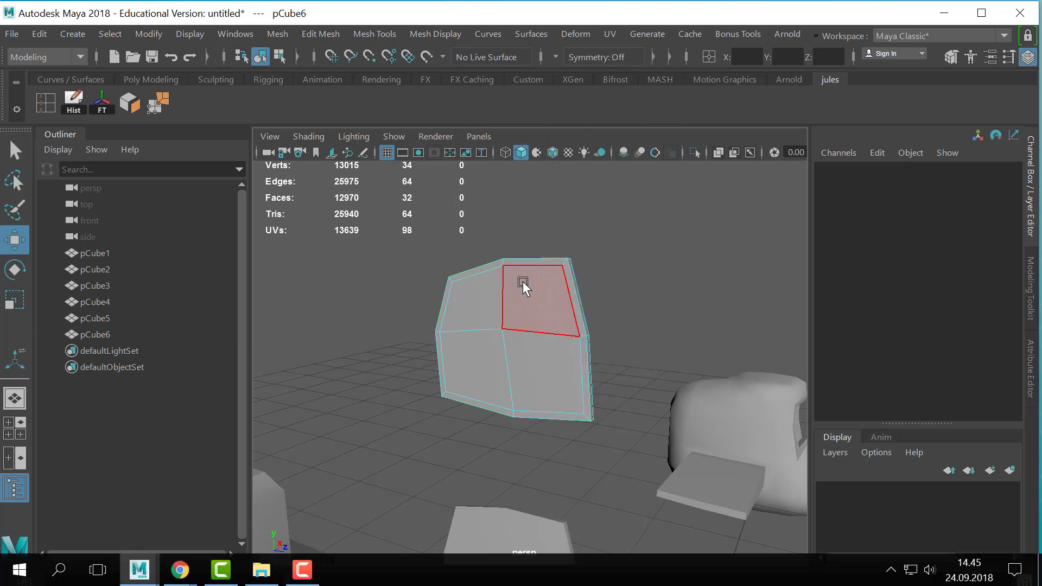
click(485, 299)
shift+click(529, 298)
shift+click(538, 379)
shift+click(504, 373)
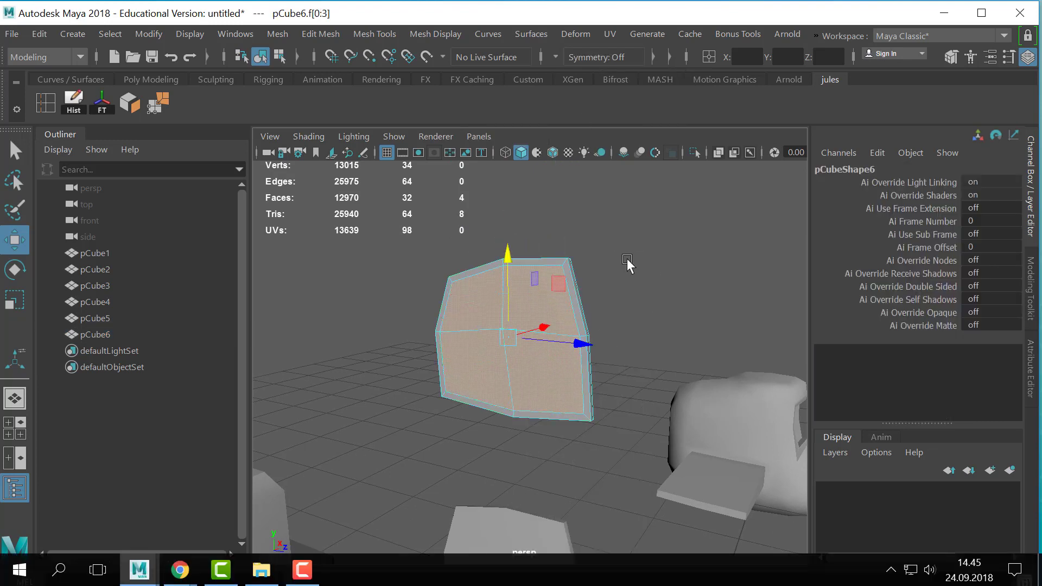
shift+drag(675, 225, 291, 491)
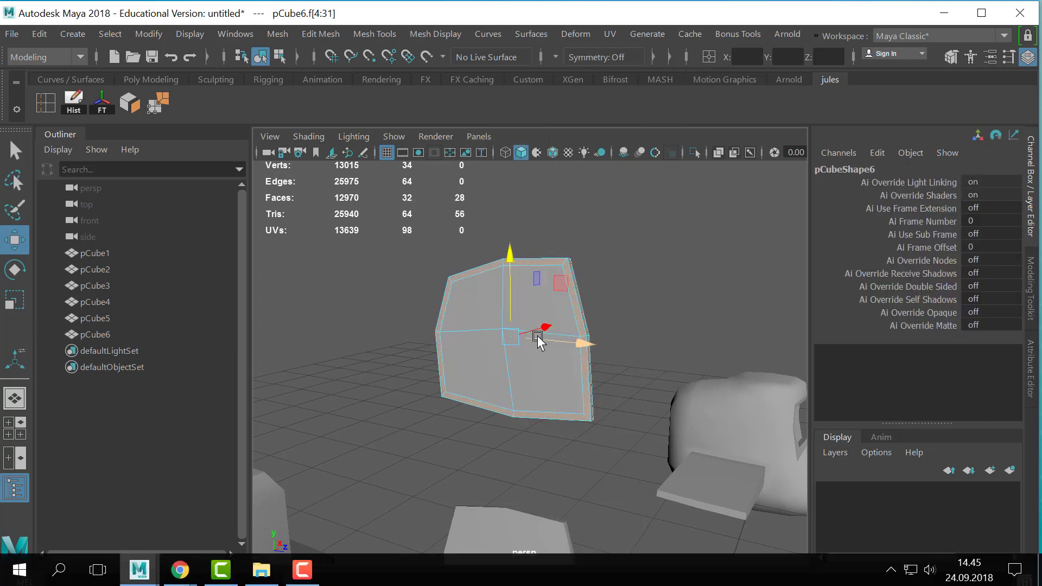
mouse_move(611, 307)
alt+mouse_down()
mouse_move(636, 318)
mouse_move(609, 311)
alt+mouse_up()
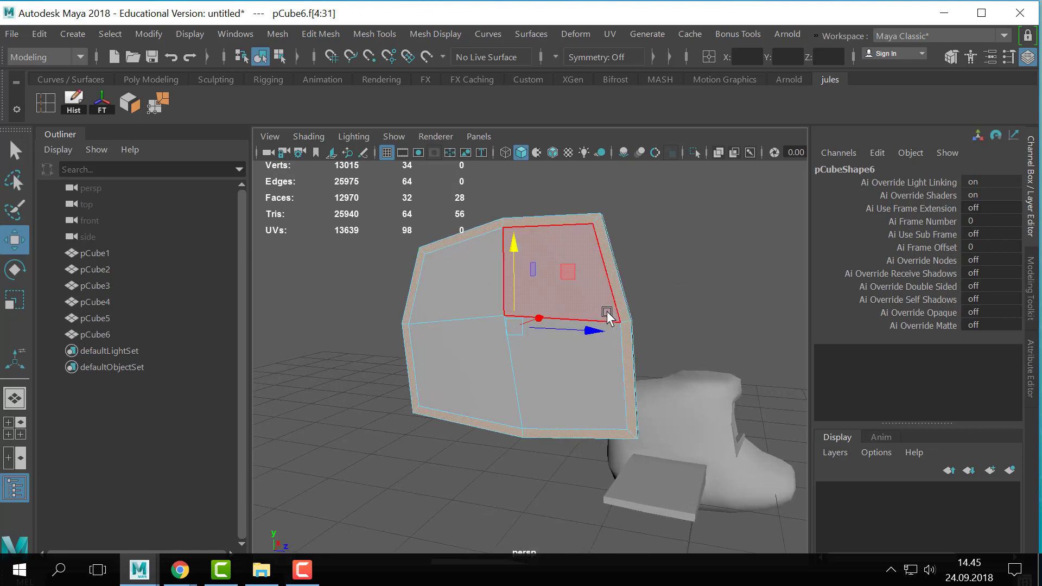
click(729, 216)
- Delete the upper panel copy's back and side faces, keeping only the four central front faces and their surrounding border faces
click(483, 283)
shift+click(548, 290)
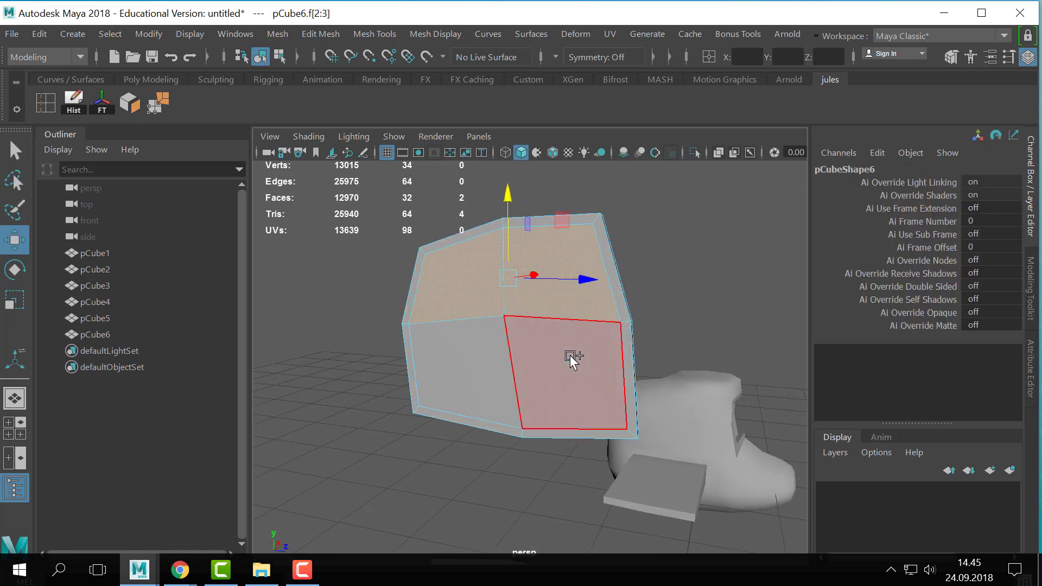
shift+click(570, 357)
shift+click(497, 362)
scroll(667, 313, down, 3)
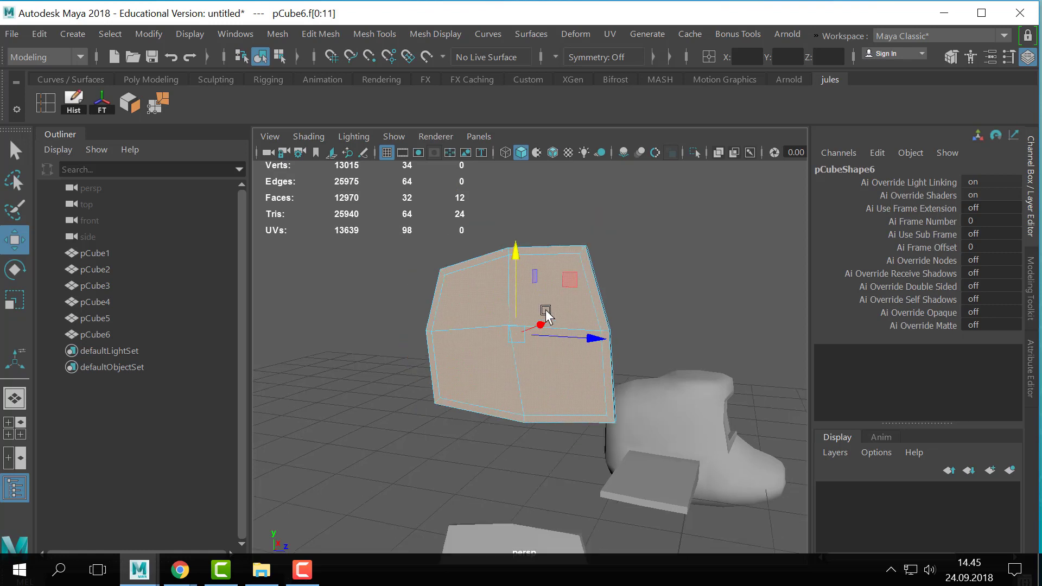
key(Delete)
mouse_move(612, 367)
alt+mouse_down()
mouse_move(533, 377)
mouse_move(604, 359)
alt+mouse_up()
- Apply Smooth with 1 division to the upper single-layer panel
key(q)
right_drag(575, 353, 636, 78)
click(623, 282)
click(556, 308)
scroll(496, 281, up, 1)
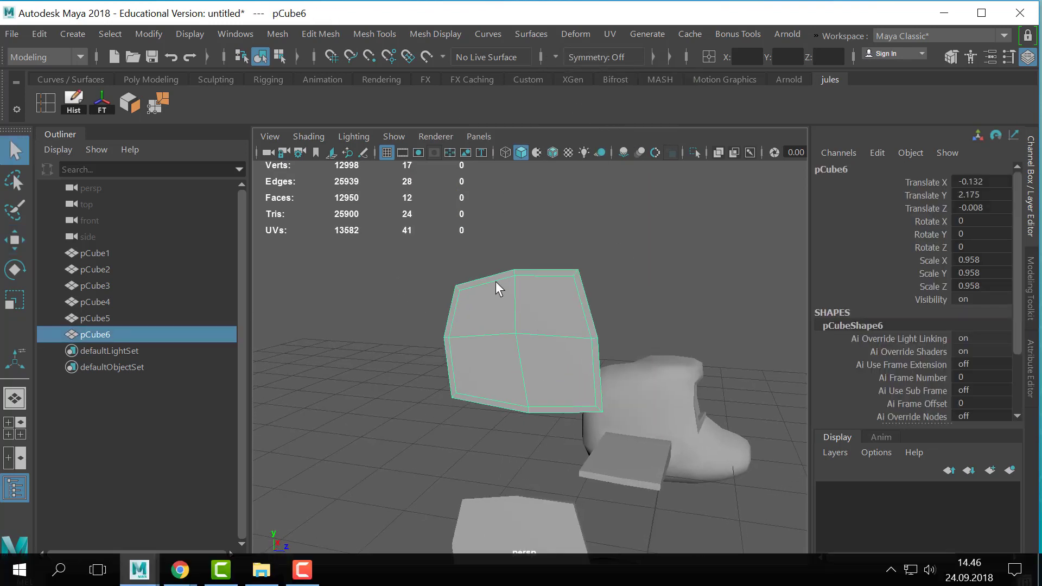
click(285, 34)
click(320, 180)
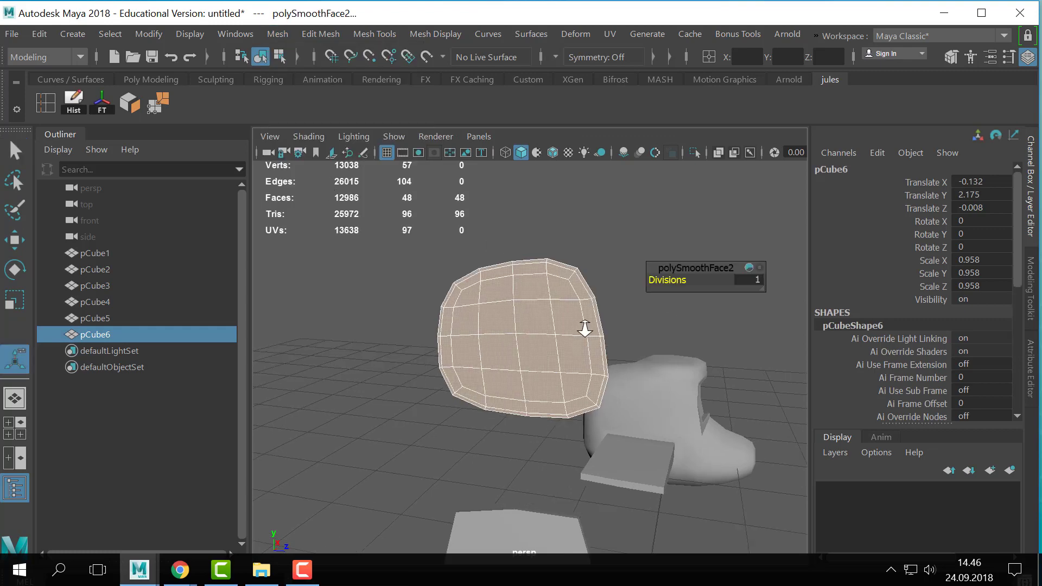
right_drag(581, 323, 625, 81)
click(682, 198)
alt+drag(607, 244, 593, 316)
click(485, 264)
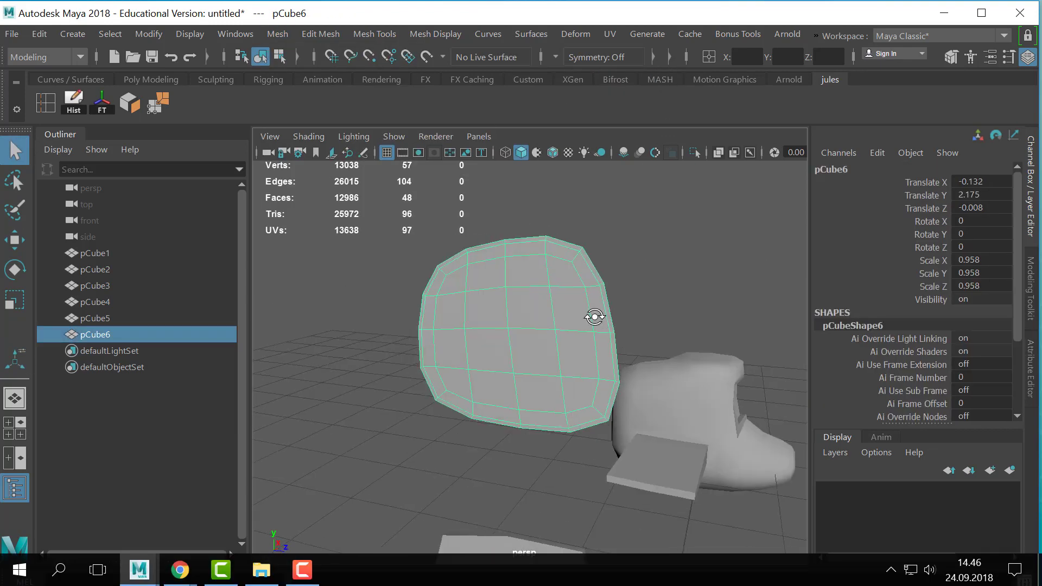
- Move the vertices around the center of the smoothed panel to form a rounder ring
scroll(487, 318, up, 3)
scroll(486, 318, down, 3)
right_drag(524, 292, 449, 100)
click(510, 274)
key(w)
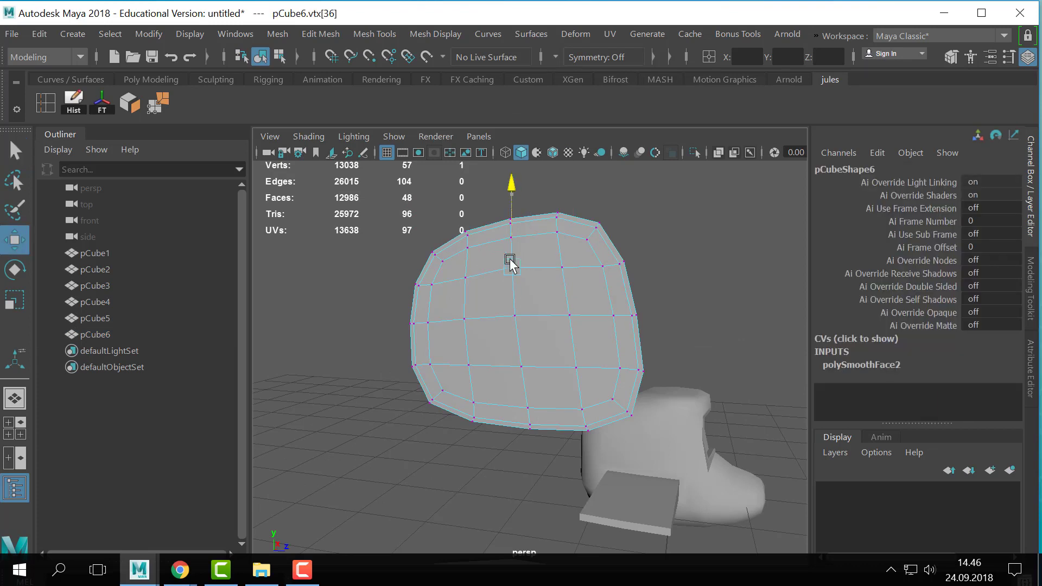
click(470, 319)
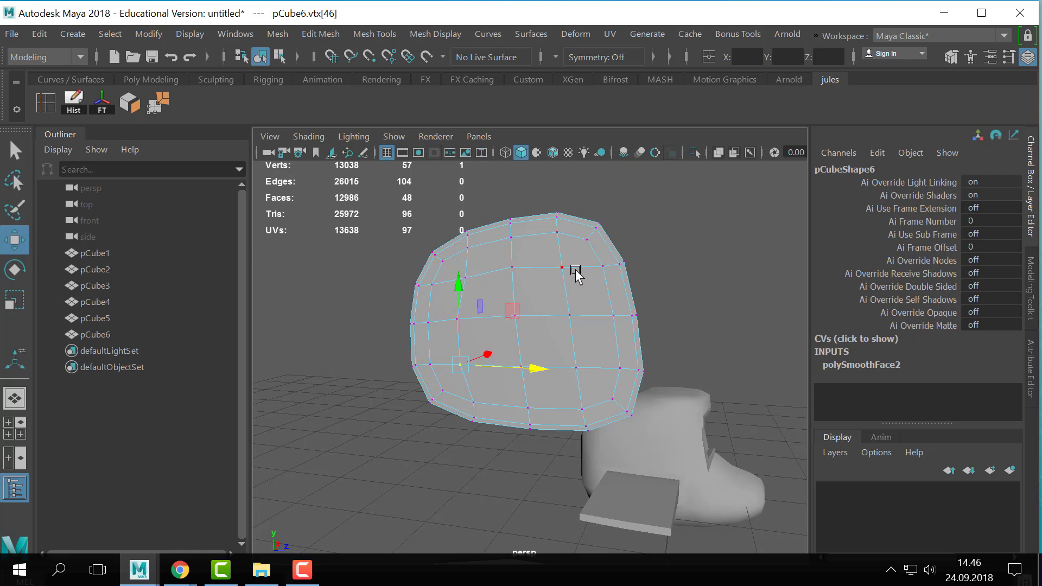
click(571, 314)
click(580, 369)
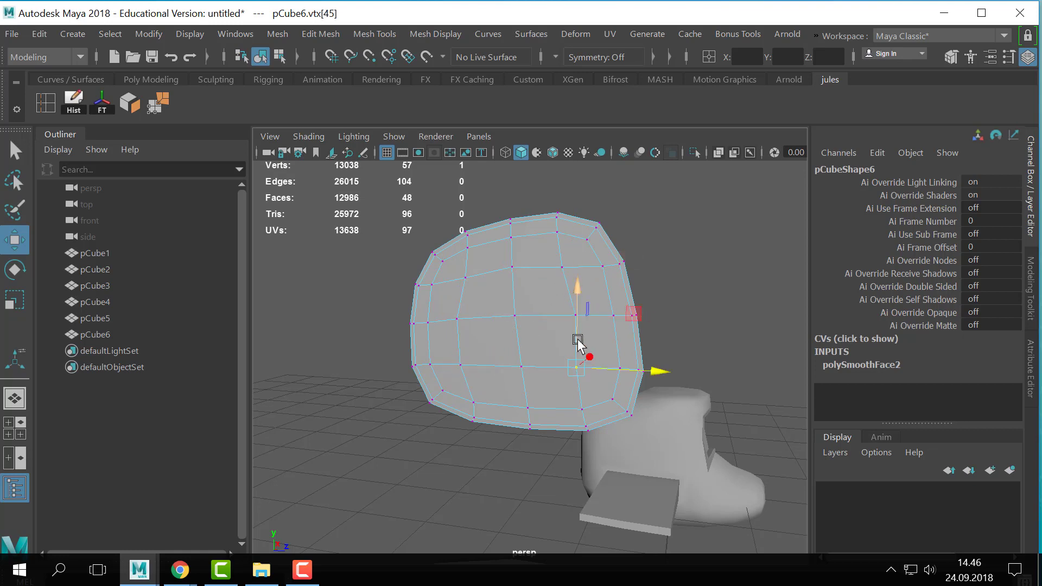
alt+drag(584, 326, 478, 293)
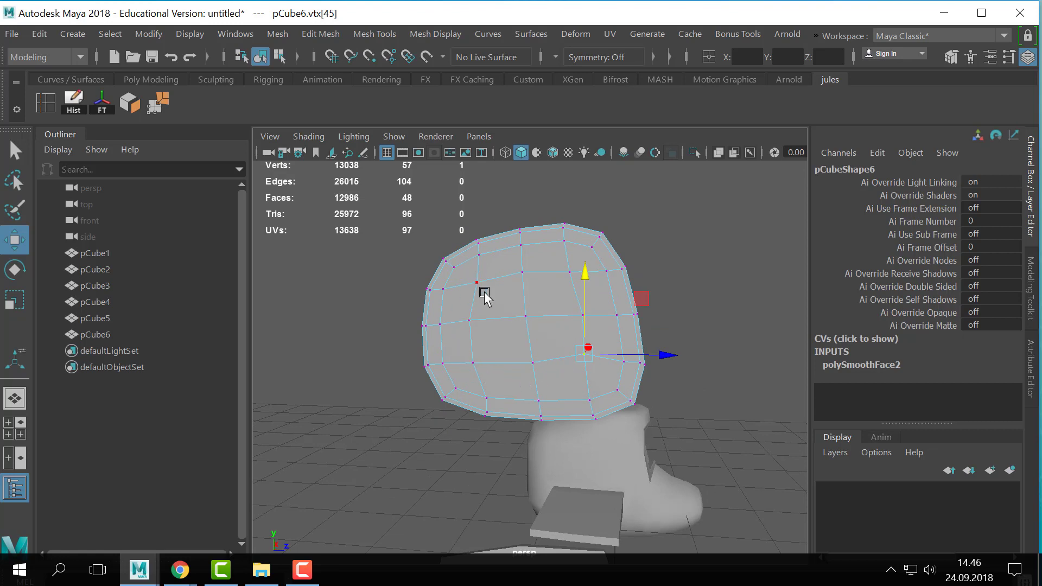
click(479, 322)
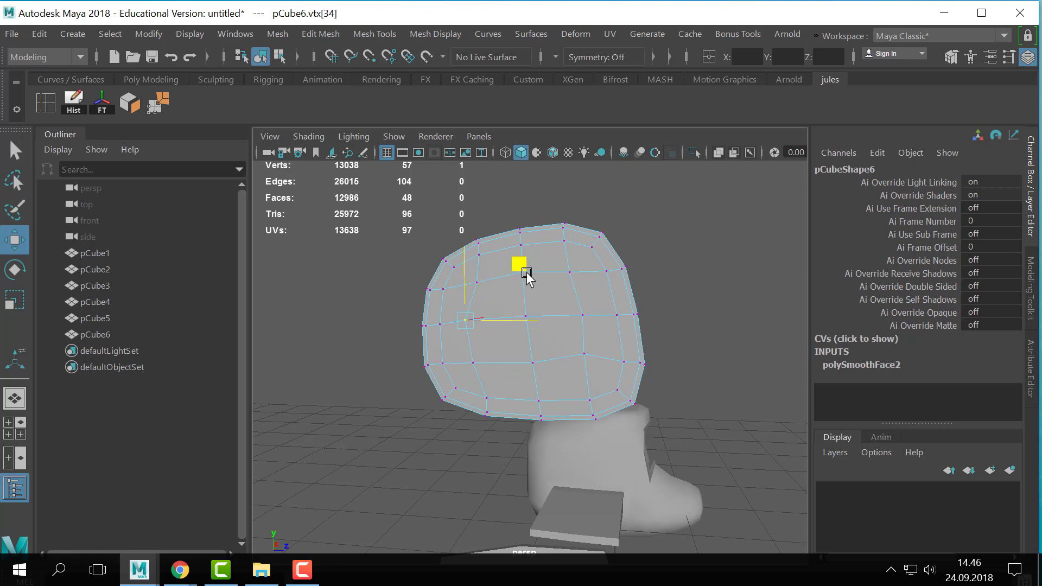
click(568, 272)
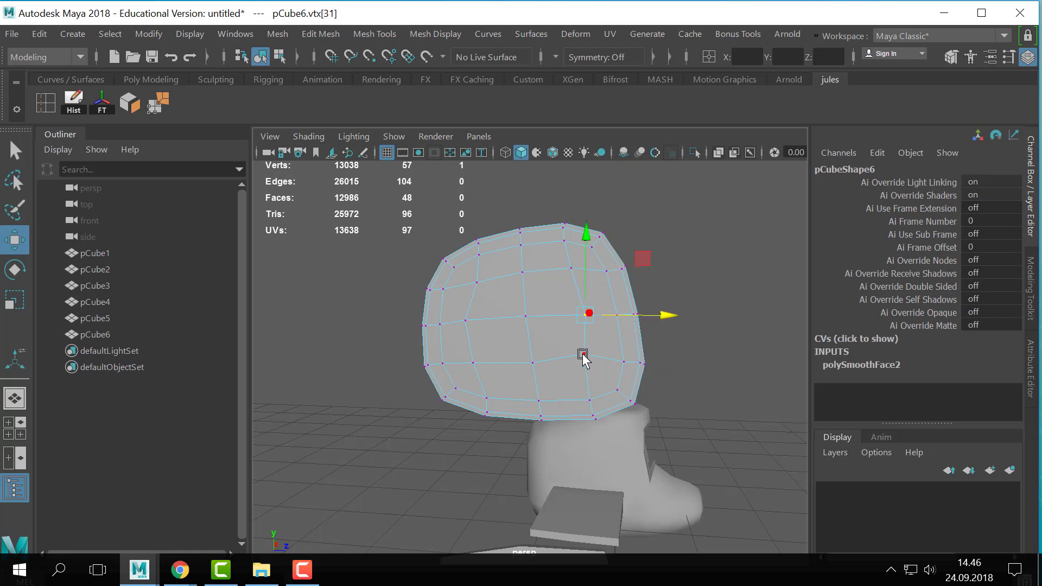
alt+drag(522, 342, 547, 339)
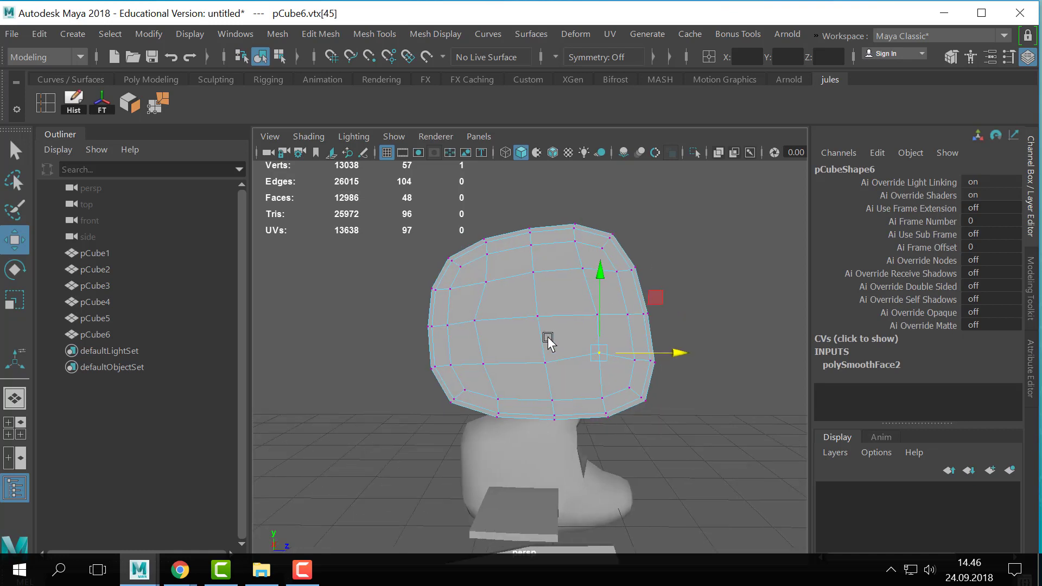
- Delete the four central faces of the smoothed upper panel to open a hole in it
right_drag(546, 339, 559, 156)
click(522, 302)
shift+click(558, 294)
shift+click(563, 339)
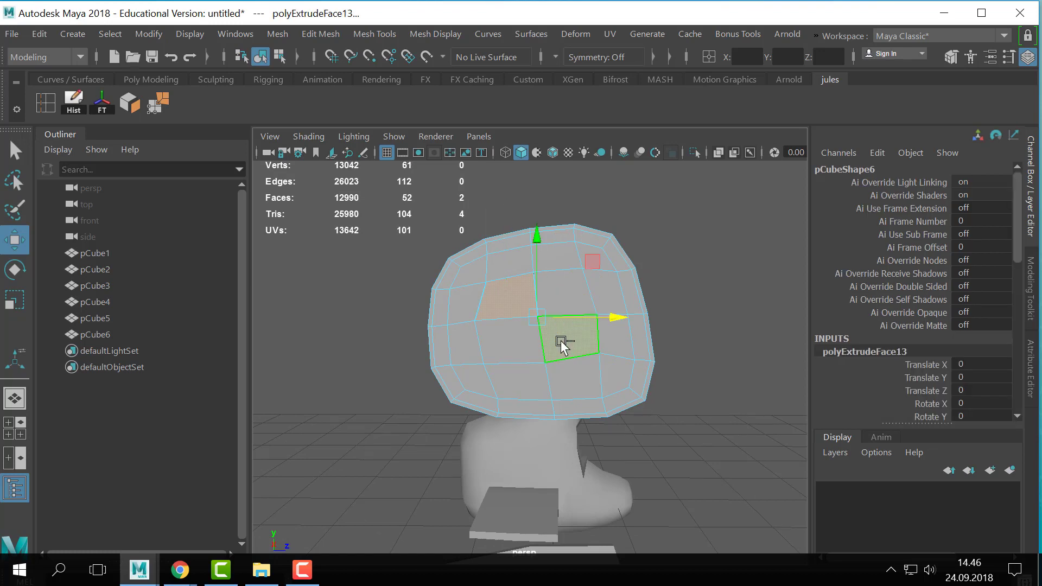
shift+click(571, 291)
shift+click(567, 332)
shift+click(510, 342)
shift+click(574, 337)
alt+drag(578, 341, 630, 333)
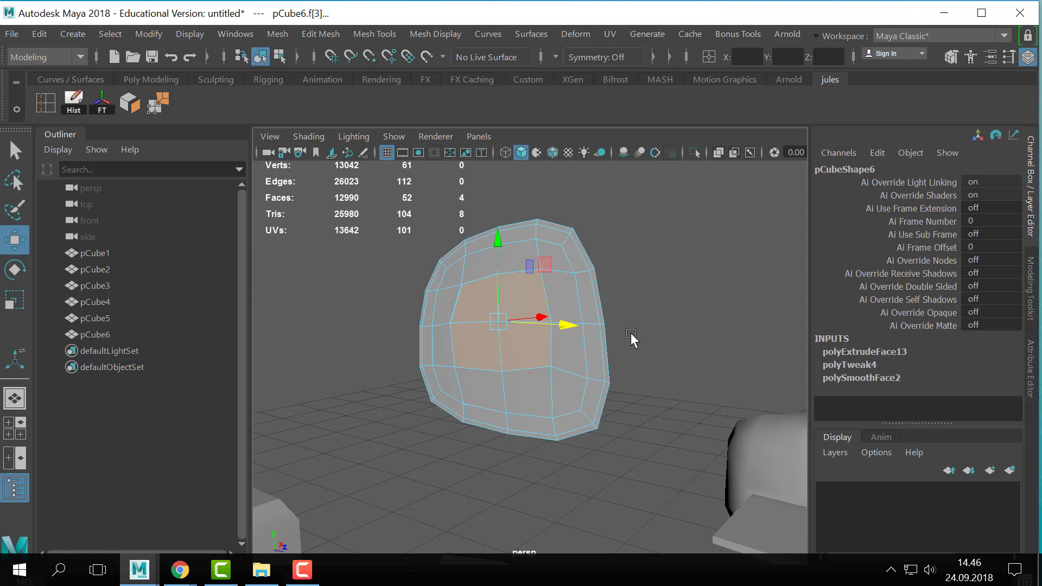
key(Delete)
- Delete the two stray faces left in the hole of the upper panel
alt+drag(548, 333, 605, 326)
key(q)
right_drag(598, 259, 685, 88)
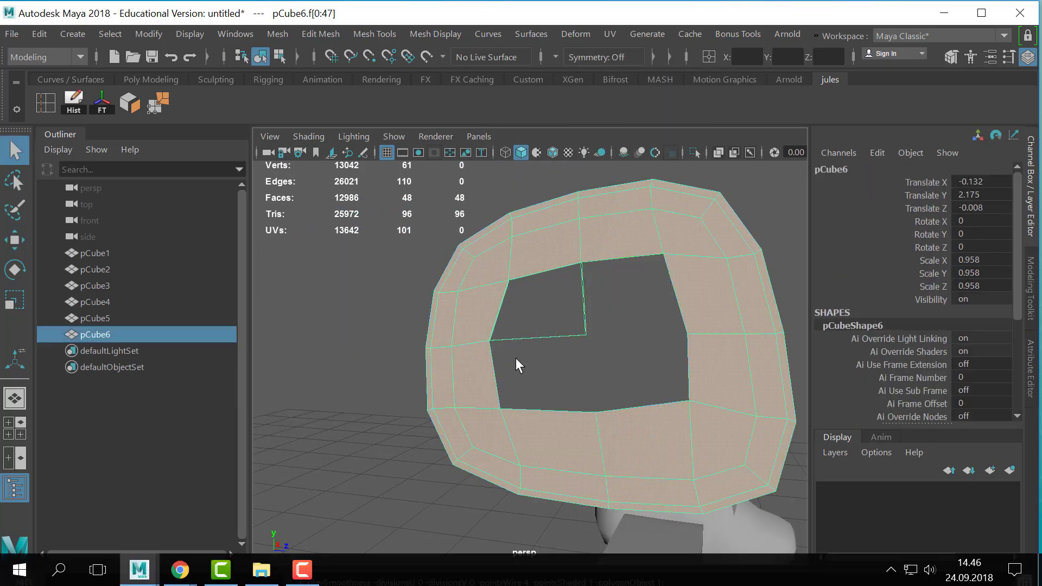
click(515, 357)
click(435, 318)
alt+drag(539, 315, 619, 235)
right_drag(618, 233, 615, 234)
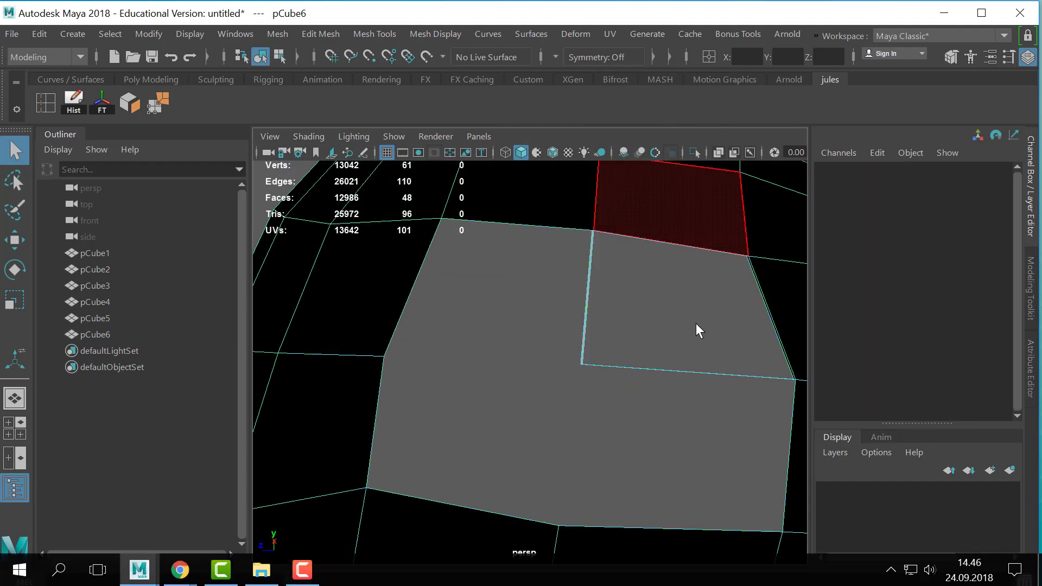
alt+drag(696, 323, 502, 411)
key(Delete)
scroll(610, 359, down, 5)
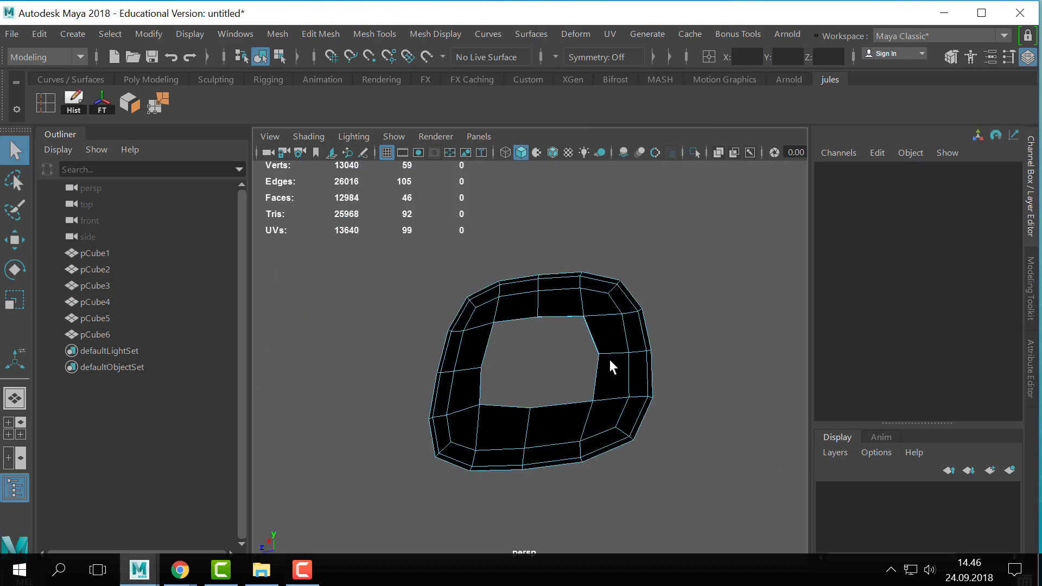
- Delete the leftover sliver face along the upper edge of the hole
alt+drag(610, 360, 442, 374)
scroll(482, 373, up, 8)
alt+drag(553, 366, 733, 477)
scroll(484, 323, up, 4)
scroll(486, 325, down, 9)
scroll(733, 477, up, 8)
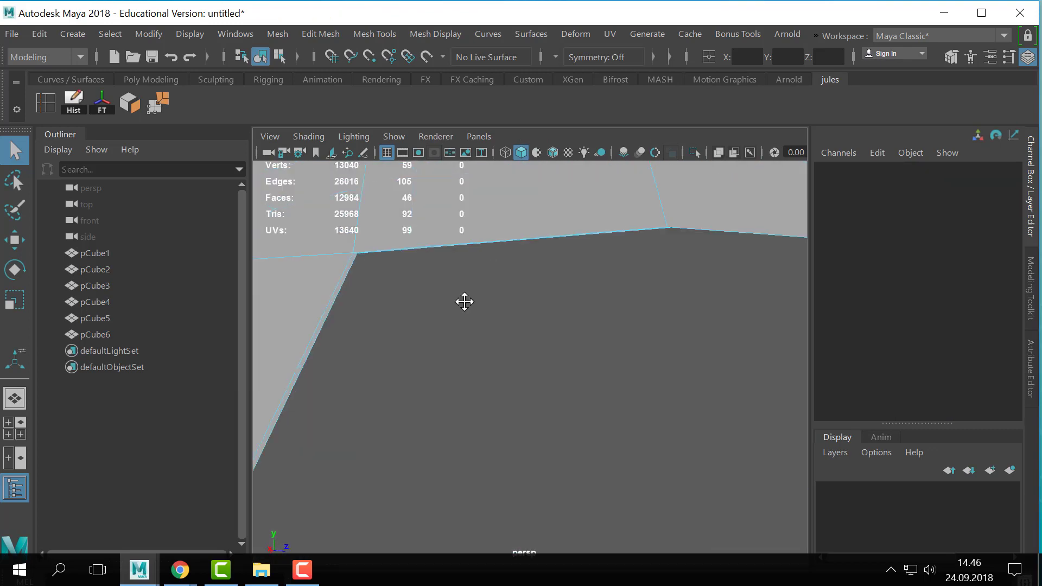
scroll(472, 320, down, 5)
click(518, 351)
key(Delete)
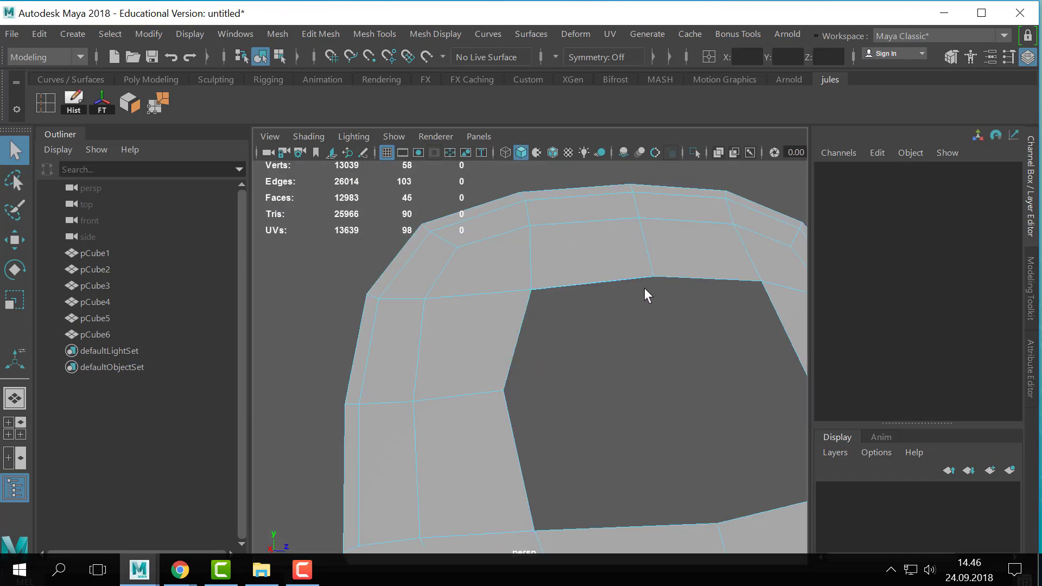
- Return to object mode and examine the opened ring from several angles
alt+right_drag(644, 289, 546, 374)
alt+drag(546, 374, 641, 310)
alt+right_drag(640, 310, 491, 377)
alt+drag(491, 377, 542, 347)
alt+middle_drag(542, 347, 621, 282)
right_drag(569, 234, 624, 204)
alt+drag(613, 290, 595, 281)
click(597, 282)
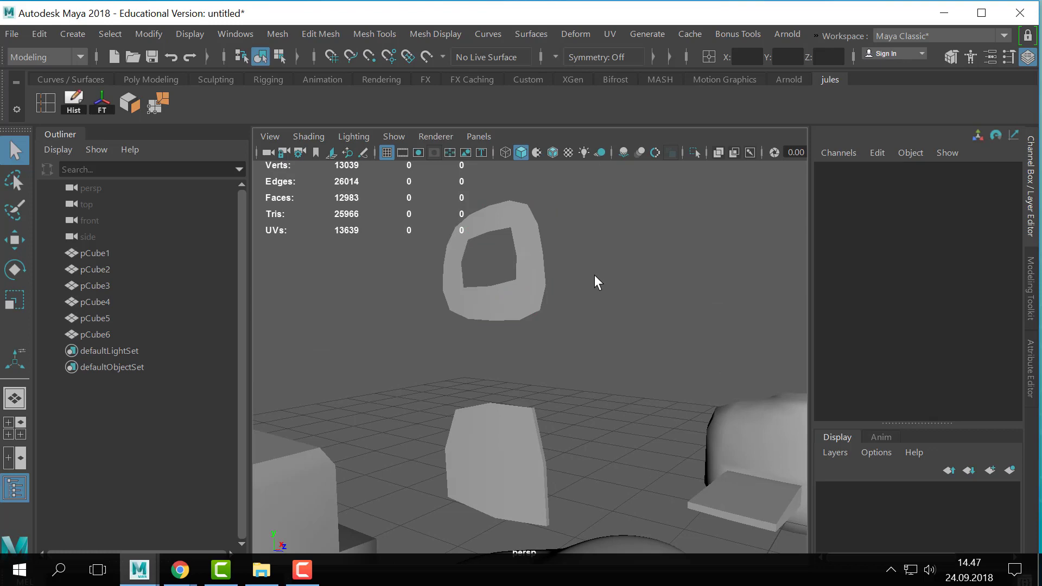
- Extrude the whole single-layer ring to give it thickness
click(491, 306)
alt+middle_drag(423, 288, 442, 347)
alt+right_drag(443, 348, 532, 334)
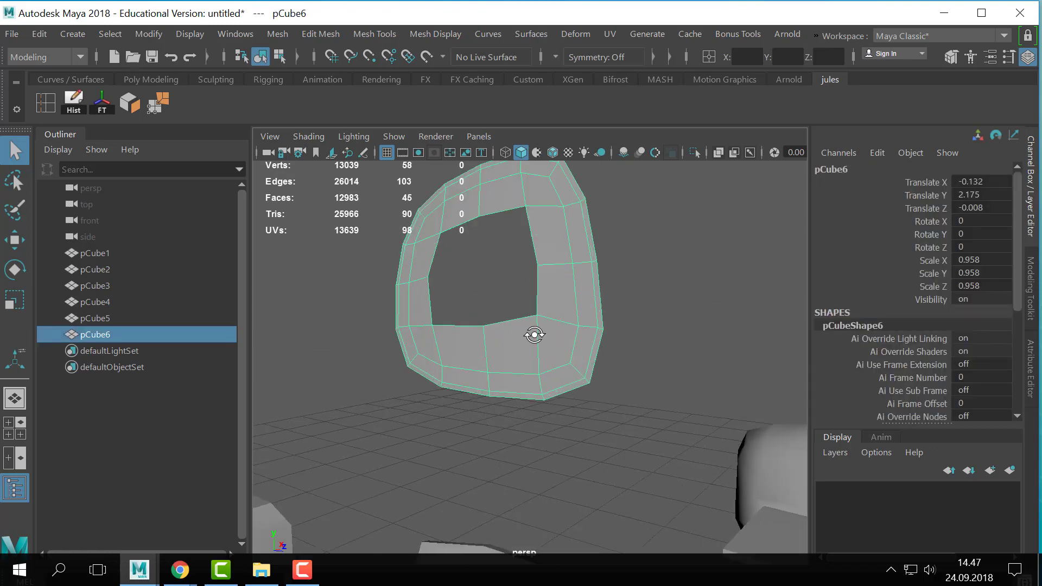
alt+drag(532, 334, 370, 390)
key(ctrl+e)
key(q)
right_drag(460, 317, 562, 204)
click(605, 233)
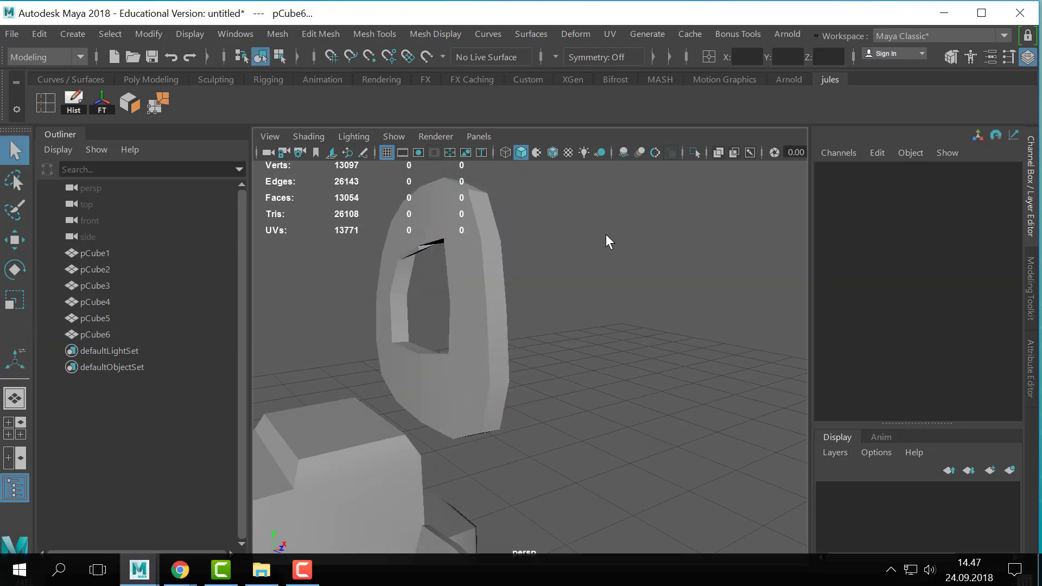
- Check the thickened ring in smooth preview and unsmoothed, examining the upper inner edge of its hole
click(479, 314)
key(3)
click(610, 316)
alt+drag(610, 315, 587, 330)
click(507, 301)
key(1)
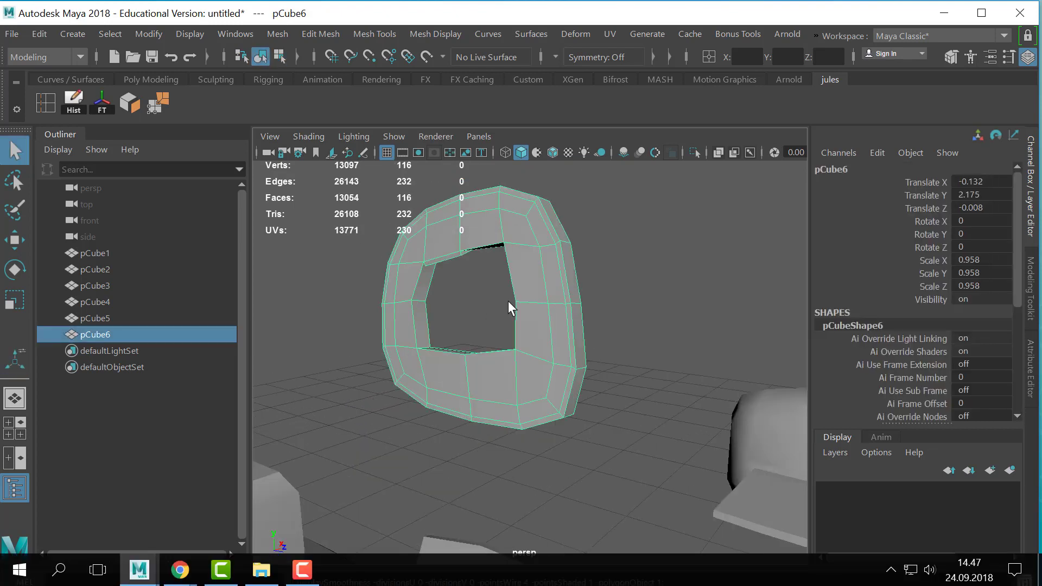
alt+right_drag(508, 301, 600, 306)
alt+middle_drag(600, 306, 598, 373)
alt+drag(580, 369, 544, 297)
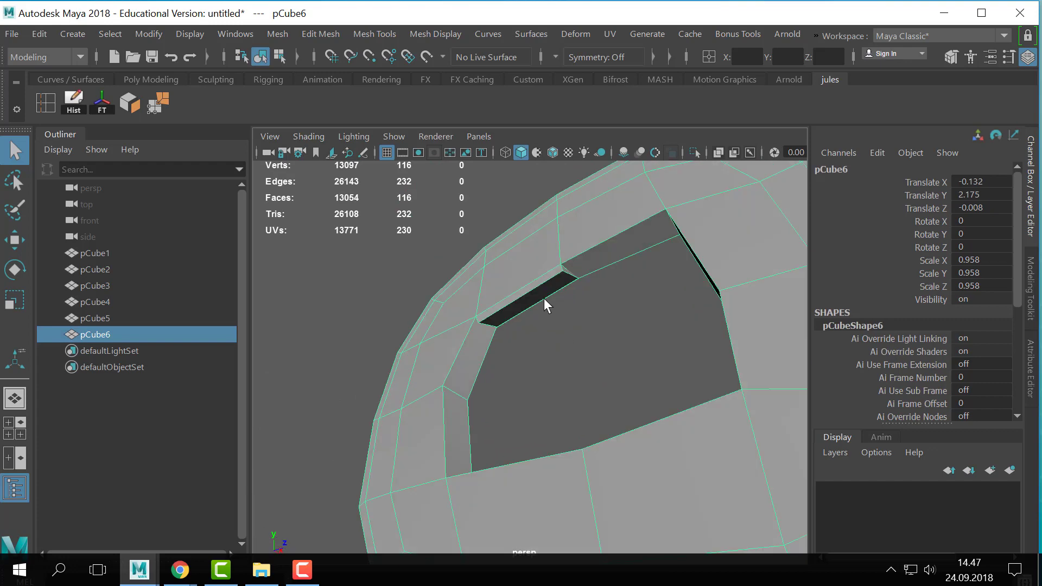
- Turn off smooth preview for all objects and switch the ring to face selection
key(ctrl+shift+a)
key(1)
right_drag(545, 277, 538, 159)
alt+right_drag(551, 297, 444, 214)
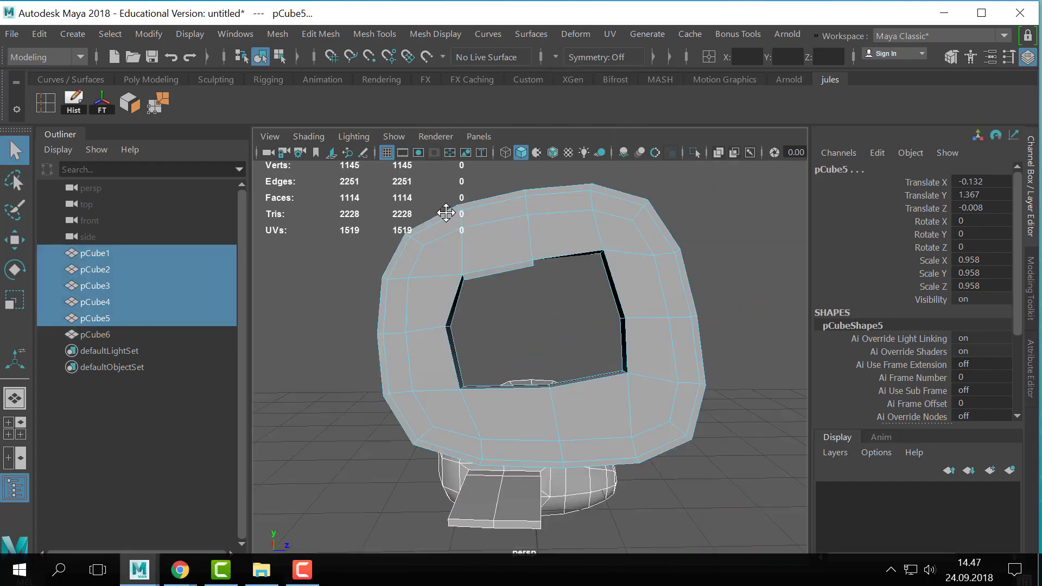
- Delete the faulty overlapping faces along the upper inner wall of the ring's hole
alt+drag(445, 214, 428, 258)
scroll(458, 272, up, 3)
click(460, 273)
key(Delete)
key(Delete)
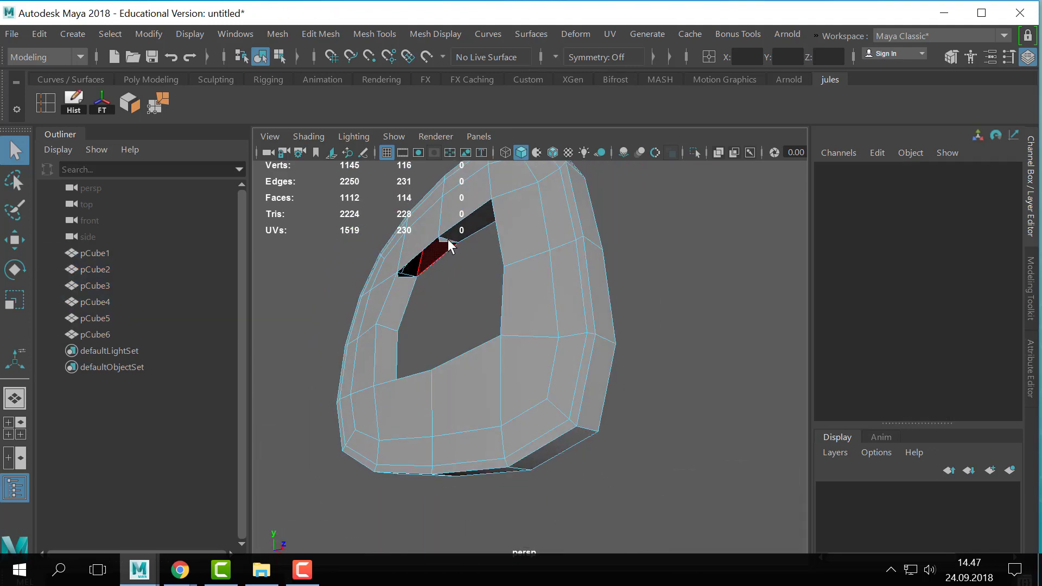
click(446, 238)
key(Delete)
click(447, 237)
key(Delete)
click(407, 293)
key(Delete)
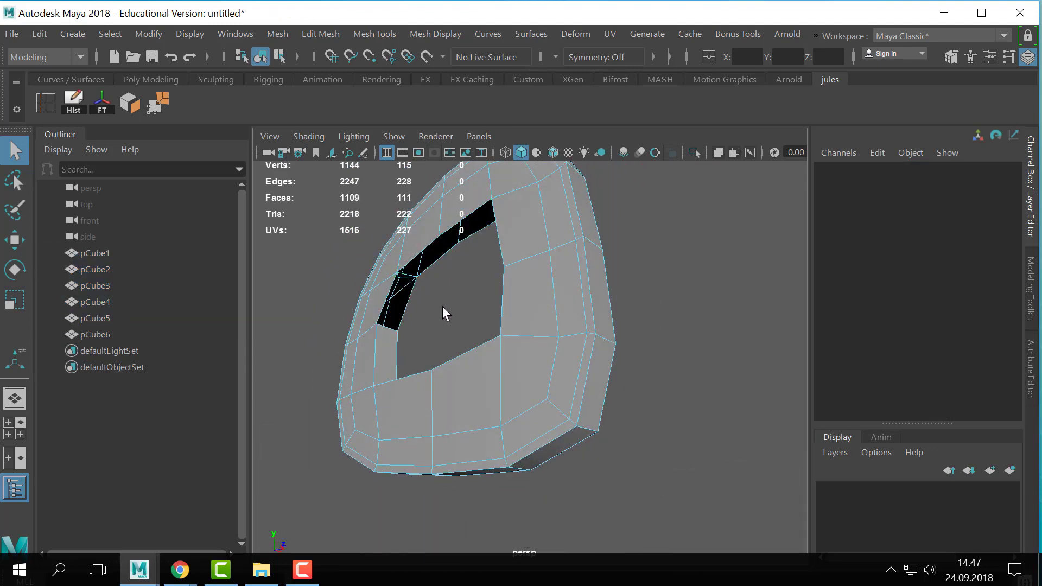
click(410, 279)
key(Delete)
scroll(429, 304, down, 5)
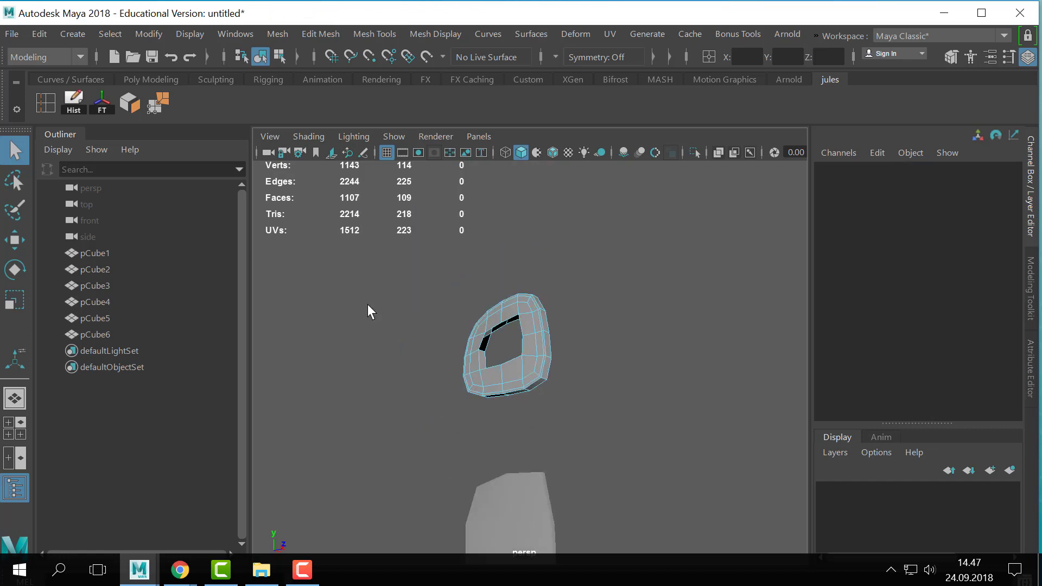
- Delete the ring's second layer and remaining wall faces, keeping only a single layer of faces
alt+drag(368, 310, 304, 320)
key(space)
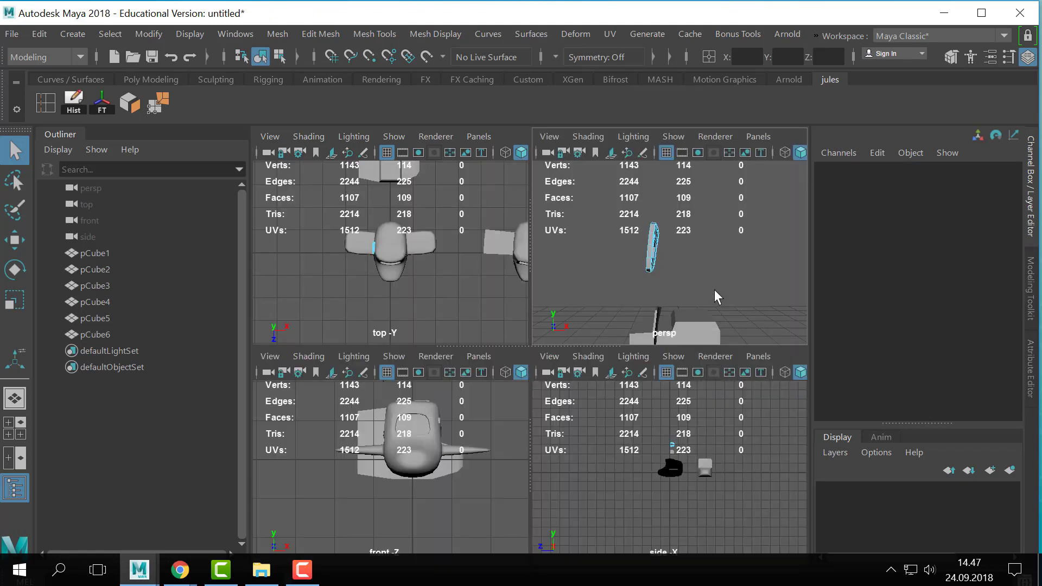
key(space)
alt+drag(494, 320, 504, 325)
drag(541, 289, 495, 416)
key(Delete)
key(Delete)
drag(511, 369, 640, 429)
key(Delete)
- Extrude the cleaned single-layer ring to give it thickness
key(F8)
alt+drag(761, 295, 437, 400)
key(ctrl+e)
key(q)
key(F8)
- Check the ring in smooth preview and return it to the unsmoothed display
key(3)
click(683, 302)
alt+drag(594, 321, 681, 332)
click(604, 374)
alt+drag(603, 374, 460, 320)
key(1)
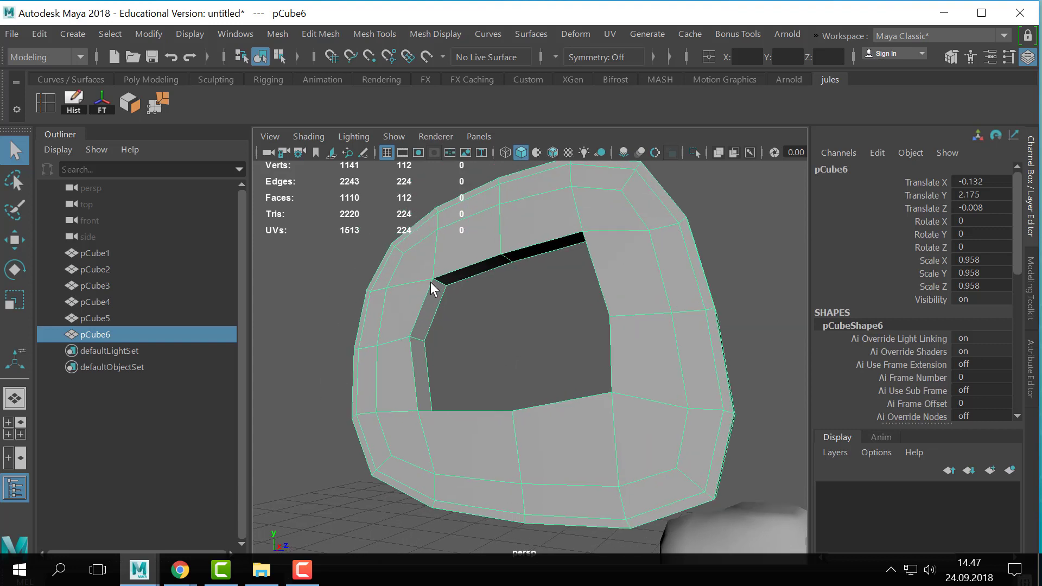
- Select the loop of eight faces on the hole's inner wall and extrude it
right_drag(430, 282, 429, 157)
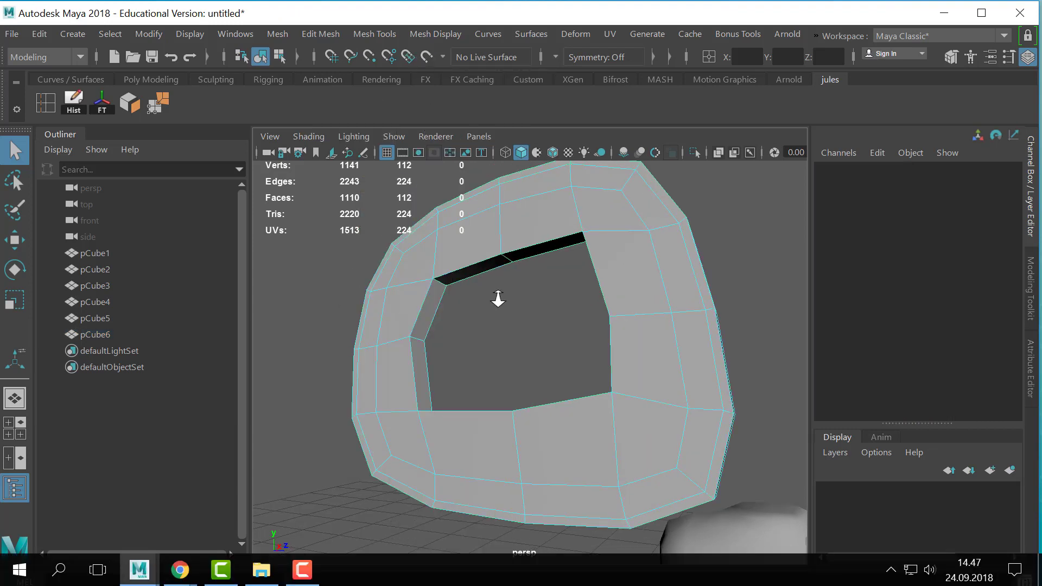
alt+right_drag(497, 298, 454, 322)
alt+middle_drag(442, 337, 474, 343)
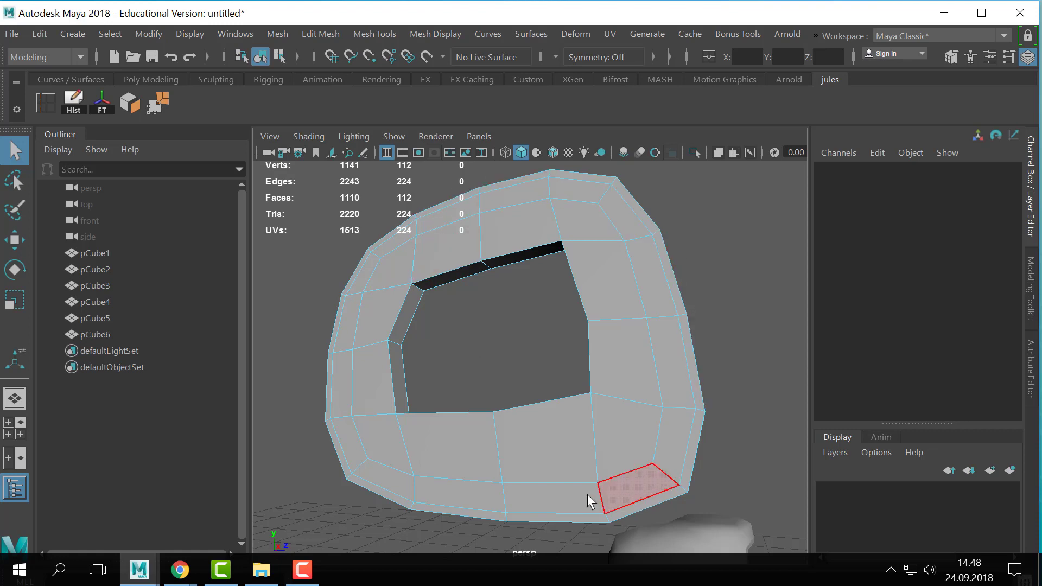
click(412, 312)
alt+drag(424, 332, 401, 347)
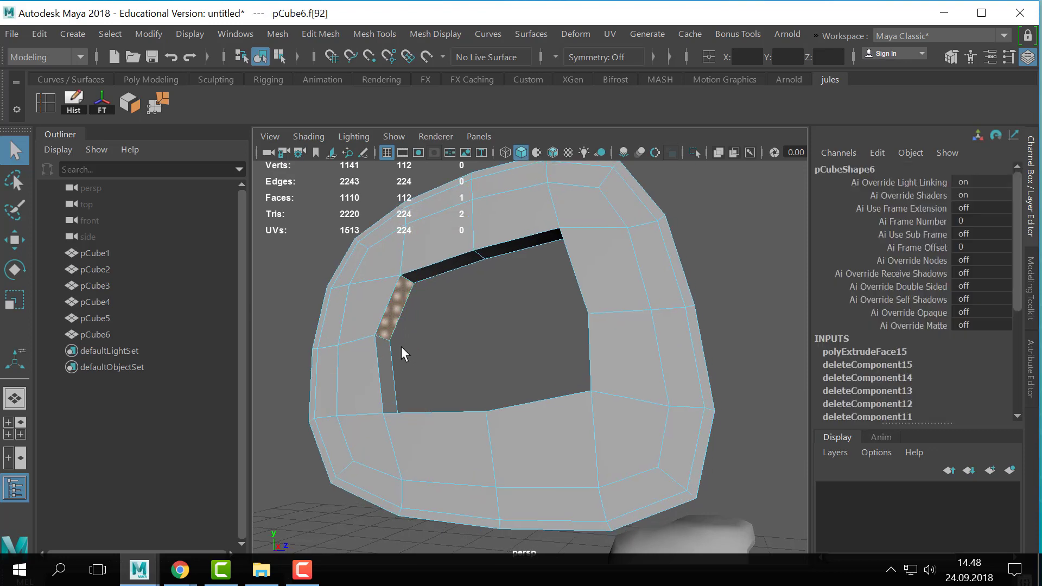
shift+double_click(422, 268)
alt+drag(423, 268, 491, 360)
key(ctrl+e)
key(ctrl+z)
drag(669, 301, 675, 281)
key(ctrl+z)
key(ctrl+z)
key(ctrl+z)
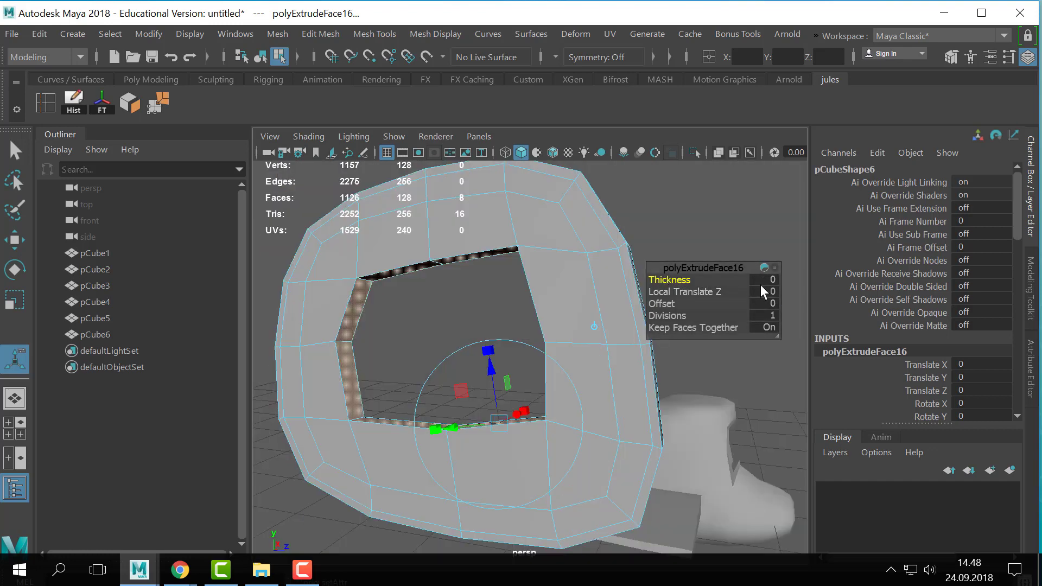
- Set the inner wall extrusion's Thickness to 0.01 and return to object mode
click(766, 281)
text(.01)
key(Return)
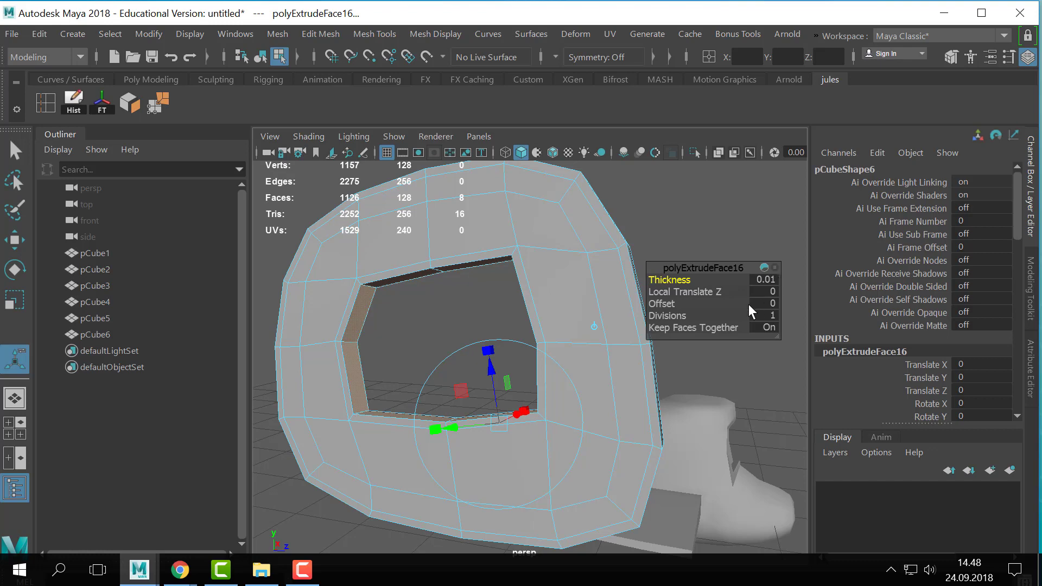
scroll(488, 276, down, 3)
right_drag(487, 277, 578, 71)
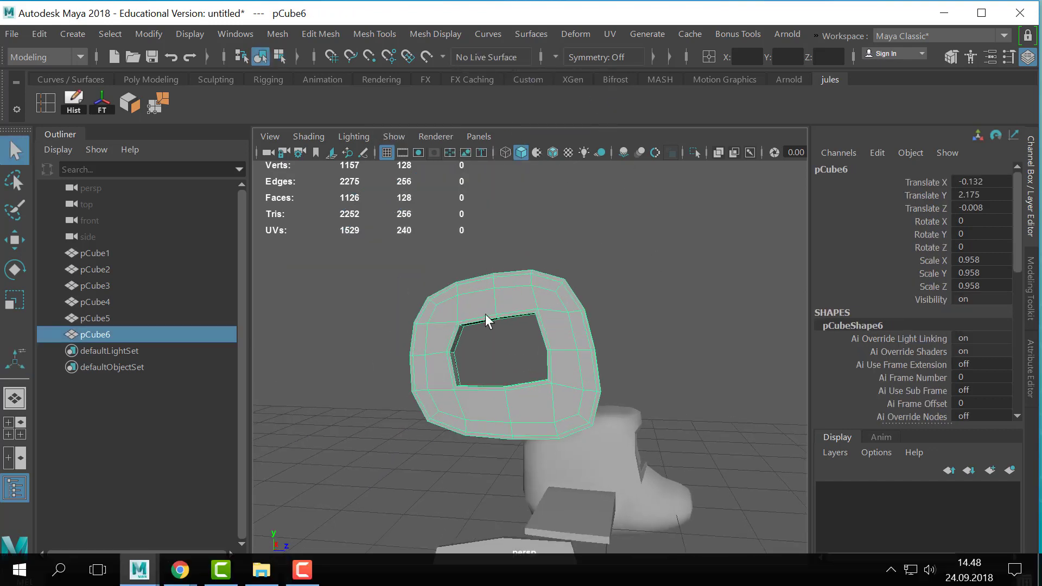
- Insert two edge loops around the hole's inner wall, close to its front and back edges
scroll(516, 373, up, 2)
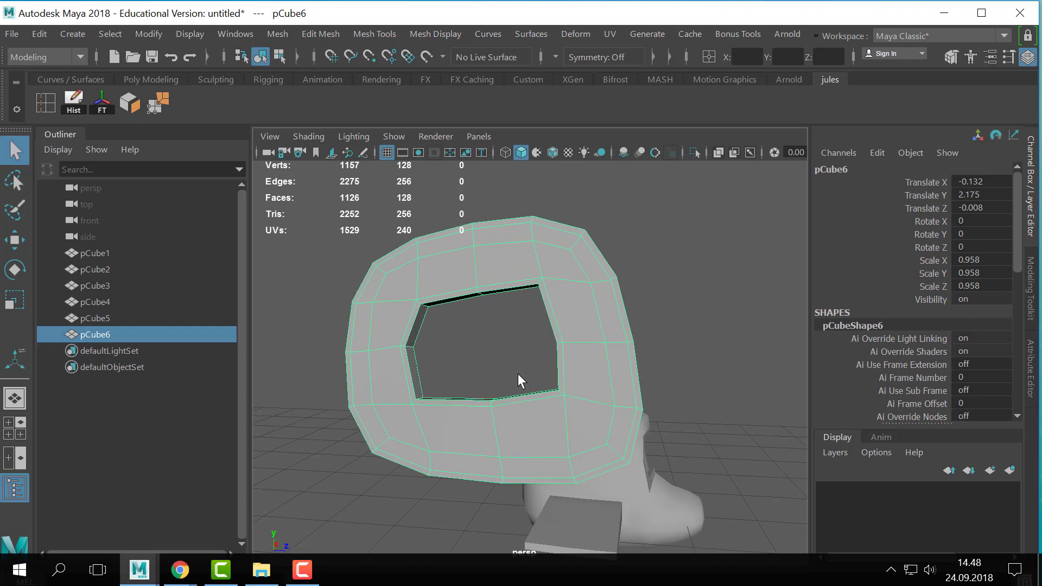
alt+right_drag(518, 373, 731, 379)
alt+right_drag(581, 385, 655, 354)
alt+middle_drag(655, 353, 637, 348)
alt+drag(637, 349, 515, 291)
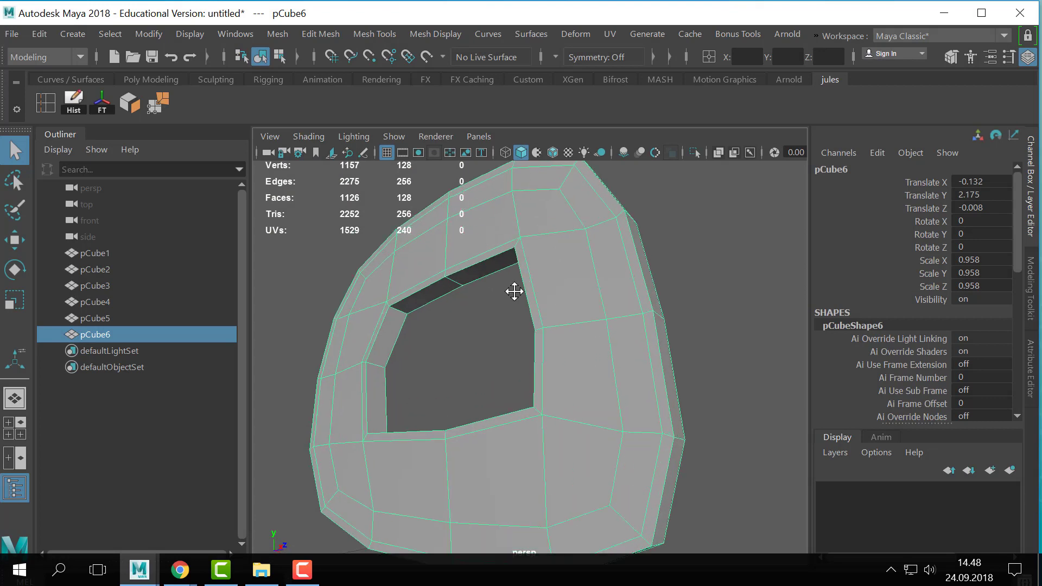
alt+middle_drag(514, 291, 544, 258)
click(49, 103)
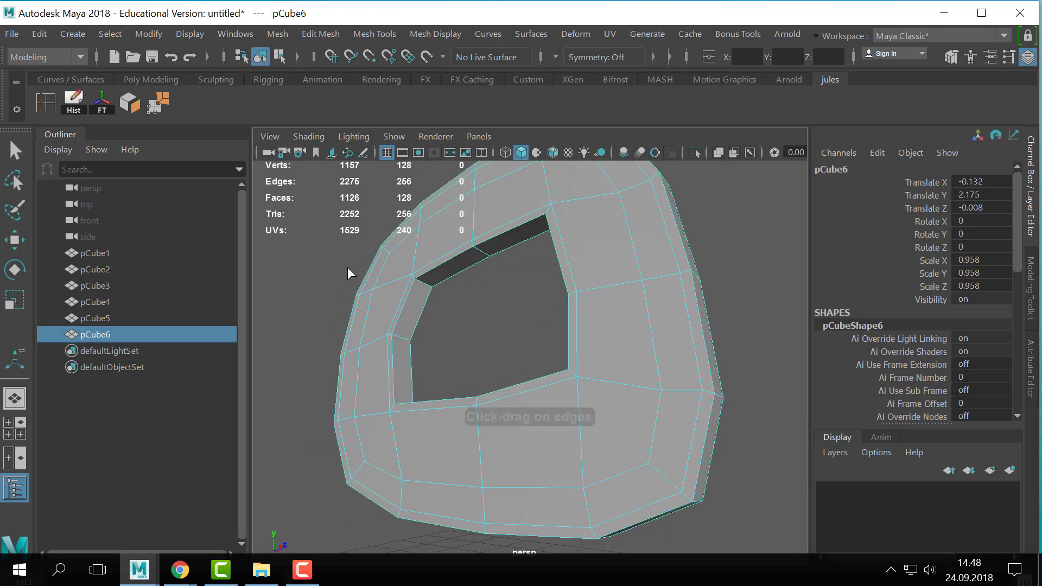
click(406, 337)
drag(392, 335, 395, 335)
key(q)
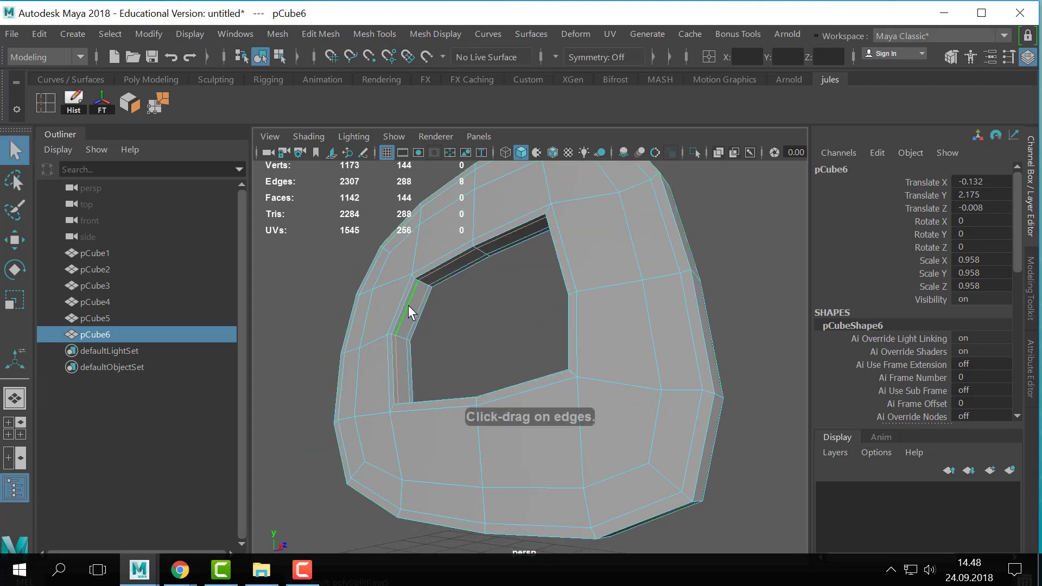
right_drag(408, 305, 471, 54)
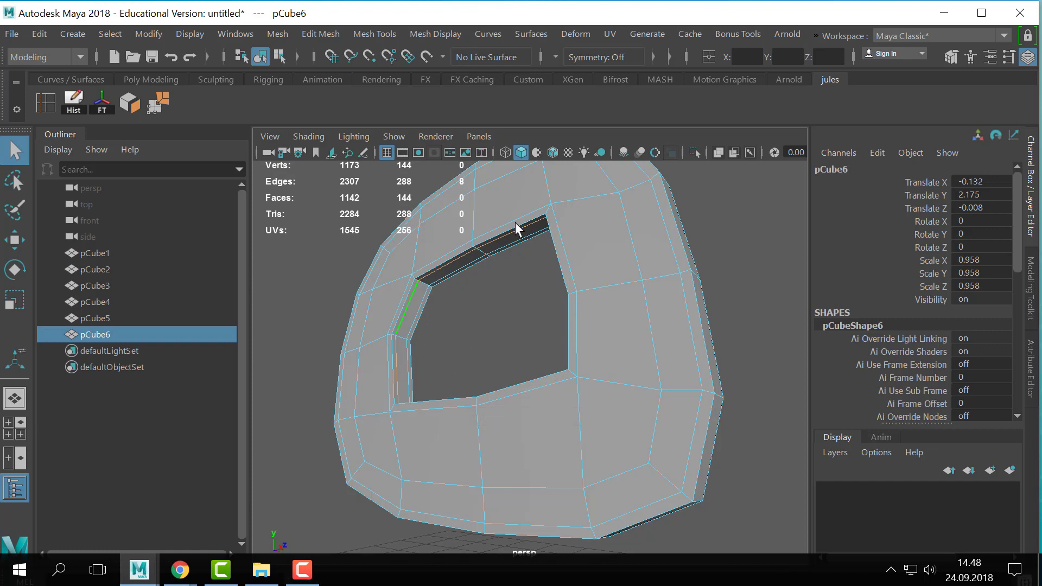
- Turn on smooth preview for the ring and check its rounded shape from several angles
key(3)
click(734, 265)
alt+right_drag(735, 265, 588, 288)
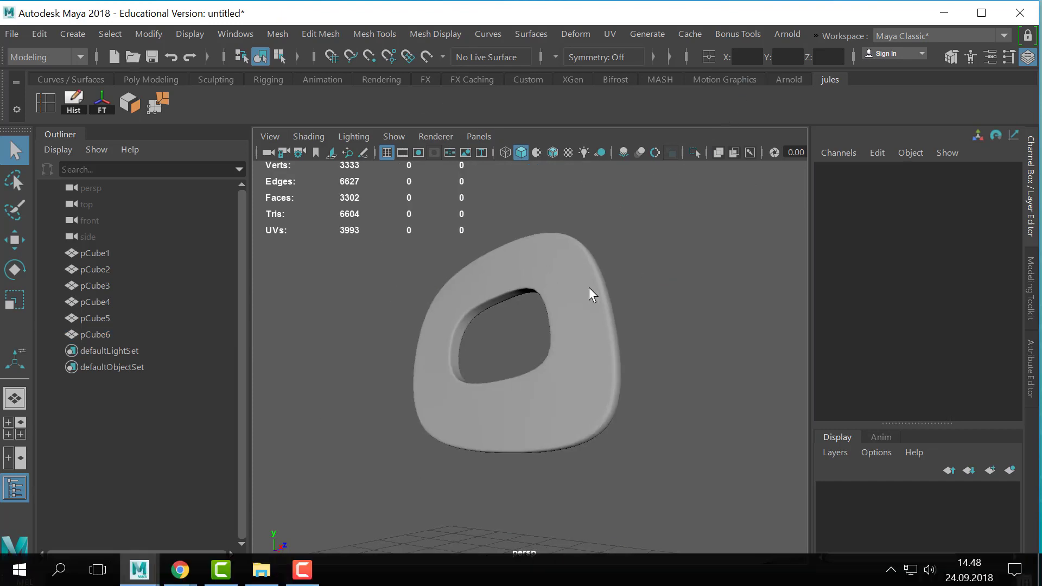
click(597, 331)
alt+drag(588, 288, 698, 308)
click(698, 308)
alt+right_drag(697, 309, 529, 398)
click(540, 375)
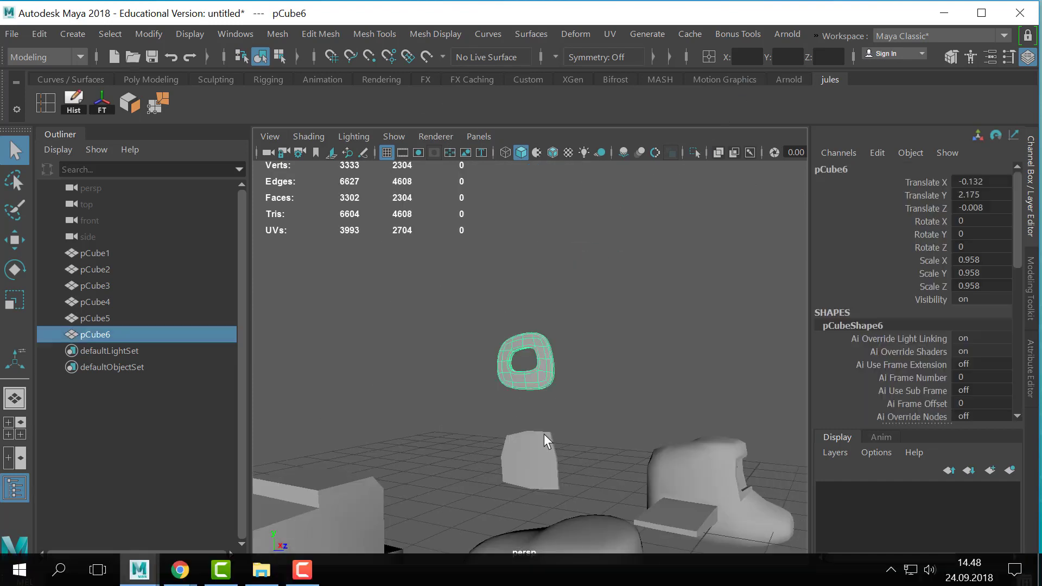
alt+right_drag(543, 434, 436, 357)
click(695, 395)
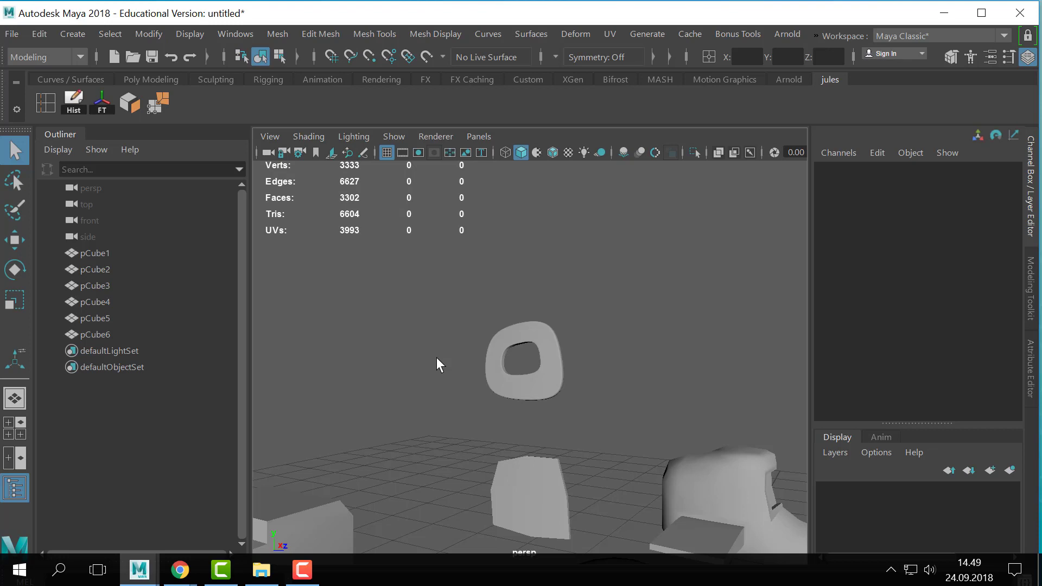
- Compare the smoothed ring with the flat panel and the boot vehicle's recessed windows
scroll(556, 450, down, 5)
alt+middle_drag(578, 413, 582, 370)
drag(569, 327, 477, 342)
scroll(564, 327, up, 4)
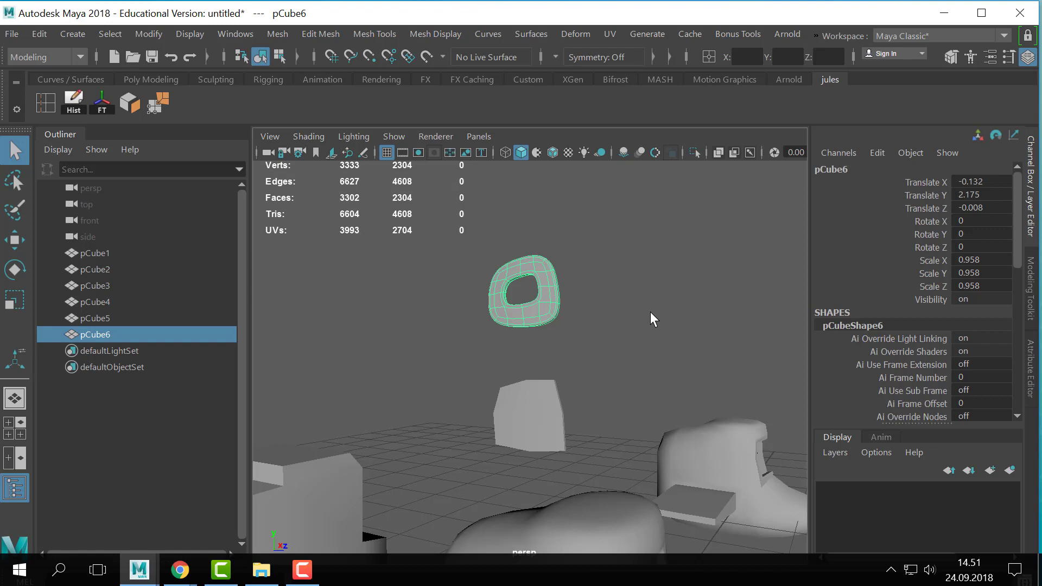
scroll(688, 349, down, 5)
alt+drag(688, 349, 595, 363)
scroll(594, 362, down, 3)
click(554, 404)
scroll(519, 452, up, 5)
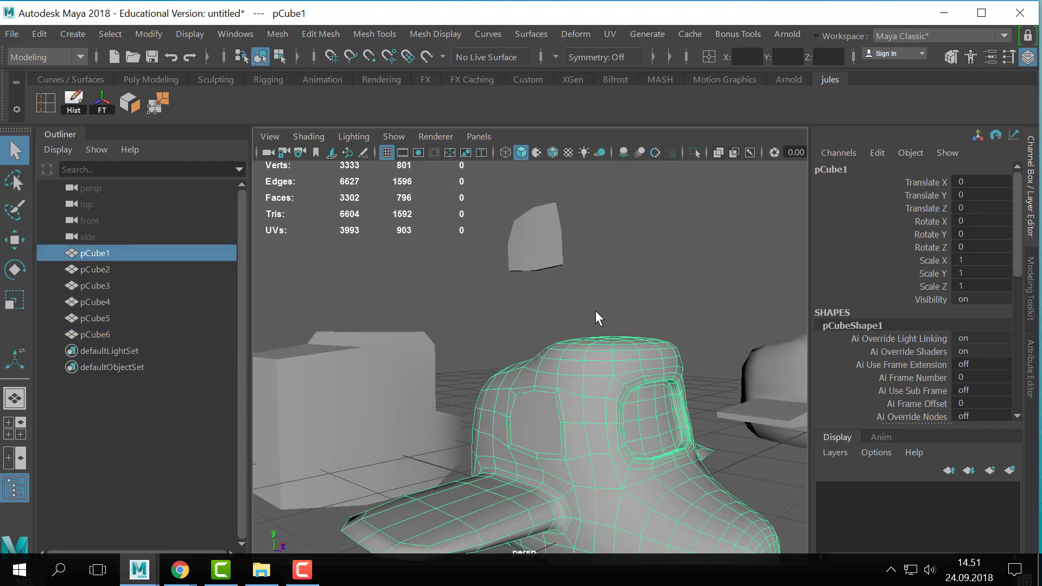
scroll(558, 400, down, 2)
click(538, 407)
click(526, 187)
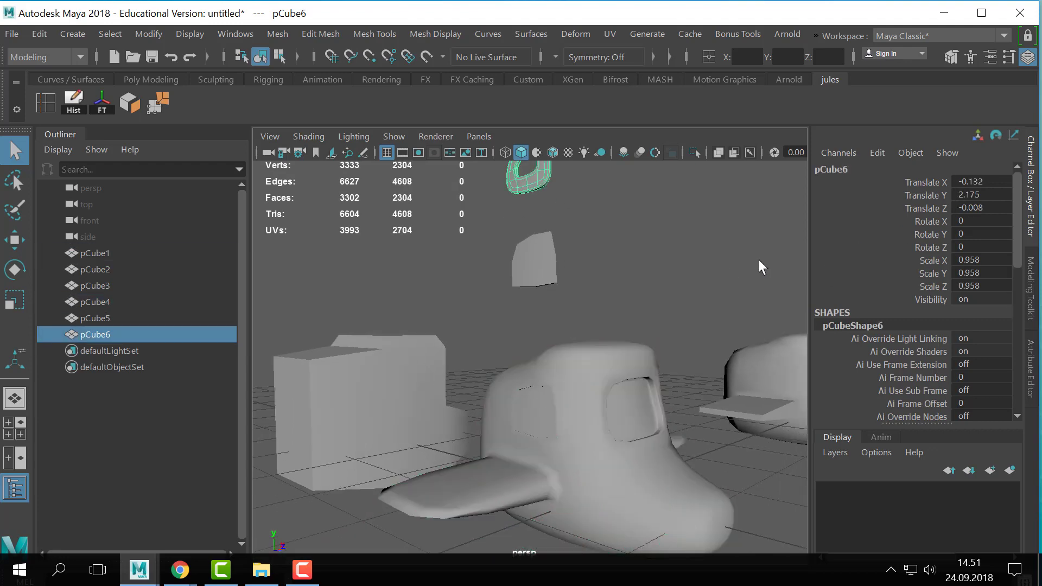
- Delete the pane in the boot vehicle's side window and the flat panel floating above the vehicle
click(580, 412)
click(538, 415)
click(595, 411)
scroll(595, 411, down, 3)
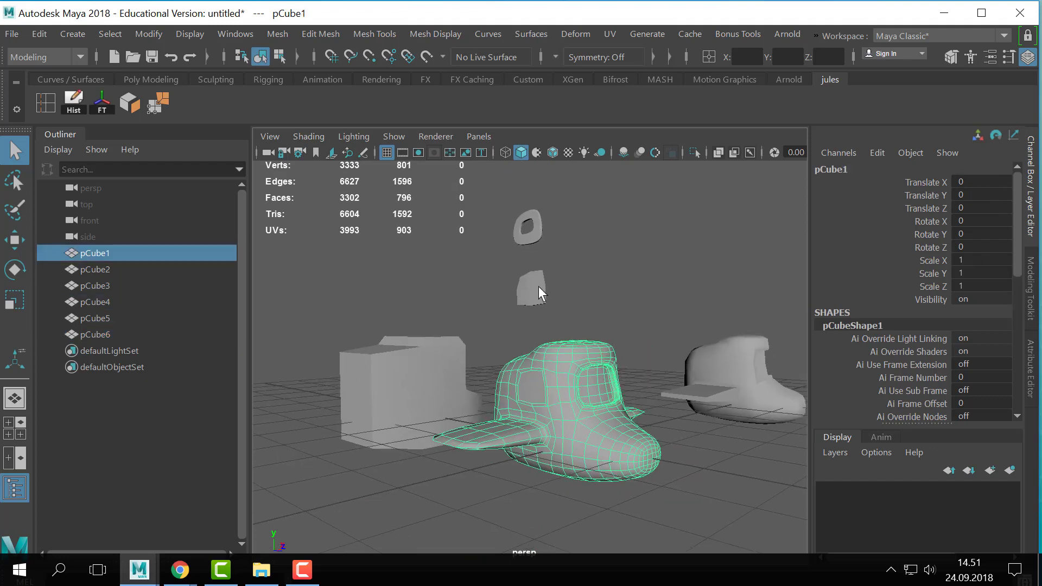
click(535, 392)
key(Delete)
click(531, 288)
key(Delete)
- Set the floating ring panel's Translate X, Y and Z to 0 to fit it into the side window
click(529, 230)
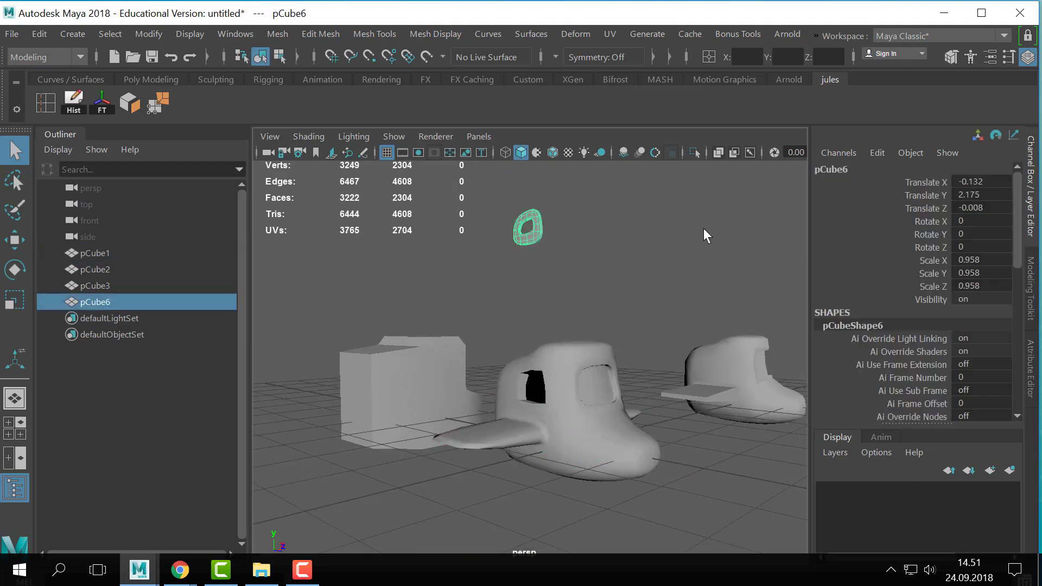
drag(997, 210, 979, 181)
click(978, 181)
text(0)
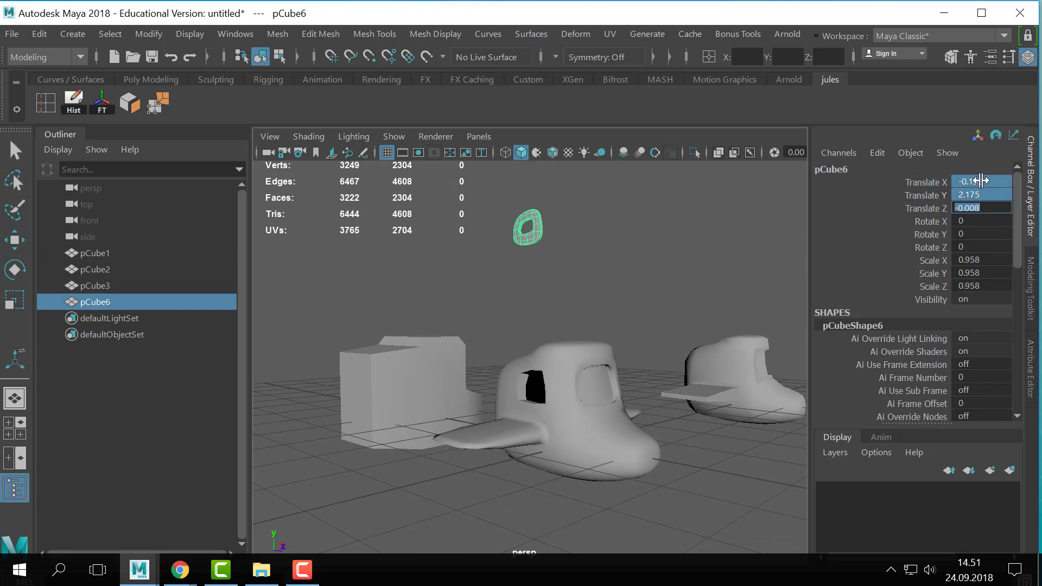
key(Return)
click(613, 319)
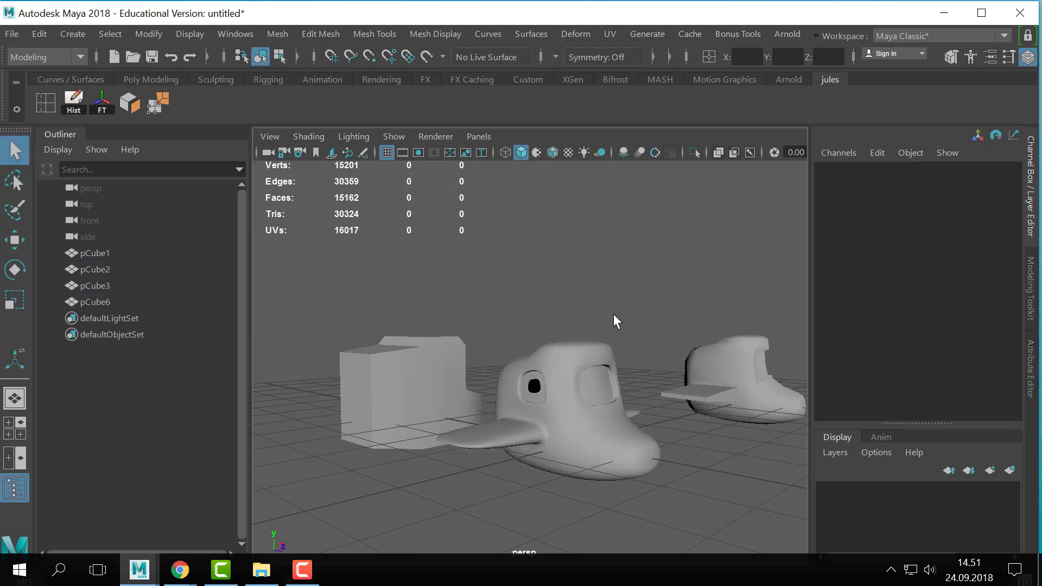
- Compare the boot vehicle with and without smooth preview and check the ring's fit in the side window
scroll(680, 405, up, 2)
alt+drag(681, 404, 566, 364)
scroll(575, 352, down, 5)
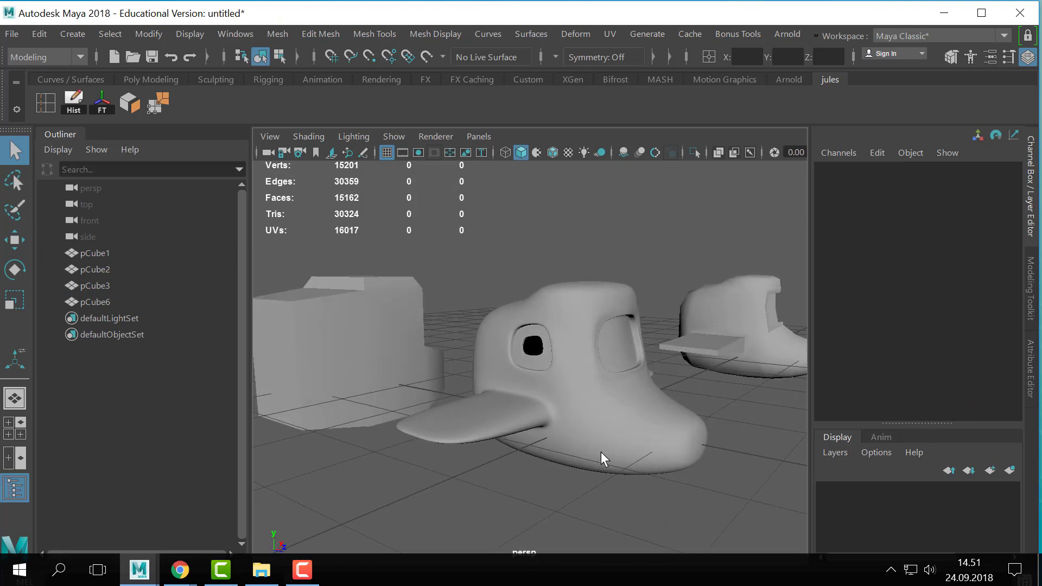
click(639, 462)
key(3)
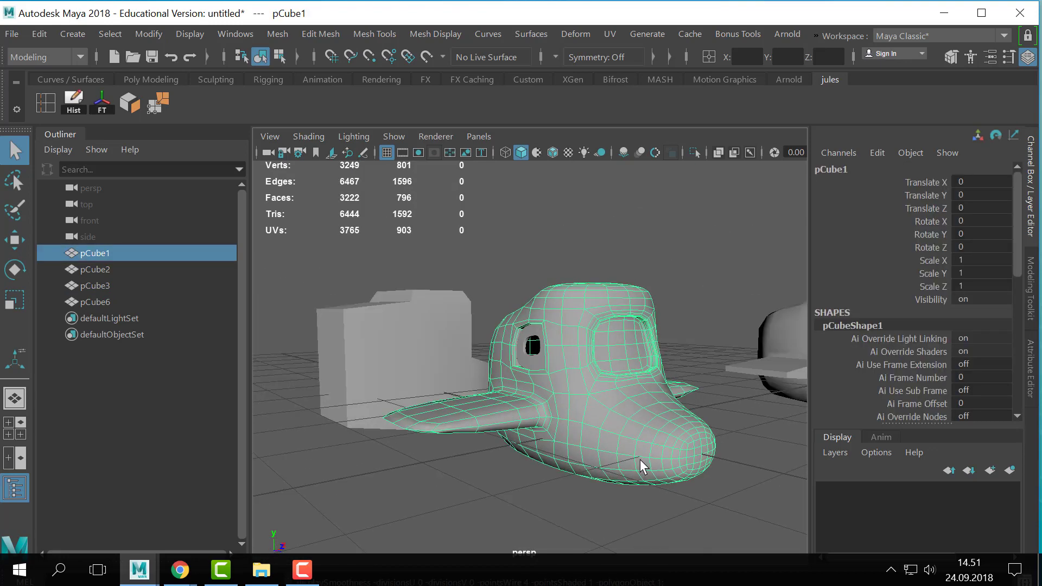
key(3)
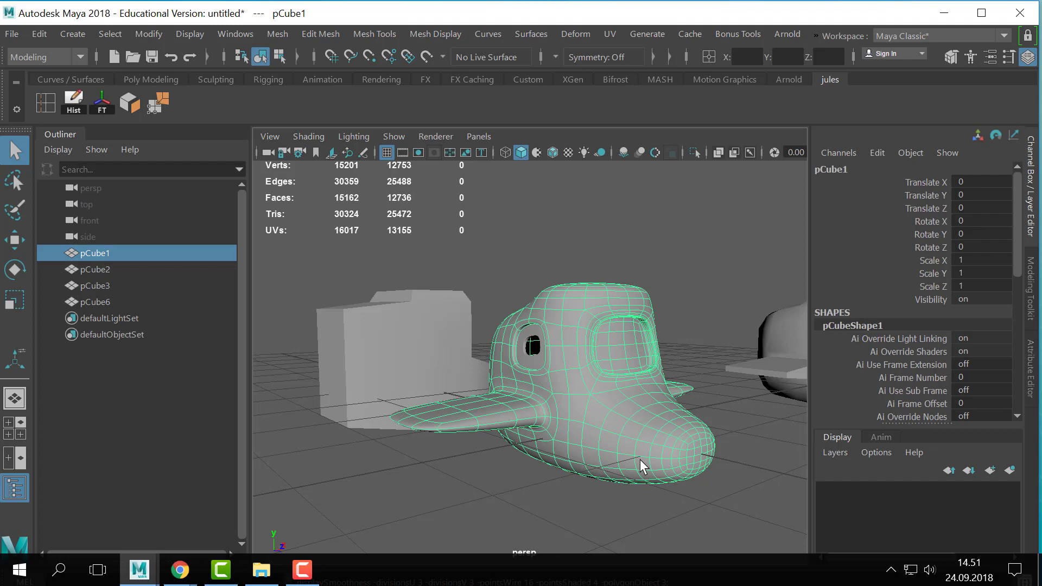
- Try moving the boot vehicle upward, undo the move, and turn off its smooth preview
key(w)
drag(597, 309, 606, 170)
key(1)
alt+middle_drag(606, 200, 617, 267)
key(ctrl+z)
click(685, 349)
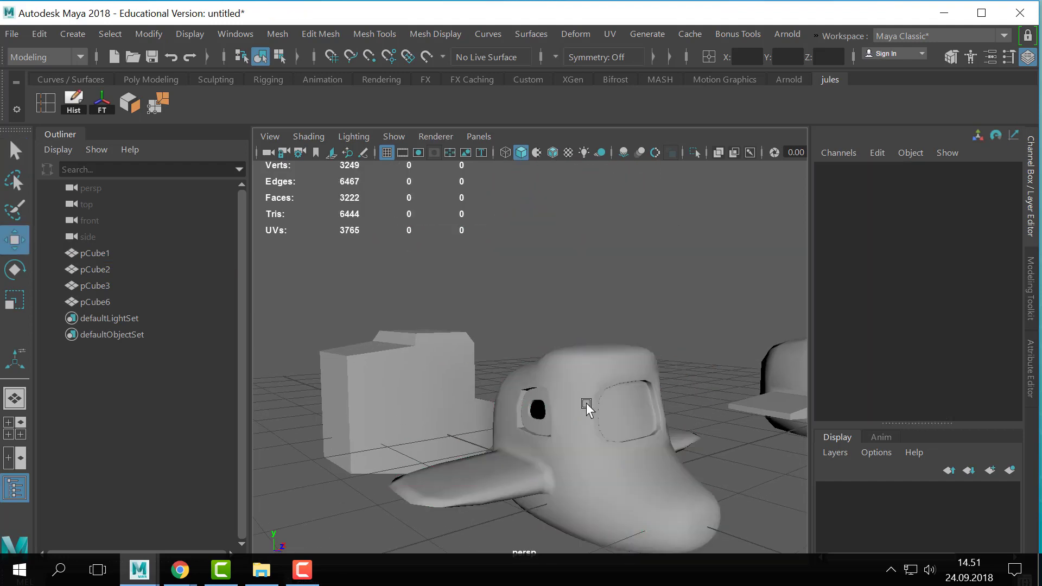
- Duplicate the boot vehicle about 1.906 units above the original, and delete the copy
click(586, 407)
key(ctrl+d)
drag(600, 412, 580, 366)
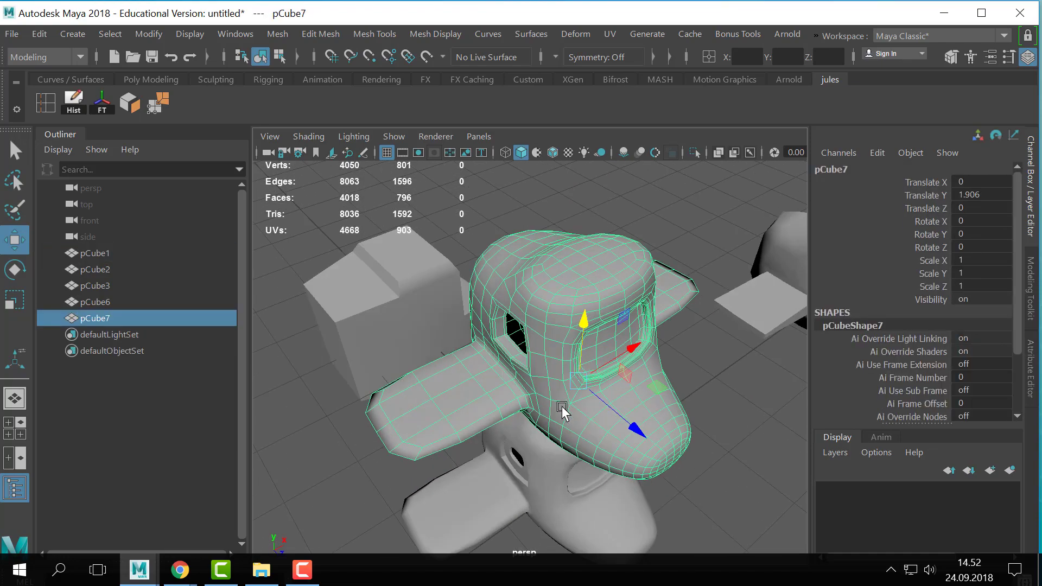
alt+drag(562, 412, 620, 323)
alt+right_drag(508, 348, 387, 370)
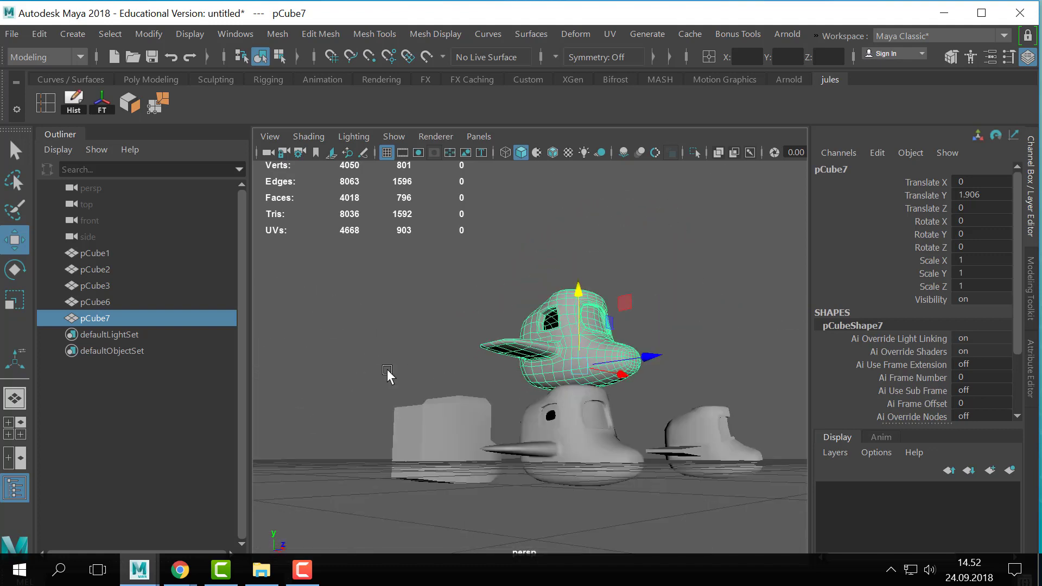
alt+drag(388, 374, 445, 372)
key(Delete)
click(553, 418)
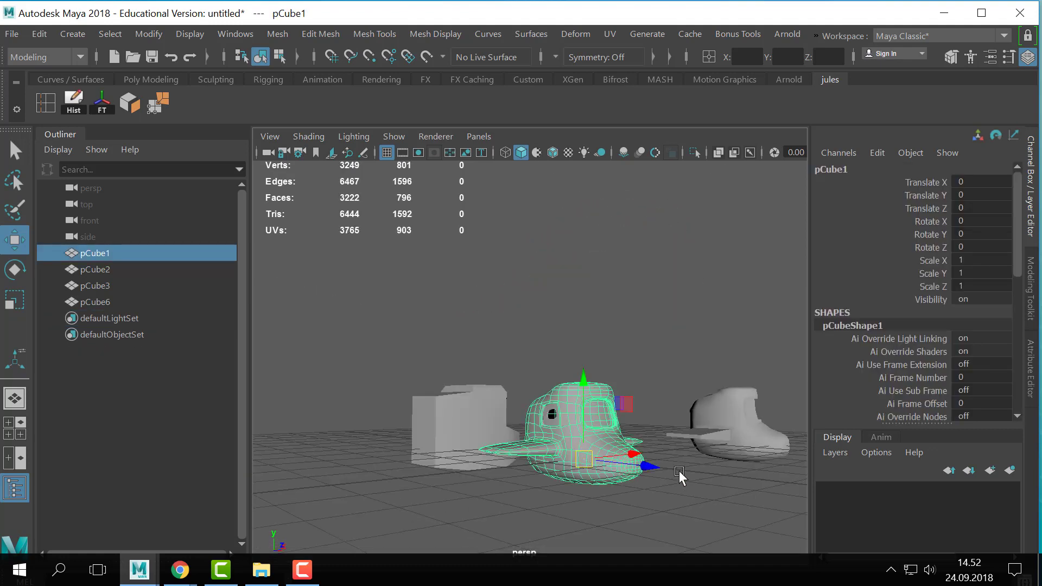
alt+right_drag(679, 473, 576, 392)
mouse_move(576, 392)
alt+mouse_down()
mouse_move(581, 405)
mouse_move(595, 394)
alt+mouse_up()
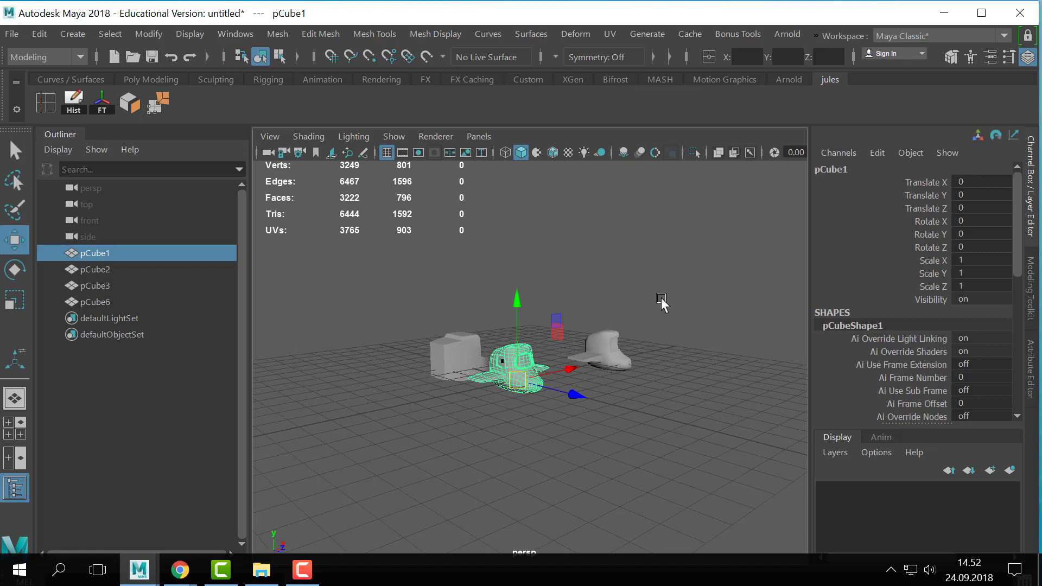
click(477, 233)
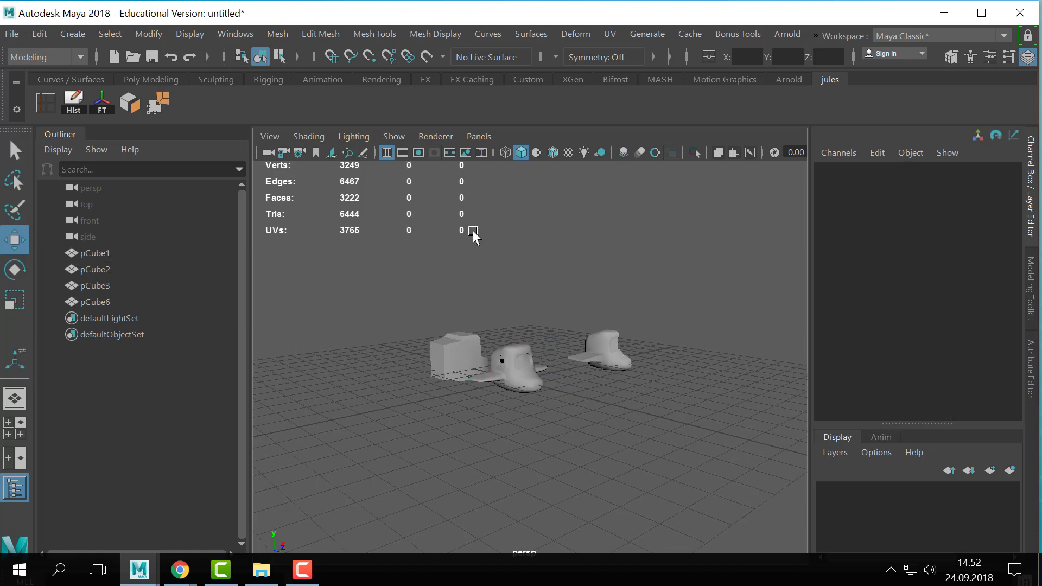
- Start a new project in the Project Window and name it 180924_CGArt1_subdi
click(6, 33)
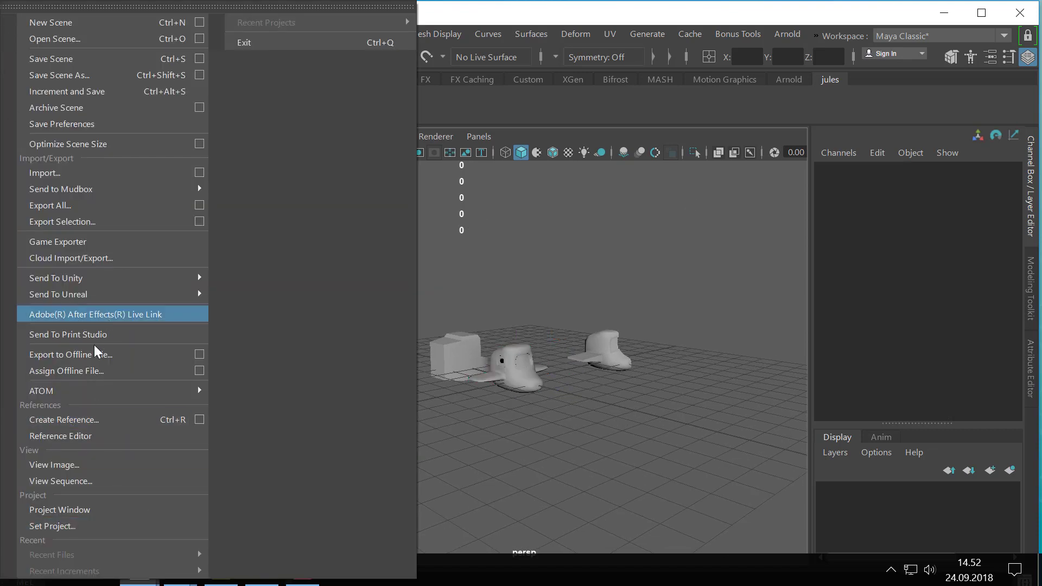
click(80, 509)
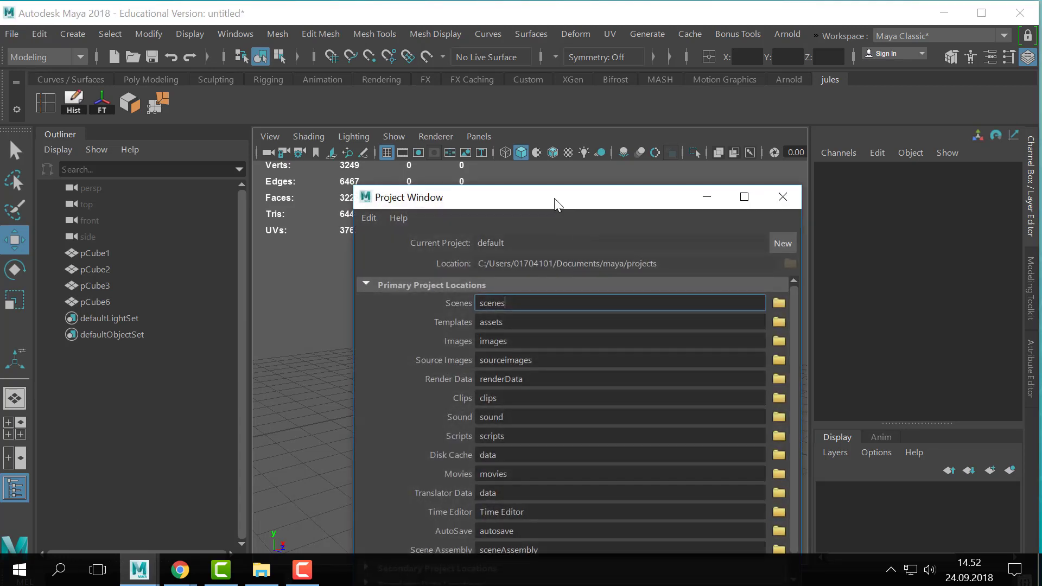
click(815, 117)
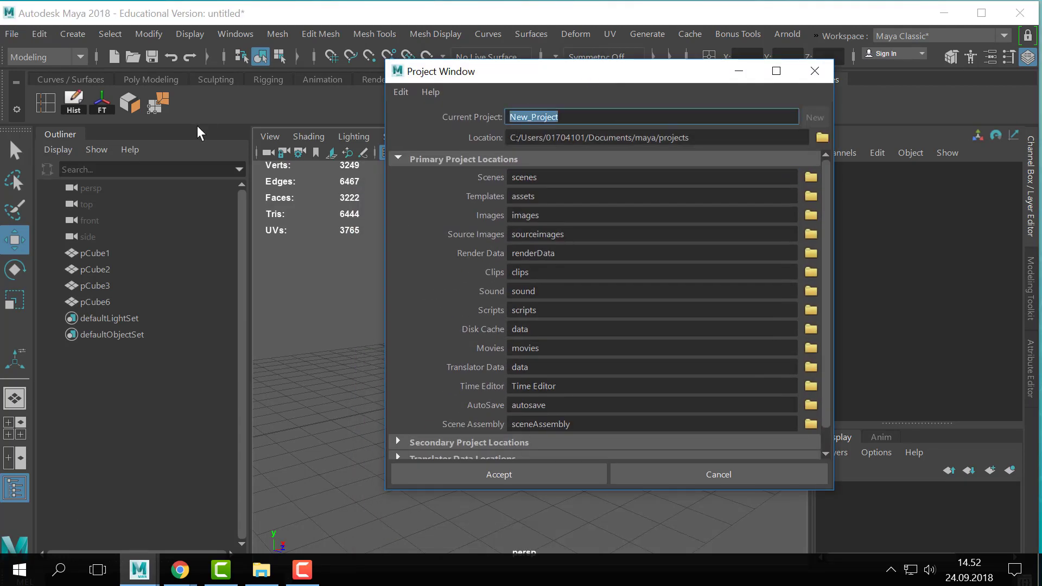
text(180924_CGArt1_subdiv)
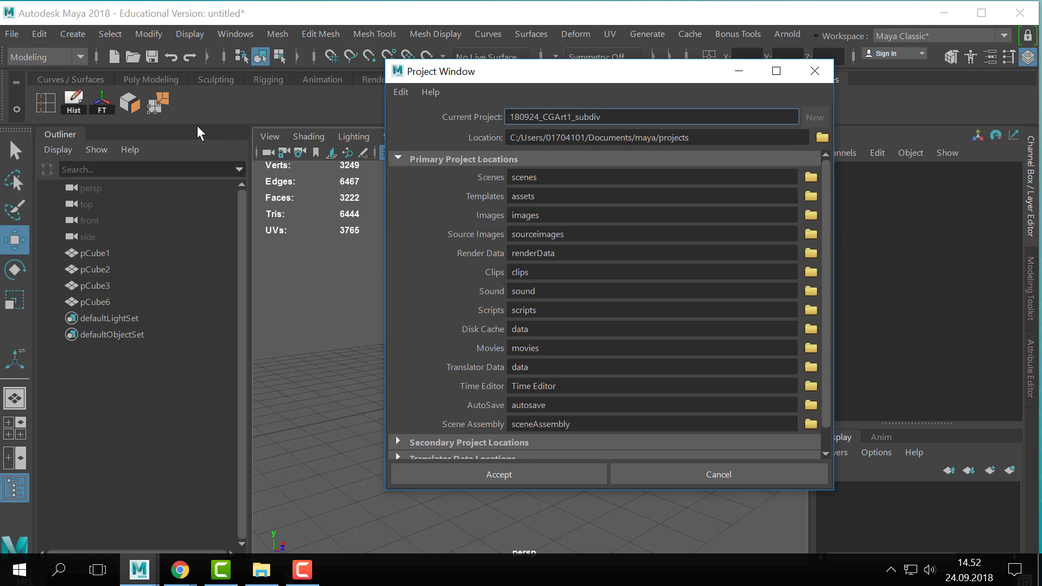
- Browse to the D: drive for the new project's location
click(821, 137)
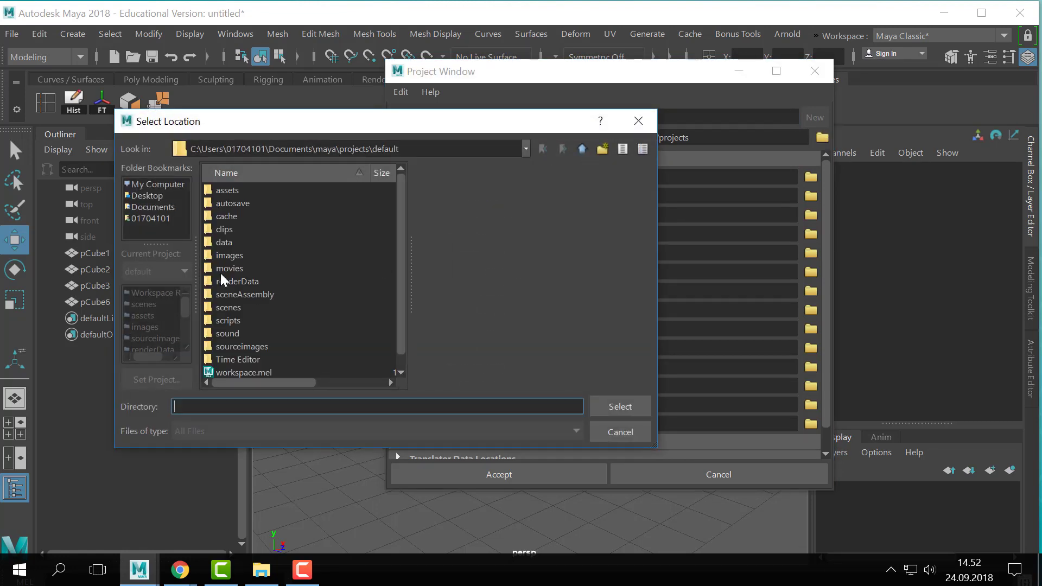
click(173, 186)
double_click(275, 191)
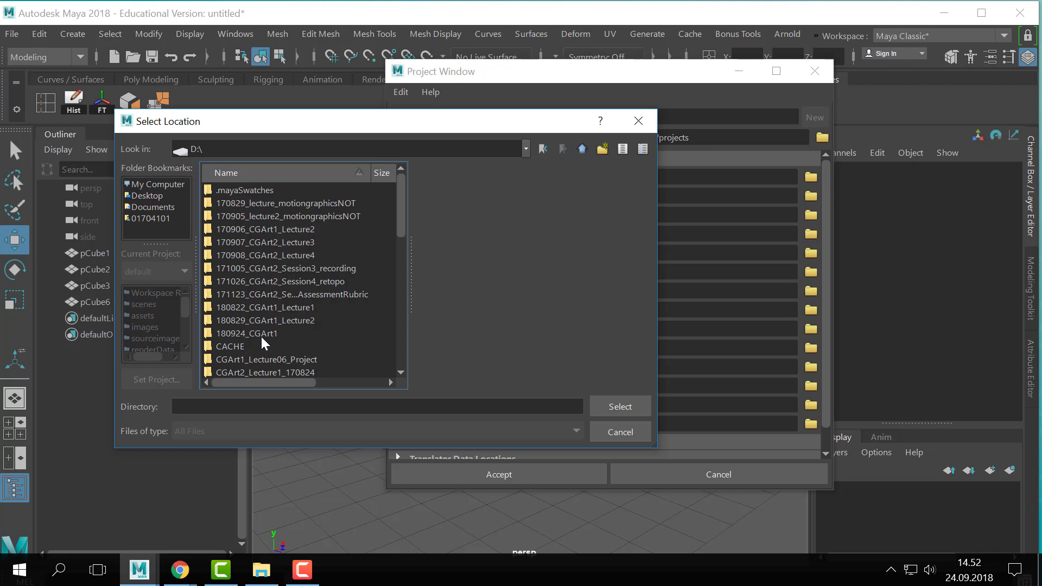
- Set the project location to the 180924_CGArt1 folder on the D: drive and accept the project setup
double_click(262, 335)
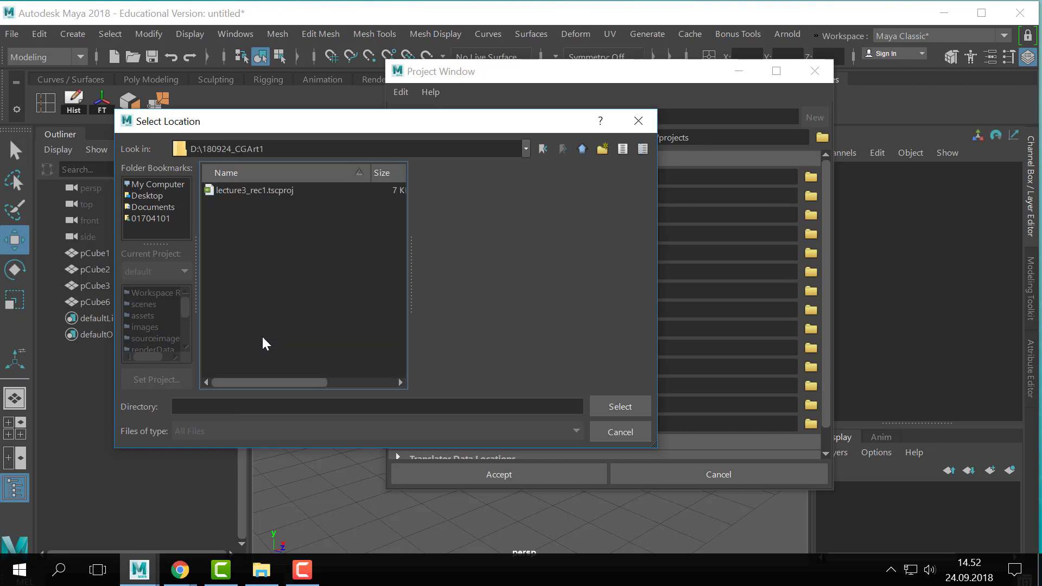
click(620, 407)
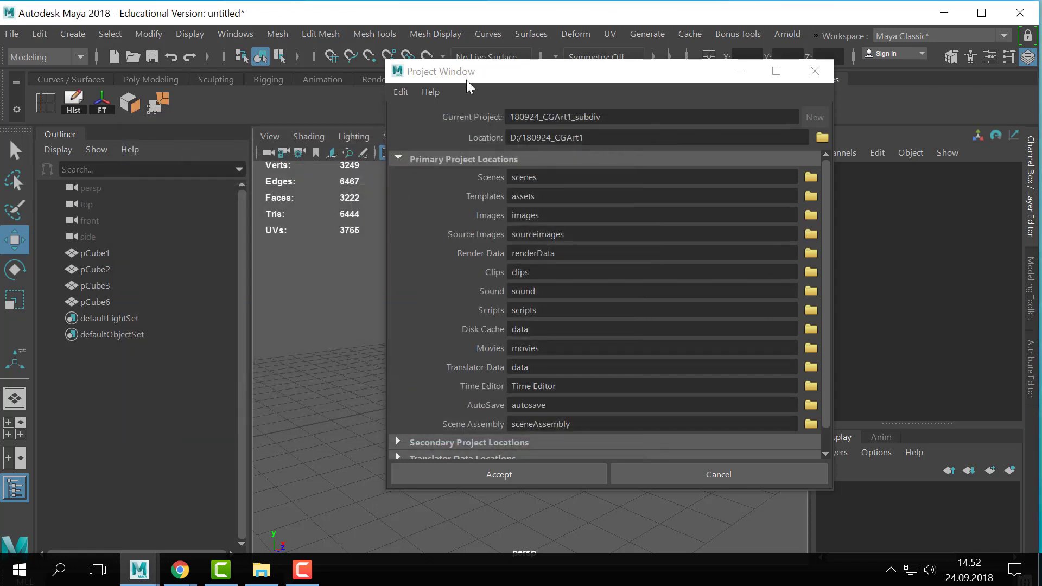
click(548, 471)
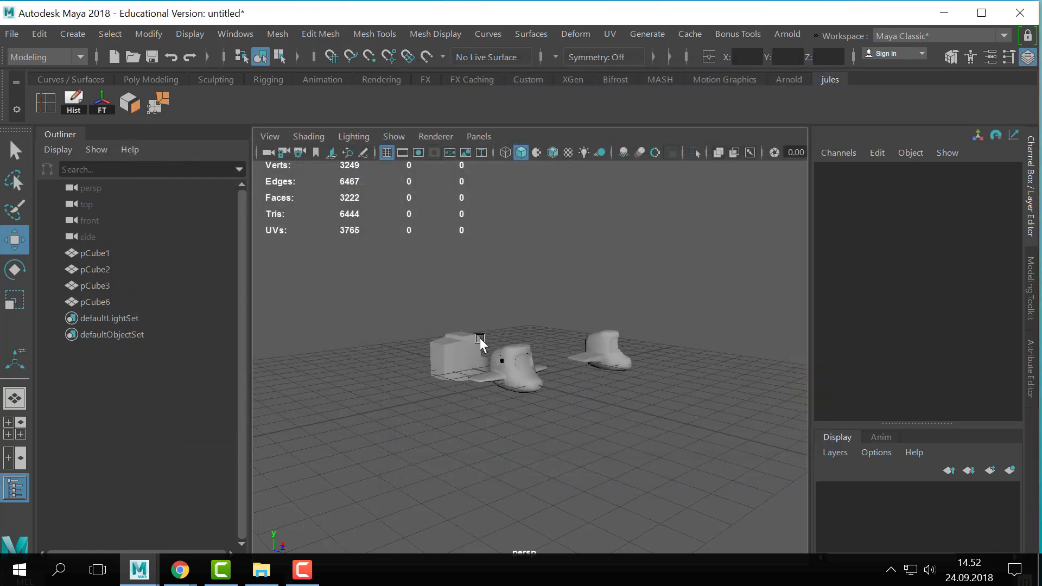
- Save the scene as 180924_scene1 in the project's scenes folder, in Maya Binary format
click(12, 34)
click(111, 54)
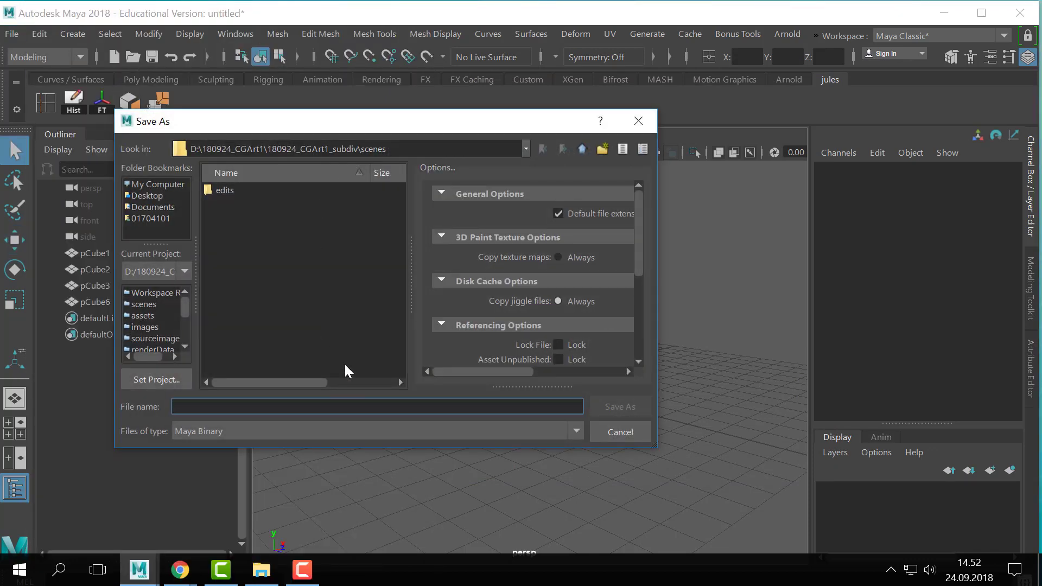
text(18)
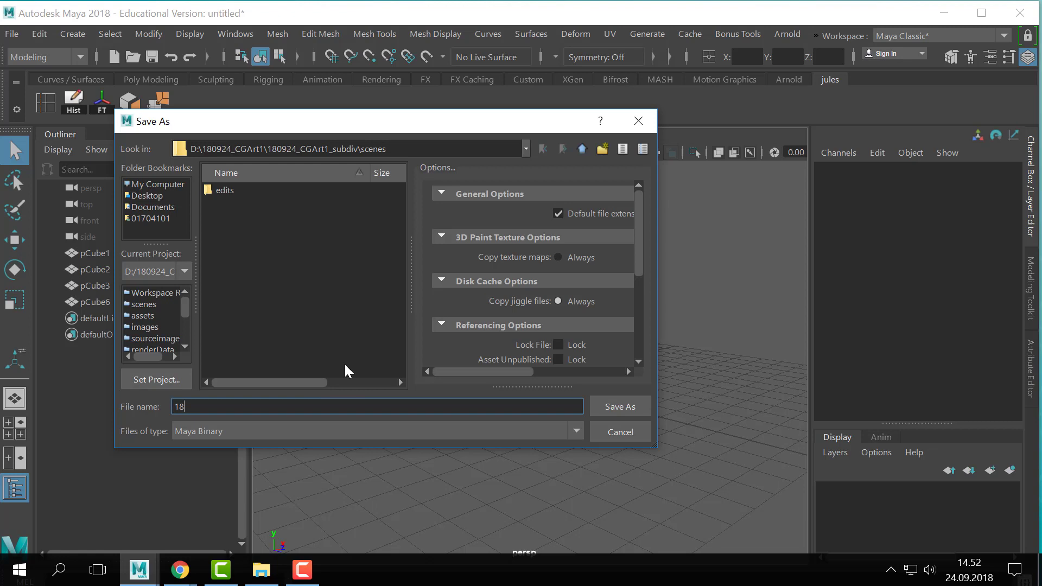
text(0924_scene1)
key(Return)
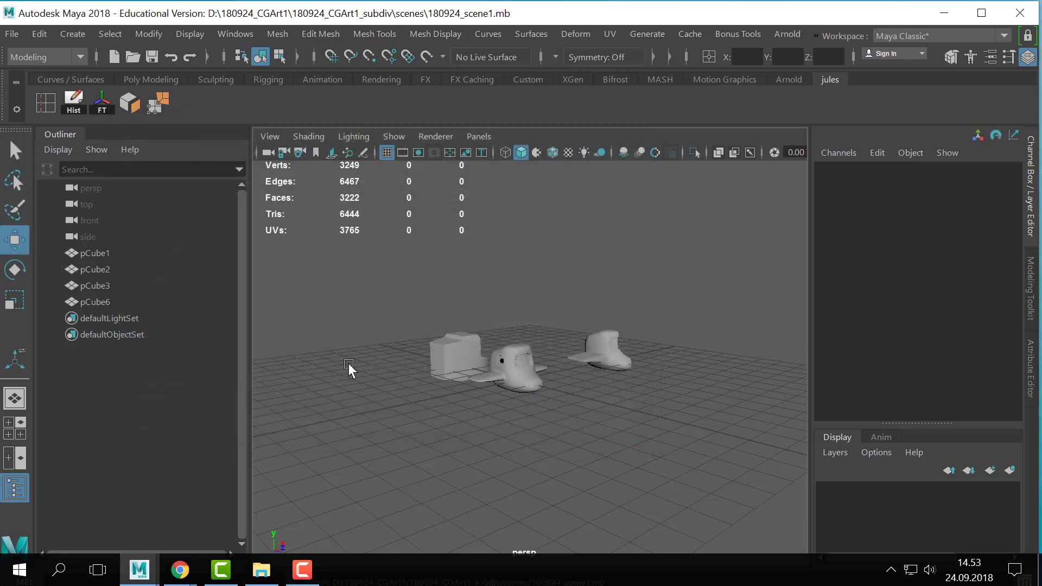
- Turn on smooth preview for the middle boot vehicle and select all the models in the scene
alt+right_drag(558, 400, 644, 406)
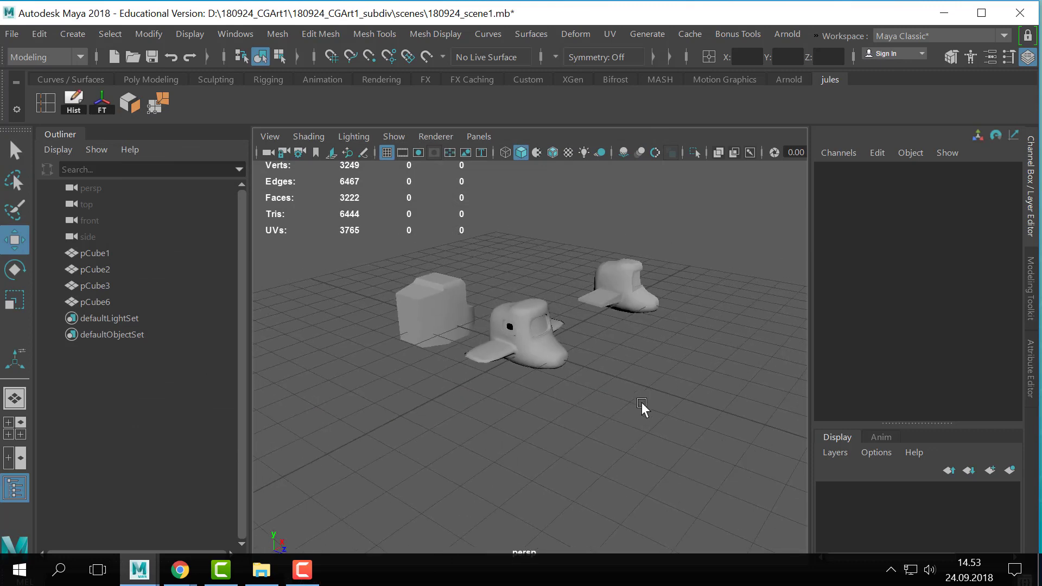
alt+drag(644, 406, 579, 417)
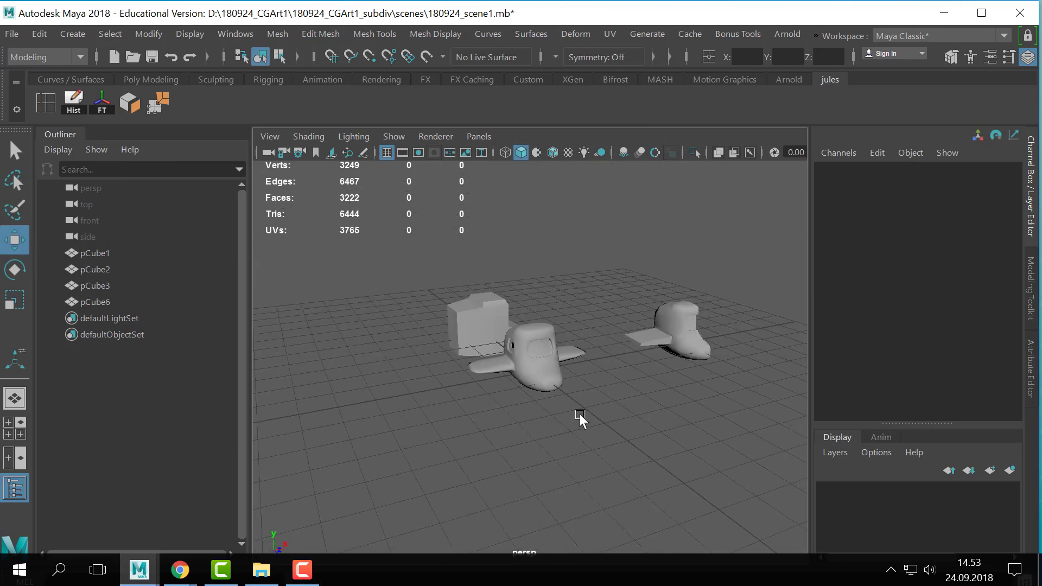
key(q)
scroll(548, 365, up, 5)
alt+drag(493, 373, 515, 378)
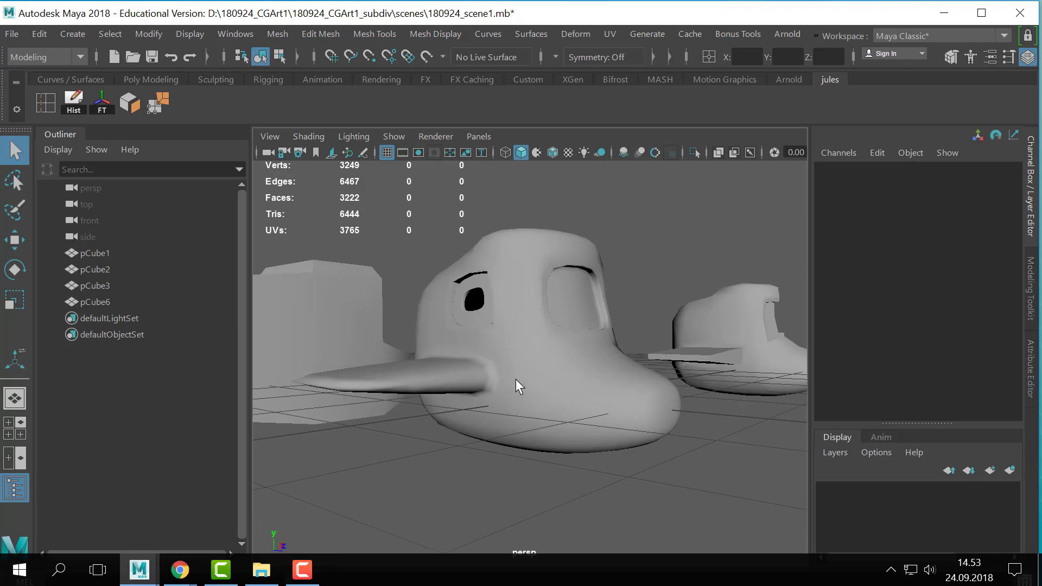
click(516, 379)
key(3)
click(661, 276)
alt+right_drag(661, 276, 665, 325)
alt+drag(665, 325, 663, 319)
alt+right_drag(662, 319, 557, 334)
drag(716, 251, 252, 428)
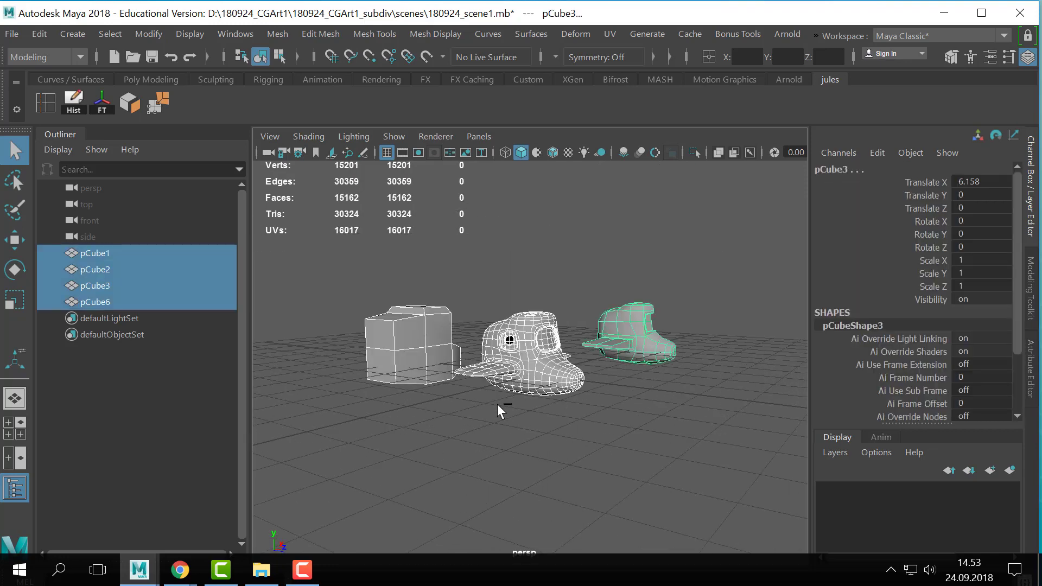
- Start a new empty scene without saving the changes to the current one
click(11, 33)
click(76, 17)
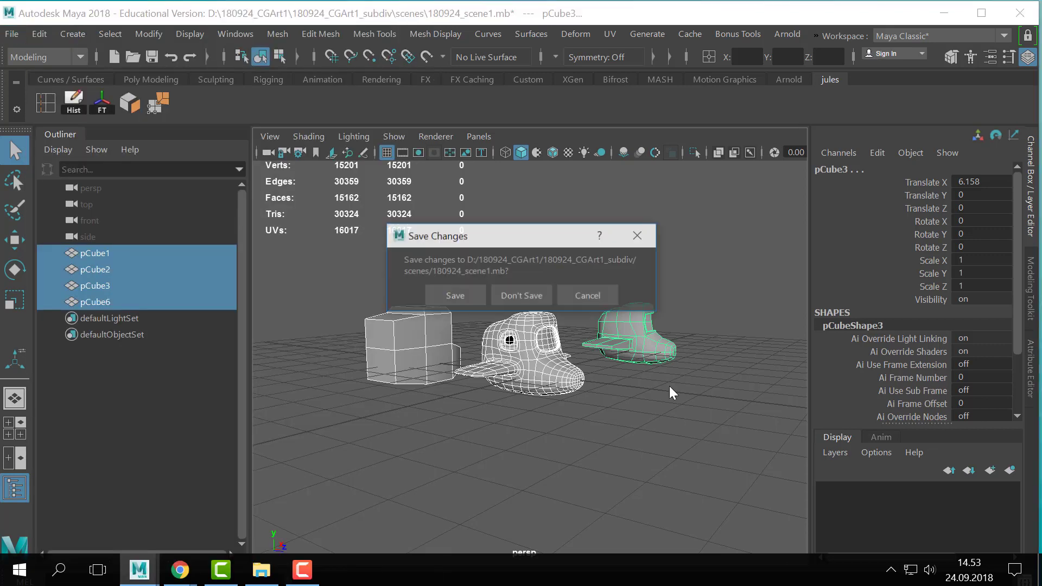
click(520, 295)
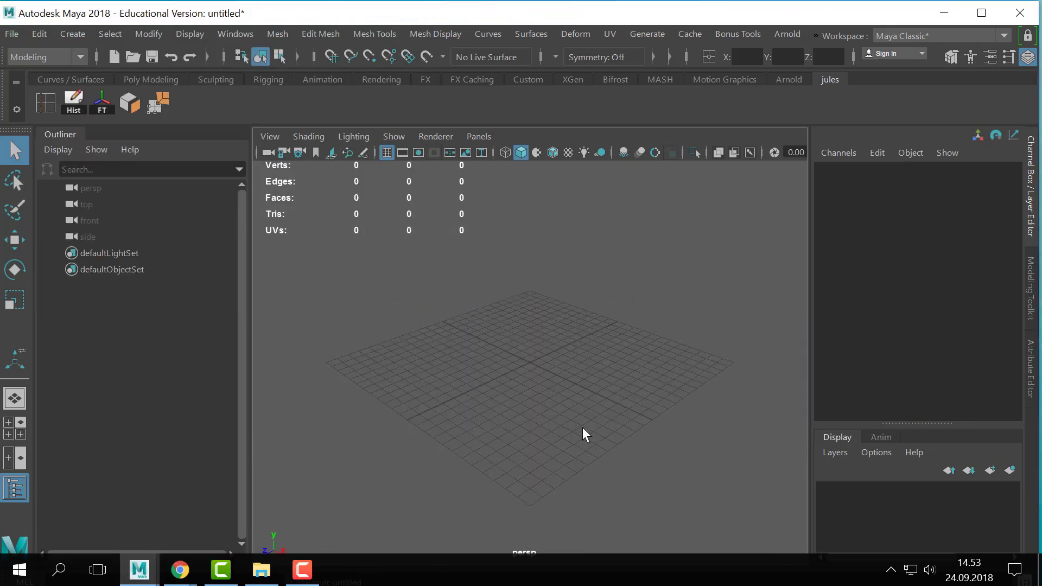
- Create a polygon plane at the centre of the grid
alt+right_drag(622, 394, 527, 378)
click(85, 34)
mouse_move(121, 91)
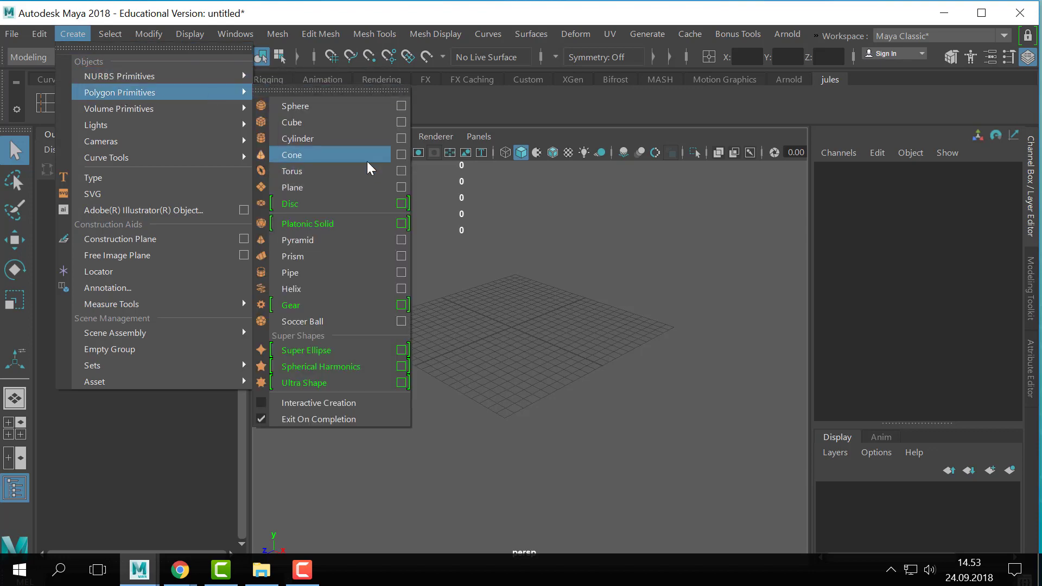
click(354, 186)
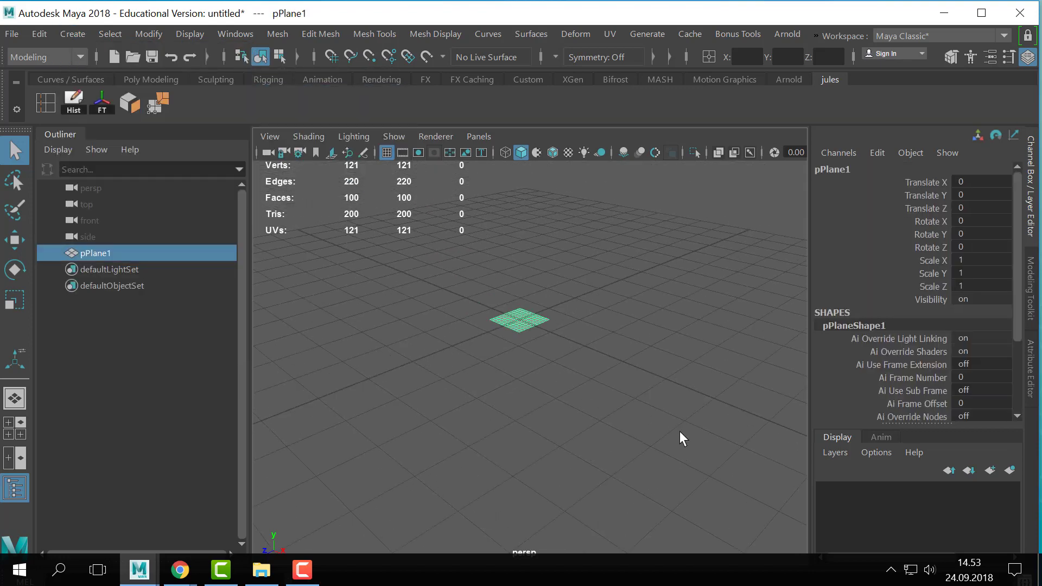
- Set the plane's Subdivisions Width and Subdivisions Height to 1
alt+drag(679, 431, 632, 416)
alt+right_drag(633, 415, 660, 416)
alt+middle_drag(659, 417, 651, 366)
scroll(894, 354, down, 3)
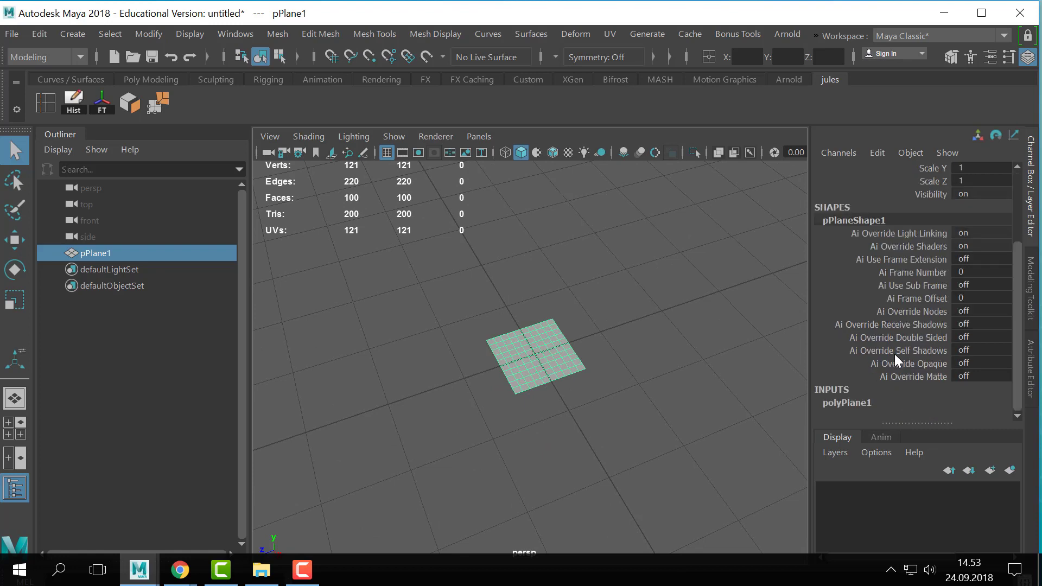
click(854, 403)
drag(929, 377, 929, 403)
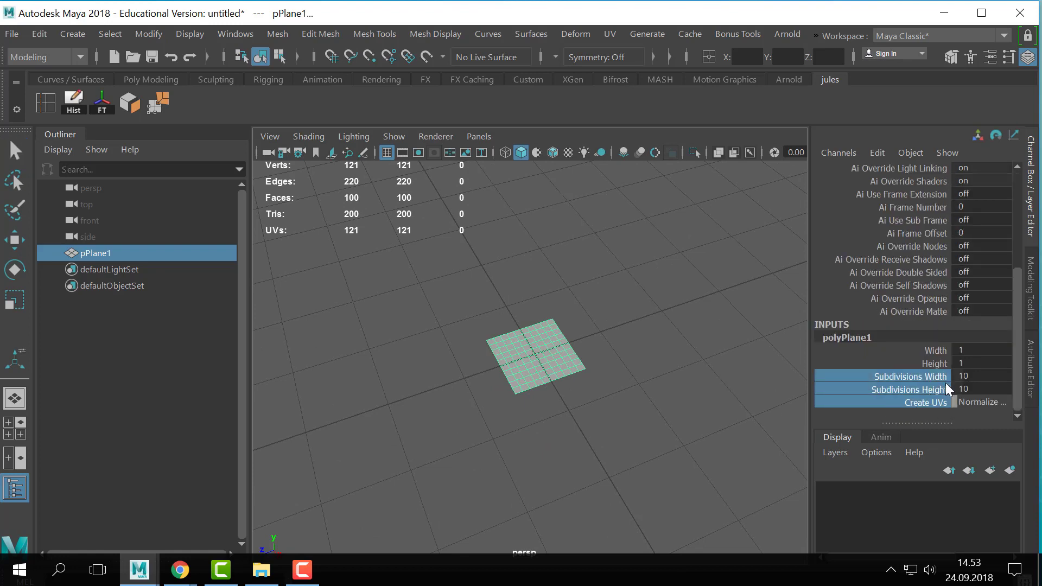
click(928, 378)
shift+click(926, 388)
middle_drag(544, 391, 21, 392)
alt+right_drag(549, 390, 604, 412)
alt+middle_drag(605, 412, 636, 396)
key(q)
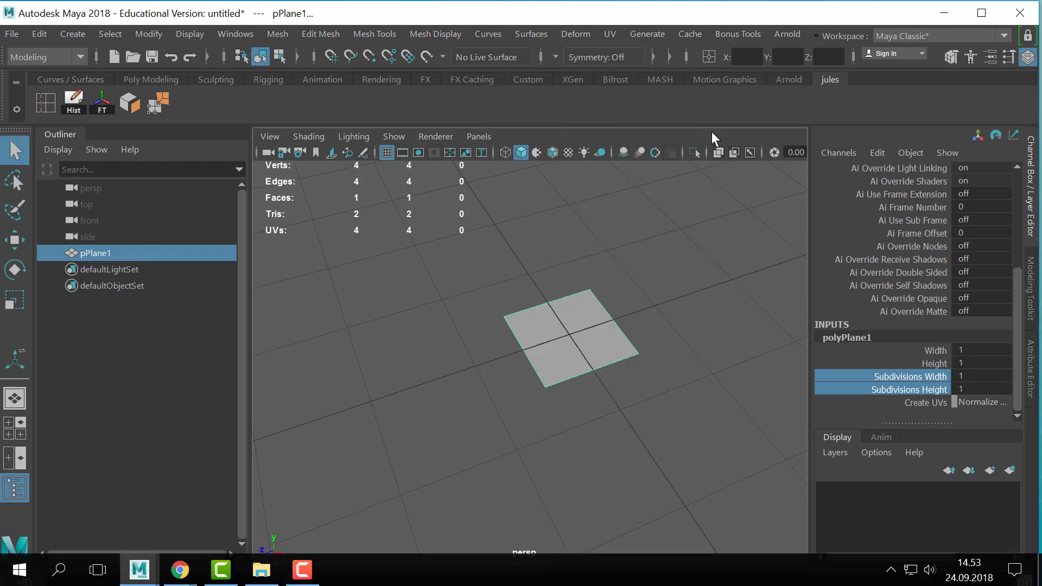
- Examine the single-face plane from several angles
click(697, 223)
click(610, 342)
alt+drag(610, 343, 611, 363)
alt+right_drag(612, 363, 706, 396)
alt+middle_drag(705, 396, 607, 412)
alt+right_drag(607, 413, 652, 399)
alt+drag(652, 399, 660, 367)
alt+right_drag(659, 367, 632, 375)
alt+middle_drag(632, 376, 659, 363)
alt+middle_drag(609, 246, 583, 290)
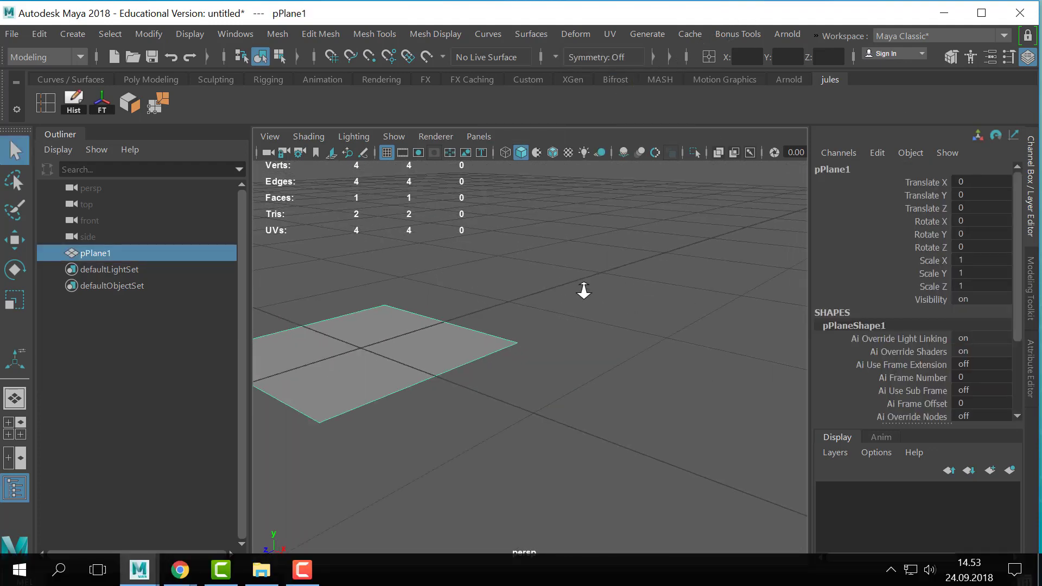
alt+right_drag(583, 291, 521, 347)
alt+drag(521, 348, 534, 350)
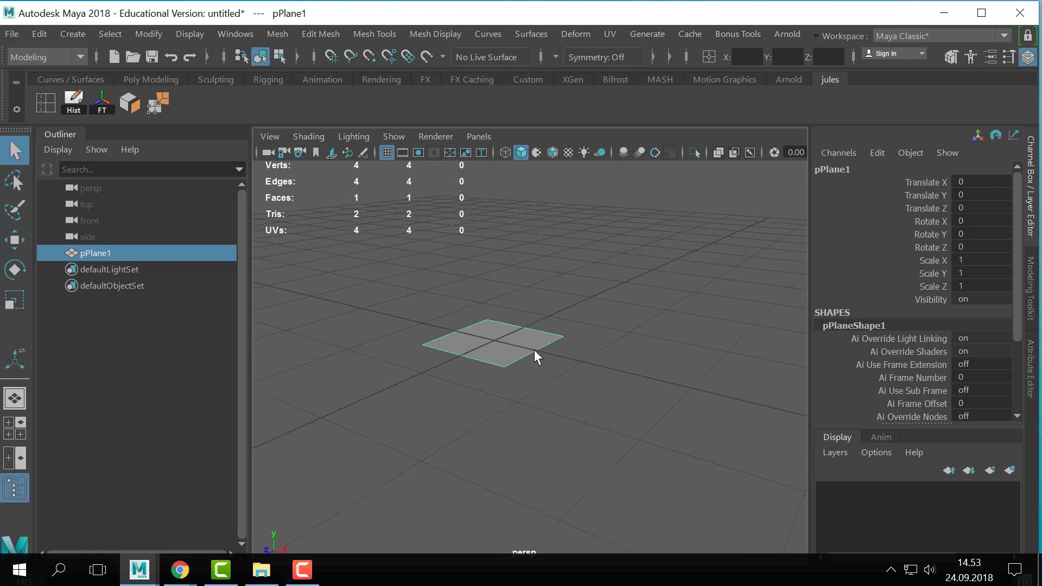
- Switch the plane to edge selection, then extrude one edge outward and raise it slightly
right_drag(525, 355, 540, 29)
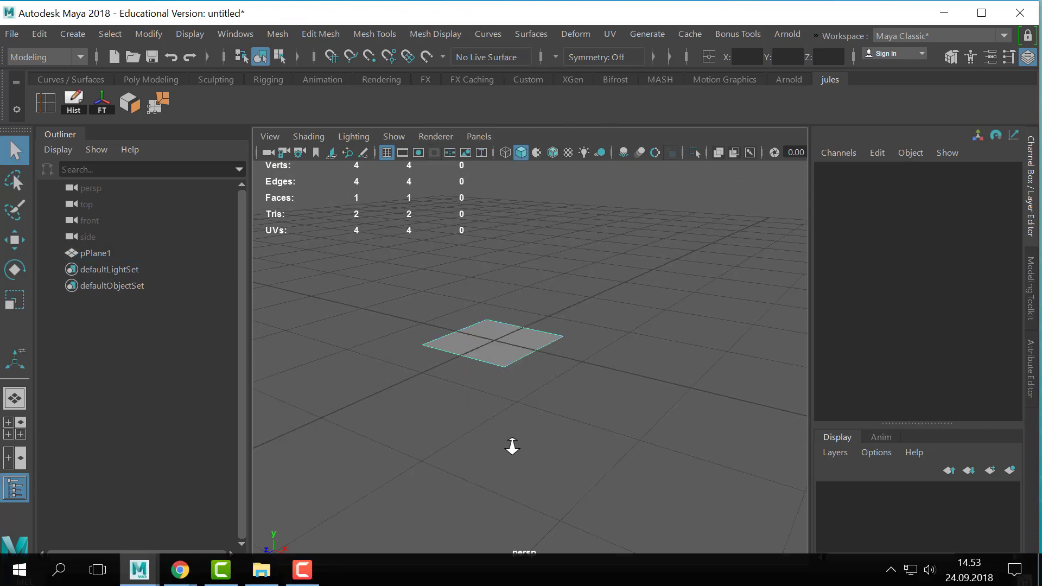
alt+right_drag(511, 442, 493, 426)
click(538, 366)
alt+middle_drag(593, 400, 532, 402)
key(ctrl+e)
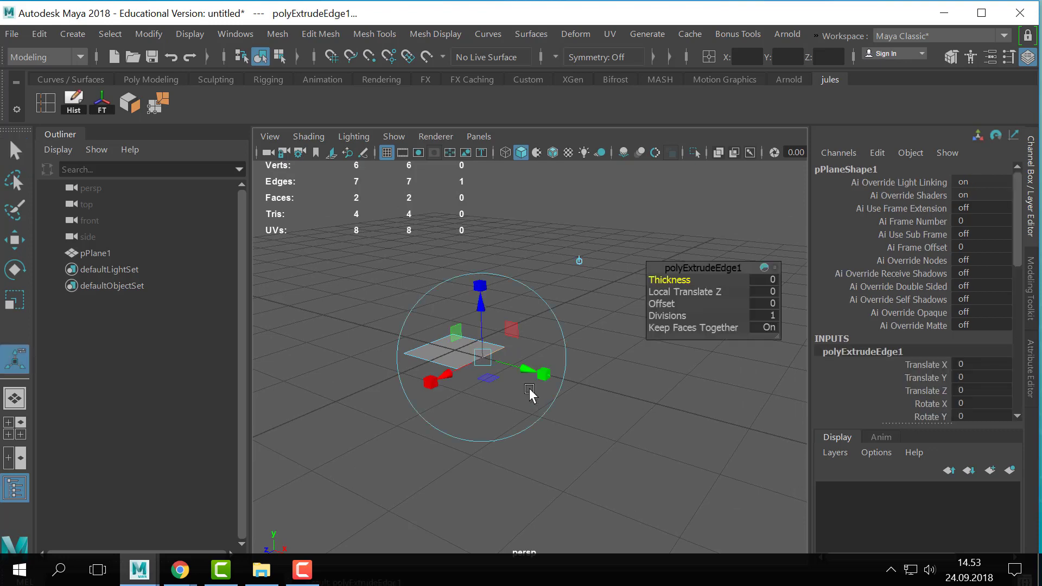
drag(567, 380, 645, 404)
alt+right_drag(602, 418, 514, 412)
alt+middle_drag(514, 411, 409, 411)
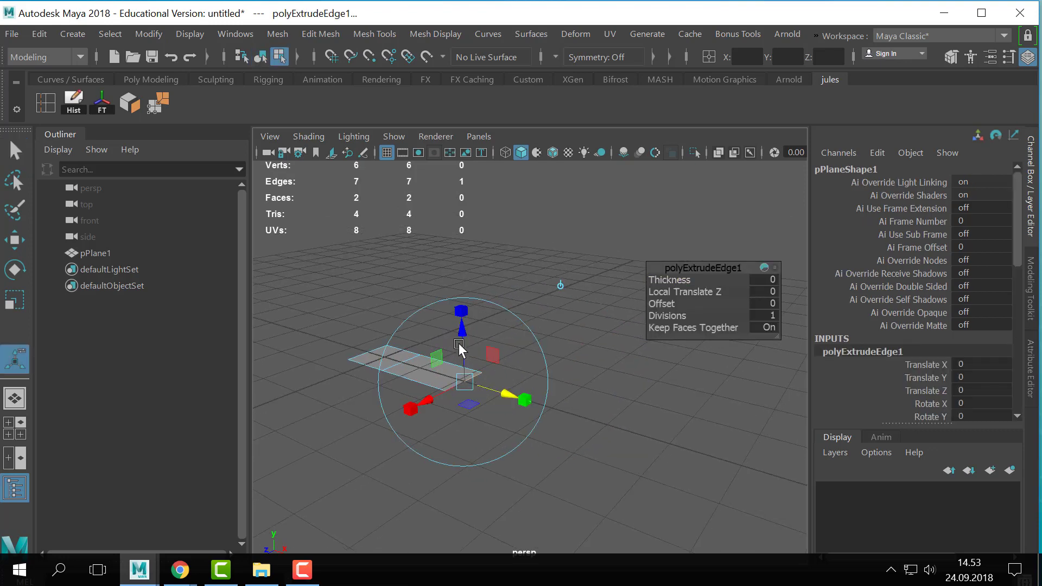
drag(465, 330, 466, 319)
- Extrude the strip's end edge again, outward and up, with a Local Translate Z of about 2.096
alt+middle_drag(494, 367, 549, 363)
alt+drag(548, 363, 552, 404)
alt+right_drag(552, 404, 543, 410)
alt+middle_drag(544, 411, 521, 403)
drag(534, 387, 541, 391)
alt+right_drag(574, 411, 554, 408)
key(ctrl+e)
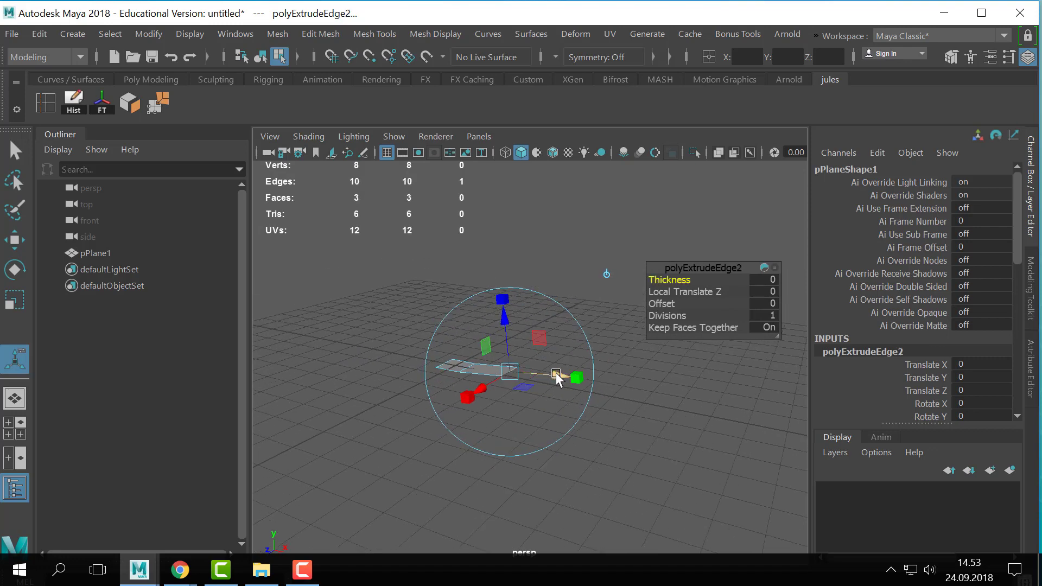
drag(558, 379, 648, 387)
alt+middle_drag(647, 387, 556, 415)
drag(503, 355, 498, 290)
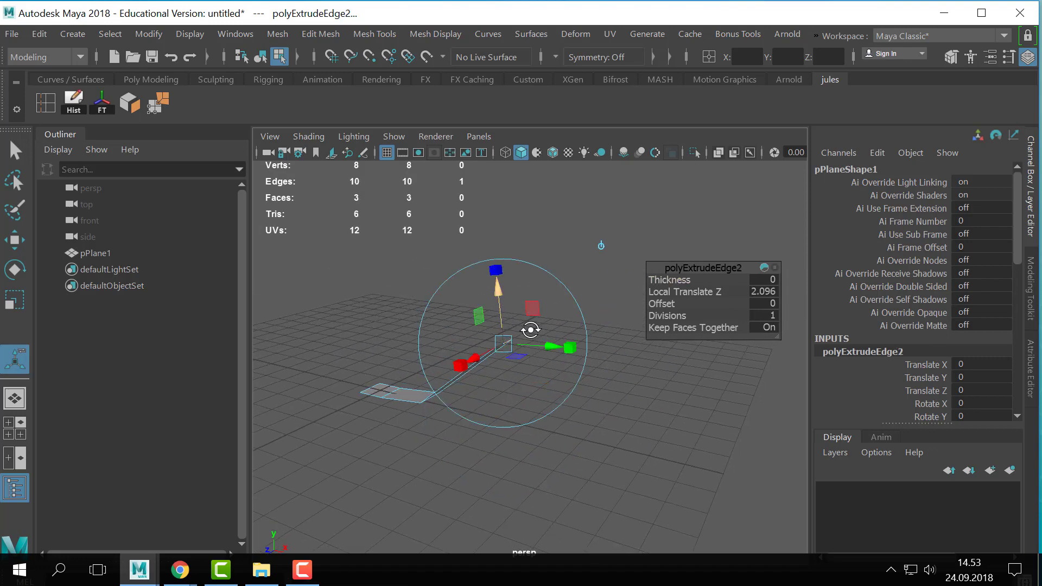
mouse_move(530, 330)
alt+mouse_down()
mouse_move(512, 308)
mouse_move(551, 332)
mouse_move(540, 338)
alt+mouse_up()
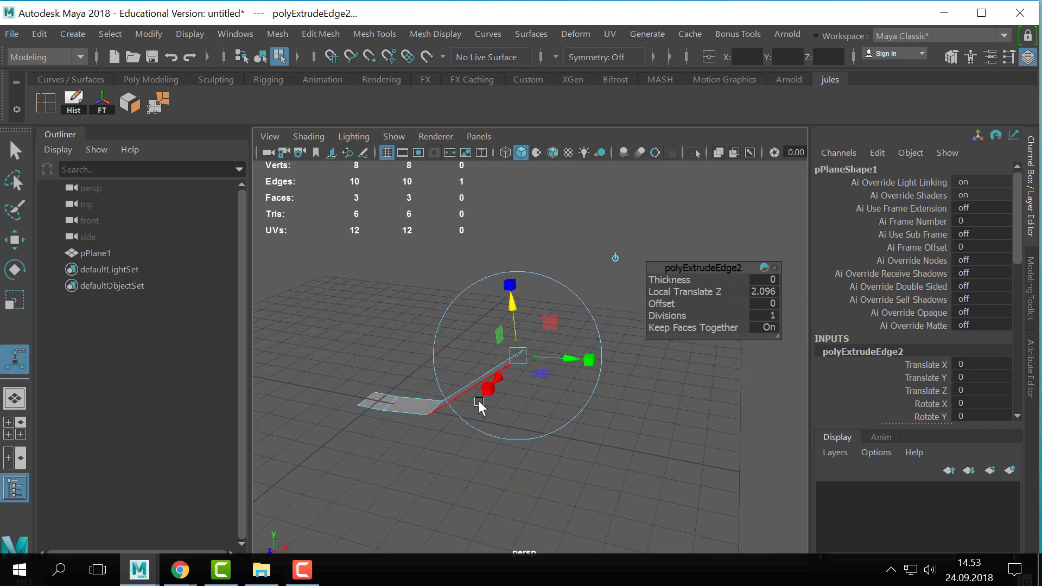
- Extrude the strip's raised end edge a third time, pulling it steeply upward
alt+middle_drag(509, 407, 537, 416)
alt+drag(537, 416, 514, 403)
alt+middle_drag(514, 403, 523, 383)
key(ctrl+e)
alt+drag(523, 382, 574, 302)
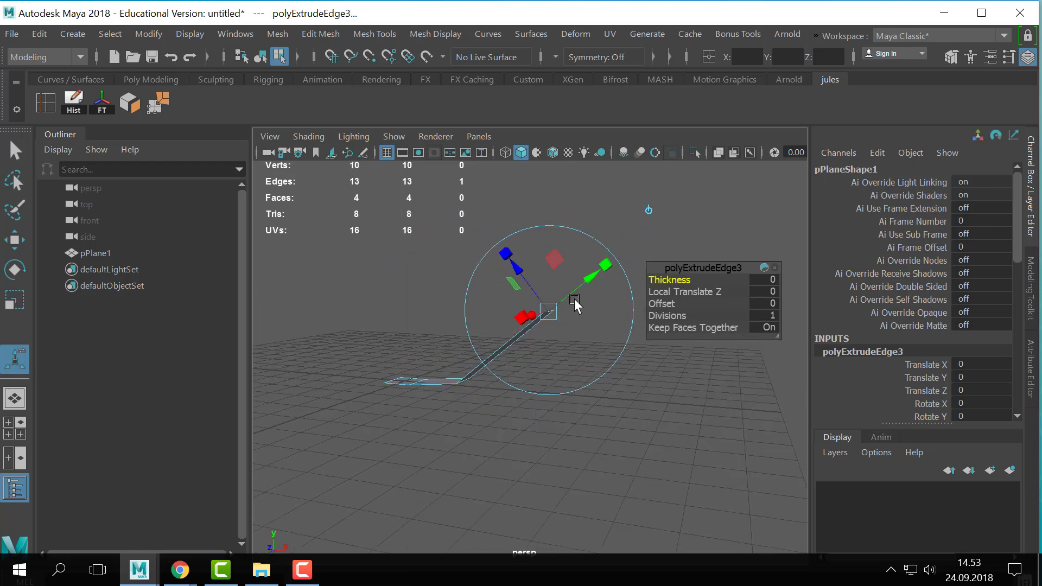
drag(605, 269, 669, 216)
drag(584, 221, 554, 179)
alt+middle_drag(564, 211, 571, 258)
- Extrude the strip's top edge a fourth time, adding a segment that slants up and outward
key(ctrl+e)
drag(598, 211, 615, 165)
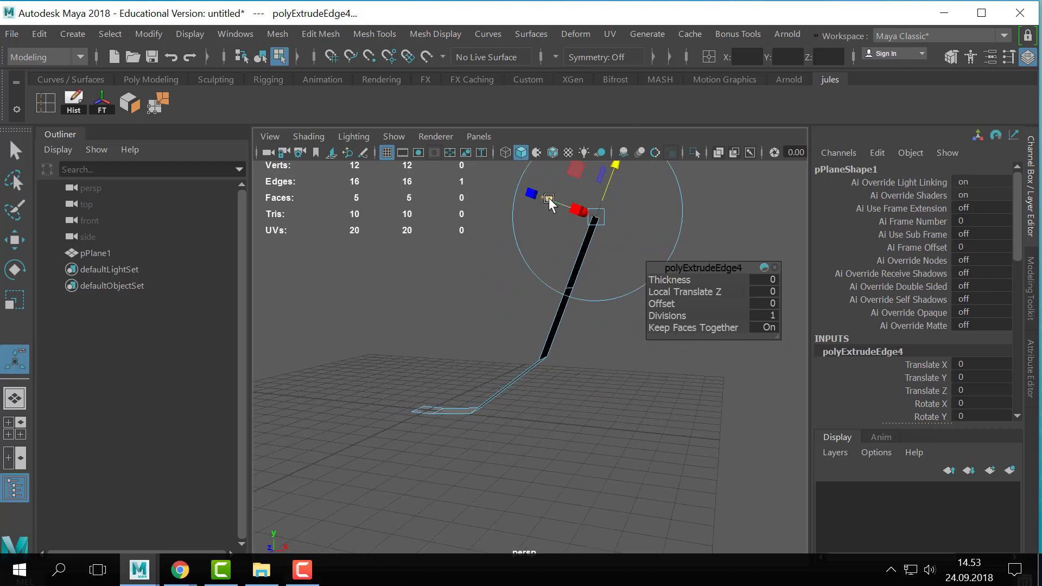
alt+drag(567, 240, 584, 276)
drag(582, 317, 630, 332)
alt+drag(657, 374, 594, 384)
- Return to object selection and turn on smooth preview for the extruded strip
key(q)
right_drag(558, 379, 646, 245)
alt+drag(659, 266, 690, 327)
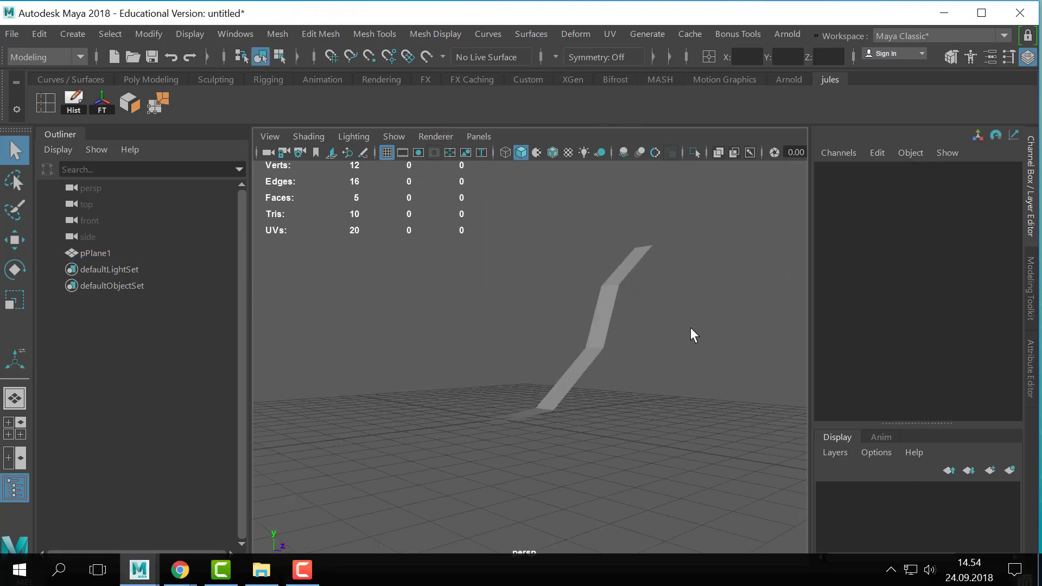
click(596, 325)
alt+drag(575, 374, 532, 458)
alt+right_drag(532, 458, 695, 460)
scroll(739, 438, down, 5)
alt+drag(739, 438, 629, 372)
click(645, 401)
click(587, 364)
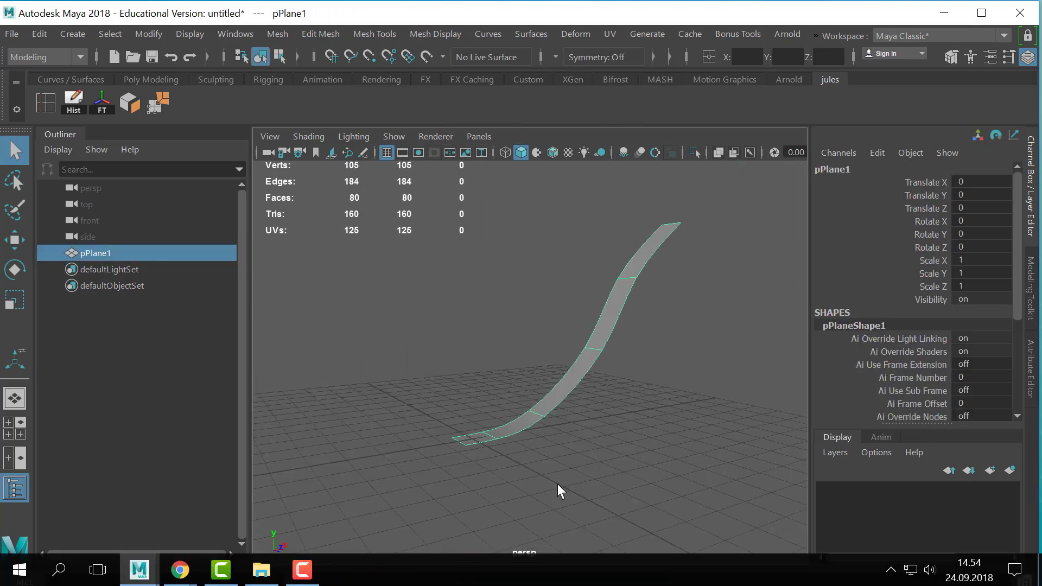
- Show the smoothed strip in the front view, select its vertices in vertex mode, and clear the selection
key(space)
key(space)
alt+middle_drag(519, 321, 401, 354)
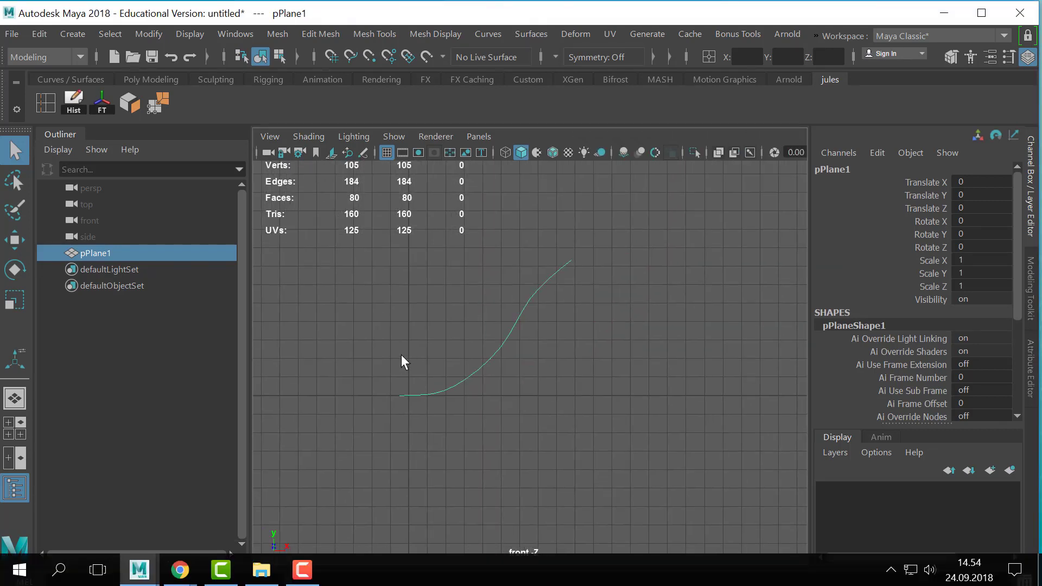
scroll(402, 354, up, 3)
right_drag(478, 362, 370, 119)
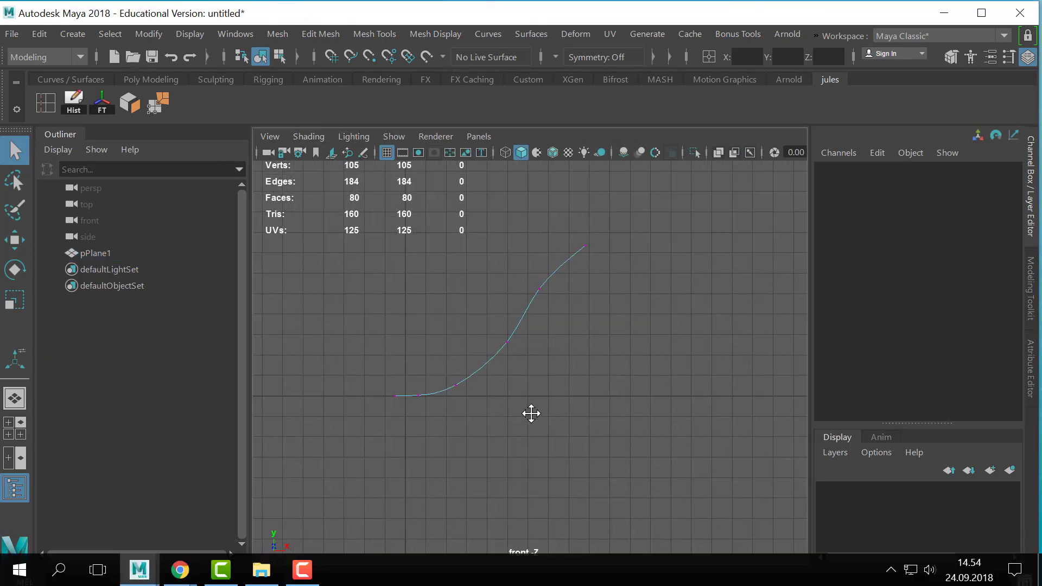
drag(417, 440, 415, 440)
shift+drag(489, 396, 466, 423)
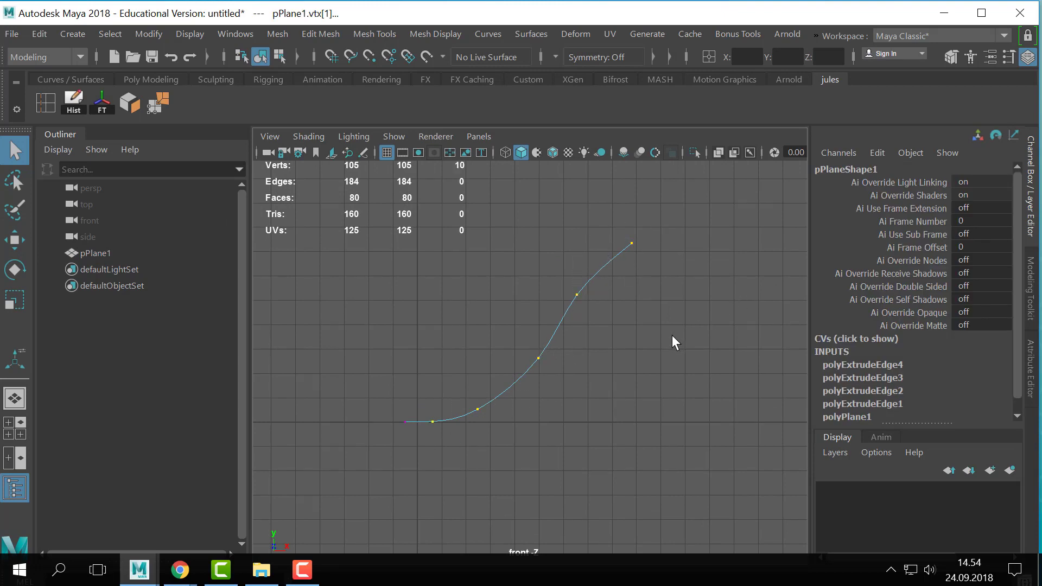
click(318, 202)
- Draw a CV curve in the front view with an S-shaped rise resembling the smoothed strip's profile, and finish it
click(73, 33)
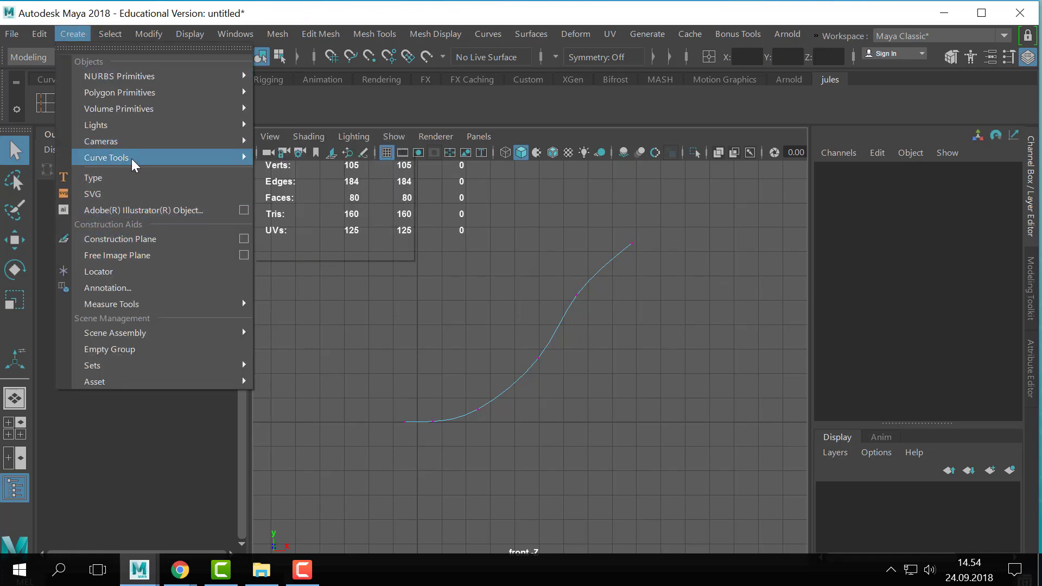
mouse_move(131, 158)
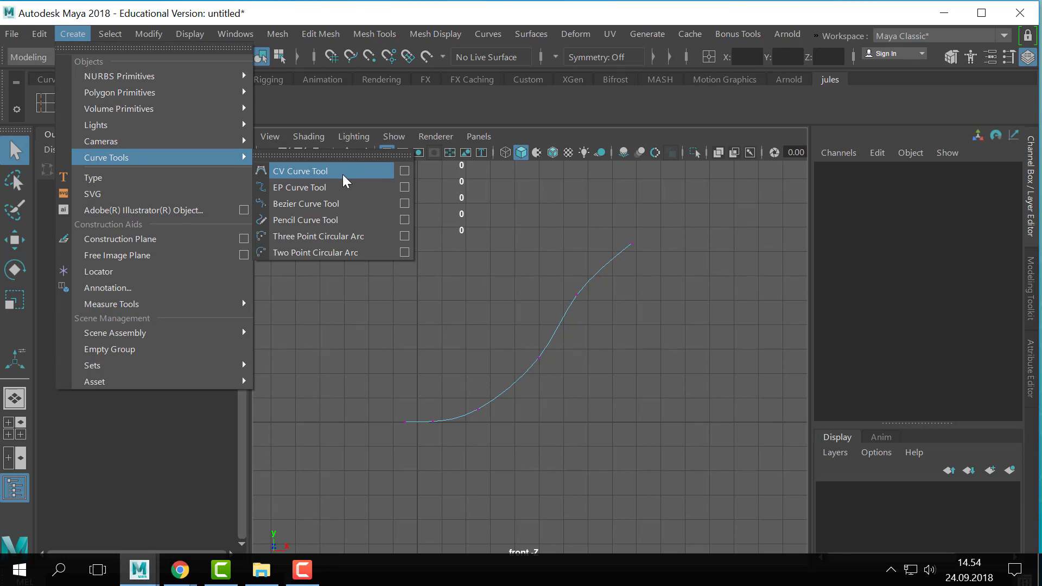
click(343, 171)
click(401, 363)
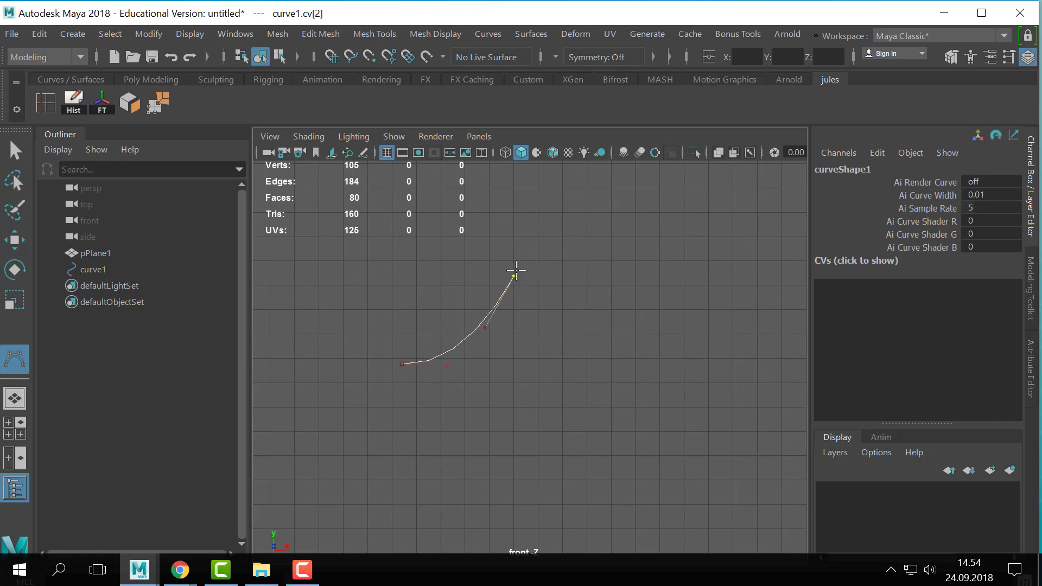
alt+middle_drag(545, 230, 523, 257)
click(545, 210)
alt+middle_drag(547, 203, 497, 250)
click(593, 203)
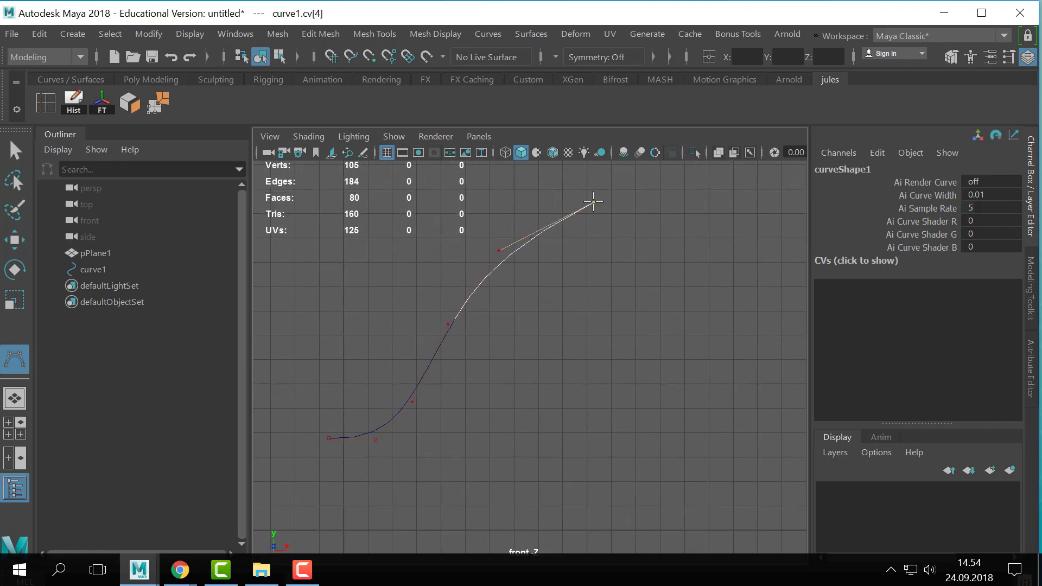
click(644, 196)
key(q)
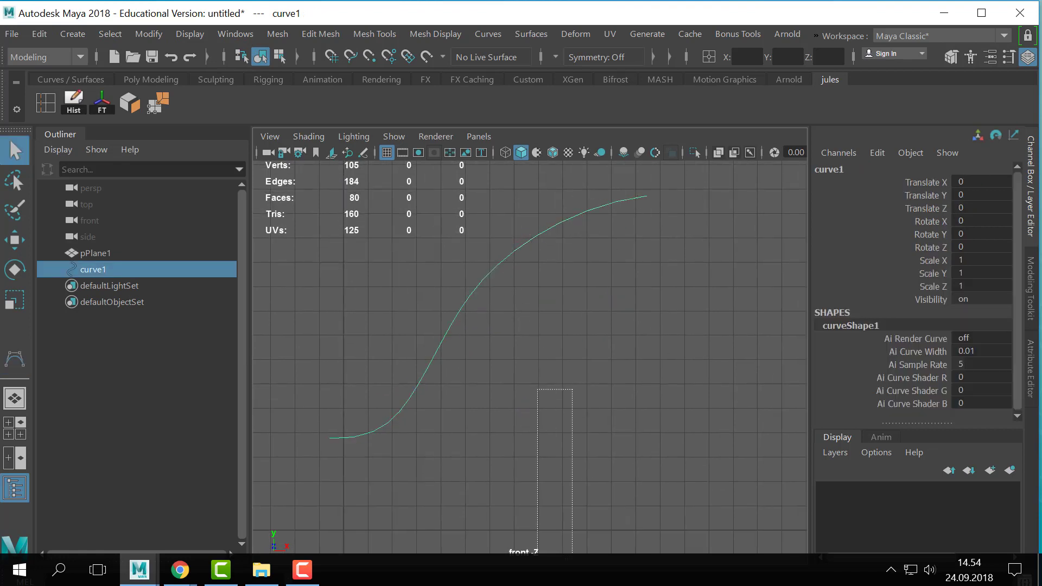
- Select the strip and the CV curve together to compare their shapes, and delete only the curve
drag(573, 559, 572, 562)
drag(539, 225, 561, 422)
scroll(561, 422, down, 2)
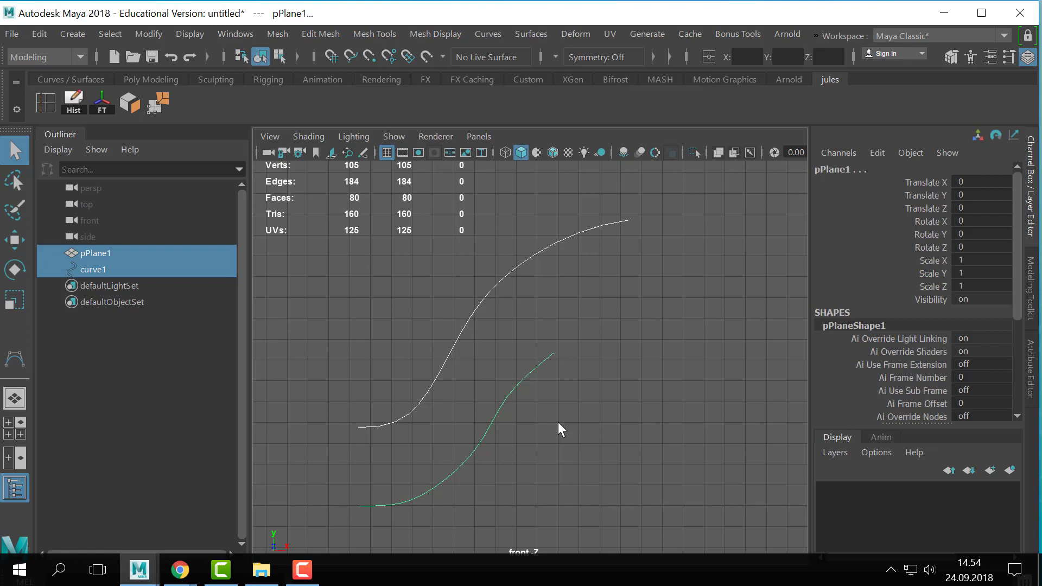
click(558, 421)
drag(473, 343, 769, 225)
key(Delete)
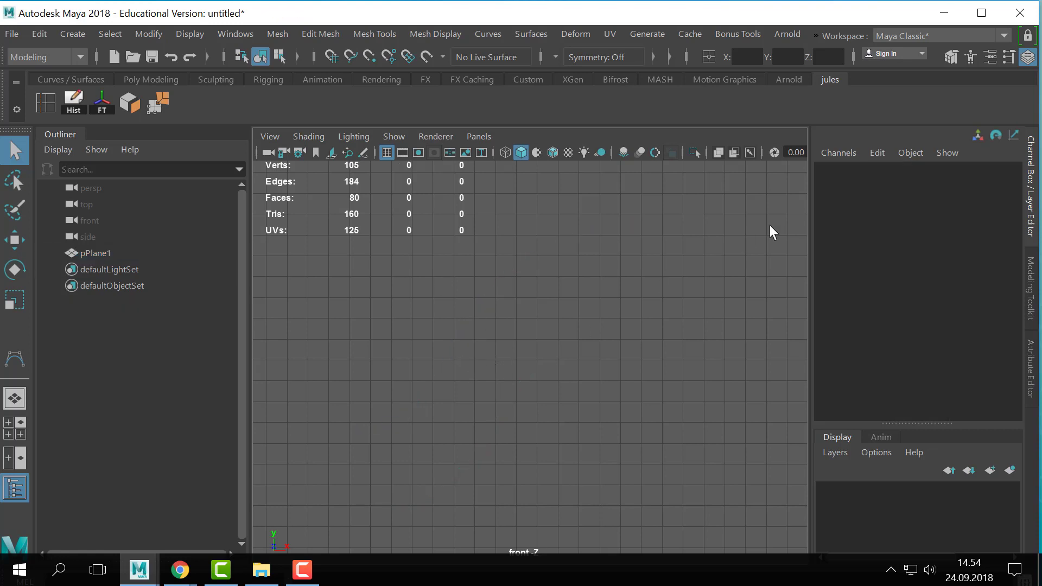
- Return to the perspective view, turn off smooth preview for the strip, and switch it to edge selection
key(space)
key(space)
click(553, 386)
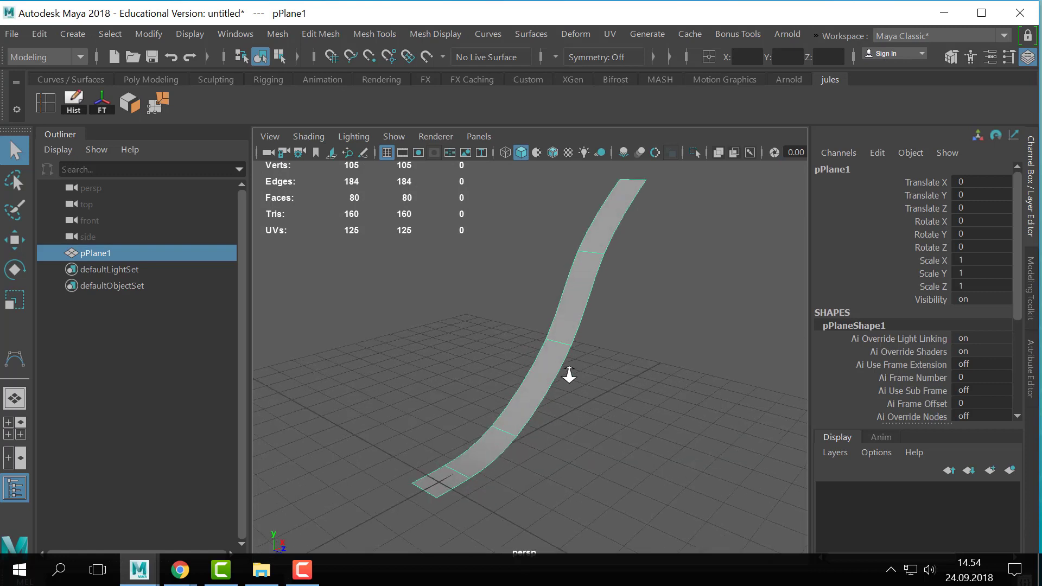
key(1)
alt+drag(568, 374, 575, 303)
right_drag(573, 297, 597, 61)
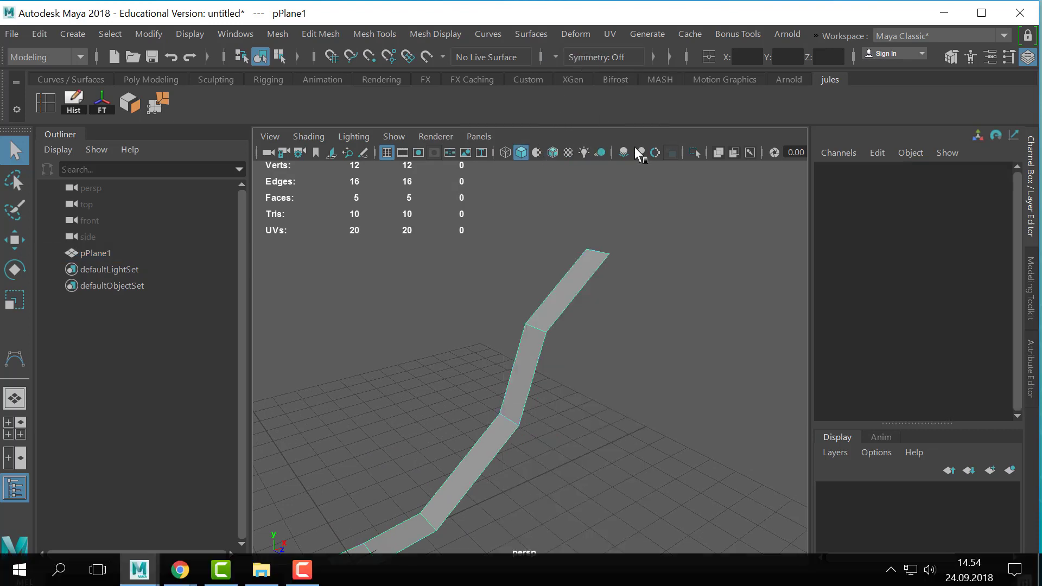
- Extrude the strip's top end edge up and outward as a fifth segment, and rotate it to start a twist
click(596, 251)
scroll(663, 281, down, 1)
alt+middle_drag(663, 281, 536, 341)
key(ctrl+e)
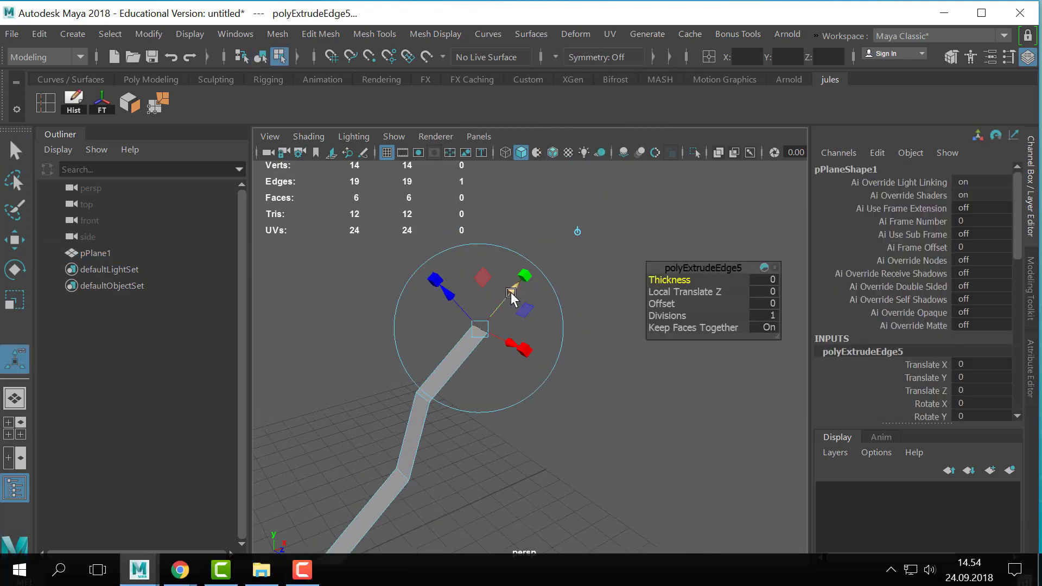
drag(513, 295, 569, 232)
click(615, 231)
drag(579, 276, 539, 243)
alt+middle_drag(587, 259, 482, 318)
- Extrude the strip's end edge a sixth time along its slant and rotate the new edge to continue the twist
key(ctrl+e)
alt+drag(482, 318, 603, 193)
alt+drag(575, 279, 595, 274)
click(565, 240)
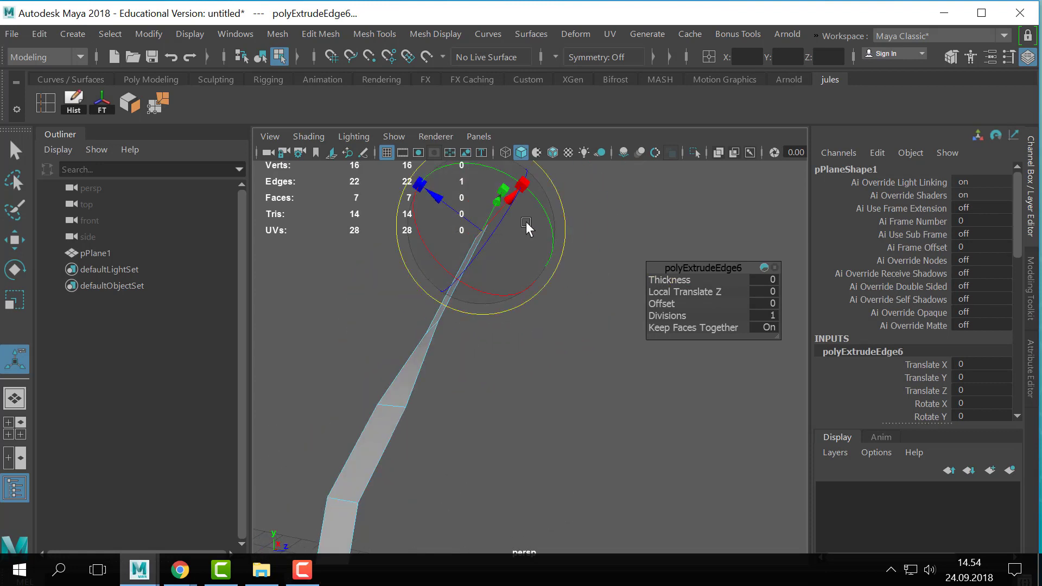
alt+drag(526, 221, 532, 235)
alt+middle_drag(532, 235, 540, 291)
alt+drag(539, 291, 518, 277)
click(578, 35)
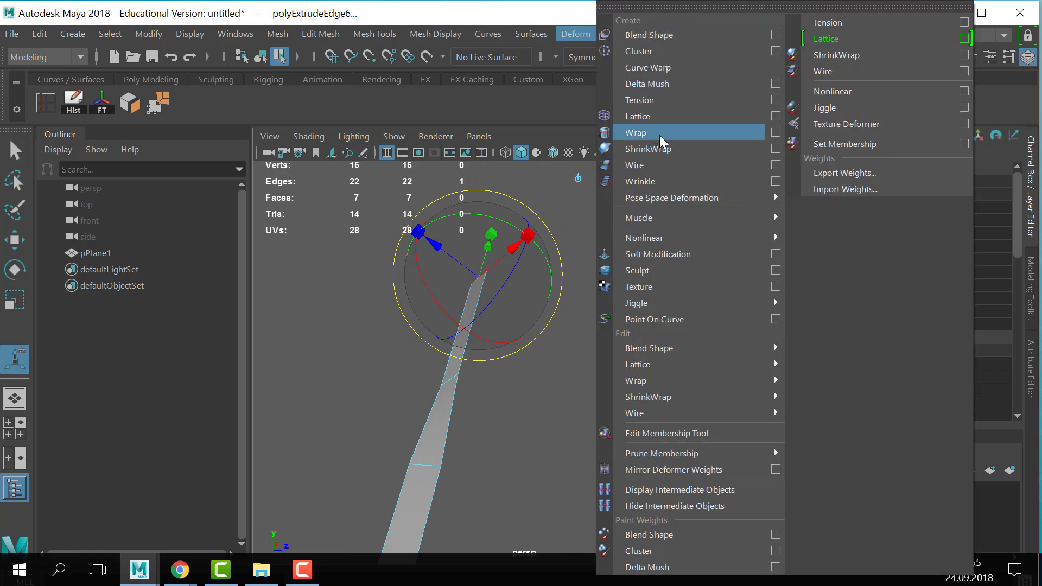
click(503, 219)
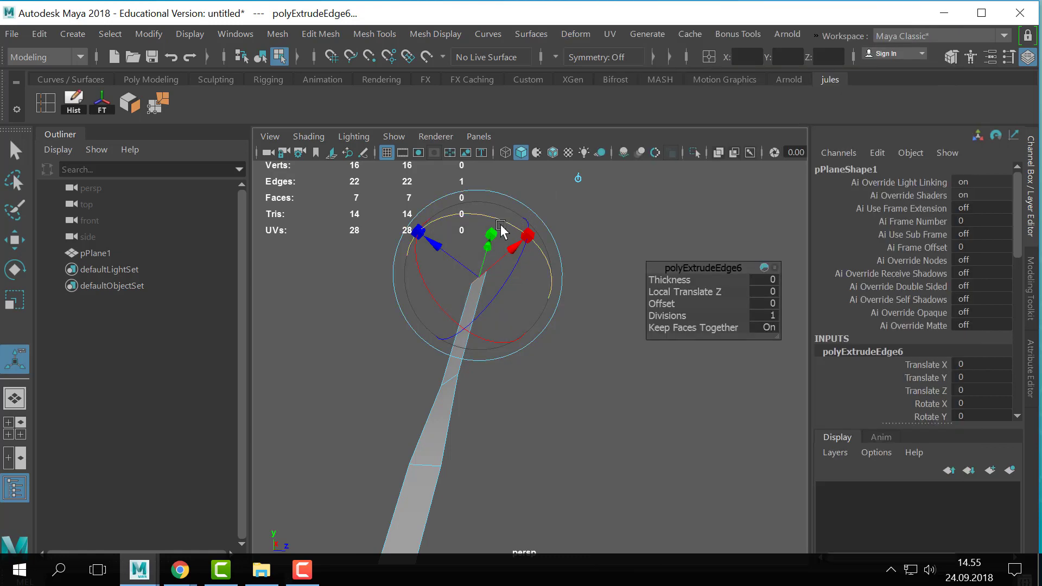
drag(502, 221, 465, 216)
alt+drag(538, 266, 686, 163)
- Extrude the end edge a seventh time, pulling it outward and rotating it so the strip twists further over
key(ctrl+e)
alt+drag(678, 168, 533, 195)
click(645, 198)
alt+drag(542, 230, 477, 295)
alt+middle_drag(477, 295, 721, 467)
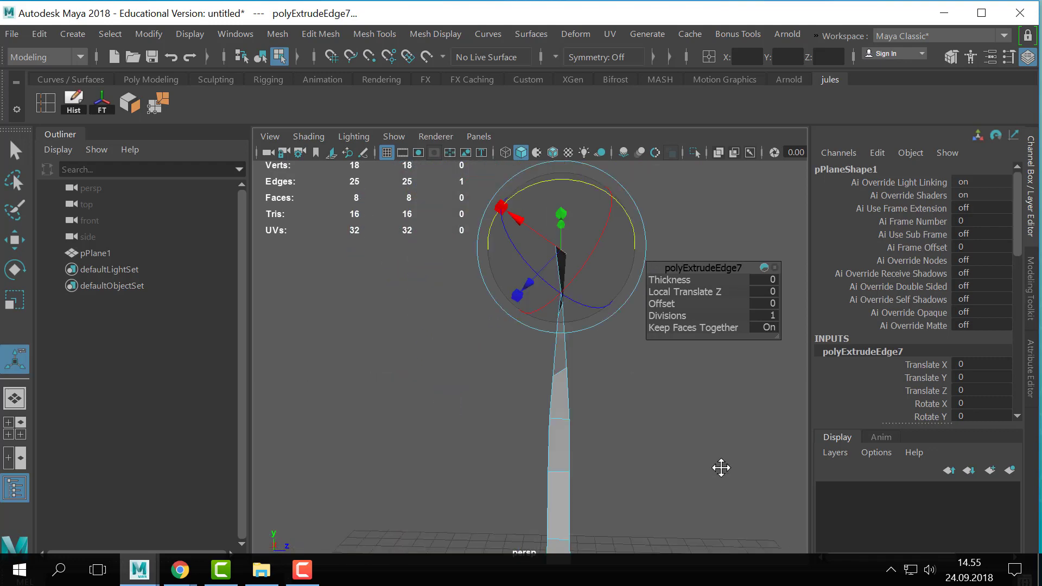
alt+drag(721, 468, 504, 295)
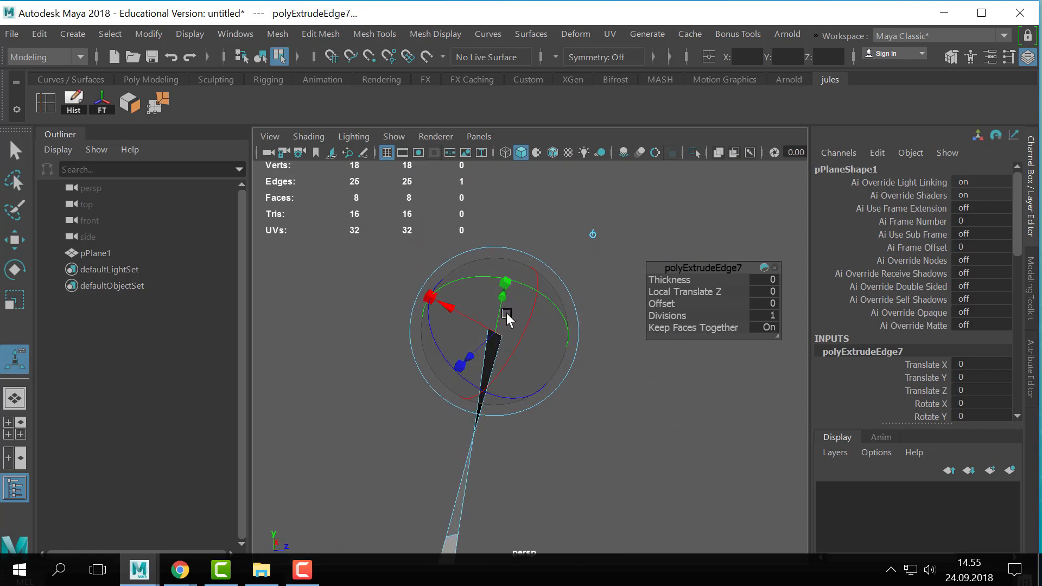
- Extrude the end edge an eighth time, move it up and outward with the Move tool, and rotate it
key(ctrl+e)
key(w)
alt+drag(538, 354, 397, 342)
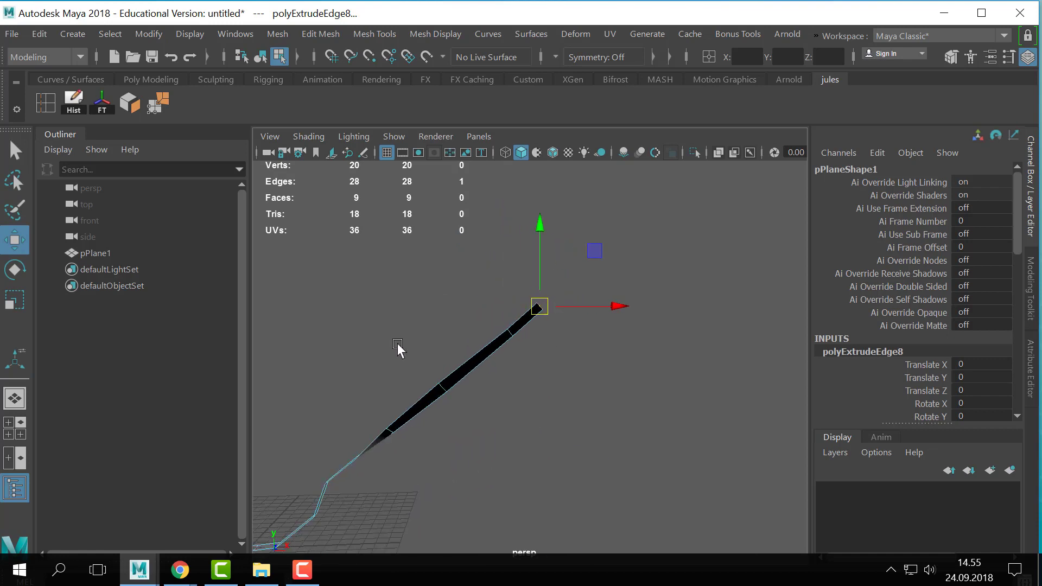
drag(539, 306, 574, 274)
key(e)
alt+drag(578, 310, 689, 324)
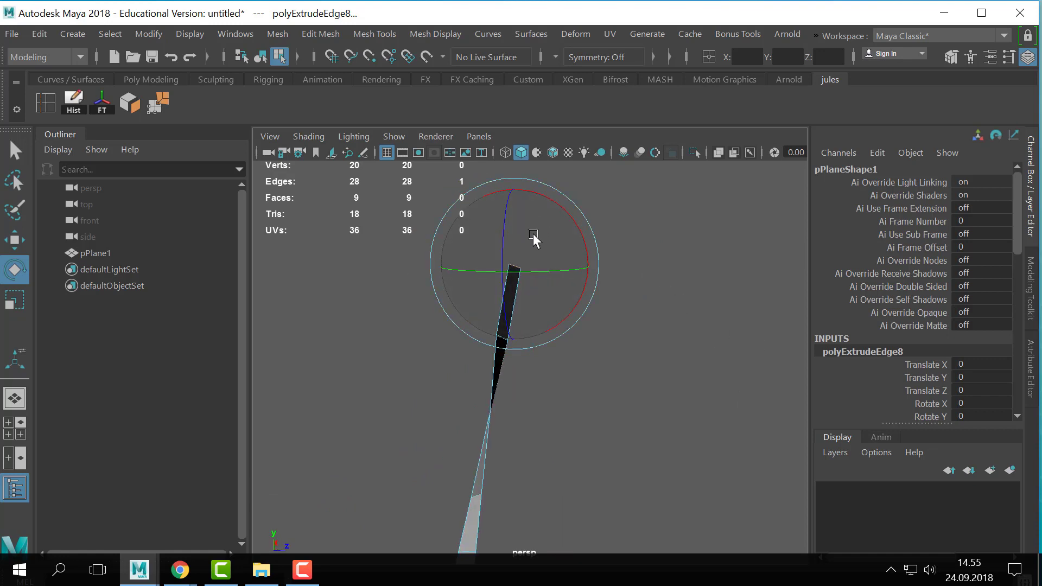
- Return to object selection, examine the twisted strip in smooth preview from several angles, and turn the preview off
key(q)
right_drag(491, 392, 581, 219)
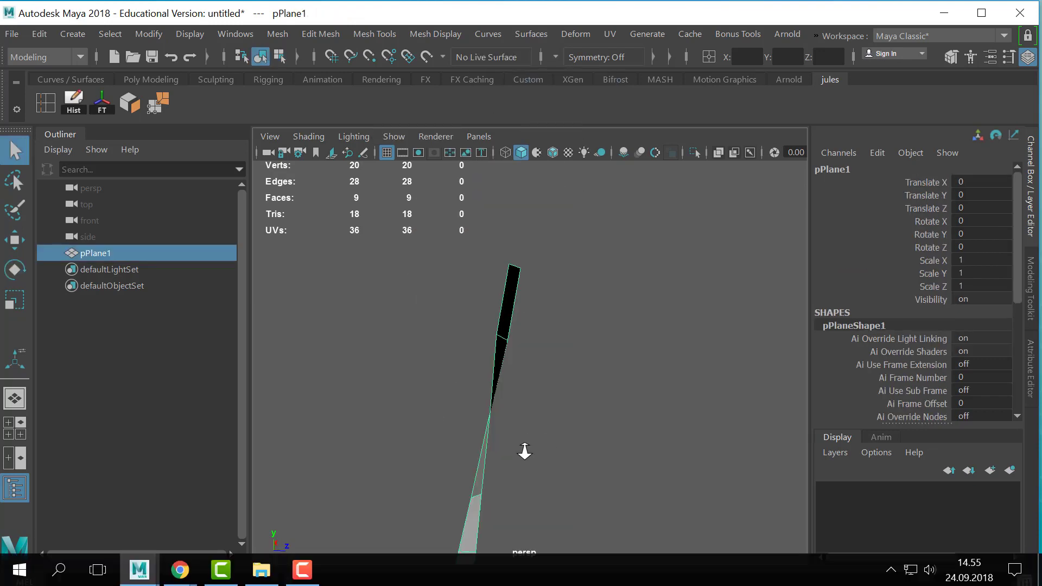
alt+drag(524, 450, 665, 374)
key(3)
click(520, 388)
click(609, 348)
alt+right_drag(662, 366, 711, 380)
alt+drag(711, 380, 671, 386)
key(1)
- Switch the strip to edge mode and select the complete loop of border edges around it
alt+right_drag(535, 418, 497, 235)
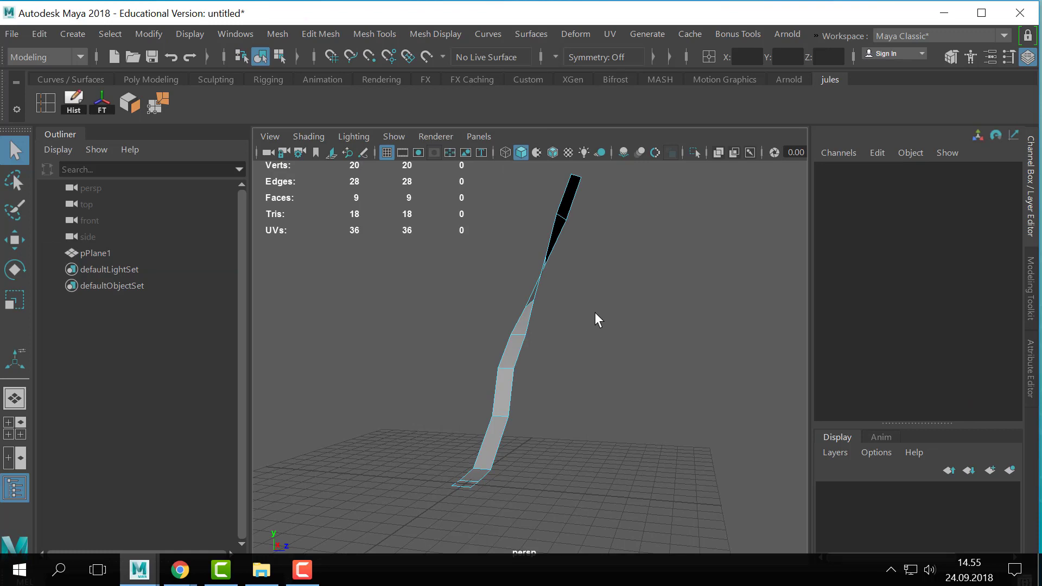
mouse_move(555, 389)
alt+mouse_down()
mouse_move(599, 413)
mouse_move(566, 399)
alt+mouse_up()
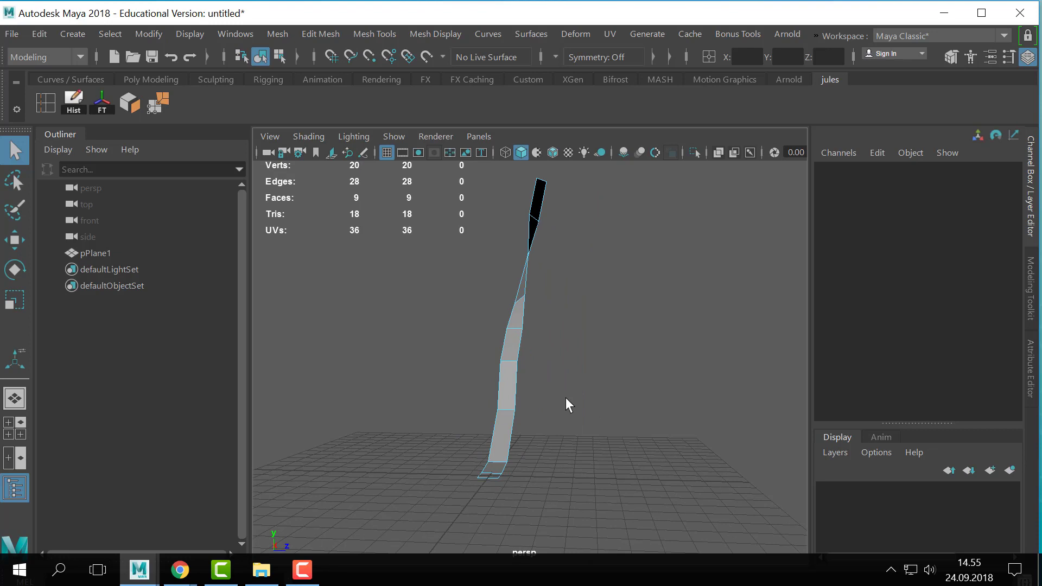
alt+drag(566, 398, 529, 404)
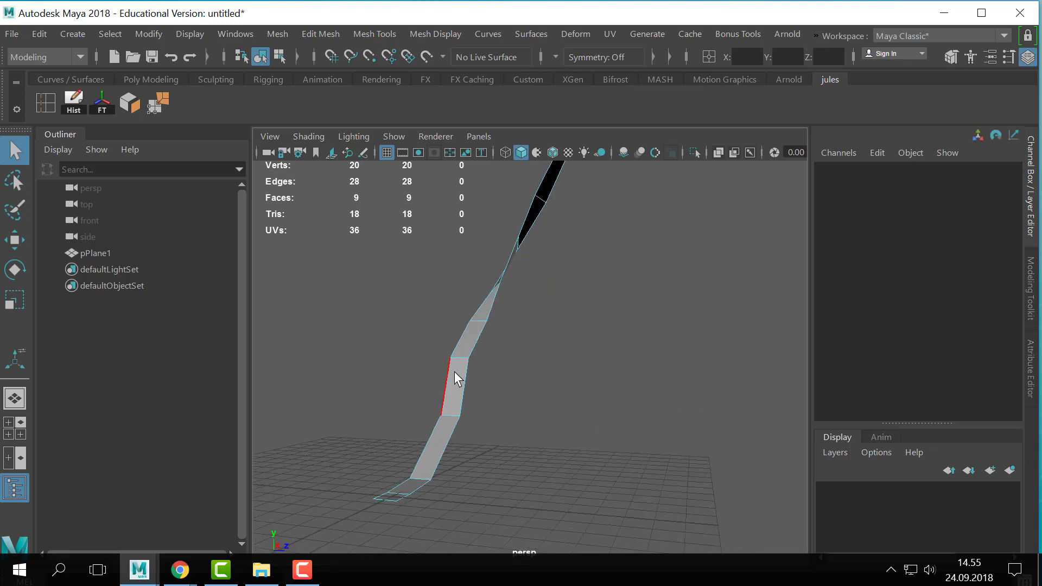
right_drag(455, 372, 426, 49)
scroll(667, 460, down, 2)
alt+middle_drag(667, 460, 676, 464)
double_click(490, 386)
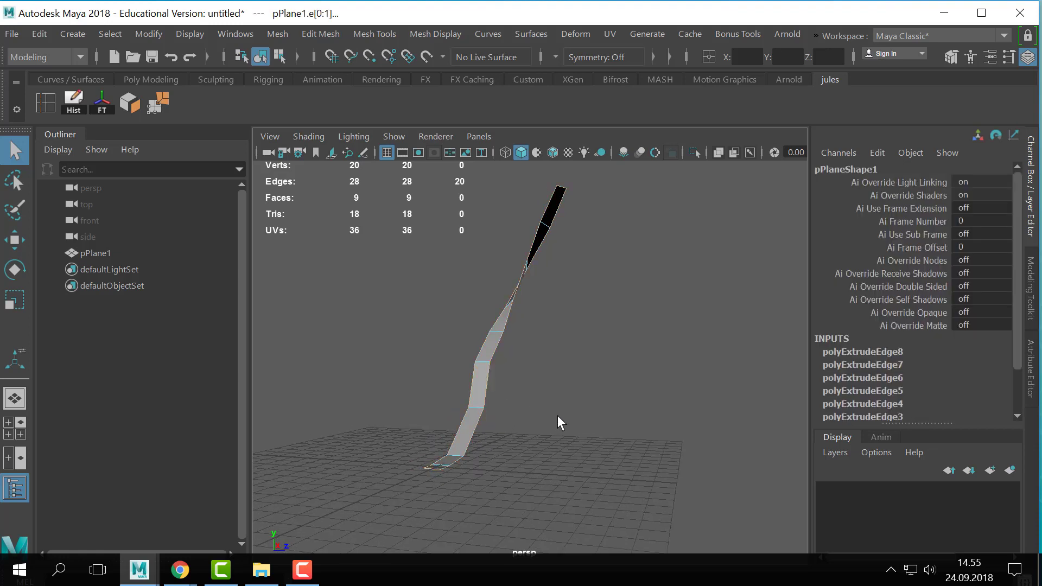
alt+drag(558, 418, 495, 395)
alt+right_drag(496, 395, 584, 419)
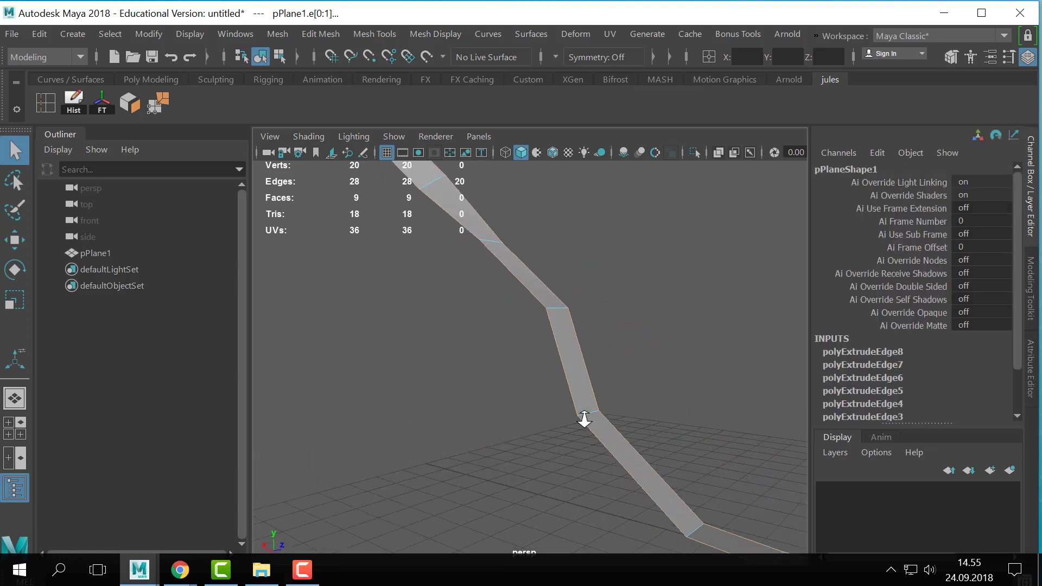
alt+middle_drag(584, 419, 477, 352)
alt+drag(643, 378, 593, 438)
- Extrude the strip's border edges with an offset of 0.2 and return to object selection
key(ctrl+e)
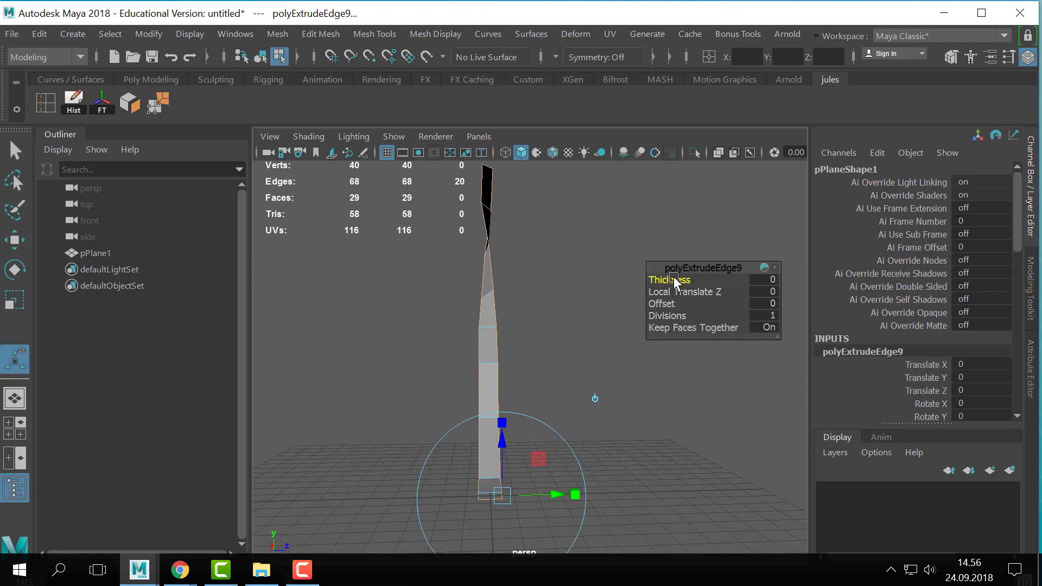
drag(673, 279, 668, 304)
alt+drag(602, 445, 510, 362)
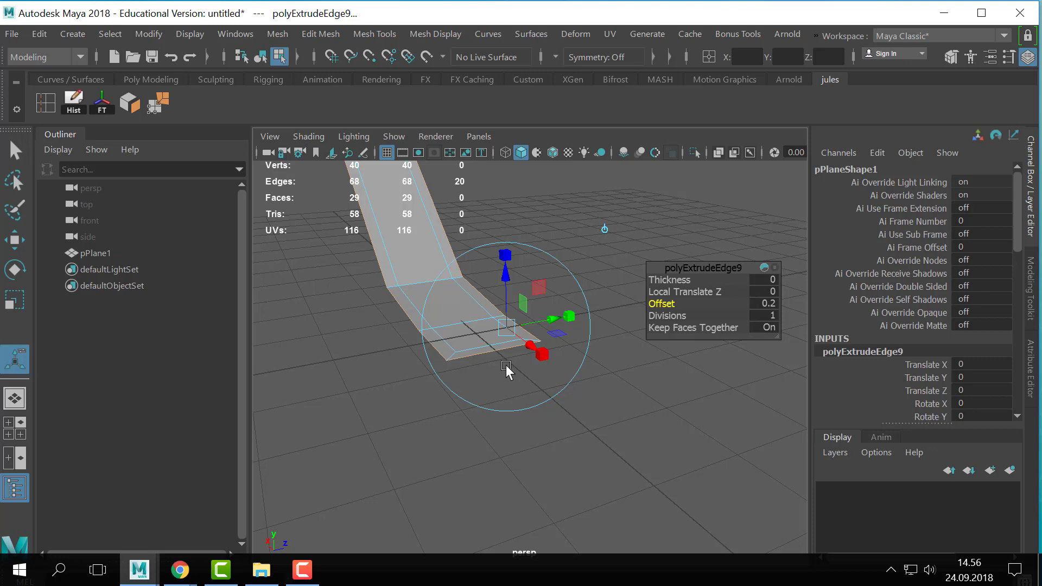
alt+middle_drag(439, 266, 465, 383)
key(q)
right_drag(433, 300, 532, 49)
alt+drag(506, 497, 574, 384)
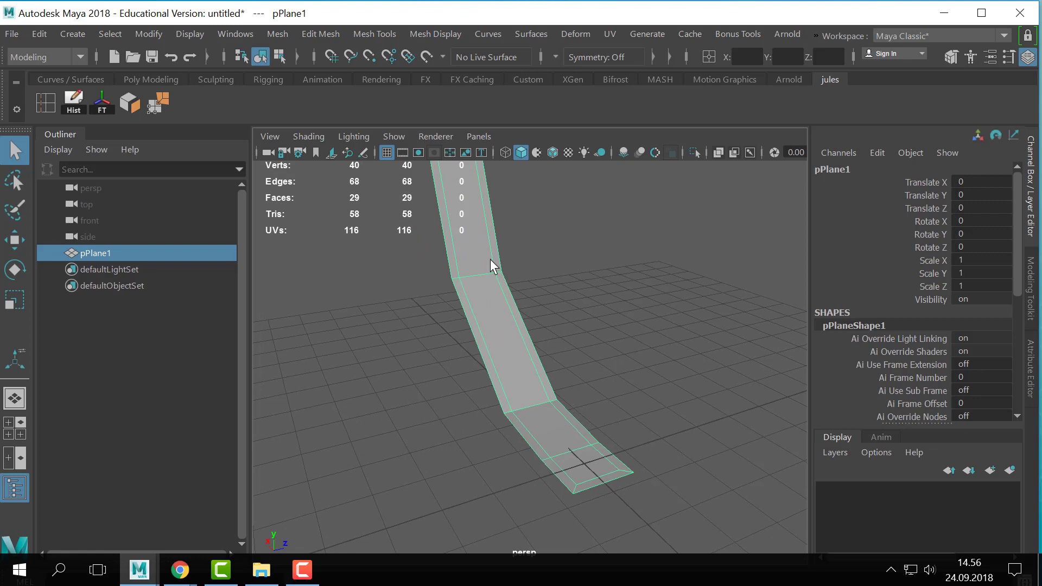
right_drag(488, 144, 490, 86)
click(480, 353)
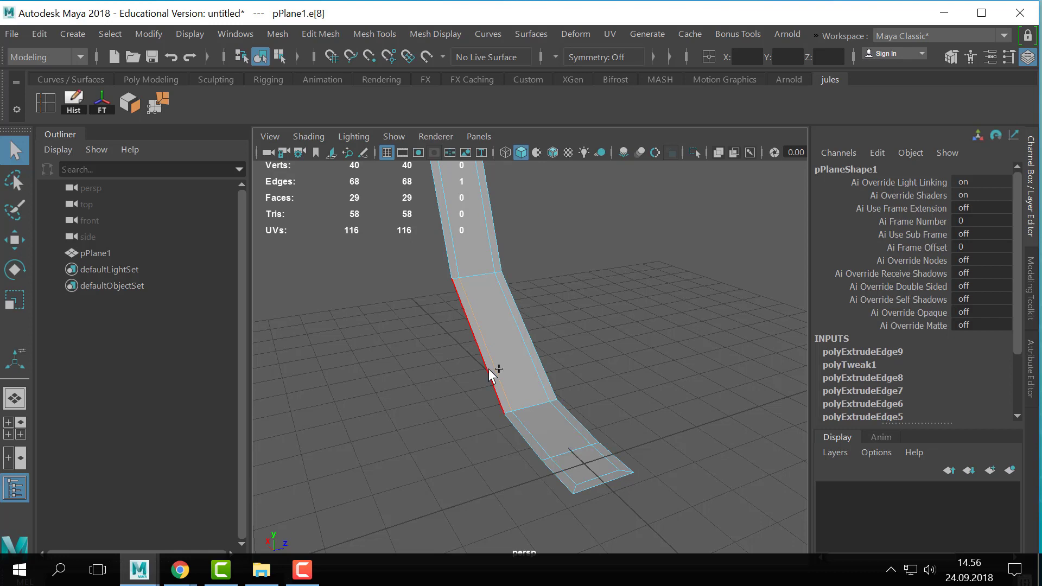
right_drag(512, 360, 630, 245)
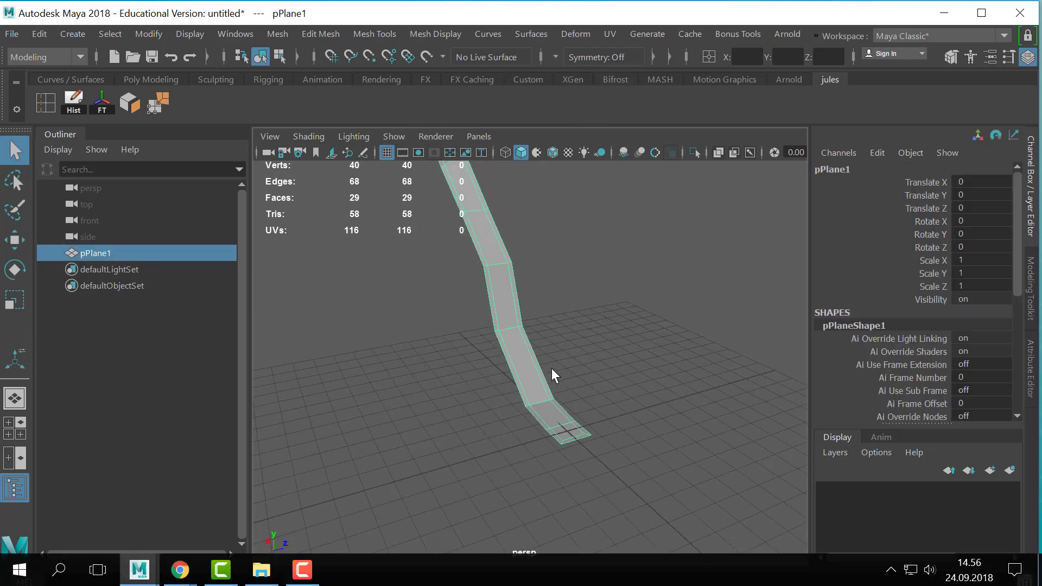
- Extrude all faces of the twisted strip
right_drag(503, 368, 611, 79)
key(ctrl+e)
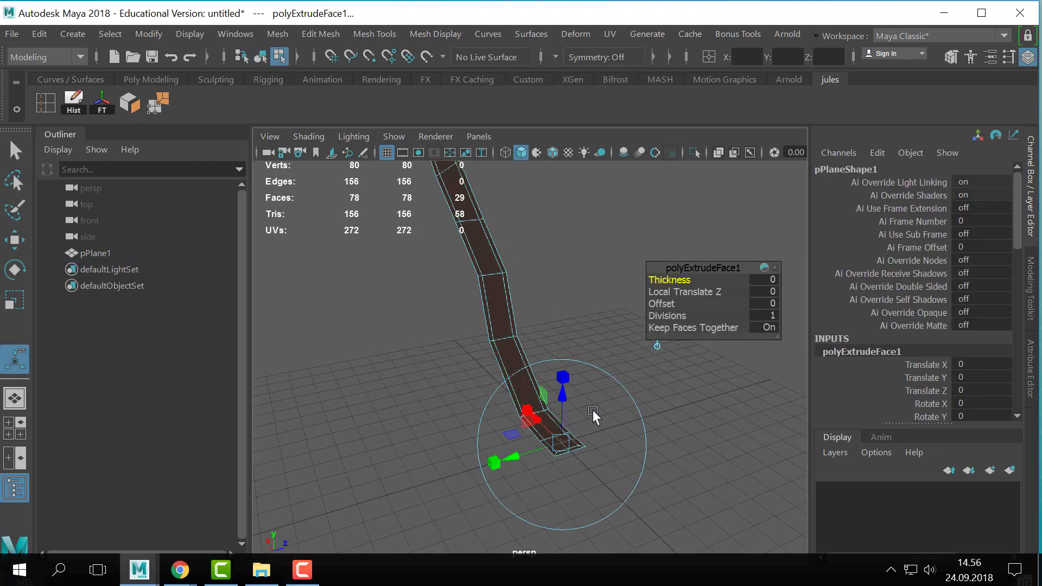
- Try a thickness of 0.3 and a pull along the blue axis on the extruded faces, undoing each attempt
drag(669, 279, 669, 279)
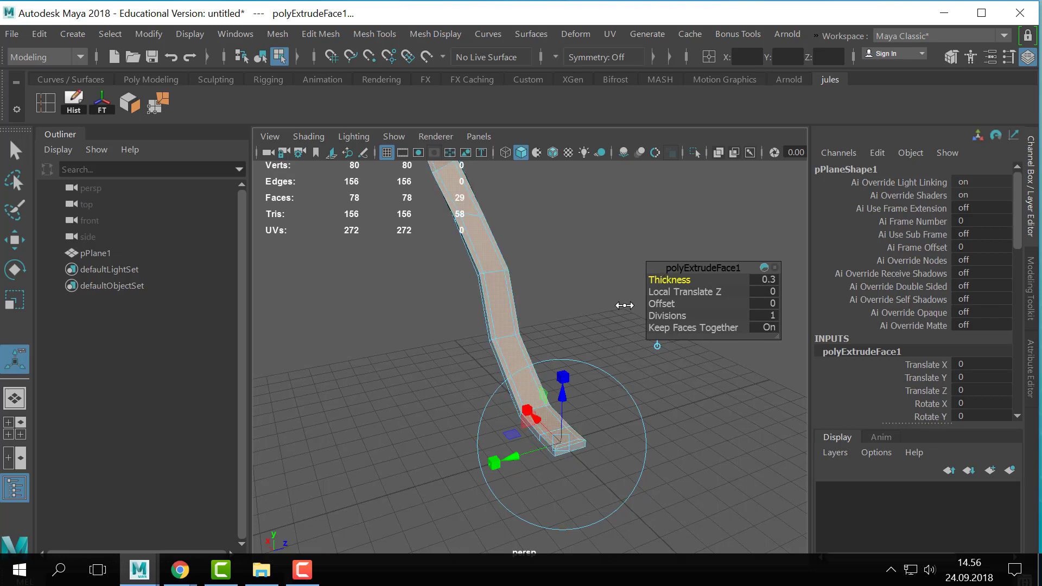
alt+drag(405, 391, 499, 406)
key(ctrl+z)
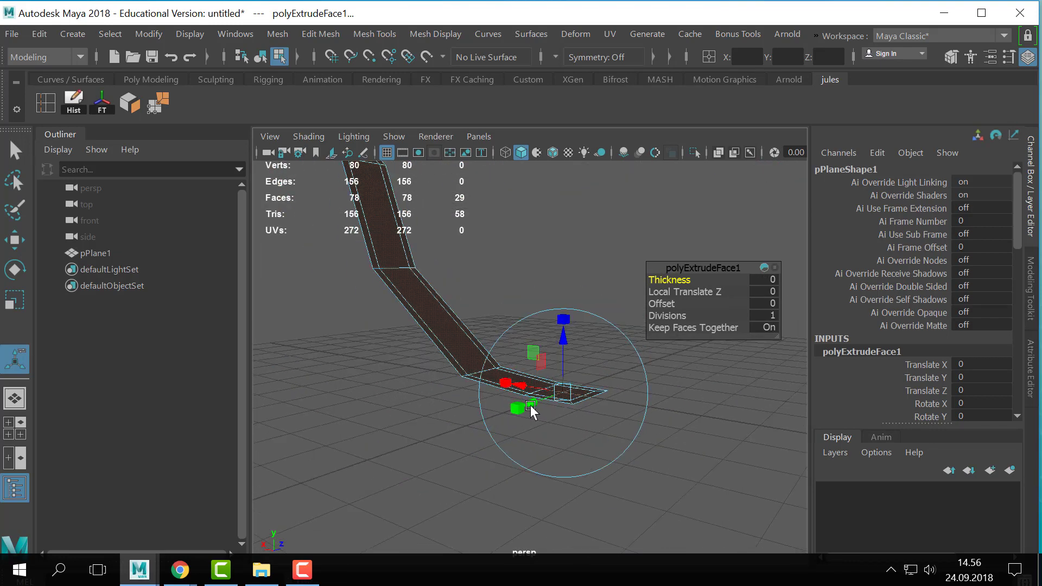
alt+middle_drag(531, 406, 542, 419)
drag(576, 352, 575, 330)
key(ctrl+z)
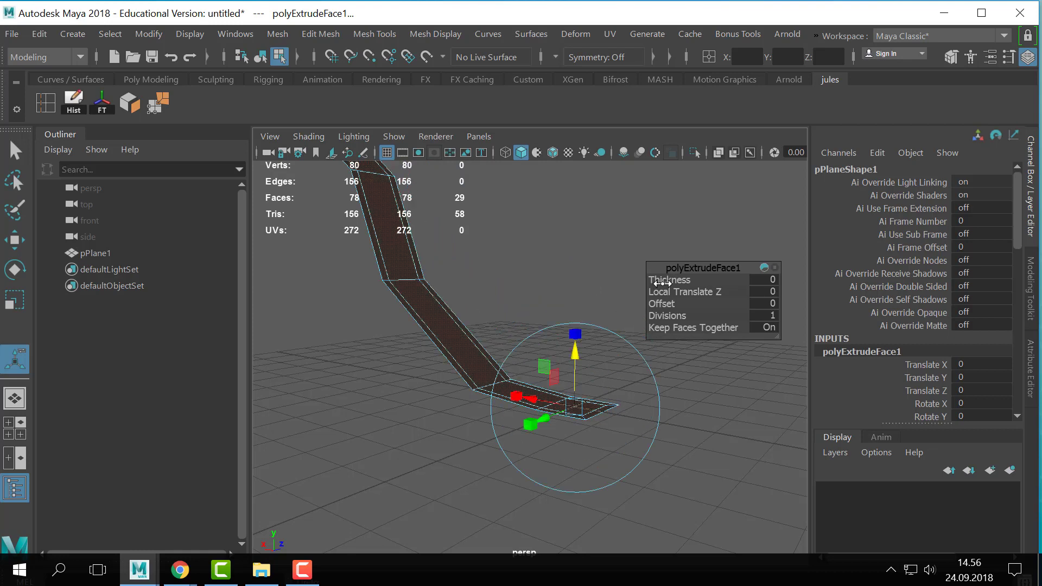
- Set the face extrusion's thickness to 0.4 to give the strip solid depth, and leave the extrude manipulator
mouse_move(662, 283)
mouse_down()
mouse_move(678, 283)
mouse_move(662, 282)
mouse_up()
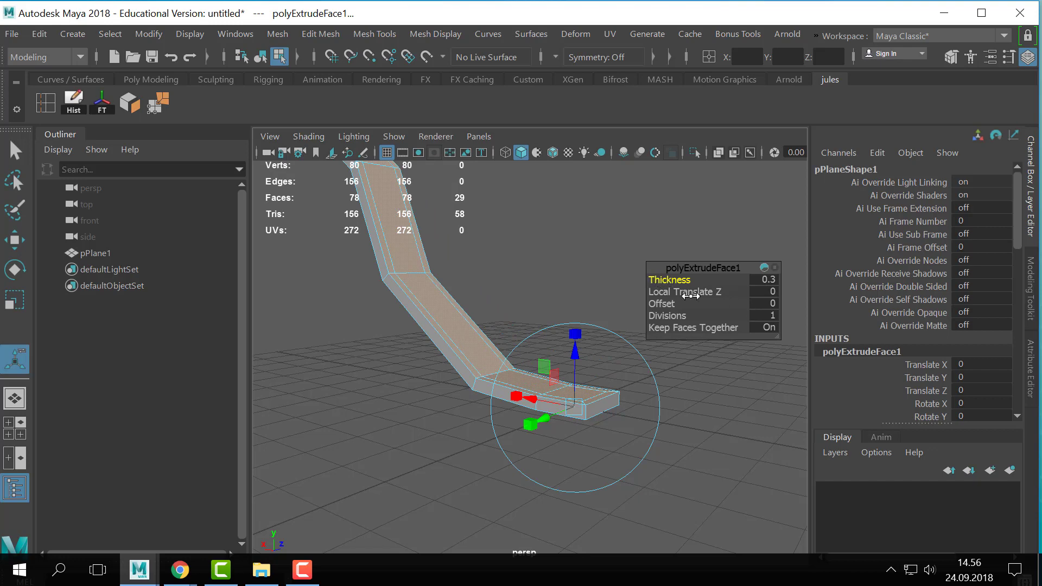
alt+middle_drag(518, 305, 594, 403)
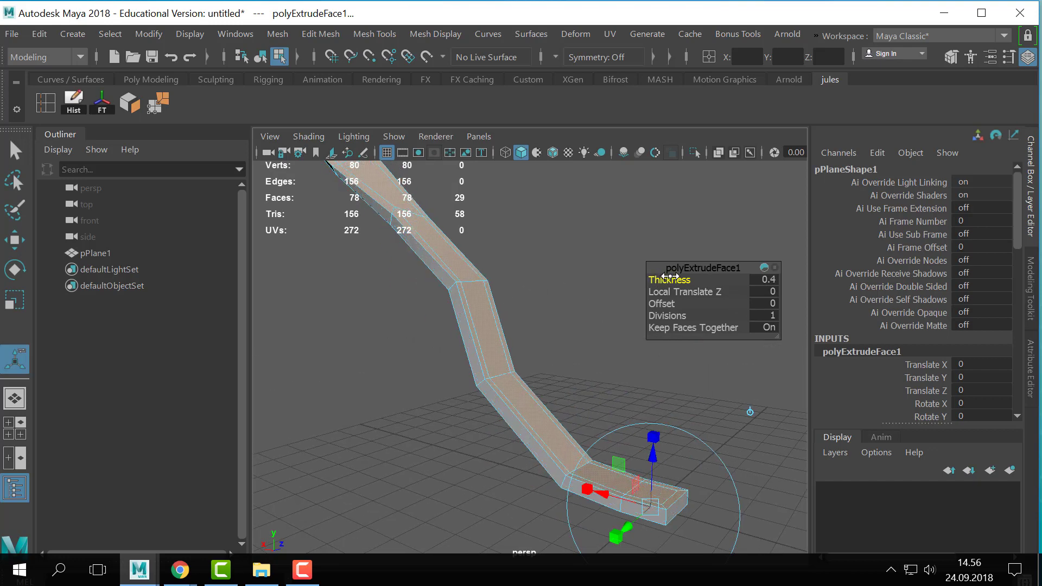
mouse_move(668, 279)
mouse_down()
mouse_move(680, 279)
mouse_move(668, 277)
mouse_up()
key(q)
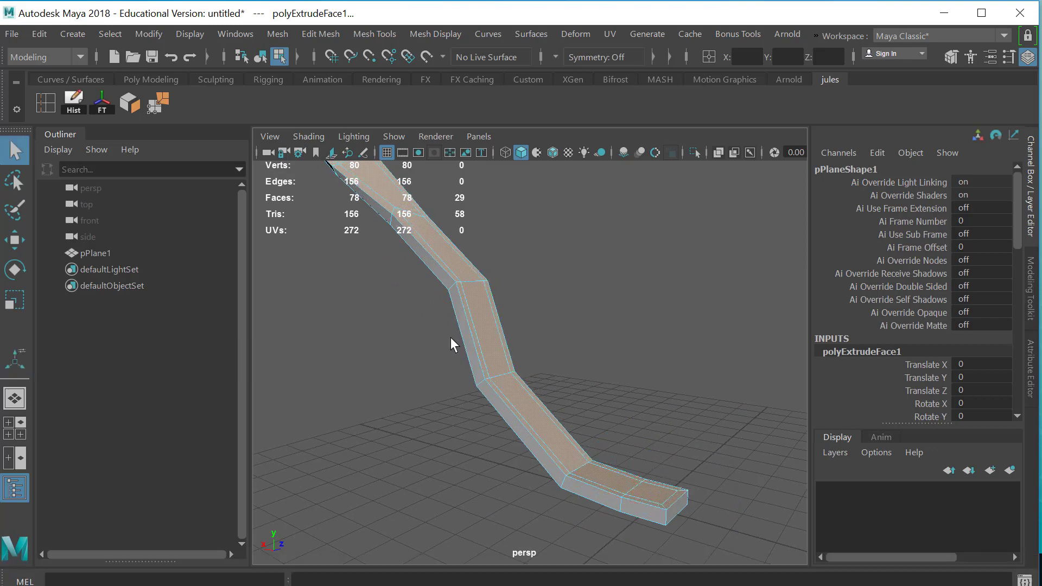
- Insert two edge loops along the strip's thickness, one near each border, and return to object selection
right_drag(451, 337, 542, 65)
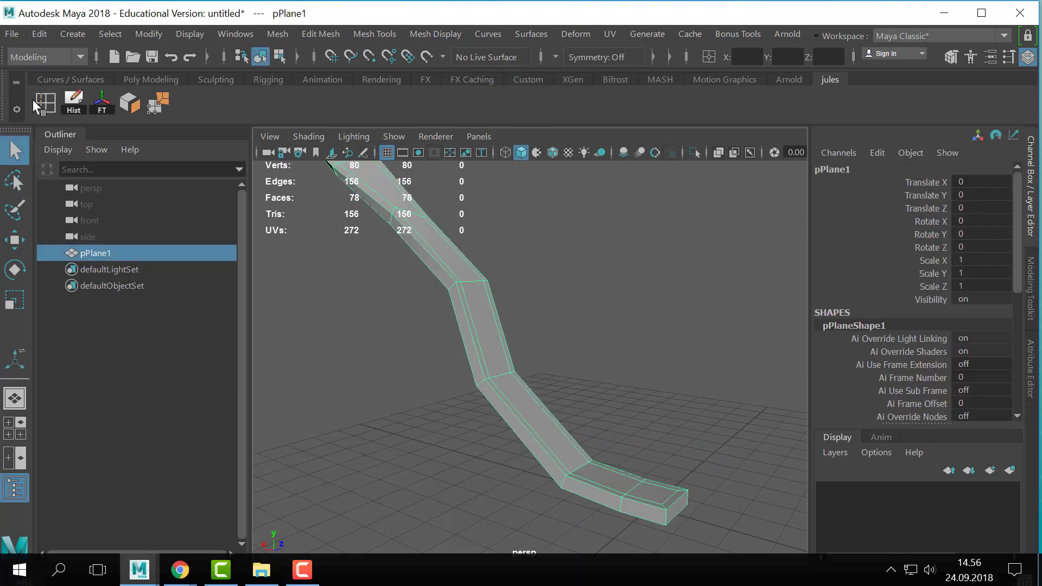
click(33, 99)
scroll(437, 386, up, 5)
click(446, 395)
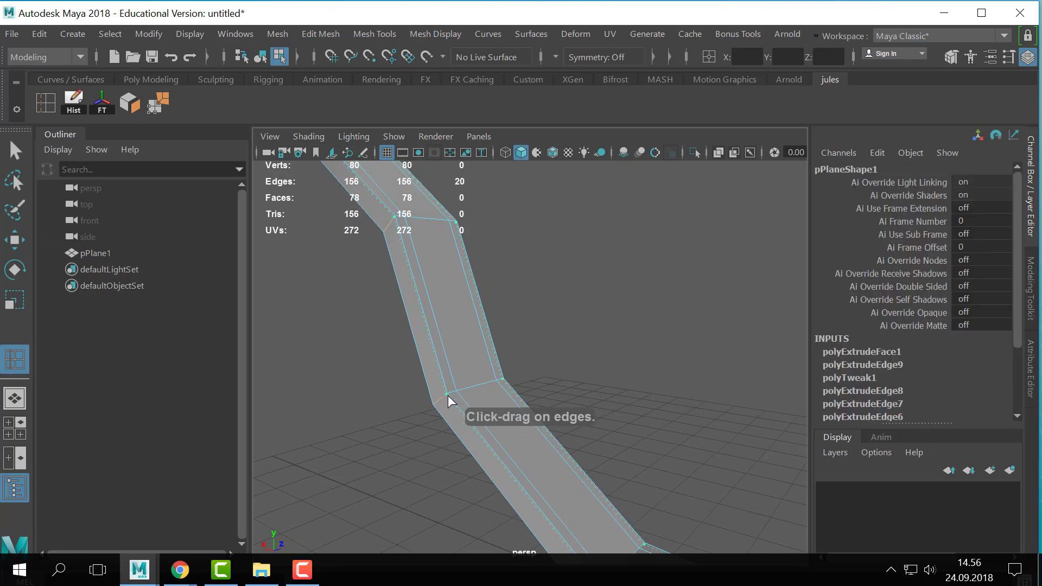
drag(445, 396, 444, 398)
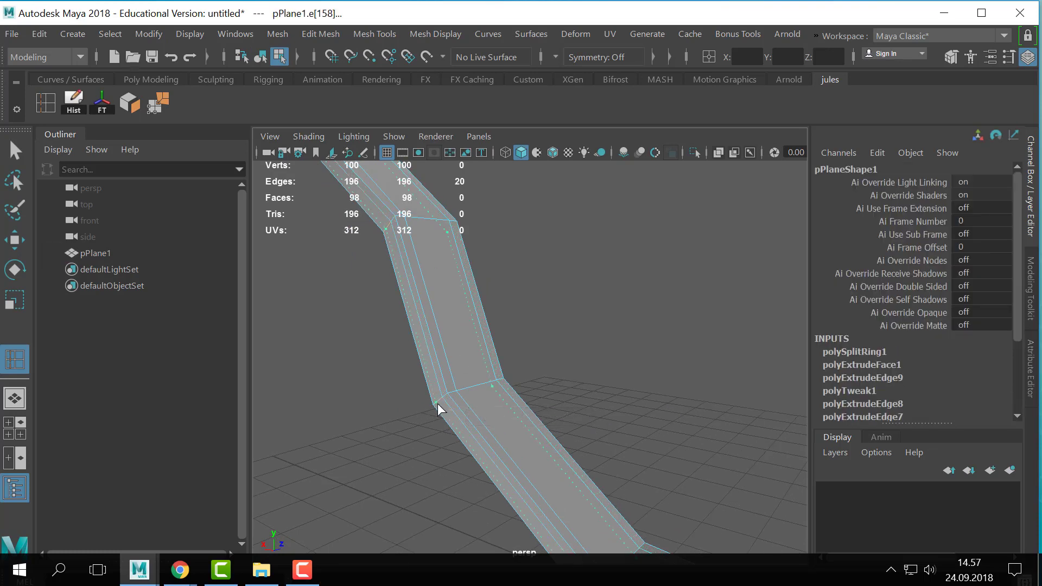
click(438, 403)
key(q)
right_drag(450, 398, 584, 318)
click(614, 335)
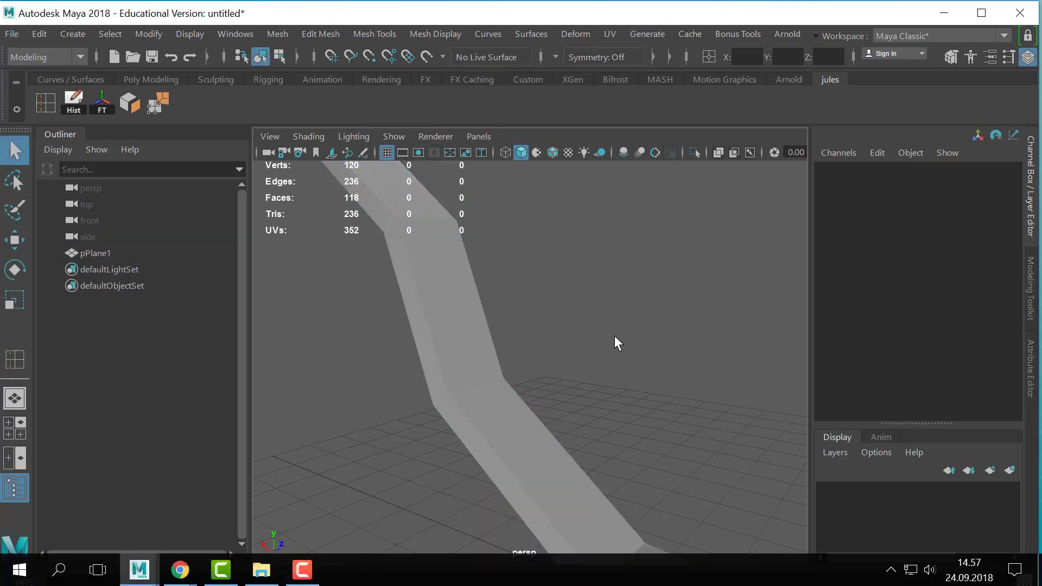
- Show the strip in smooth preview and examine its rounded edges and twist from several angles
click(478, 347)
key(3)
click(771, 382)
alt+right_drag(770, 382, 456, 389)
alt+drag(456, 389, 380, 405)
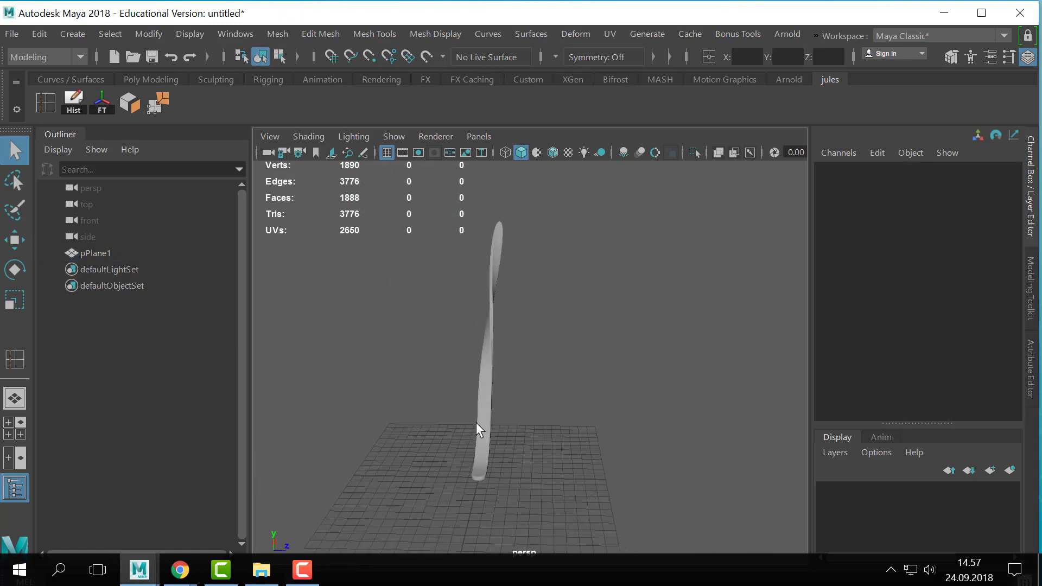
alt+drag(476, 422, 468, 415)
click(487, 379)
alt+drag(453, 343, 570, 349)
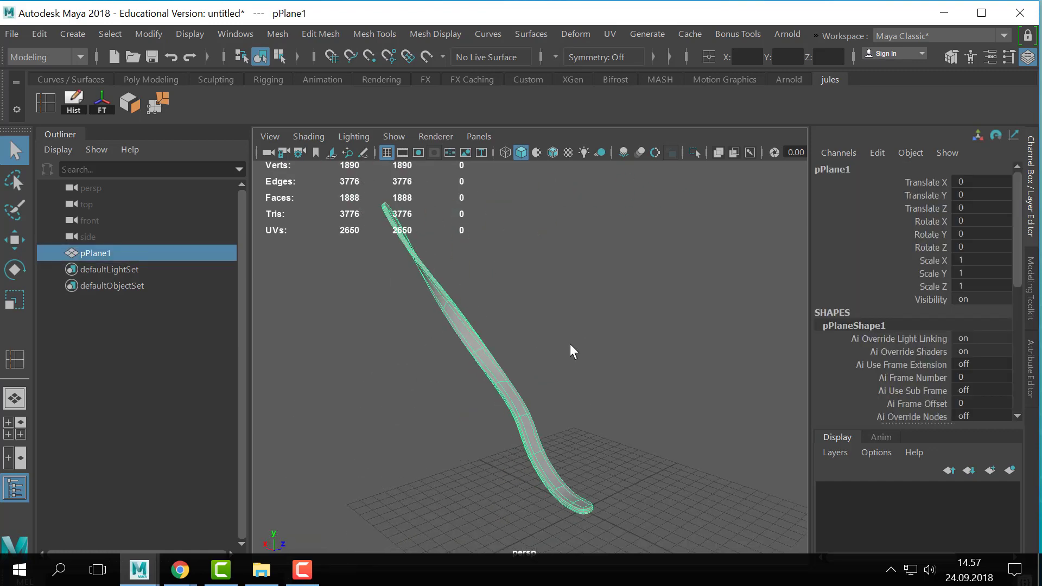
click(438, 422)
click(525, 422)
alt+middle_drag(582, 414, 670, 454)
alt+right_drag(670, 454, 687, 411)
mouse_move(687, 411)
alt+mouse_down()
mouse_move(507, 428)
mouse_move(690, 415)
alt+mouse_up()
click(651, 393)
alt+drag(594, 367, 657, 338)
click(496, 323)
- Turn off smooth preview and move the misplaced inner corner vertex at the strip's upper end back inside the face border
key(1)
alt+drag(600, 411, 552, 405)
right_drag(582, 311, 535, 98)
click(444, 257)
key(w)
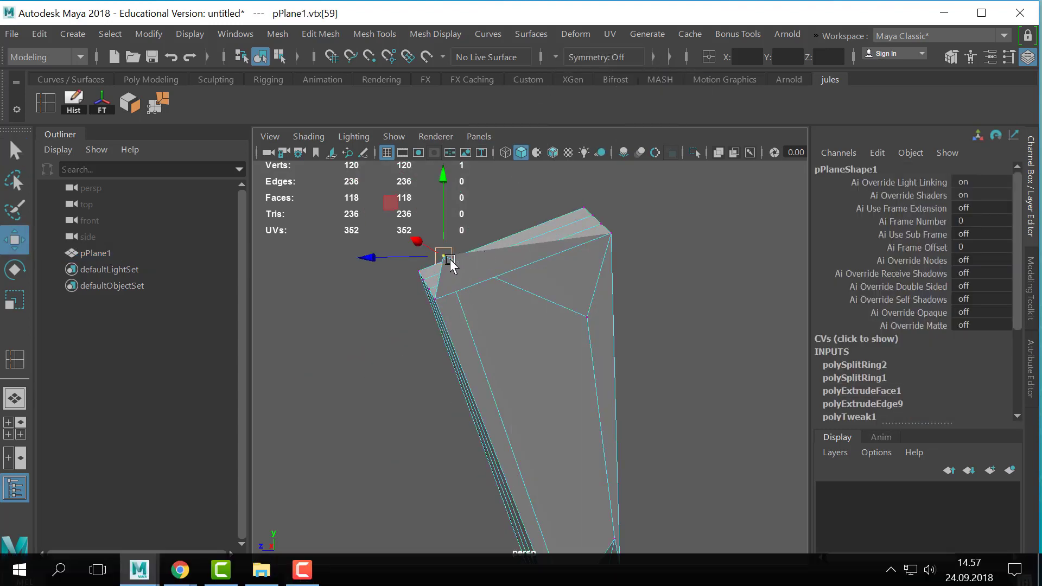
drag(450, 259, 509, 357)
alt+right_drag(508, 357, 436, 375)
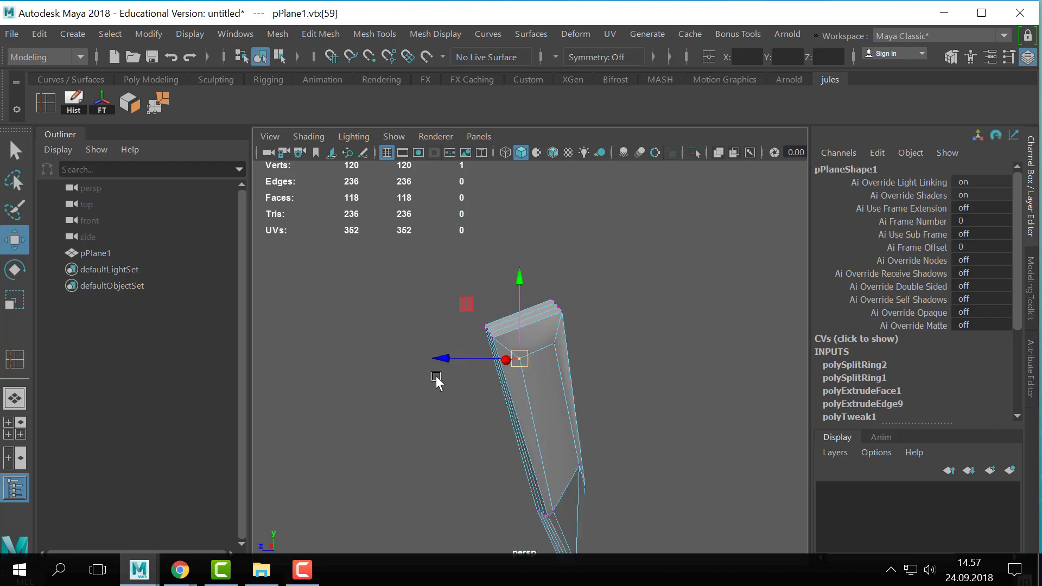
right_drag(535, 383, 619, 18)
key(q)
- Inspect the corrected strip unsmoothed and in smooth preview, and delete it from the scene
alt+drag(494, 349, 670, 367)
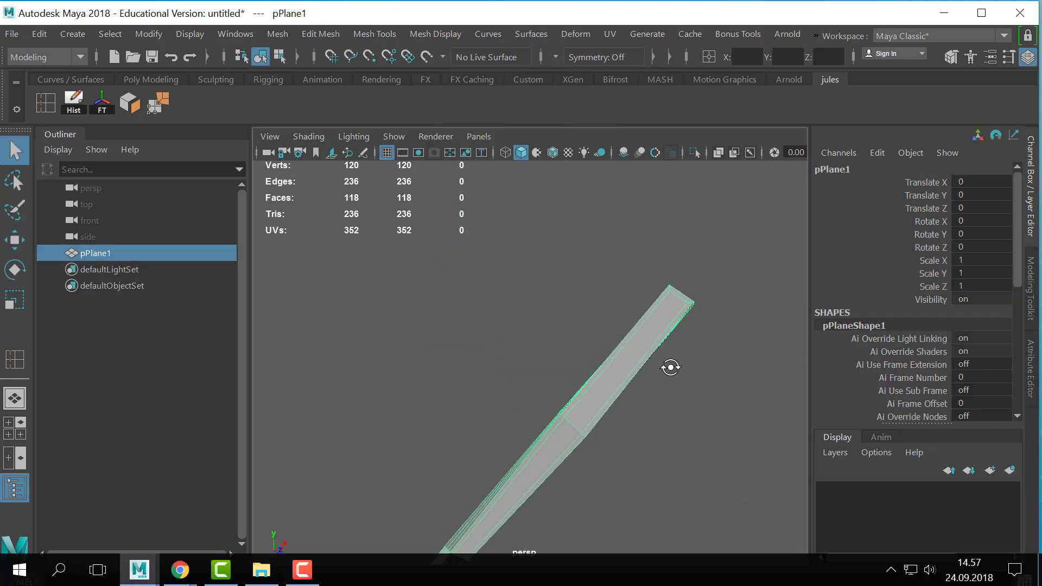
alt+right_drag(670, 367, 593, 309)
alt+middle_drag(592, 309, 474, 417)
alt+right_drag(413, 389, 637, 332)
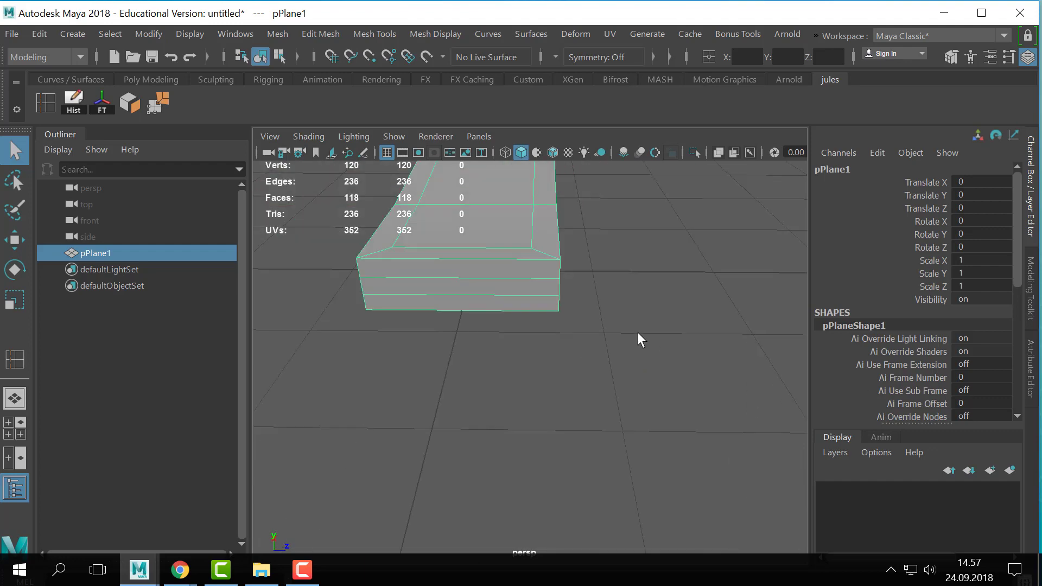
mouse_move(637, 332)
alt+mouse_down()
mouse_move(651, 291)
mouse_move(578, 331)
mouse_move(539, 307)
alt+mouse_up()
right_drag(539, 307, 682, 134)
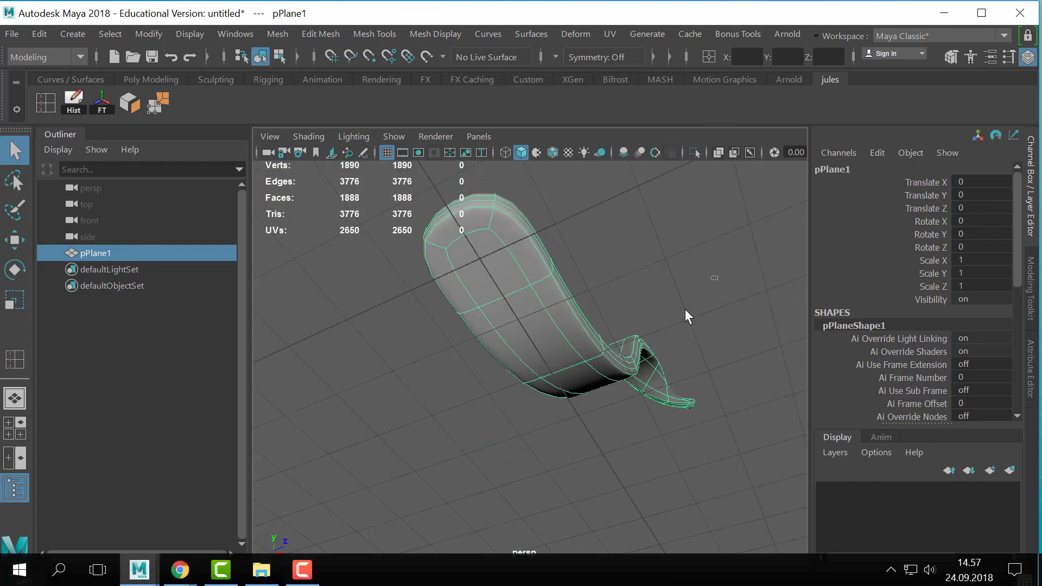
alt+drag(691, 314, 527, 441)
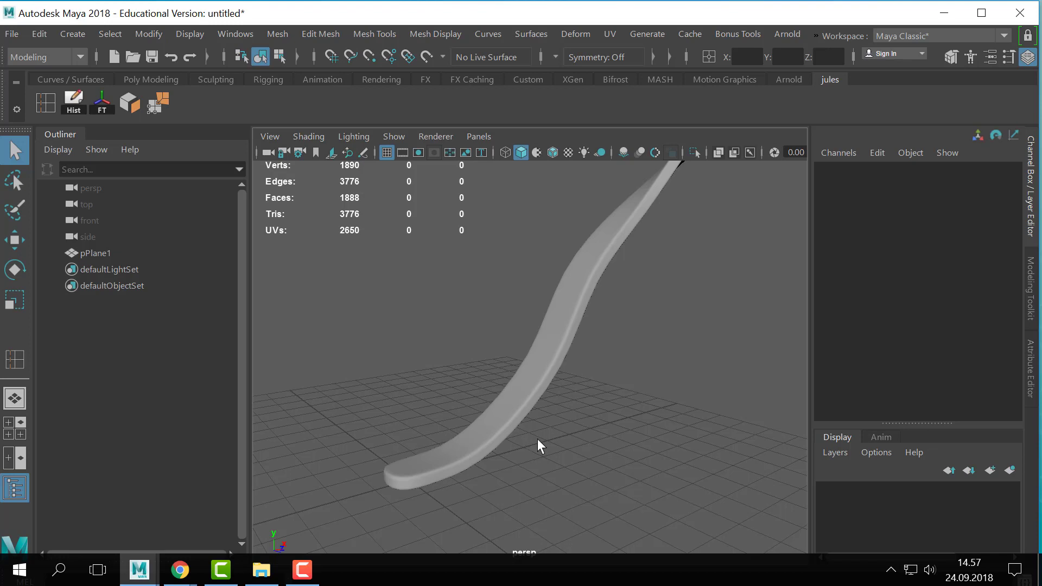
alt+drag(537, 440, 470, 471)
click(534, 375)
key(Delete)
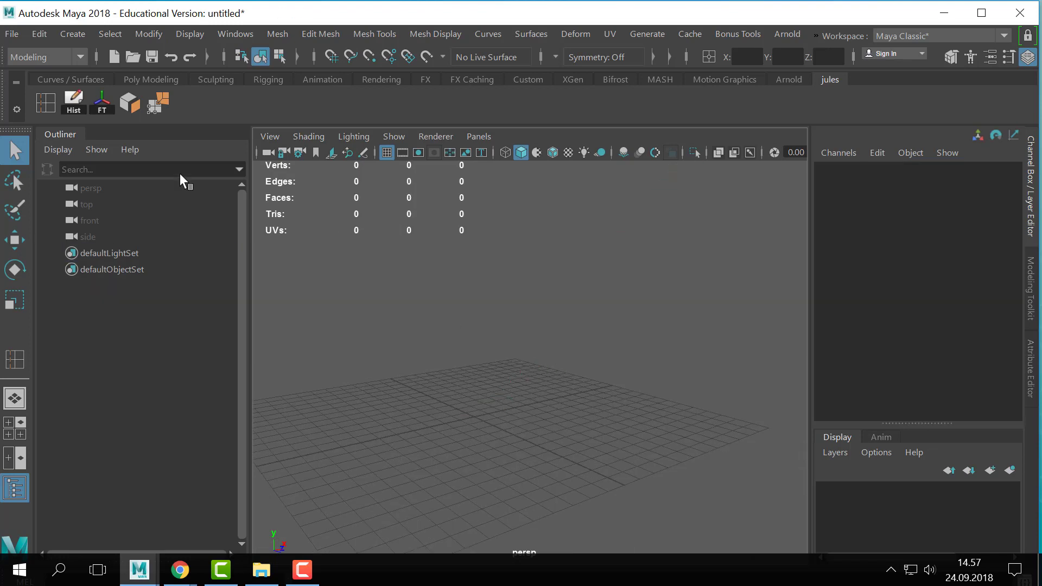
click(82, 34)
mouse_move(114, 91)
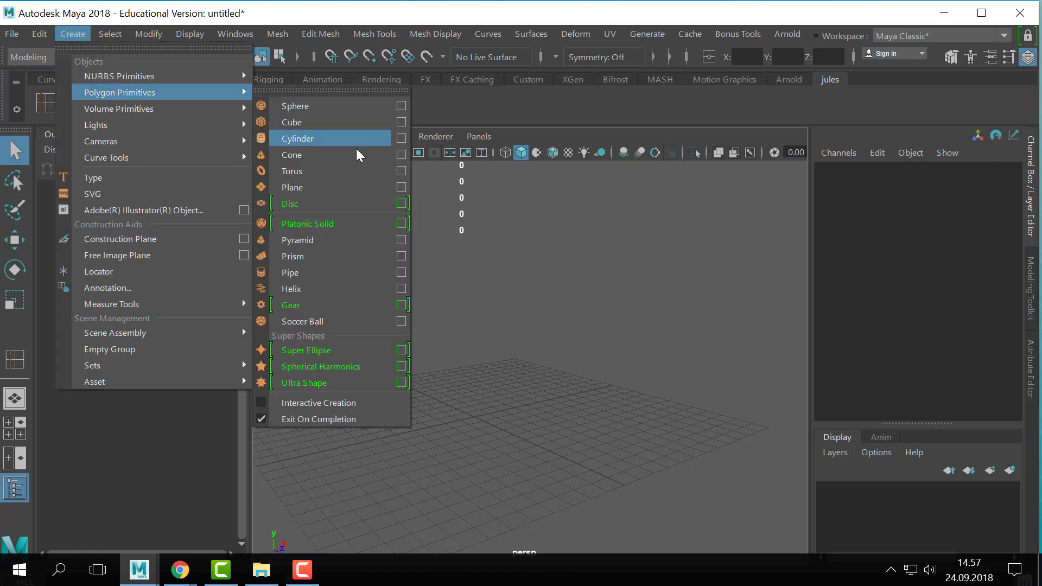
click(332, 190)
alt+drag(547, 352, 609, 375)
alt+middle_drag(608, 374, 689, 212)
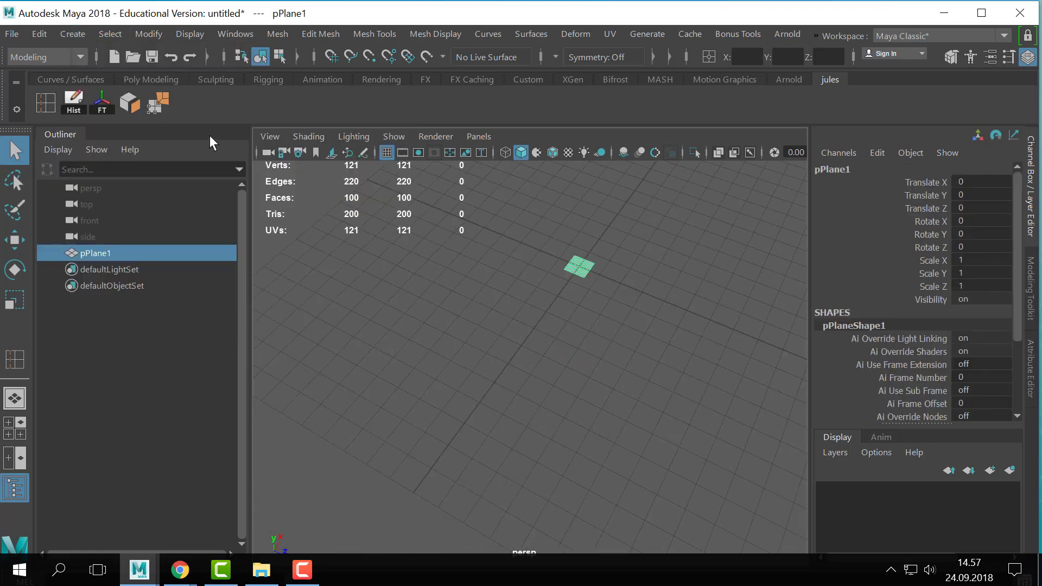
key(Delete)
- Create a 1 by 1 polygon plane with one width division and one height division
click(72, 33)
mouse_move(136, 93)
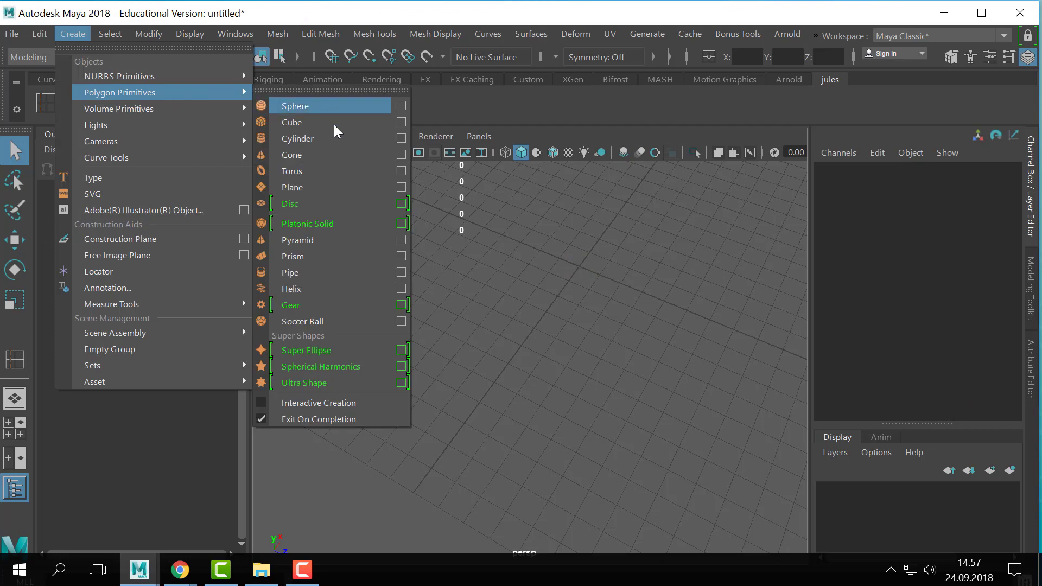
click(401, 186)
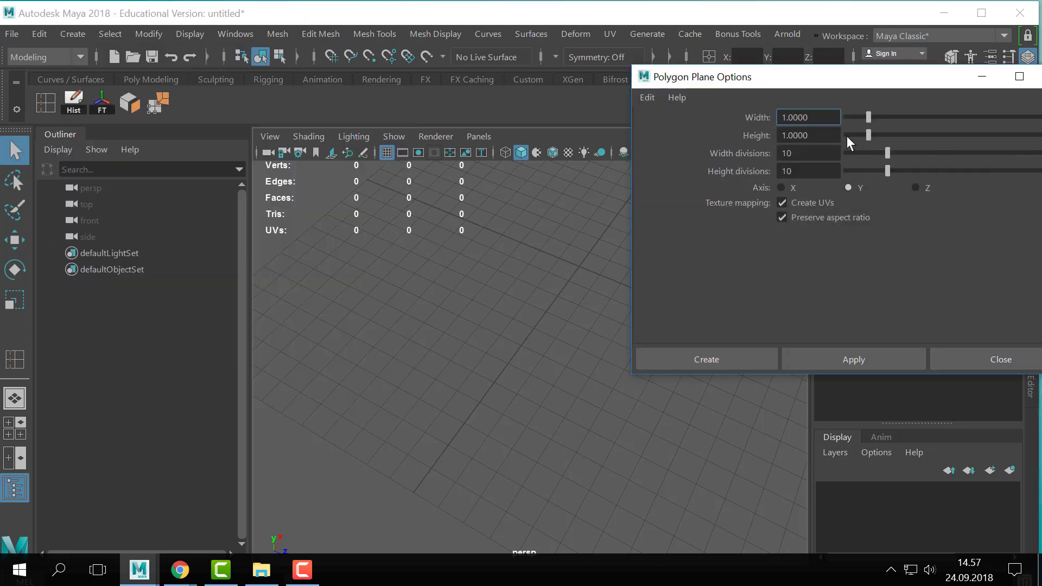
double_click(819, 150)
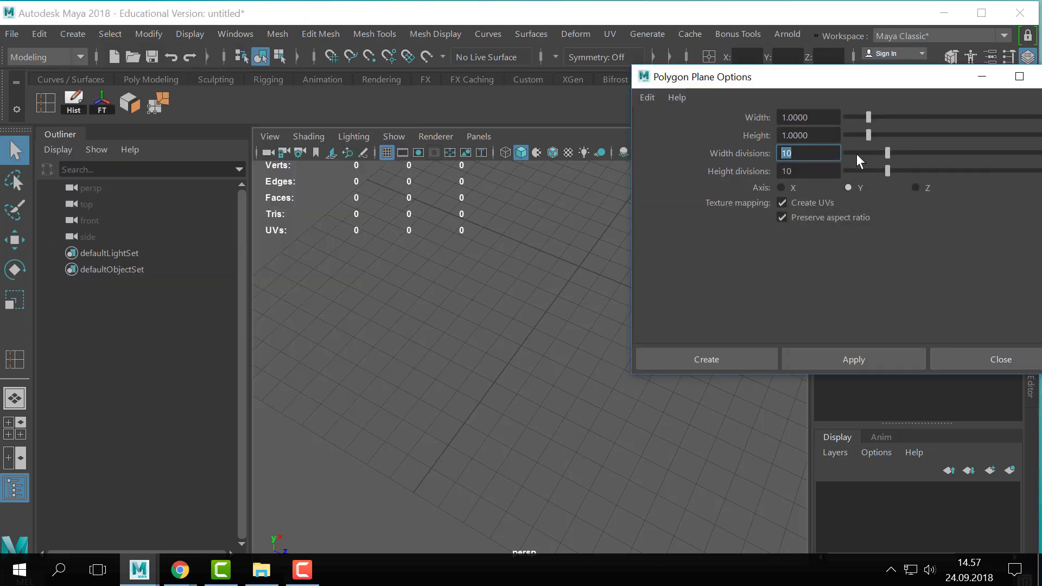
text(1)
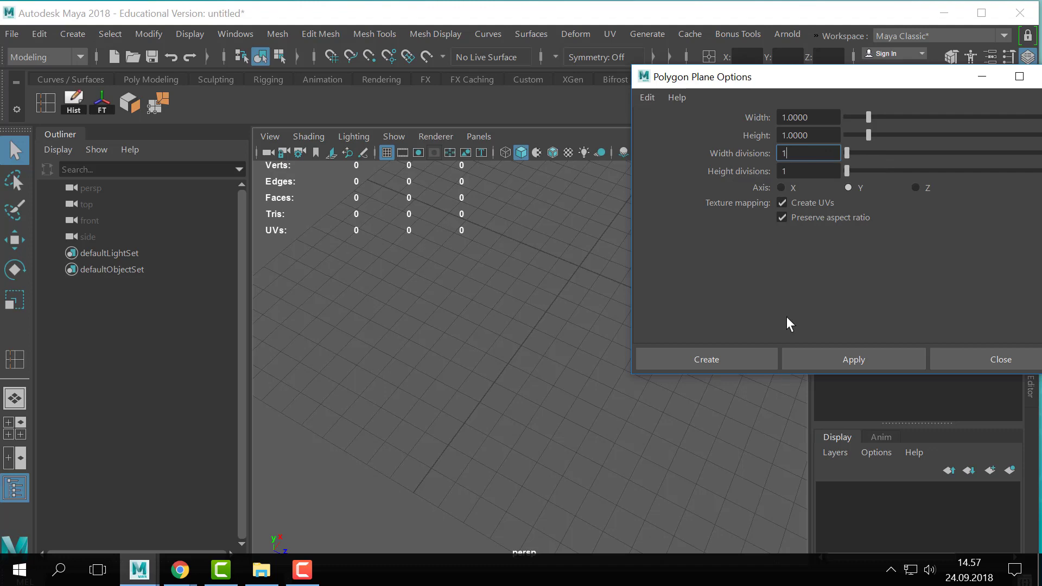
click(717, 354)
- Extrude one end edge of the plane outward twice in its own plane to form a long handle
alt+middle_drag(556, 330, 475, 446)
alt+right_drag(379, 389, 505, 385)
alt+drag(510, 386, 558, 357)
right_drag(558, 357, 552, 109)
click(529, 309)
scroll(534, 422, down, 2)
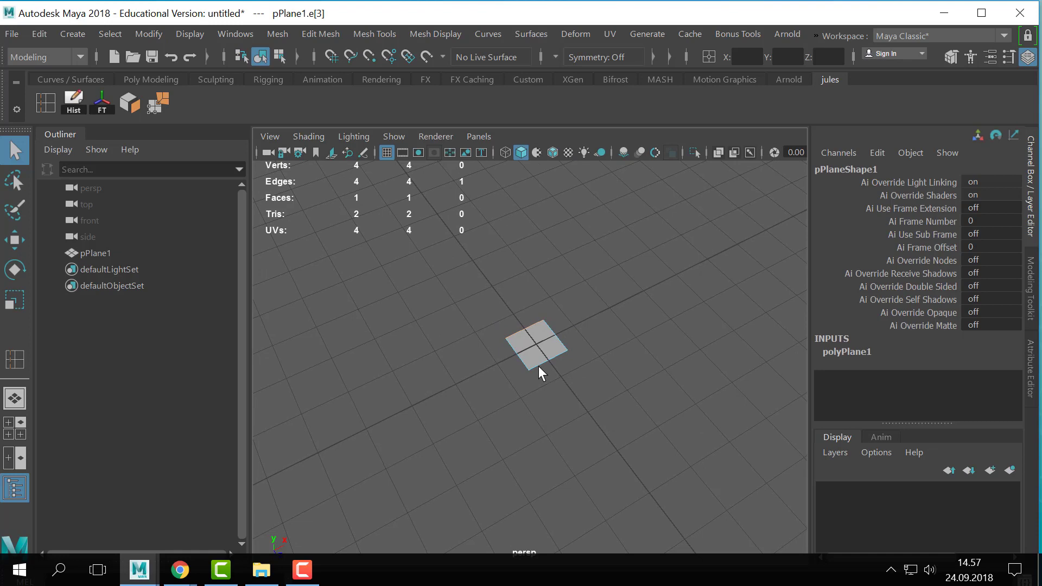
alt+middle_drag(504, 324, 524, 355)
key(ctrl+e)
drag(513, 321, 449, 237)
alt+middle_drag(473, 296, 532, 361)
key(ctrl+e)
drag(512, 307, 470, 251)
- Narrow the handle's end edge and extrude it a third time, adjusting the length of the new section
alt+middle_drag(470, 254, 494, 299)
drag(575, 292, 559, 303)
key(ctrl+e)
drag(494, 293, 480, 275)
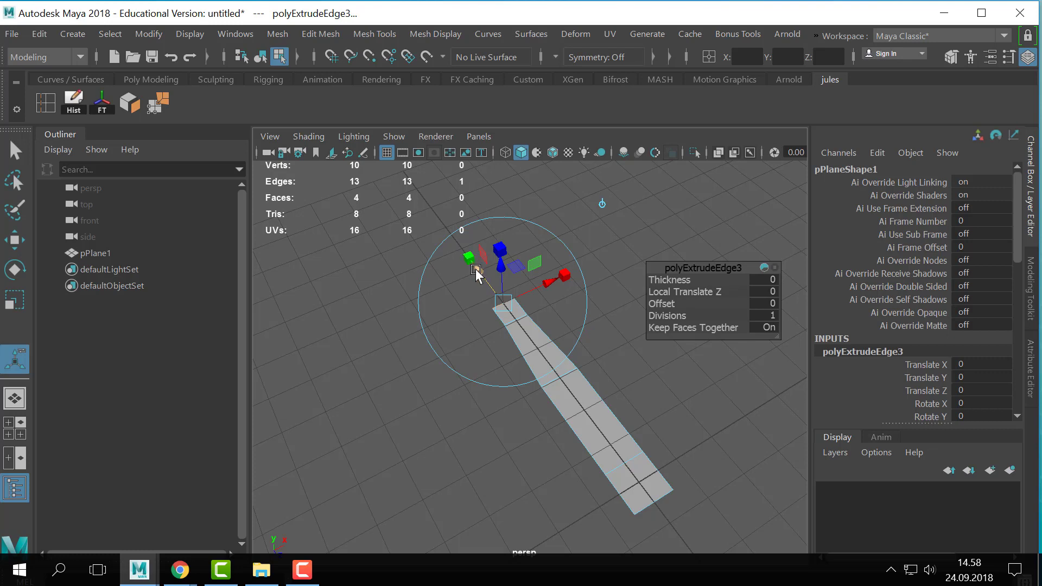
drag(478, 269, 476, 258)
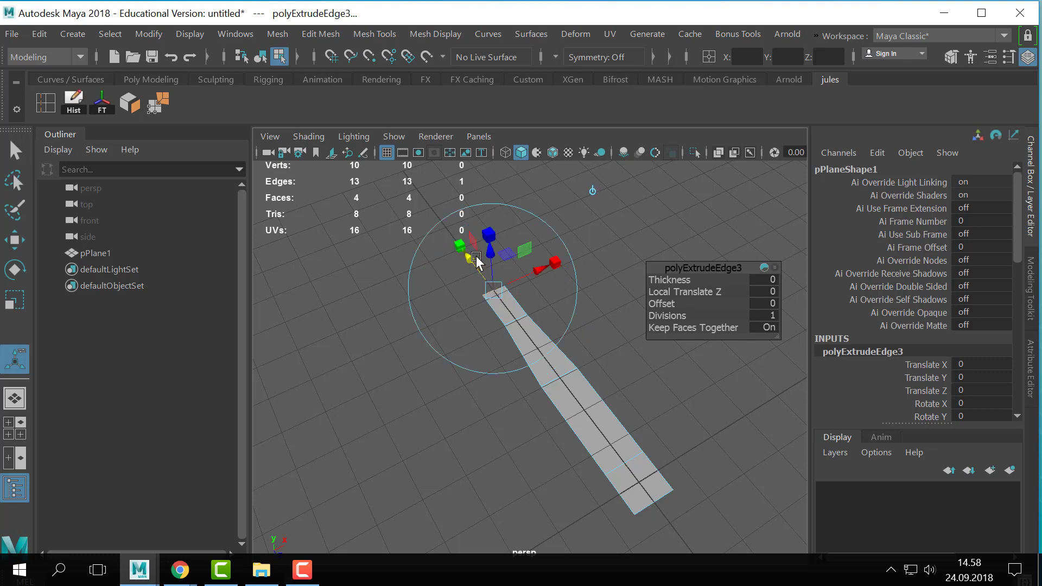
alt+middle_drag(477, 255, 566, 320)
mouse_move(515, 304)
mouse_down()
mouse_move(499, 292)
mouse_move(506, 301)
mouse_up()
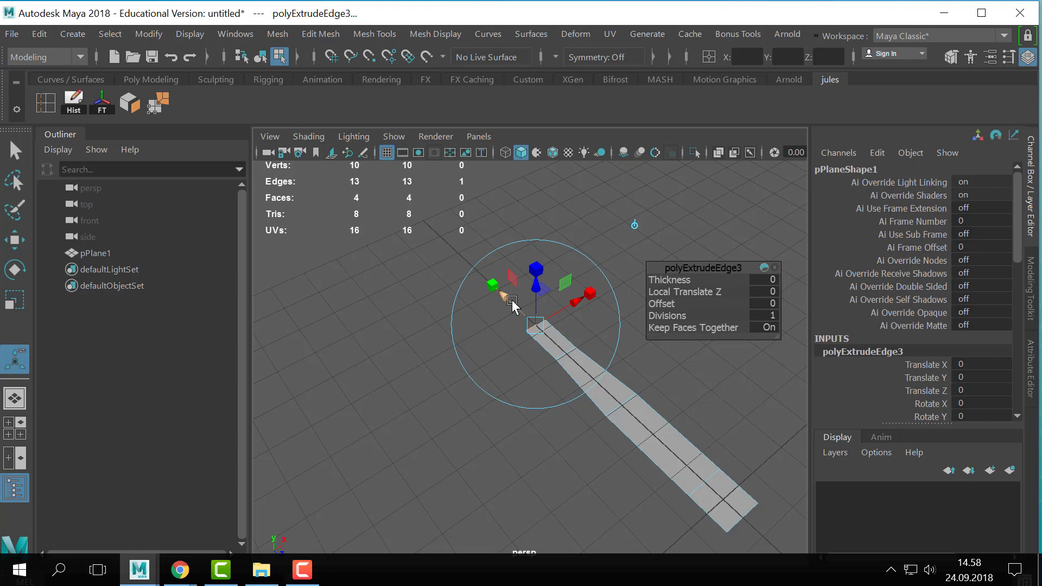
drag(507, 302, 506, 294)
alt+middle_drag(521, 326, 513, 345)
alt+right_drag(513, 345, 550, 397)
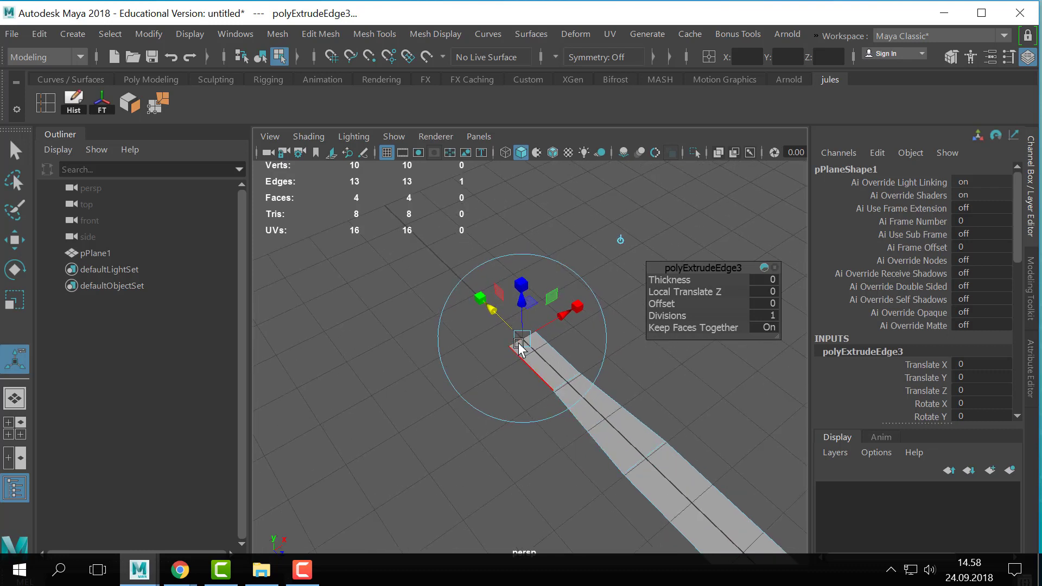
- Extrude the handle's narrow end two more times, widening each new edge to flare out the start of a spoon bowl
key(ctrl+e)
drag(492, 310, 470, 290)
drag(546, 294, 692, 357)
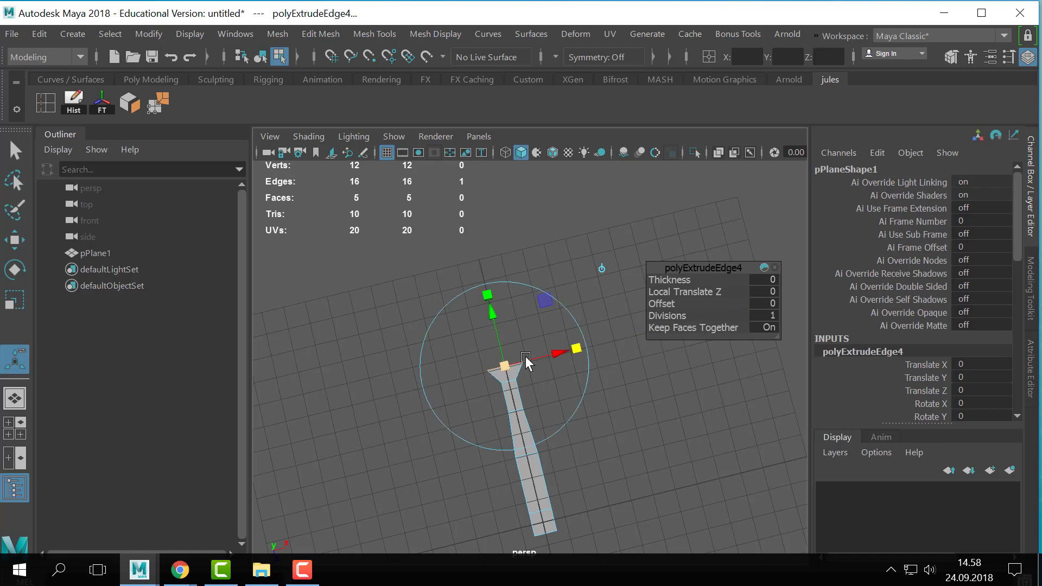
key(ctrl+e)
drag(572, 332, 608, 325)
- Extrude the bowl's end edge three more times, scaling each new edge to taper the outline to a narrow tip
key(ctrl+e)
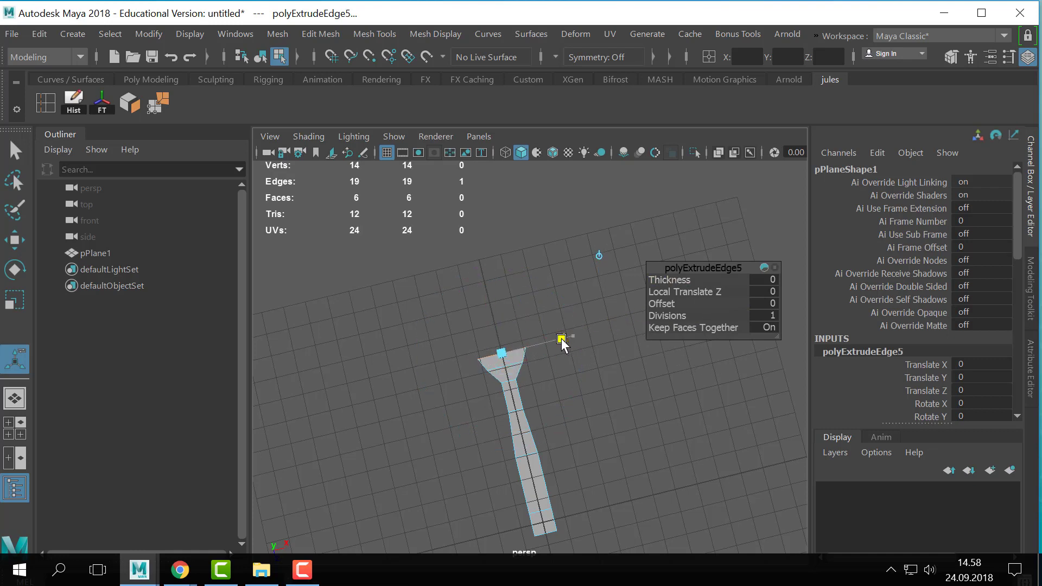
drag(493, 326, 494, 298)
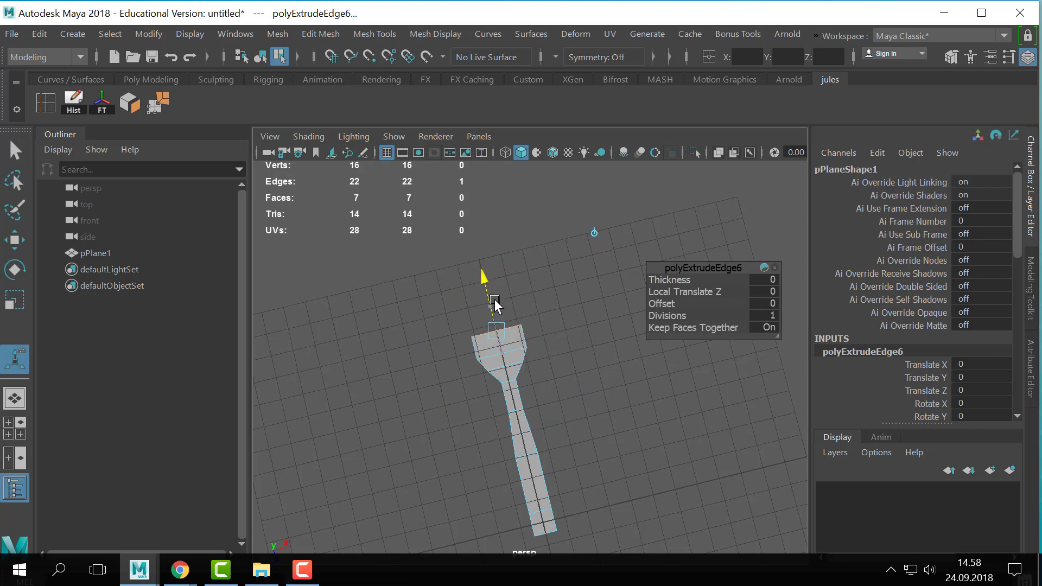
drag(568, 316, 573, 315)
key(ctrl+e)
drag(493, 304, 493, 291)
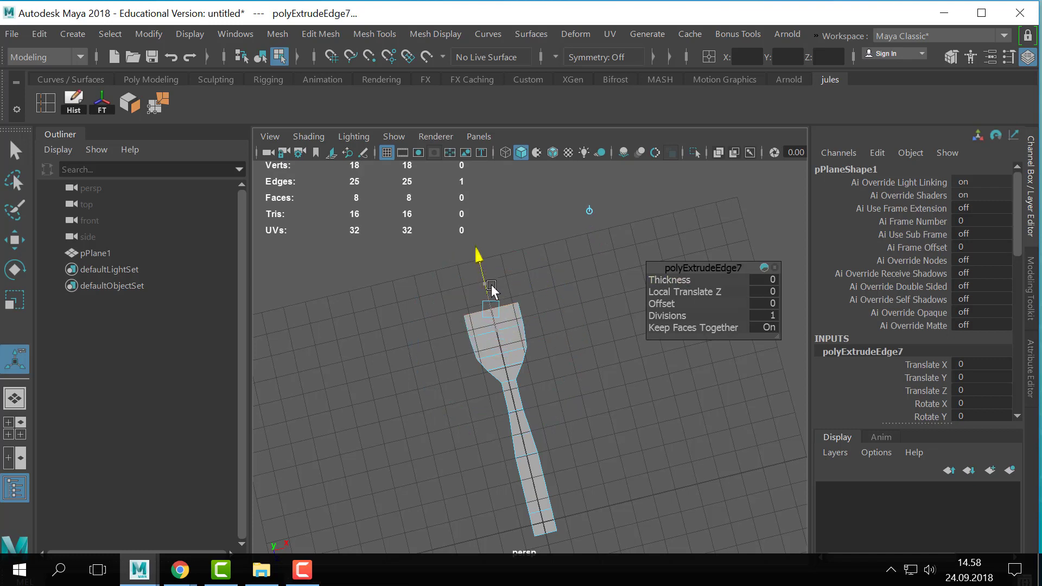
drag(561, 301, 536, 305)
key(ctrl+e)
drag(487, 281, 482, 264)
drag(556, 275, 518, 281)
key(q)
- Select the cross edge nearest the spoon bowl's tip and scale it slightly wider
right_drag(502, 319, 493, 64)
alt+drag(446, 418, 435, 424)
scroll(512, 328, up, 2)
alt+middle_drag(515, 326, 518, 335)
click(491, 296)
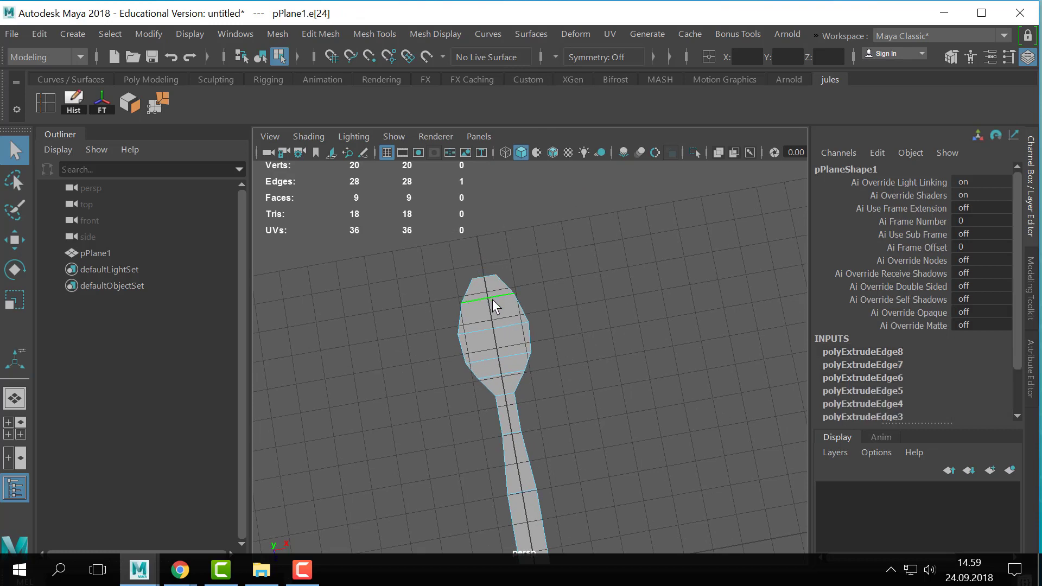
key(r)
drag(570, 287, 577, 343)
- Slide the middle cross edge on the handle side of the bowl lengthwise towards the tip
click(521, 325)
click(524, 354)
key(w)
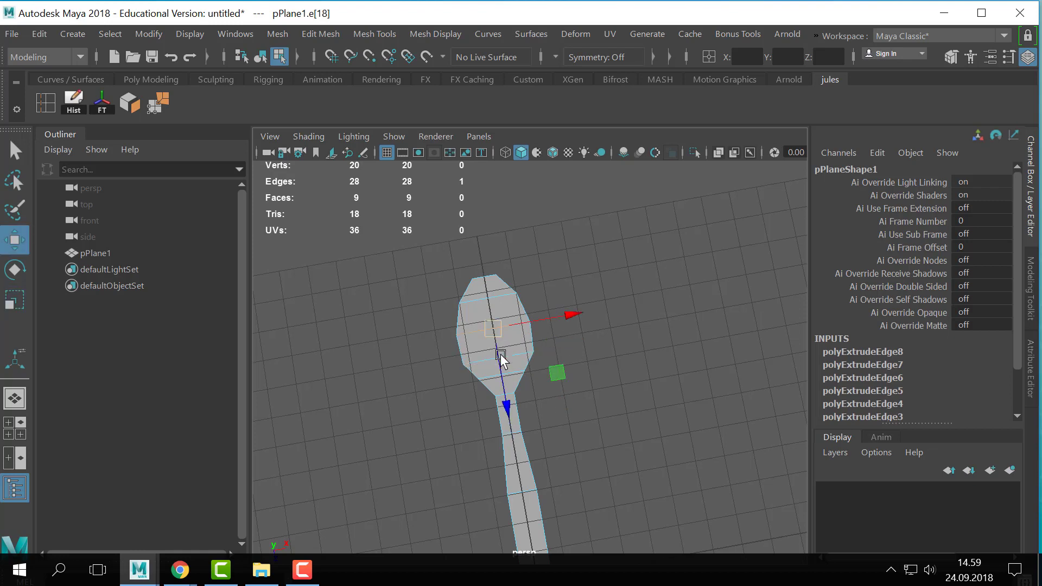
drag(508, 427, 506, 418)
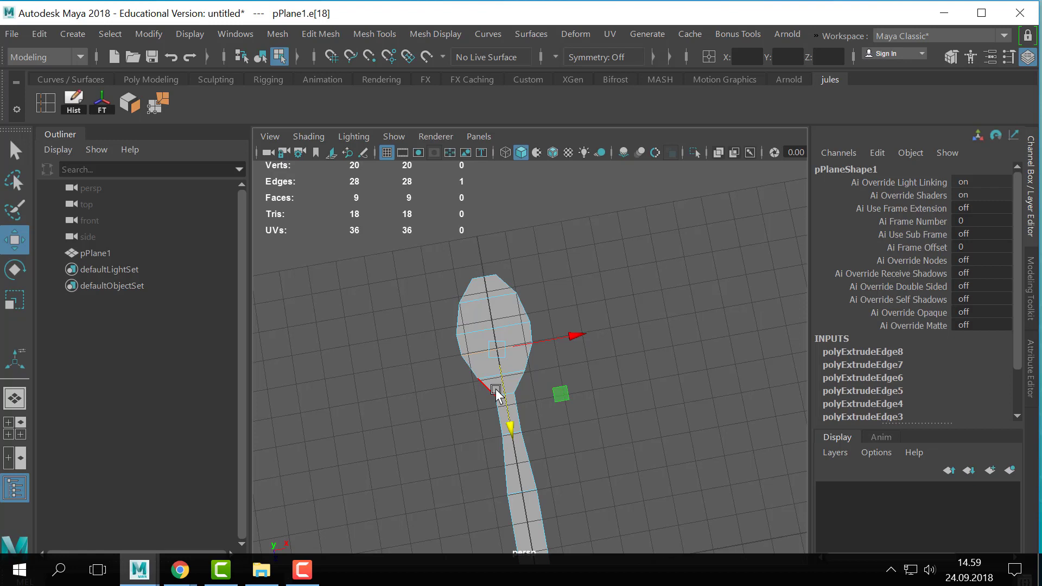
- Slide the bowl's two middle cross edges lengthwise to even out the spacing between the cross edges
alt+drag(433, 336, 406, 355)
alt+right_drag(415, 356, 612, 390)
alt+middle_drag(612, 389, 651, 450)
alt+drag(535, 368, 422, 334)
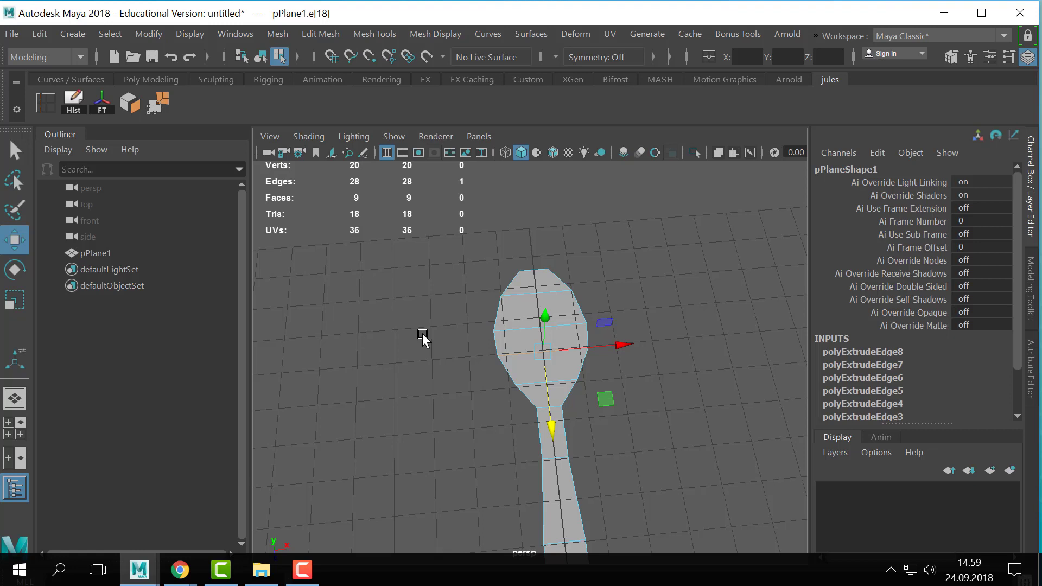
alt+right_drag(464, 292, 593, 392)
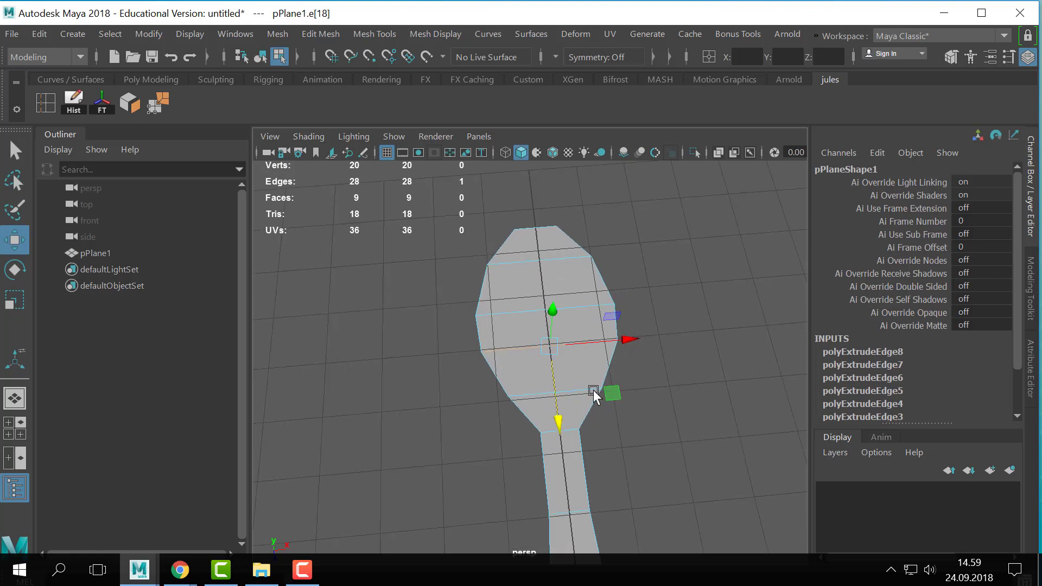
alt+drag(593, 392, 544, 389)
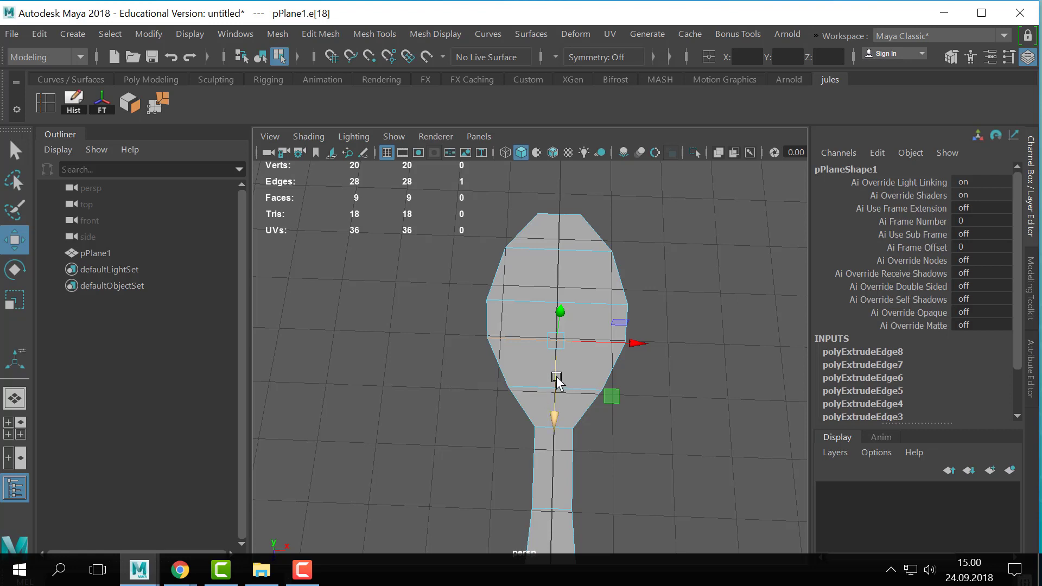
alt+drag(554, 377, 568, 293)
right_drag(567, 289, 548, 67)
click(546, 310)
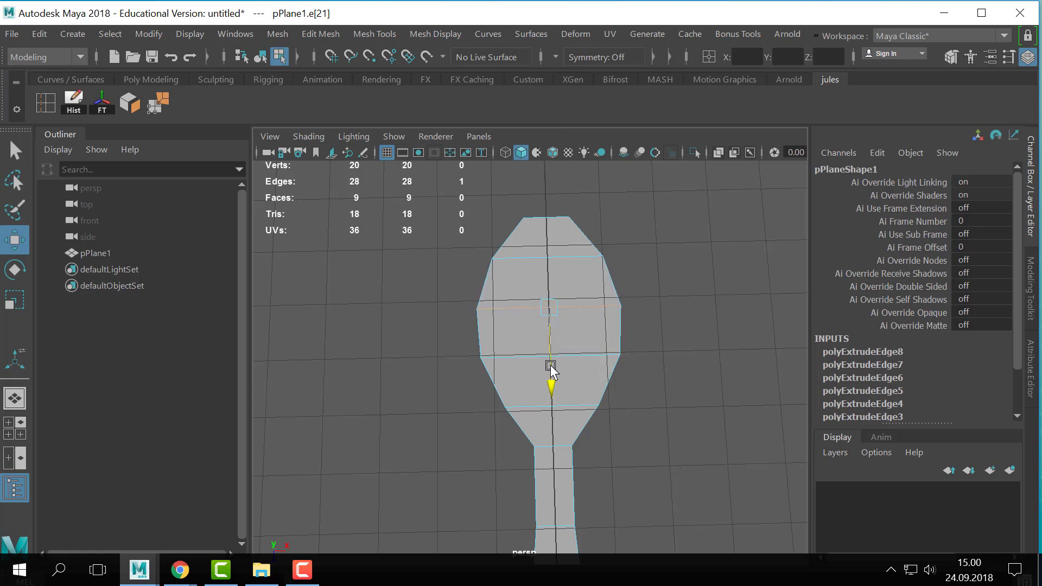
- Scale the bowl's two middle cross edges and the next one towards the handle slightly wider to round the outline
key(r)
drag(629, 303, 636, 310)
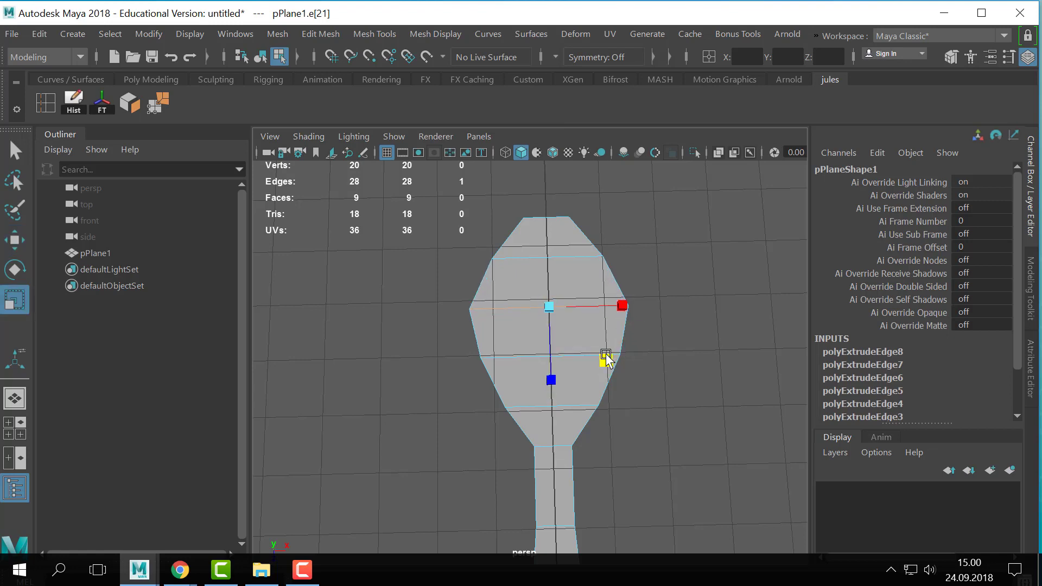
click(514, 353)
drag(624, 353, 631, 358)
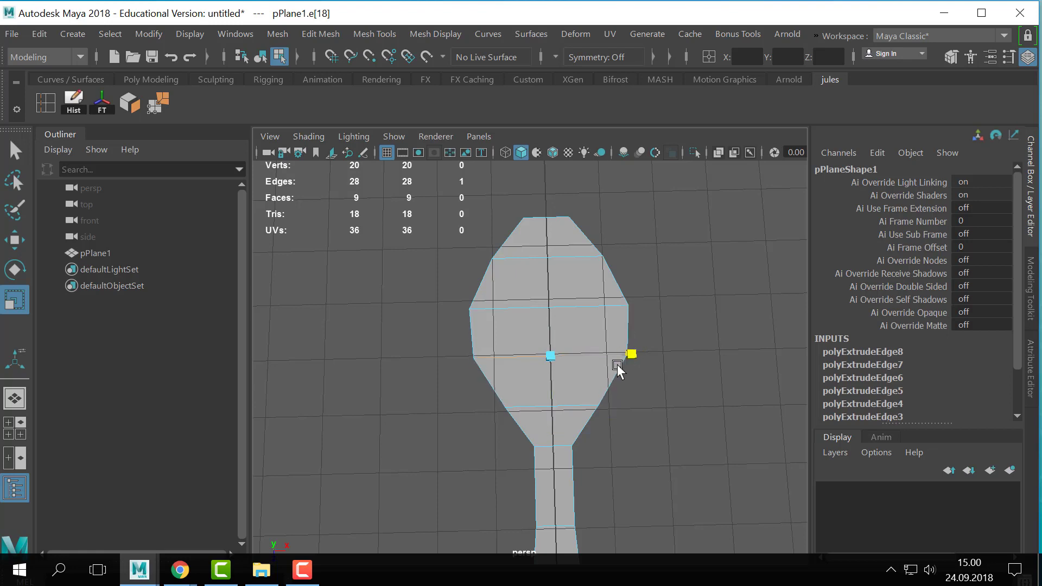
click(575, 406)
drag(624, 406, 672, 331)
alt+right_drag(673, 331, 775, 317)
- Return to object selection and raise the whole spoon mesh above the grid to Translate Y 1.067
key(q)
right_click(605, 347)
right_drag(606, 348, 663, 268)
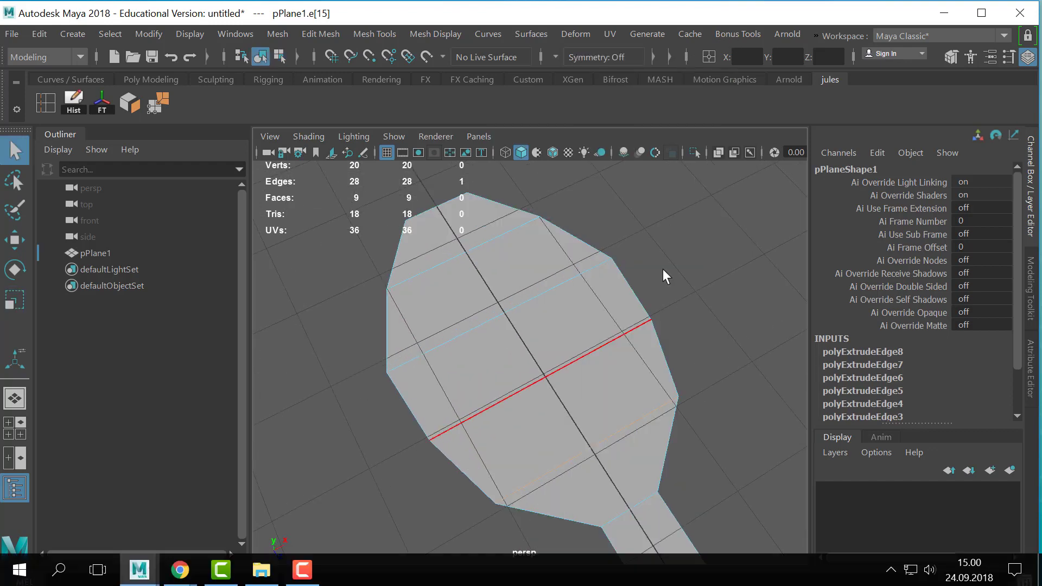
alt+right_drag(611, 428, 510, 418)
alt+drag(510, 417, 457, 373)
key(w)
alt+right_drag(603, 386, 527, 377)
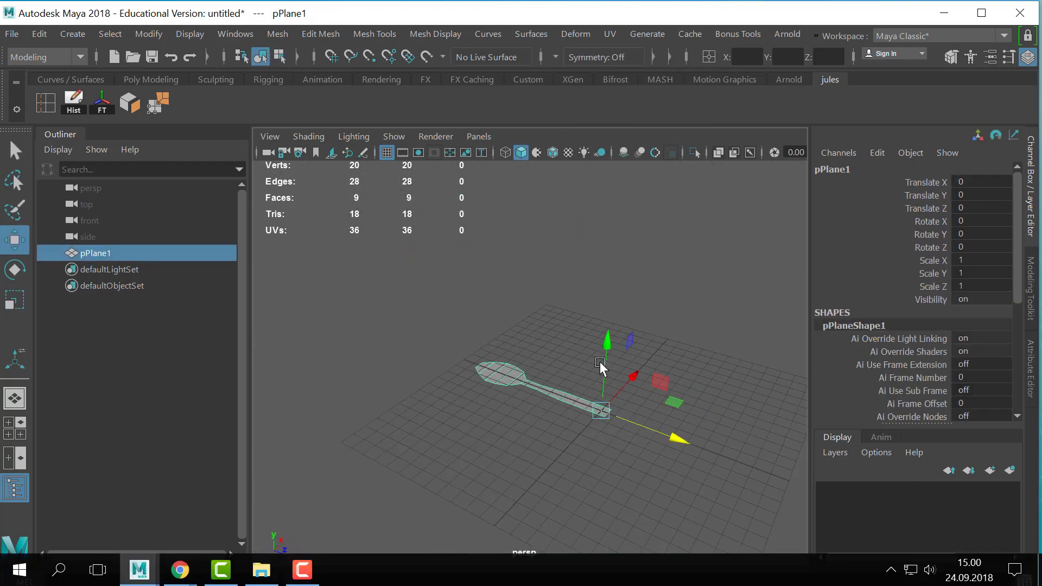
drag(605, 352, 605, 338)
- Start the Insert Edge Loop tool for the spoon mesh
alt+right_drag(499, 388, 662, 383)
alt+drag(662, 382, 544, 412)
alt+right_drag(544, 412, 732, 390)
alt+drag(731, 390, 635, 428)
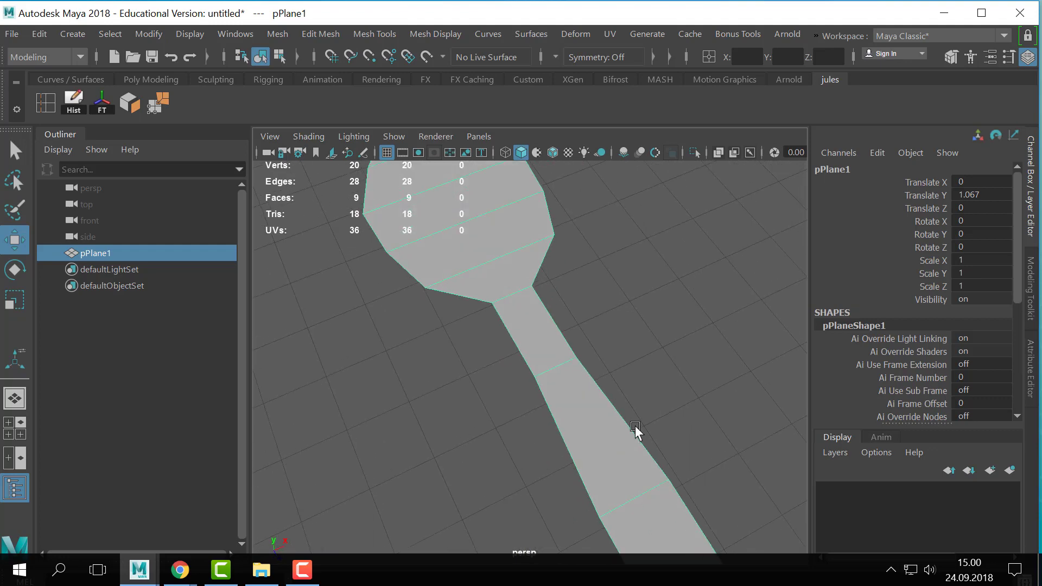
alt+right_drag(634, 429, 521, 439)
alt+drag(520, 439, 542, 344)
alt+drag(503, 296, 491, 301)
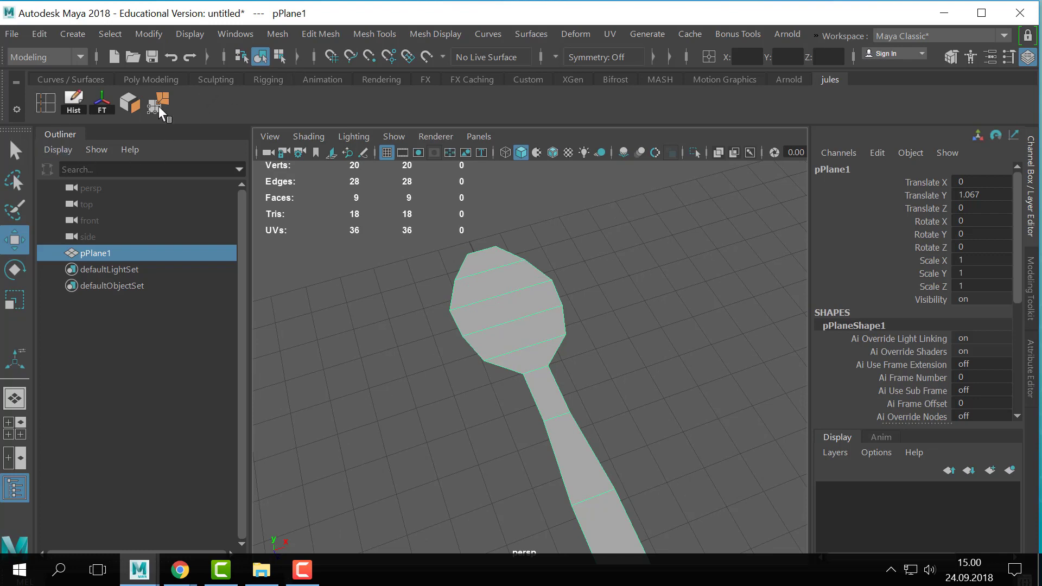
click(48, 105)
alt+drag(634, 386, 569, 399)
alt+right_drag(569, 399, 315, 387)
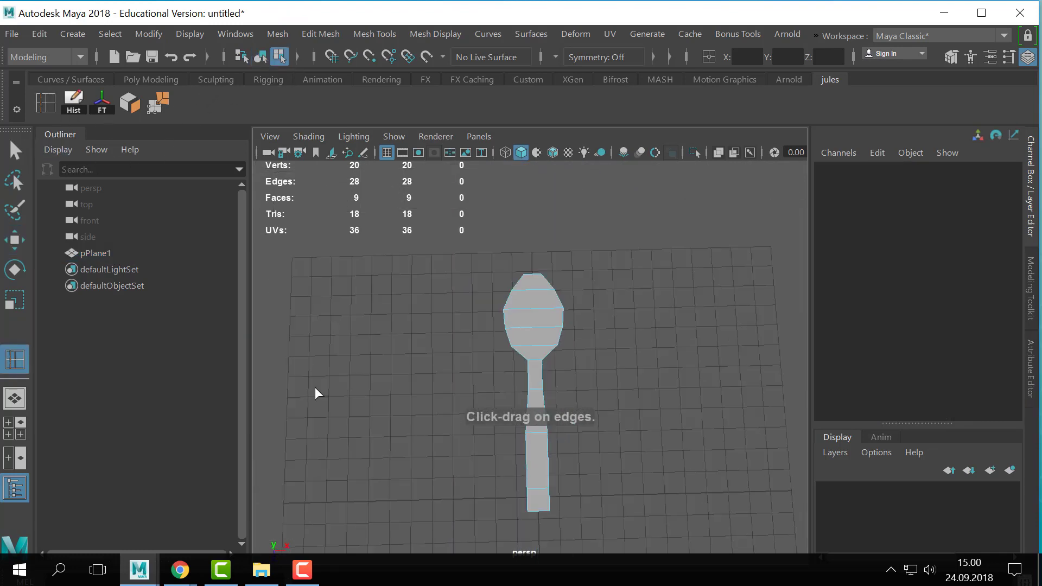
alt+right_drag(504, 374, 589, 364)
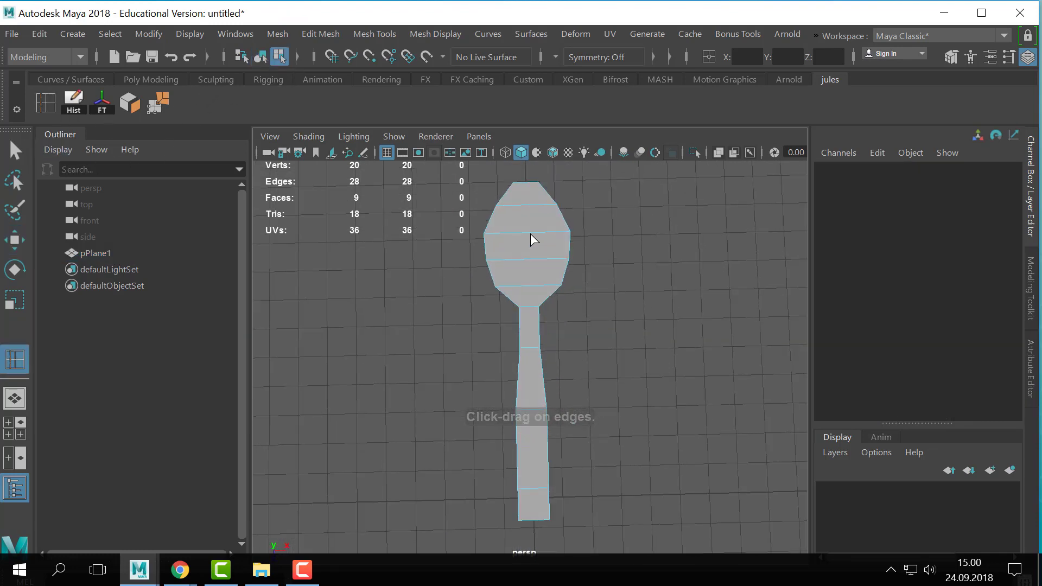
- Try to insert a lengthwise edge loop freehand along the middle of the spoon
drag(526, 233, 525, 239)
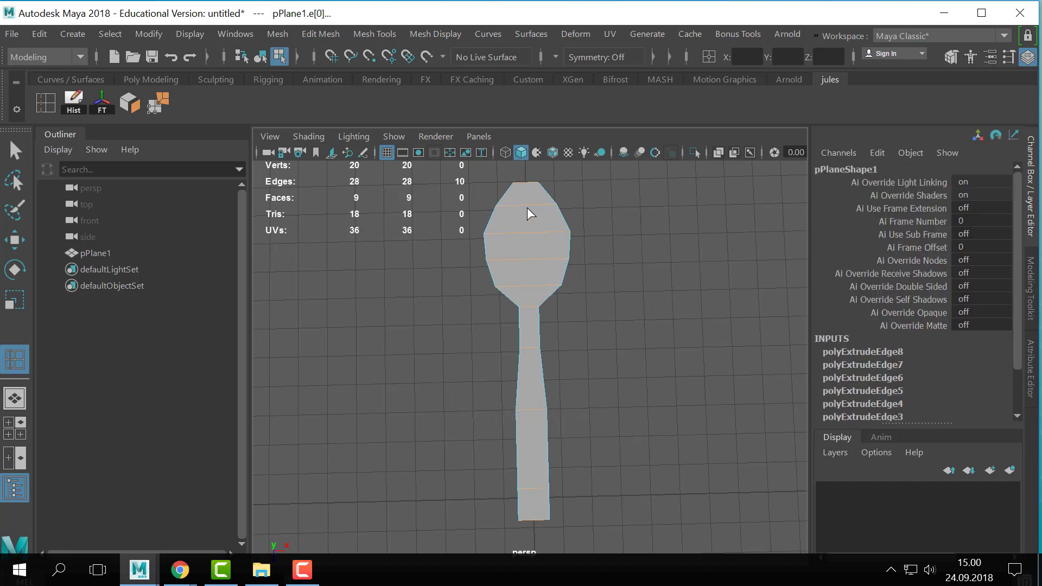
key(F8)
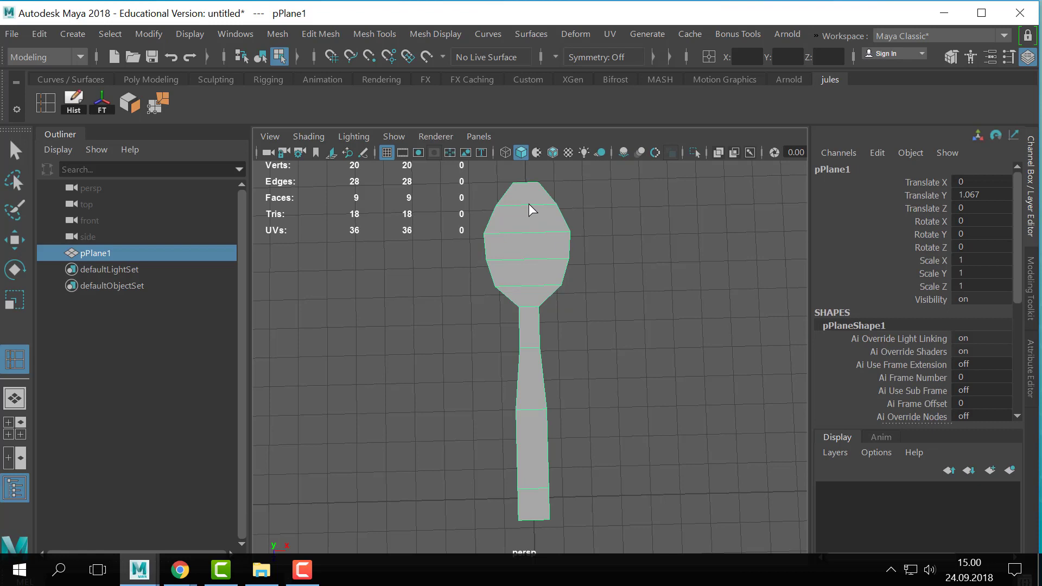
key(F10)
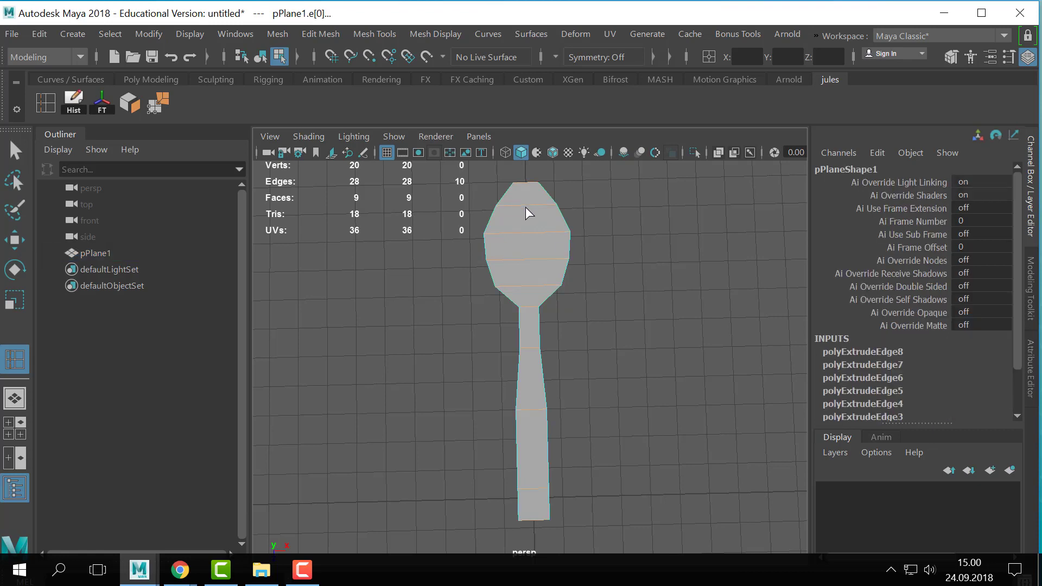
key(F8)
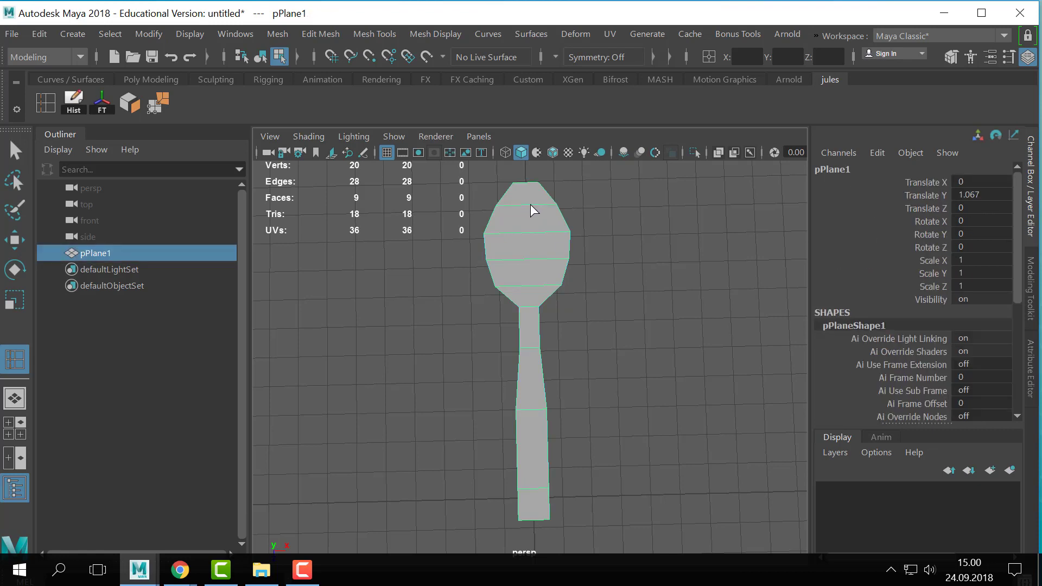
key(F10)
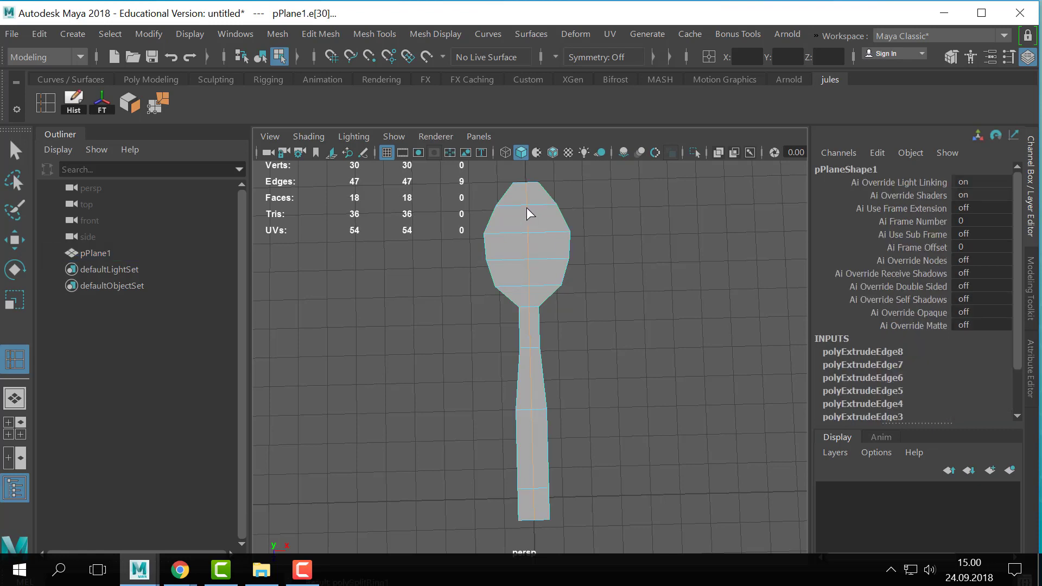
- Set Insert Edge Loop to multiple edge loops with 1 loop and insert a centred loop along the spoon
click(1009, 58)
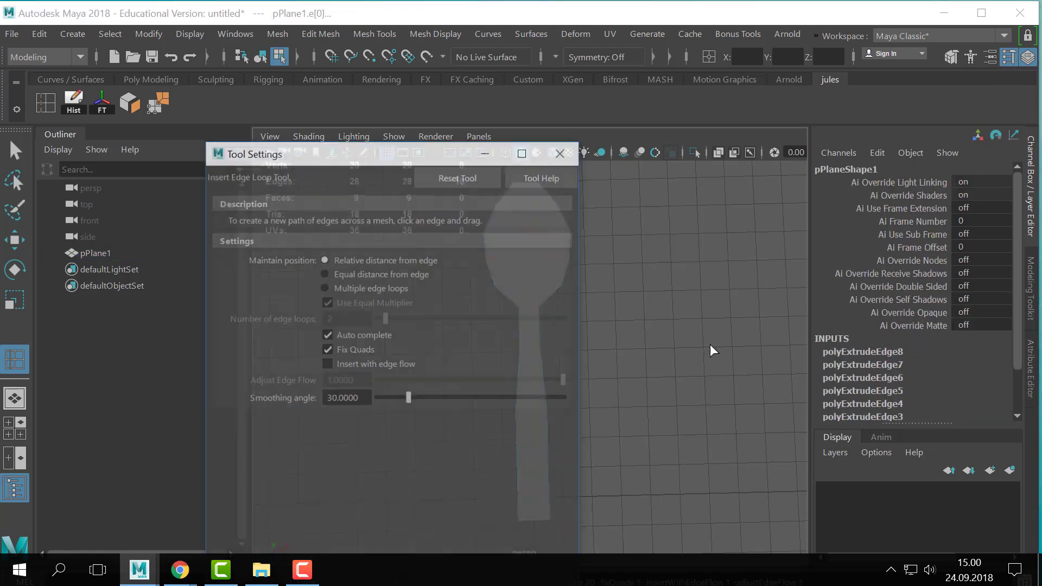
click(325, 286)
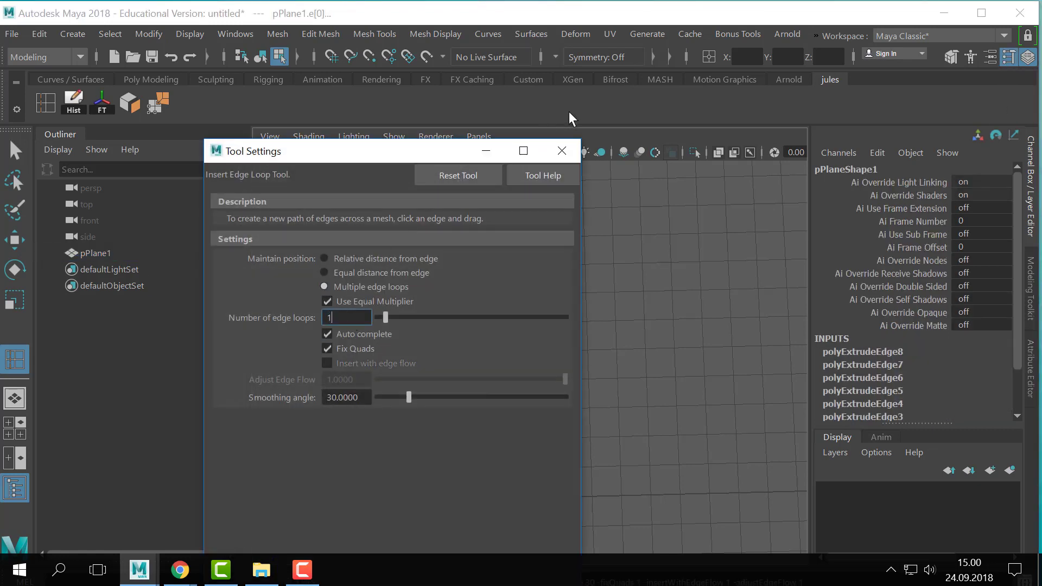
click(564, 151)
click(532, 260)
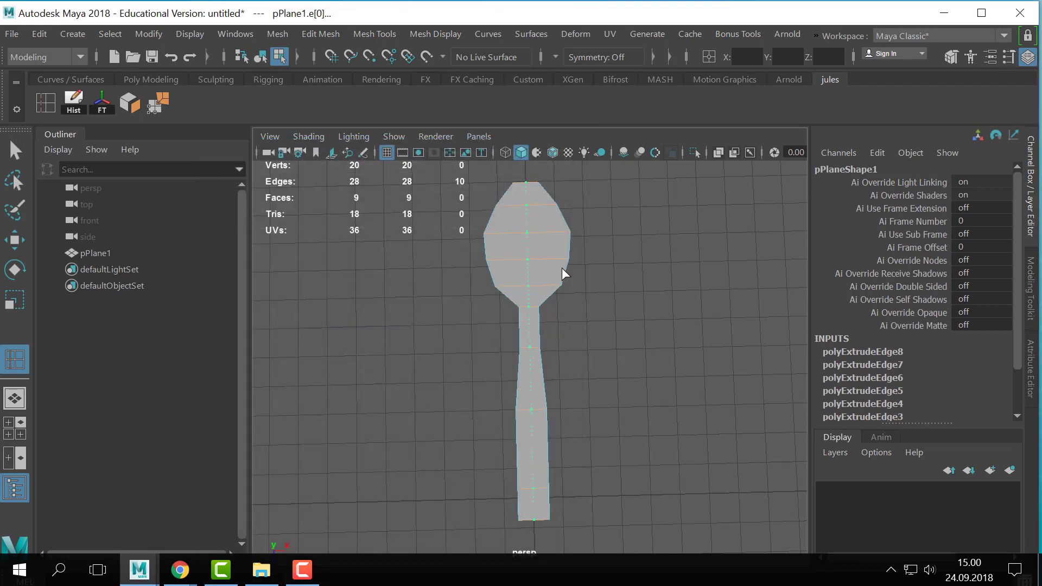
click(1007, 56)
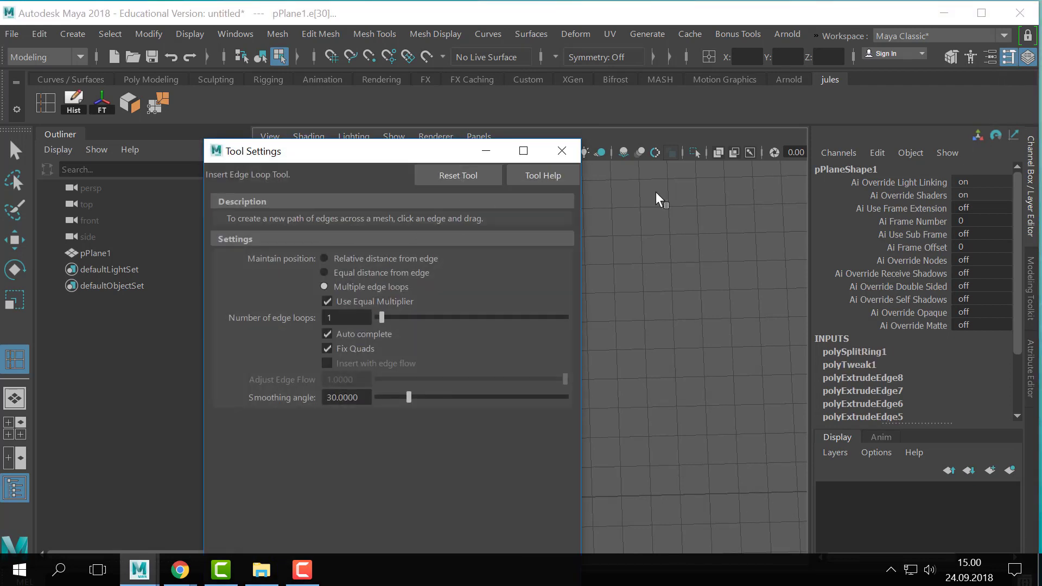
click(339, 318)
key(Return)
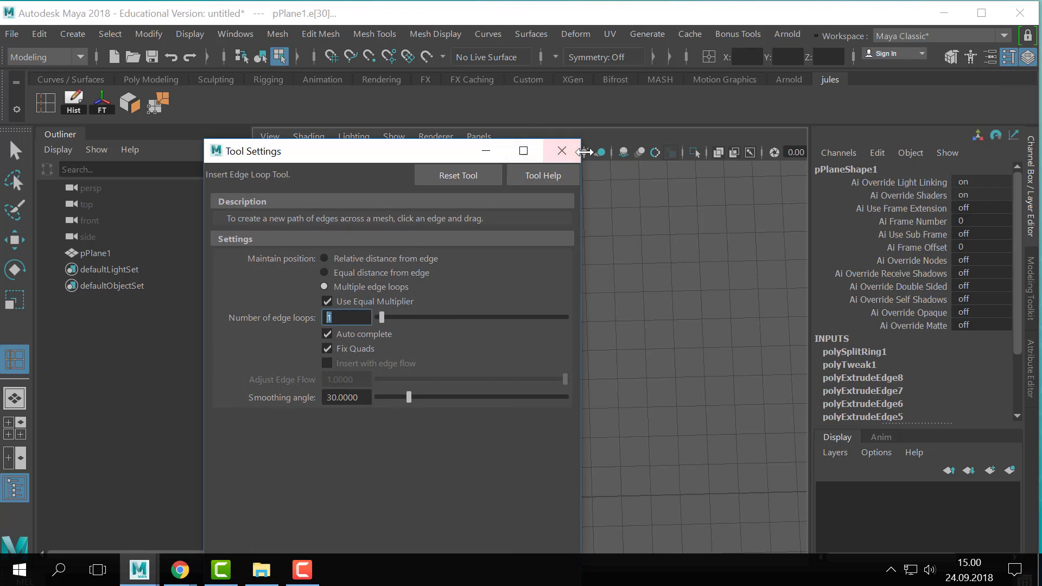
click(562, 151)
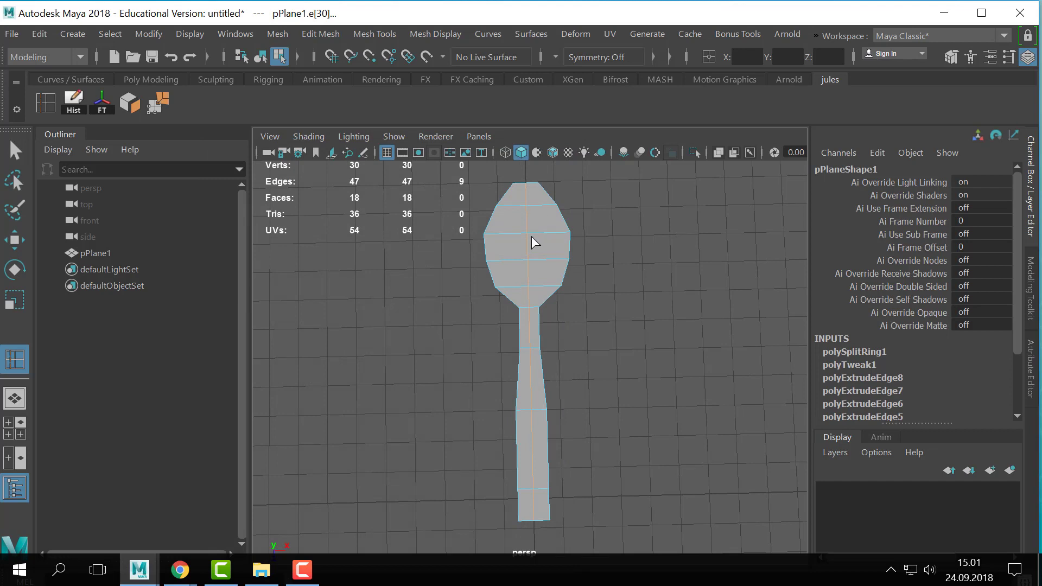
- Undo the inserted edge loop and set Insert Edge Loop back to relative distance from edge
key(ctrl+z)
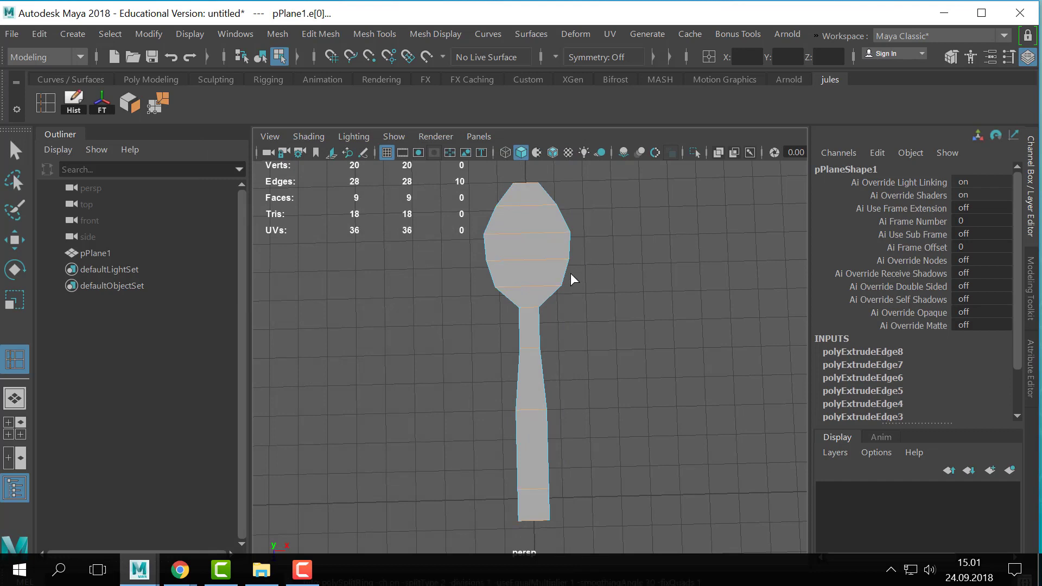
click(1022, 57)
click(1023, 57)
click(1005, 58)
click(339, 259)
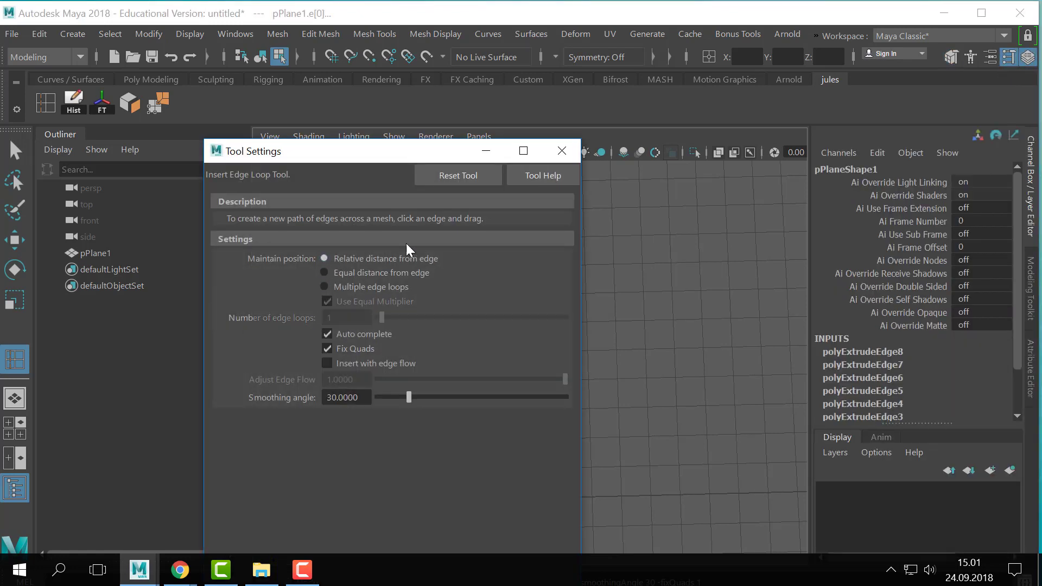
click(569, 150)
- Insert a lengthwise edge loop down the centre of the spoon and select the vertices along it
key(F8)
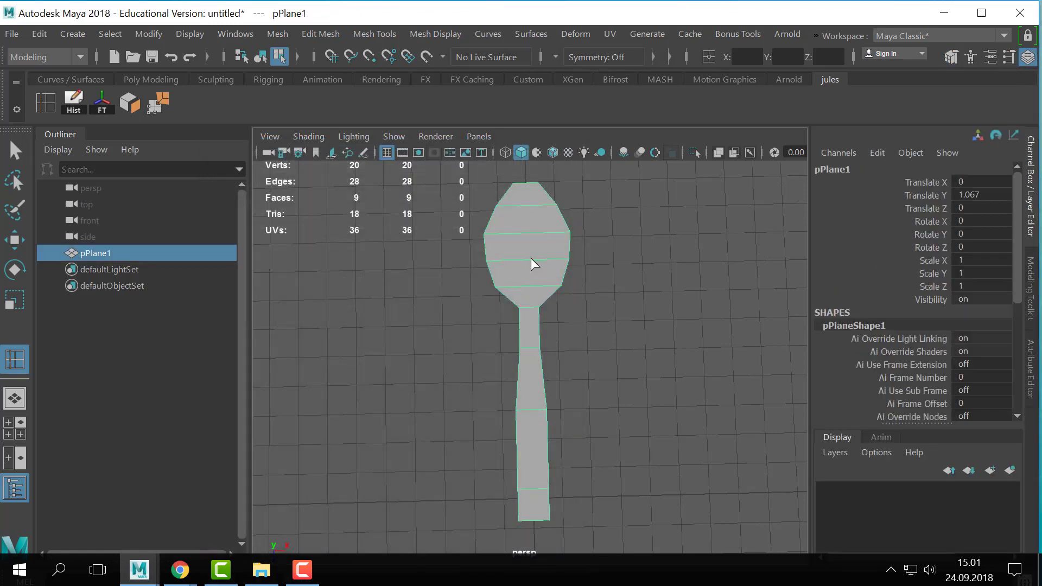
click(529, 259)
key(q)
shift+right_click(529, 259)
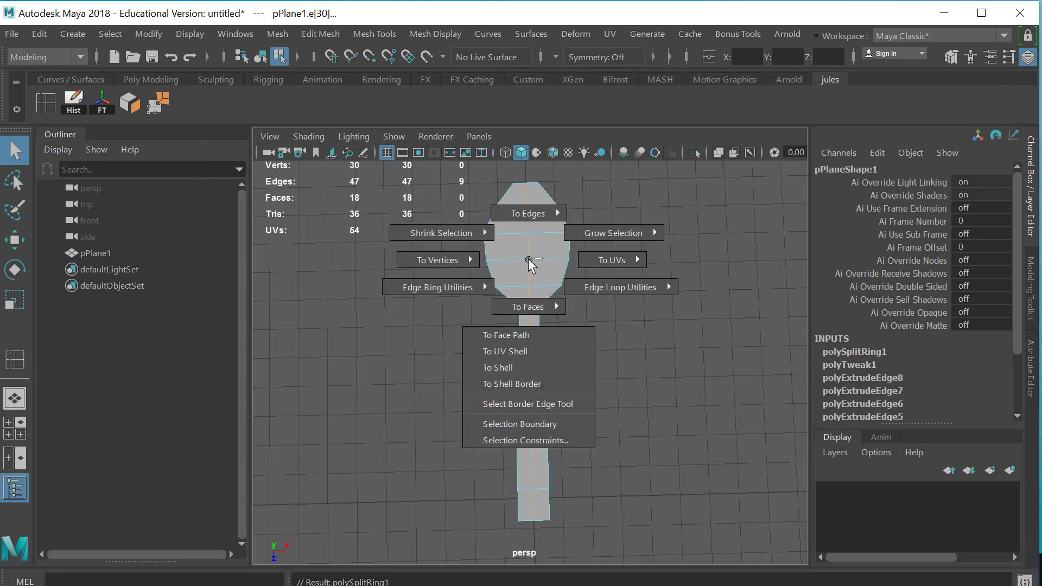
shift+right_drag(529, 258, 380, 233)
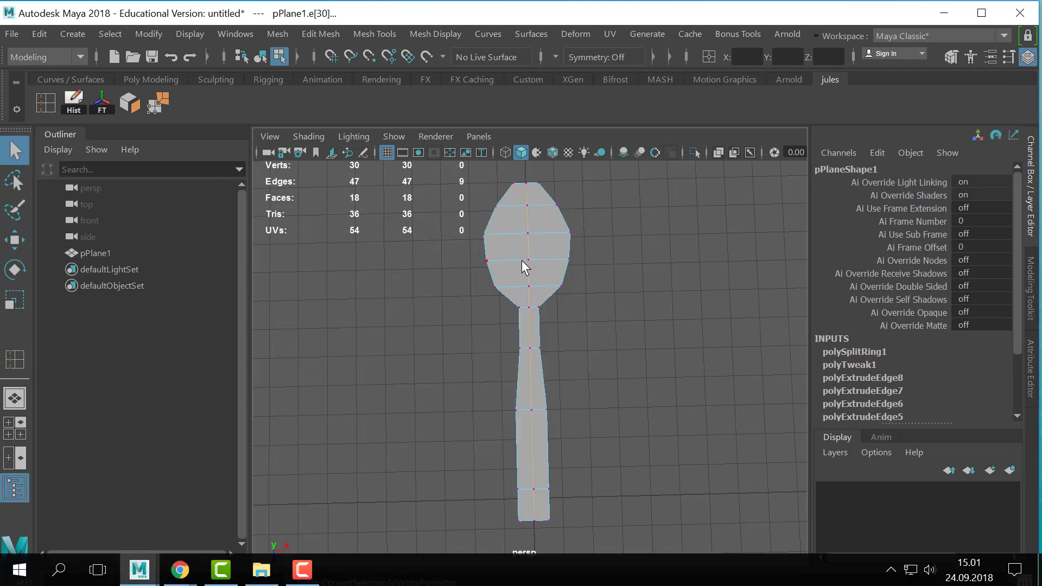
right_drag(531, 262, 539, 30)
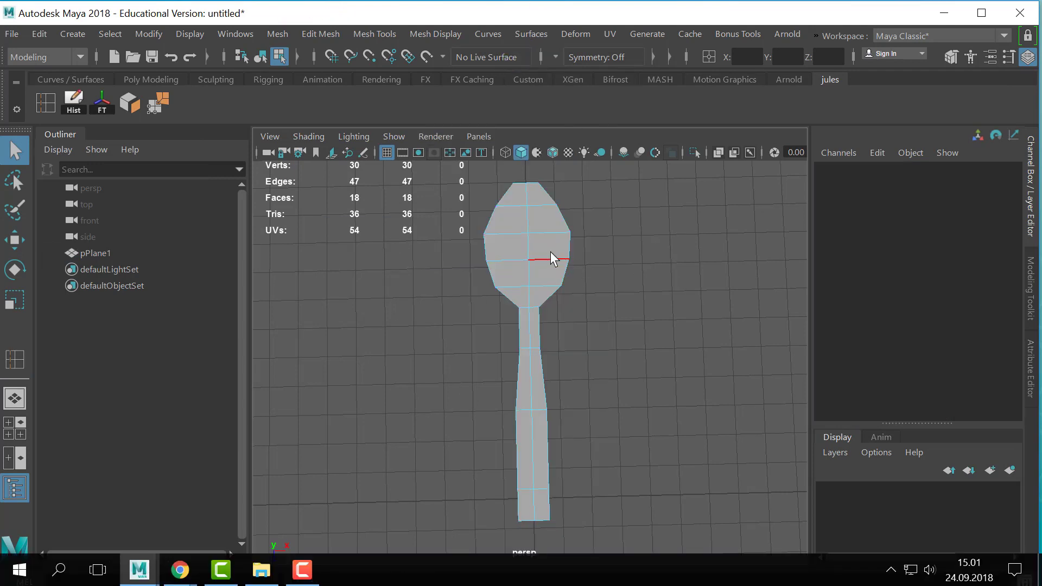
double_click(525, 241)
shift+right_drag(531, 249, 399, 252)
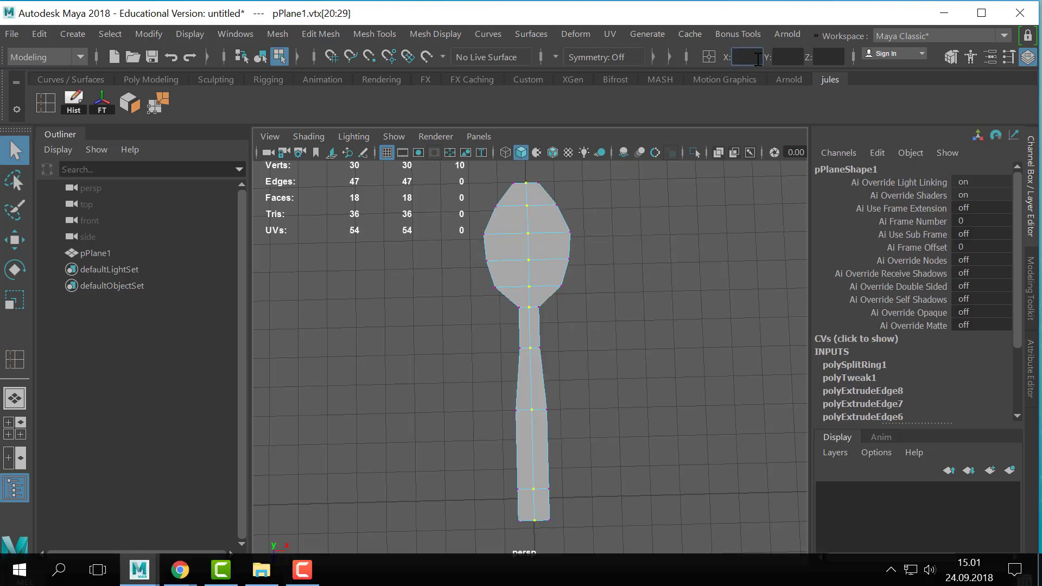
right_drag(559, 267, 646, 12)
click(481, 202)
click(503, 236)
- Extrude the spoon's ten bowl faces with an offset of 0.3 and lower them to hollow out the bowl
alt+drag(580, 289, 594, 347)
alt+right_drag(594, 347, 751, 360)
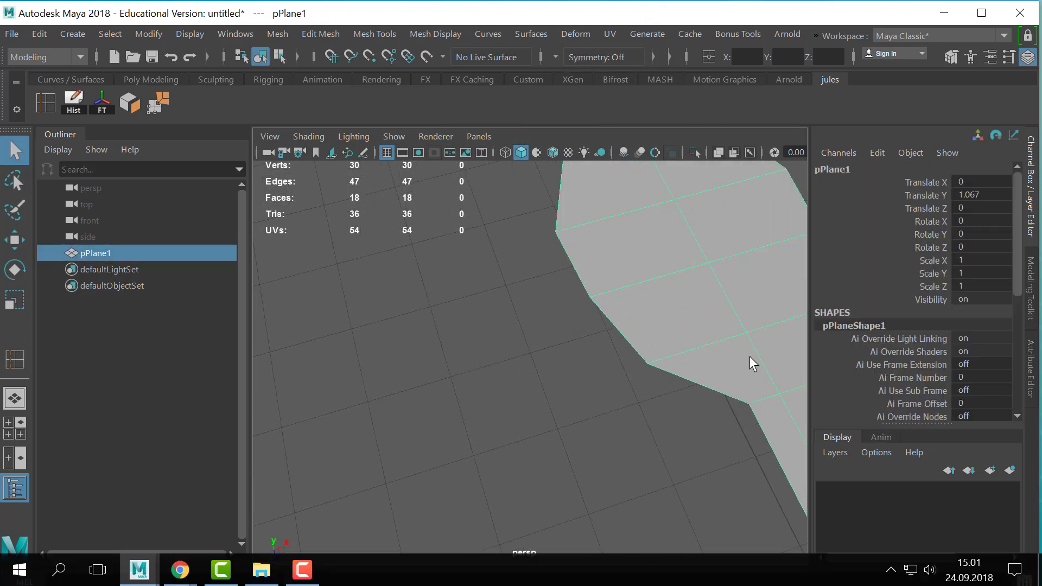
alt+middle_drag(751, 360, 607, 399)
right_drag(591, 337, 593, 157)
scroll(617, 295, down, 2)
scroll(597, 295, down, 1)
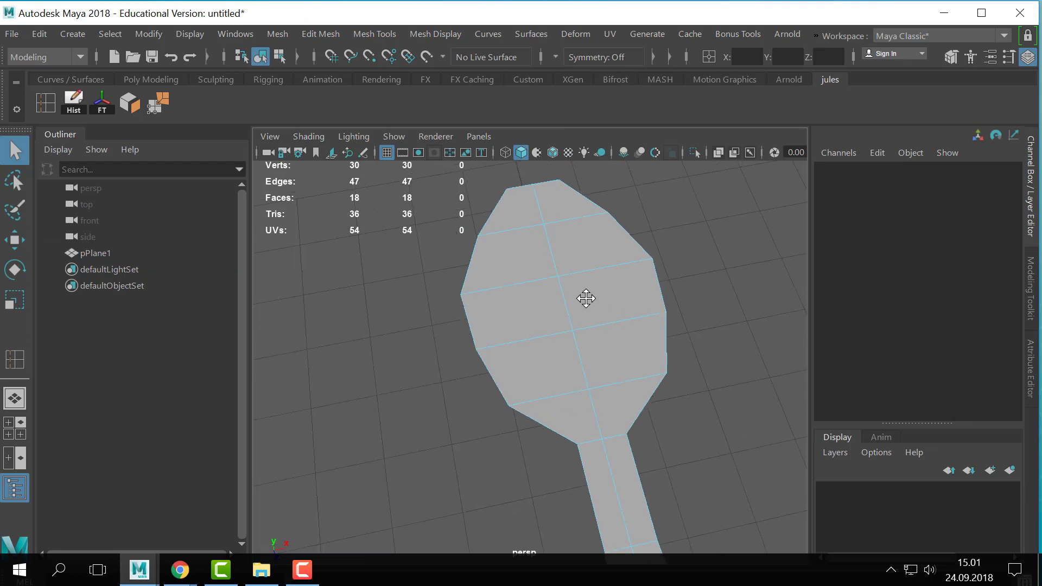
click(531, 219)
shift+click(597, 262)
shift+click(517, 274)
shift+click(520, 315)
shift+click(598, 322)
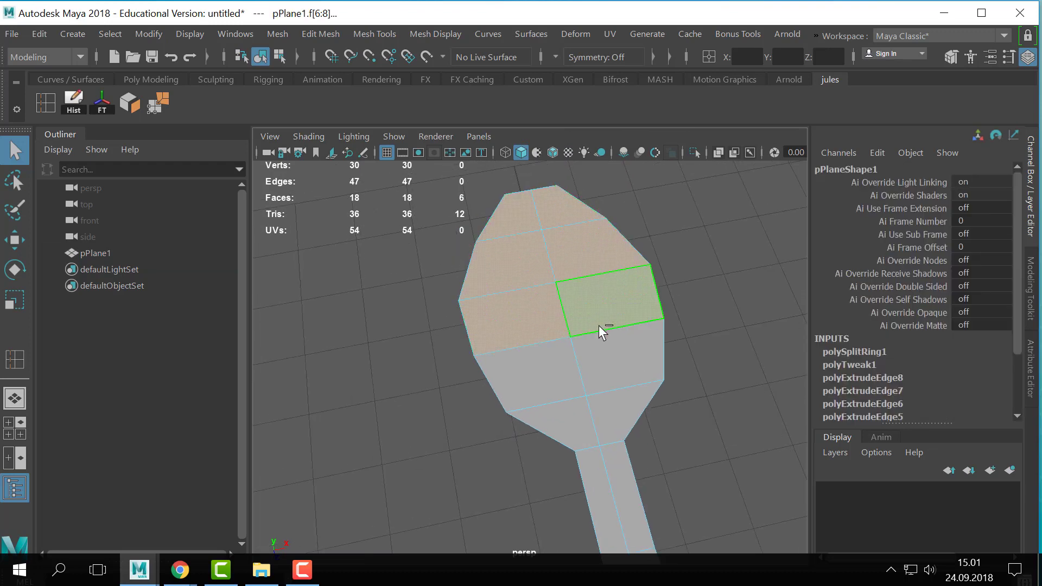
shift+click(612, 358)
shift+click(549, 394)
shift+click(561, 415)
shift+click(618, 405)
scroll(651, 412, down, 3)
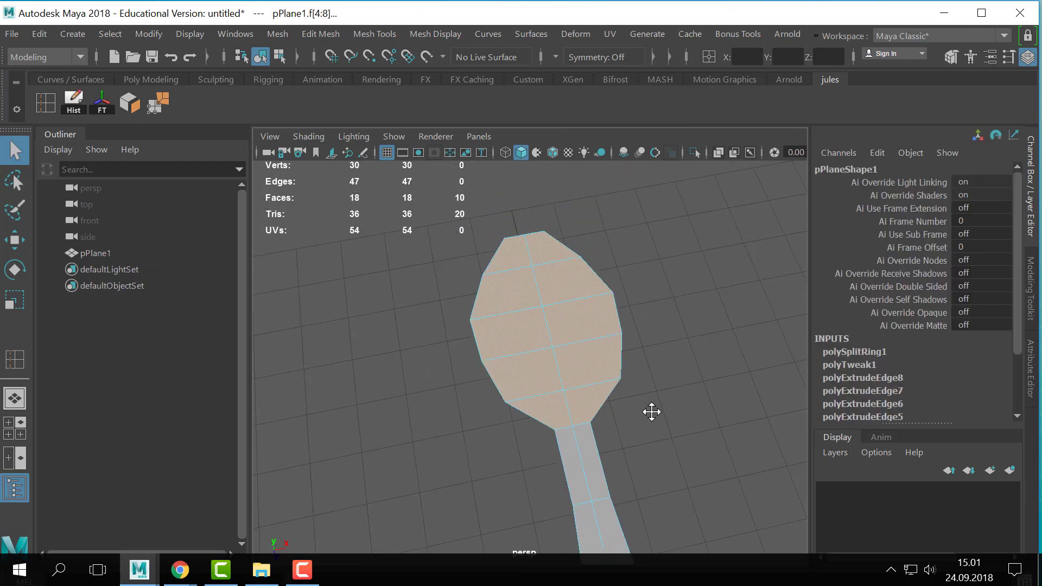
key(ctrl+e)
alt+drag(656, 409, 656, 403)
alt+middle_drag(657, 404, 670, 381)
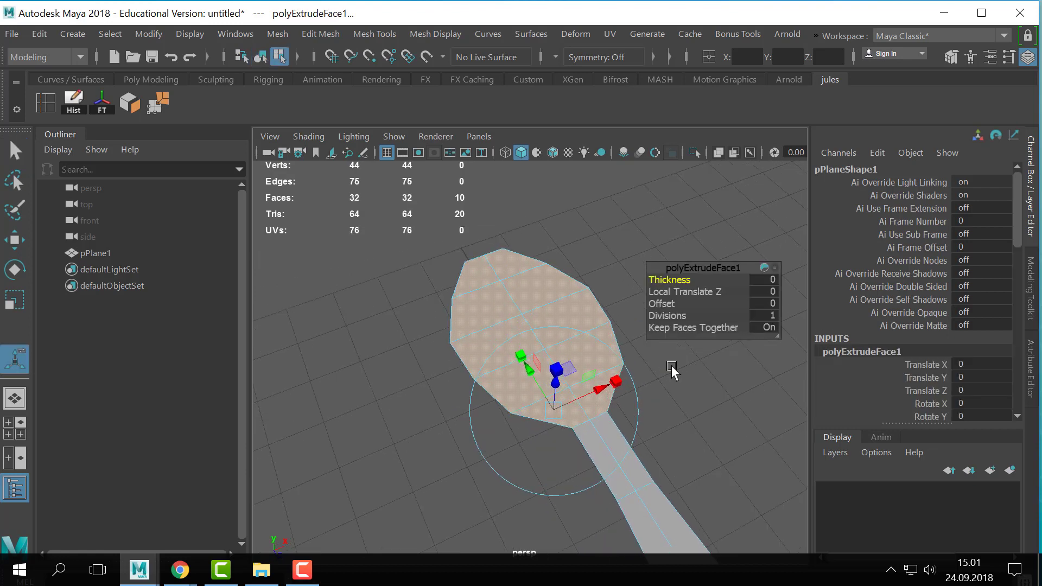
drag(678, 280, 668, 307)
key(ctrl+z)
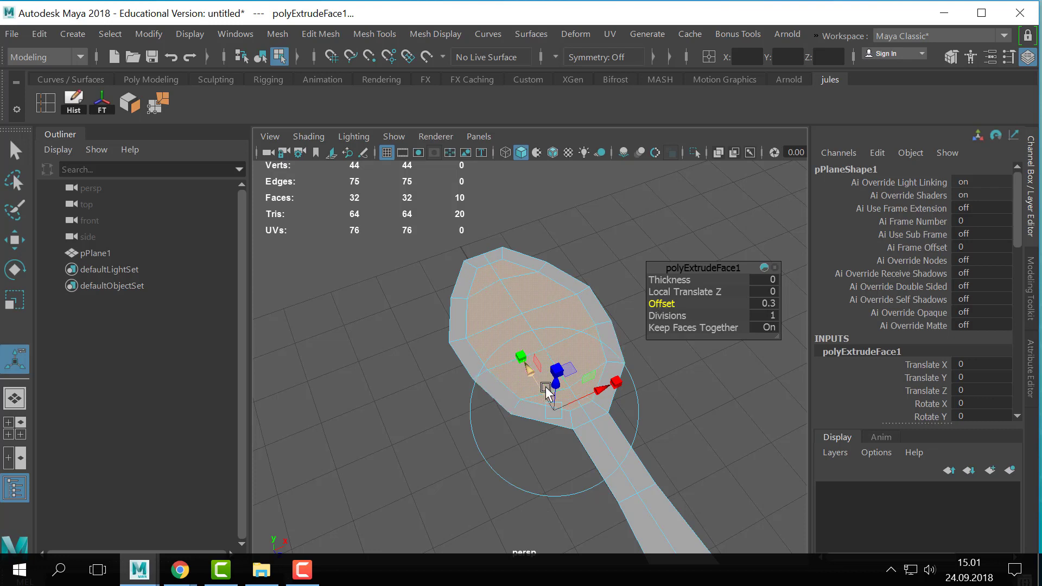
drag(555, 383, 551, 391)
key(q)
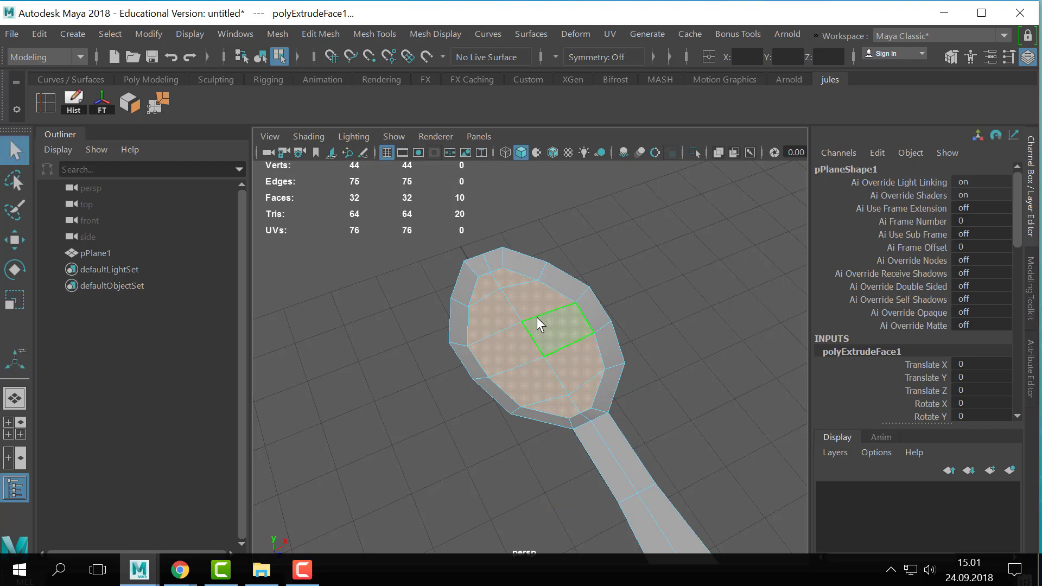
- Select the outer border edge loop running around the whole spoon
right_drag(536, 317, 623, 79)
alt+middle_drag(608, 459, 568, 392)
right_drag(568, 393, 552, 39)
scroll(654, 341, up, 1)
alt+middle_drag(595, 345, 595, 365)
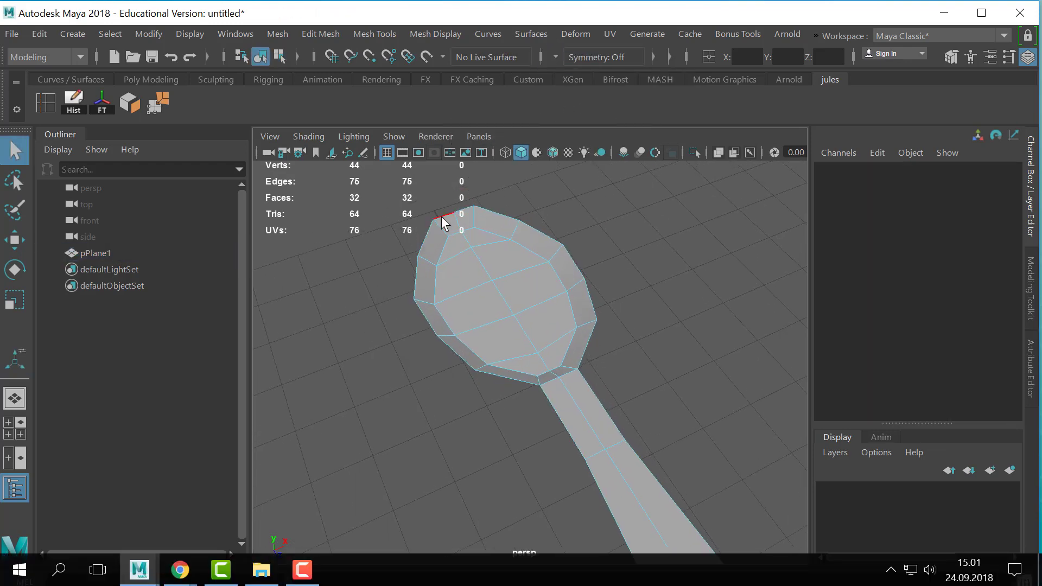
double_click(424, 245)
scroll(597, 396, down, 2)
alt+middle_drag(622, 420, 609, 351)
scroll(619, 377, down, 1)
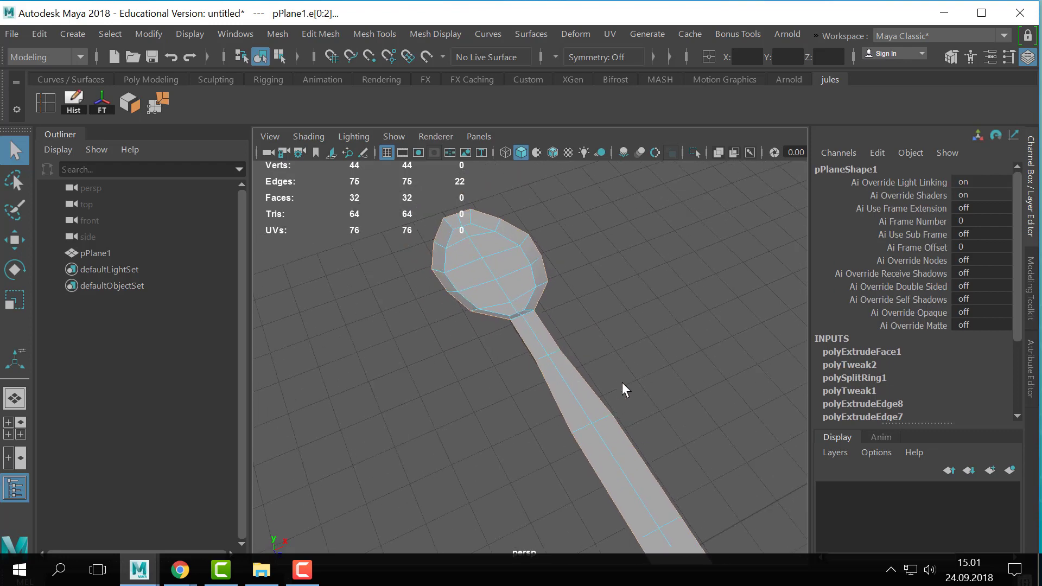
- Move the middle vertex at the end of the handle outward along the spoon's length
scroll(607, 379, down, 2)
scroll(517, 357, up, 1)
alt+middle_drag(657, 513, 642, 427)
right_drag(643, 428, 559, 108)
click(643, 431)
key(w)
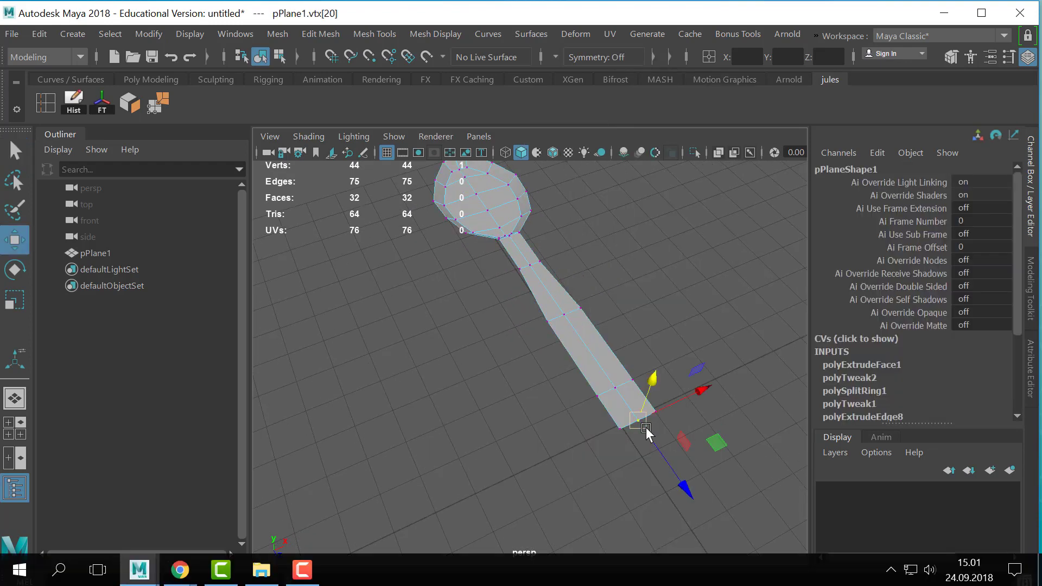
- Scale the two corner vertices at the handle's end closer together across its width
click(620, 430)
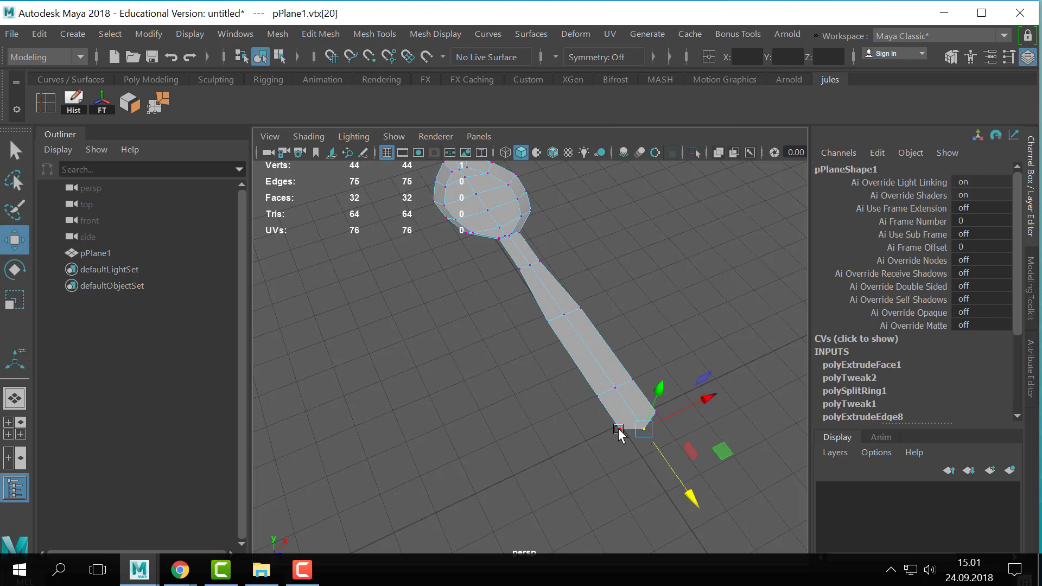
key(q)
shift+click(664, 412)
key(r)
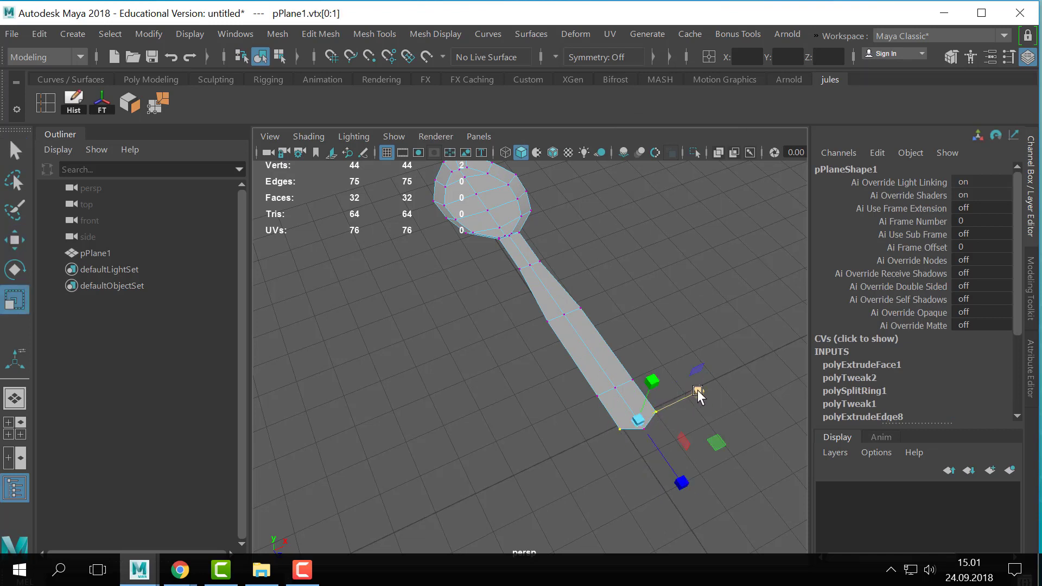
drag(698, 393, 673, 406)
key(q)
- Lower the vertices of the handle's outer half slightly while viewing the spoon from the side
right_drag(563, 313, 778, 58)
click(461, 274)
alt+drag(461, 274, 380, 272)
click(587, 322)
alt+drag(575, 324, 373, 349)
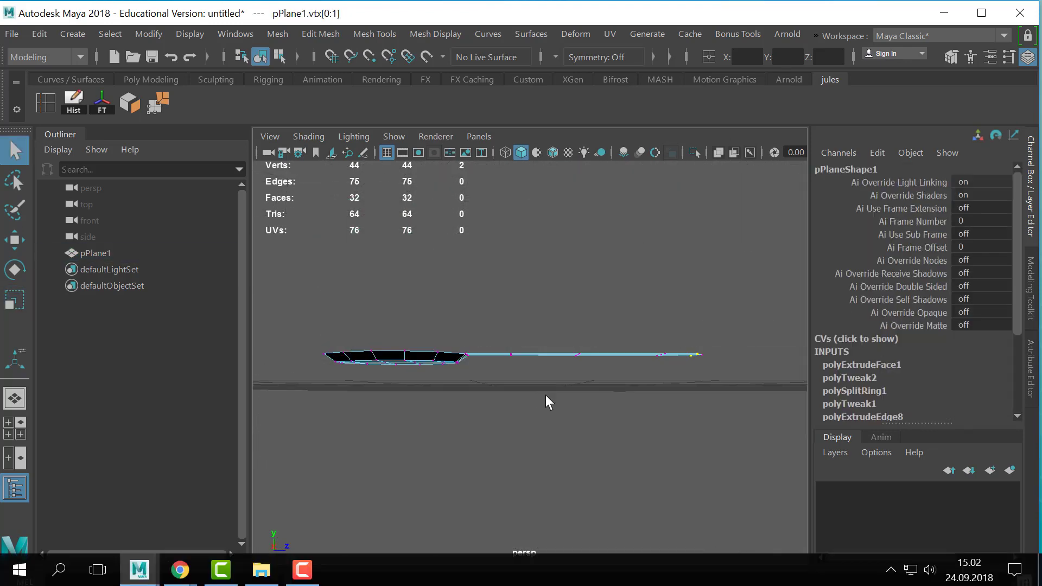
alt+drag(545, 394, 567, 401)
alt+drag(739, 327, 736, 339)
drag(766, 303, 558, 393)
key(w)
drag(644, 292, 644, 297)
- Adjust the heights of the handle-end vertices and the vertex row nearest the bowl to curve the handle gently
drag(780, 319, 659, 390)
drag(687, 324, 668, 361)
alt+drag(570, 363, 493, 370)
drag(509, 322, 509, 322)
alt+drag(544, 370, 480, 342)
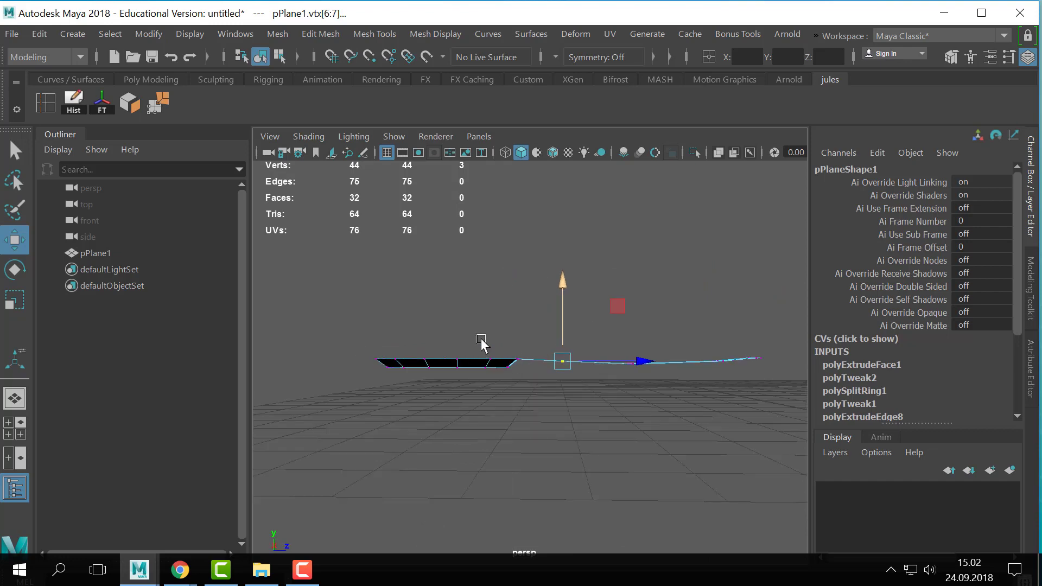
- Extrude the complete outer border edge loop of the spoon with an offset of 0.1
alt+drag(624, 424, 544, 360)
right_click(544, 358)
right_drag(543, 358, 638, 45)
key(q)
right_drag(529, 336, 529, 62)
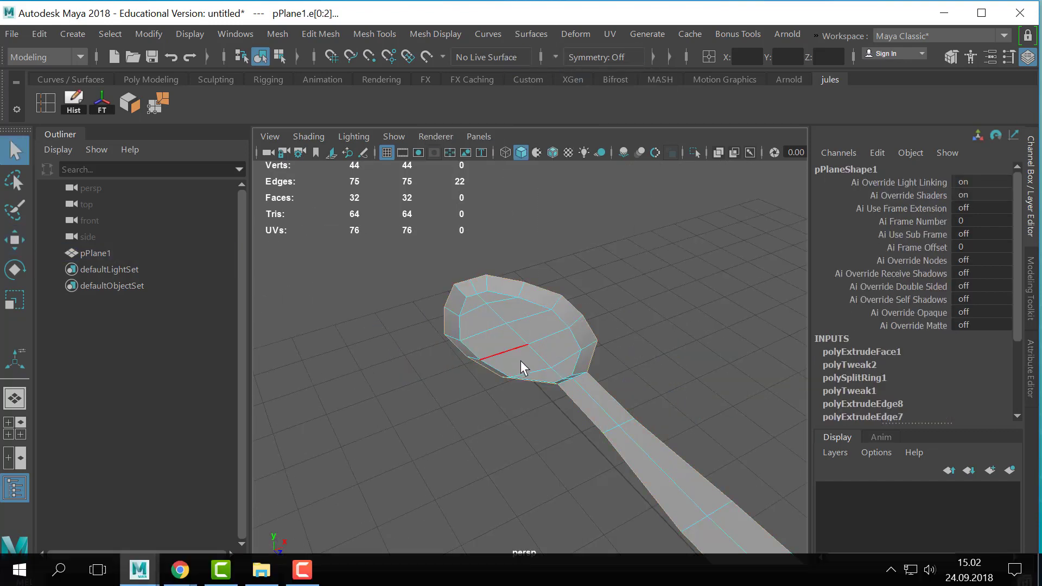
alt+drag(608, 224, 588, 225)
click(588, 224)
double_click(540, 266)
alt+drag(542, 275, 522, 313)
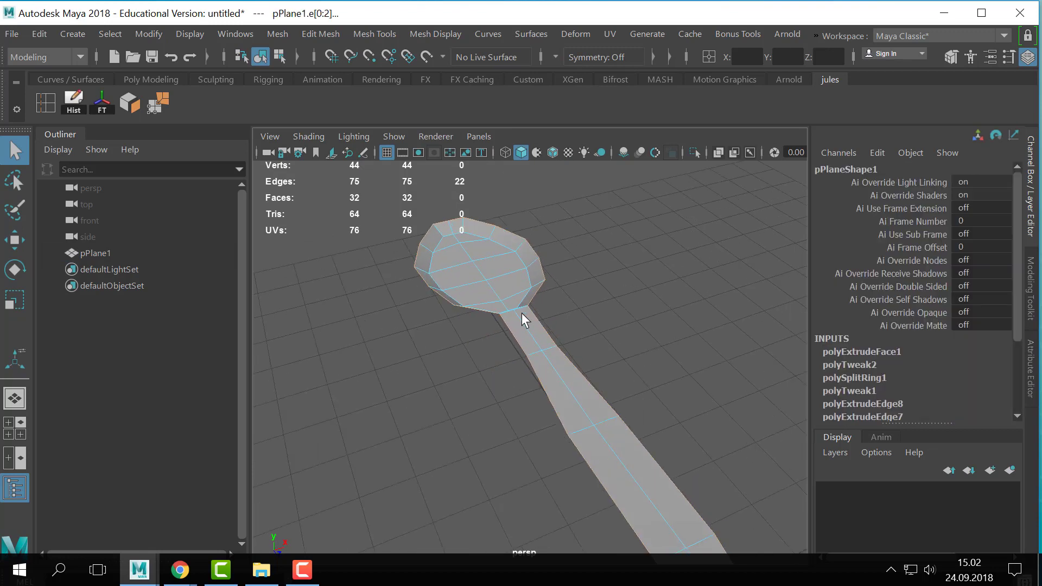
key(ctrl+e)
drag(661, 304, 665, 306)
alt+drag(480, 271, 449, 431)
alt+right_drag(448, 430, 575, 425)
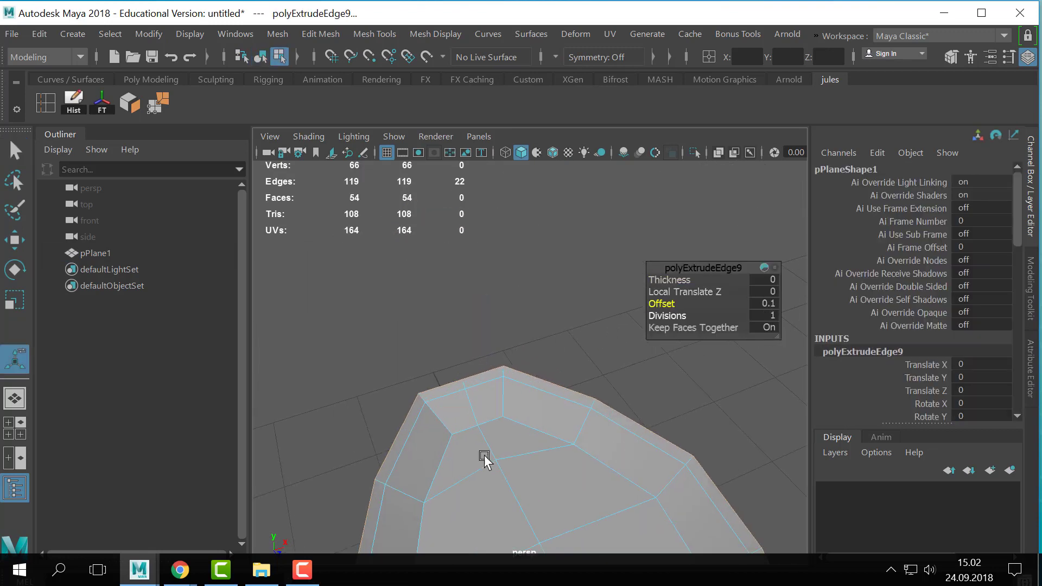
alt+drag(483, 460, 390, 421)
alt+right_drag(390, 421, 331, 423)
alt+middle_drag(602, 499, 461, 384)
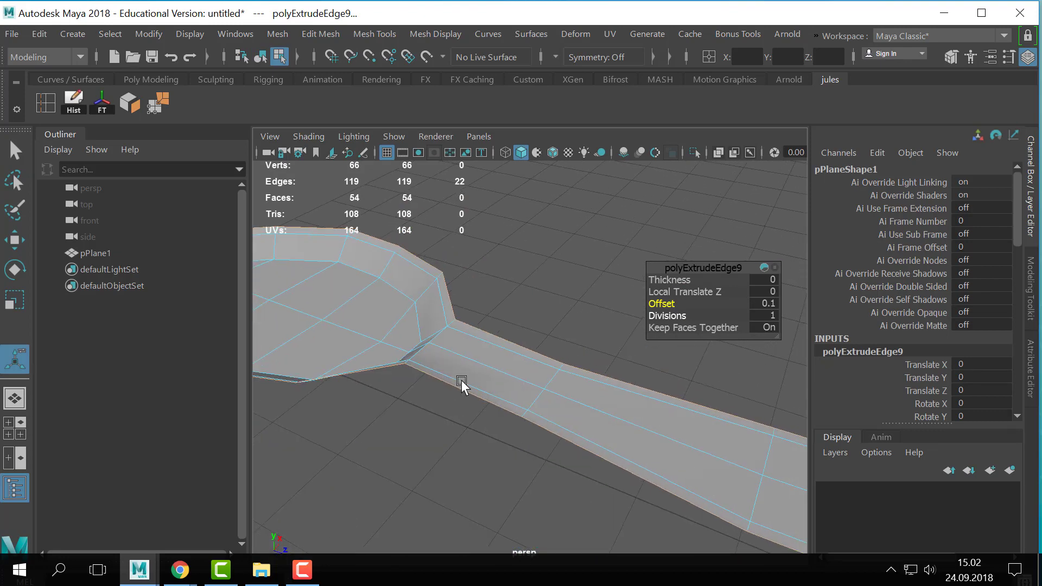
- Extrude all faces of the spoon along their normals to give the mesh thickness
key(q)
right_drag(552, 386, 648, 84)
alt+right_drag(607, 418, 534, 402)
alt+middle_drag(635, 359, 603, 365)
key(ctrl+e)
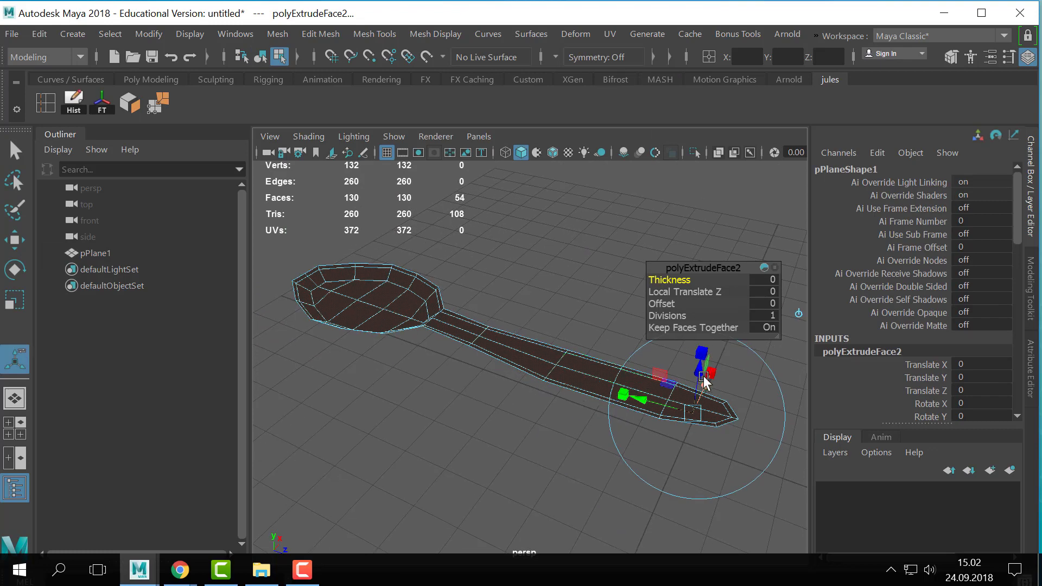
drag(703, 375, 703, 363)
key(q)
- Examine the thickened spoon with the smooth mesh preview and return to the unsmoothed display
right_drag(561, 391, 644, 86)
key(3)
click(514, 456)
alt+drag(606, 324, 524, 417)
click(537, 343)
alt+drag(559, 327, 530, 383)
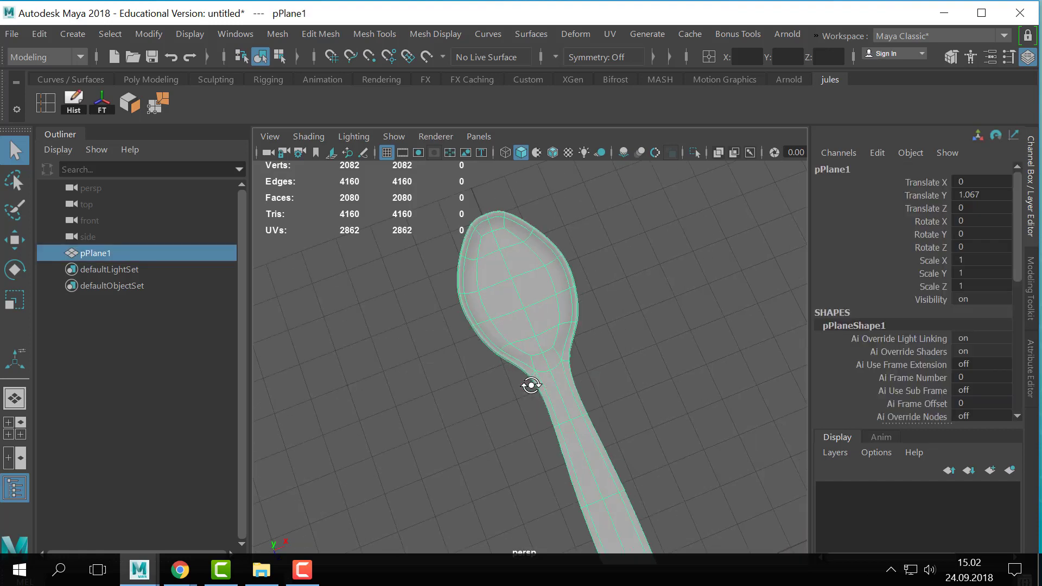
key(1)
- Move the four centre vertices at the bowl's tip outward along the spoon's length to round the tip
alt+middle_drag(541, 280, 581, 376)
scroll(597, 345, up, 5)
right_drag(597, 344, 543, 208)
drag(559, 226, 542, 270)
key(w)
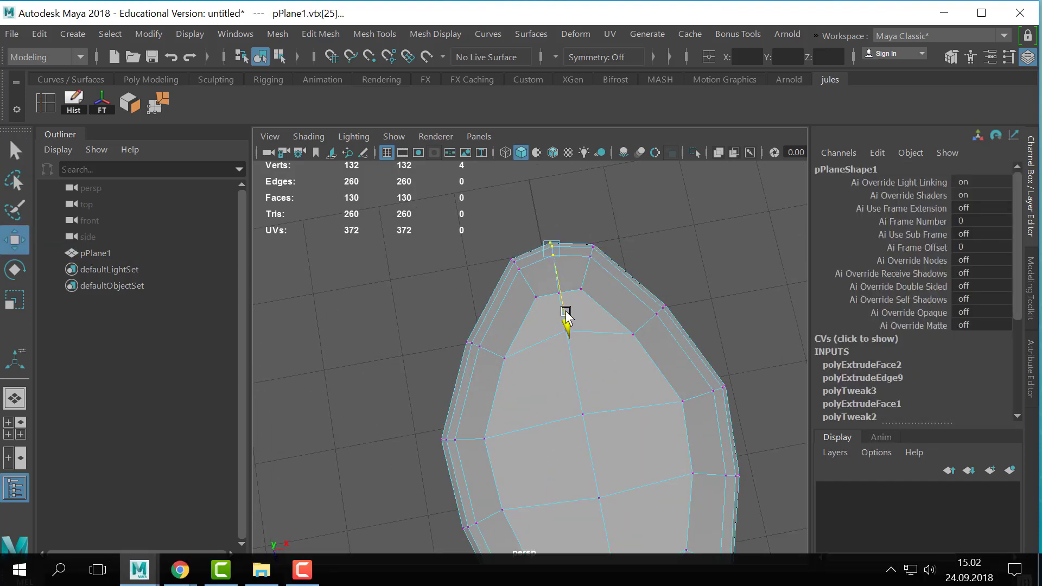
key(q)
- Shift the centre vertices of the bowl floor's front and rear rows along the spoon's length to straighten those rows
alt+drag(669, 288, 654, 321)
drag(570, 276, 494, 332)
key(w)
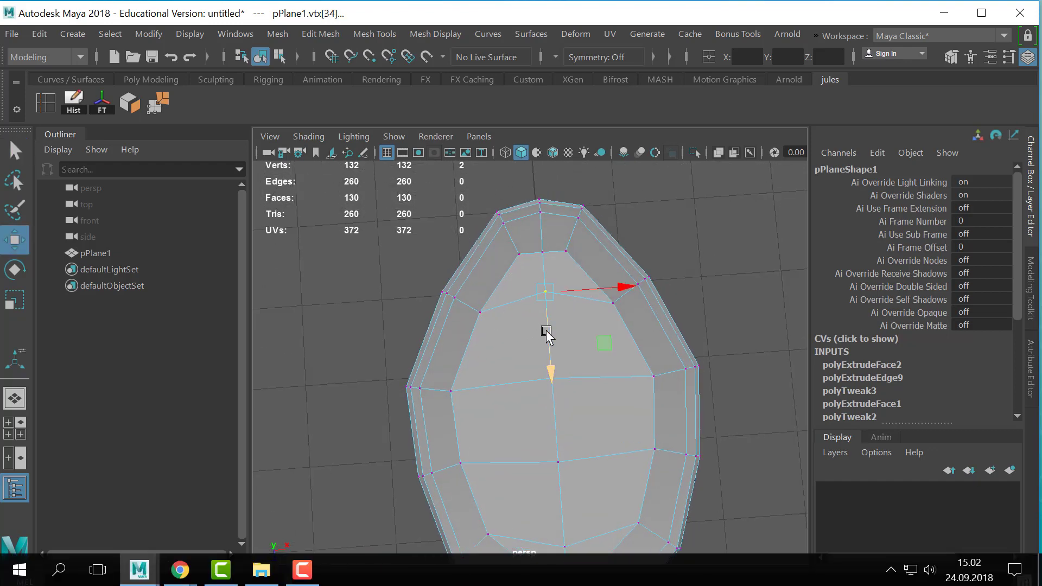
alt+drag(550, 349, 598, 414)
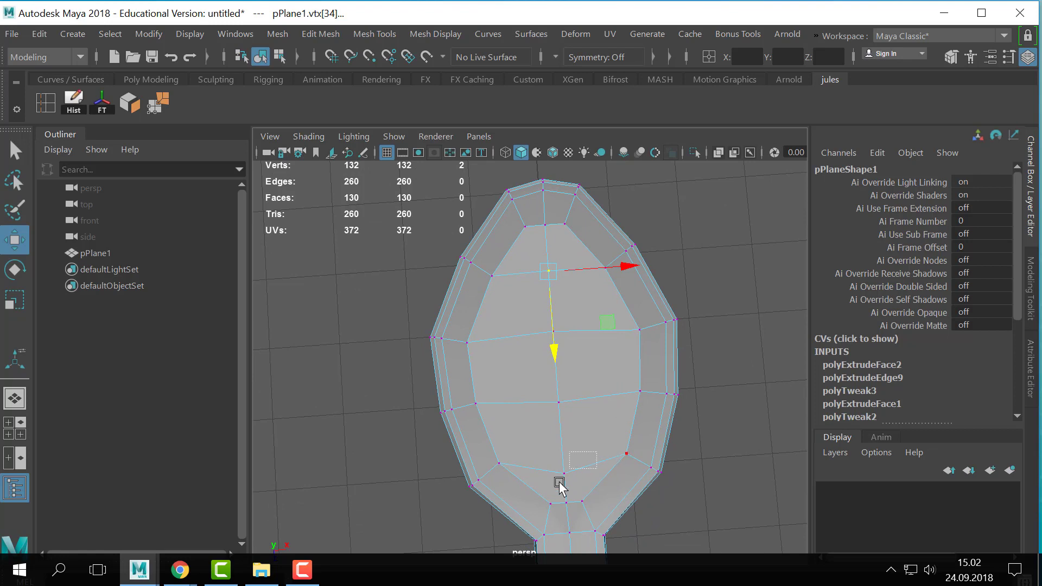
drag(559, 482, 564, 491)
key(q)
- Compare the spoon's smoothed and unsmoothed displays from above and from the side
right_drag(567, 478, 733, 215)
click(585, 349)
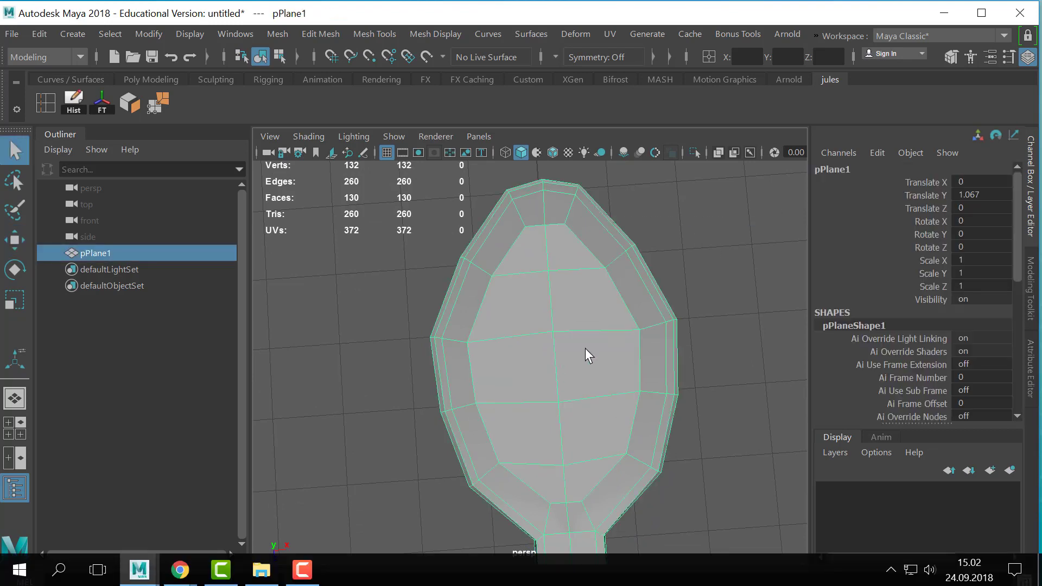
key(3)
scroll(702, 333, down, 1)
key(1)
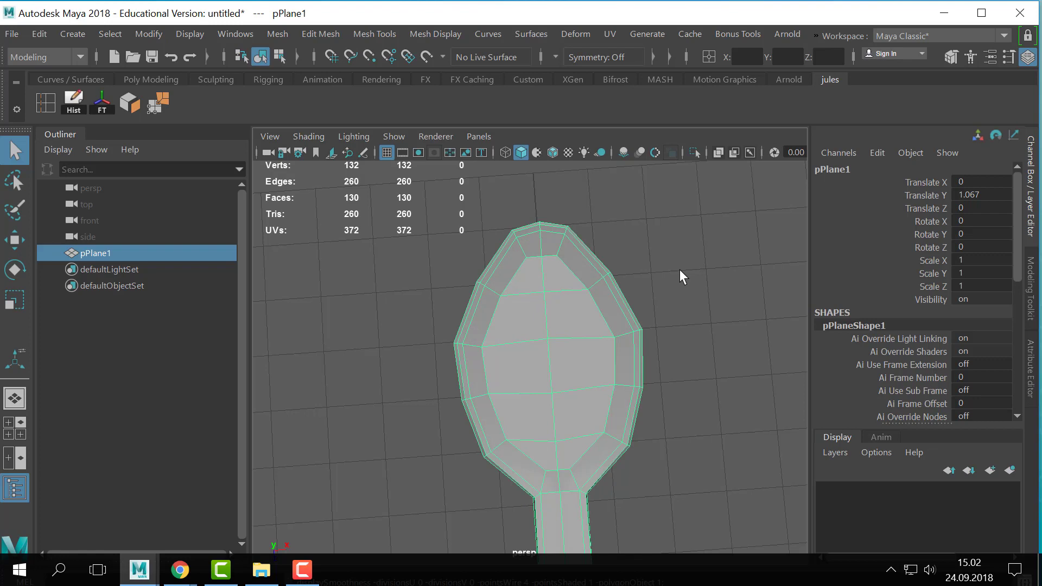
alt+right_drag(738, 379, 510, 428)
key(3)
click(463, 402)
alt+drag(463, 402, 617, 375)
drag(617, 378, 592, 409)
key(1)
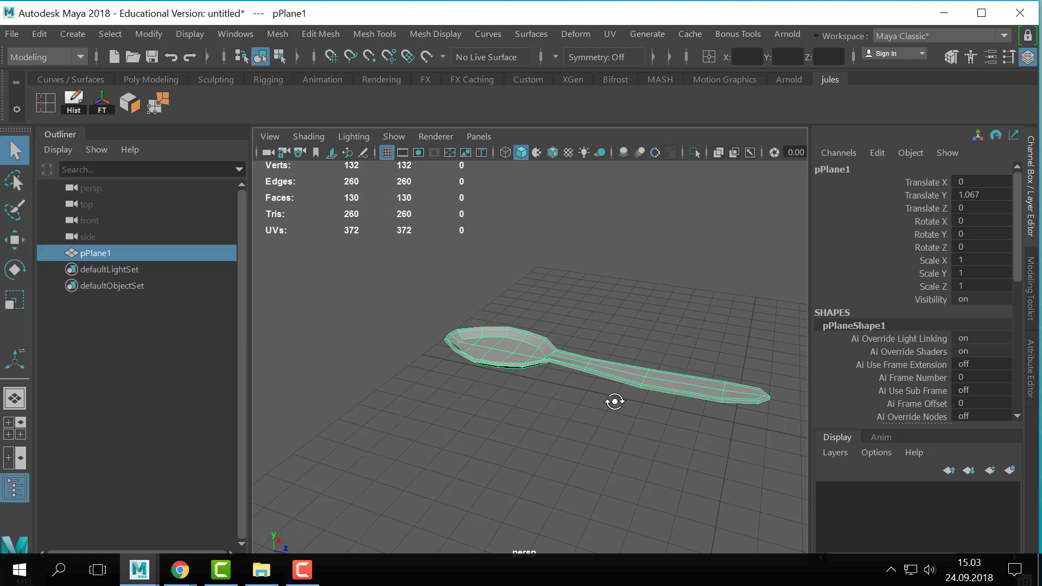
- Lower the middle vertex row of the handle and the handle-end vertices slightly in a side view
alt+right_drag(617, 297, 575, 405)
alt+drag(705, 444, 723, 424)
right_drag(723, 424, 607, 52)
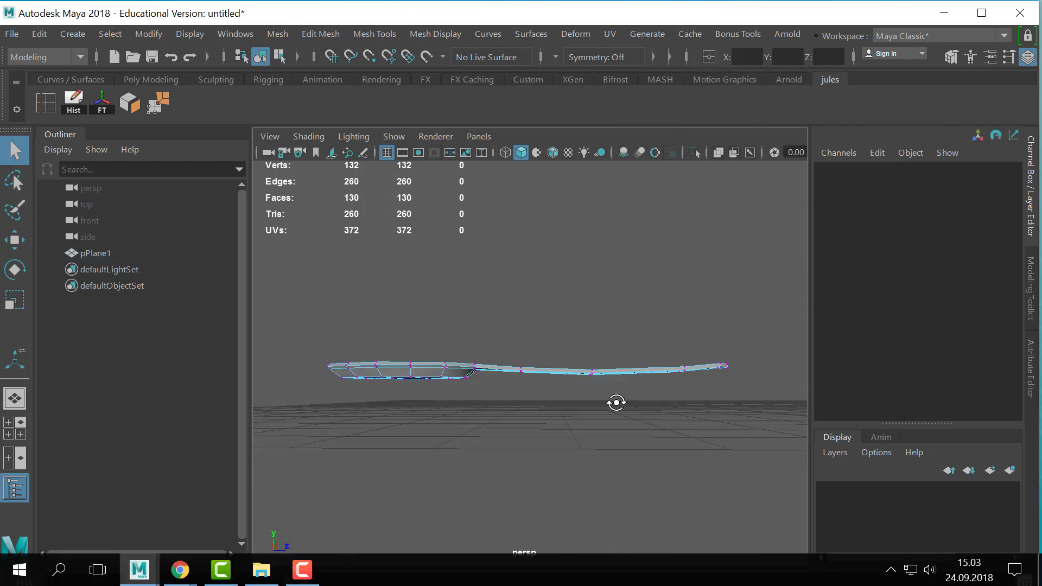
alt+middle_drag(616, 400, 568, 355)
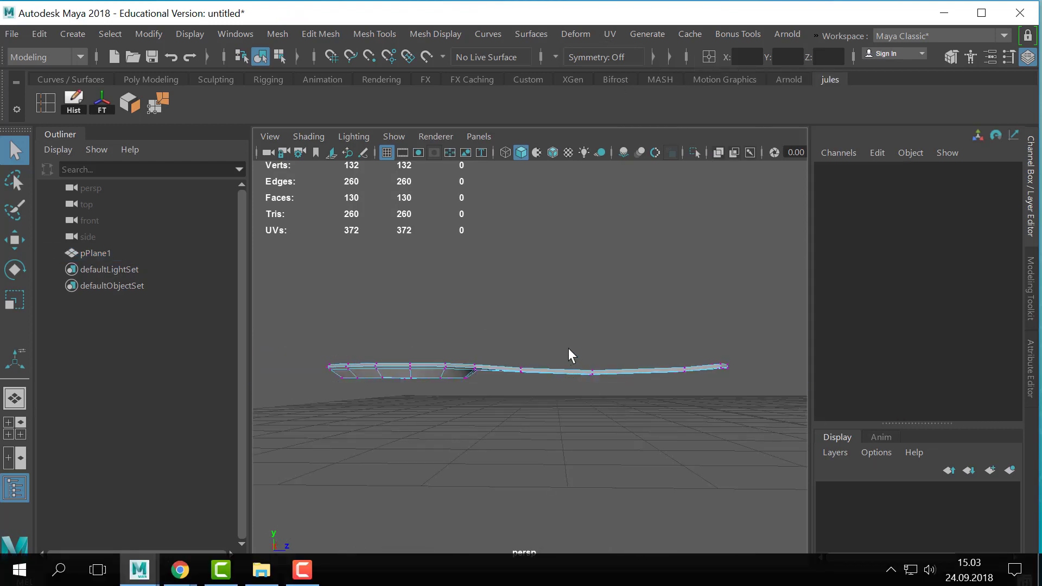
drag(569, 412, 563, 417)
key(w)
drag(593, 345, 587, 348)
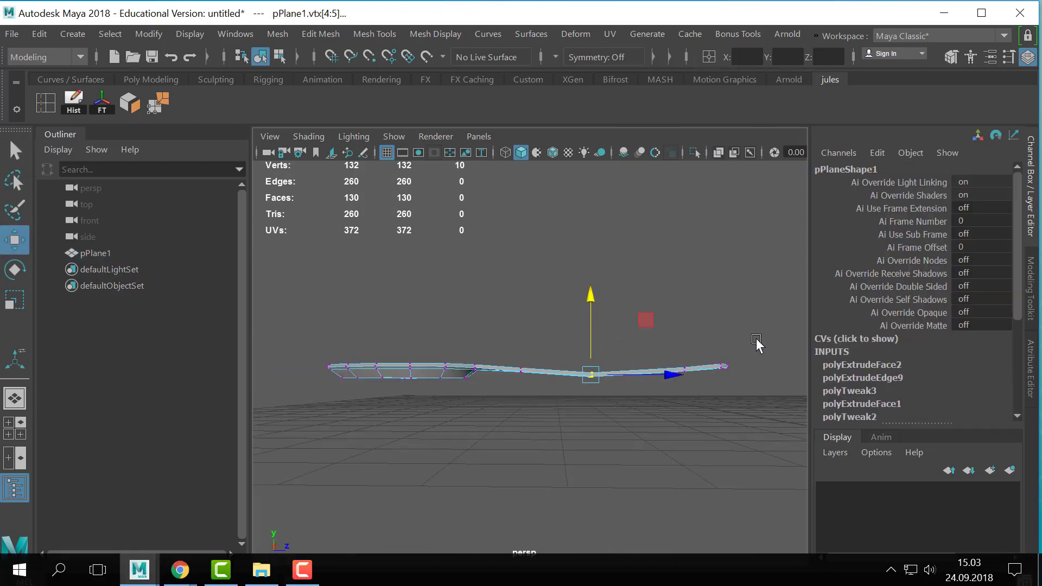
drag(755, 338, 647, 414)
drag(703, 339, 705, 341)
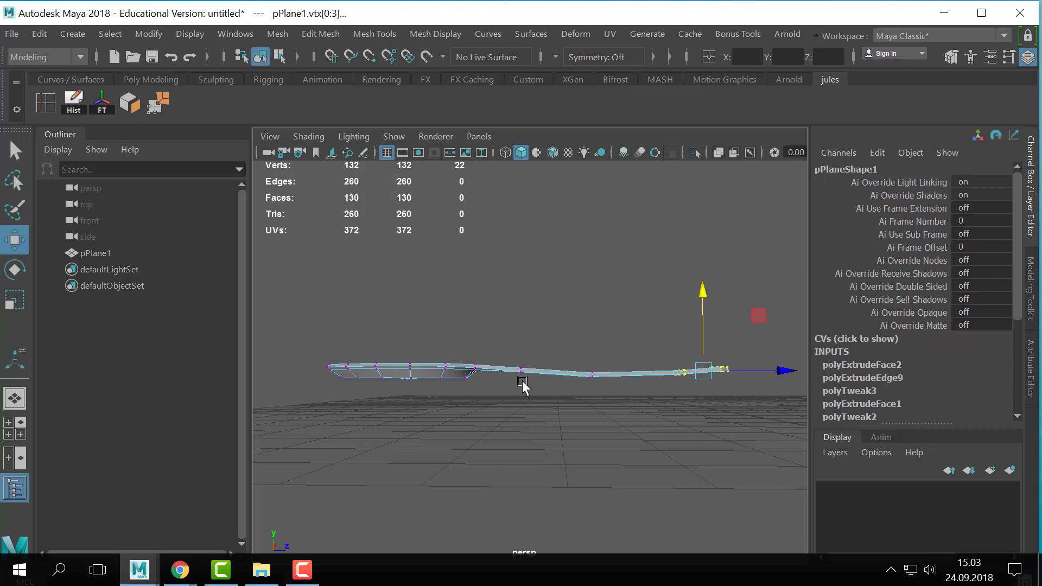
- Inspect the bowl from below and above and select several faces on its floor
alt+drag(531, 382, 645, 422)
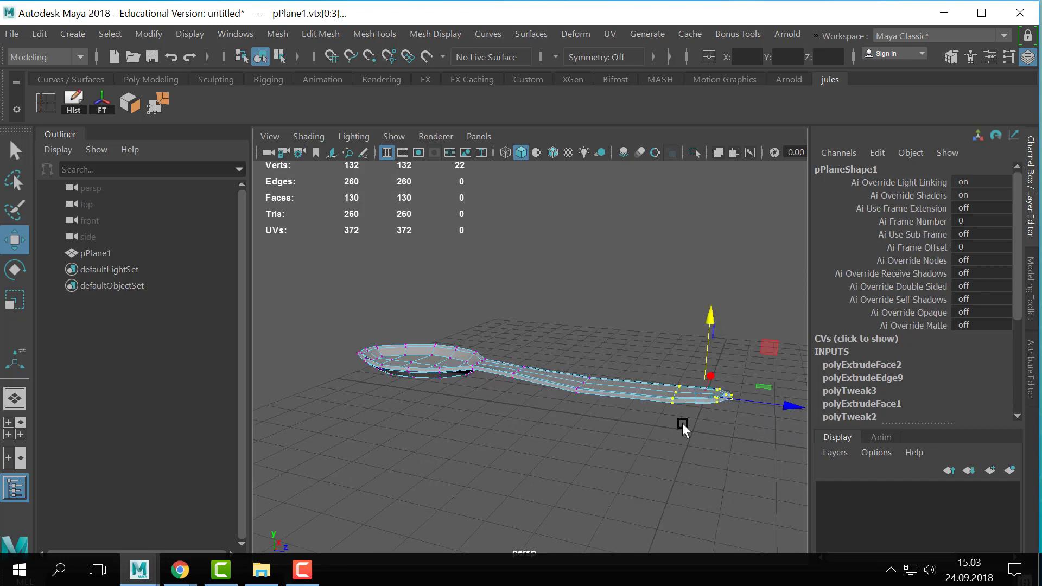
alt+middle_drag(328, 379, 514, 400)
alt+right_drag(514, 400, 651, 426)
alt+middle_drag(651, 426, 465, 438)
alt+drag(510, 366, 495, 493)
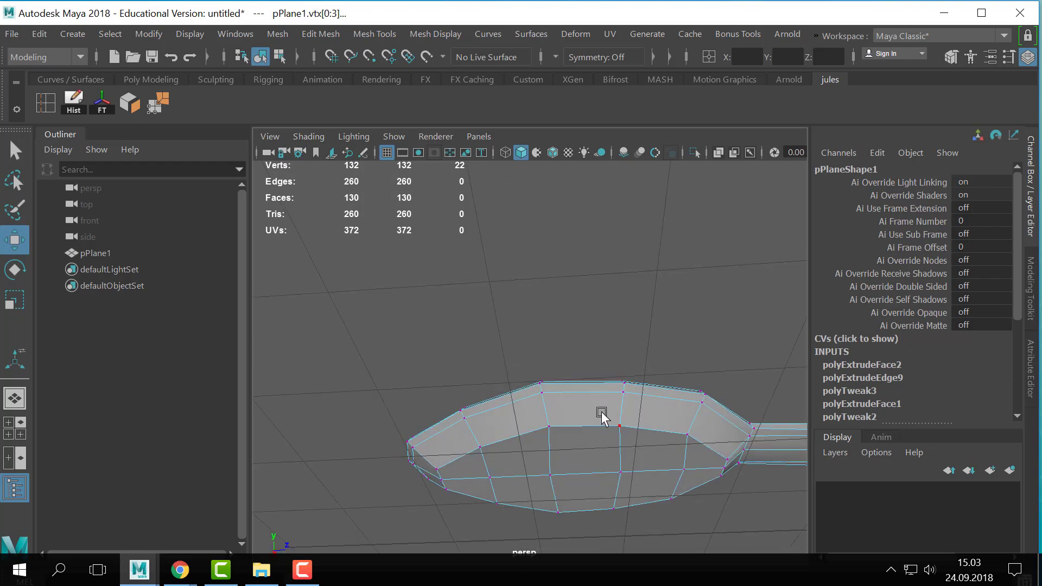
alt+drag(601, 418, 577, 377)
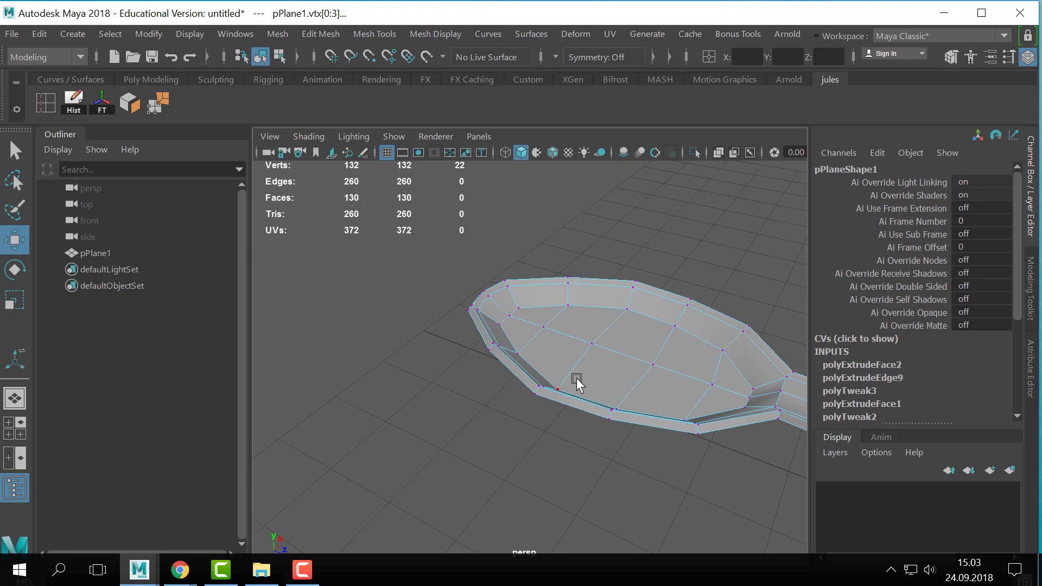
right_drag(581, 373, 577, 163)
click(586, 370)
shift+click(554, 352)
shift+click(527, 329)
shift+click(537, 315)
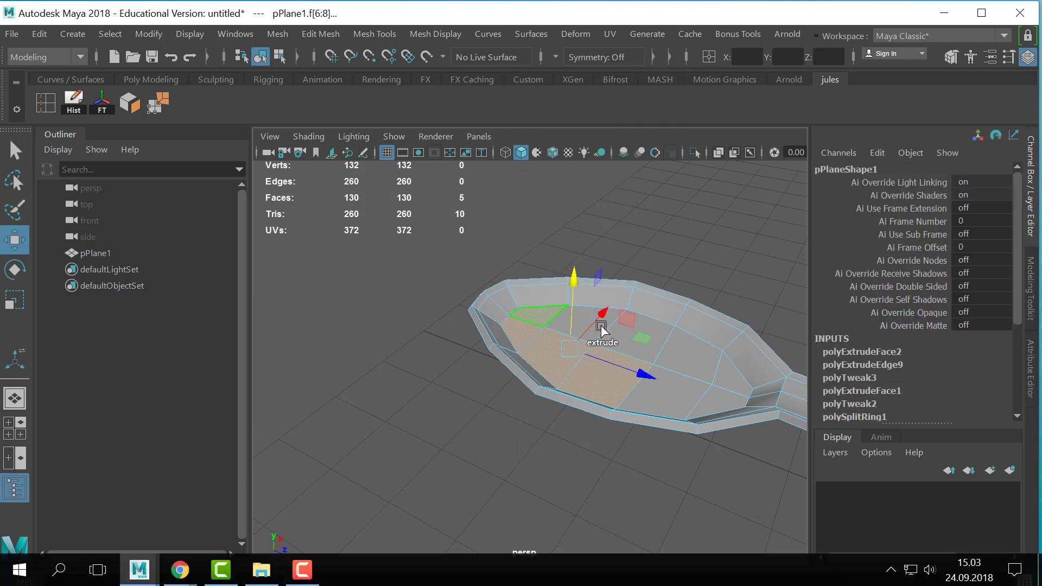
- Select the spoon's lengthwise centre edge loop, grow the selection once and convert it to the upper faces of the bowl floor and handle
alt+drag(686, 350, 496, 432)
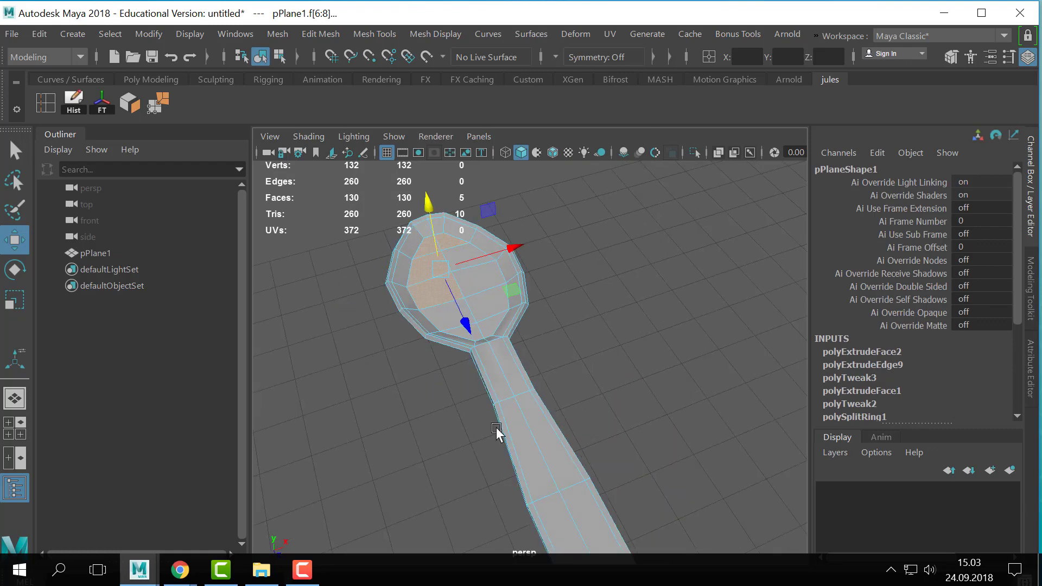
right_drag(515, 409, 495, 337)
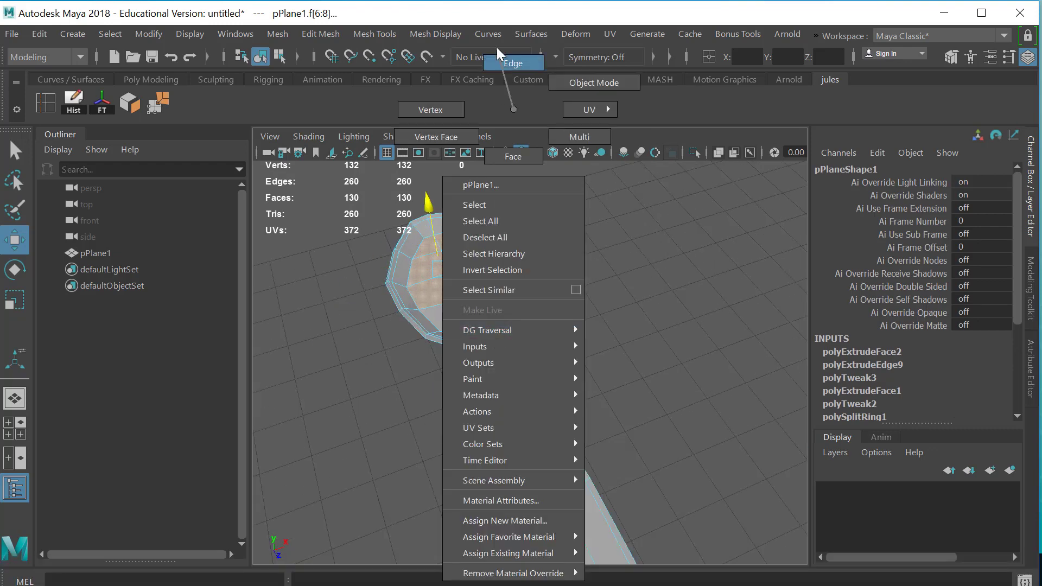
right_drag(497, 47, 497, 48)
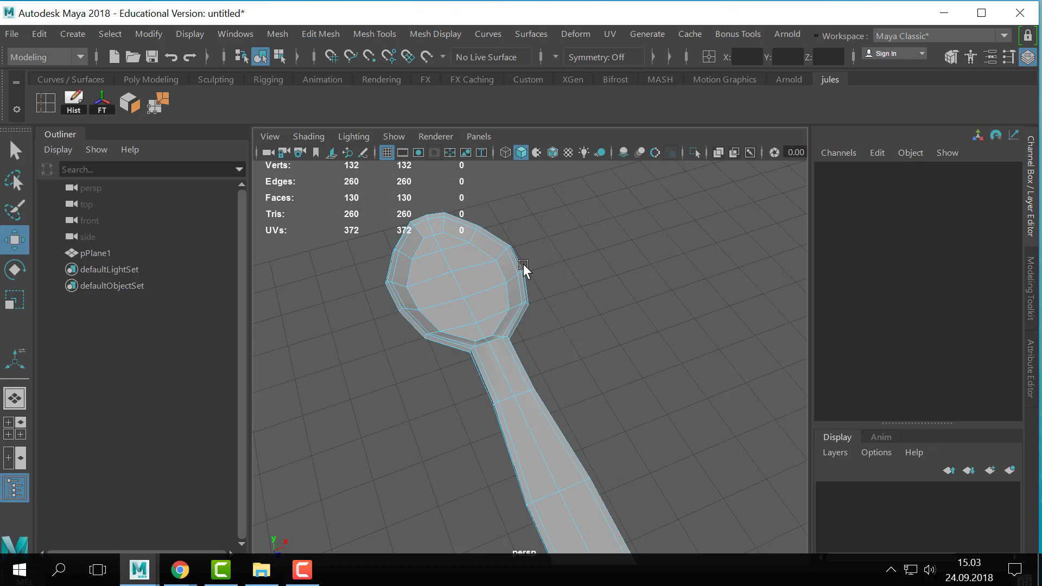
click(441, 243)
scroll(457, 406, down, 4)
double_click(548, 387)
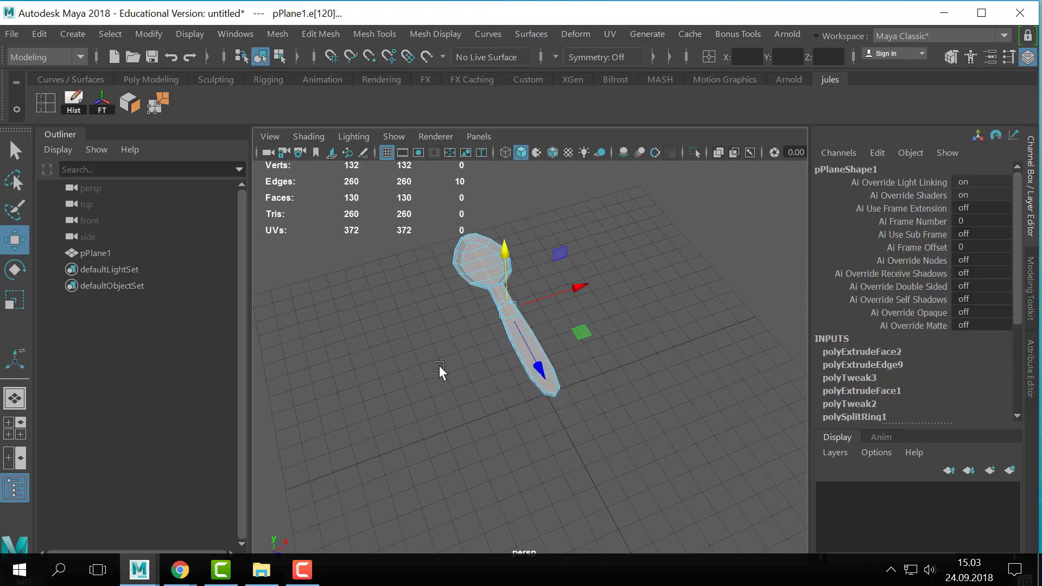
scroll(617, 351, up, 4)
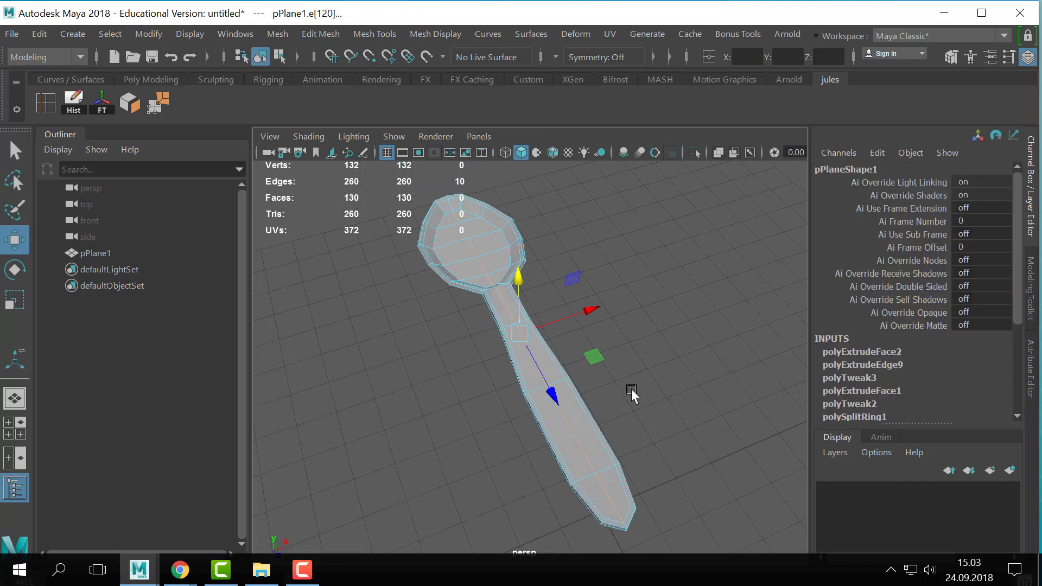
key(shift+period)
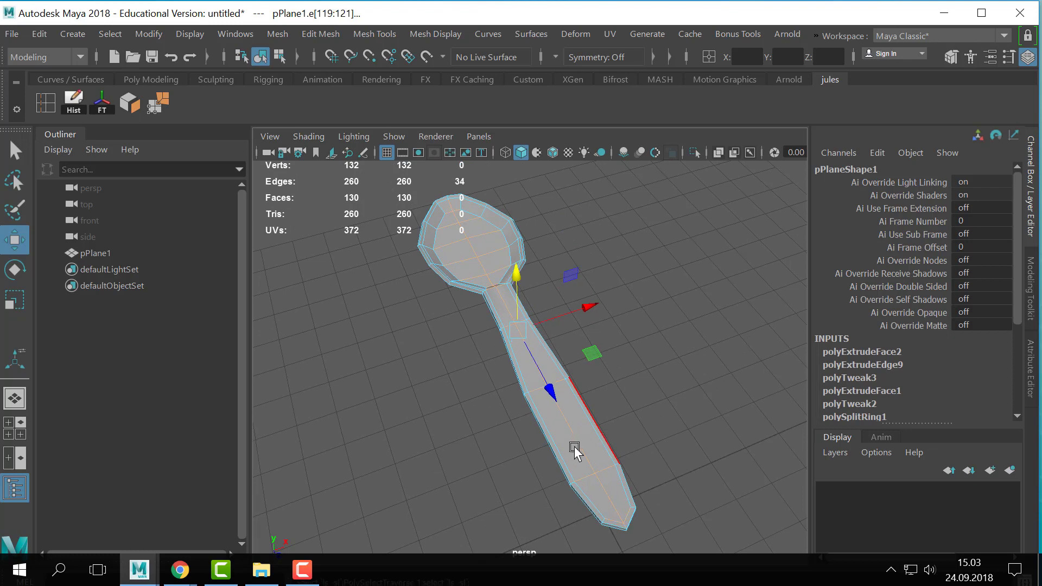
ctrl+right_drag(574, 392, 587, 503)
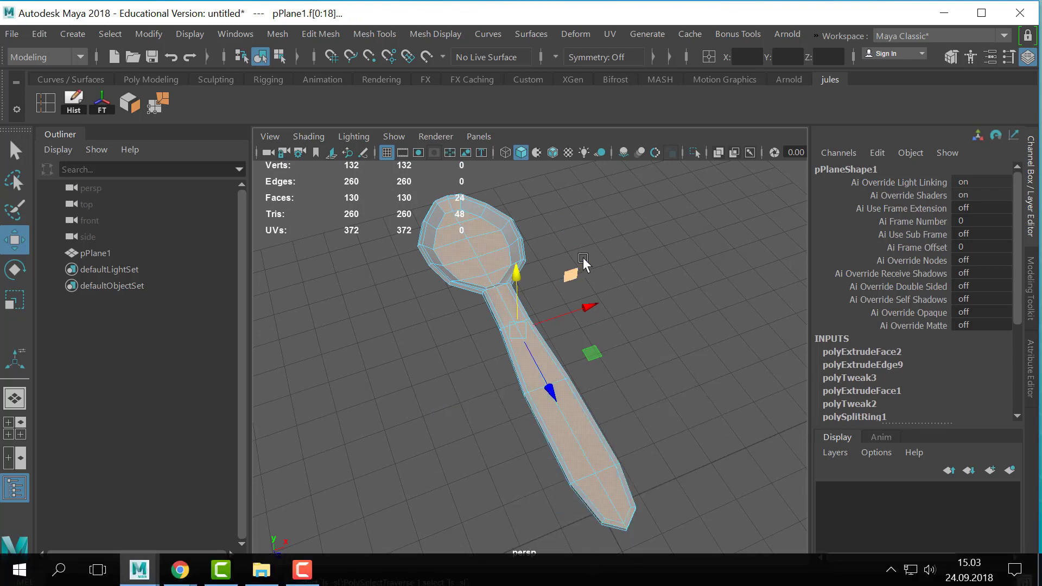
alt+drag(582, 259, 570, 306)
- Add the ring of inner wall faces around the bowl to the face selection, working around both sides, the tip and the neck
alt+middle_drag(512, 204, 546, 380)
scroll(553, 405, up, 2)
key(q)
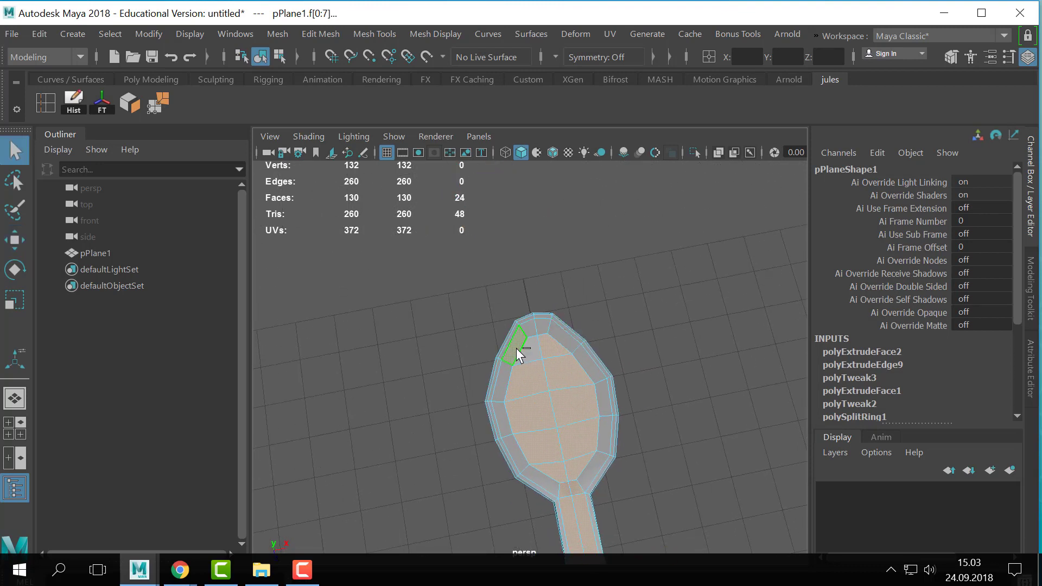
shift+click(530, 354)
scroll(663, 399, down, 1)
scroll(542, 373, up, 1)
alt+middle_drag(536, 370, 530, 314)
scroll(535, 373, up, 2)
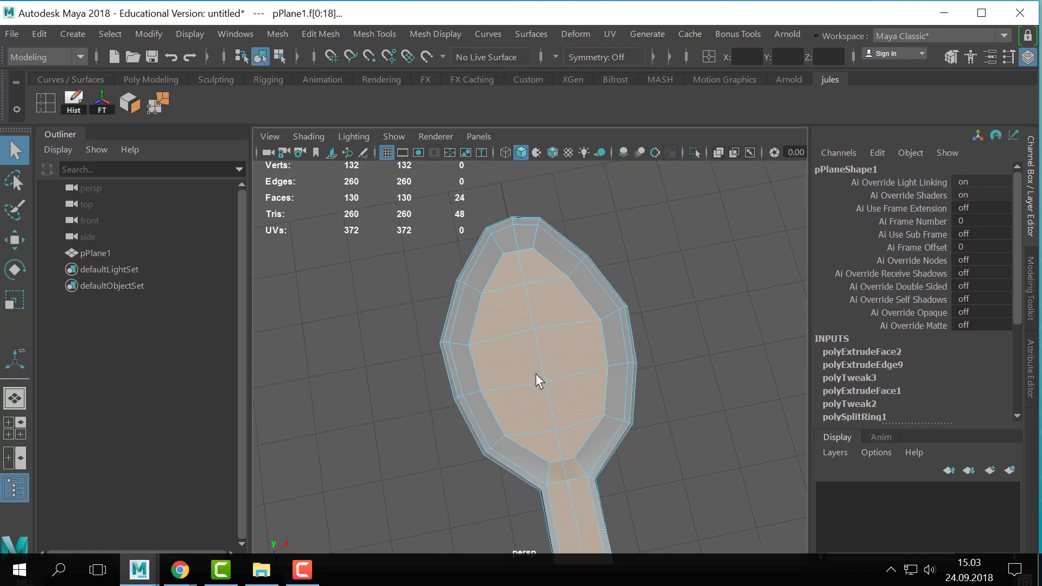
alt+drag(535, 374, 522, 382)
shift+click(511, 465)
shift+click(479, 411)
shift+click(467, 366)
shift+click(474, 314)
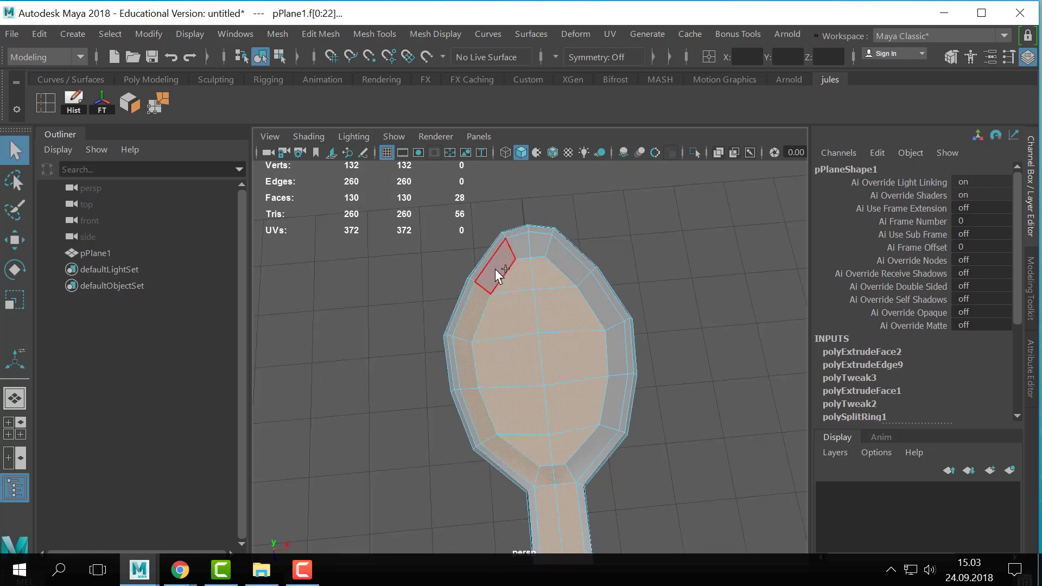
shift+click(494, 270)
shift+click(544, 243)
shift+click(575, 263)
shift+click(600, 302)
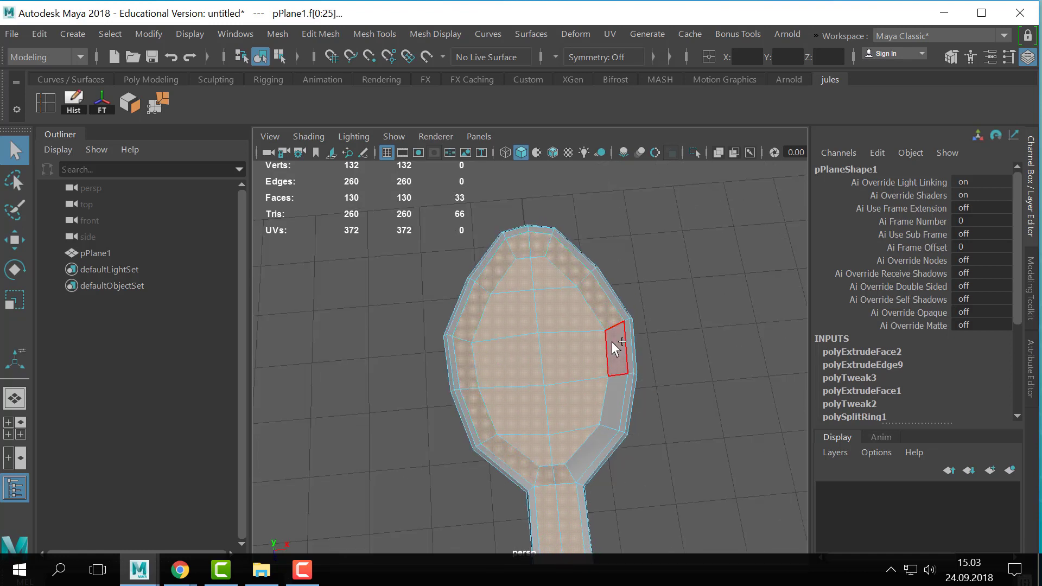
shift+click(608, 361)
shift+click(606, 398)
shift+click(594, 445)
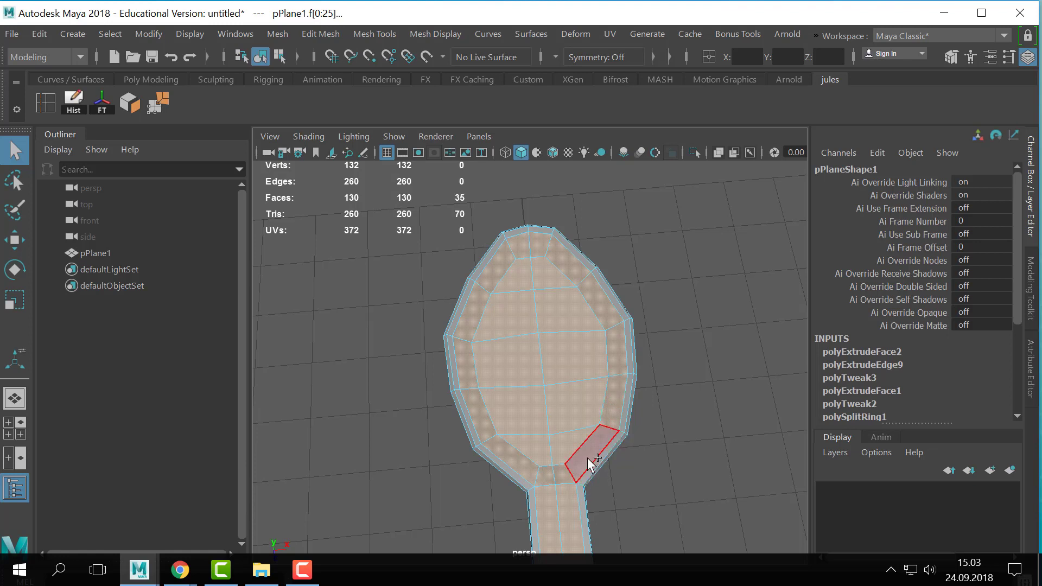
alt+middle_drag(594, 444, 566, 369)
- Invert the face selection and delete the spoon's rim, sides and underside, keeping only its single upper surface
scroll(613, 357, up, 5)
alt+middle_drag(630, 374, 542, 315)
ctrl+drag(382, 457, 515, 411)
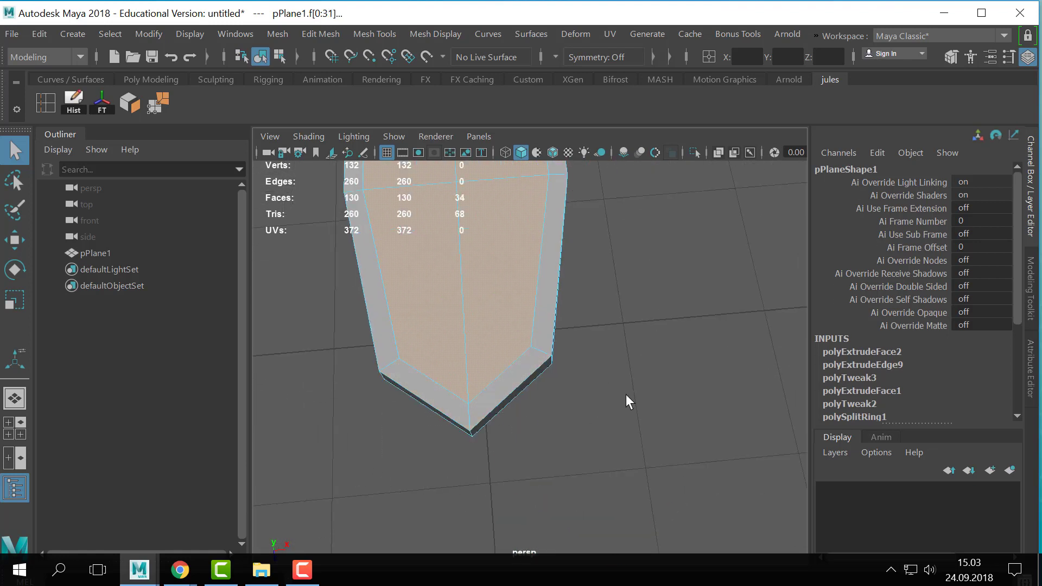
scroll(626, 394, down, 6)
alt+middle_drag(595, 309, 586, 444)
scroll(586, 440, down, 3)
shift+drag(420, 230, 669, 550)
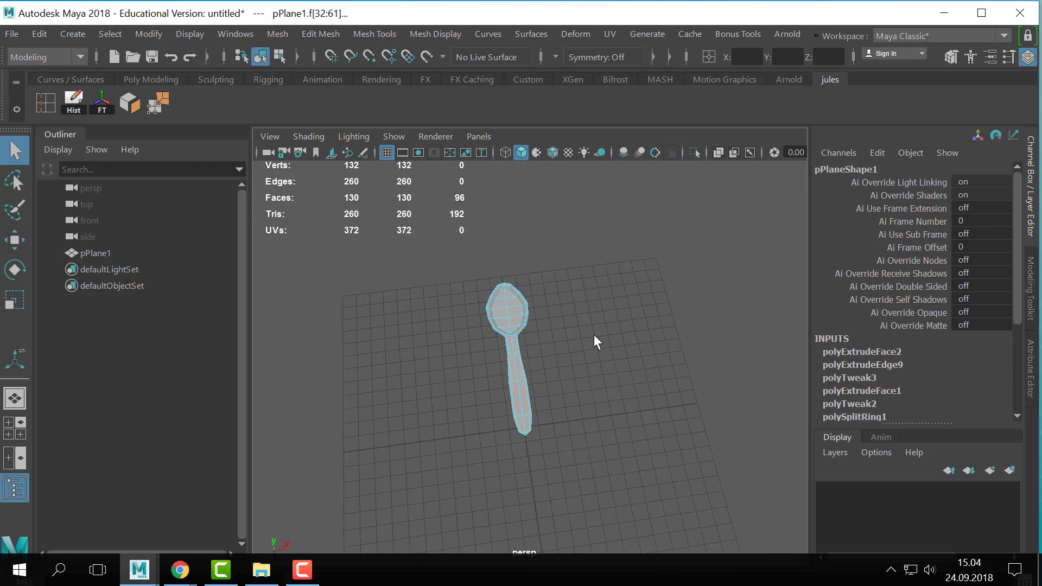
key(Delete)
alt+drag(486, 329, 569, 264)
right_drag(493, 337, 522, 311)
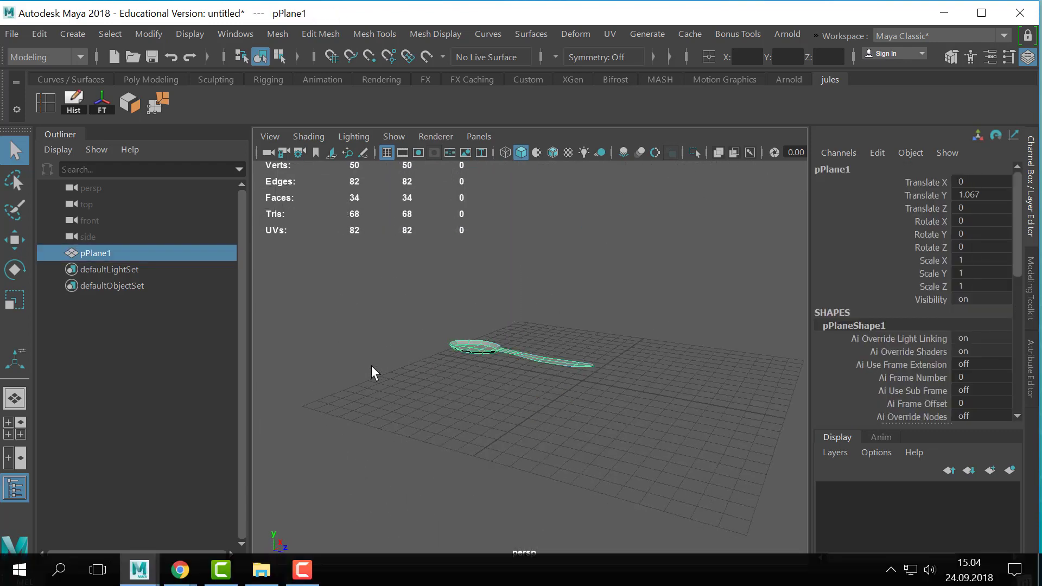
alt+right_drag(371, 365, 619, 421)
alt+drag(428, 320, 481, 372)
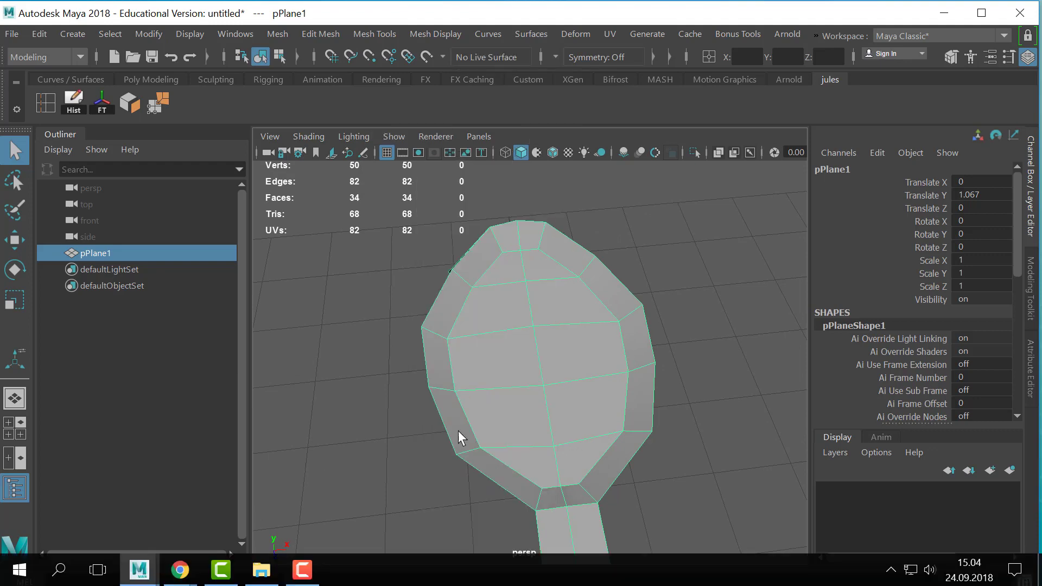
alt+drag(461, 434, 588, 349)
- Delete the two stray disconnected faces left over at the bowl
right_click(585, 324)
right_drag(585, 318, 585, 157)
click(500, 332)
key(Delete)
click(519, 341)
key(Delete)
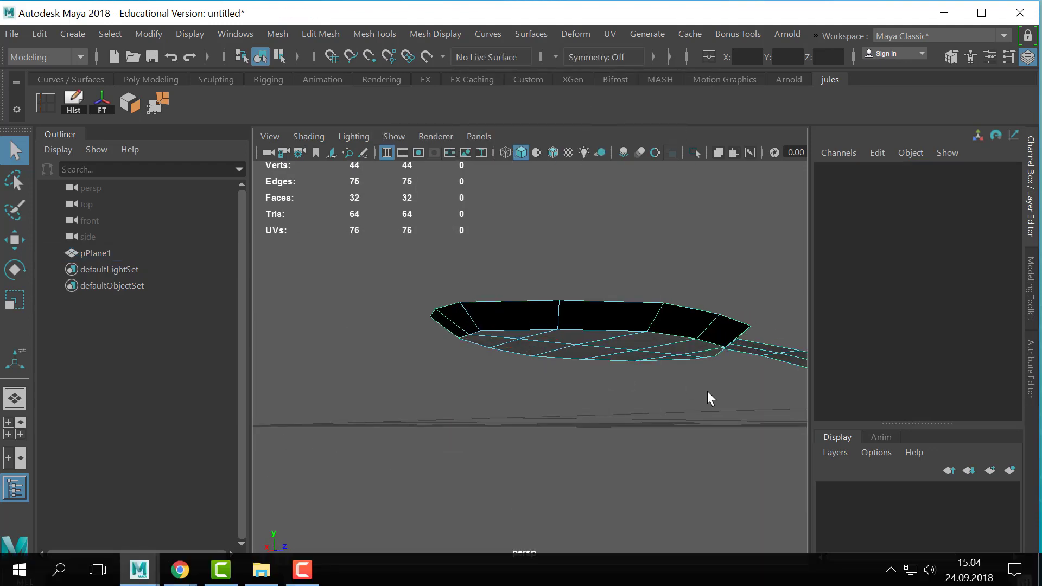
- Select the ten faces of the bowl floor and extrude them with an offset to form an inset ring of faces
alt+drag(707, 392, 607, 429)
alt+right_drag(607, 429, 287, 420)
right_drag(556, 368, 552, 163)
alt+right_drag(505, 325, 577, 346)
alt+drag(577, 346, 535, 446)
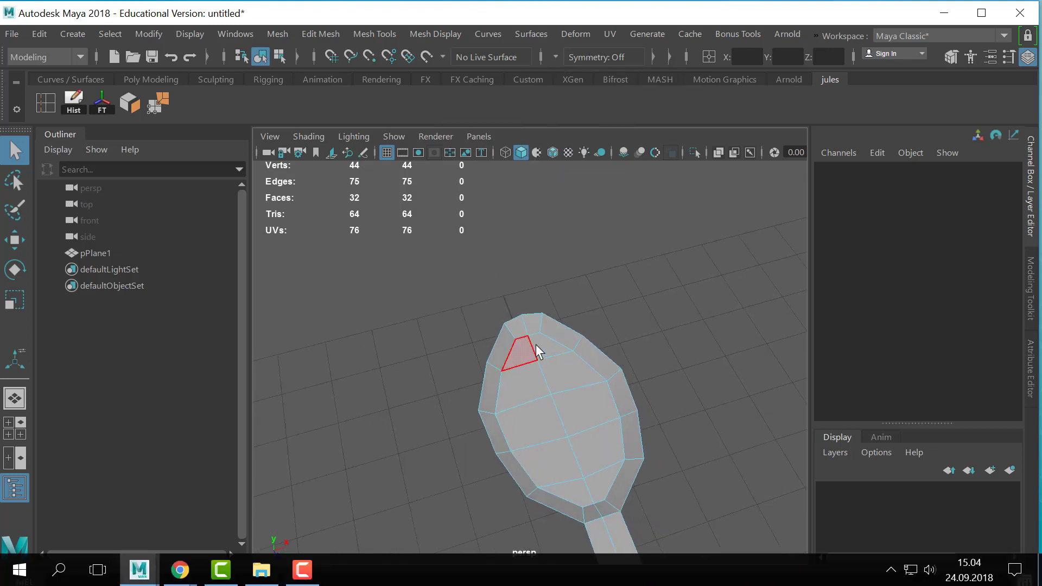
click(530, 348)
shift+click(549, 346)
shift+click(541, 431)
shift+click(581, 423)
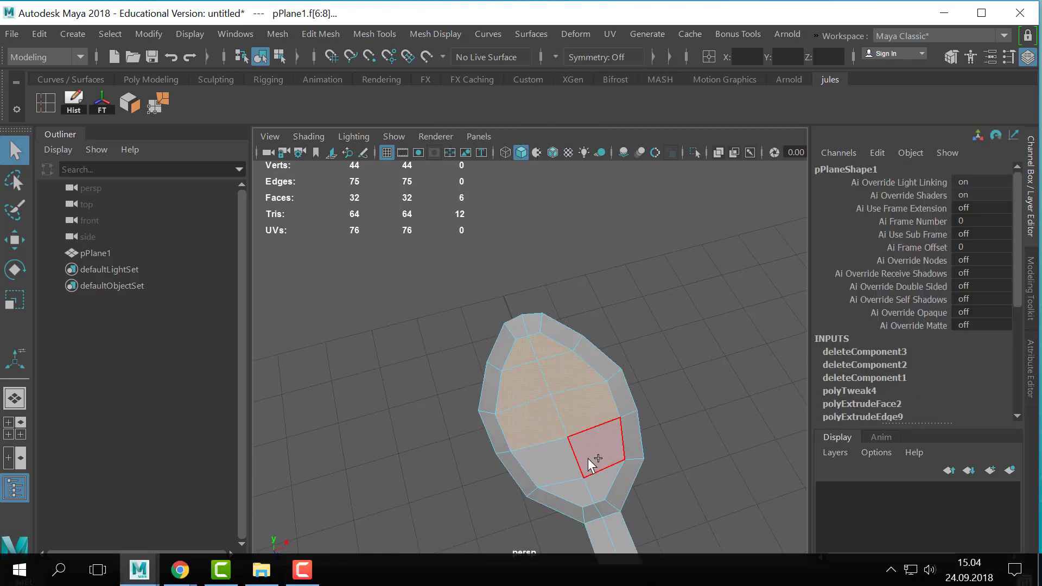
shift+click(588, 460)
shift+click(562, 468)
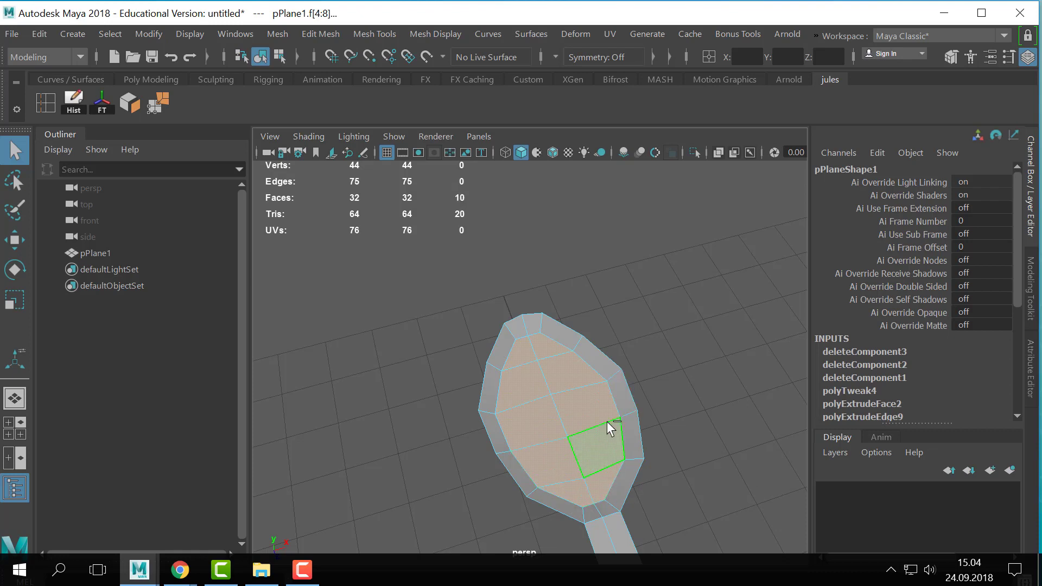
key(ctrl+e)
alt+drag(597, 379, 570, 411)
- Switch to vertex editing, select an inner vertex in the inset floor's front row and frame the bowl in the top view
right_drag(559, 298, 535, 312)
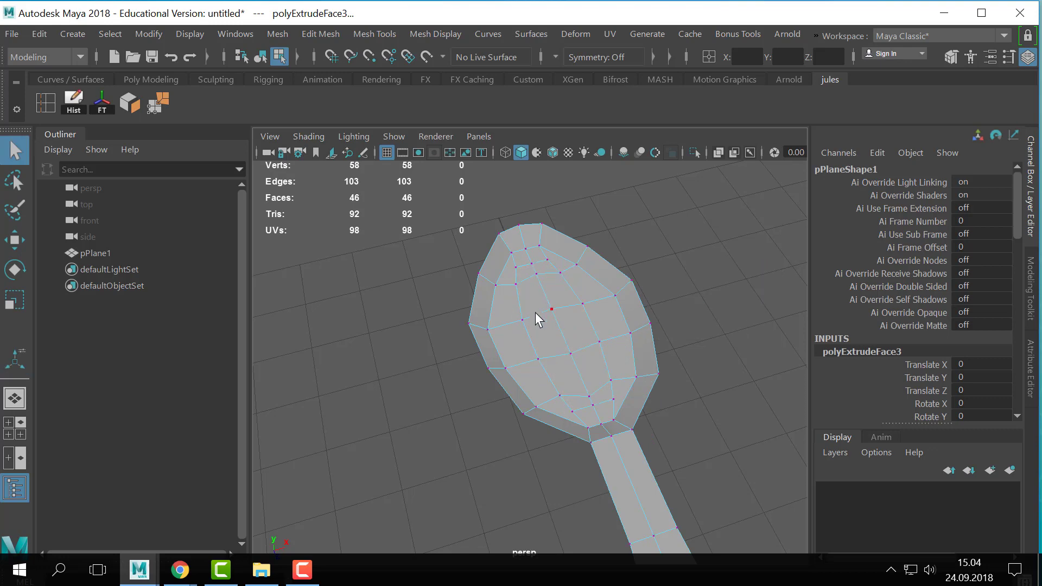
click(535, 312)
key(space)
key(space)
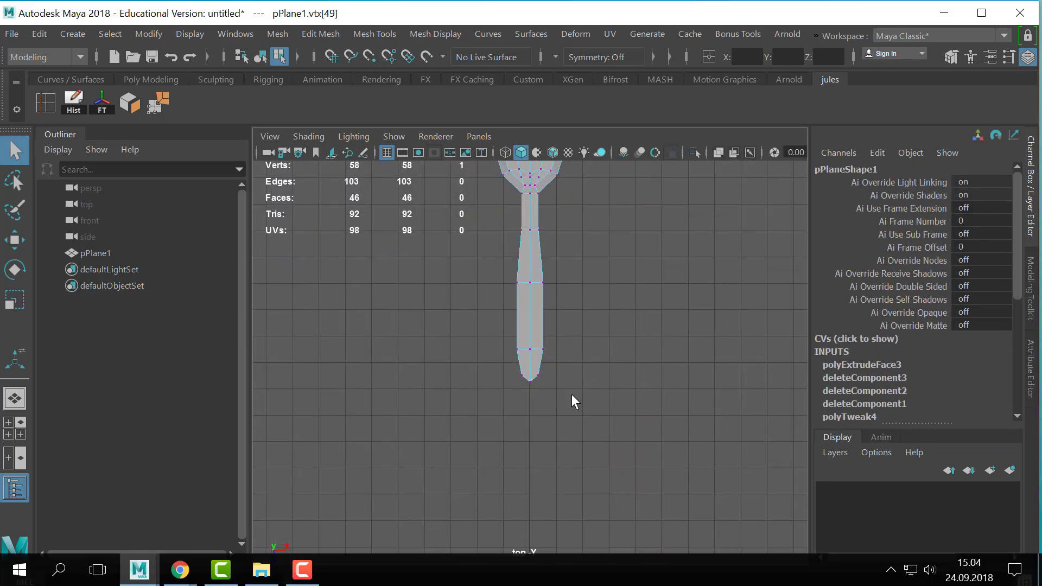
alt+middle_drag(504, 208, 502, 452)
alt+right_drag(453, 342, 521, 362)
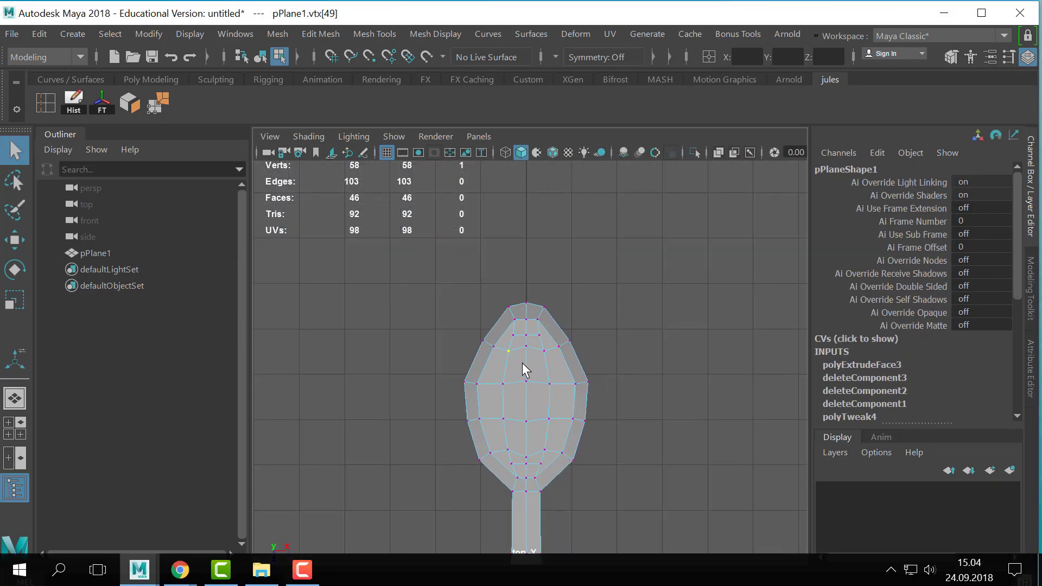
key(w)
mouse_move(509, 353)
mouse_down()
mouse_move(503, 360)
mouse_move(526, 358)
mouse_up()
key(q)
click(525, 346)
key(w)
key(q)
key(w)
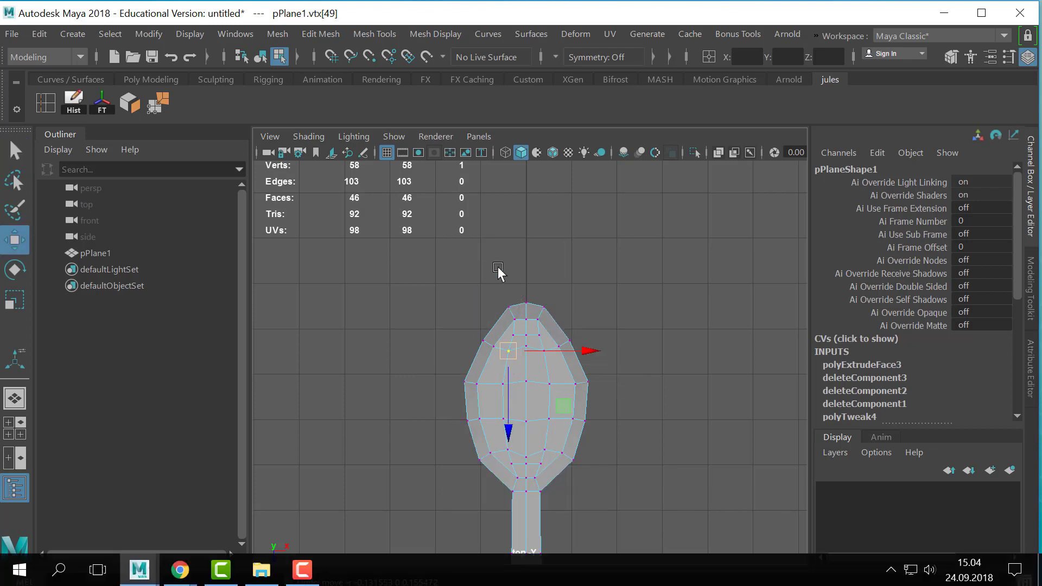
- Turn on Object X symmetry and spread the vertex pairs of the inset floor's front and middle rows outward
drag(509, 352, 493, 386)
key(q)
click(505, 387)
key(w)
click(501, 422)
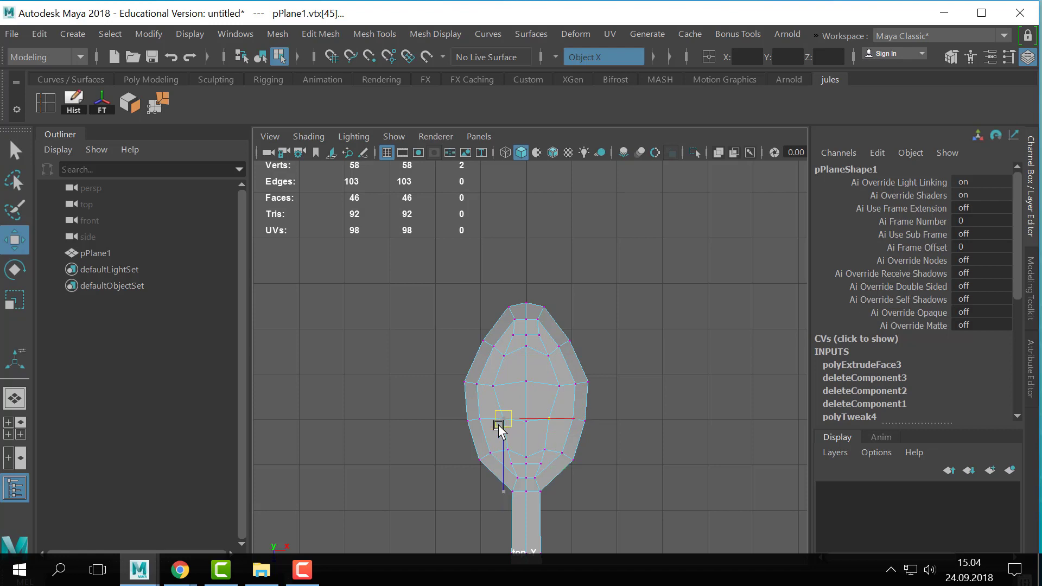
drag(500, 427, 527, 446)
- Spread the inset floor's rear vertex pair outward and shift its front centre vertex toward the handle to round the outline
key(q)
key(w)
click(528, 456)
click(526, 345)
drag(527, 378, 526, 387)
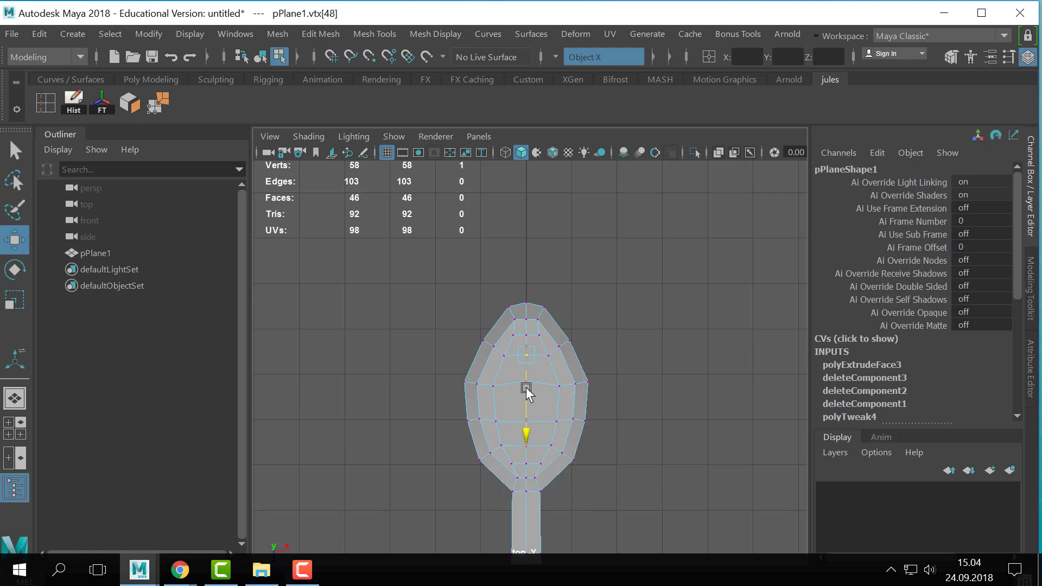
key(q)
click(511, 334)
- Lower the inset floor faces in the perspective view to deepen the bowl
right_drag(523, 355, 526, 154)
key(space)
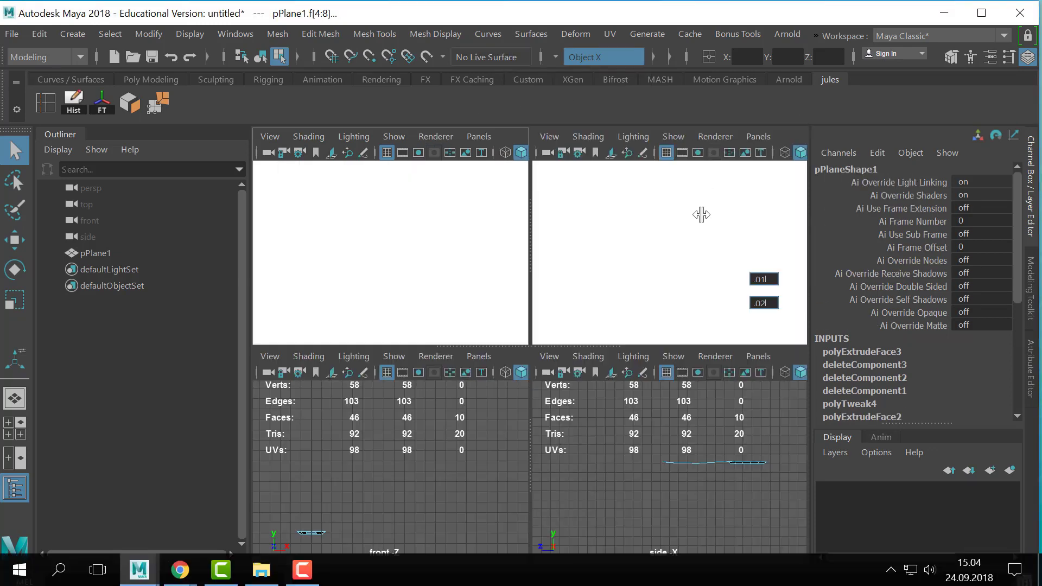
key(space)
key(w)
alt+drag(607, 365, 590, 326)
key(ctrl+z)
key(ctrl+z)
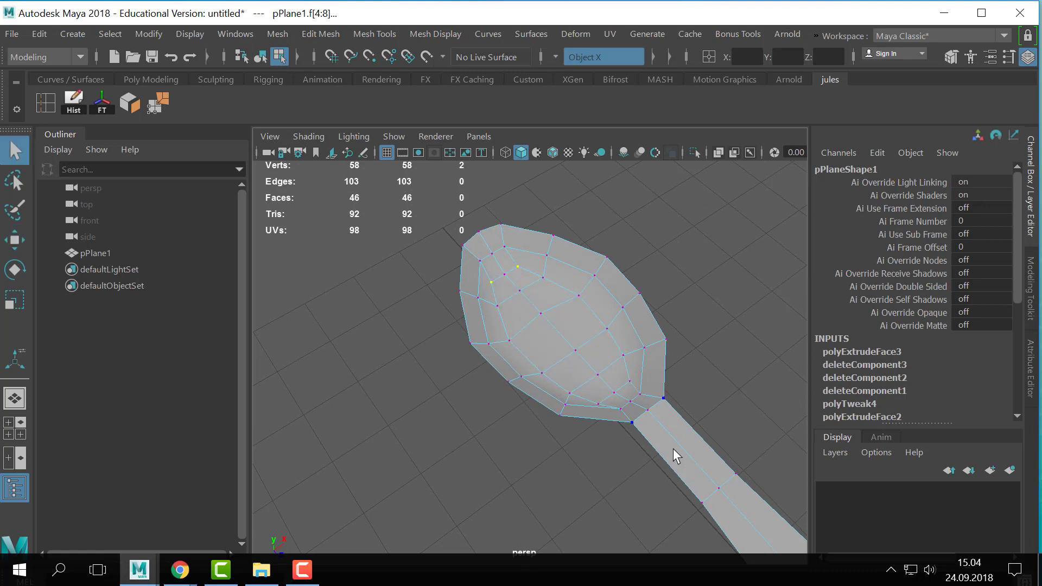
- Reposition the symmetric inner vertex pairs near the bowl's neck and tip to even out the inset loop
alt+drag(674, 456, 627, 455)
click(582, 433)
key(w)
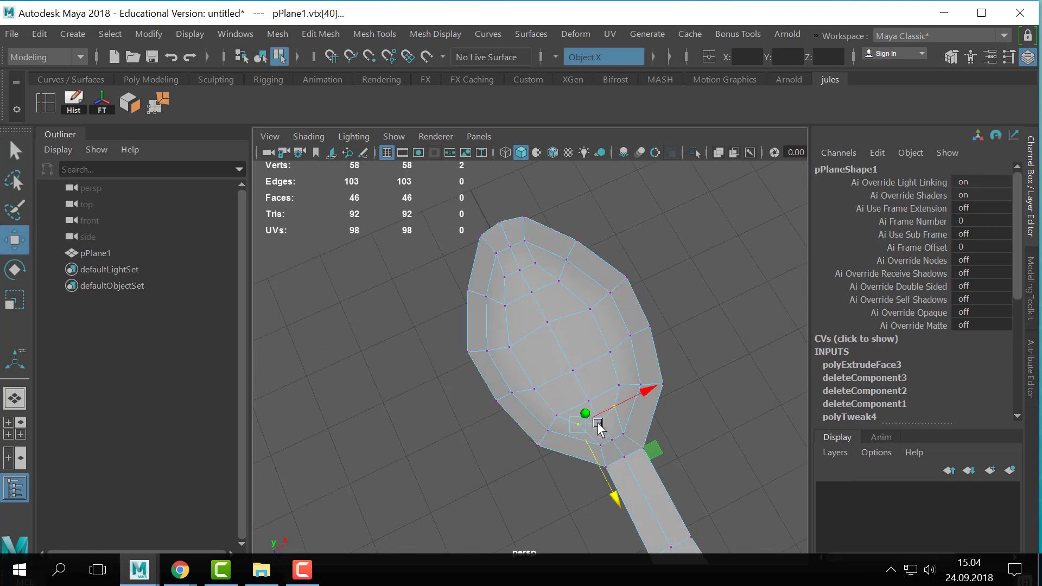
click(507, 283)
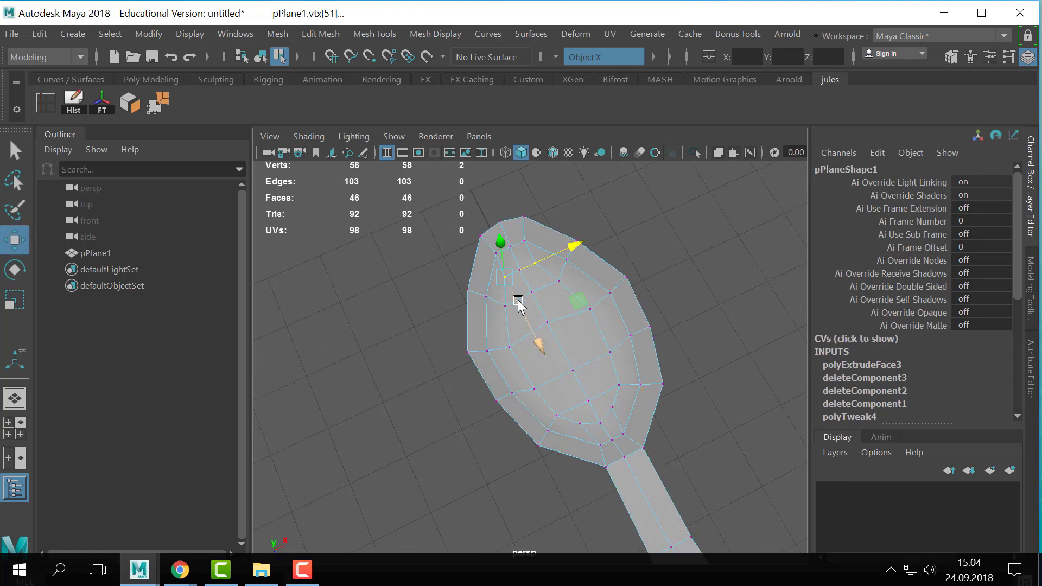
- Preview the spoon smoothed and examine the deepened bowl from above and from the side
key(q)
key(F8)
key(3)
click(669, 316)
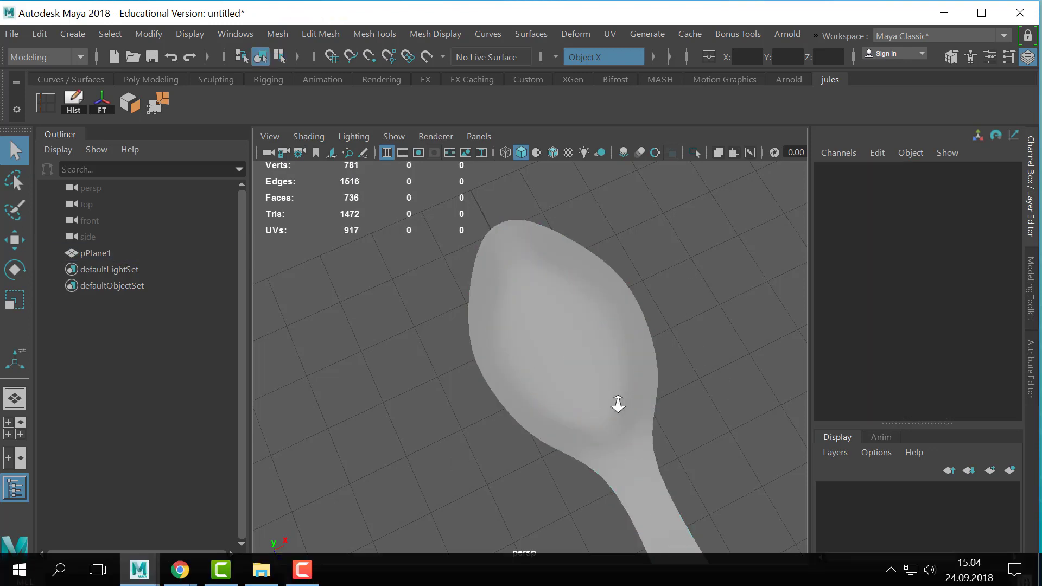
alt+drag(616, 402, 676, 286)
click(584, 325)
scroll(675, 347, up, 5)
right_drag(490, 319, 450, 319)
alt+drag(549, 311, 555, 333)
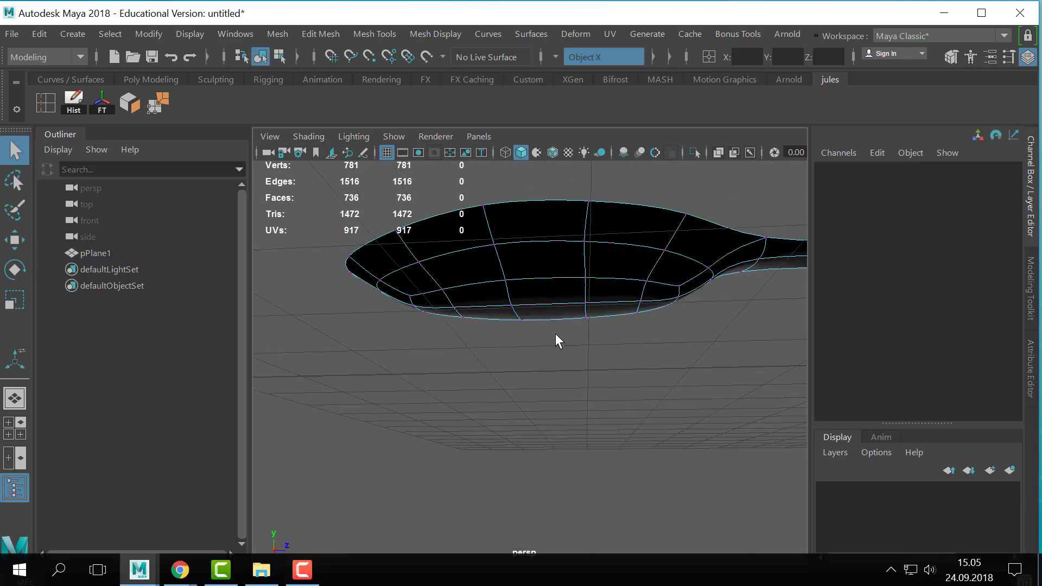
- Return the spoon to its unsmoothed display and examine the whole surface from the side and from above
key(1)
mouse_move(571, 295)
alt+mouse_down()
mouse_move(602, 263)
mouse_move(527, 343)
mouse_move(567, 315)
alt+mouse_up()
key(w)
scroll(539, 310, down, 5)
right_drag(538, 310, 626, 244)
key(q)
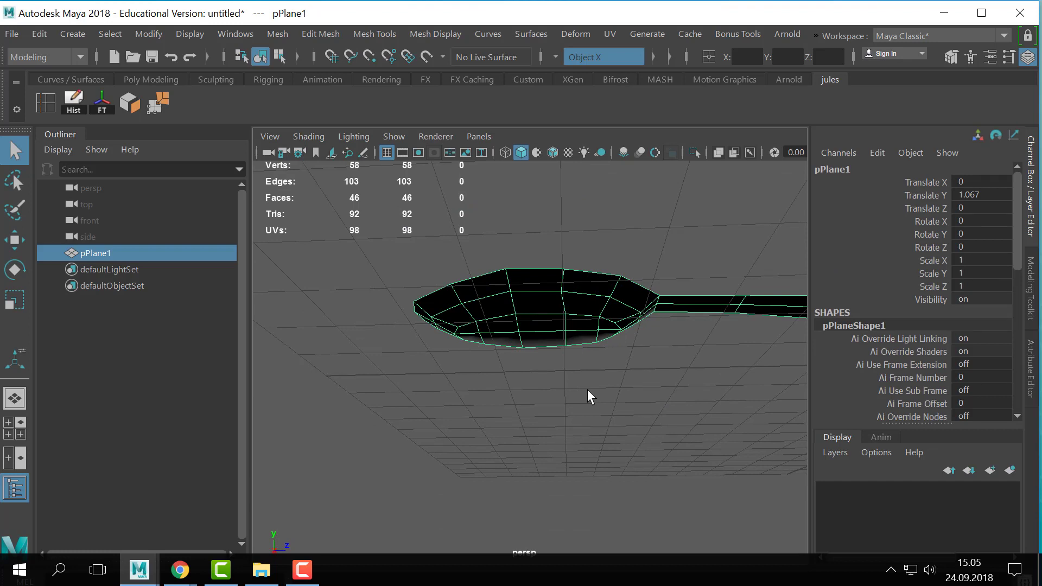
alt+drag(621, 388, 540, 392)
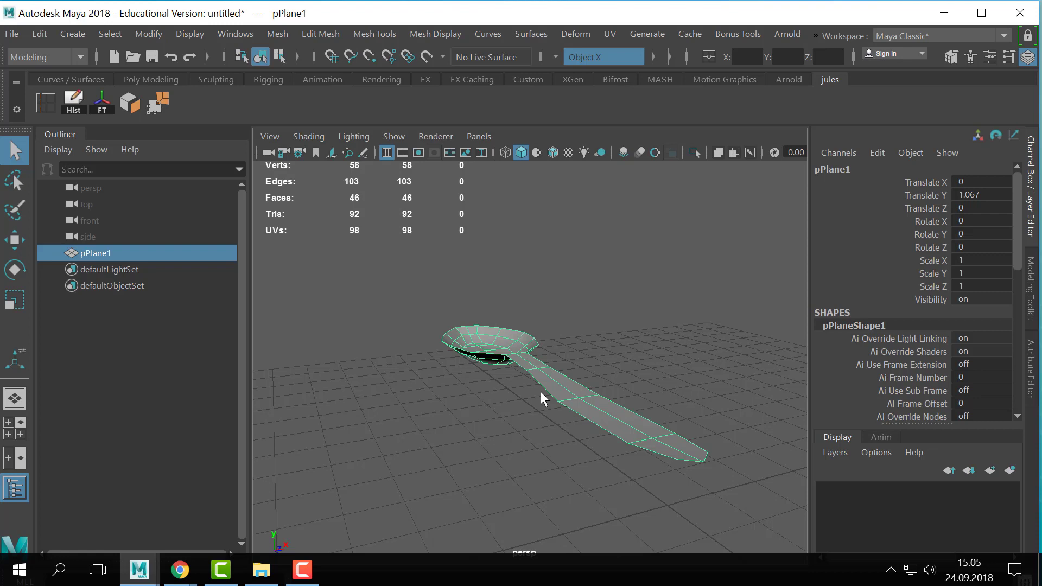
alt+drag(560, 421, 491, 379)
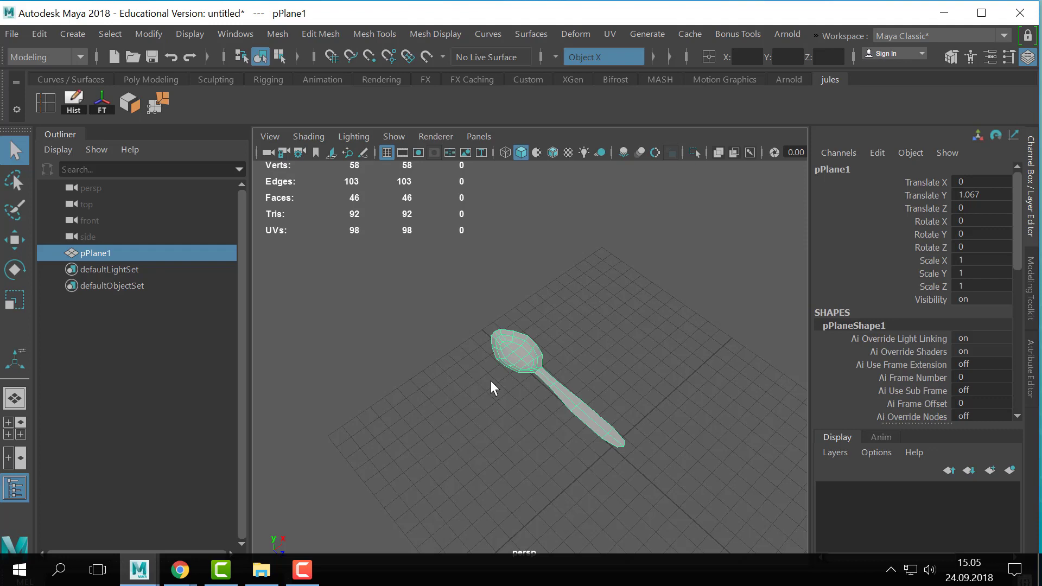
- Select the vertices of the bowl's lower rings in the side view and scale them slightly to refine the bowl's profile
scroll(496, 384, up, 3)
alt+drag(502, 382, 704, 421)
right_drag(586, 388, 571, 66)
key(space)
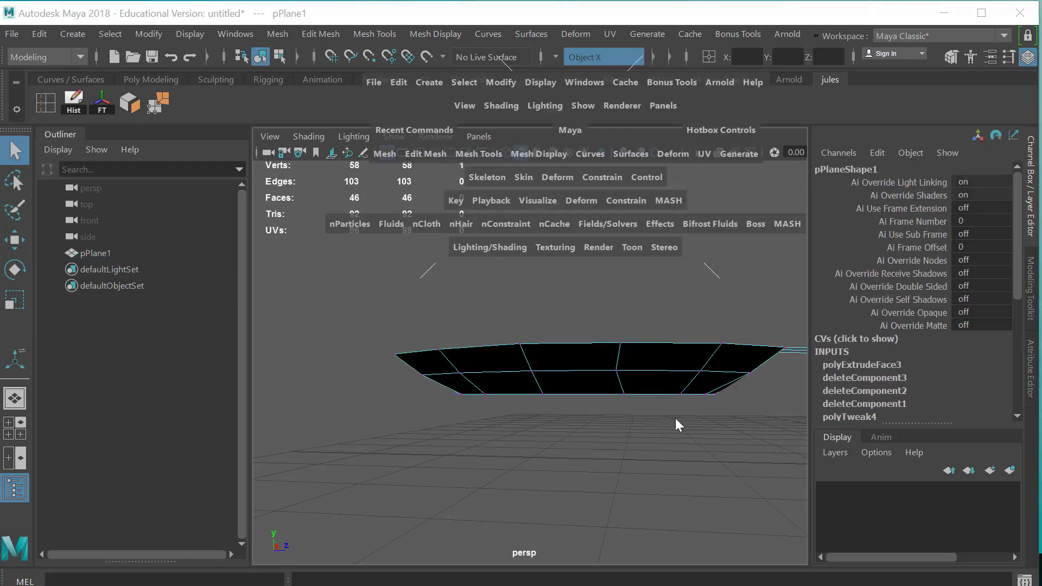
key(space)
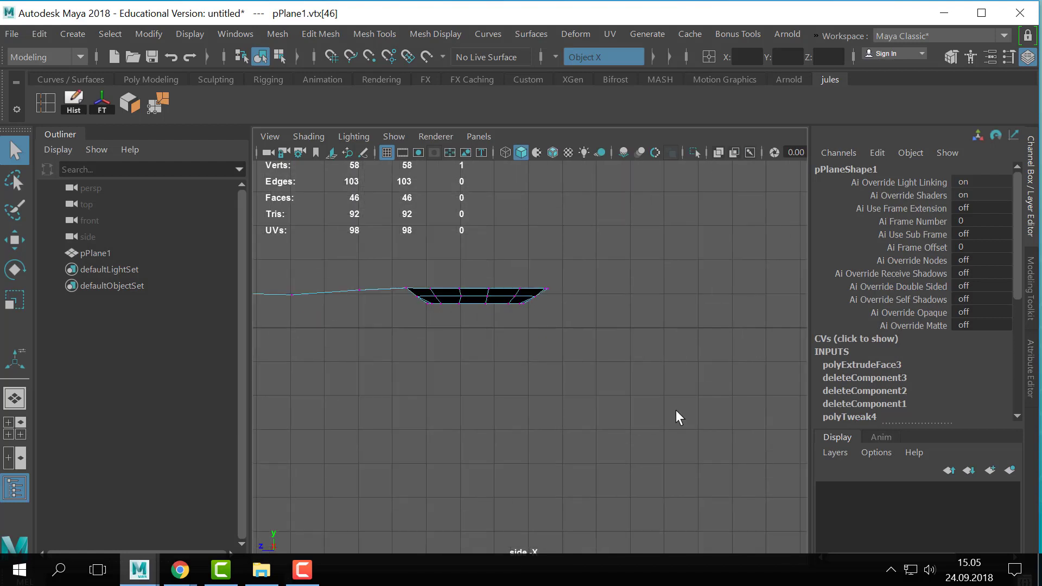
drag(330, 352, 642, 276)
key(r)
mouse_move(480, 213)
mouse_down()
mouse_move(489, 132)
mouse_move(497, 202)
mouse_move(481, 217)
mouse_up()
key(w)
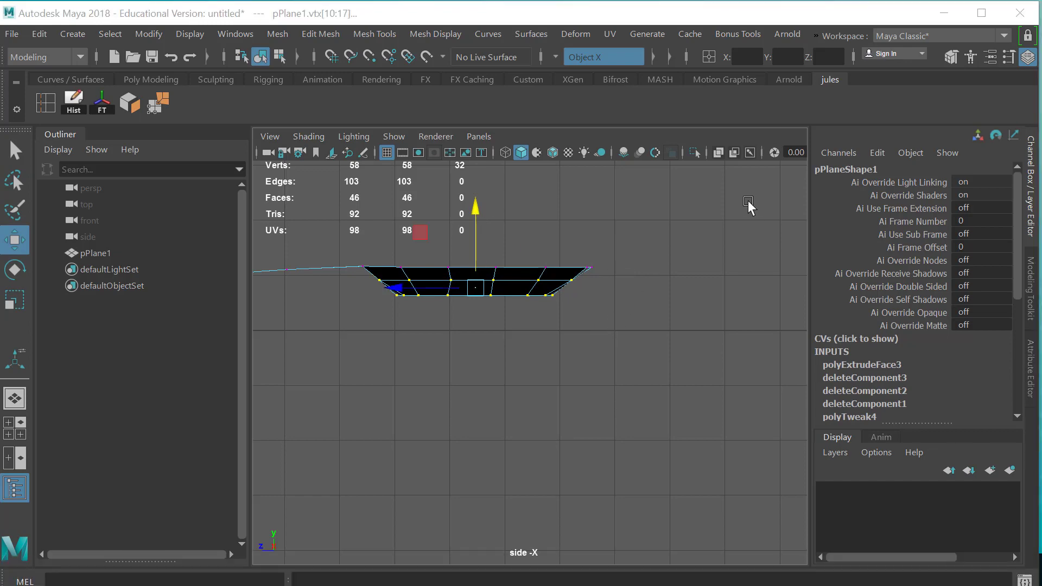
- Select the central lengthwise edges on the bowl's underside in the perspective view and move them to reshape the floor
key(space)
key(space)
alt+drag(656, 308, 656, 300)
right_drag(641, 307, 635, 66)
click(602, 310)
key(q)
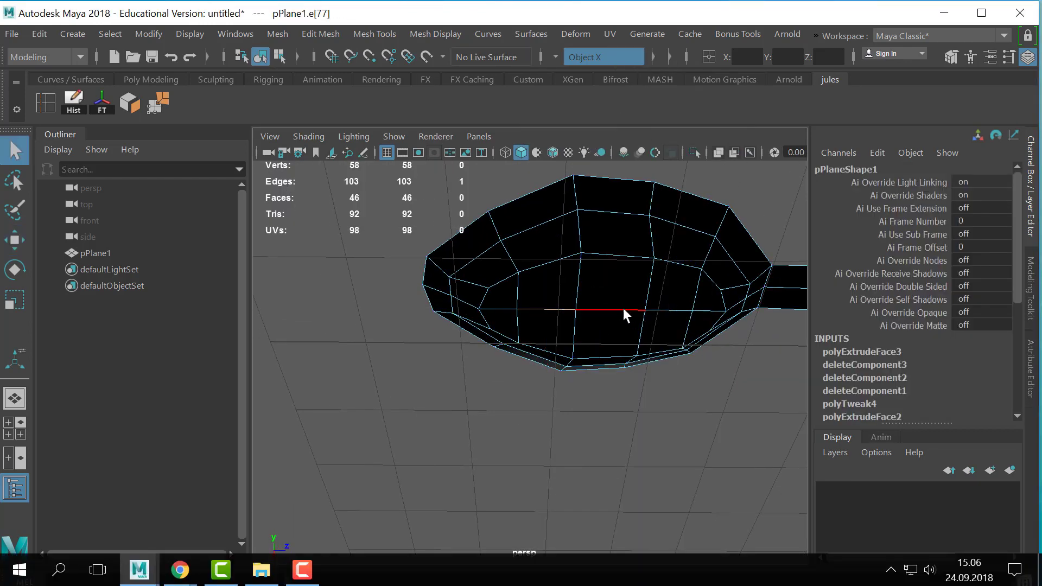
shift+click(661, 307)
key(w)
alt+drag(649, 327, 578, 374)
right_drag(578, 374, 791, 217)
- Switch the spoon to its smoothed display and examine the reshaped bowl from the side and from above
key(q)
key(3)
click(574, 487)
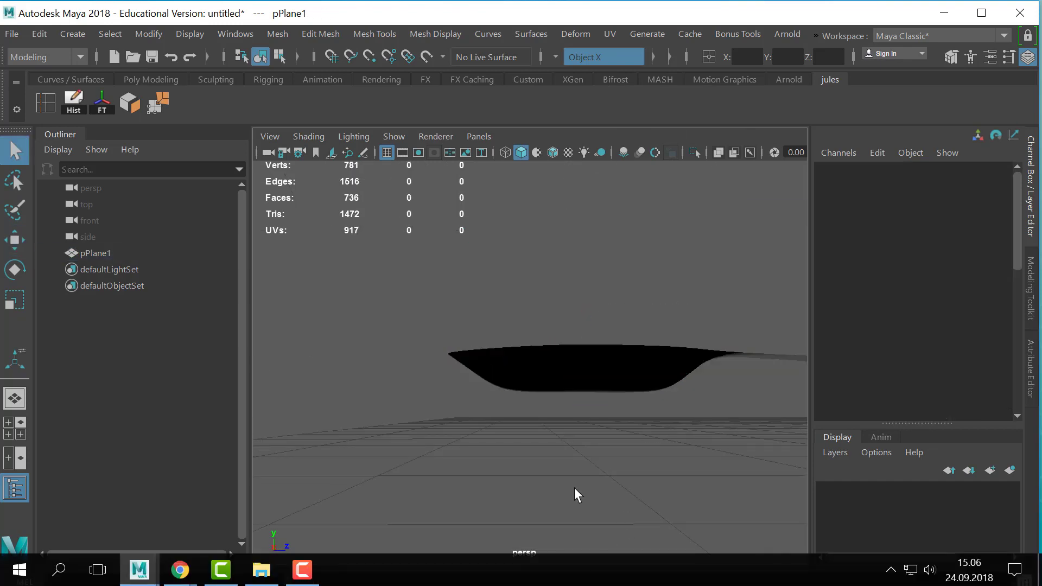
alt+drag(574, 487, 528, 400)
click(696, 390)
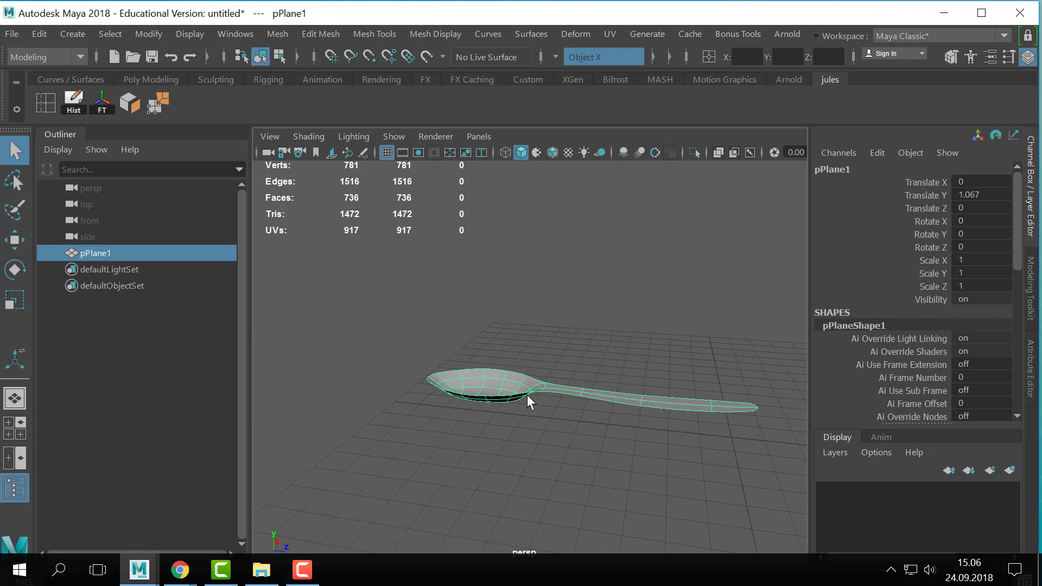
alt+right_drag(615, 350, 514, 374)
alt+drag(514, 374, 514, 401)
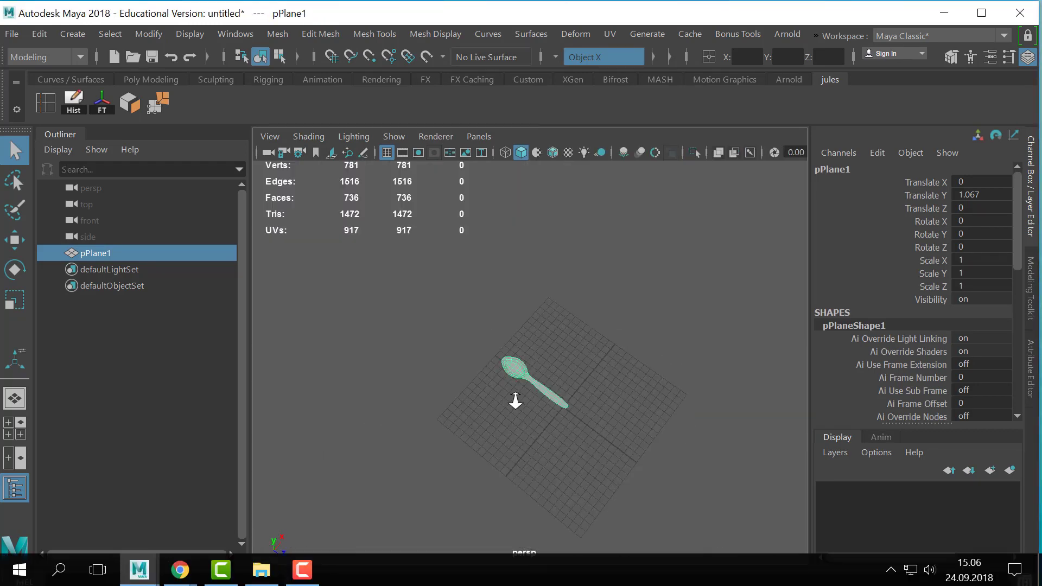
alt+right_drag(514, 401, 628, 352)
alt+middle_drag(618, 353, 609, 460)
- Duplicate the smoothed spoon and move the copy along X to about 8.45, beside the original
key(w)
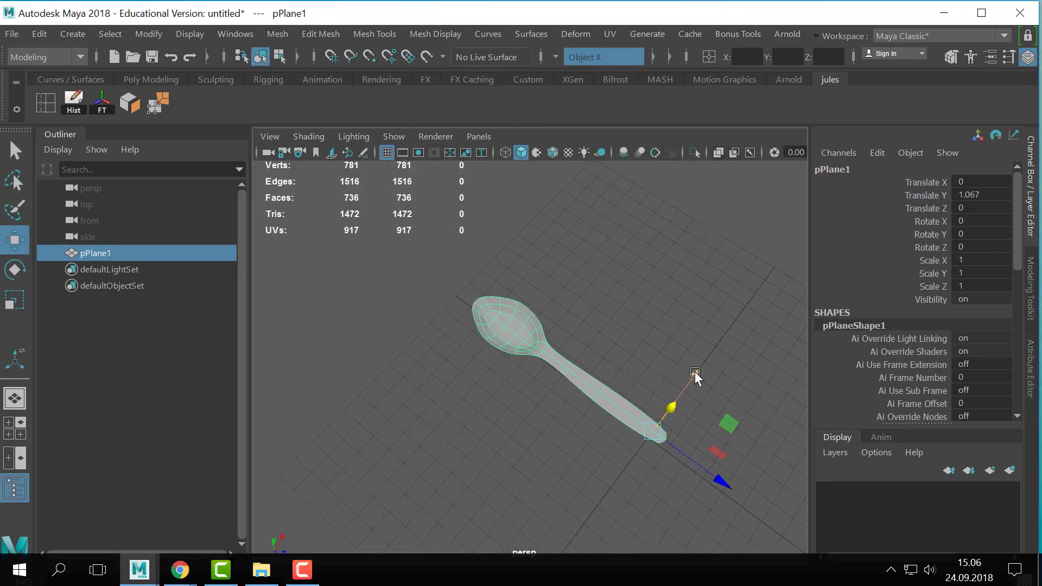
drag(694, 374, 803, 225)
key(ctrl+z)
key(ctrl+d)
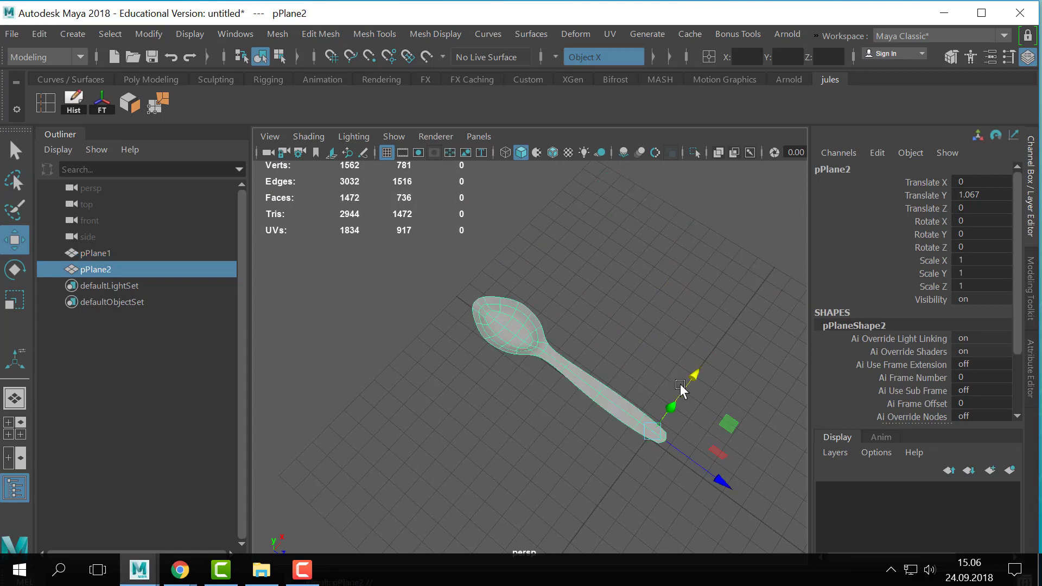
drag(697, 379, 744, 338)
alt+middle_drag(744, 333, 609, 369)
click(608, 369)
key(ctrl+z)
alt+drag(615, 380, 651, 357)
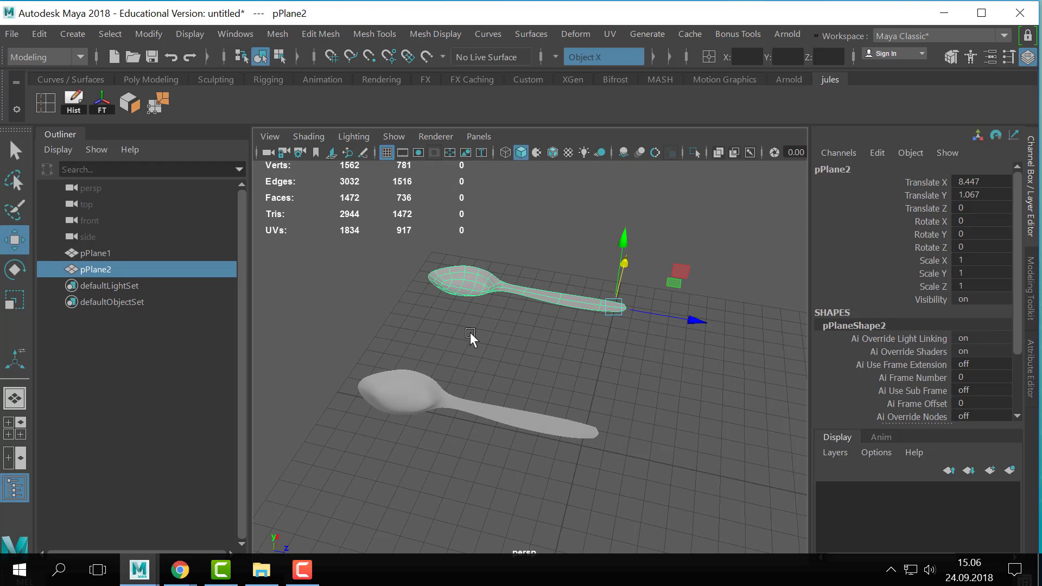
- Frame the original spoon and return it to its unsmoothed display
click(461, 401)
key(f)
key(1)
alt+middle_drag(640, 404, 564, 399)
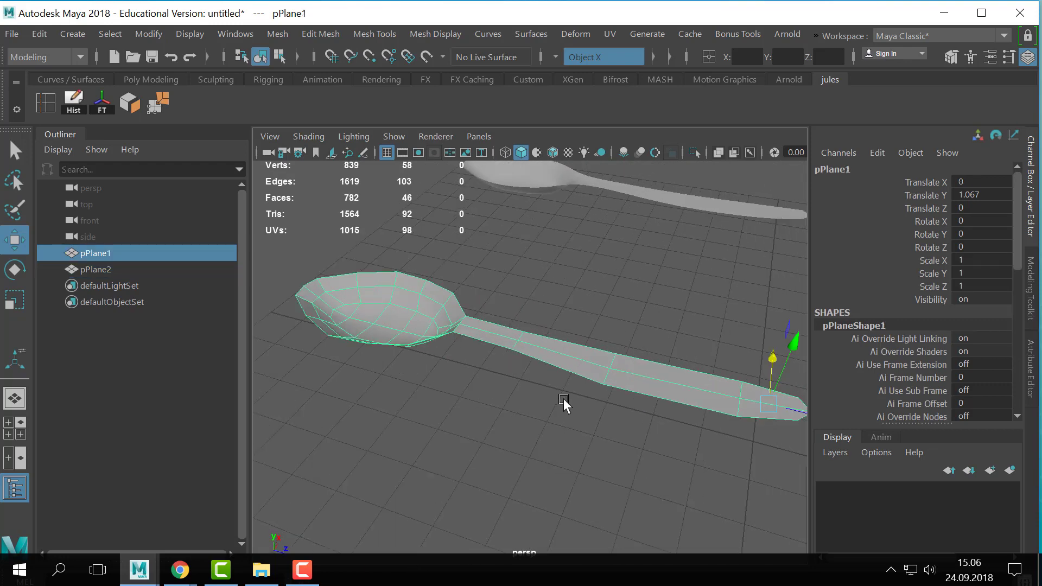
alt+right_drag(564, 399, 540, 421)
alt+drag(540, 421, 504, 401)
- Extrude the original spoon's entire border edge loop outward with an offset of 0.1
right_click(510, 379)
right_drag(510, 378, 509, 61)
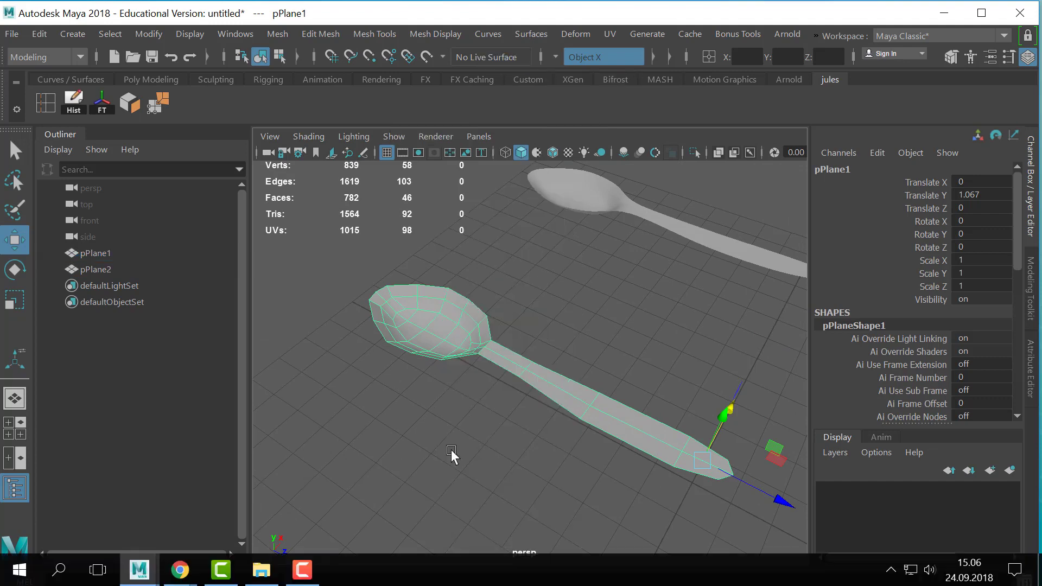
mouse_move(452, 452)
alt+right_down()
mouse_move(492, 387)
mouse_move(462, 434)
alt+right_up()
double_click(491, 368)
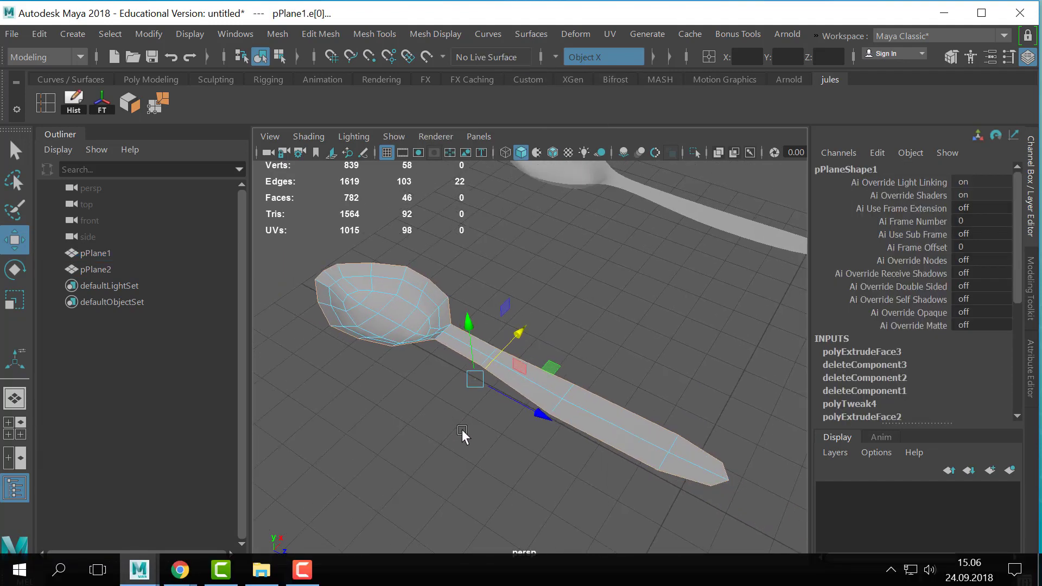
key(ctrl+e)
drag(666, 304, 668, 302)
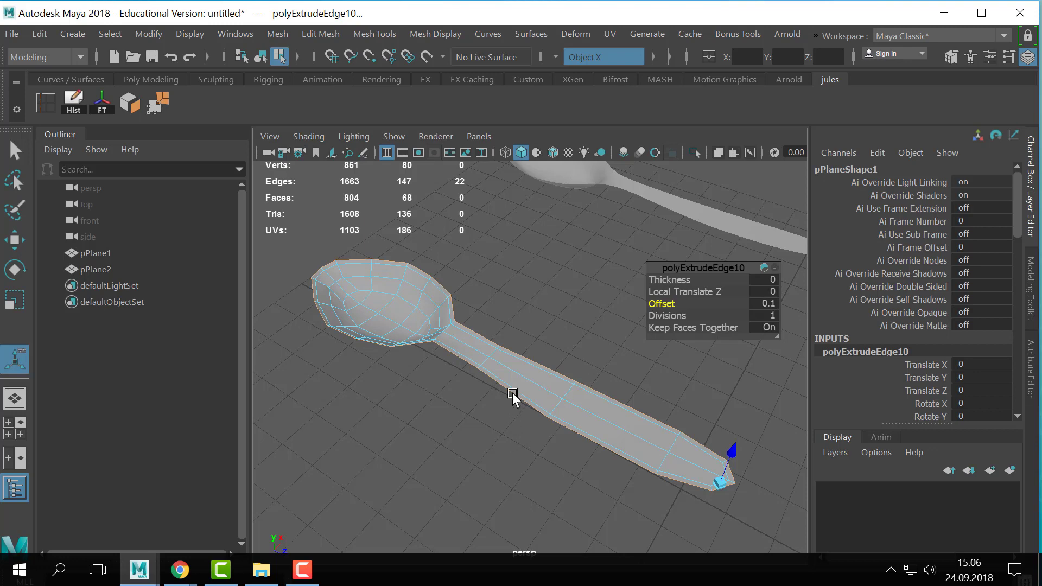
- Extrude all faces of the original spoon by a small distance along their normals to give it thickness
right_drag(515, 374, 614, 114)
right_click(477, 316)
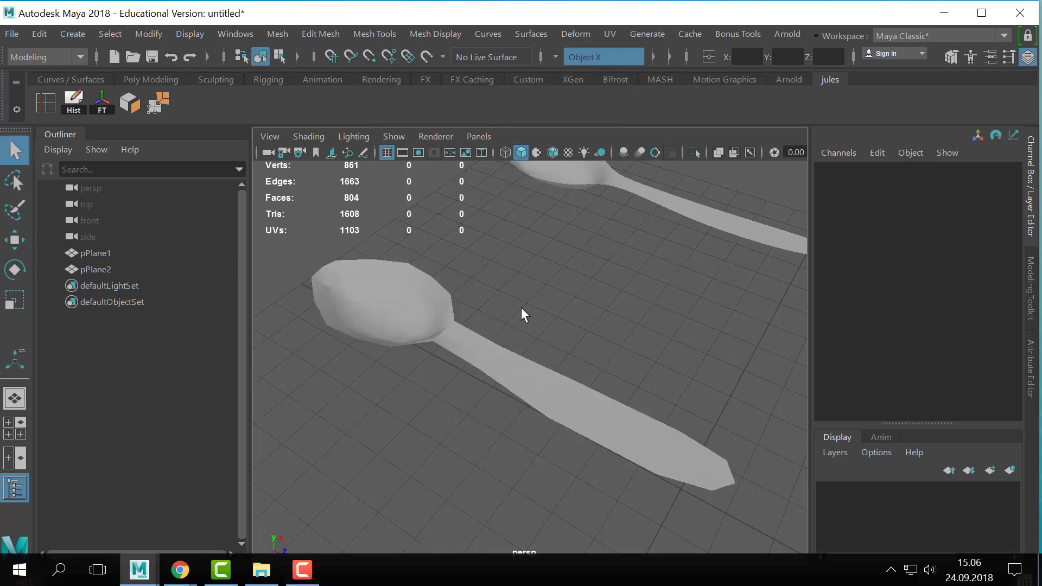
click(521, 307)
alt+drag(525, 364, 543, 320)
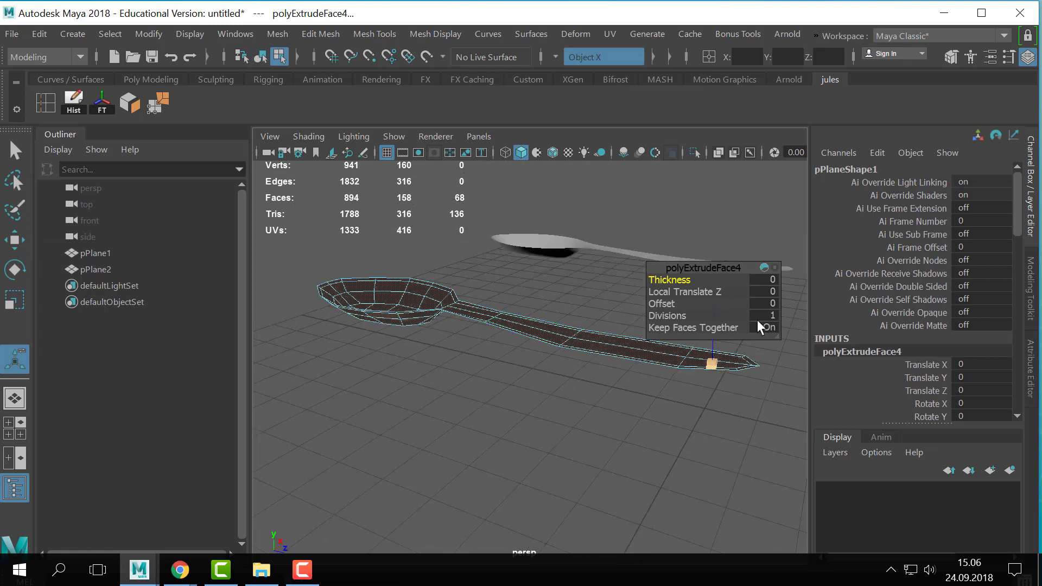
alt+middle_drag(727, 409, 634, 447)
drag(613, 348, 607, 342)
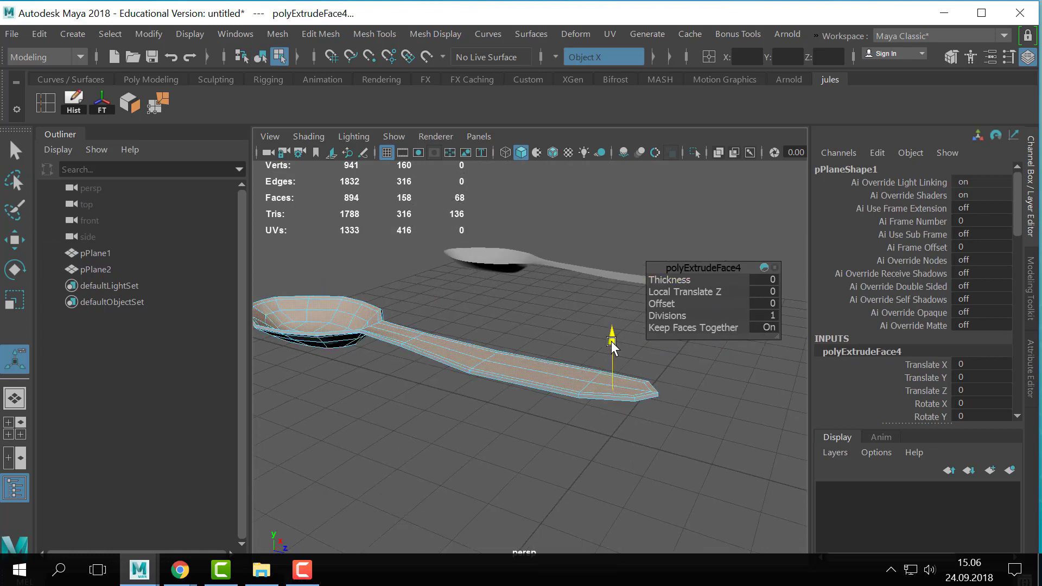
- Preview the thickened spoon smoothed in object mode and examine its rim, bowl and handle up close
key(q)
right_drag(500, 379, 521, 88)
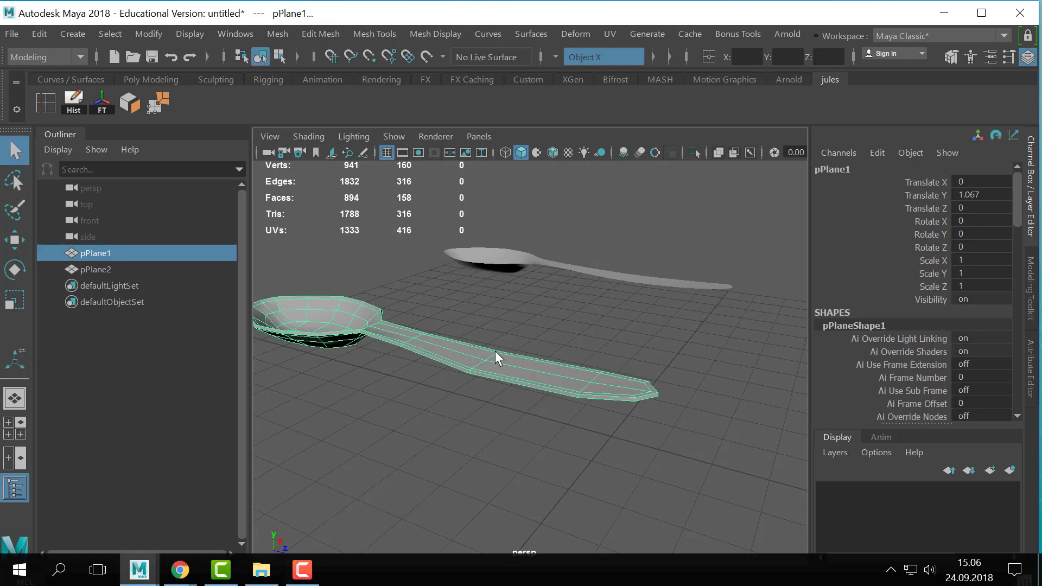
key(3)
alt+middle_drag(471, 389, 555, 413)
click(721, 408)
click(579, 409)
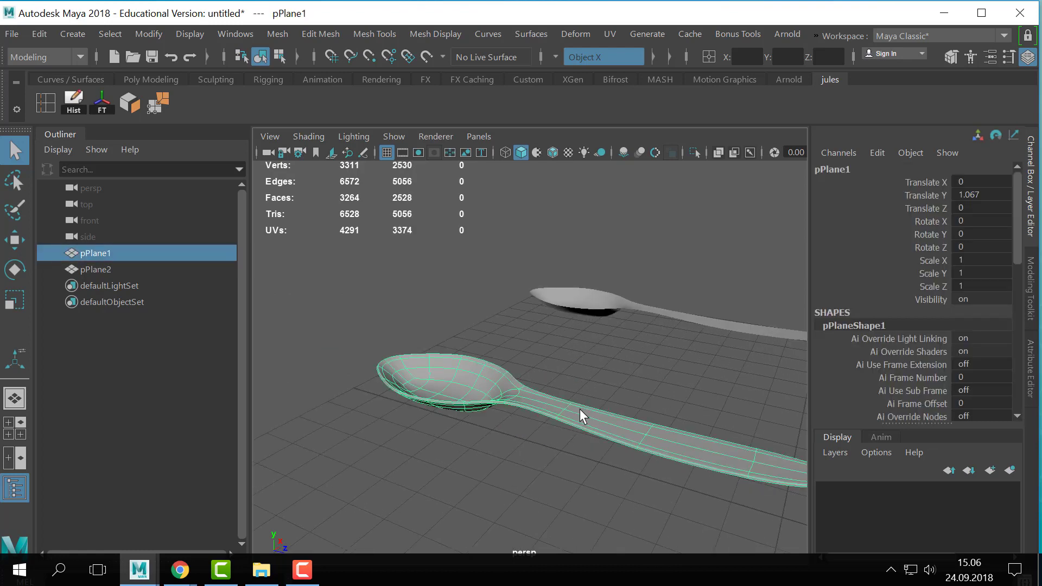
alt+right_drag(587, 406, 734, 412)
alt+middle_drag(461, 383, 618, 375)
alt+drag(618, 374, 477, 382)
alt+middle_drag(478, 383, 496, 399)
alt+drag(497, 398, 453, 399)
alt+middle_drag(453, 398, 557, 411)
alt+drag(558, 411, 512, 404)
alt+middle_drag(513, 404, 573, 422)
- Return the thickened spoon to its unsmoothed display and examine the extruded rim, the neck junction and the underside
key(1)
alt+right_drag(488, 393, 607, 404)
alt+middle_drag(608, 405, 552, 413)
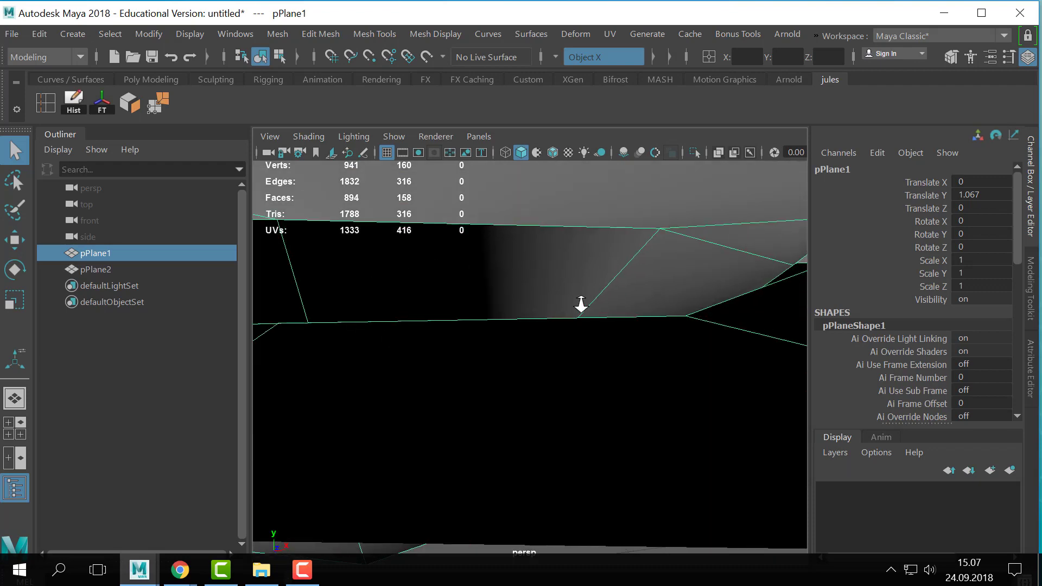
alt+right_drag(581, 305, 479, 336)
alt+drag(479, 337, 635, 383)
alt+middle_drag(635, 383, 438, 366)
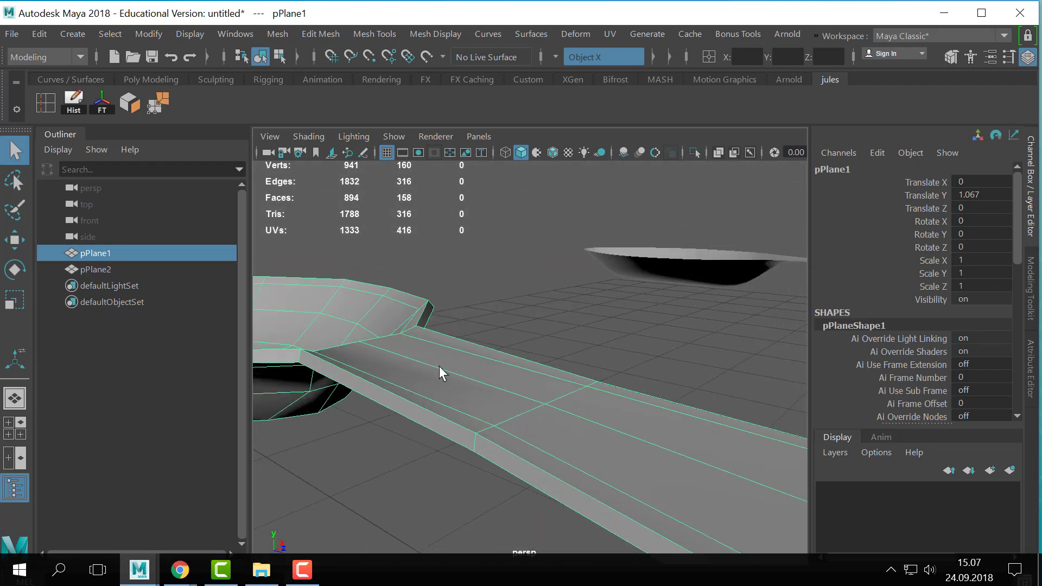
alt+drag(438, 366, 533, 355)
alt+drag(450, 336, 474, 372)
alt+middle_drag(474, 372, 525, 425)
alt+right_drag(525, 425, 587, 443)
alt+drag(588, 443, 575, 454)
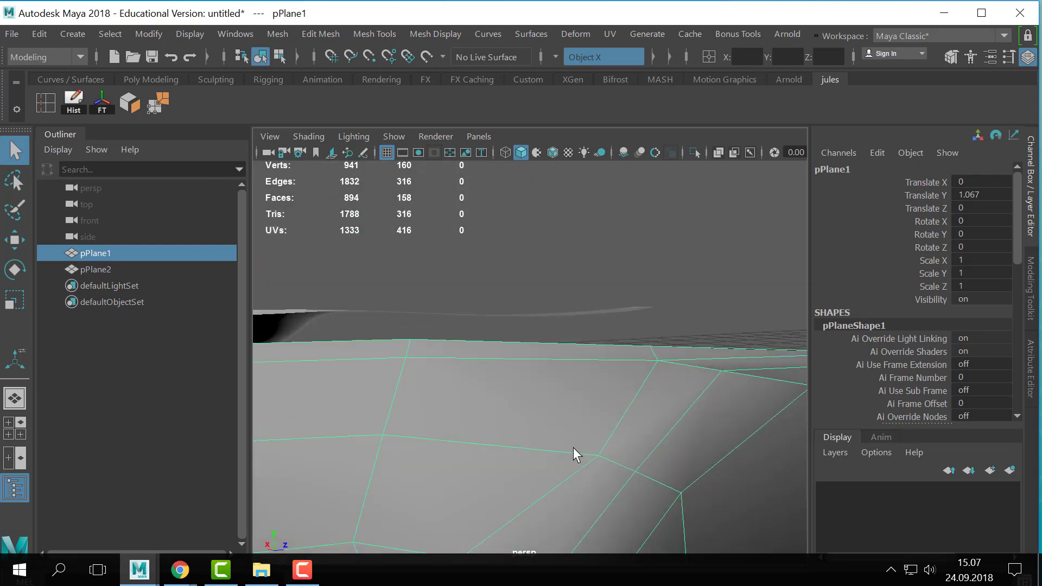
alt+middle_drag(574, 454, 626, 418)
alt+drag(626, 419, 630, 419)
alt+middle_drag(630, 419, 624, 408)
alt+drag(624, 409, 610, 407)
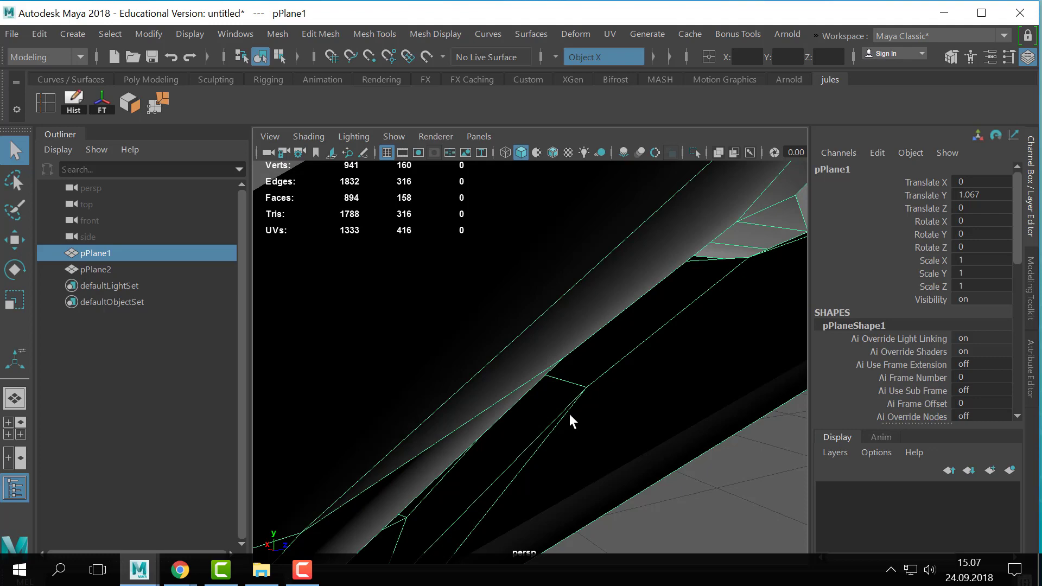
scroll(564, 421, down, 5)
scroll(548, 426, up, 5)
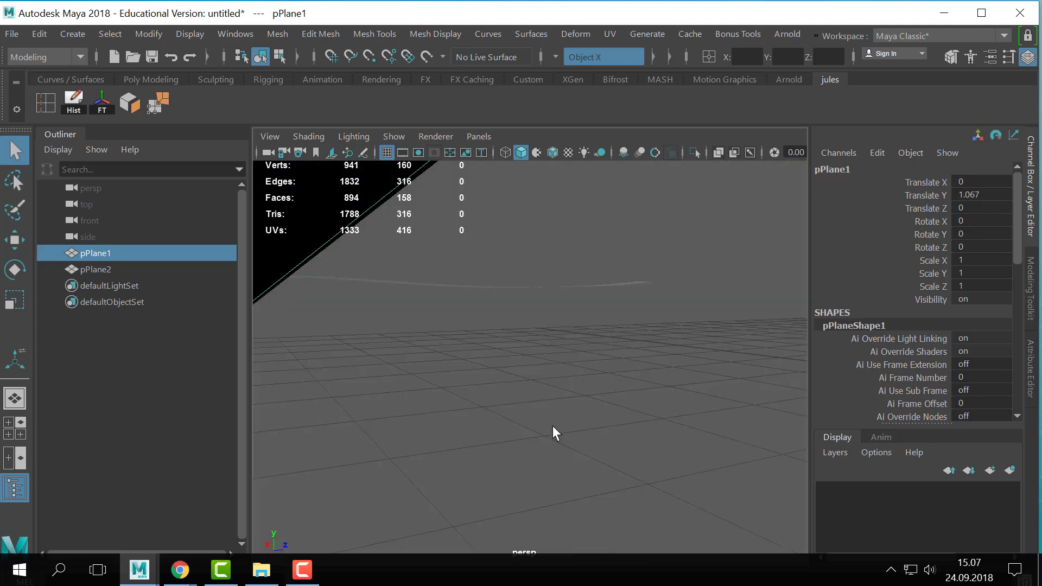
scroll(552, 426, down, 5)
scroll(552, 425, down, 5)
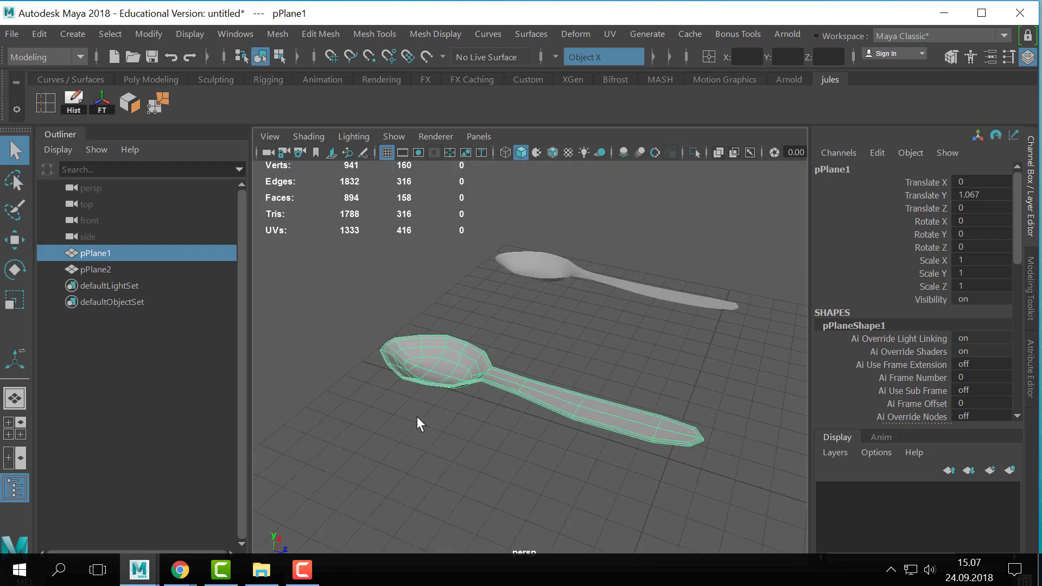
- Preview the thickened spoon smoothed again and compare it with the thin duplicate
key(3)
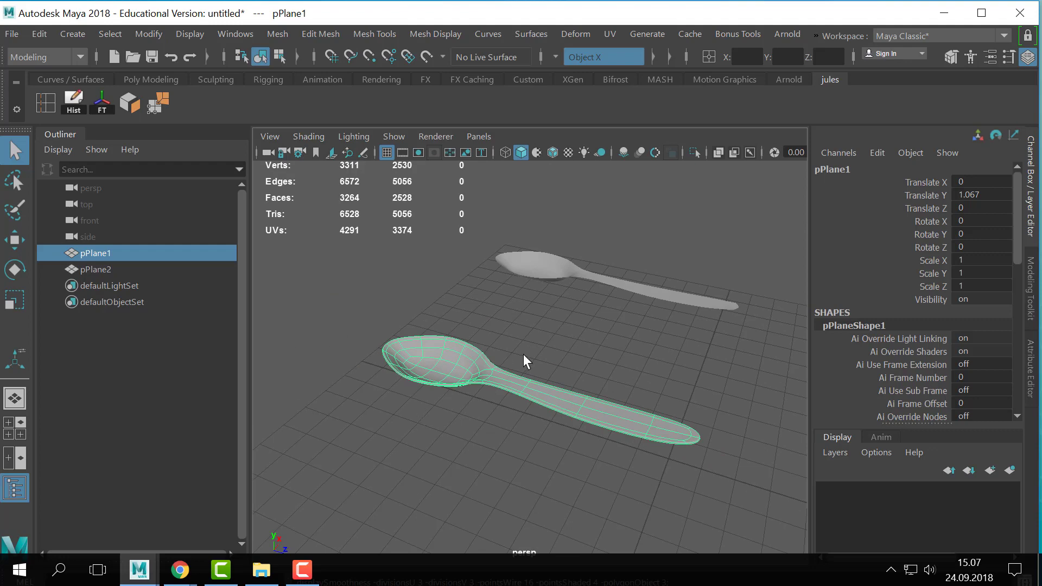
alt+drag(619, 331, 548, 382)
click(548, 382)
alt+drag(544, 431, 368, 493)
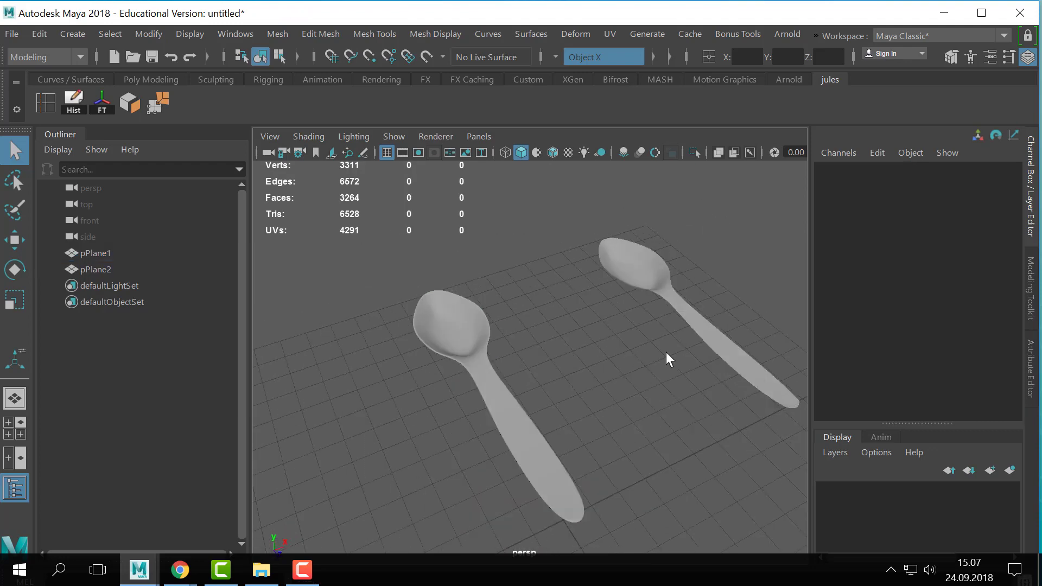
- Unsmooth the thickened spoon and scale the vertex rows at the handle's upper part and middle narrower in width
click(488, 399)
alt+drag(578, 434, 562, 391)
key(1)
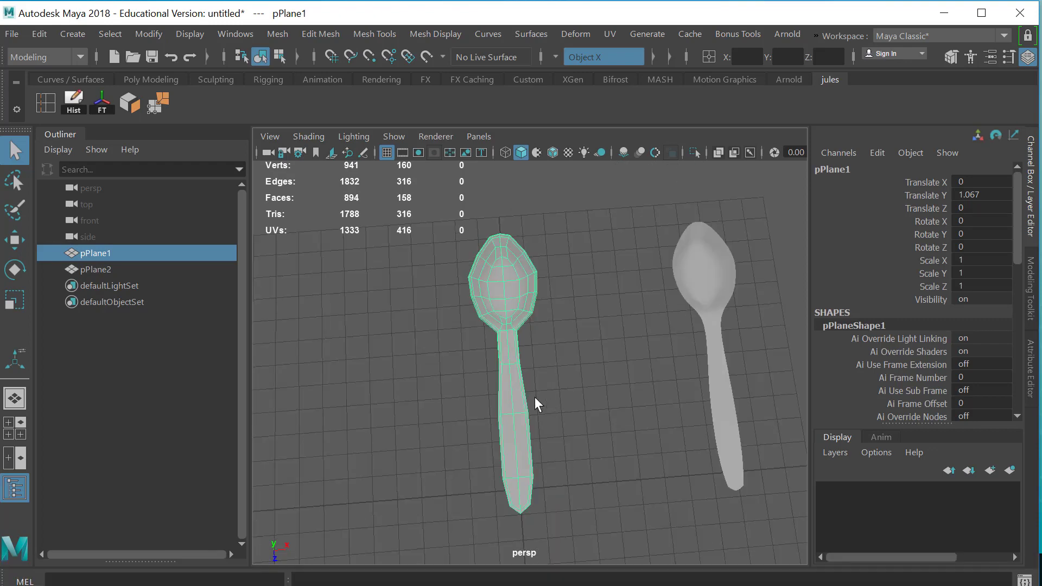
right_drag(535, 397, 526, 378)
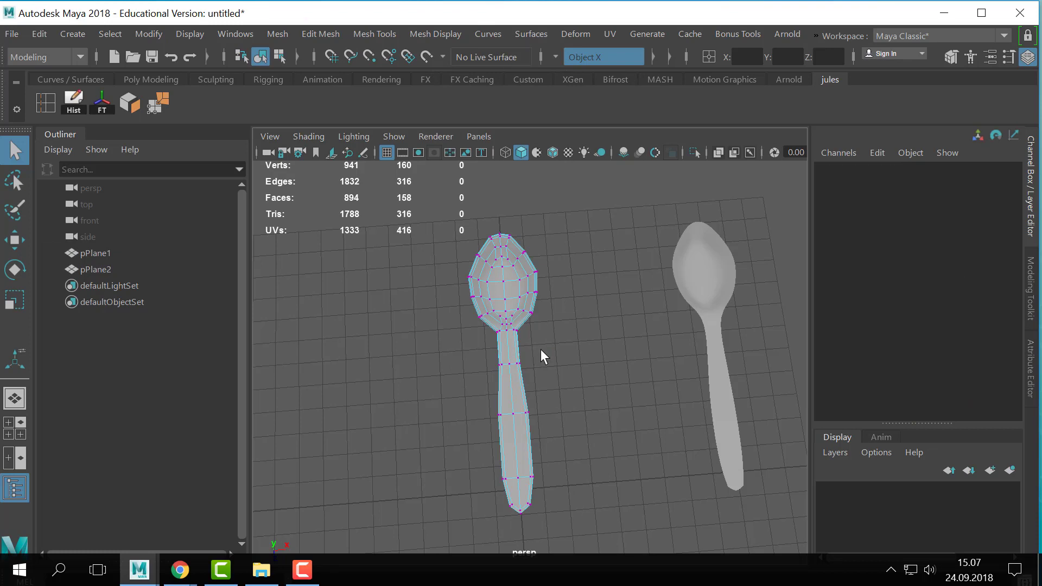
drag(534, 350, 483, 383)
key(r)
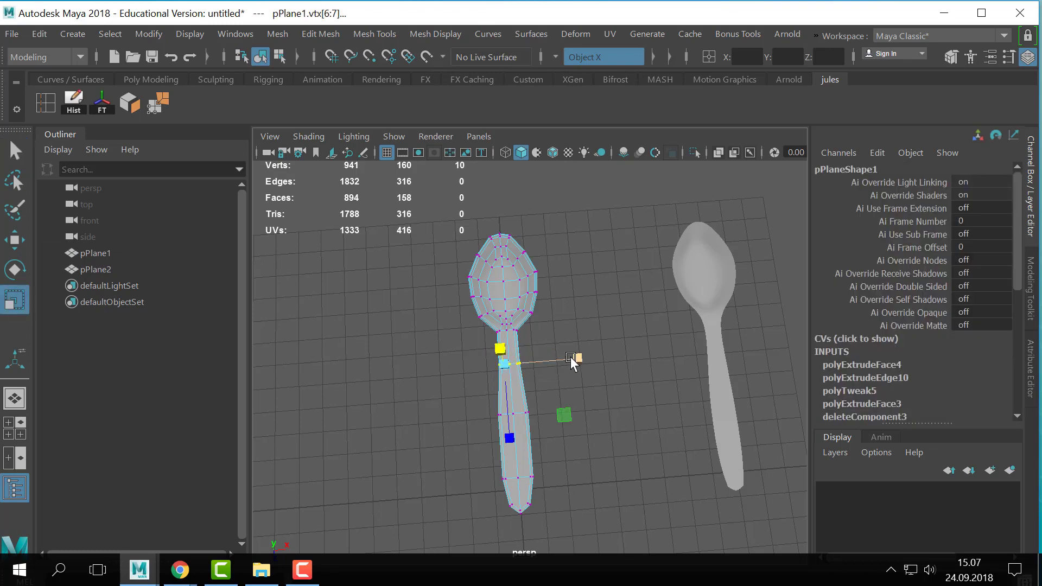
drag(570, 357, 561, 359)
key(Down)
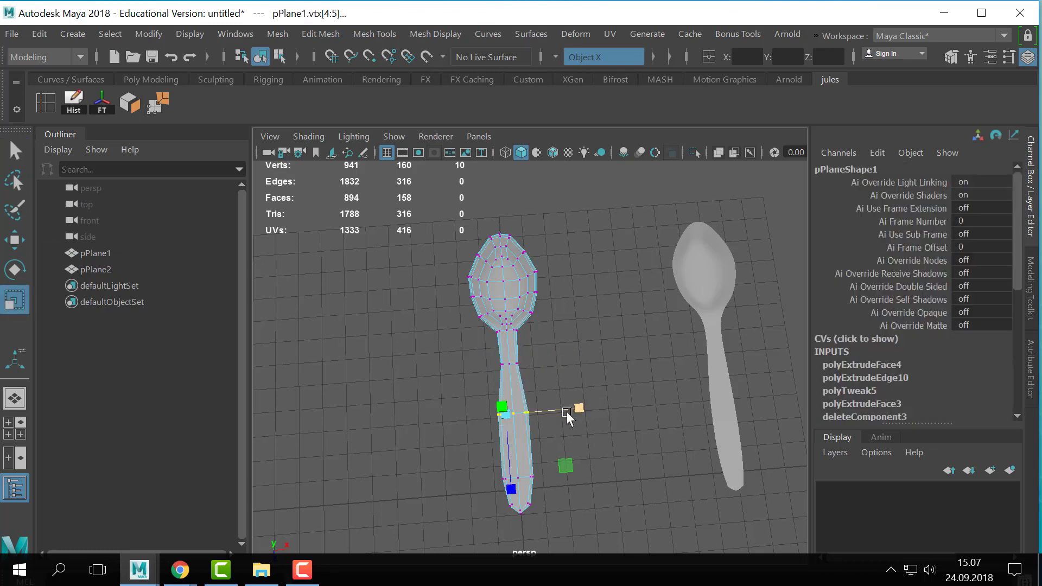
drag(565, 465, 536, 478)
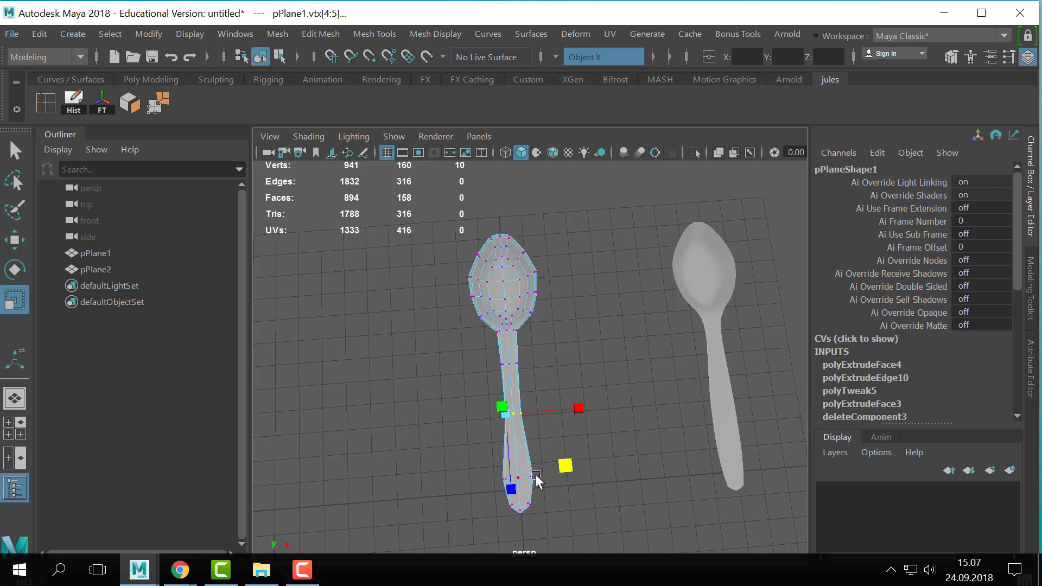
key(Down)
key(q)
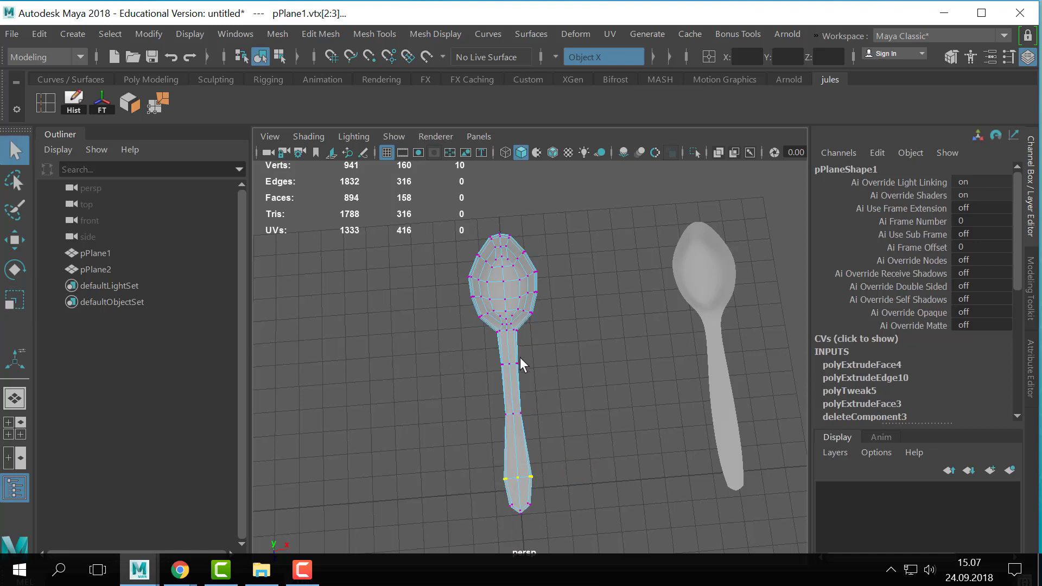
- Return the thickened spoon to object mode and hide both spoons
key(F8)
scroll(434, 386, down, 3)
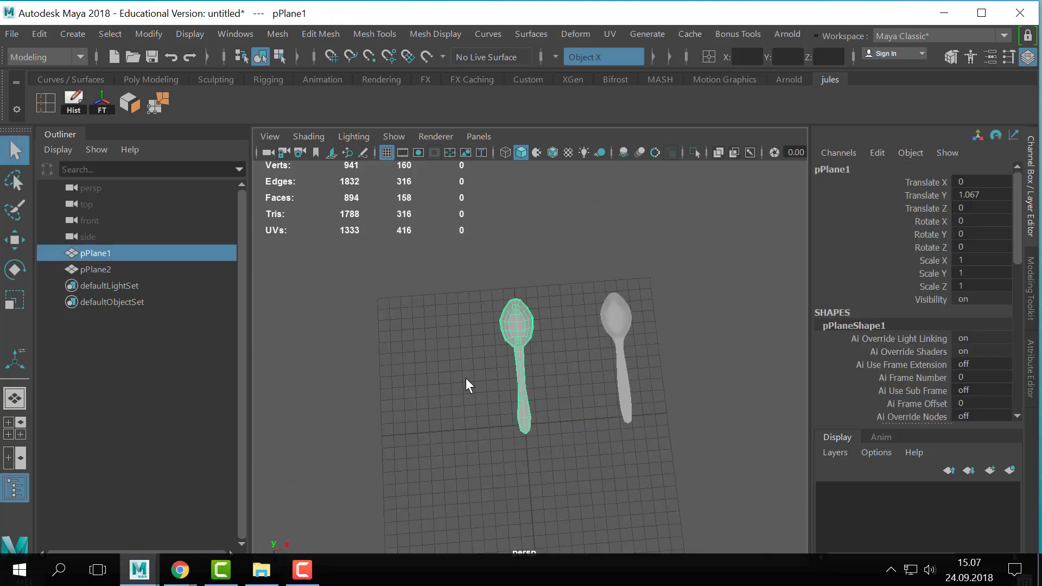
drag(721, 268, 399, 429)
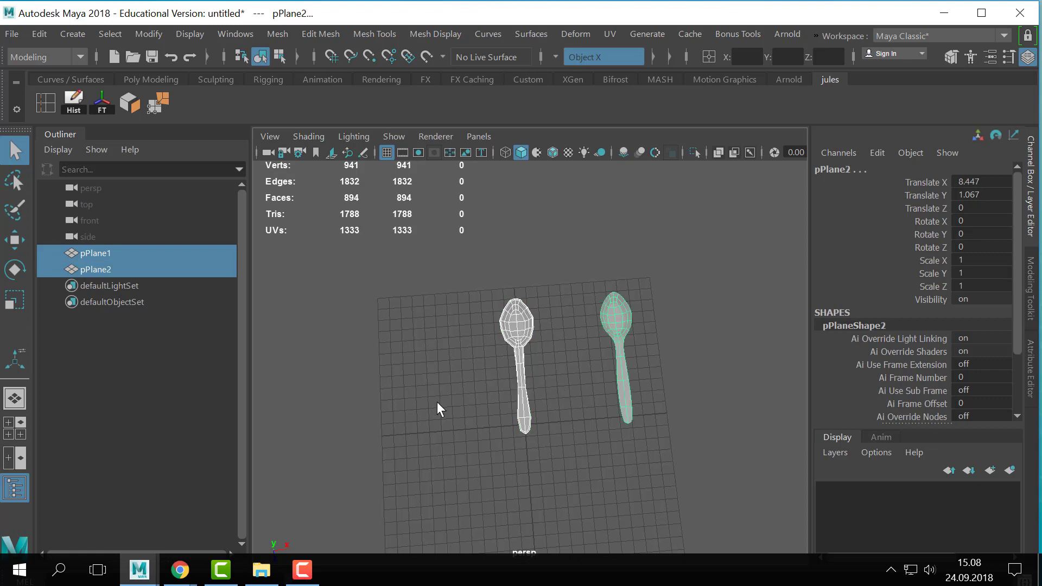
key(ctrl+h)
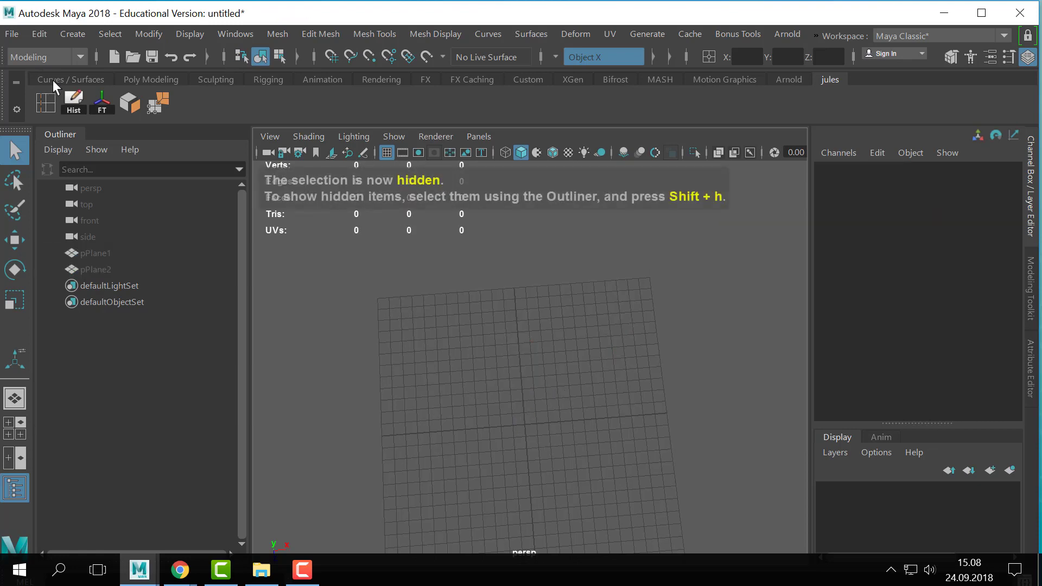
- Create a trial polygon sphere and replace it with a polygon cube at the origin
click(145, 80)
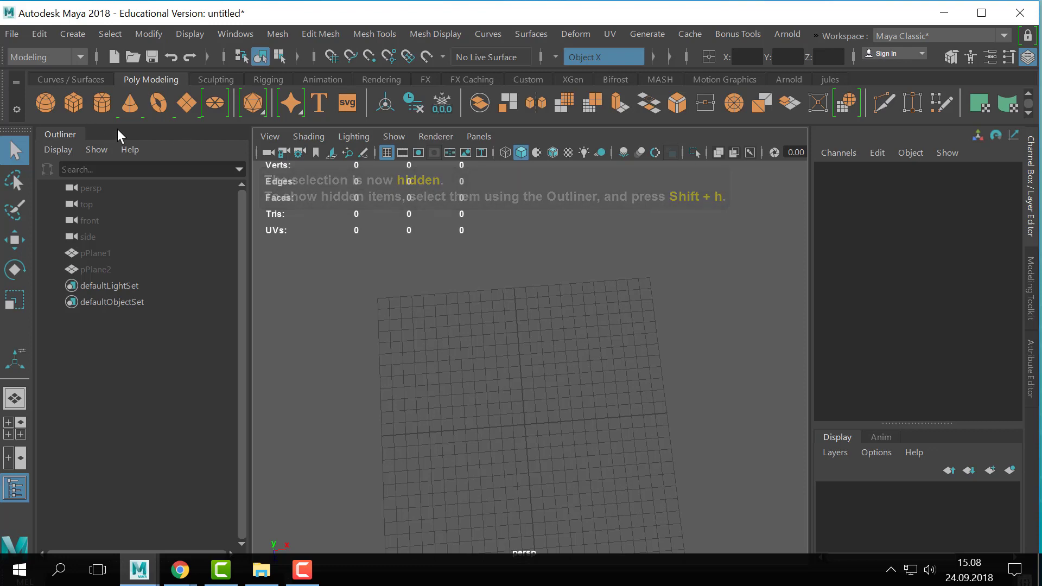
alt+drag(727, 344, 630, 326)
scroll(568, 368, up, 10)
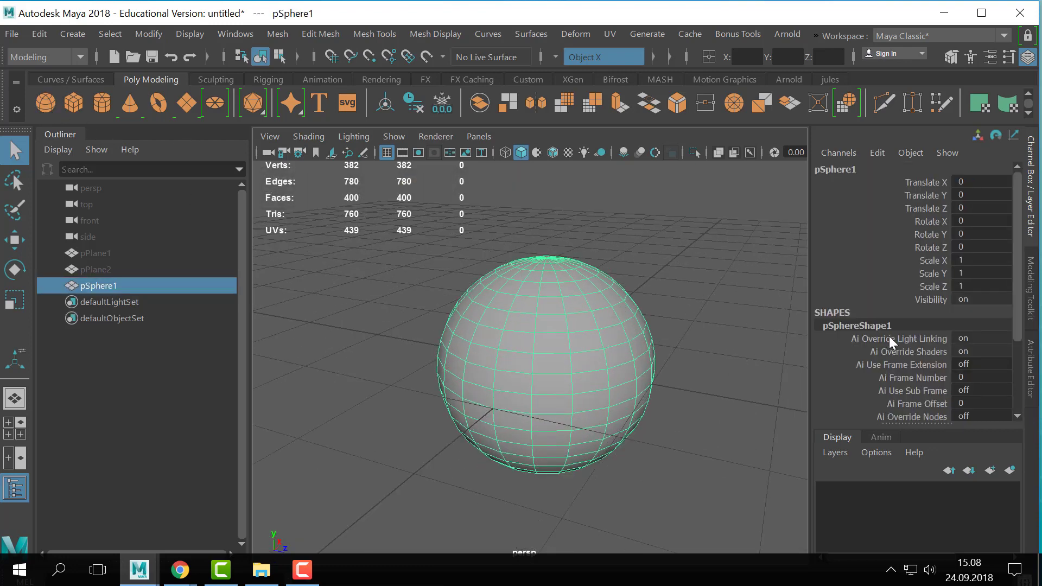
key(Delete)
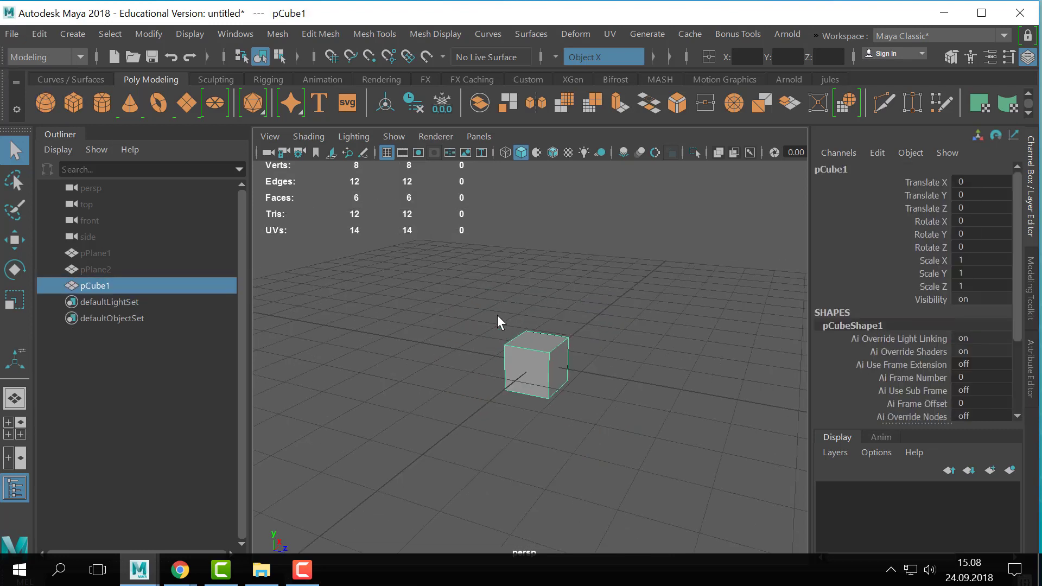
- Create a polygon sphere and move it along X to -3.669, beside the cube
click(51, 99)
key(w)
drag(597, 369, 498, 405)
key(f)
alt+drag(558, 420, 527, 426)
alt+right_drag(610, 395, 672, 399)
alt+drag(673, 399, 663, 407)
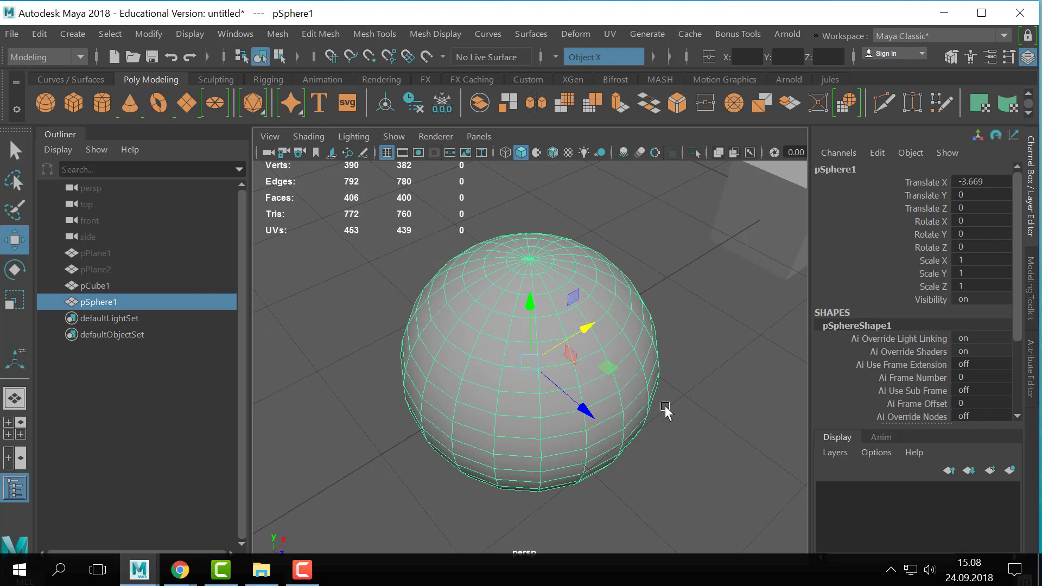
- Select the vertex at the sphere's top pole to examine the edges converging there
alt+drag(672, 278, 522, 328)
alt+right_drag(522, 328, 613, 347)
mouse_move(613, 347)
alt+mouse_down()
mouse_move(616, 331)
mouse_move(600, 336)
alt+mouse_up()
alt+middle_drag(600, 337, 624, 379)
alt+right_drag(624, 380, 686, 400)
click(619, 341)
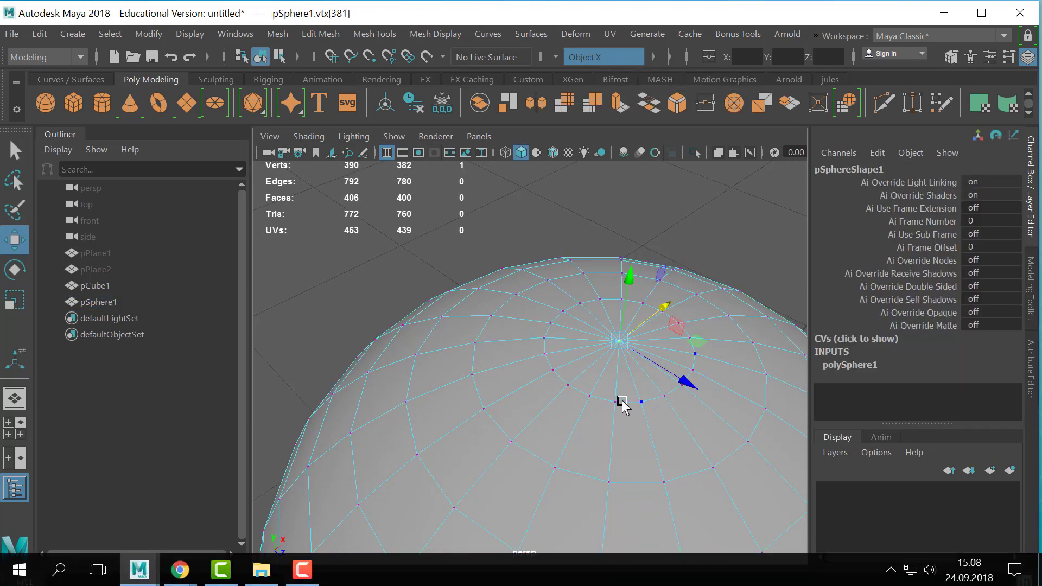
- Select several triangular faces around the sphere's top pole, then delete the whole sphere
alt+middle_drag(622, 402, 558, 397)
key(q)
right_drag(617, 379, 624, 163)
click(585, 311)
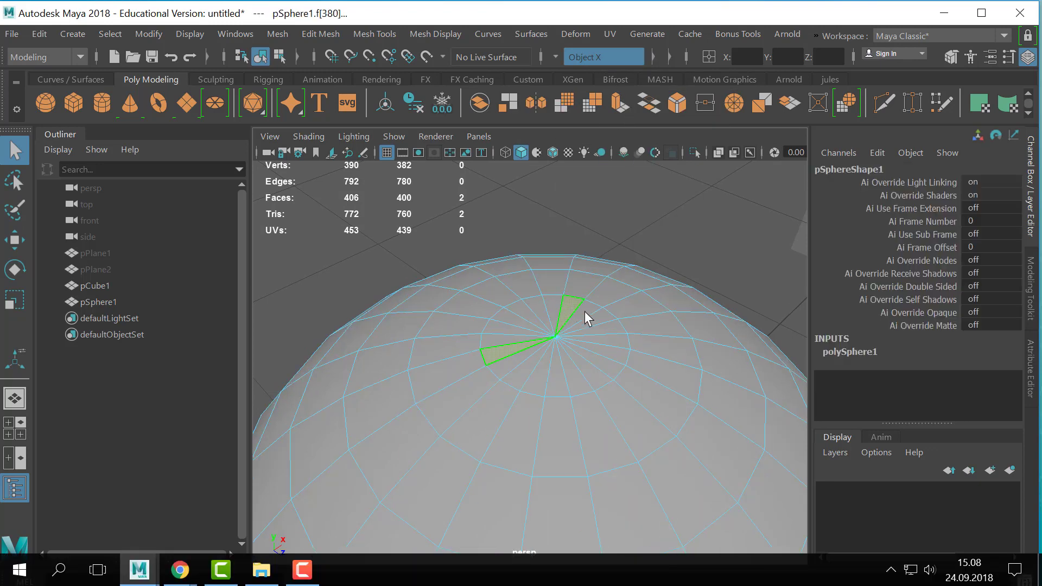
click(592, 316)
click(621, 339)
click(579, 383)
scroll(646, 395, down, 3)
right_drag(597, 380, 677, 83)
alt+right_drag(627, 428, 558, 332)
alt+middle_drag(558, 333, 477, 298)
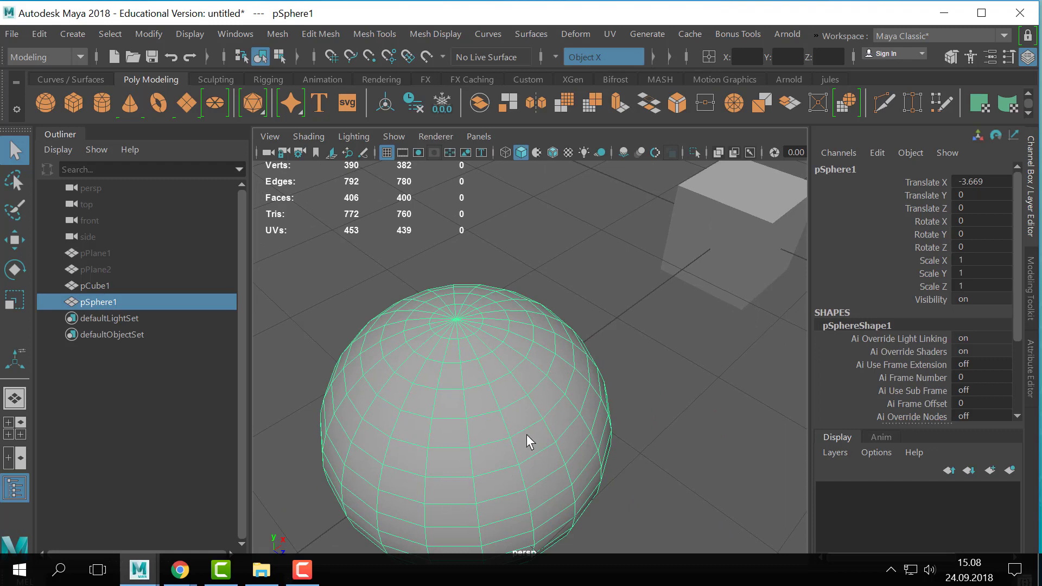
key(Delete)
- Smooth the cube twice with 1 division each time to form a sphere made of quads
click(710, 239)
key(f)
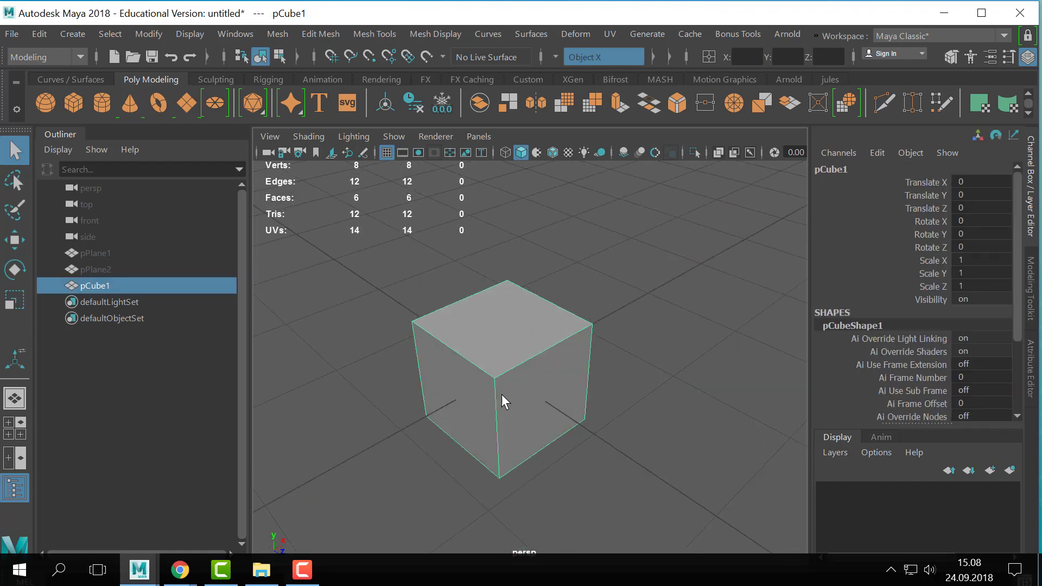
alt+drag(501, 393, 434, 372)
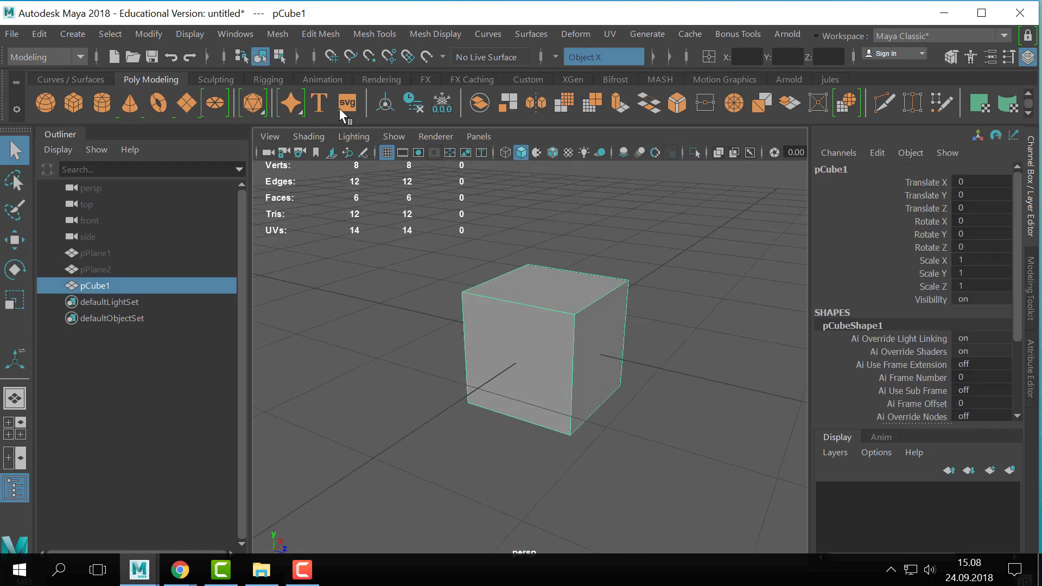
click(277, 33)
click(312, 185)
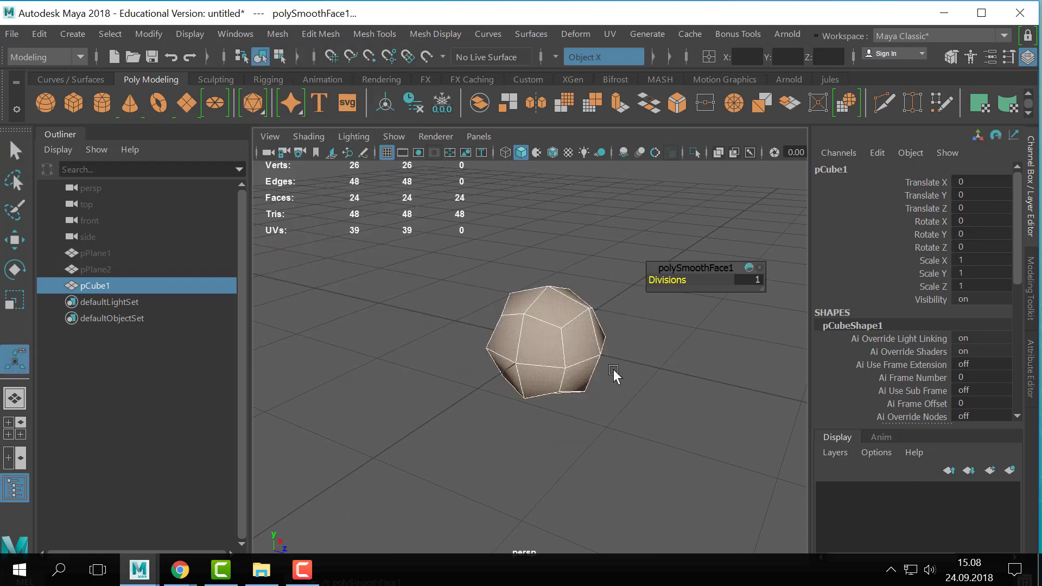
key(g)
alt+drag(623, 376, 677, 299)
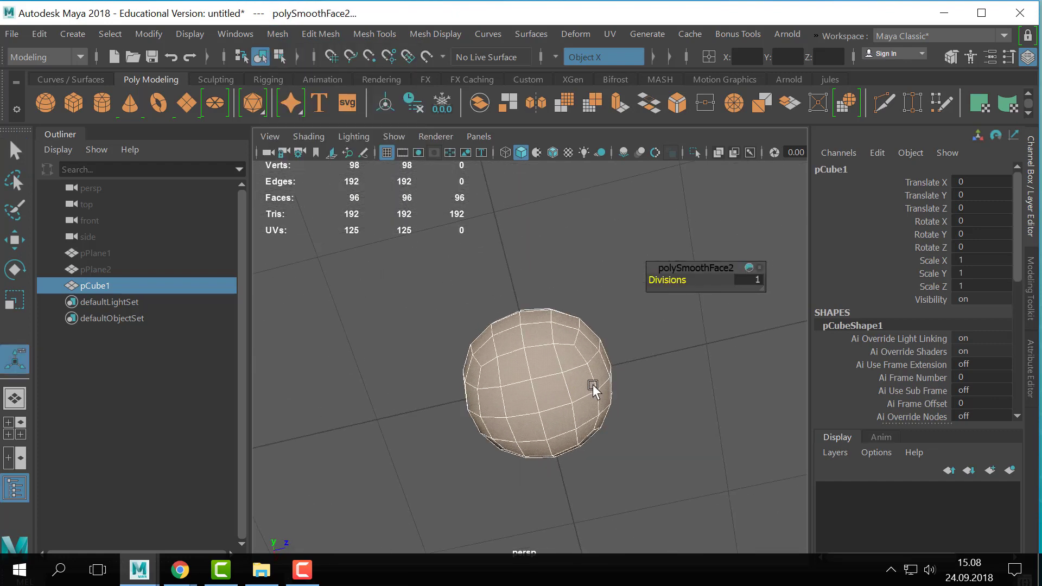
alt+drag(593, 389, 617, 397)
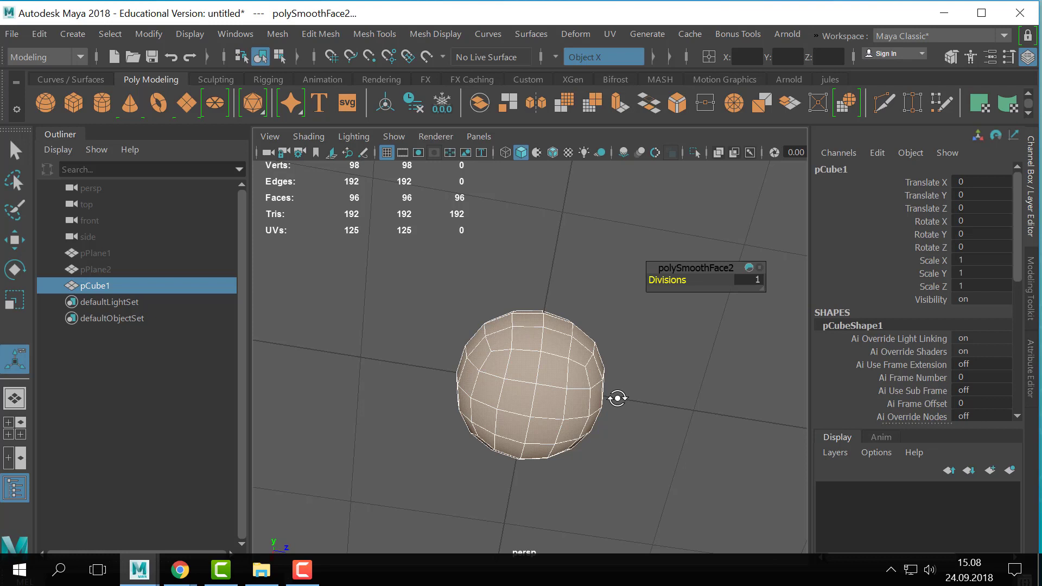
- Flatten the smoothed cube into an oval in object mode, scaling it to 0.713 in Y and 1.143 in Z
alt+drag(651, 415, 646, 467)
key(q)
right_drag(545, 387, 653, 77)
key(r)
drag(531, 299, 532, 318)
drag(607, 370, 617, 371)
alt+drag(614, 386, 600, 369)
- Select the faces of the oval's upper half and delete them to leave an open bowl
key(q)
right_drag(583, 277, 589, 186)
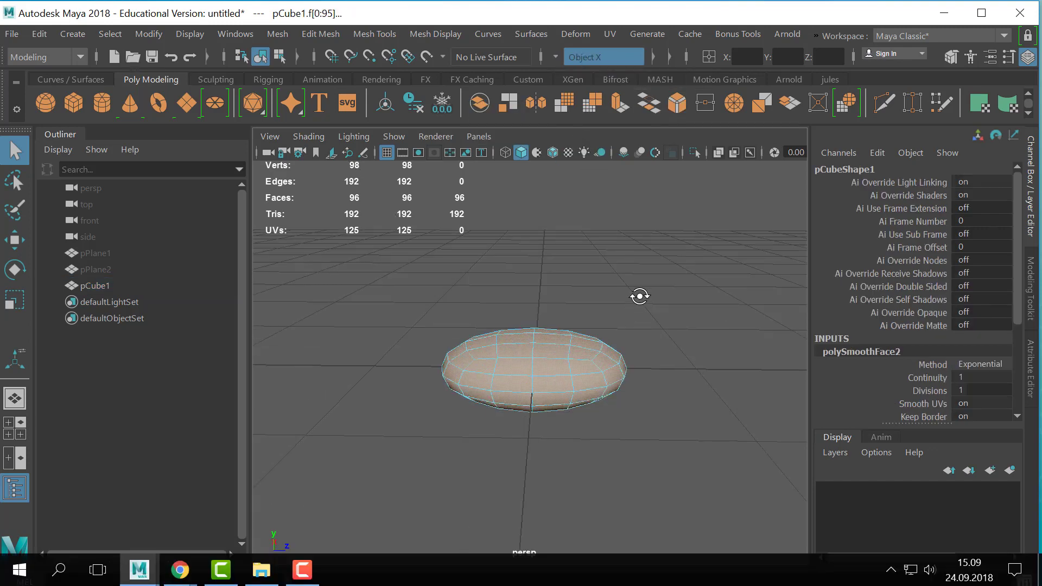
drag(259, 282, 705, 370)
key(Delete)
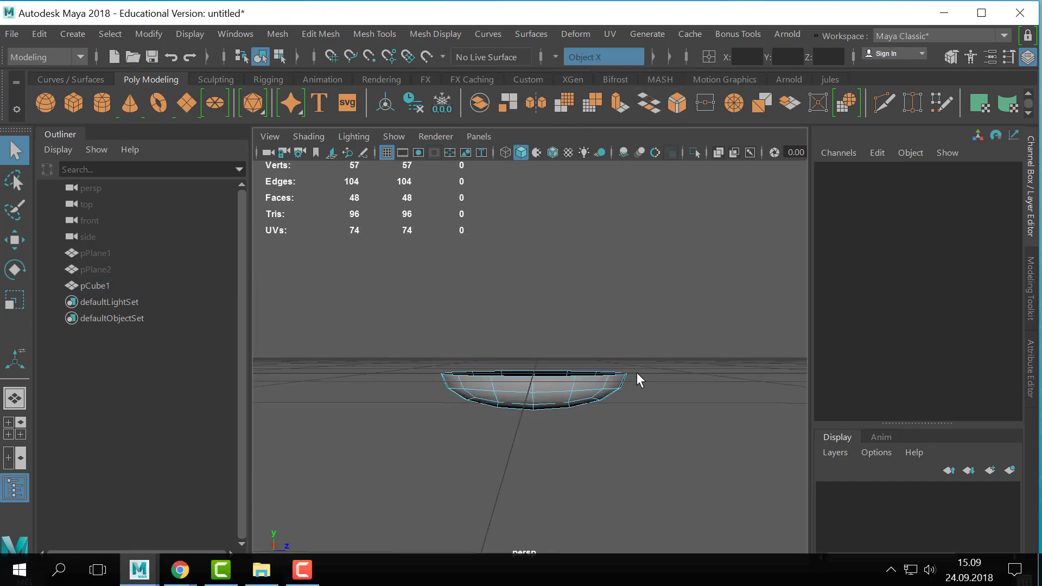
- Try to extrude a rim edge of the open bowl with symmetry enabled
alt+drag(637, 380, 662, 347)
alt+drag(627, 424, 606, 356)
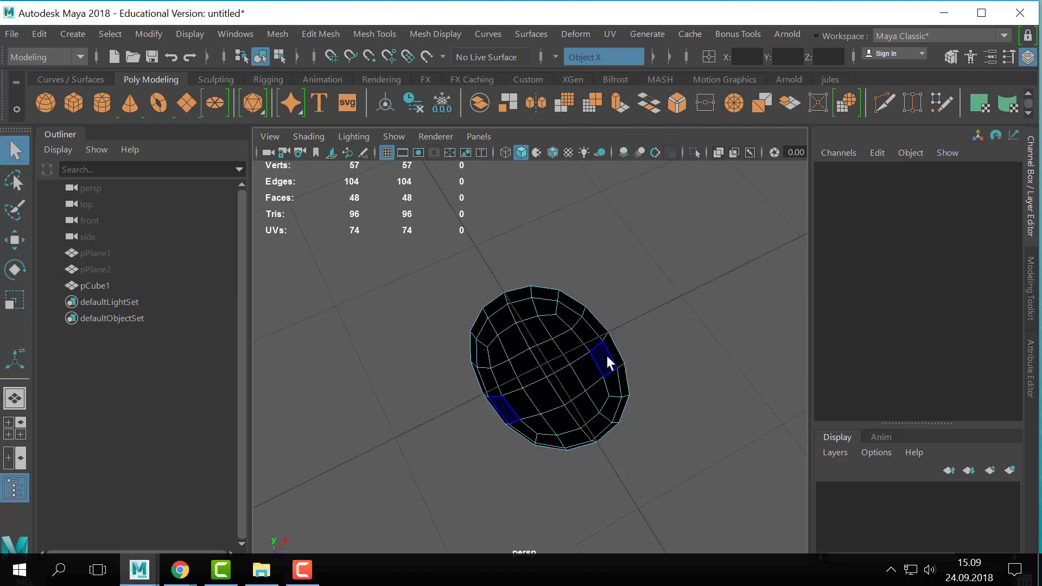
right_drag(606, 356, 667, 3)
right_drag(548, 367, 644, 83)
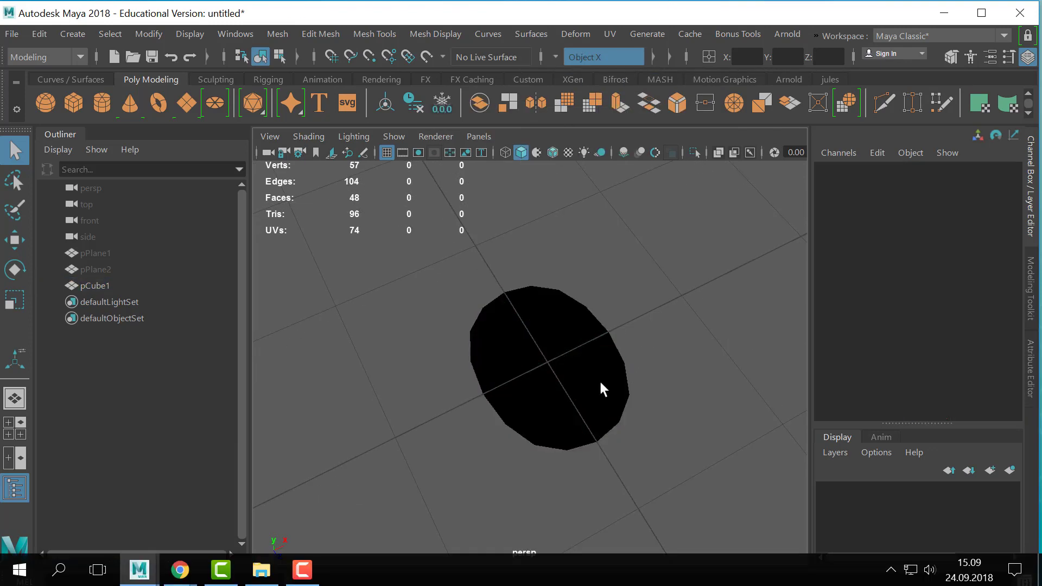
click(598, 379)
alt+drag(588, 368, 553, 396)
right_drag(577, 378, 580, 77)
alt+drag(621, 379, 639, 365)
alt+right_drag(639, 365, 711, 391)
alt+drag(634, 394, 624, 374)
click(561, 356)
alt+drag(634, 413, 540, 425)
key(ctrl+e)
scroll(607, 428, down, 1)
key(ctrl+z)
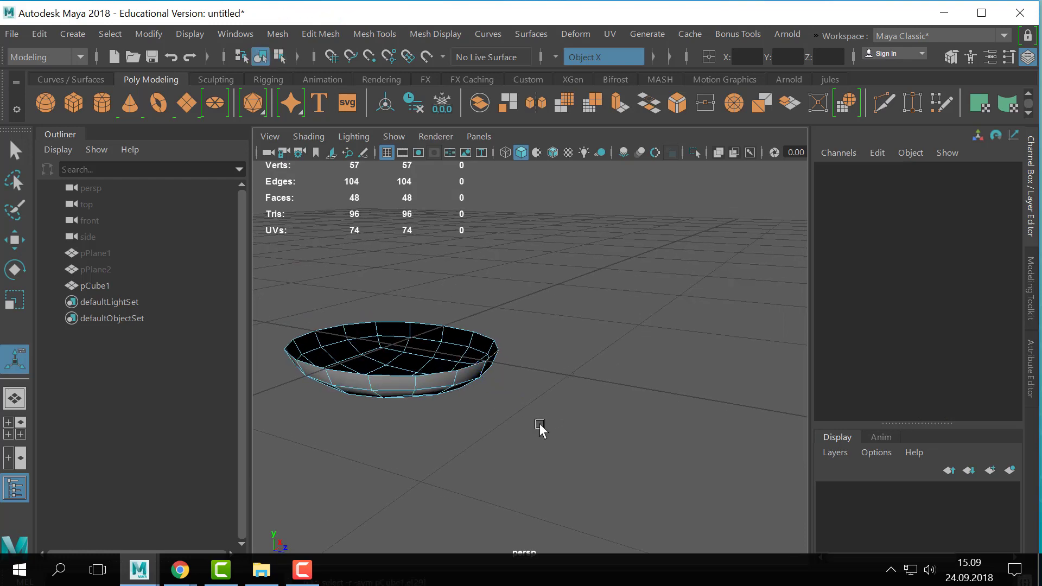
- Turn off symmetry for component editing
key(w)
click(478, 300)
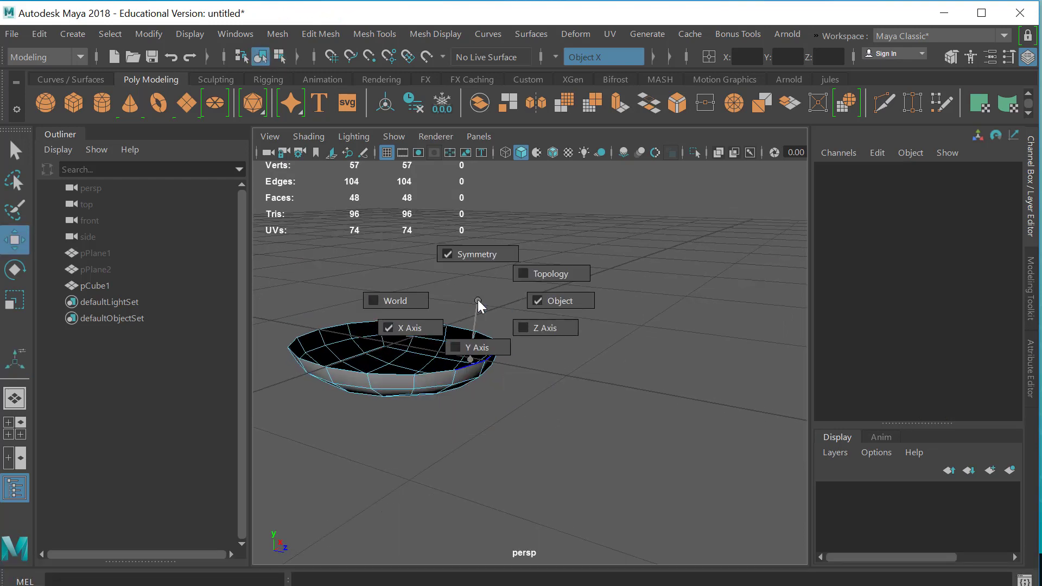
click(450, 256)
- Extrude two adjacent rim edges at one end of the bowl outward by 1.659 in Z to form the handle
click(496, 368)
click(472, 368)
alt+drag(473, 369, 537, 439)
scroll(536, 437, up, 3)
key(q)
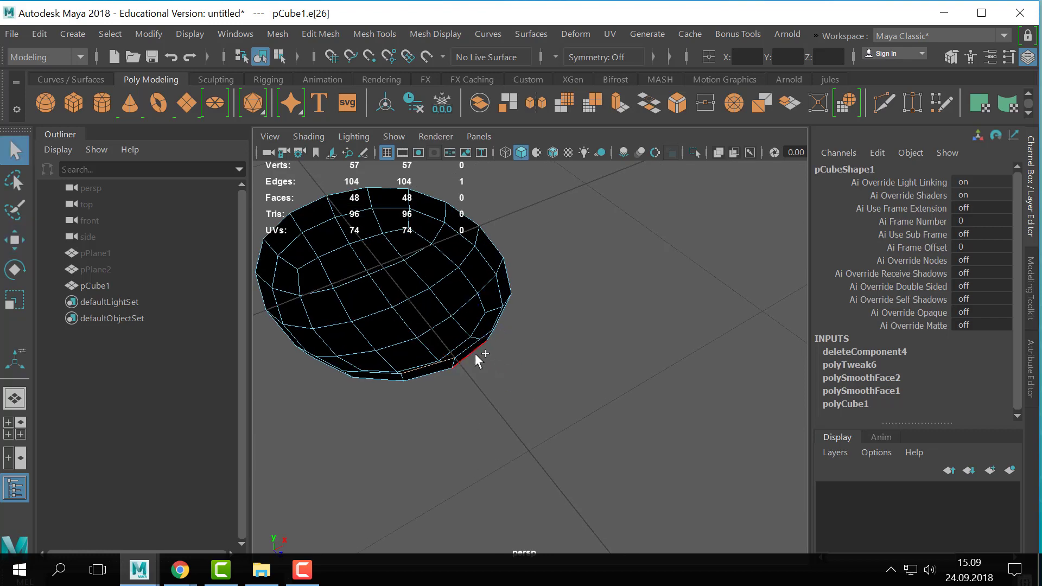
key(ctrl+e)
alt+drag(536, 400, 699, 421)
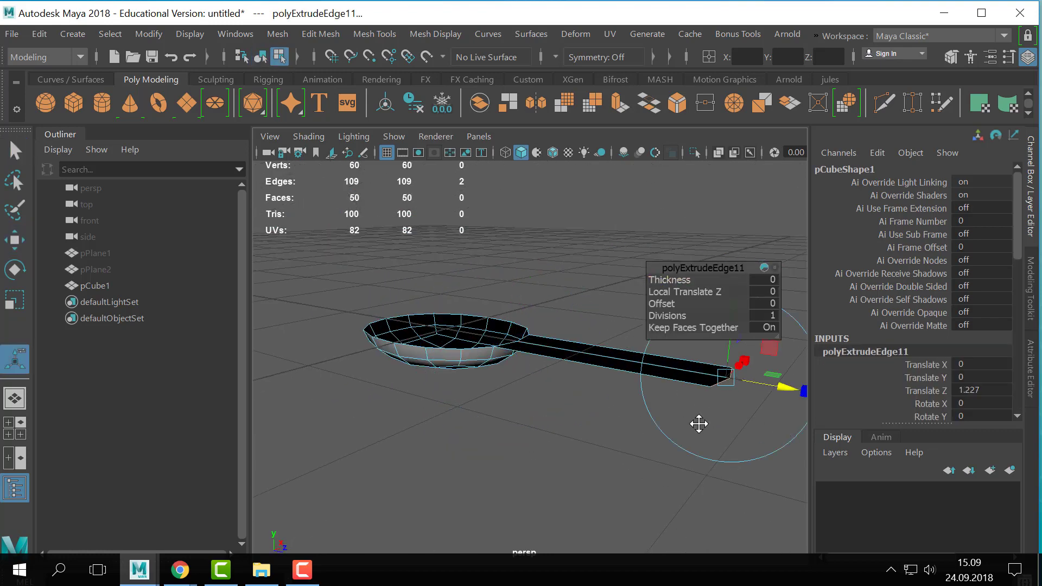
alt+middle_drag(697, 423, 626, 424)
drag(569, 376, 687, 409)
alt+middle_drag(450, 288, 545, 303)
key(q)
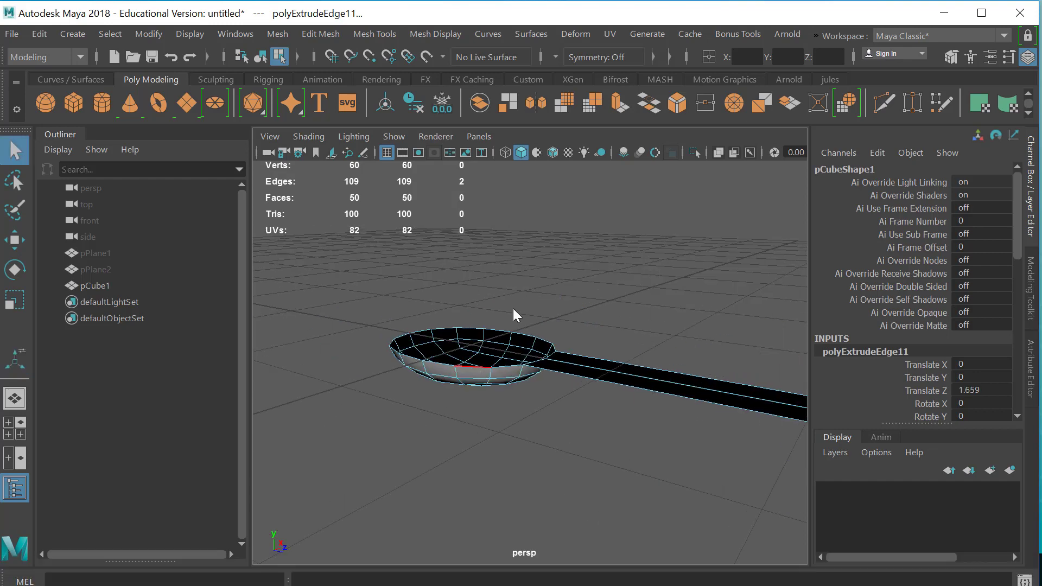
- Insert three edge loops across the handle, one near the bowl, one mid-handle and one near the free end
right_drag(512, 308, 621, 84)
click(643, 289)
click(593, 363)
alt+drag(595, 337, 508, 370)
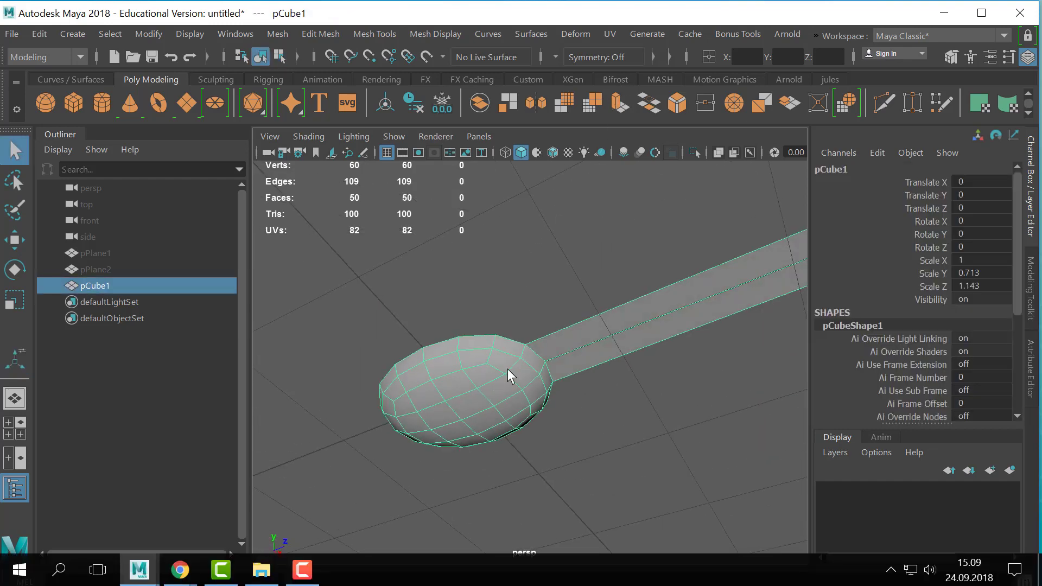
alt+right_drag(681, 402, 541, 378)
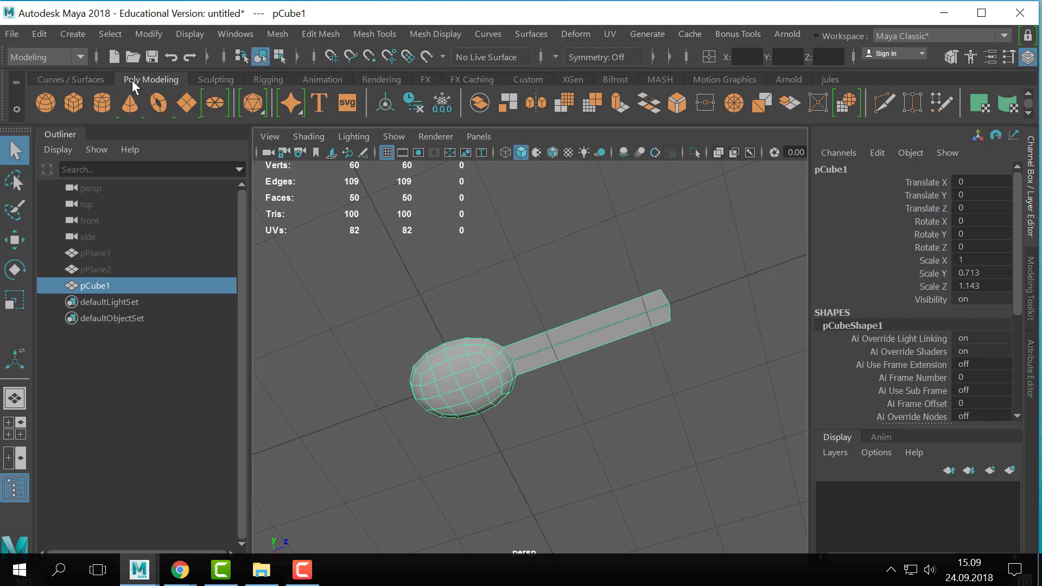
click(836, 80)
click(51, 105)
drag(537, 351, 590, 340)
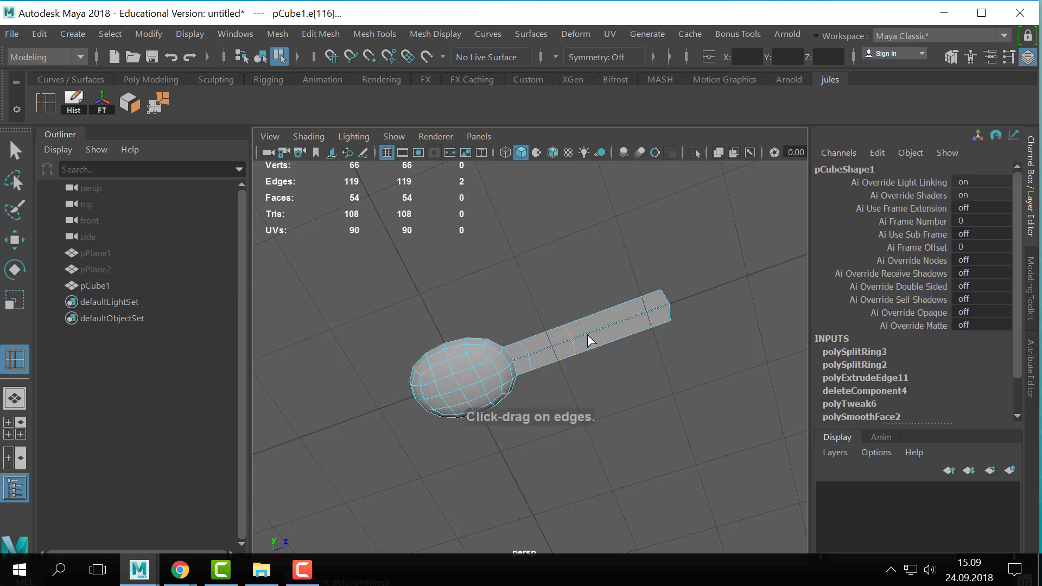
click(642, 324)
key(q)
- Move the centre vertex of the handle loop nearest the bowl toward the bowl to straighten that loop
scroll(600, 312, up, 5)
right_drag(601, 302, 519, 93)
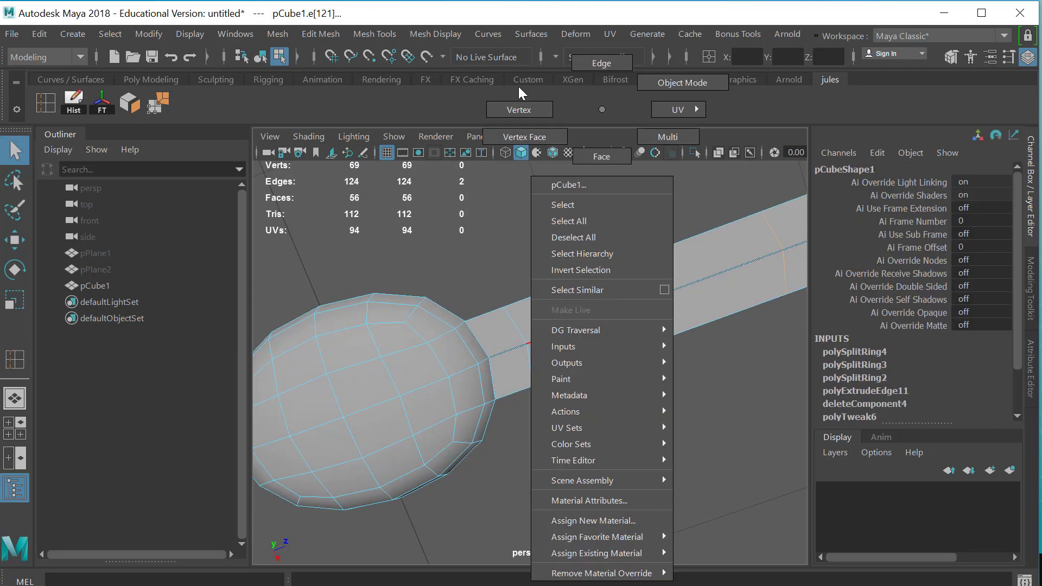
click(527, 347)
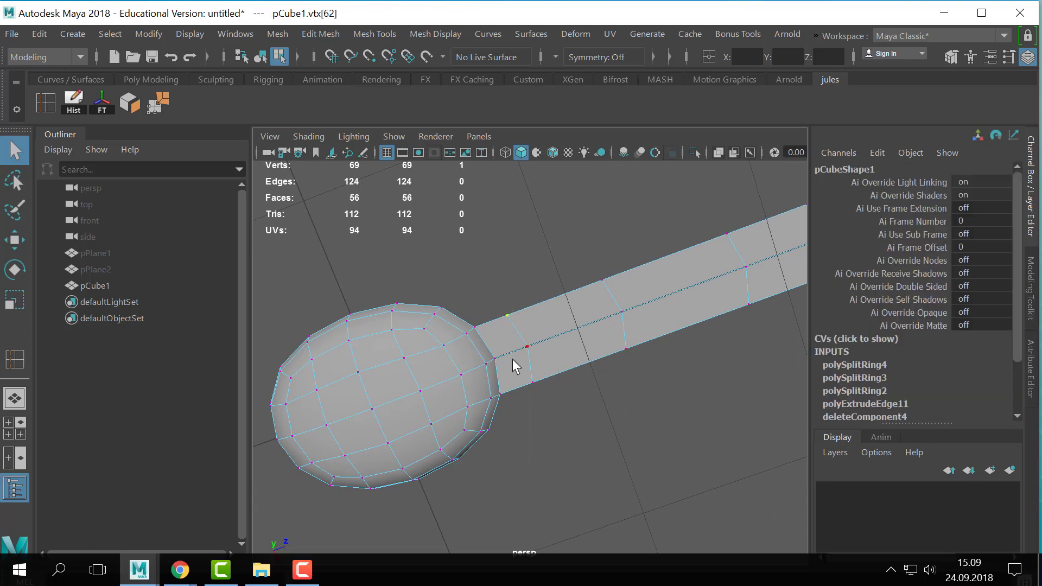
key(w)
click(544, 339)
click(527, 347)
drag(575, 331, 568, 334)
- In the top view, scale the middle and lower handle loops inward so the handle narrows between its ends
key(space)
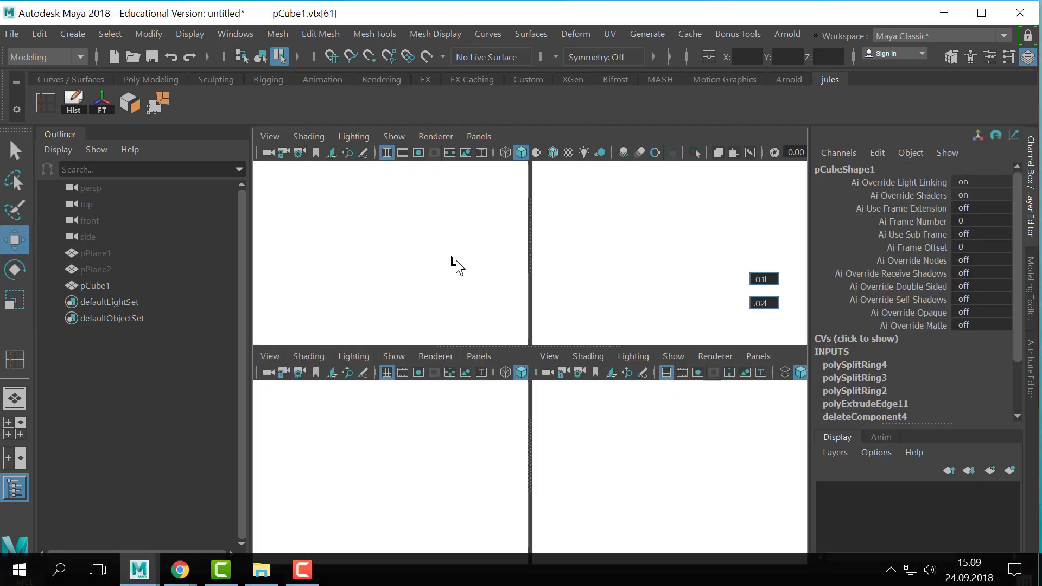
key(space)
scroll(536, 370, down, 4)
key(f)
scroll(660, 385, down, 10)
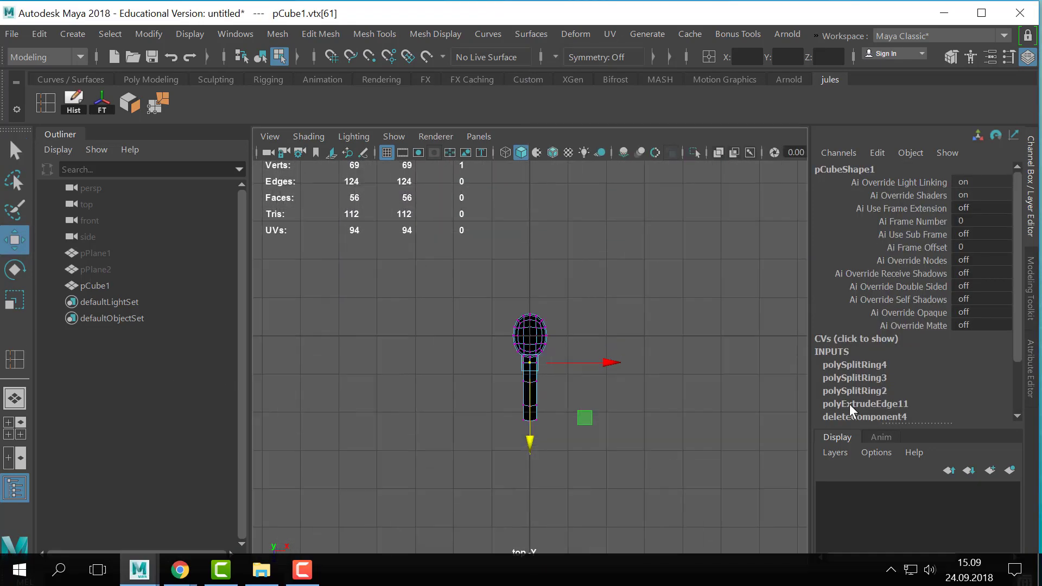
key(f)
scroll(571, 363, down, 10)
scroll(633, 361, up, 3)
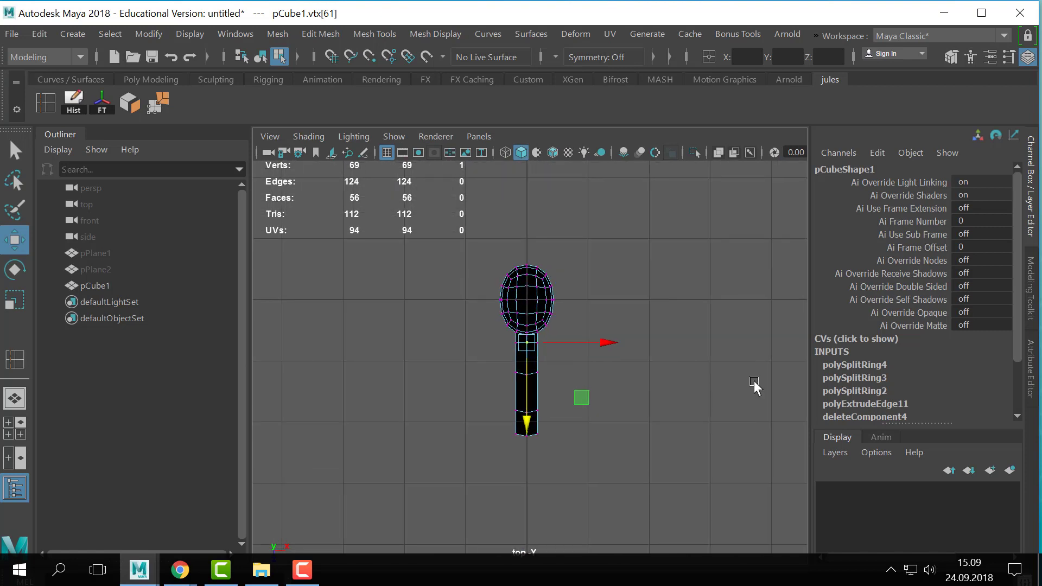
scroll(754, 379, up, 3)
drag(585, 376, 486, 414)
key(r)
drag(600, 390, 467, 470)
mouse_move(597, 453)
mouse_down()
mouse_move(568, 453)
mouse_move(579, 454)
mouse_up()
- Extrude the handle's two end edges straight outward along the world axis to lengthen the handle
key(q)
right_drag(528, 490, 528, 65)
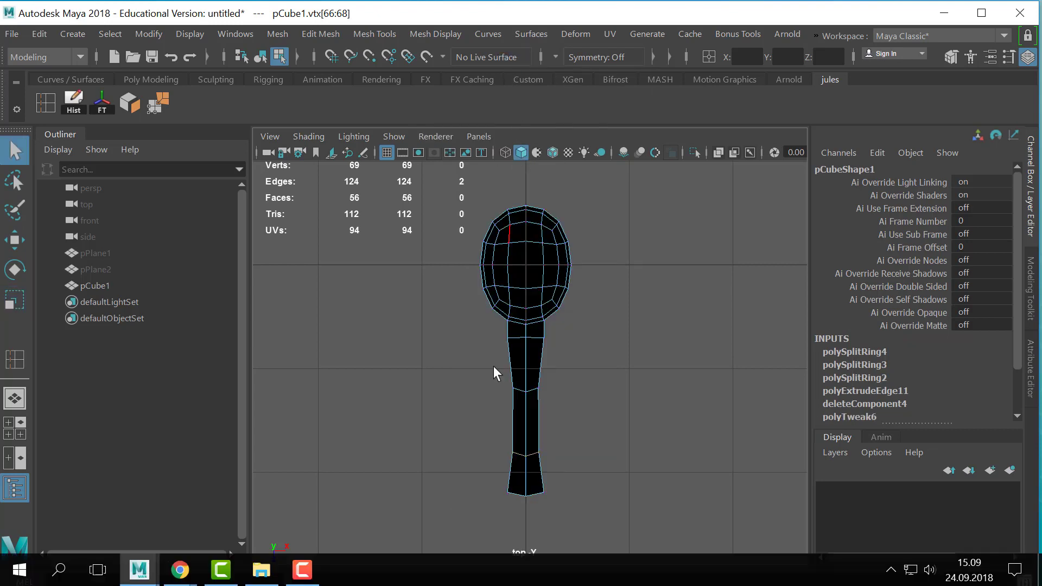
click(592, 473)
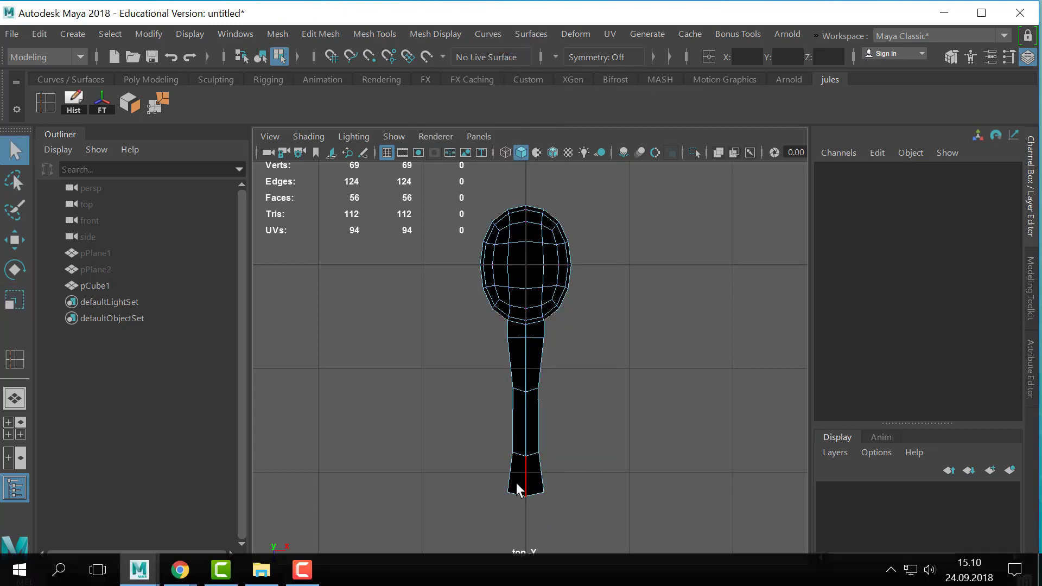
click(516, 492)
shift+click(539, 494)
key(ctrl+e)
key(f)
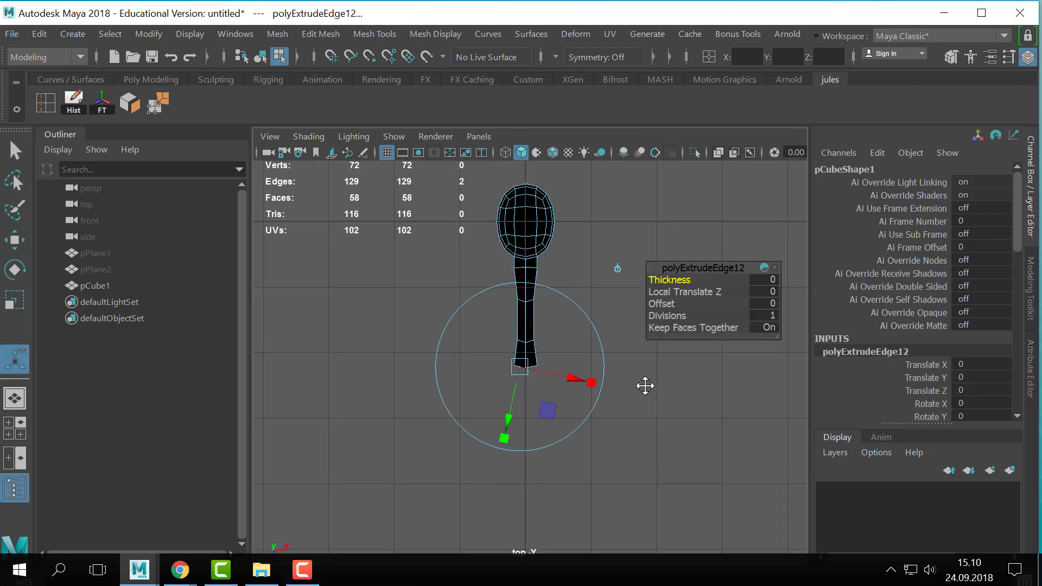
click(624, 257)
drag(531, 402, 532, 460)
key(q)
- Move the vertex loop just before the handle's end further along the handle, away from the bowl
right_drag(537, 367, 548, 277)
drag(571, 340, 434, 383)
key(w)
drag(529, 383, 528, 404)
- Widen the last handle section by scaling its side edges outward along X
key(q)
right_drag(528, 403, 527, 63)
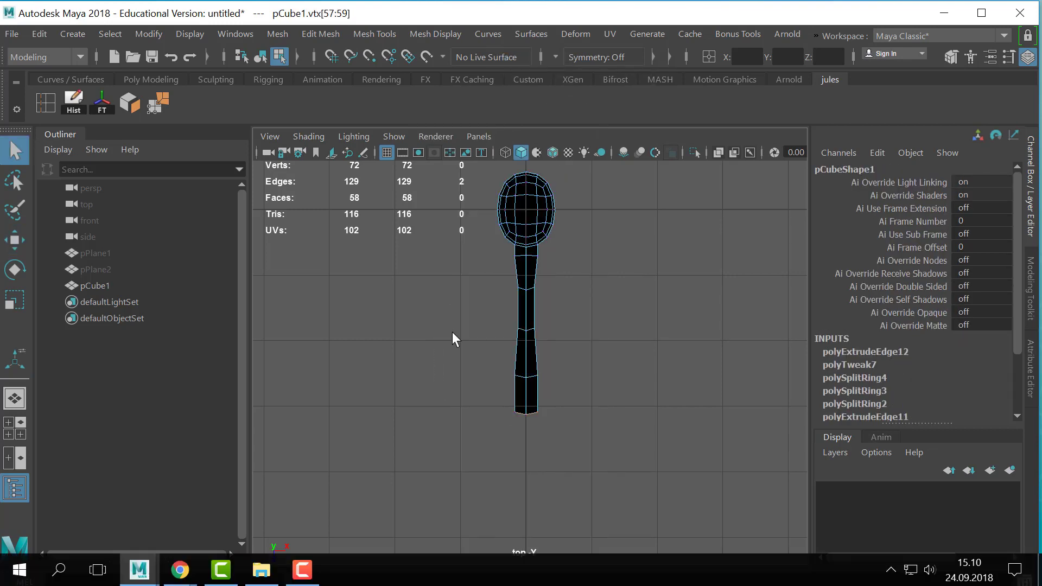
key(r)
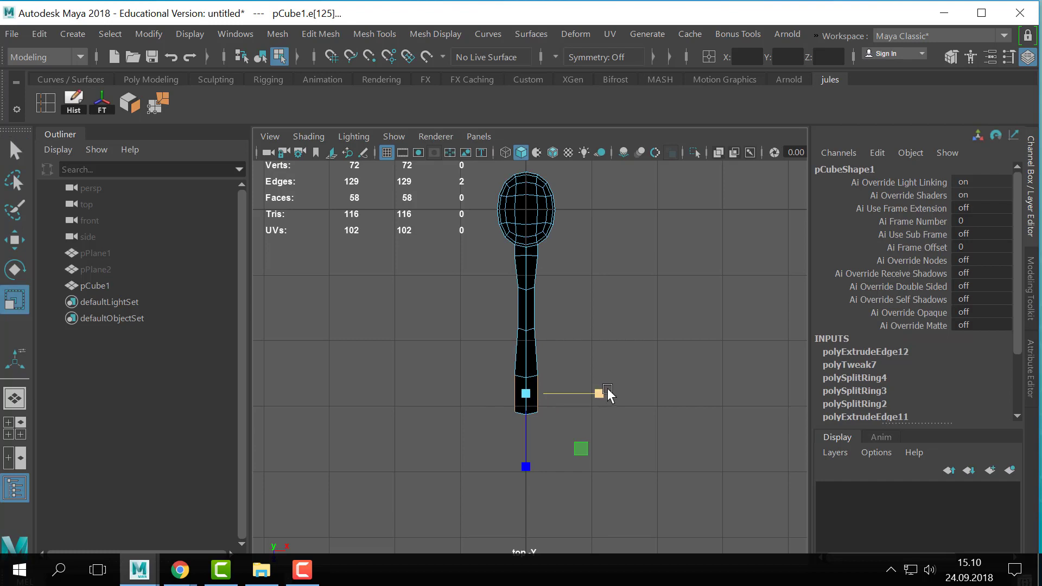
mouse_move(599, 395)
mouse_down()
mouse_move(637, 396)
mouse_move(619, 396)
mouse_up()
key(q)
- Extrude the handle's end edges by 0.207 in Z and scale them to 0.549 to taper the tip
mouse_move(507, 381)
right_down()
mouse_move(518, 216)
mouse_move(506, 380)
right_up()
shift+click(533, 410)
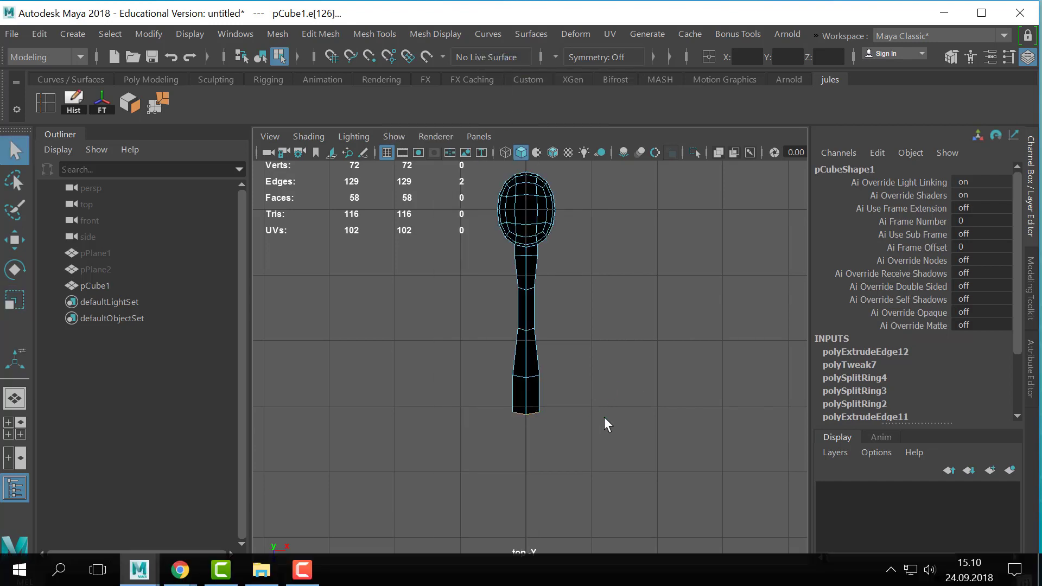
key(ctrl+e)
click(616, 316)
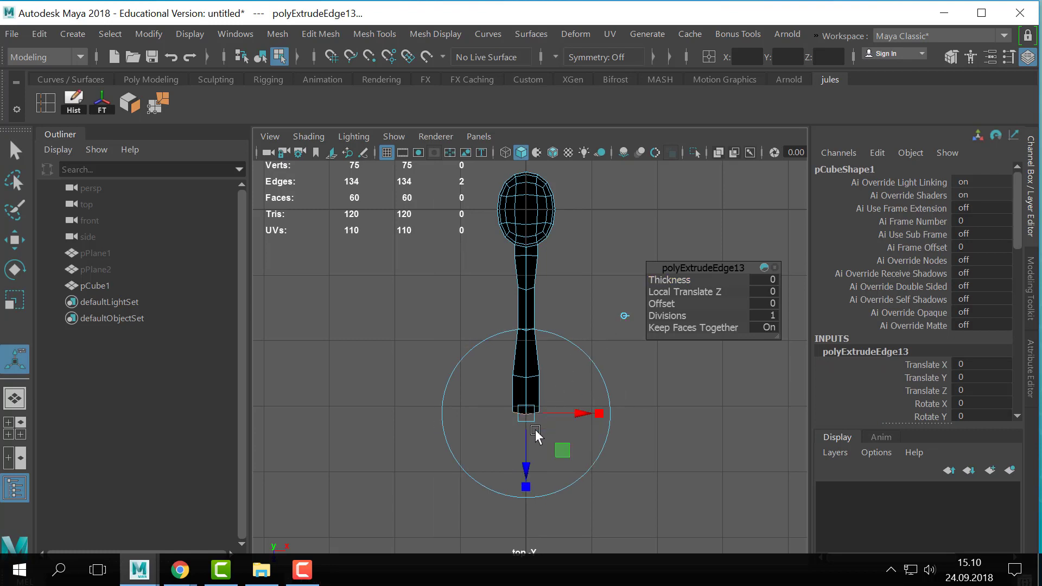
drag(527, 472, 530, 516)
click(528, 489)
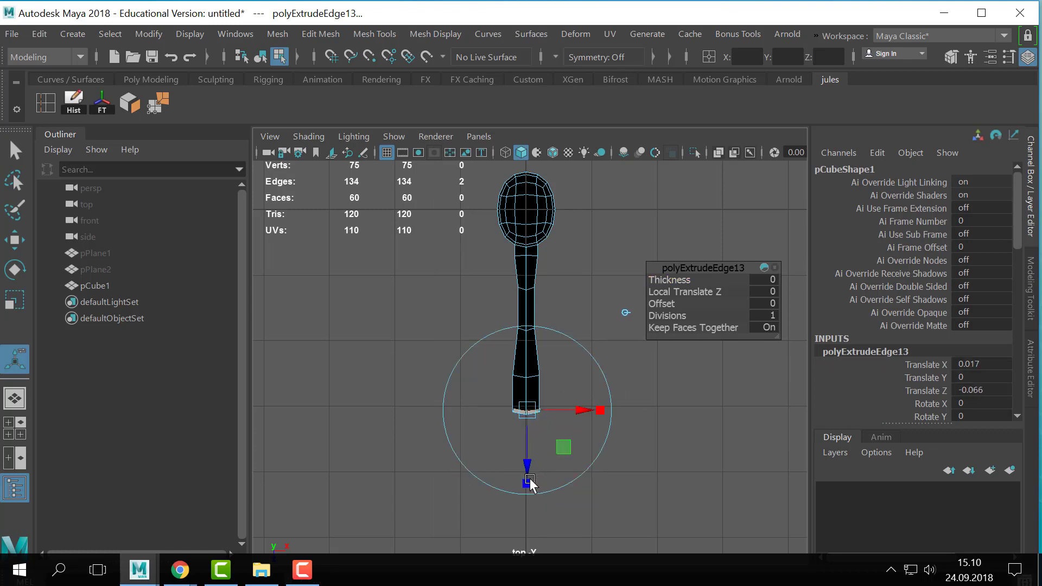
key(ctrl+z)
click(530, 484)
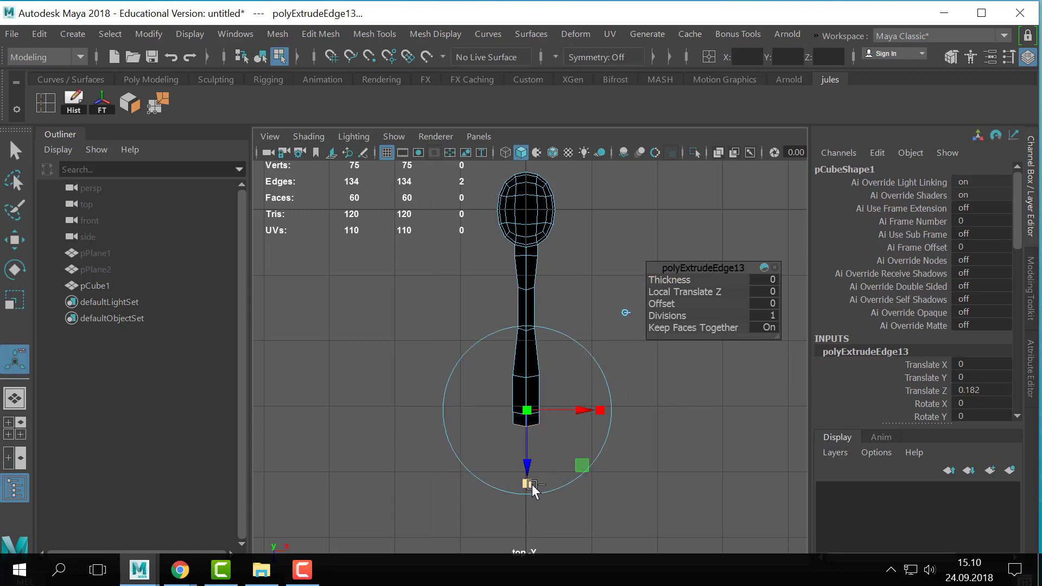
drag(531, 484, 529, 462)
key(q)
- Shift the centre vertex of the handle's lower narrow loop slightly toward the bowl, level with its side vertices
right_drag(531, 387, 491, 149)
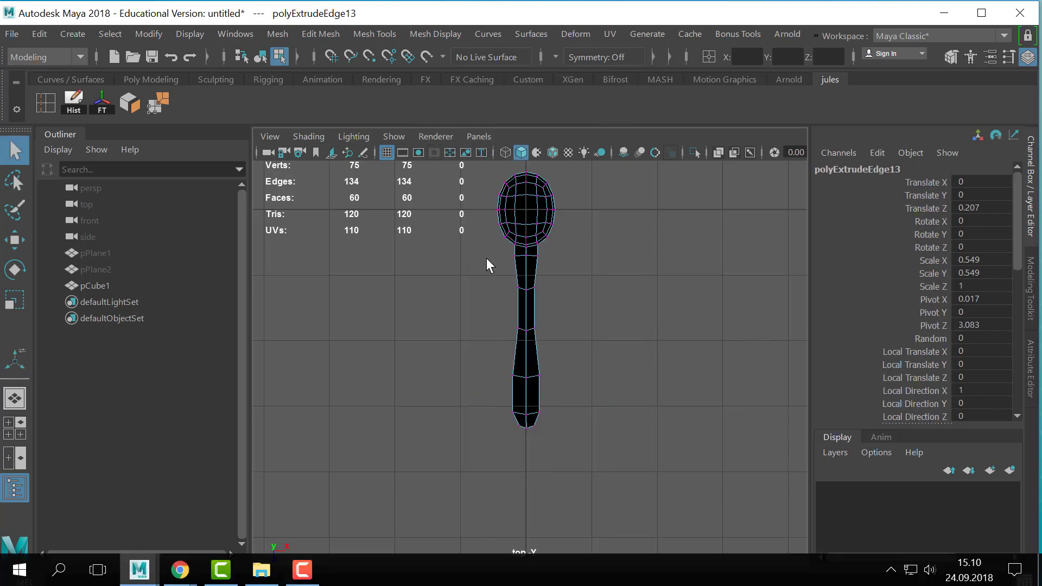
click(525, 331)
key(w)
click(526, 361)
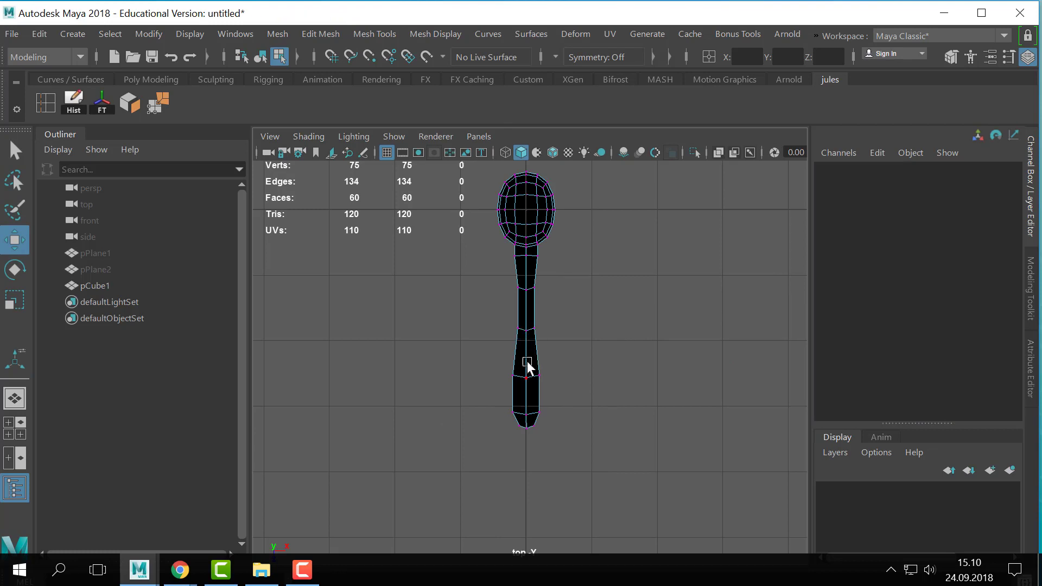
key(ctrl+z)
drag(528, 369, 530, 370)
key(q)
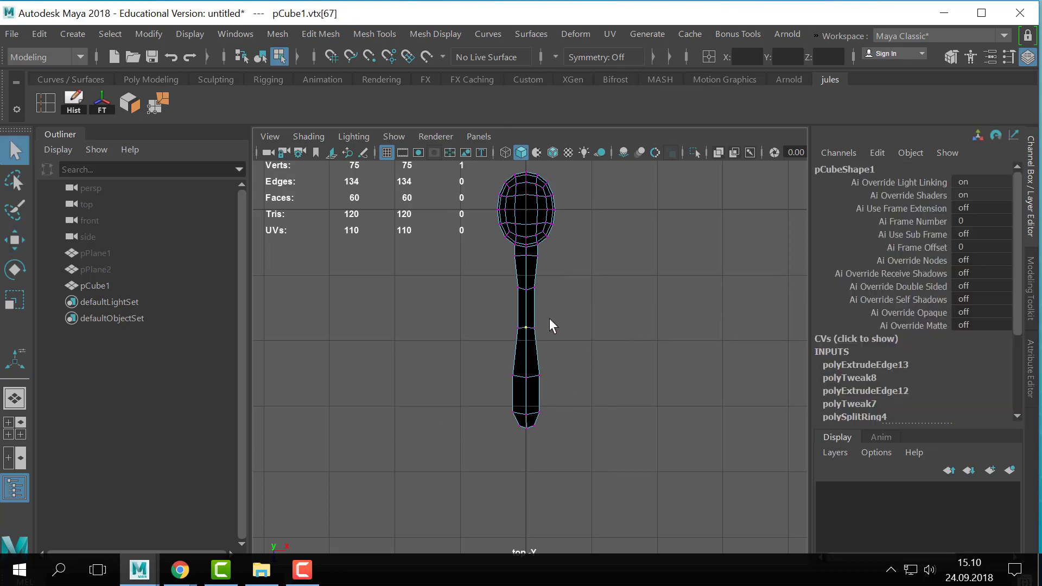
- Move the lower narrow loop and the wide loop below it closer to the handle's tip
key(w)
drag(549, 317, 520, 396)
key(q)
drag(574, 363, 526, 418)
key(w)
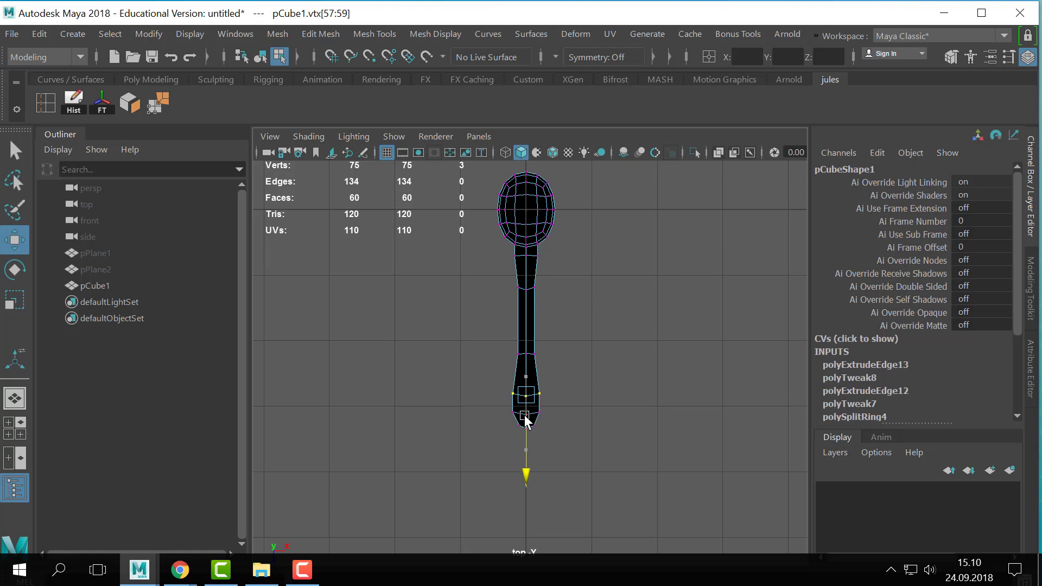
key(q)
drag(578, 313, 526, 406)
key(w)
- Select all of the bowl's vertices and stretch them along the spoon's length to elongate the bowl
alt+middle_drag(574, 198, 561, 359)
scroll(561, 359, up, 3)
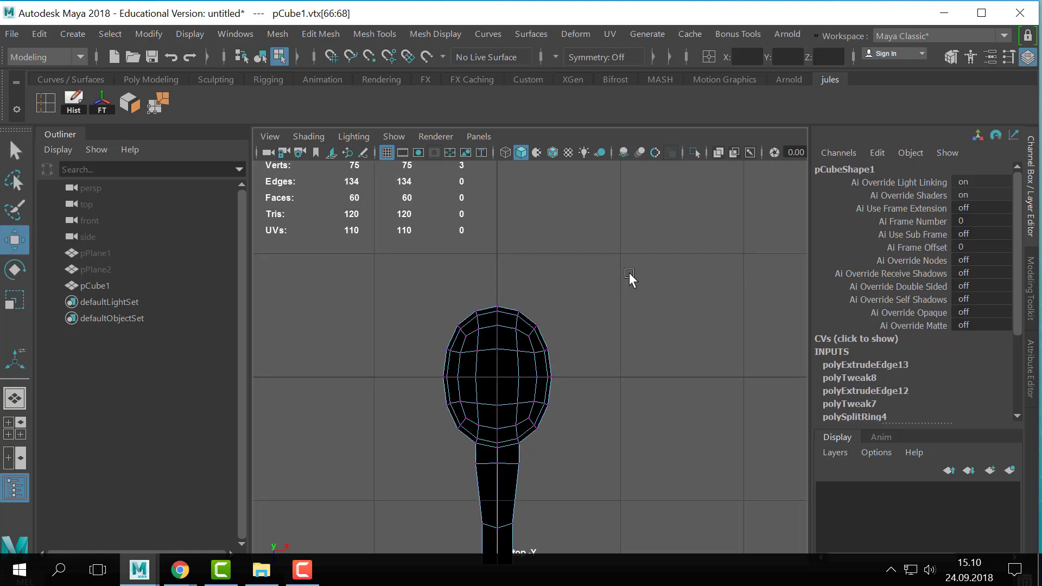
drag(627, 236, 405, 448)
key(r)
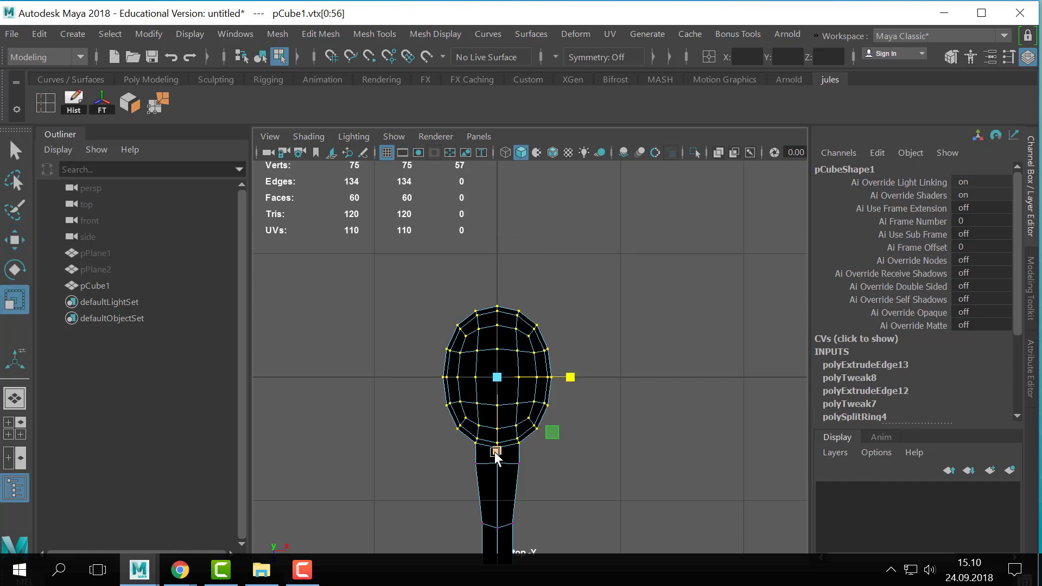
drag(494, 451, 496, 463)
- Move the selected bowl vertices away from the handle, redoing the shift so the bowl clears the first handle loop
key(w)
middle_drag(498, 400, 504, 388)
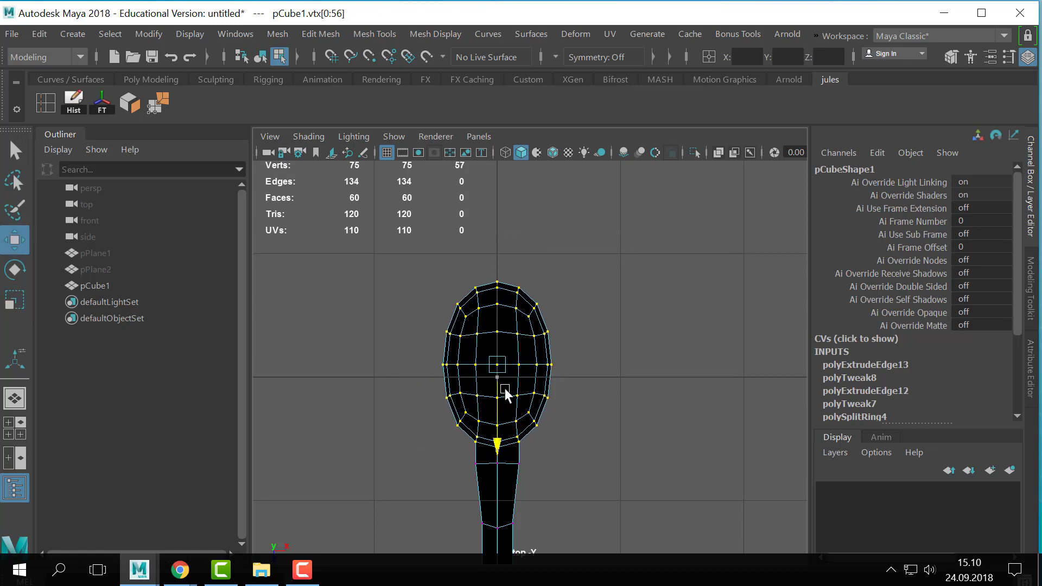
key(r)
key(ctrl+z)
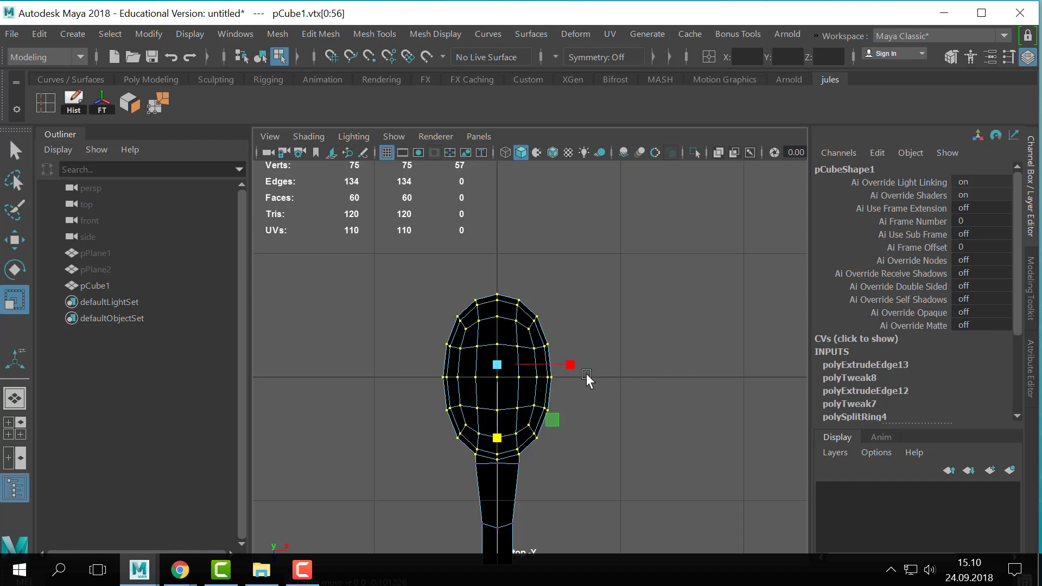
key(w)
drag(497, 457, 496, 438)
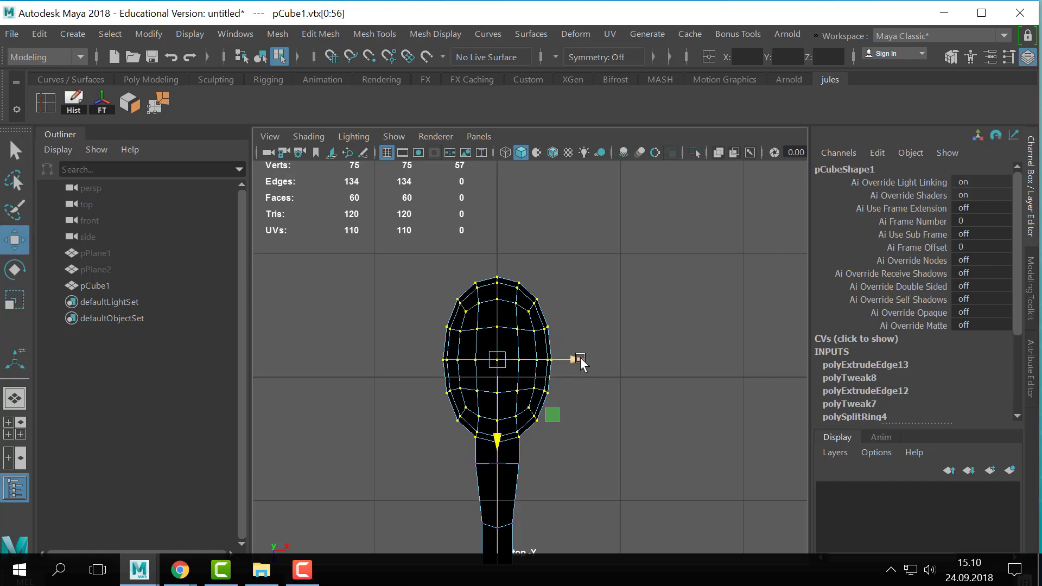
- Scale the selected bowl vertices sideways to widen the bowl
key(r)
drag(572, 360, 591, 360)
alt+right_drag(590, 364, 479, 351)
alt+middle_drag(478, 352, 494, 314)
alt+right_drag(493, 314, 609, 357)
alt+middle_drag(610, 357, 583, 391)
drag(522, 331, 611, 321)
key(w)
drag(517, 395, 527, 289)
alt+right_drag(613, 338, 598, 347)
- Examine the bowl's profile and its joint with the handle from the side in perspective
key(space)
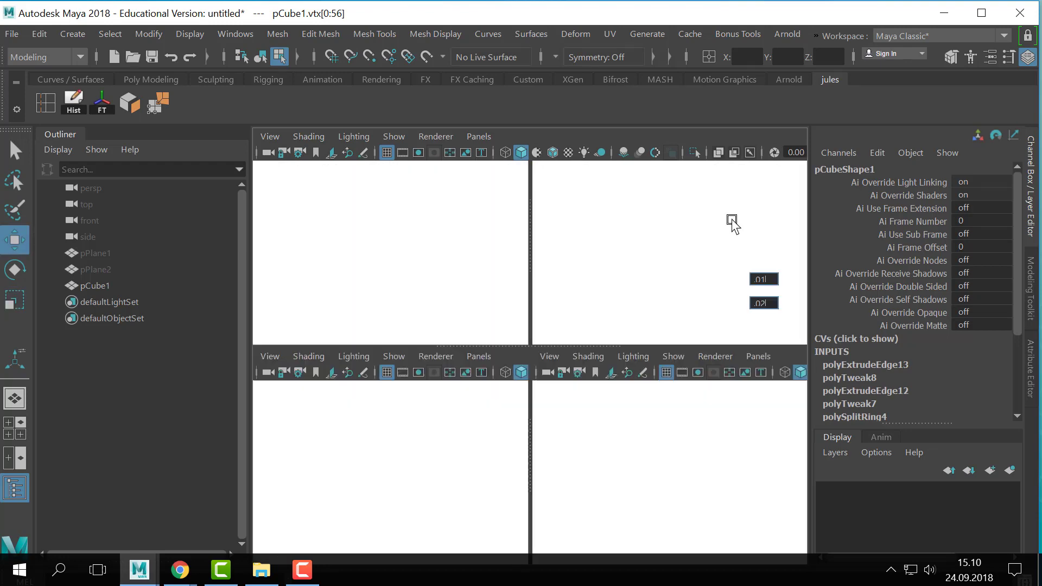
key(space)
alt+right_drag(688, 280, 496, 352)
alt+drag(495, 352, 514, 425)
alt+drag(570, 403, 674, 380)
drag(762, 319, 568, 418)
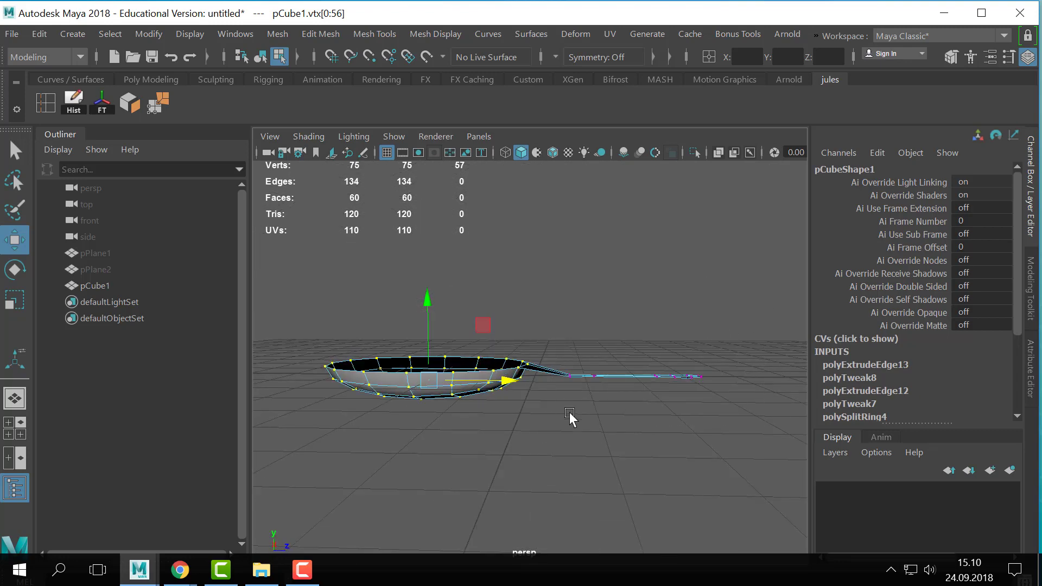
drag(639, 341, 640, 371)
drag(711, 376, 679, 375)
alt+drag(497, 371, 464, 395)
- Return to object mode, duplicate the spoon and move the copy about 6.089 units along X
key(q)
right_drag(464, 396, 582, 90)
right_drag(430, 365, 460, 83)
click(551, 328)
drag(551, 327, 439, 416)
scroll(439, 416, down, 6)
click(440, 416)
click(509, 374)
key(ctrl+d)
key(w)
alt+drag(506, 418, 460, 416)
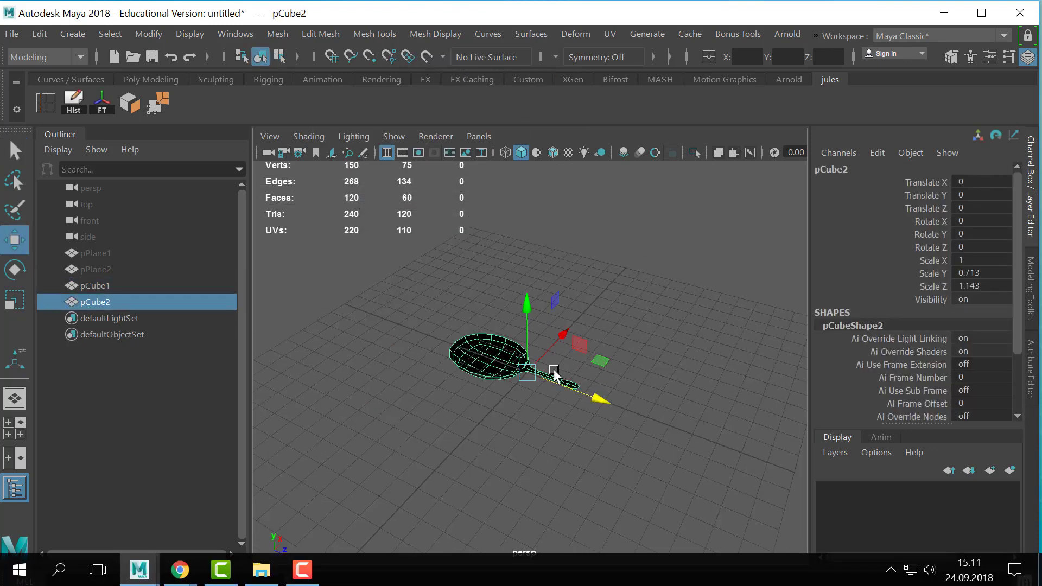
drag(565, 332, 618, 284)
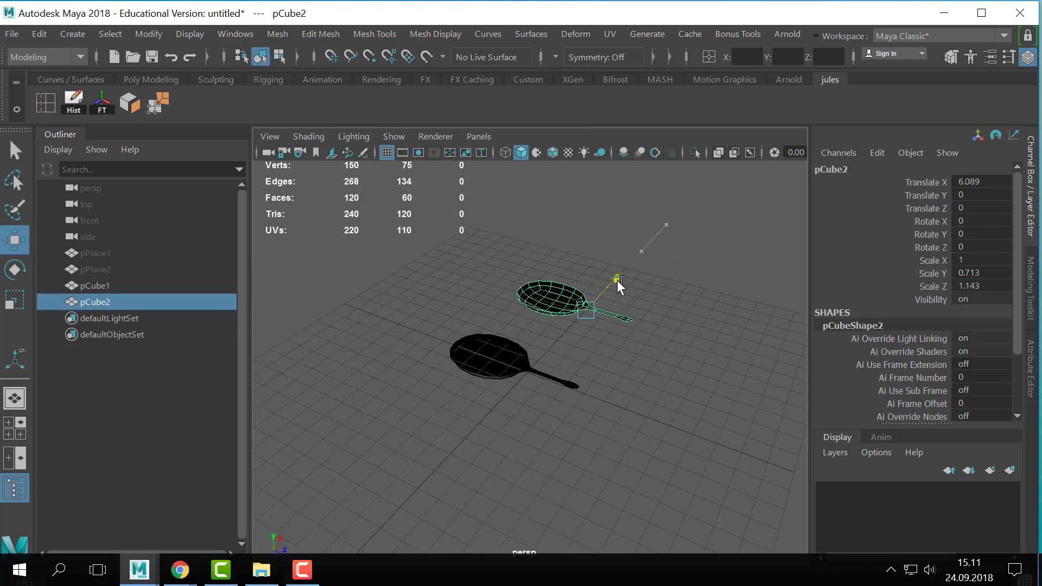
- Extrude all faces of the original spoon slightly along their normals to give it thickness
click(501, 376)
alt+right_drag(499, 388, 633, 441)
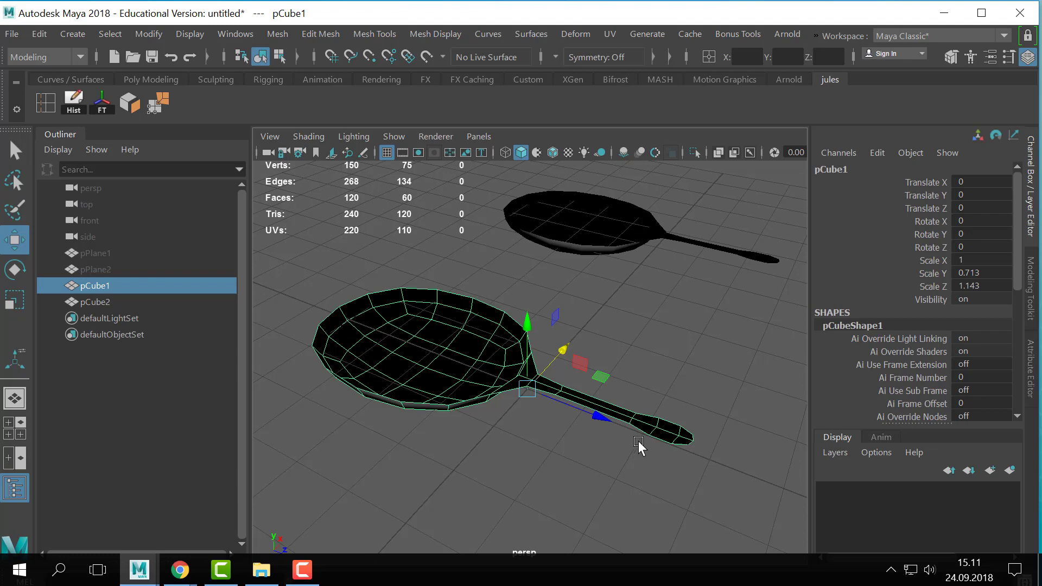
alt+drag(638, 440, 576, 397)
key(ctrl+e)
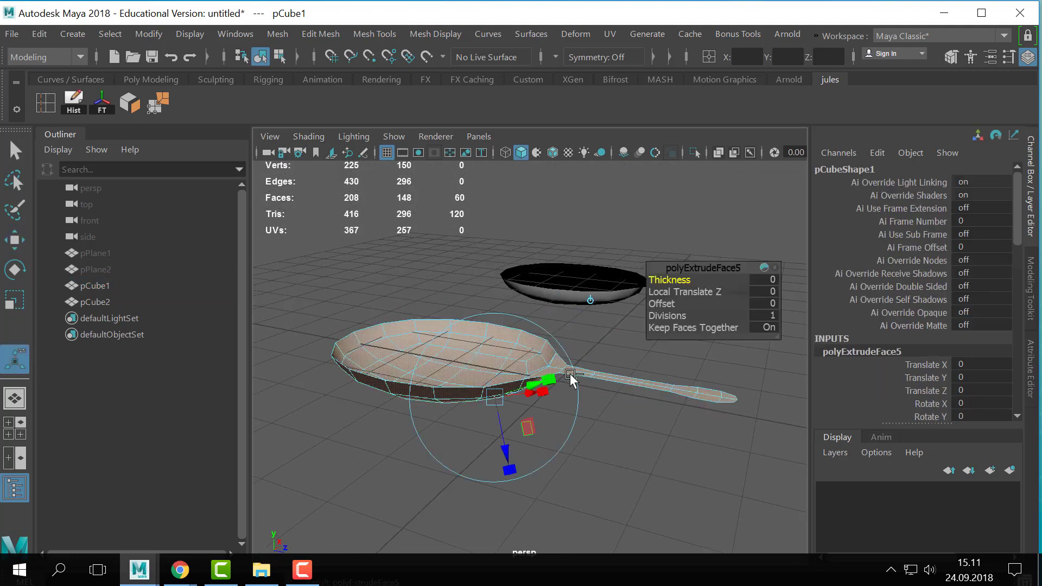
drag(507, 444, 507, 446)
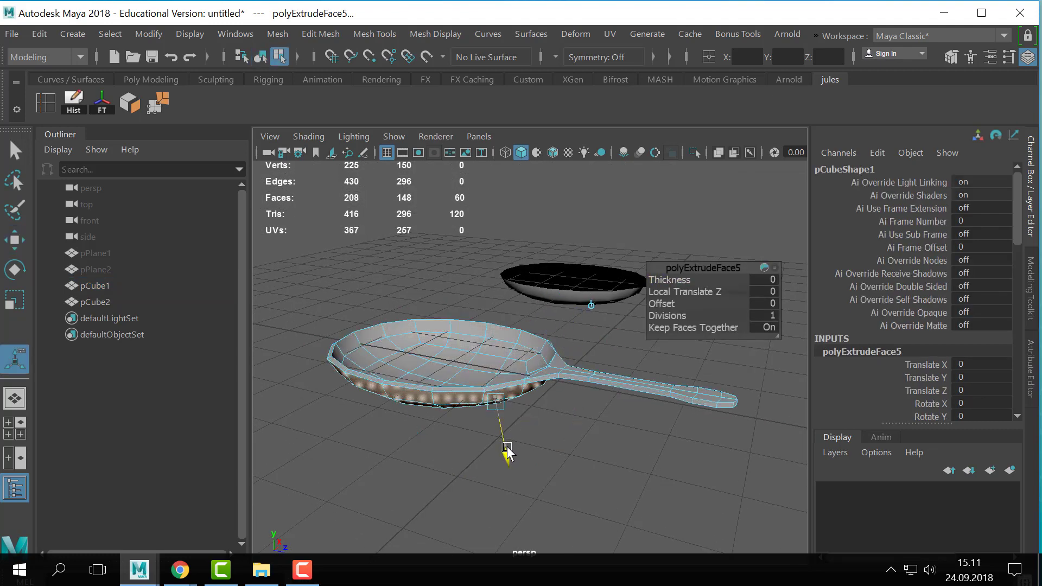
- Return to object mode and check the thickened spoon with the smooth preview
key(q)
right_drag(486, 353, 573, 50)
key(3)
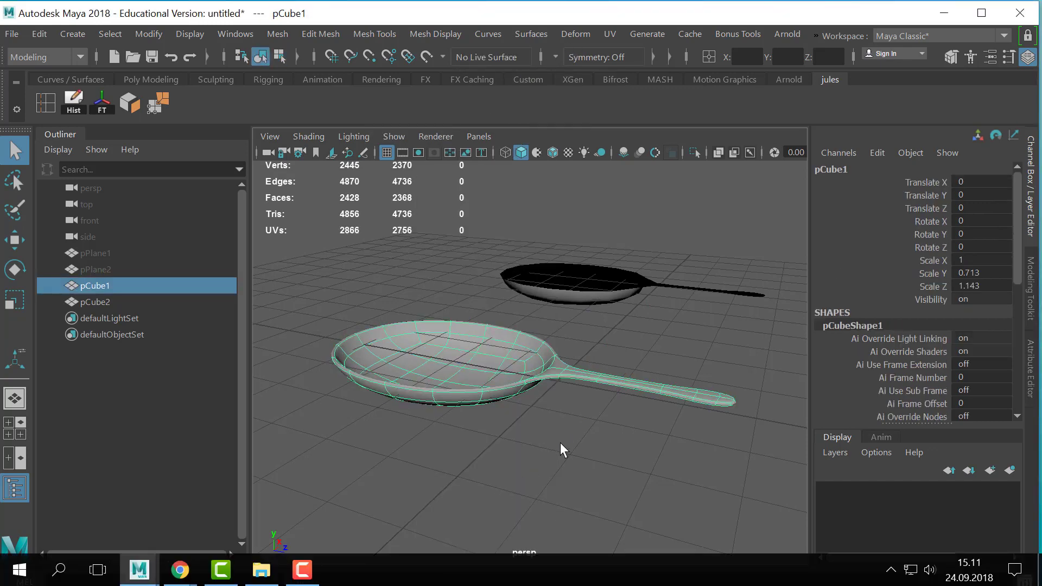
click(561, 442)
alt+drag(561, 443, 487, 402)
click(615, 351)
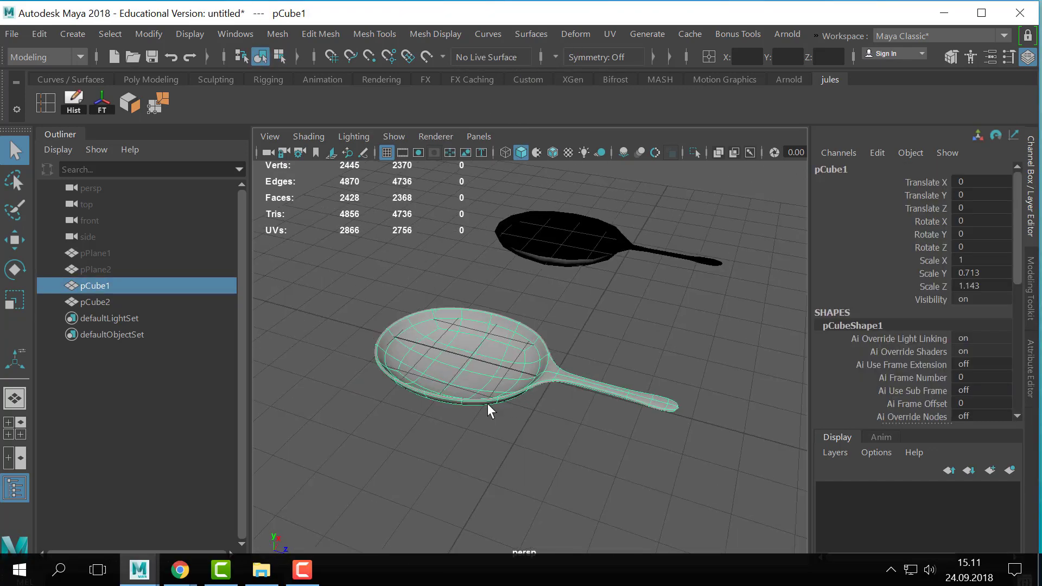
- Insert an edge loop around the bowl's outer wall just below the rim and preview the spoon smoothed
key(1)
alt+right_drag(490, 401, 665, 415)
alt+drag(665, 415, 622, 423)
alt+drag(662, 357, 621, 360)
key(g)
click(573, 305)
key(q)
key(3)
click(651, 232)
click(621, 360)
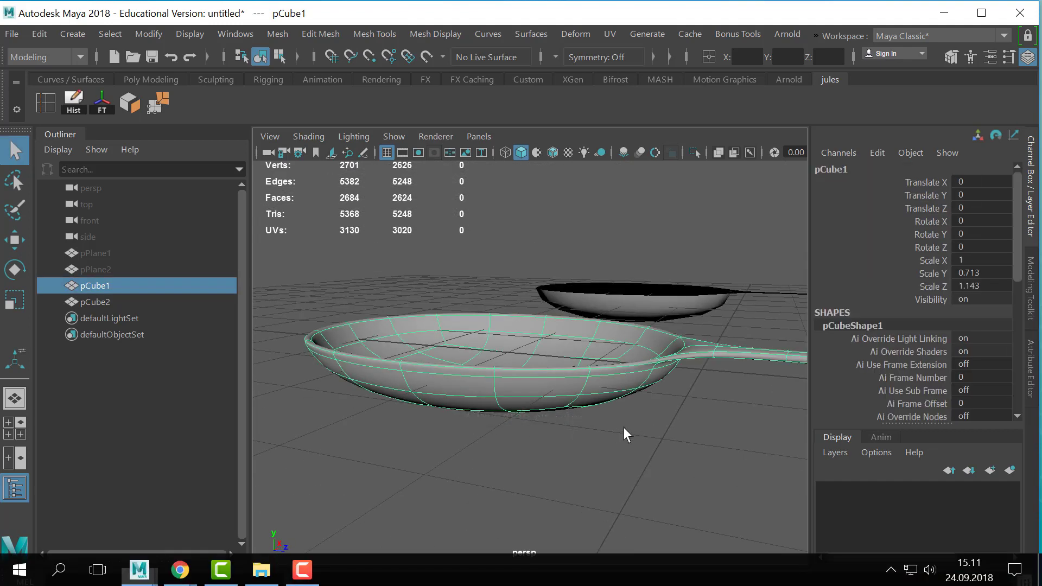
- Turn off smoothing and insert an edge loop around the bowl's inner wall just below the rim
alt+right_drag(624, 427, 523, 412)
alt+drag(524, 412, 502, 448)
key(1)
alt+drag(565, 402, 505, 380)
alt+right_drag(504, 379, 585, 388)
alt+drag(585, 388, 591, 360)
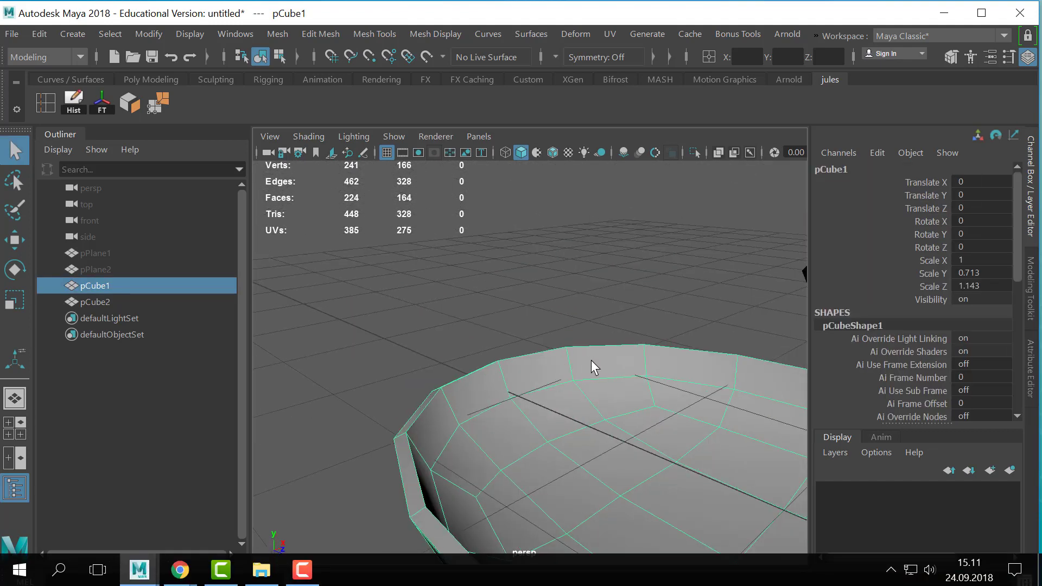
key(3)
key(1)
key(g)
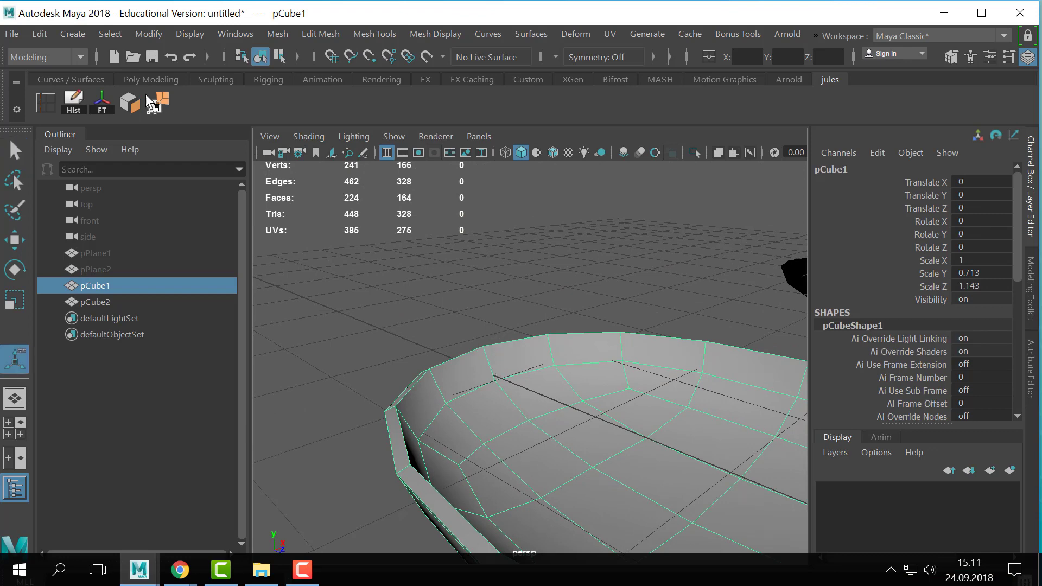
click(45, 103)
click(487, 353)
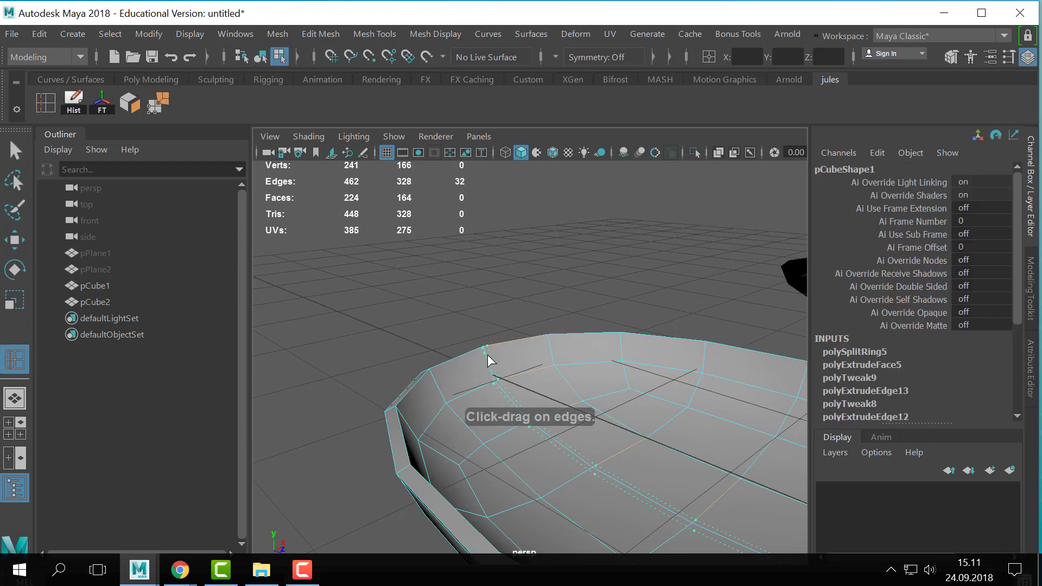
alt+drag(408, 413, 391, 401)
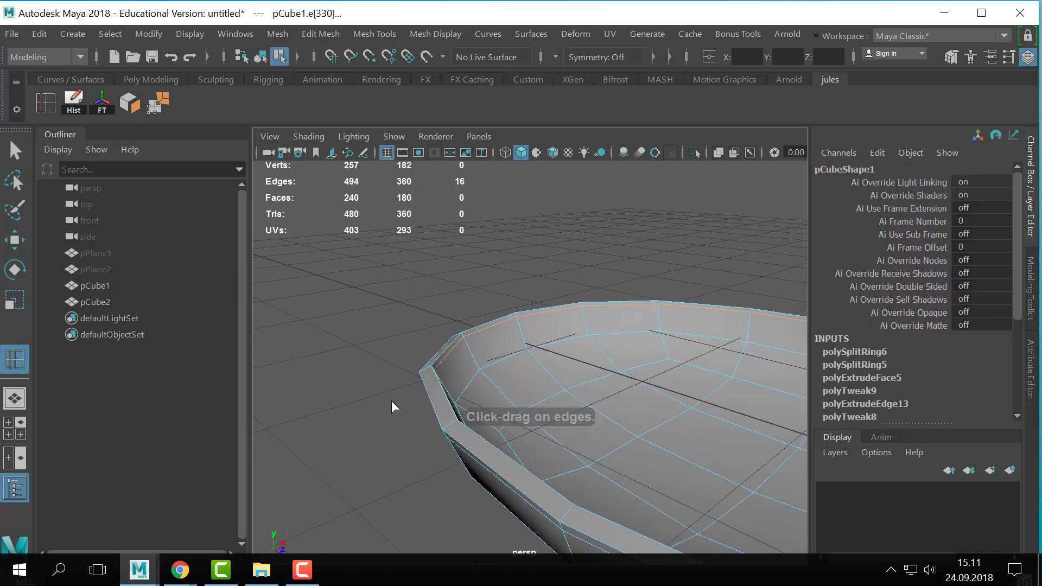
- Insert two edge loops along the thickness of the spoon's edge, then return to object mode with smooth preview
mouse_move(448, 423)
mouse_down()
mouse_move(445, 430)
mouse_move(454, 422)
mouse_up()
key(q)
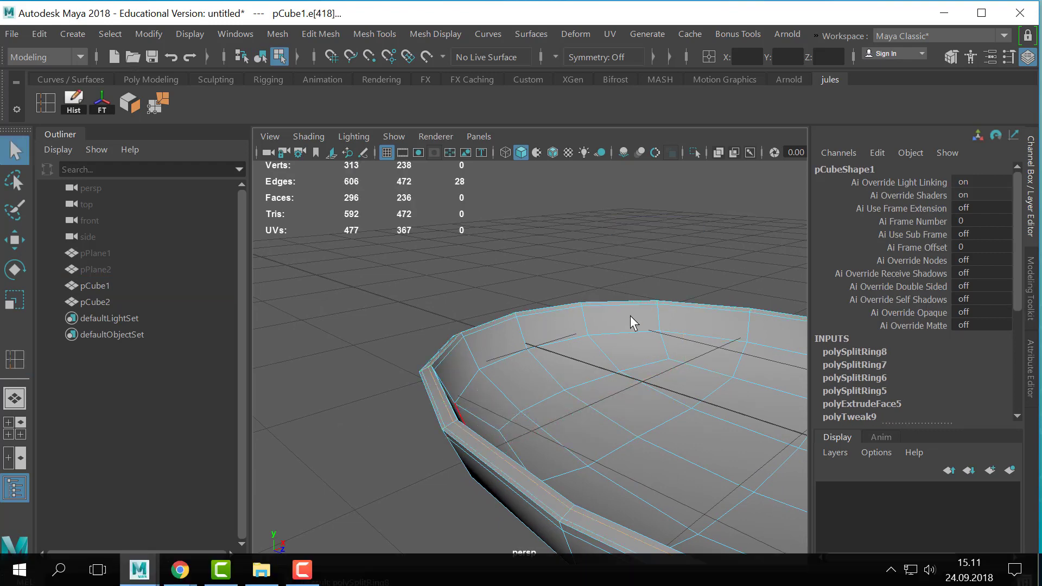
right_drag(630, 315, 665, 284)
key(3)
click(471, 256)
scroll(510, 304, down, 5)
alt+drag(510, 304, 513, 395)
click(518, 392)
alt+drag(754, 402, 653, 386)
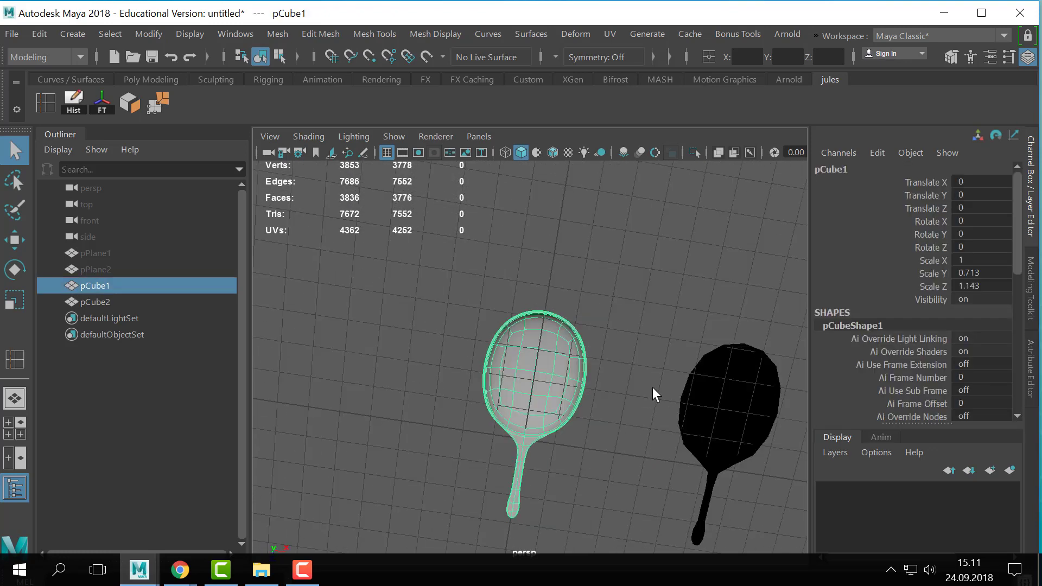
- Select all bowl vertices in the top view, shorten the bowl along the spoon's length and shift it slightly toward the handle
key(space)
key(space)
alt+middle_drag(441, 234, 436, 256)
right_drag(538, 305, 396, 96)
drag(313, 168, 688, 415)
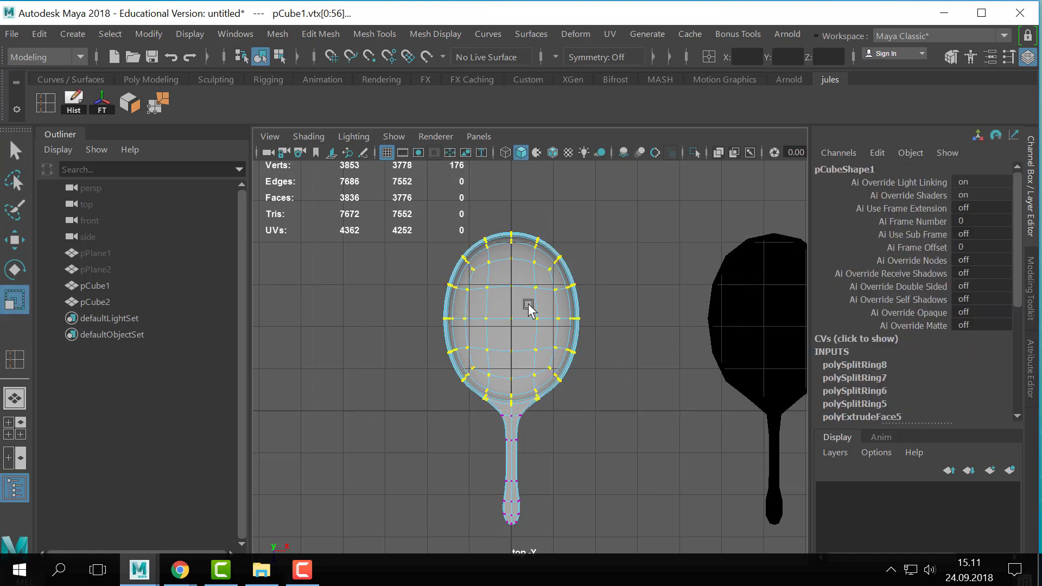
key(r)
drag(510, 381, 512, 400)
key(w)
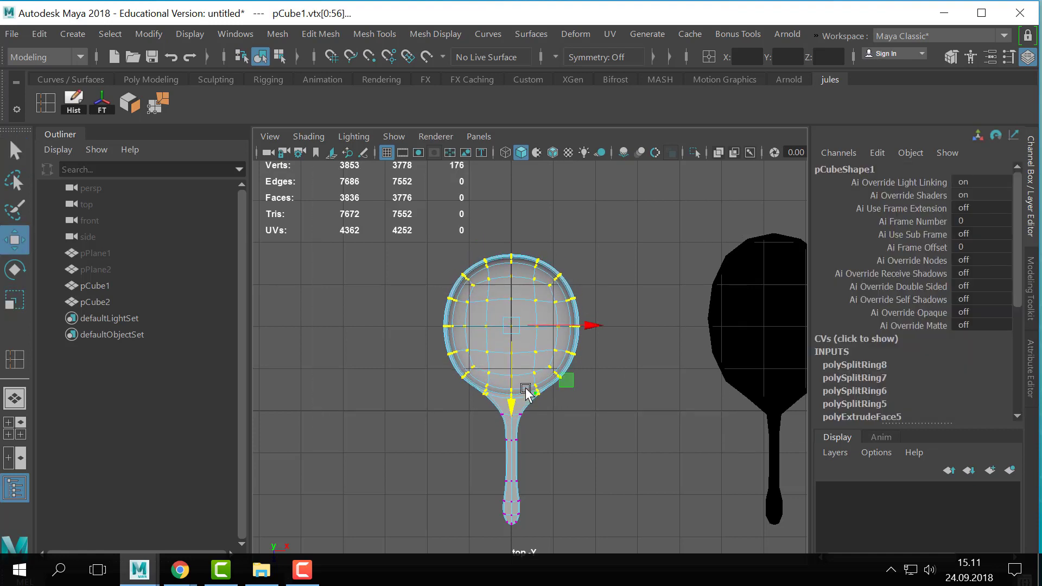
- Go back to the perspective view in object mode and turn off the spoon's smooth preview
key(space)
key(space)
alt+drag(679, 269, 729, 165)
key(q)
key(F8)
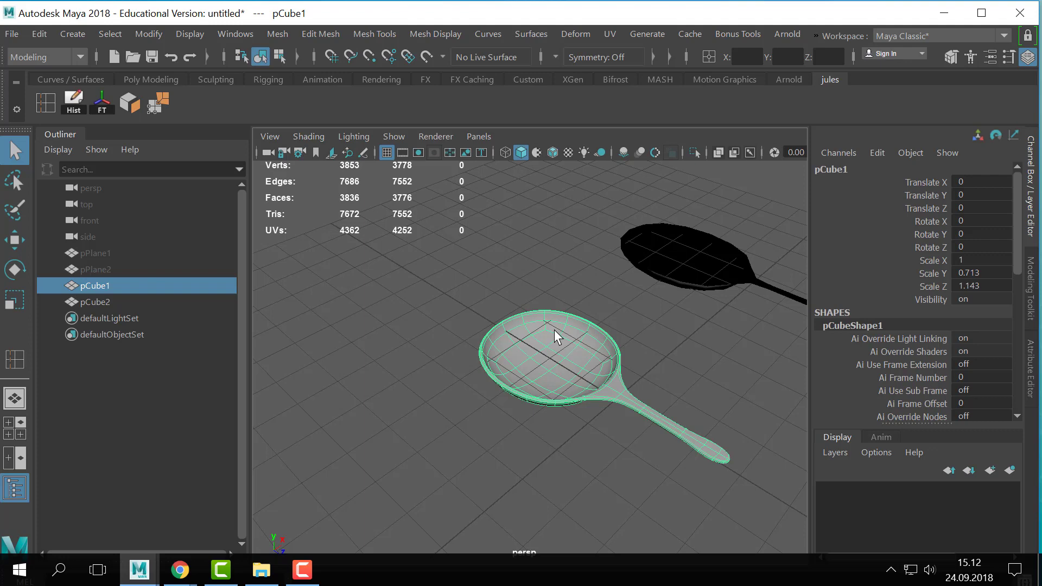
key(1)
click(660, 353)
alt+drag(660, 353, 563, 340)
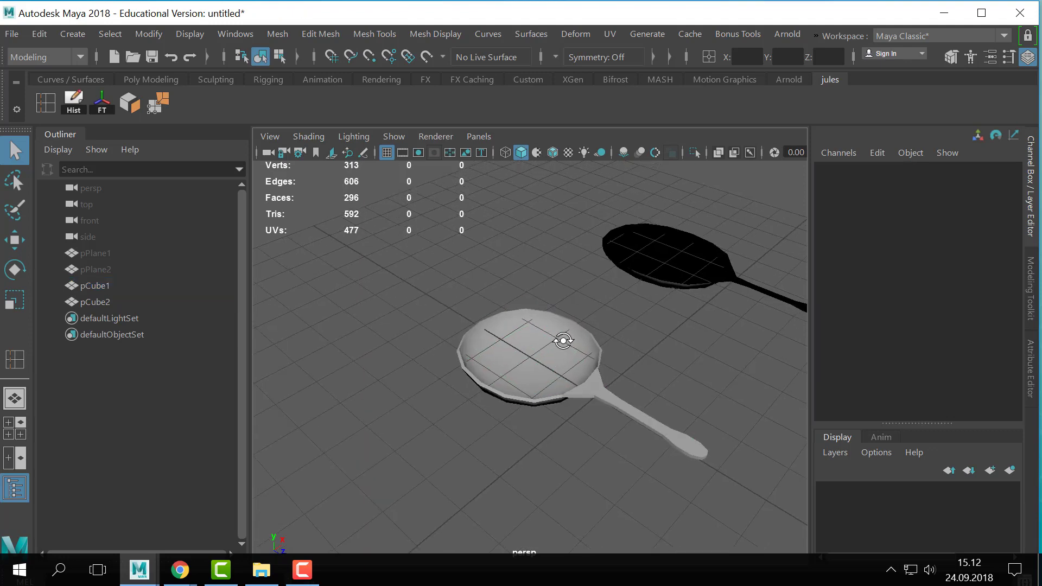
- Duplicate the thickened spoon and raise the copy about 1.222 units along Y
click(557, 373)
alt+drag(573, 432, 670, 383)
alt+right_drag(670, 382, 504, 400)
alt+middle_drag(504, 400, 534, 361)
alt+right_drag(535, 361, 651, 363)
alt+drag(651, 363, 613, 383)
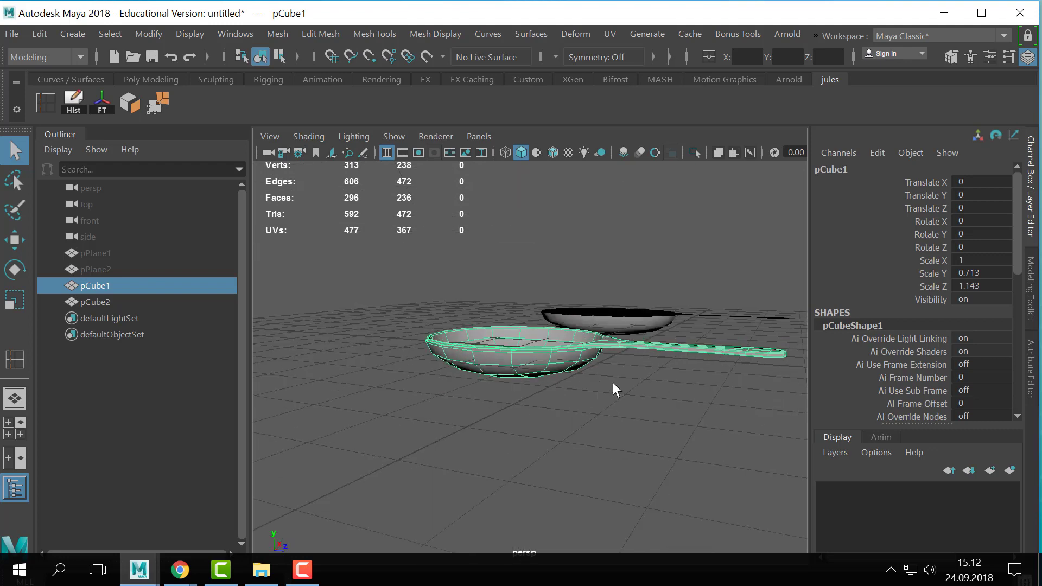
key(ctrl+d)
key(w)
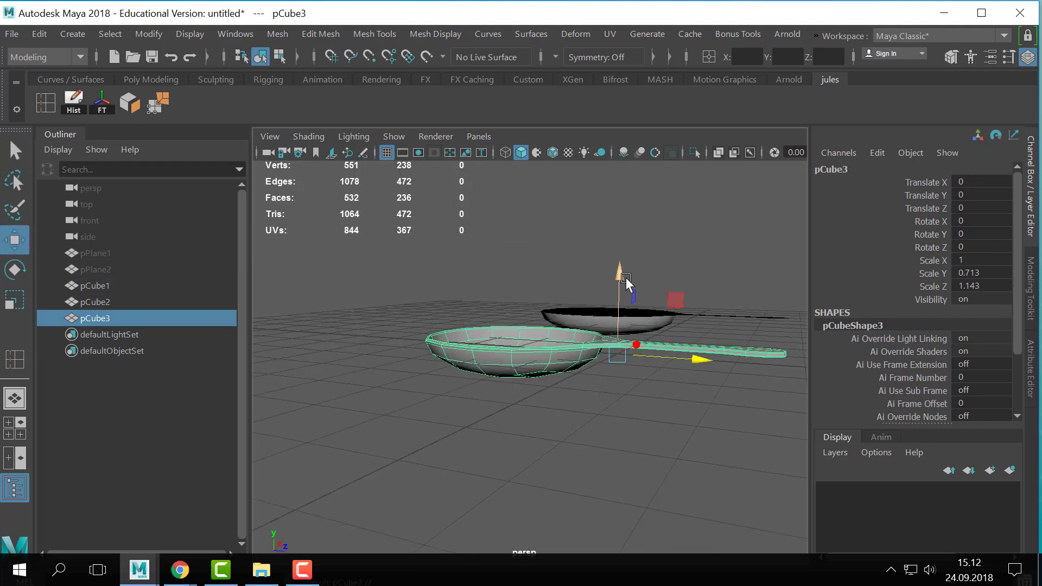
drag(622, 278, 622, 225)
- Switch the raised copy to face selection and select one face on the outside of its bowl
alt+middle_drag(575, 257, 565, 314)
alt+right_drag(565, 314, 593, 379)
alt+drag(593, 378, 577, 381)
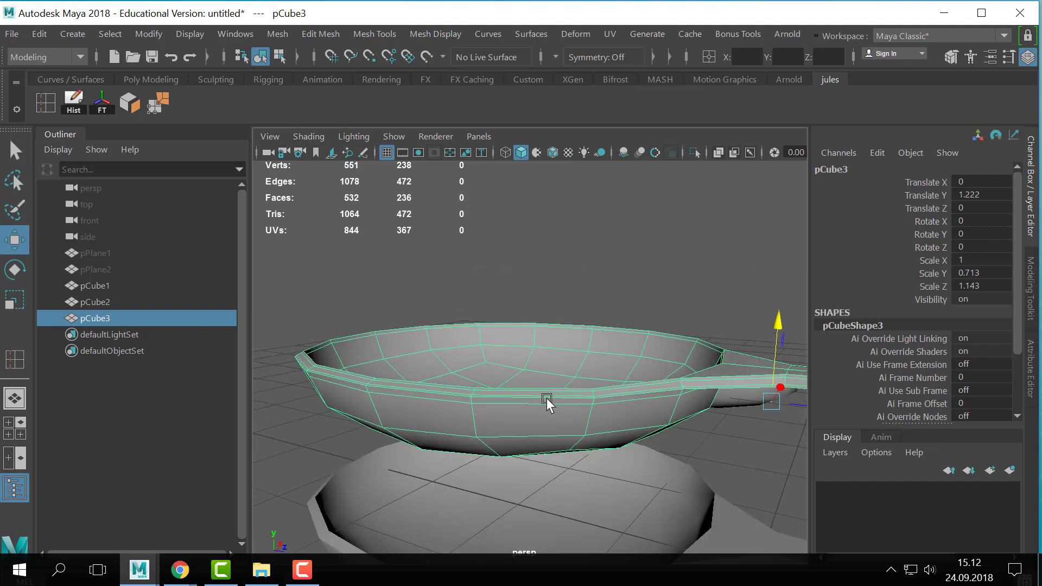
alt+drag(643, 363, 670, 377)
alt+right_drag(670, 376, 584, 362)
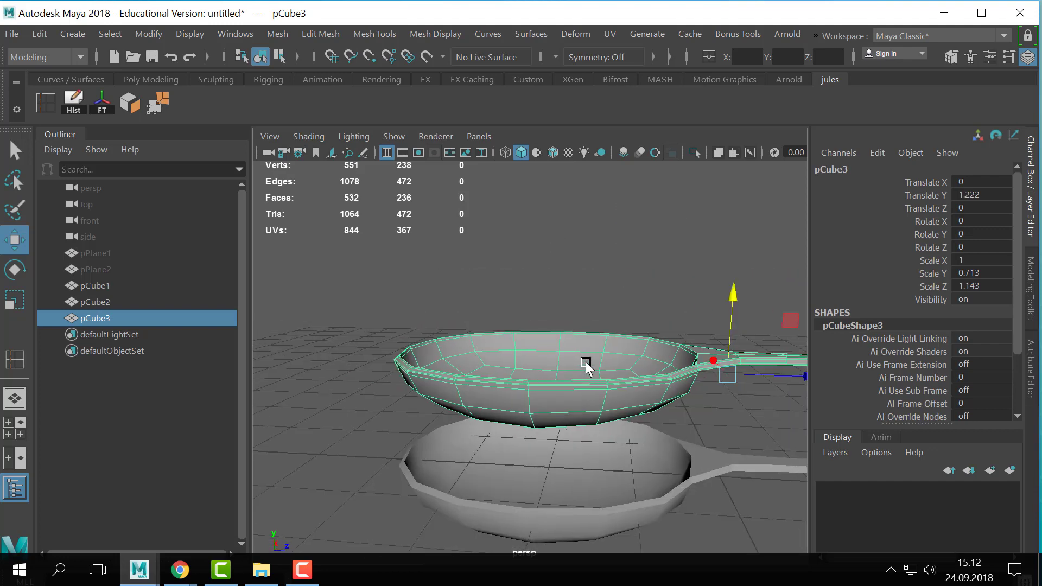
alt+drag(585, 362, 553, 351)
right_drag(552, 351, 554, 156)
alt+drag(731, 317, 676, 392)
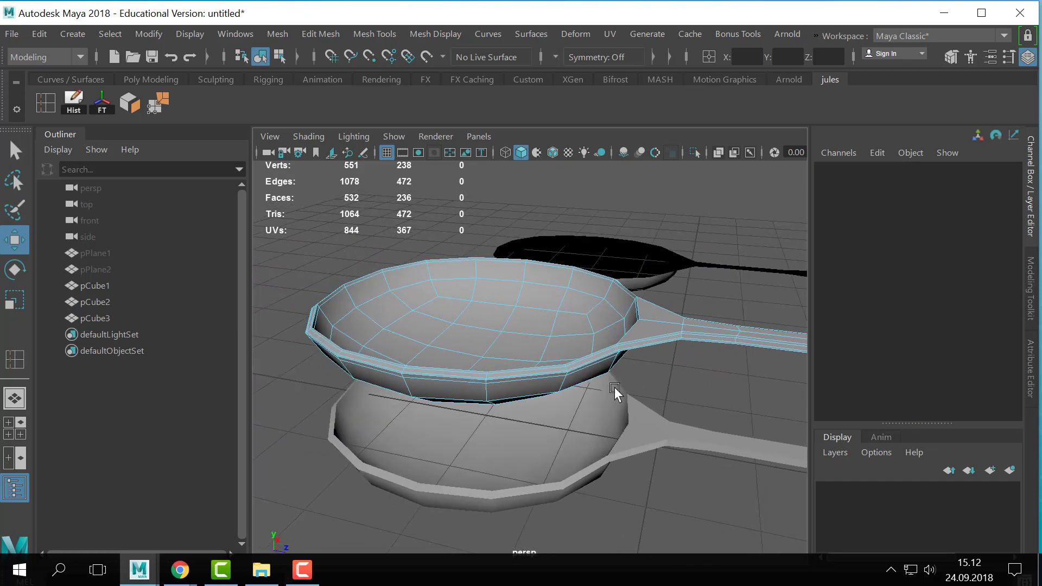
alt+drag(539, 379, 471, 324)
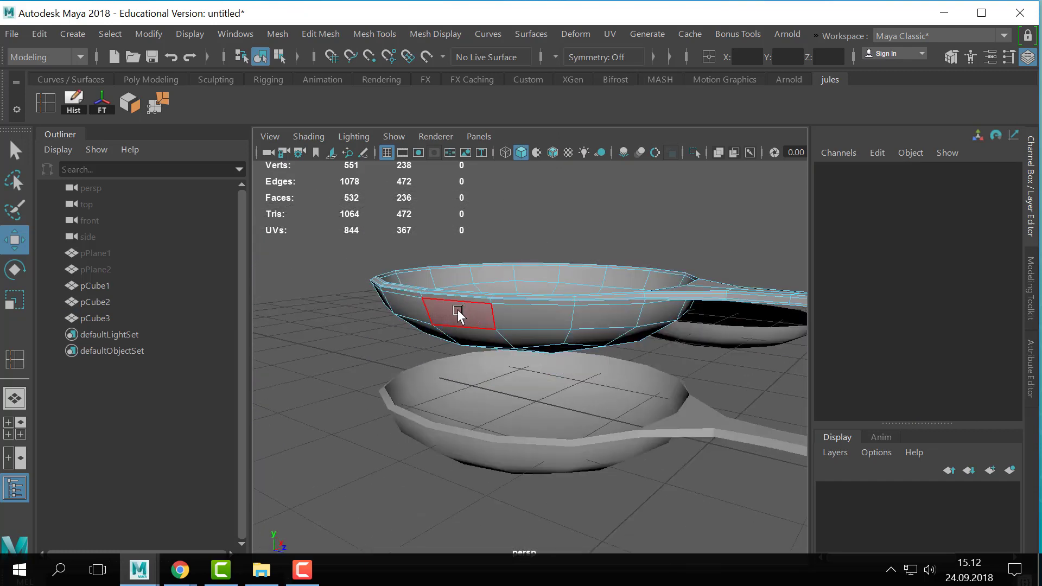
click(458, 314)
alt+drag(566, 362, 565, 385)
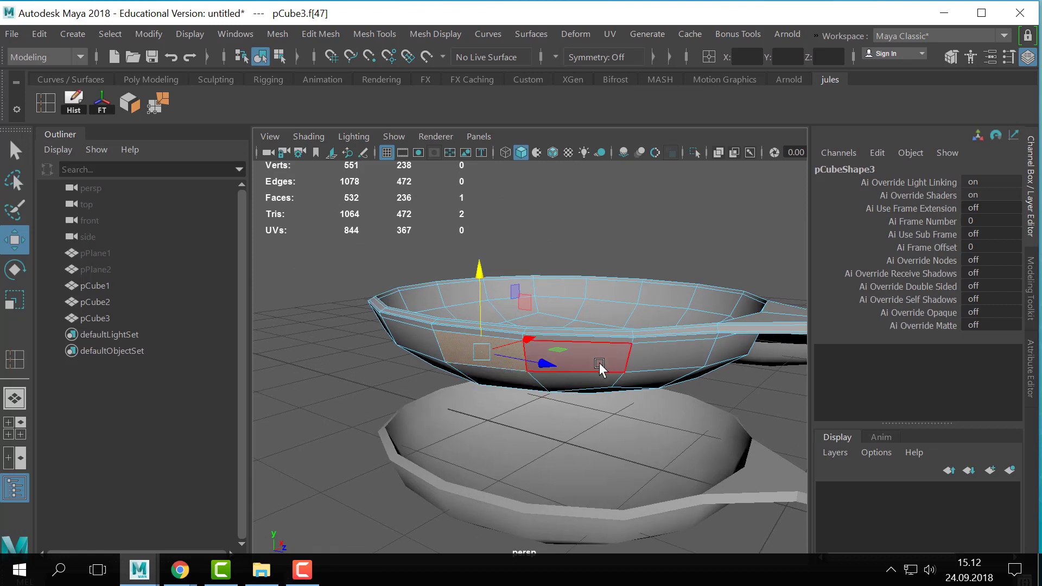
scroll(651, 356, down, 5)
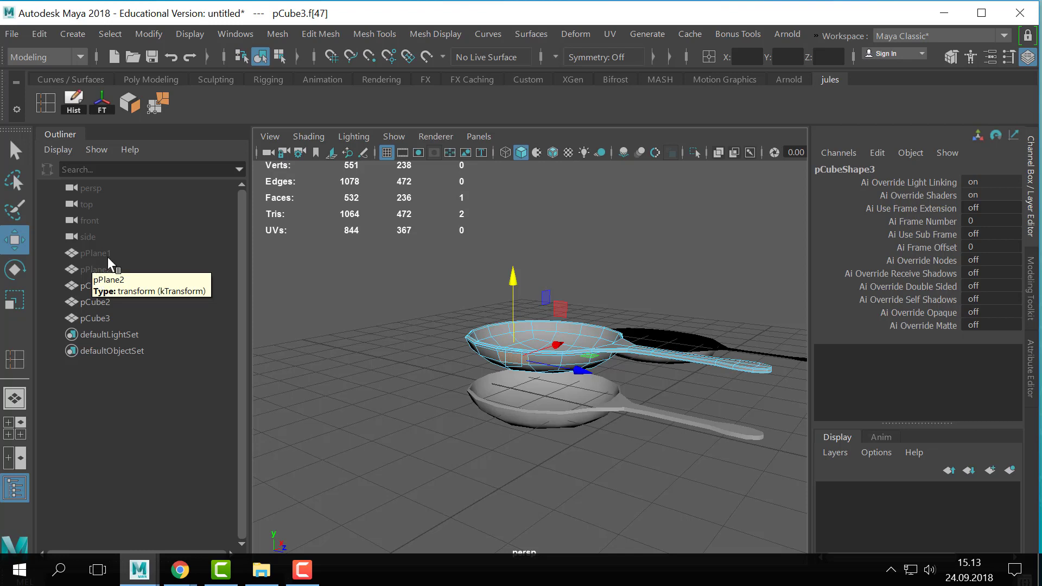
- Return to object mode and delete the raised copy of the spoon
right_click(593, 354)
right_drag(591, 350, 673, 21)
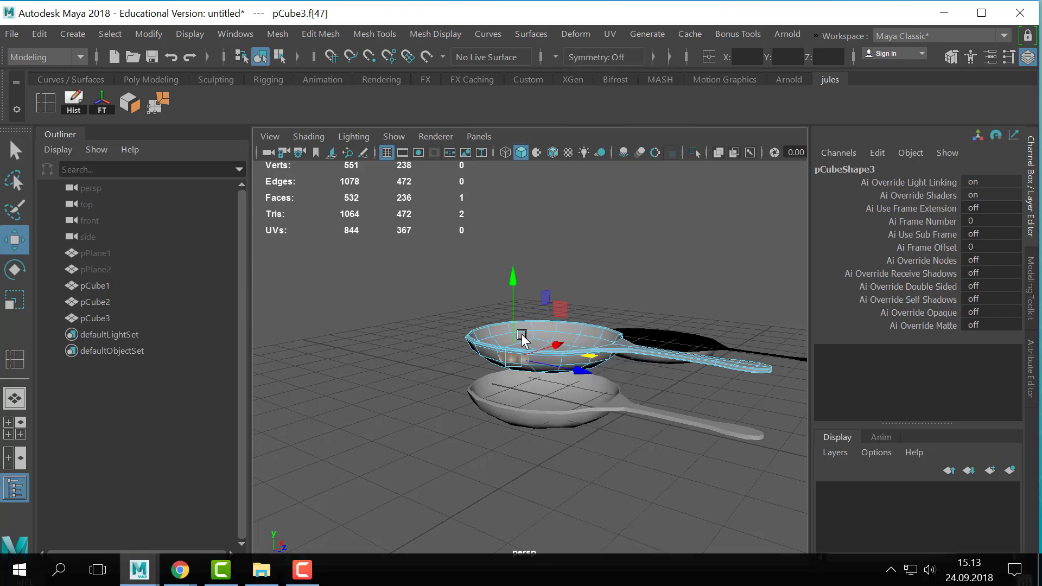
click(546, 331)
mouse_move(546, 332)
right_down()
mouse_move(595, 168)
mouse_move(601, 75)
right_up()
click(564, 187)
click(541, 343)
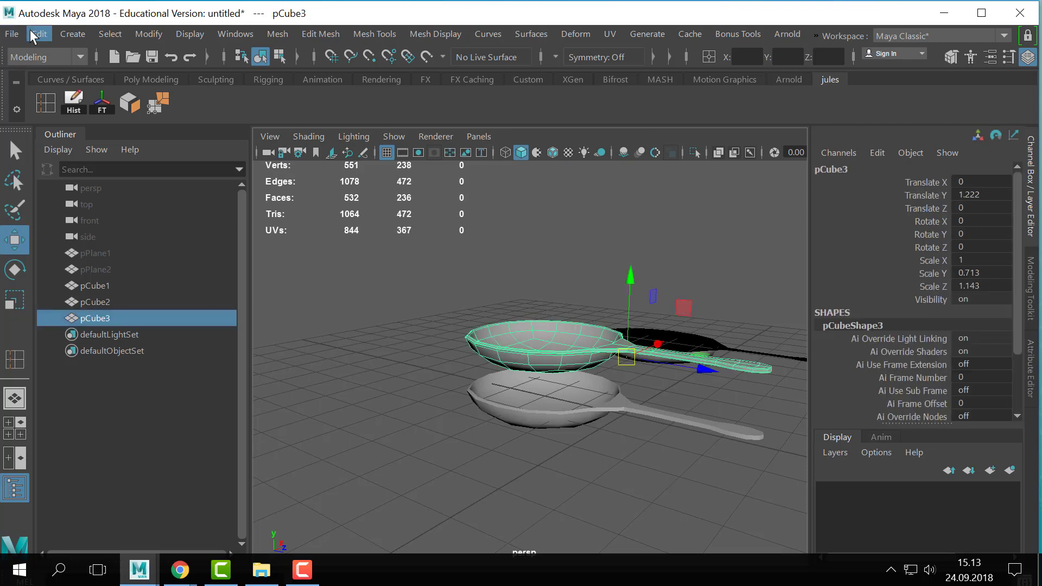
click(16, 33)
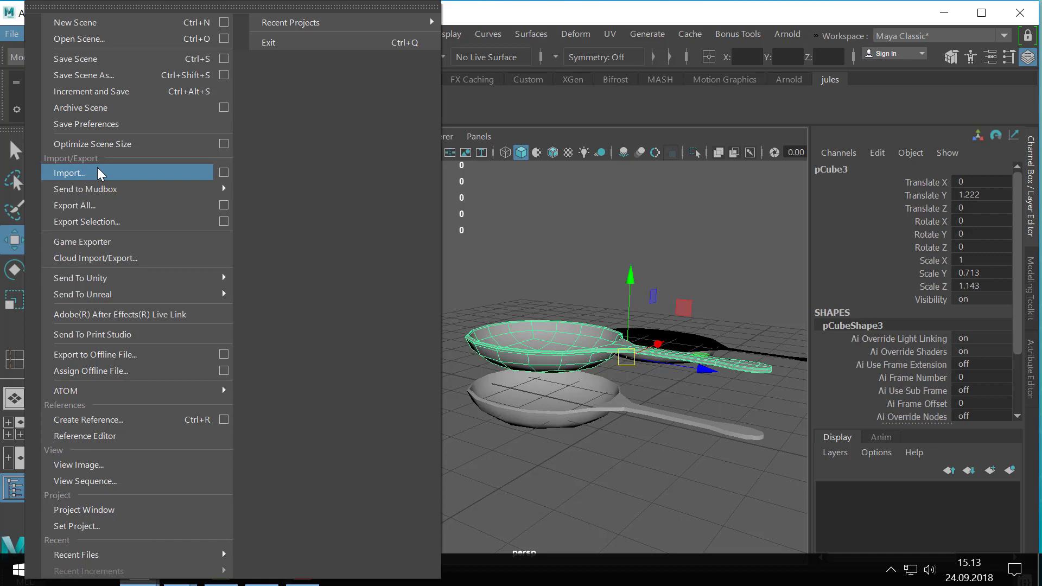
click(520, 204)
click(538, 346)
key(Delete)
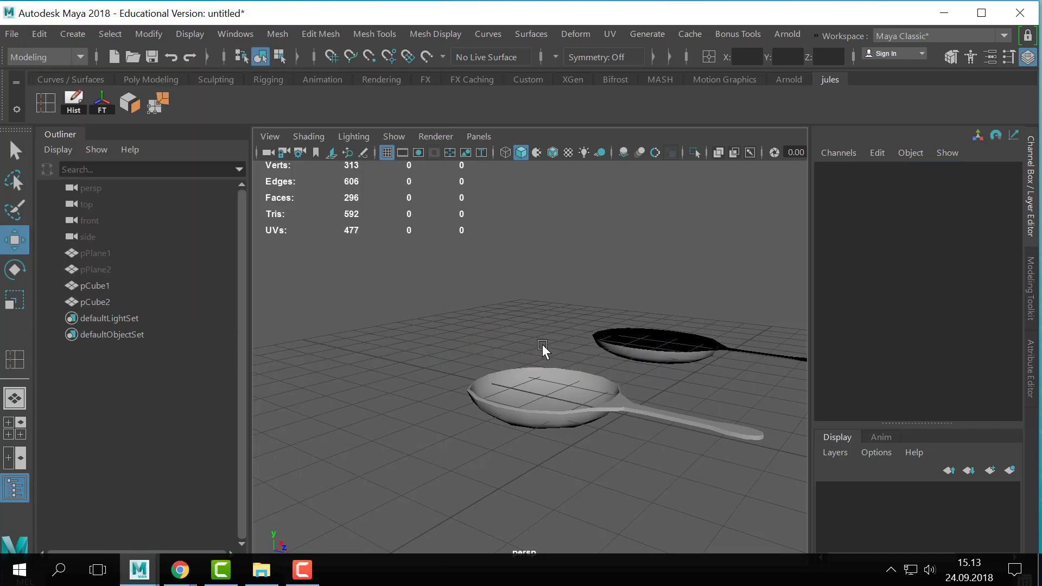
- Review how to export only the selected spoon, choosing OBJexport as the file type, and cancel the export
click(561, 394)
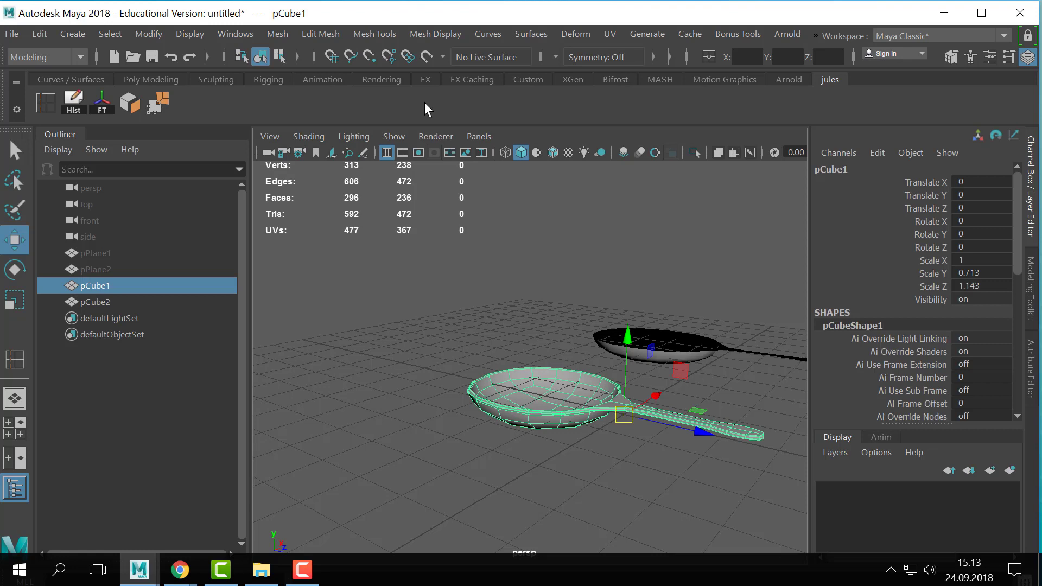
click(11, 37)
mouse_move(96, 302)
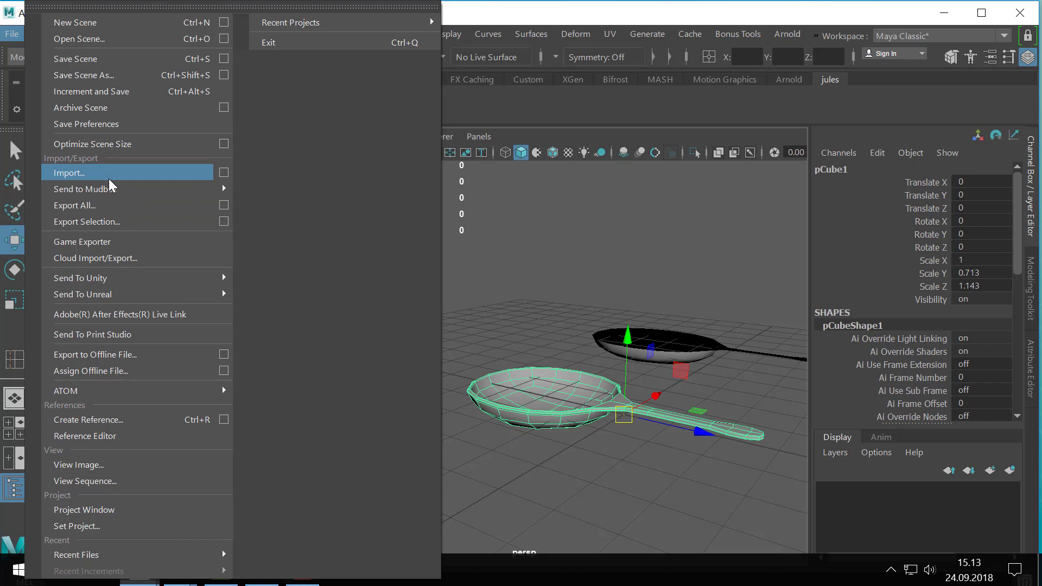
mouse_move(100, 194)
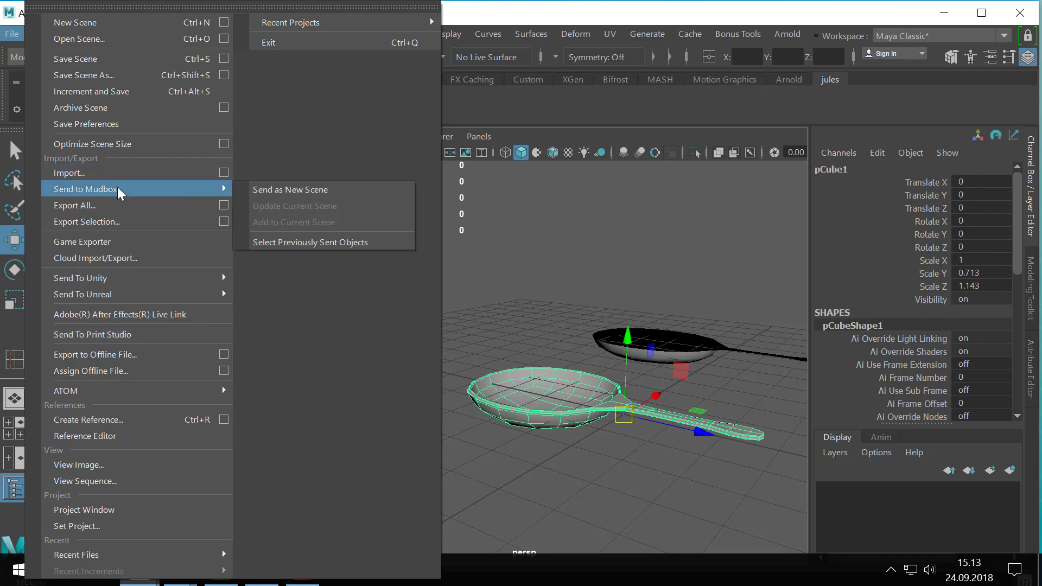
click(109, 217)
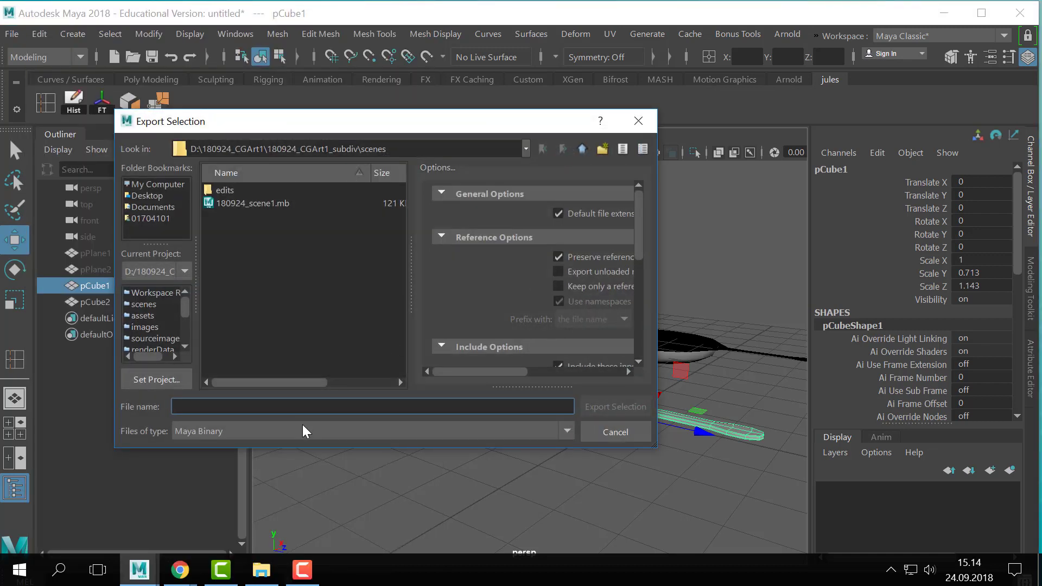
click(302, 429)
scroll(310, 483, down, 4)
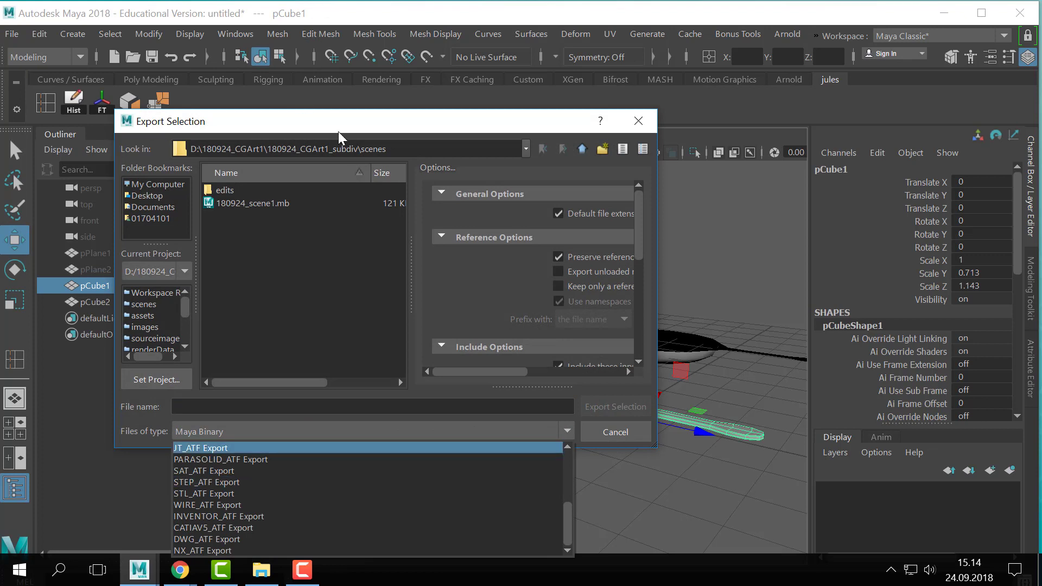
click(460, 64)
scroll(439, 497, down, 2)
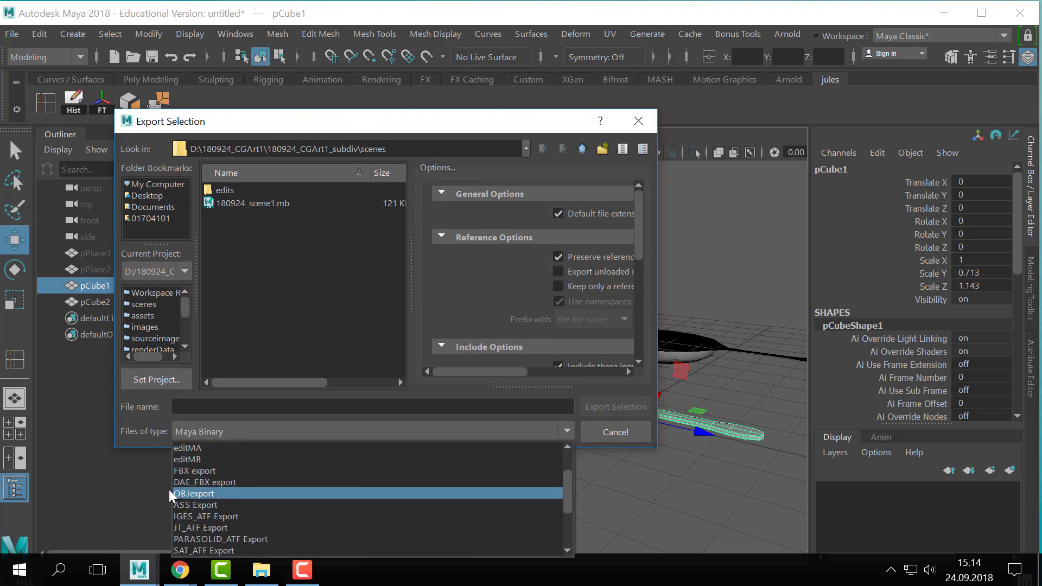
click(183, 492)
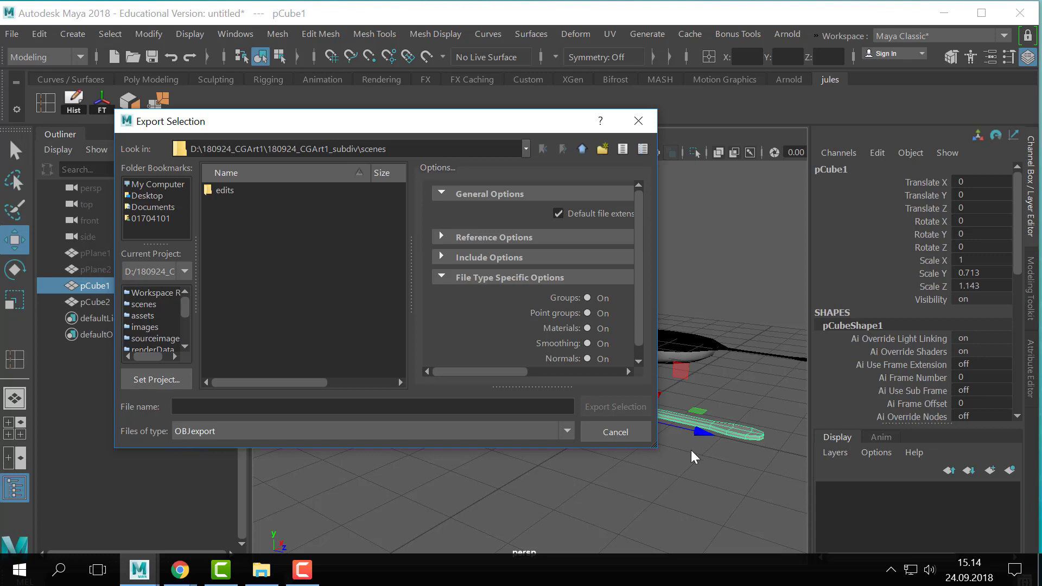
click(647, 432)
- Examine the mesh edges of the spoon's bowl in component mode, from above and from the side
alt+drag(679, 417, 598, 405)
scroll(526, 428, up, 5)
scroll(523, 431, down, 2)
alt+middle_drag(521, 428, 495, 337)
scroll(495, 341, up, 6)
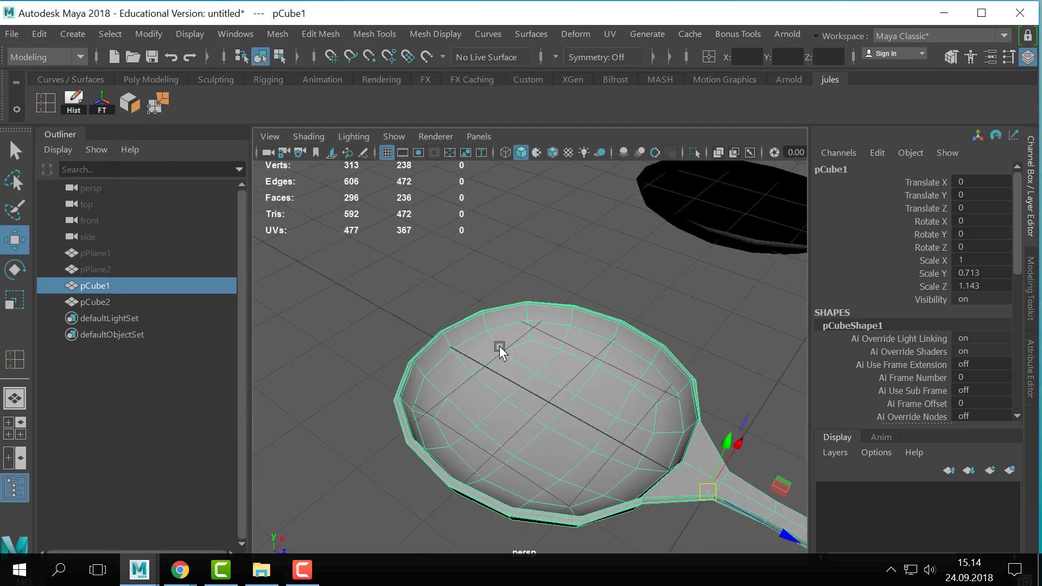
right_drag(520, 374, 513, 169)
mouse_move(634, 468)
alt+mouse_down()
mouse_move(641, 435)
mouse_move(642, 460)
alt+mouse_up()
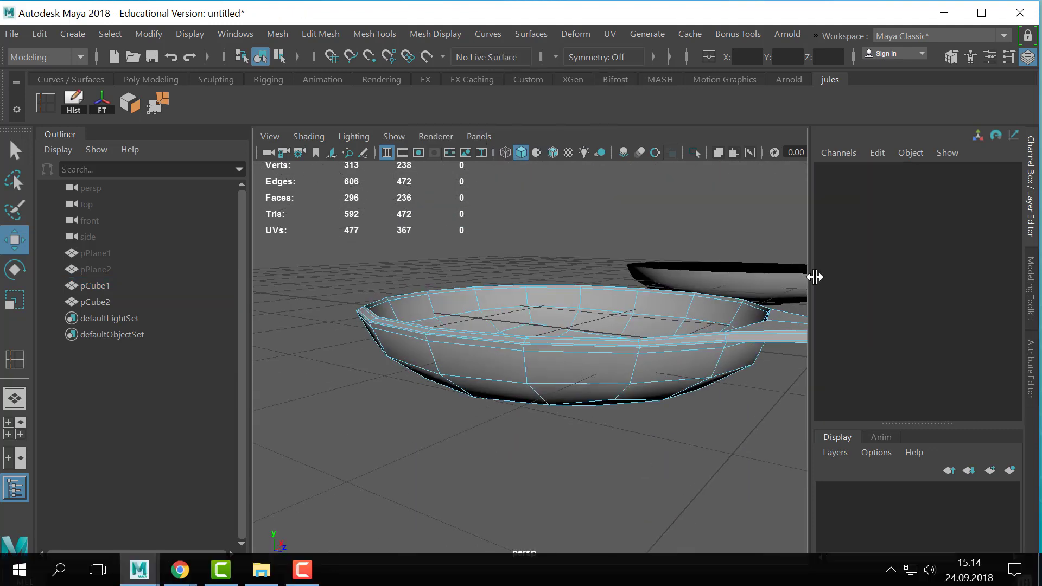
alt+right_drag(607, 406, 507, 398)
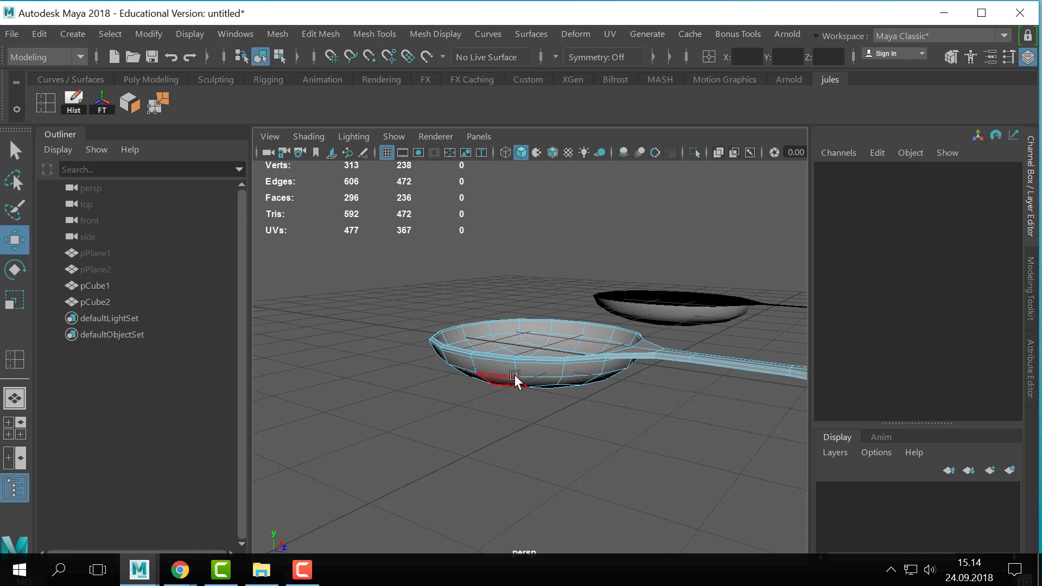
- Return the spoon to object mode, duplicate it and raise the copy about 1.311 units along Y
right_drag(515, 375, 677, 35)
key(ctrl+d)
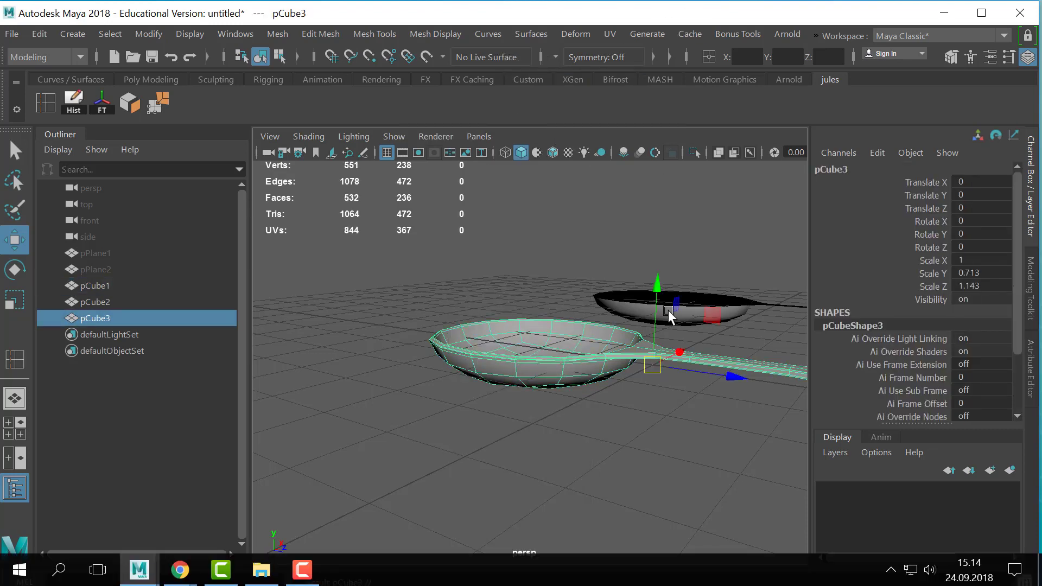
drag(657, 282, 652, 191)
alt+middle_drag(583, 249, 572, 316)
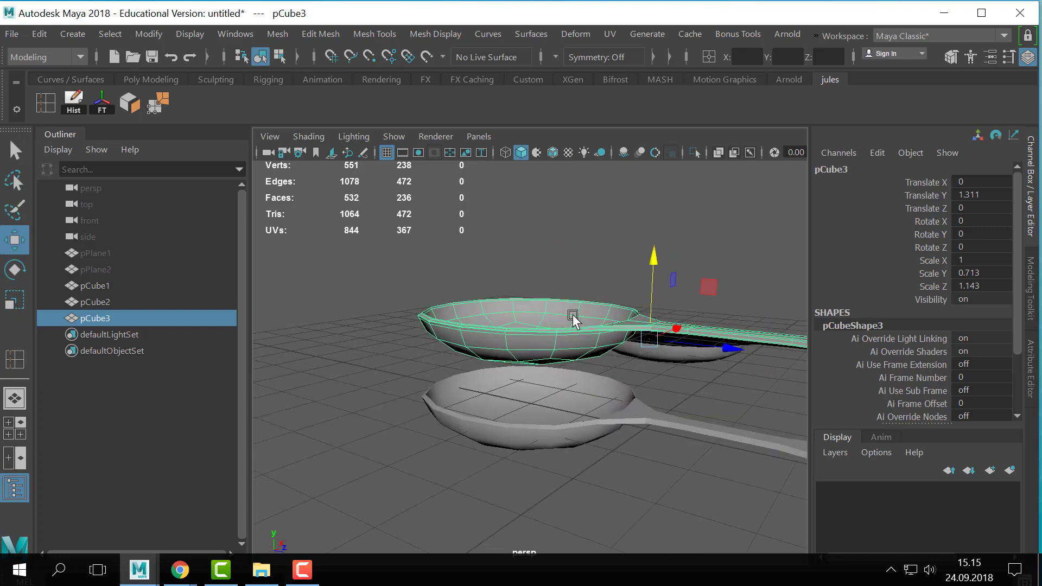
- Select four faces on the underside of the raised copy's bowl and grow the selection twice
mouse_move(572, 316)
alt+mouse_down()
mouse_move(602, 250)
mouse_move(590, 314)
alt+mouse_up()
scroll(589, 309, up, 3)
right_drag(576, 243, 597, 150)
alt+drag(618, 247, 595, 274)
alt+drag(610, 342, 589, 299)
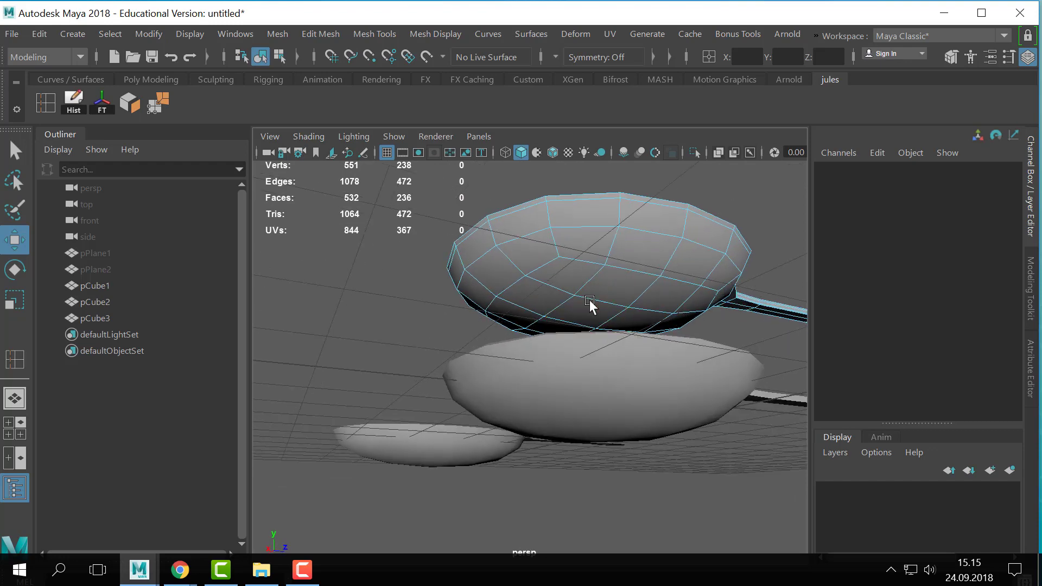
click(591, 325)
alt+drag(586, 338, 617, 326)
key(q)
shift+click(656, 320)
shift+click(544, 350)
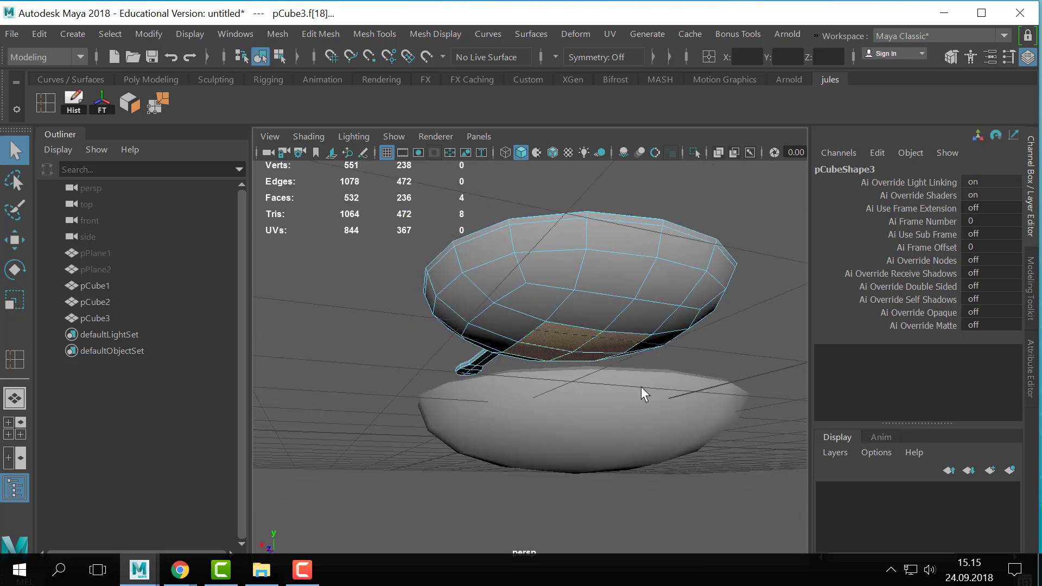
key(shift+period)
key(shift+period)
- Invert the copy's face selection, delete everything except the outer bowl faces and return to object mode
alt+drag(664, 391, 609, 379)
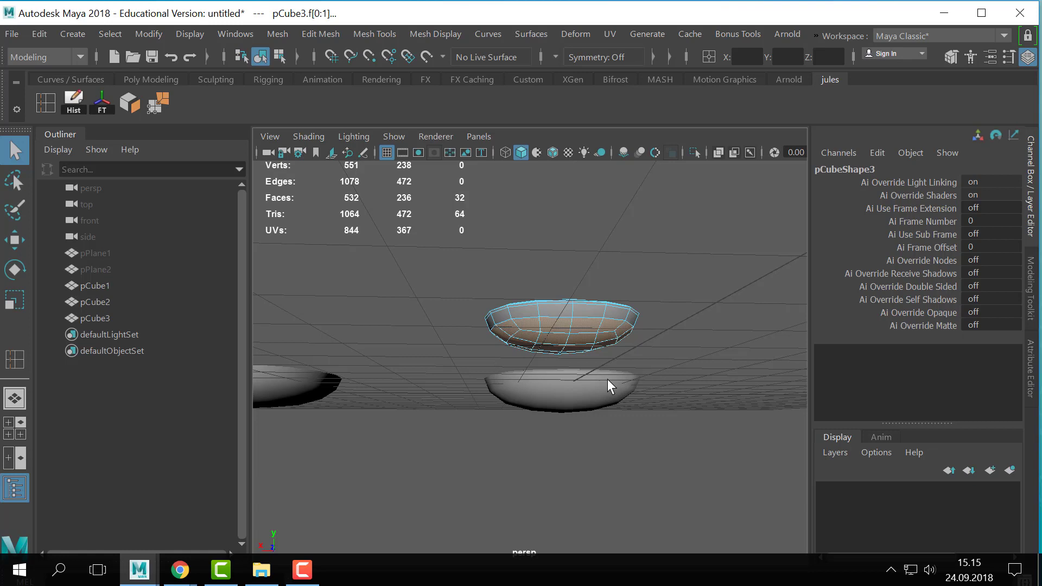
alt+drag(607, 379, 581, 347)
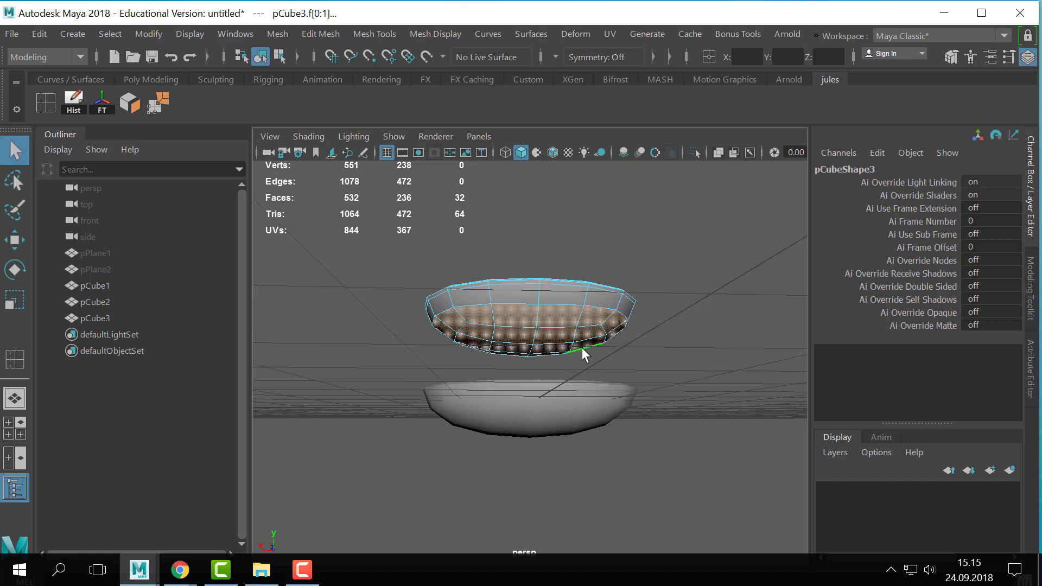
alt+drag(702, 360, 540, 387)
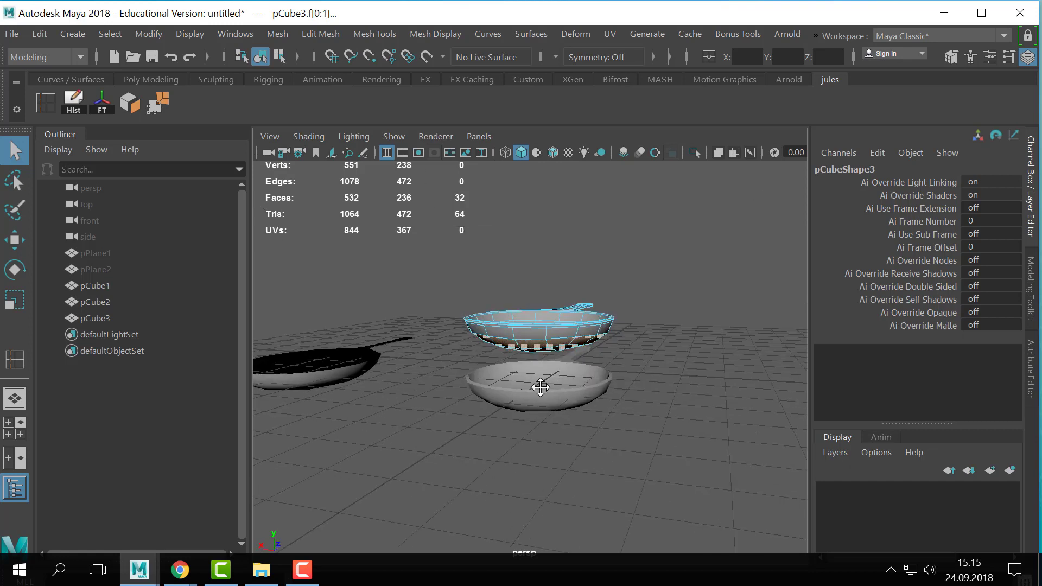
alt+middle_drag(540, 387, 533, 392)
drag(457, 405, 721, 222)
key(Delete)
alt+drag(598, 307, 556, 323)
right_drag(557, 322, 640, 88)
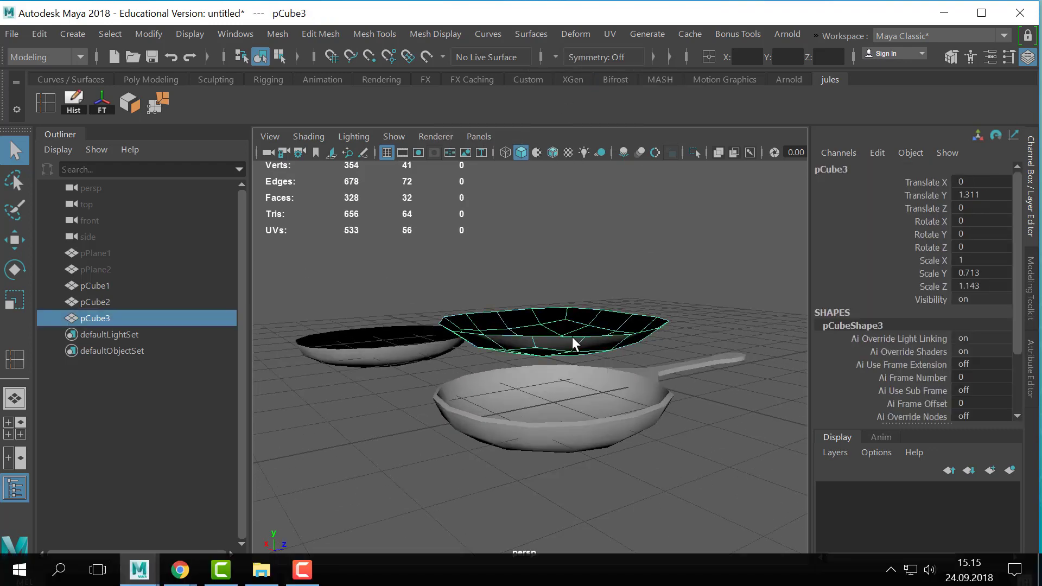
- Center the pivot of the remaining bowl piece and flatten it by scaling Y down to 0
key(r)
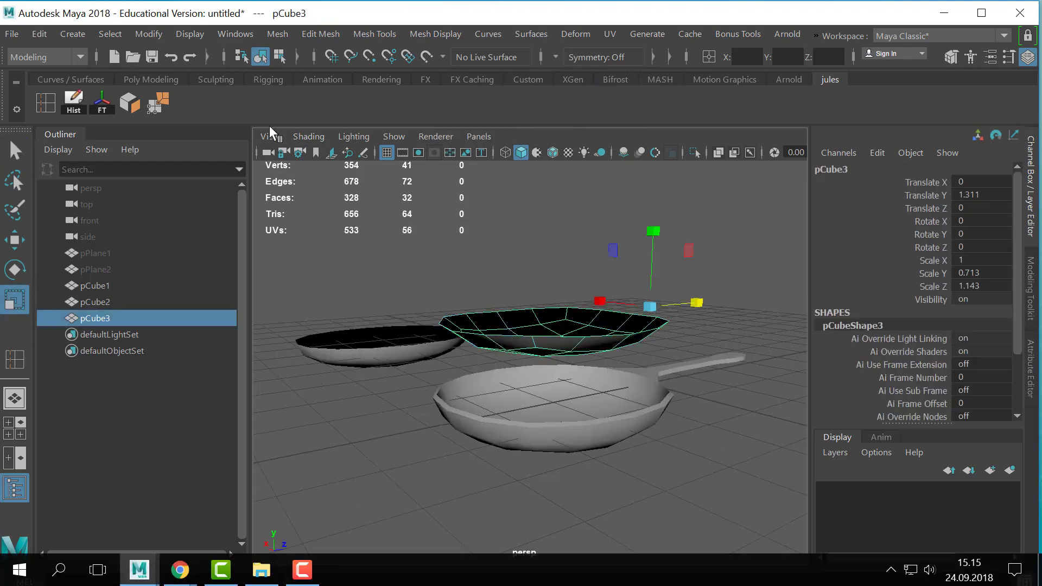
click(106, 32)
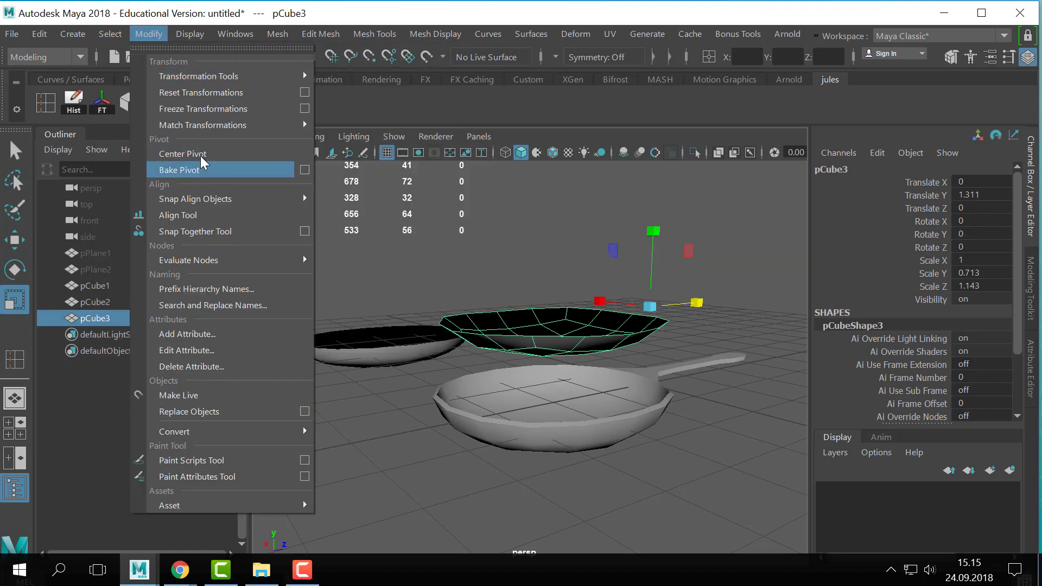
click(183, 153)
drag(561, 262, 689, 235)
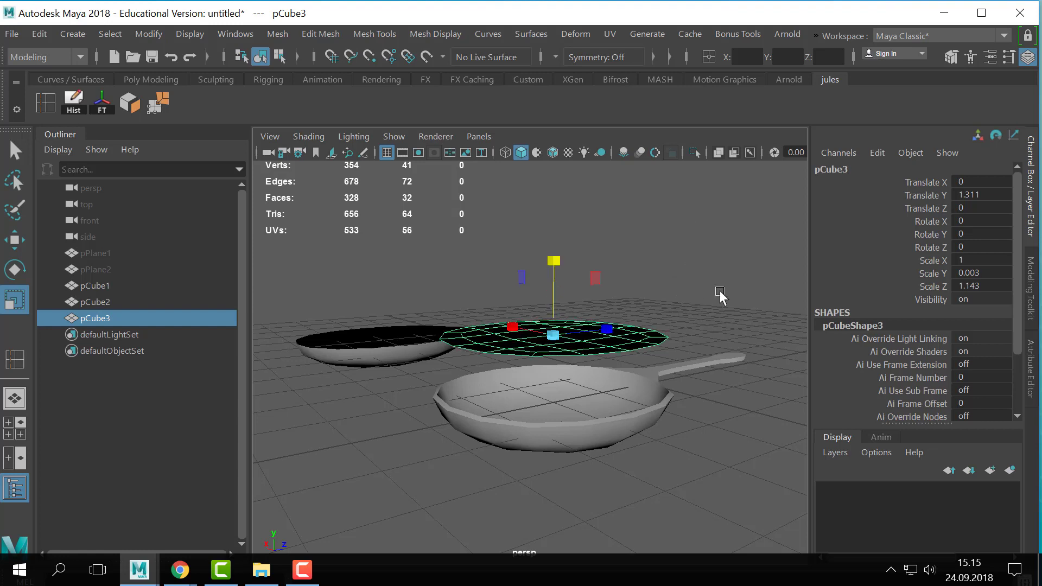
- Lower the flattened disc into the spoon's bowl, to about 0.51 on Translate Y
key(w)
right_drag(599, 341, 668, 195)
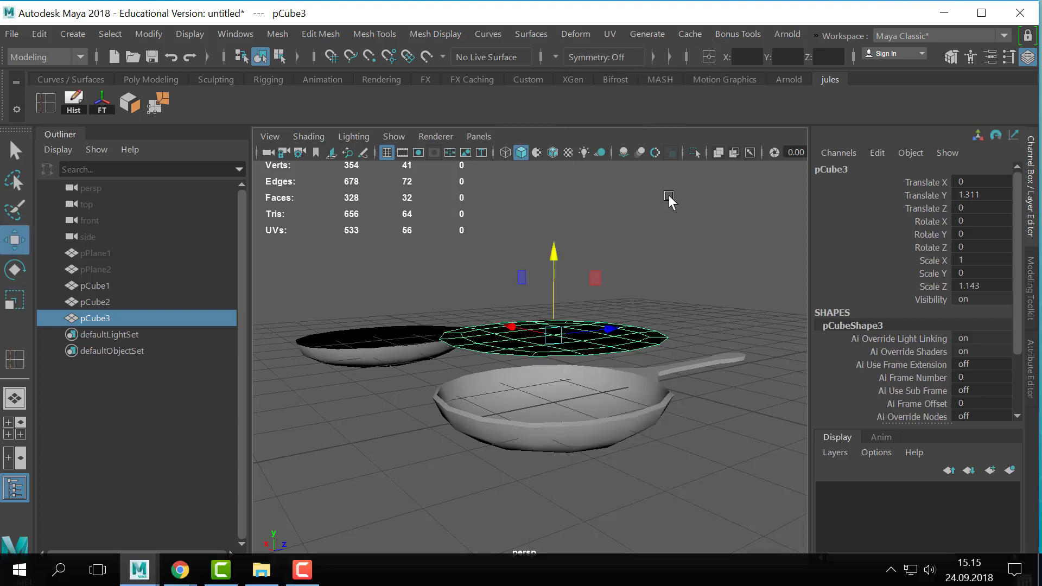
drag(553, 278, 546, 327)
key(ctrl+r)
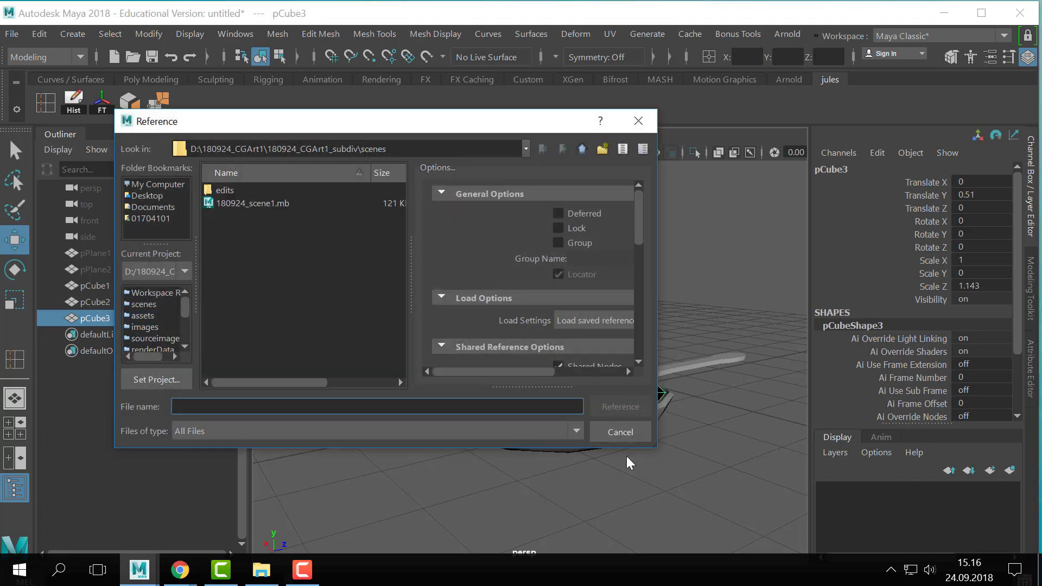
key(Escape)
- Extrude all of the disc's faces slightly downward and return to object mode with the disc selected
key(ctrl+e)
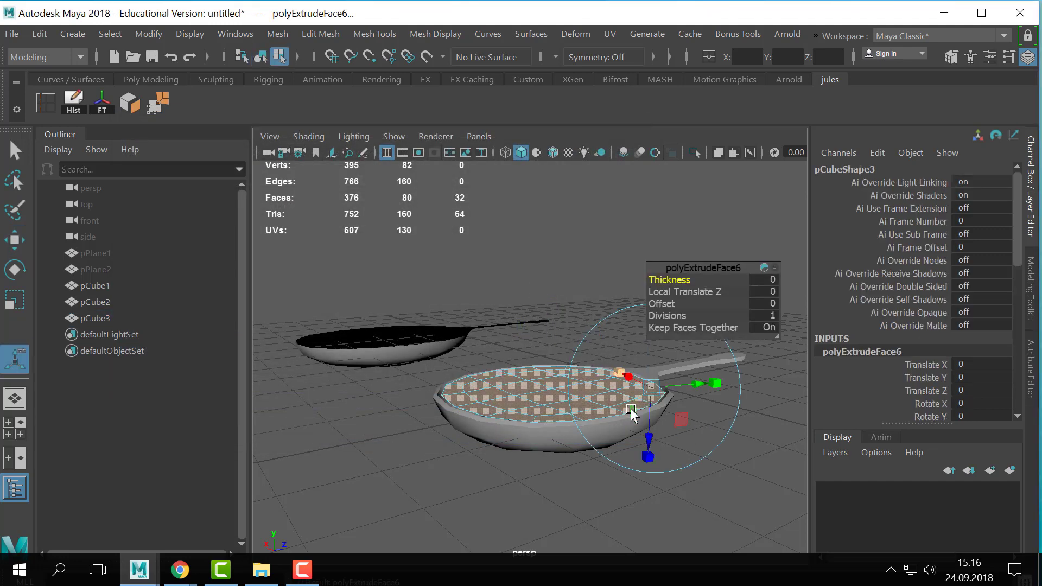
drag(649, 428, 649, 437)
key(q)
right_drag(555, 389, 639, 86)
click(543, 394)
click(552, 389)
key(w)
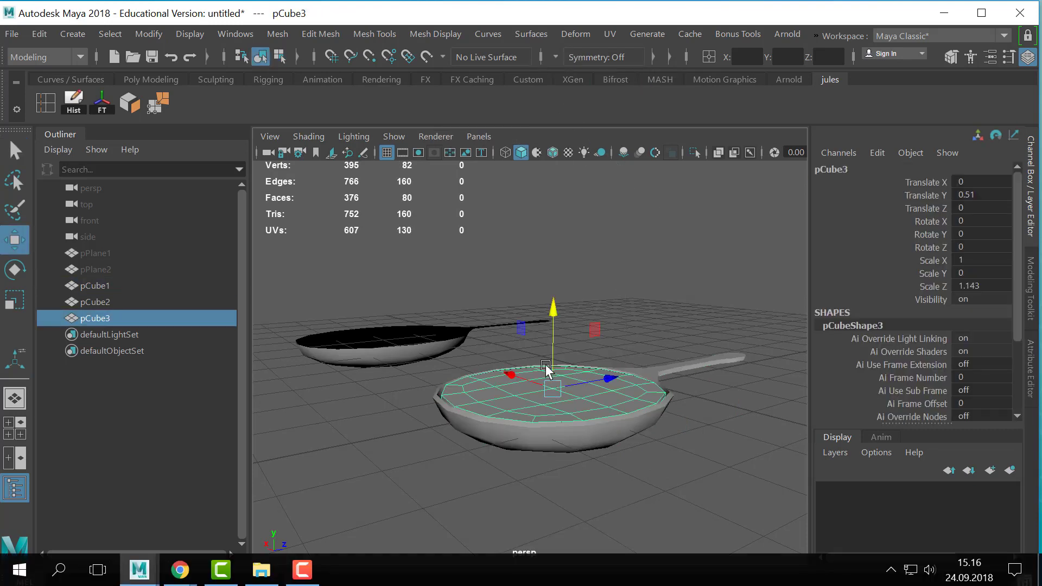
- Turn on smooth preview for the disc and the spoon, and view the disc inside the bowl
key(r)
key(3)
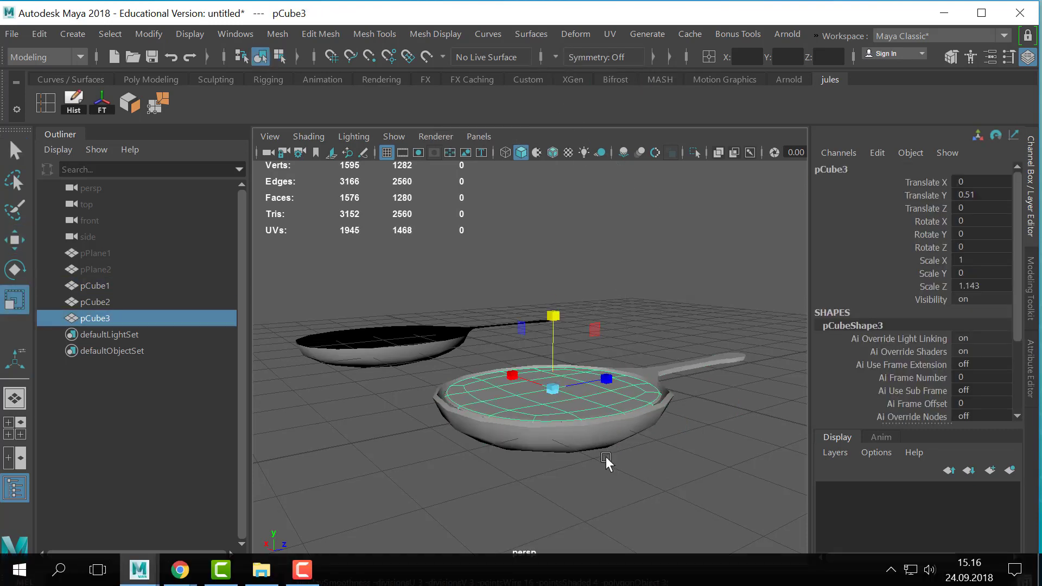
key(q)
right_drag(582, 442, 635, 76)
click(655, 411)
key(3)
click(667, 295)
alt+drag(667, 304, 616, 419)
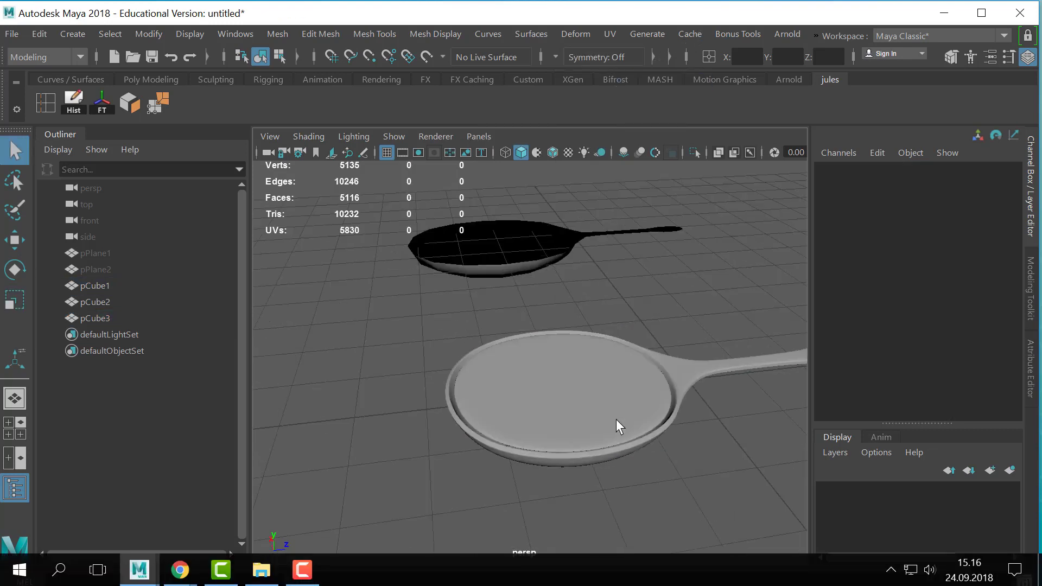
- Scale the disc to about 1.048 in X and 1.198 in Z, raise it to about 0.588 on Y and turn off its smooth preview
click(585, 418)
key(r)
ctrl+drag(566, 312, 565, 324)
key(w)
key(1)
scroll(539, 365, up, 2)
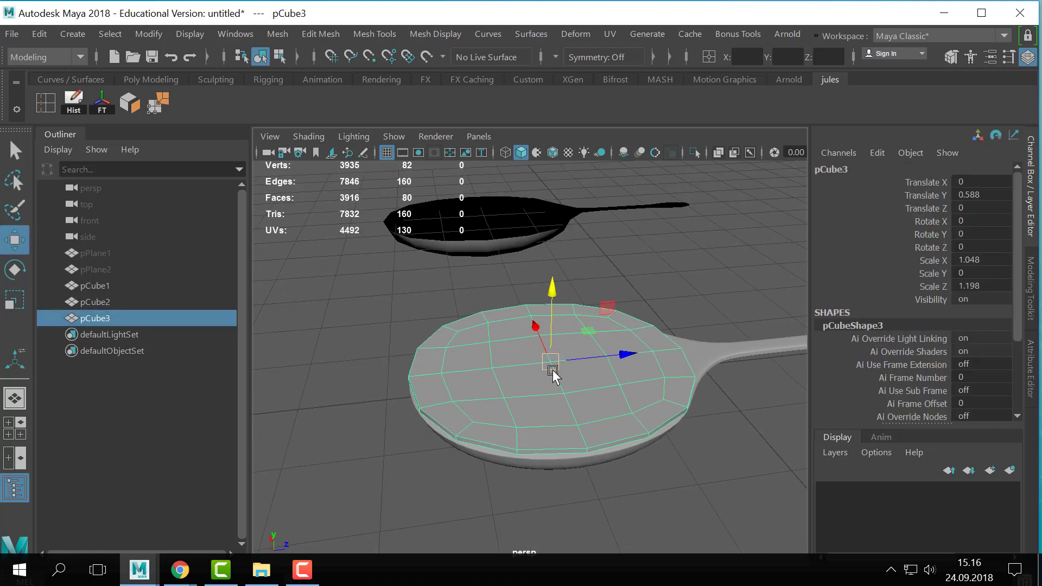
- Switch the disc to face selection and select the block of faces at its center
right_drag(553, 370, 552, 158)
click(518, 351)
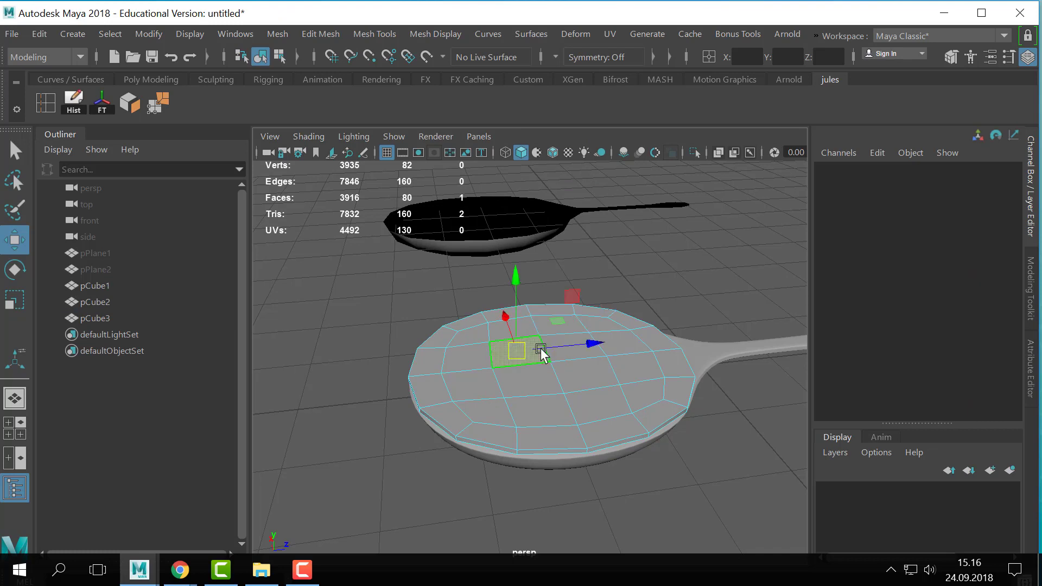
key(q)
shift+click(572, 348)
shift+click(575, 370)
shift+click(537, 379)
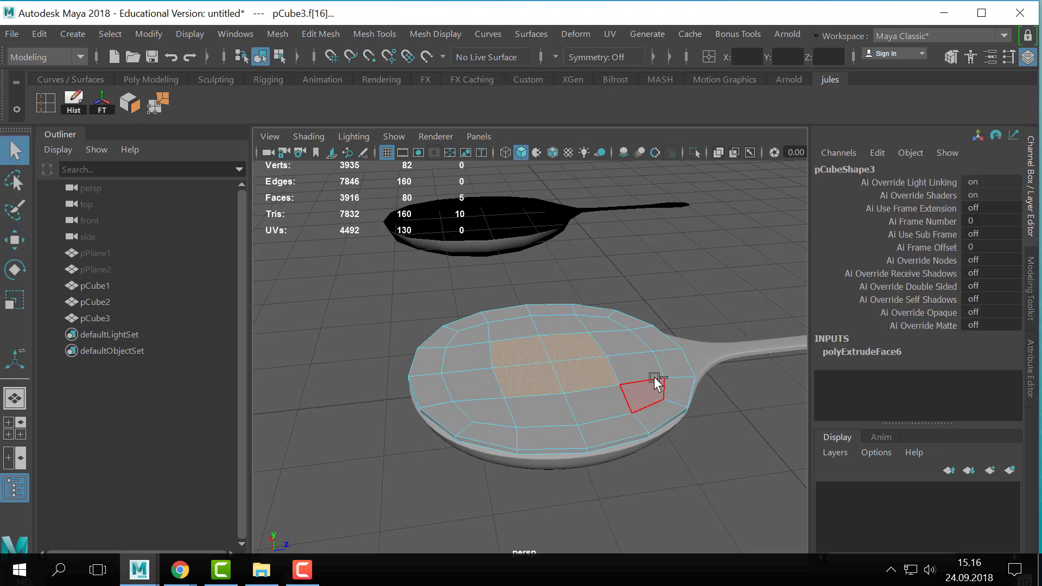
- Extrude the disc's central faces inward with an offset of 0.4
key(ctrl+e)
mouse_move(576, 382)
mouse_down()
mouse_move(573, 392)
mouse_move(580, 364)
mouse_move(578, 374)
mouse_up()
key(ctrl+z)
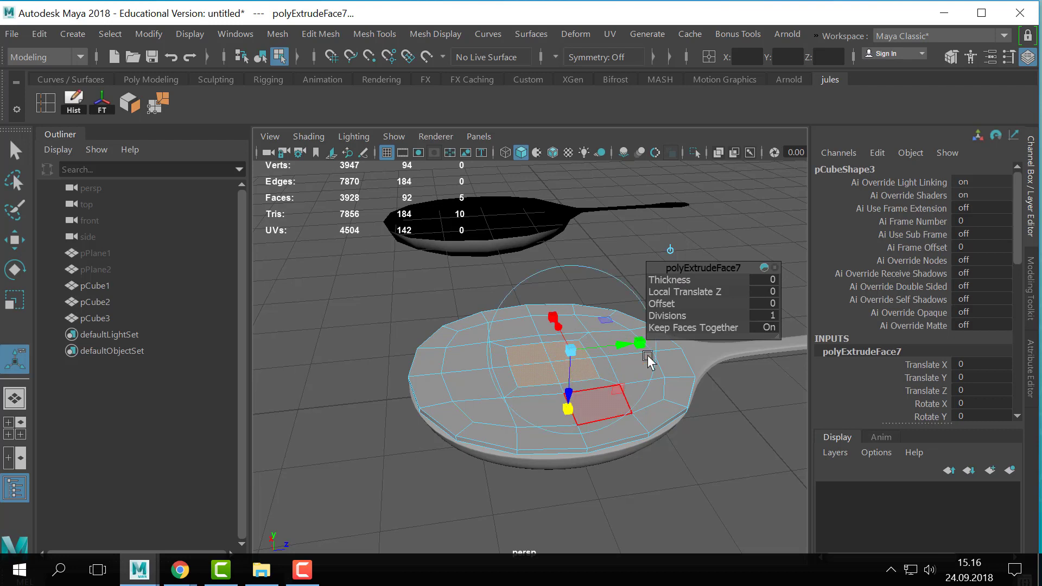
drag(663, 307, 663, 307)
- Circularize the inset faces at the disc's center
click(379, 32)
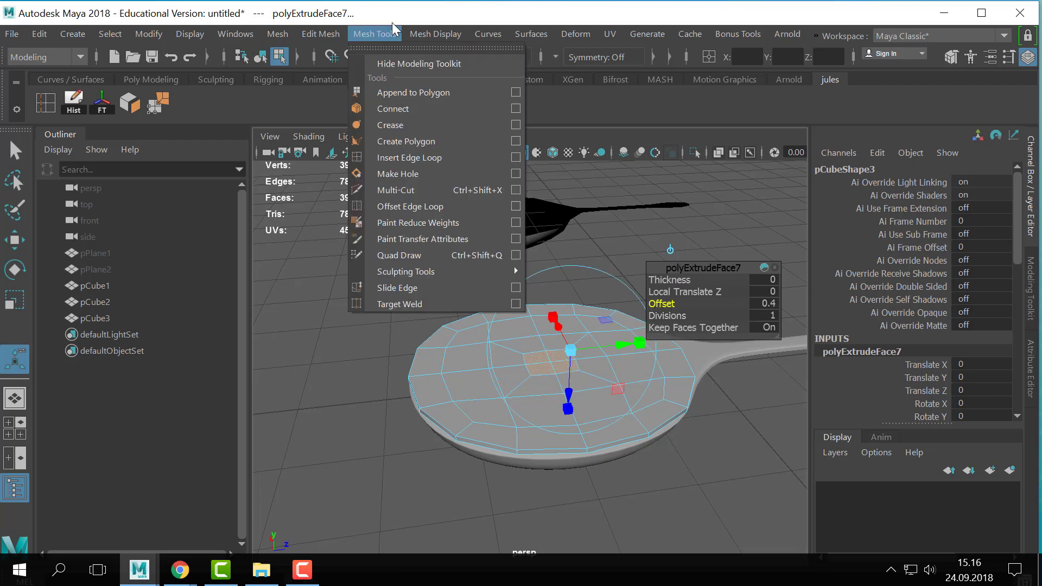
mouse_move(458, 31)
mouse_move(324, 34)
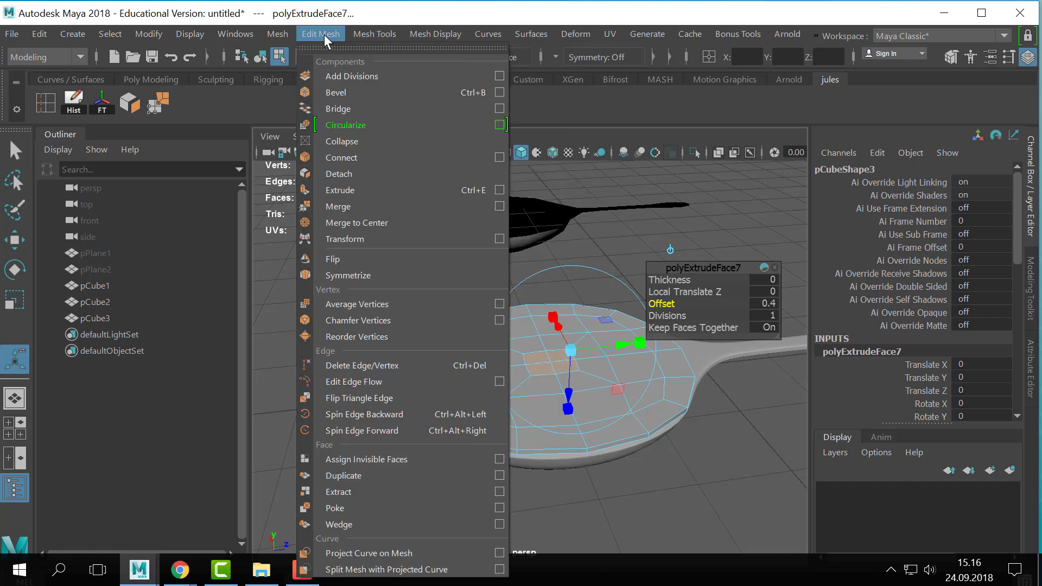
click(366, 132)
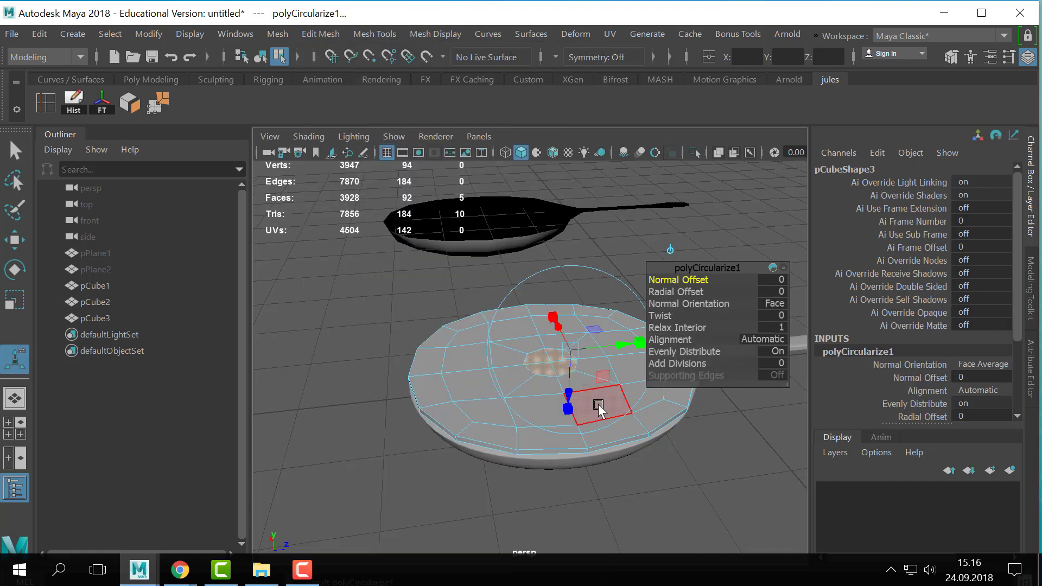
- Extrude the disc's central faces again and circularize the new inner faces
key(ctrl+z)
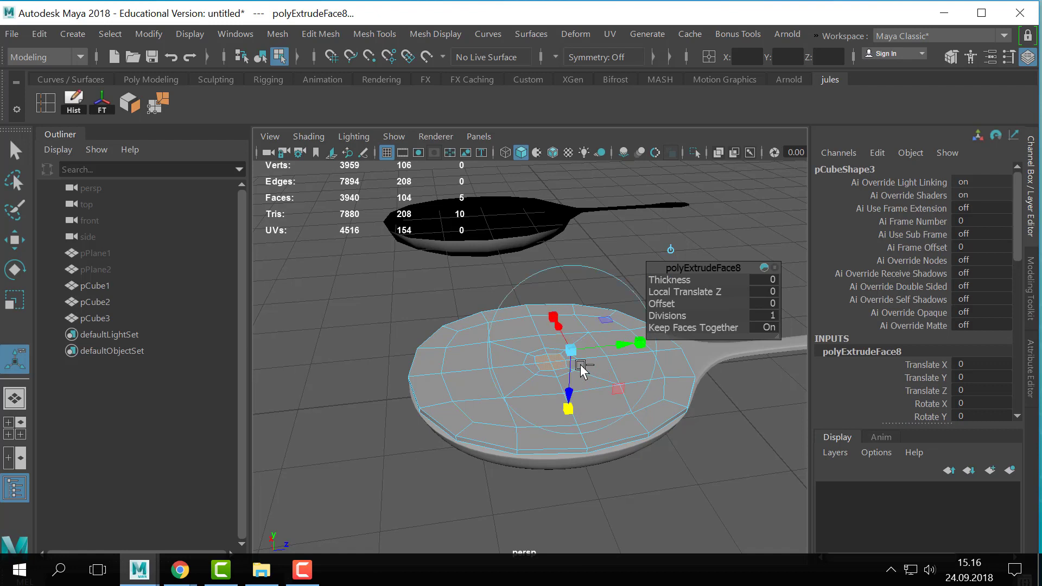
click(277, 34)
mouse_move(320, 38)
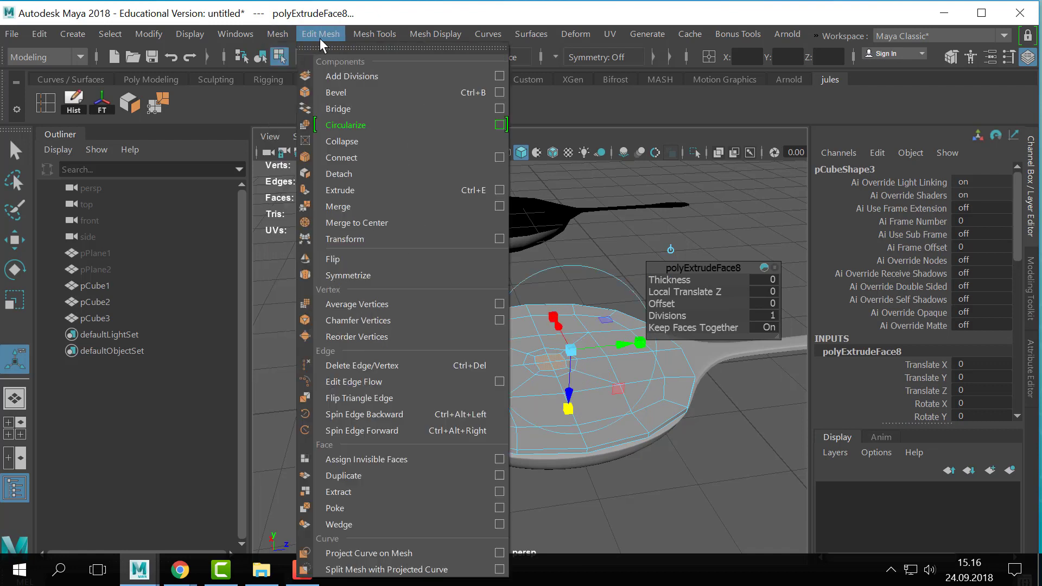
click(350, 129)
- Extrude the disc's circular central faces upward by about 0.07 on Y
key(ctrl+e)
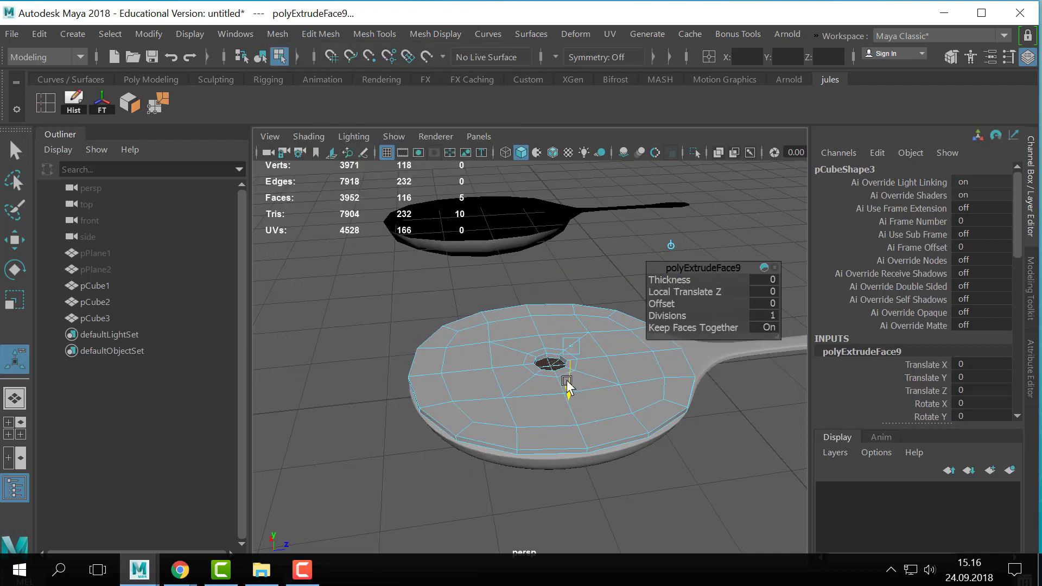
click(670, 249)
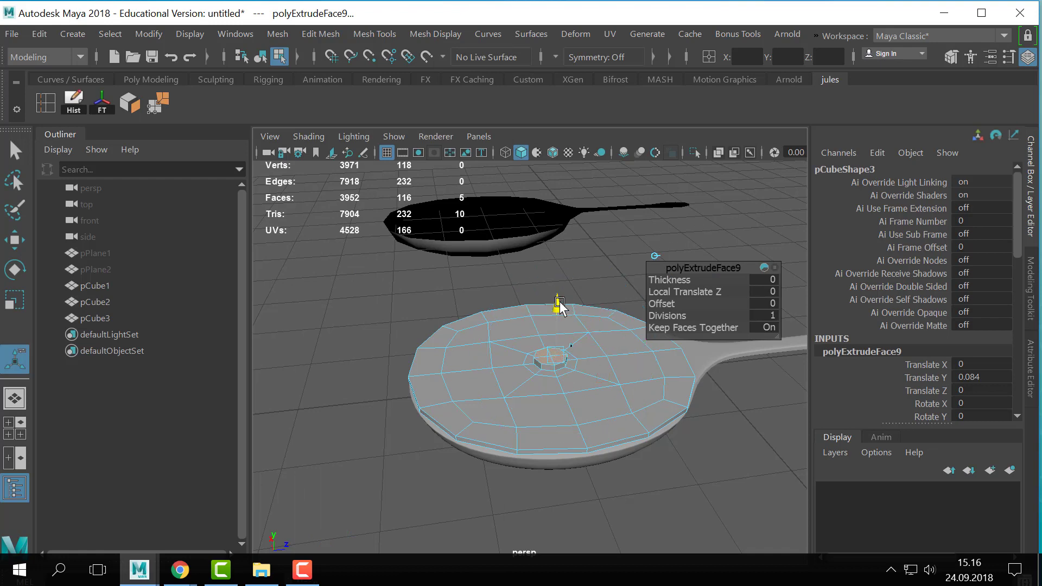
drag(558, 302, 559, 307)
scroll(510, 358, up, 6)
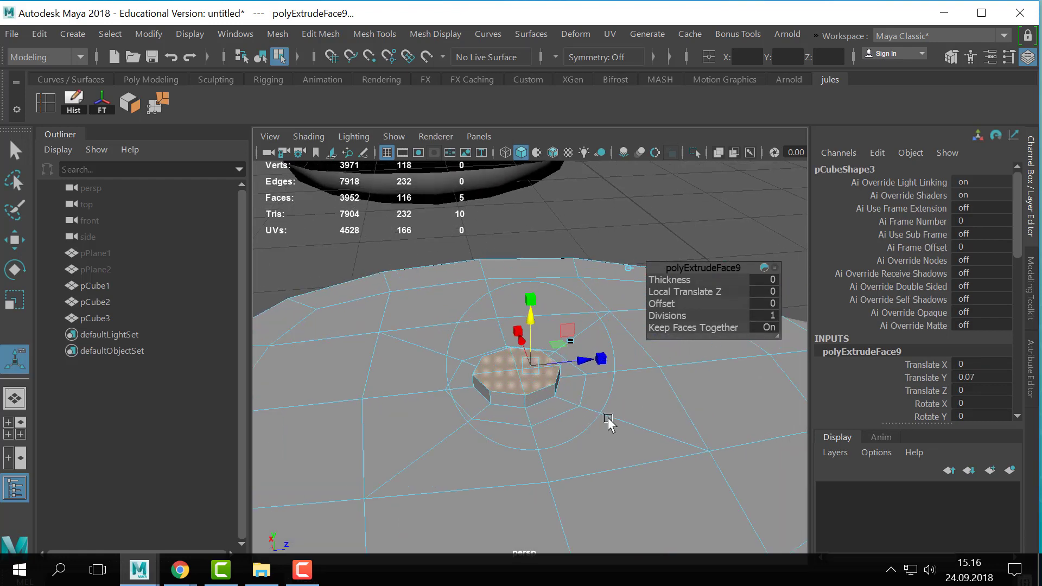
alt+drag(631, 420, 376, 375)
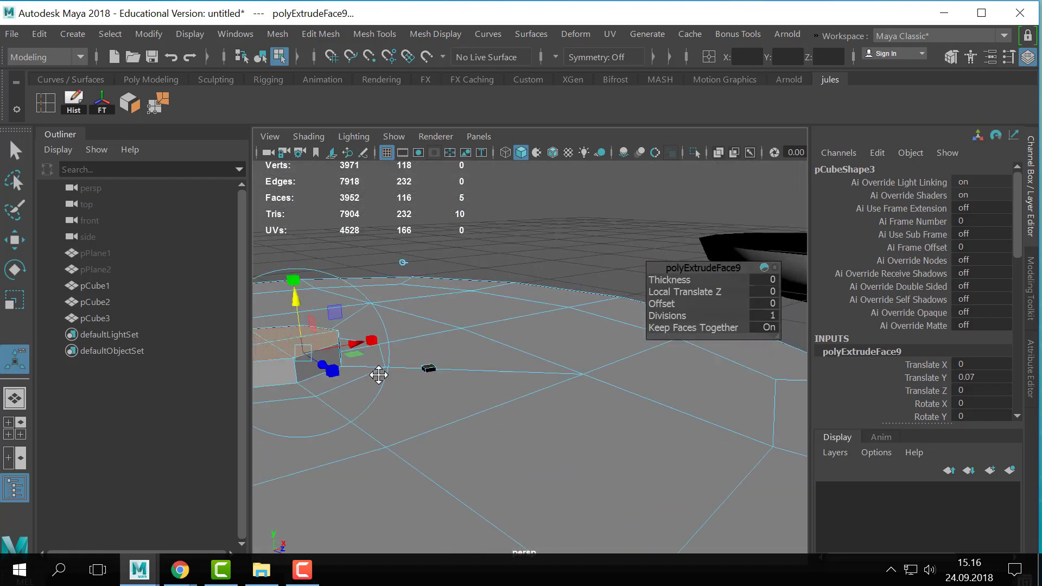
alt+middle_drag(597, 380, 509, 394)
scroll(554, 395, up, 2)
scroll(575, 387, down, 2)
key(f)
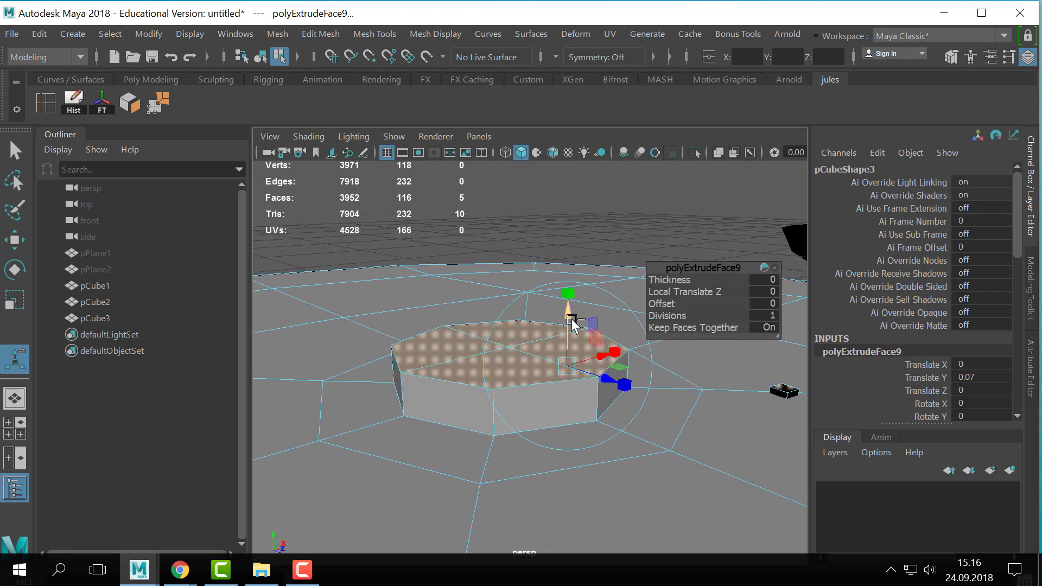
- Extrude the raised central faces once more, and undo the extrusion along with the preceding raise
key(ctrl+e)
scroll(602, 404, down, 2)
alt+middle_drag(587, 395, 535, 390)
key(q)
right_drag(608, 307, 662, 256)
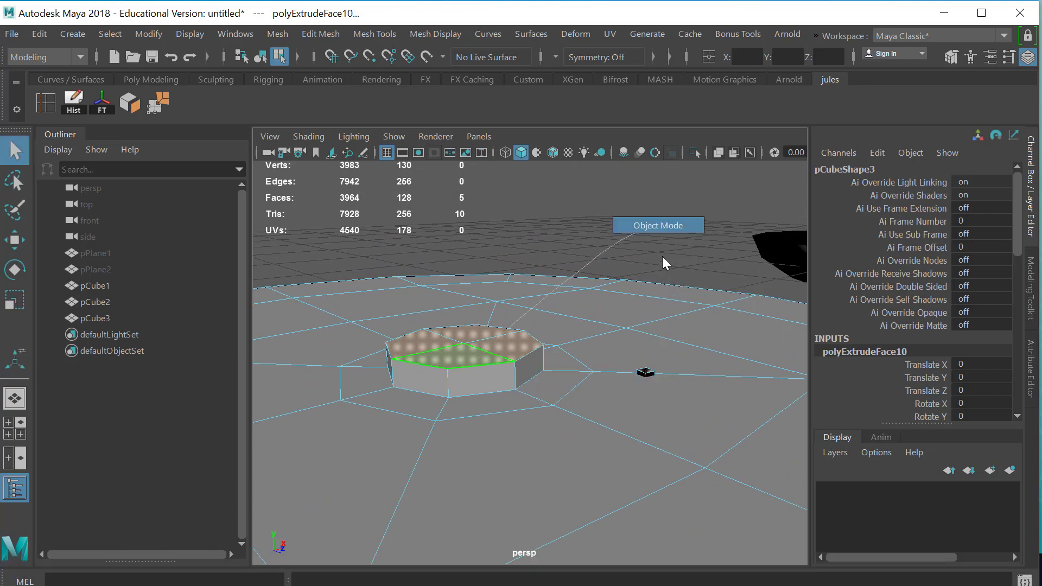
right_drag(495, 347, 624, 329)
key(ctrl+z)
key(ctrl+z)
key(ctrl+z)
key(ctrl+z)
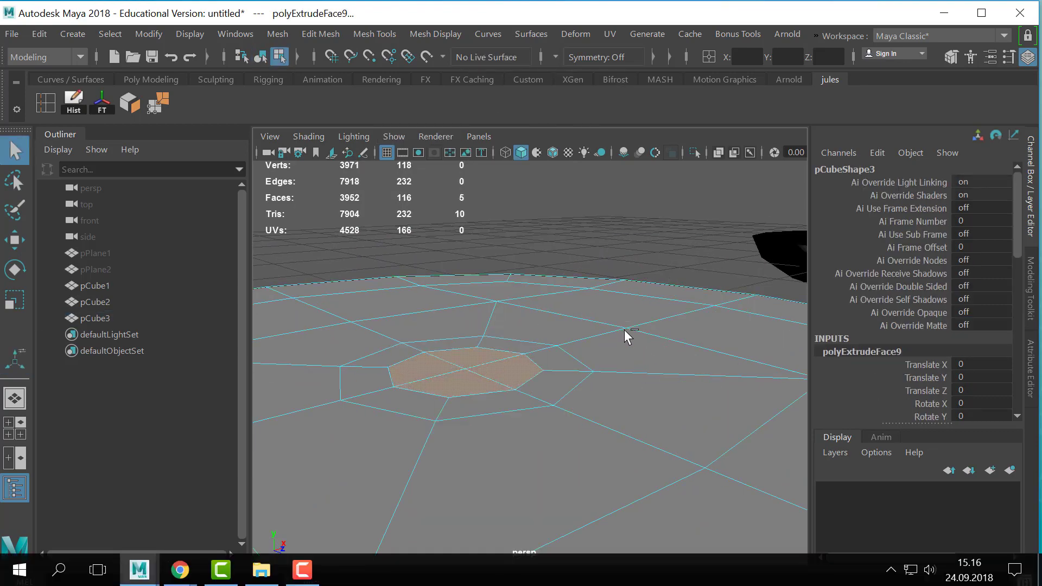
- Examine the disc's central faces in wireframe, and return to object selection in shaded display
key(4)
mouse_move(621, 332)
alt+mouse_down()
mouse_move(683, 384)
mouse_move(720, 399)
mouse_move(653, 339)
mouse_move(624, 293)
alt+mouse_up()
alt+middle_drag(600, 315, 584, 309)
scroll(597, 336, up, 3)
alt+middle_drag(641, 413, 609, 322)
alt+right_drag(610, 322, 464, 337)
alt+drag(463, 337, 488, 351)
right_drag(488, 351, 572, 158)
key(5)
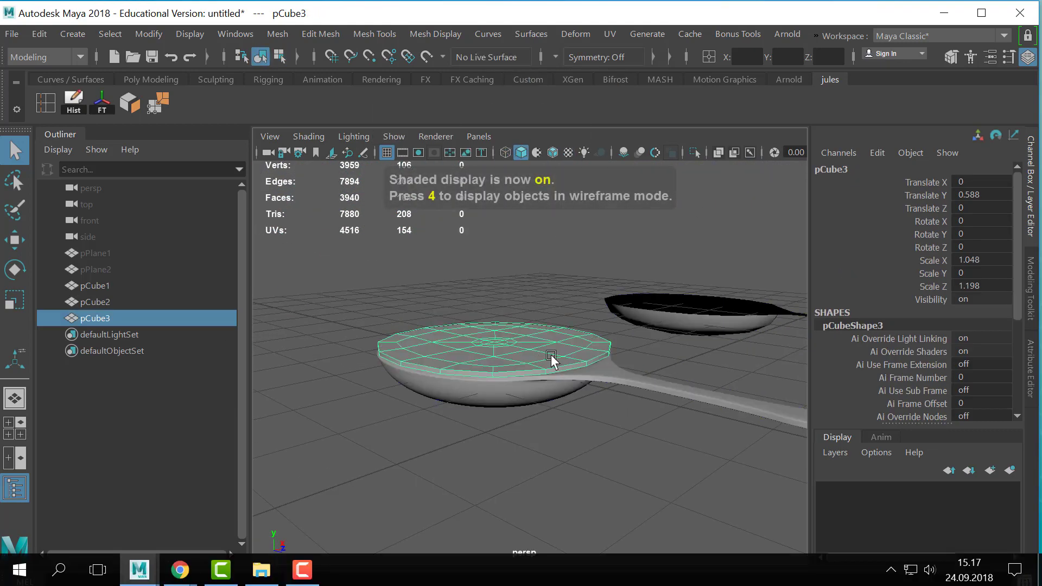
- Raise the disc above the spoon's bowl to about 2.176 on Y
key(w)
drag(491, 266, 491, 153)
alt+drag(549, 294, 511, 376)
key(q)
scroll(599, 403, down, 3)
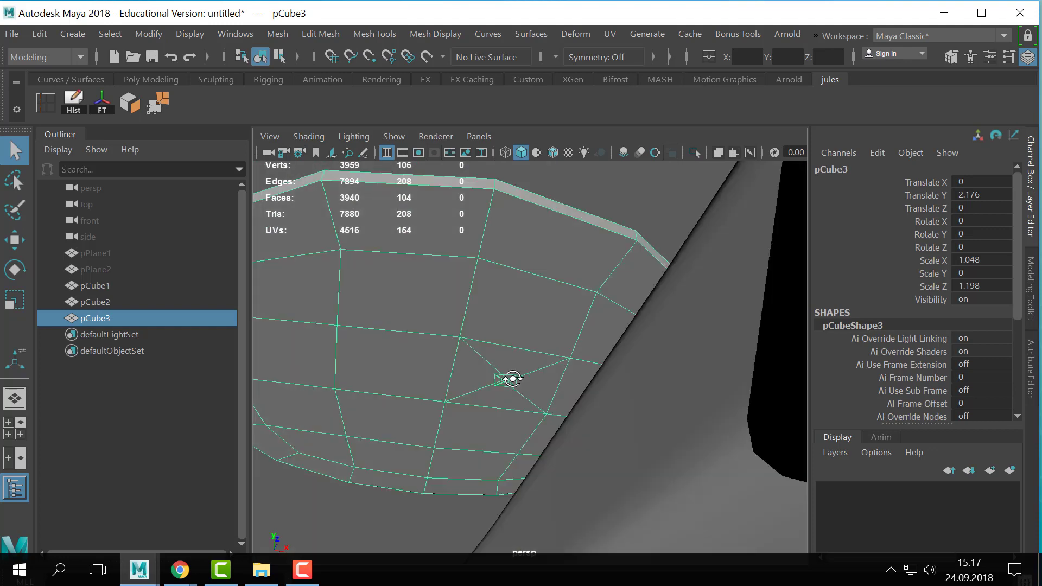
- Examine the center of the disc's underside for stray inset faces and switch the disc to face selection
scroll(511, 376, up, 3)
alt+middle_drag(512, 377, 555, 372)
alt+drag(555, 373, 455, 425)
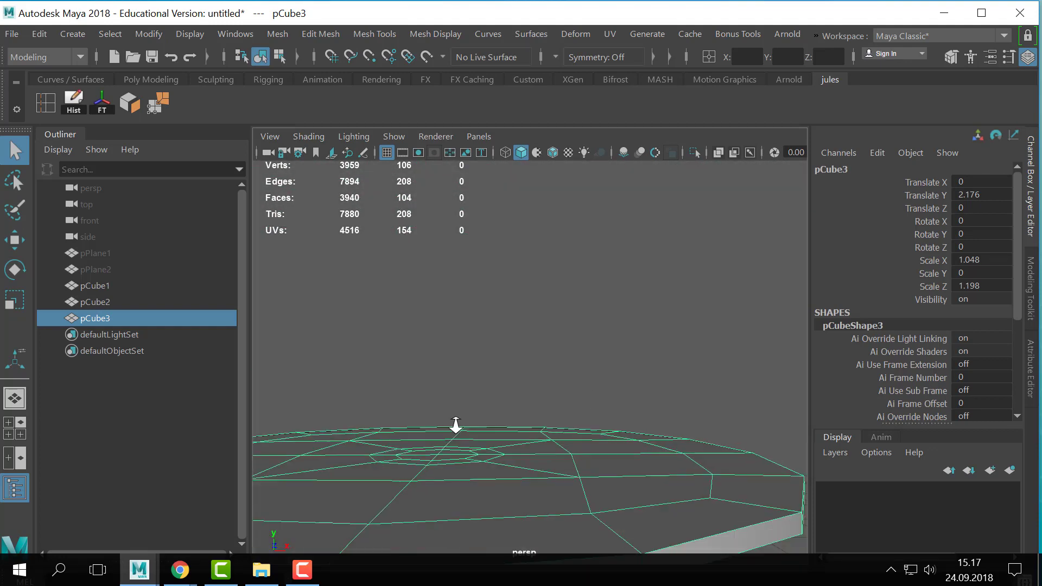
scroll(456, 425, down, 3)
alt+middle_drag(456, 425, 500, 384)
right_drag(500, 384, 512, 164)
alt+drag(563, 392, 547, 376)
click(579, 402)
alt+right_drag(546, 376, 625, 402)
alt+middle_drag(626, 402, 626, 388)
alt+drag(624, 412, 615, 386)
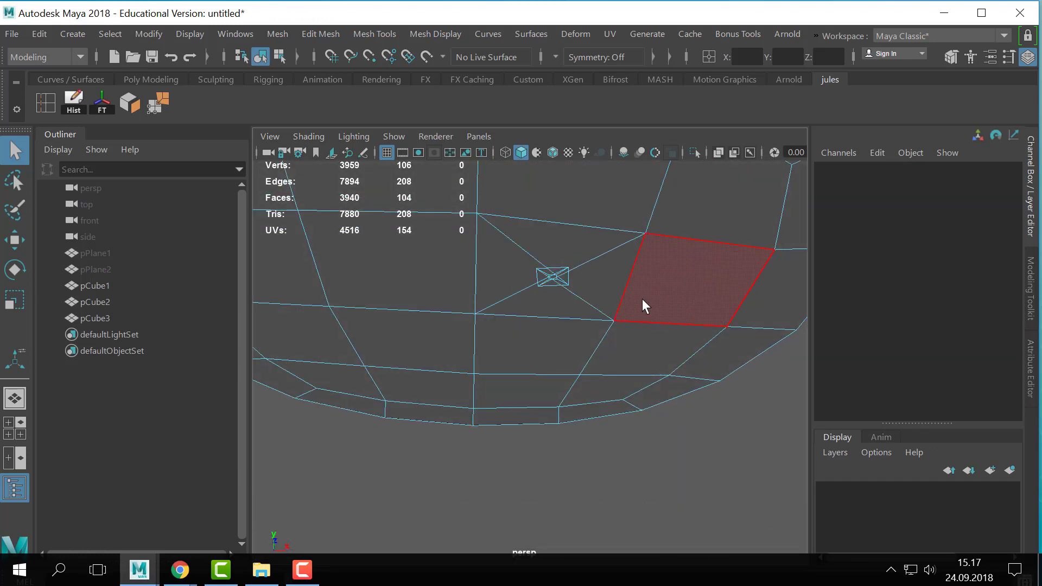
alt+drag(643, 300, 636, 357)
alt+drag(593, 408, 578, 324)
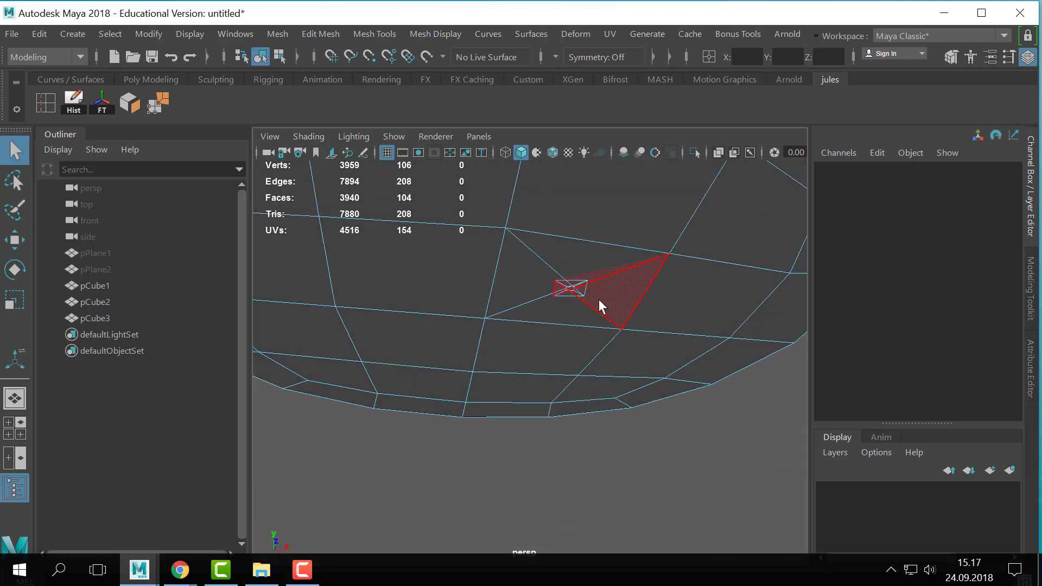
alt+drag(526, 301, 535, 327)
alt+drag(521, 350, 529, 347)
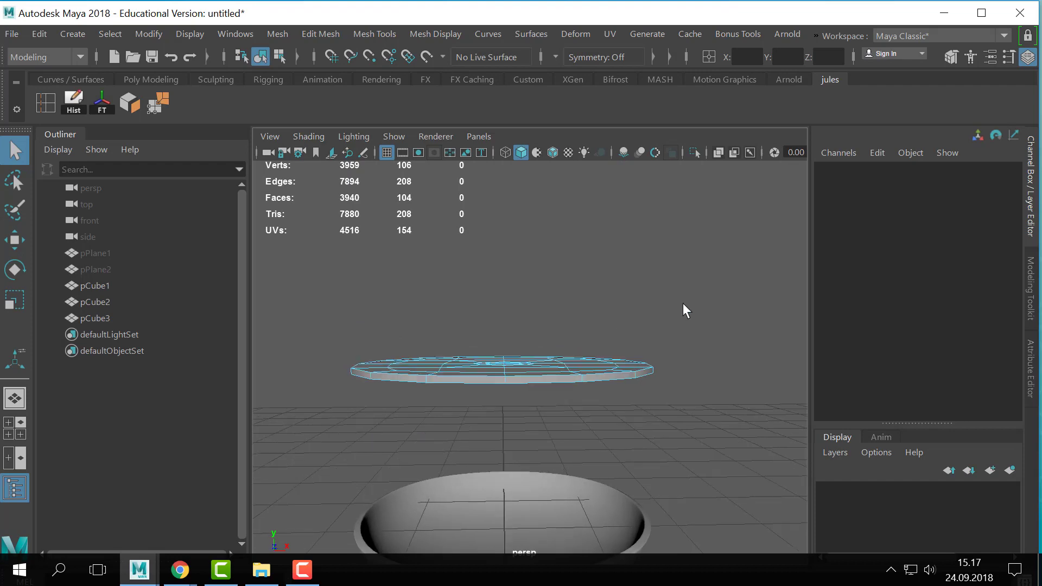
- Delete all faces on the positive X half of the disc and return to object selection
drag(727, 260, 508, 454)
key(Delete)
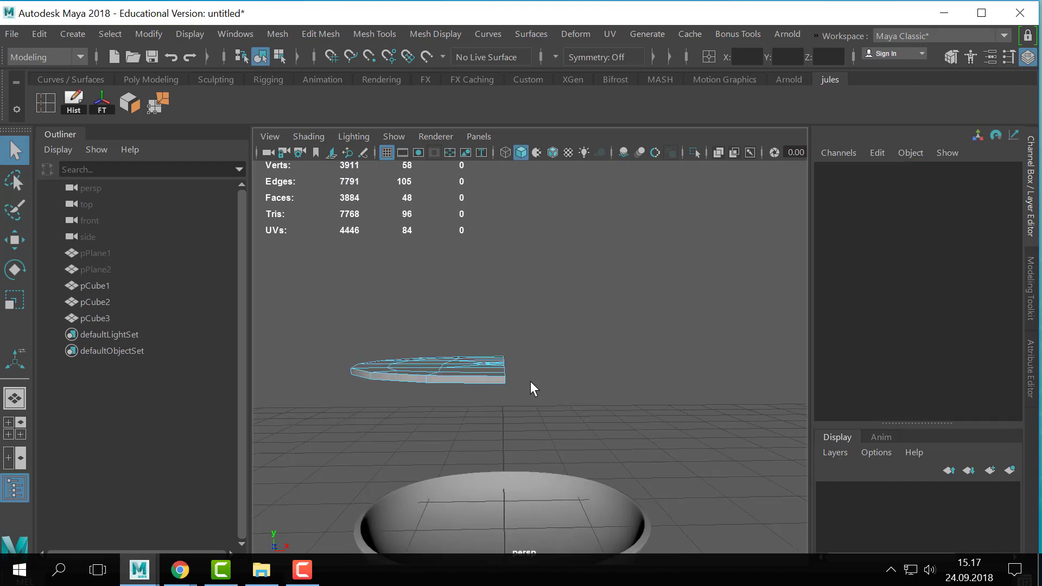
alt+drag(530, 381, 500, 388)
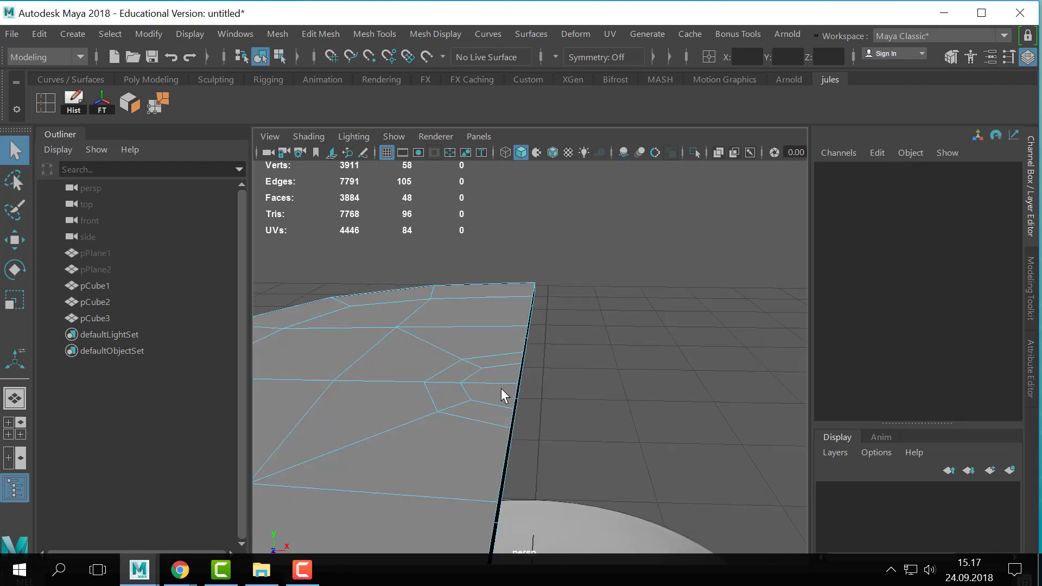
right_drag(501, 388, 666, 268)
alt+right_drag(665, 306, 467, 221)
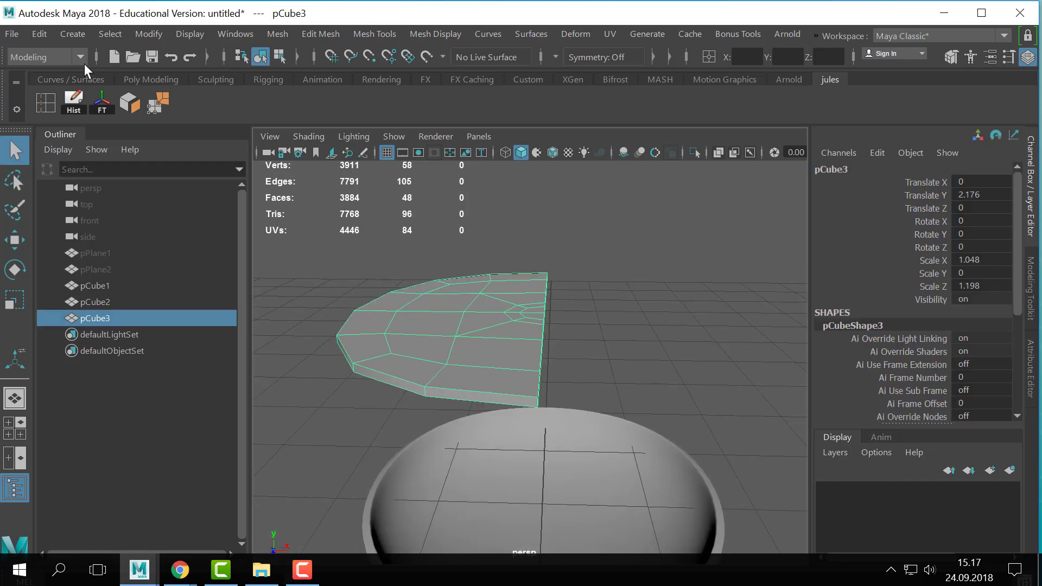
- Delete the half disc's history and freeze its transformations
click(71, 104)
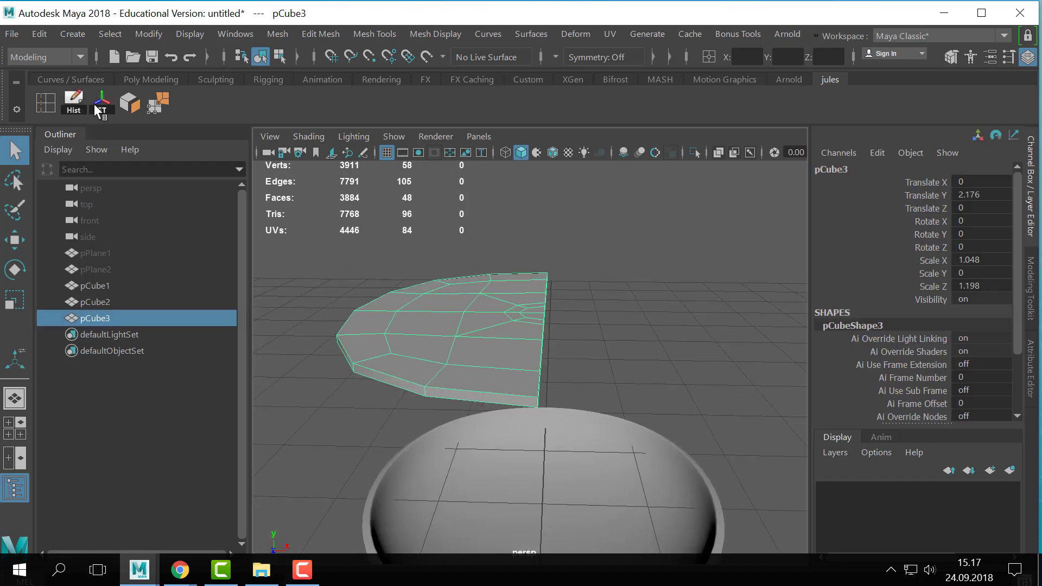
click(236, 33)
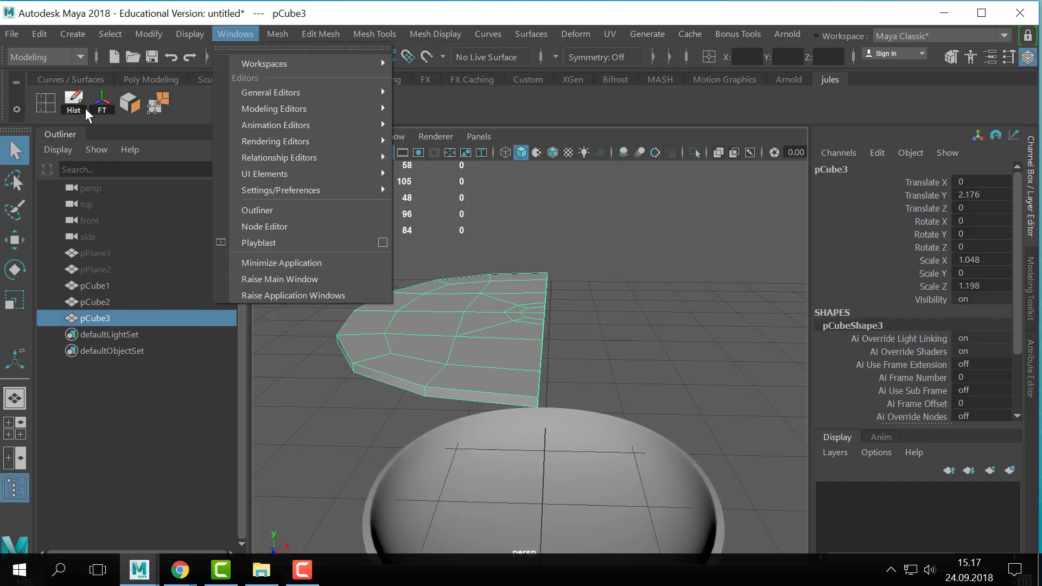
click(106, 105)
- Mirror the half disc into a full disc and check its shape with smooth preview
click(277, 33)
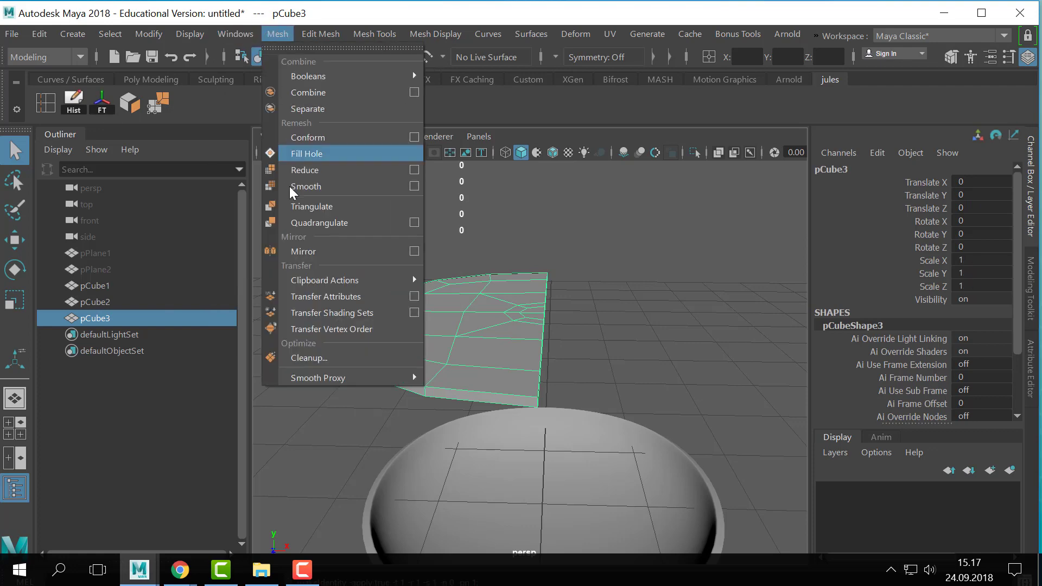
click(324, 252)
key(q)
click(685, 206)
click(604, 362)
key(3)
alt+drag(603, 363, 598, 341)
key(1)
- Lower the disc into the spoon's bowl to about -1.611 on Y, with its smooth preview on
scroll(597, 342, down, 10)
key(w)
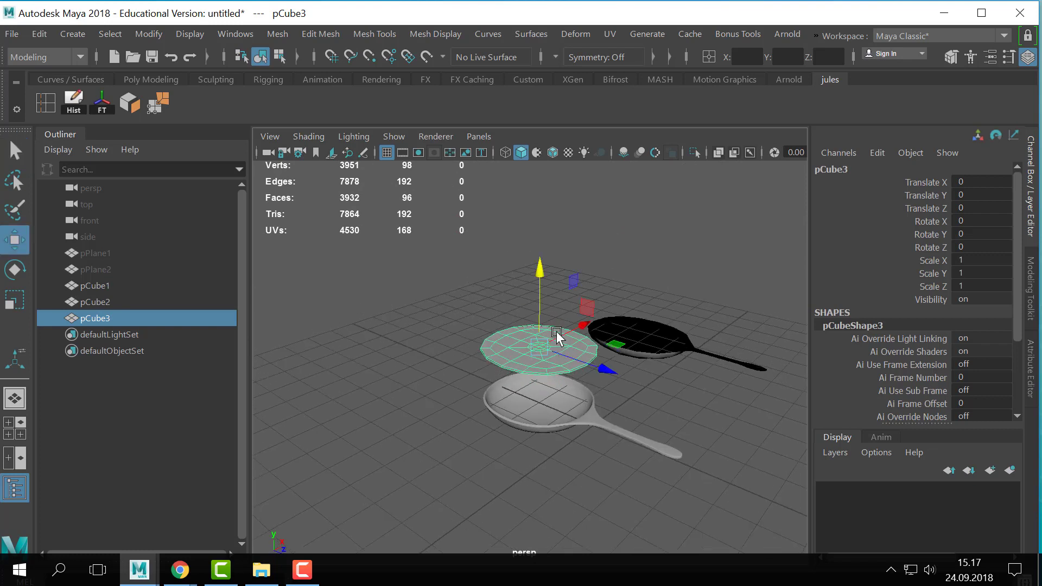
drag(536, 317, 539, 355)
key(4)
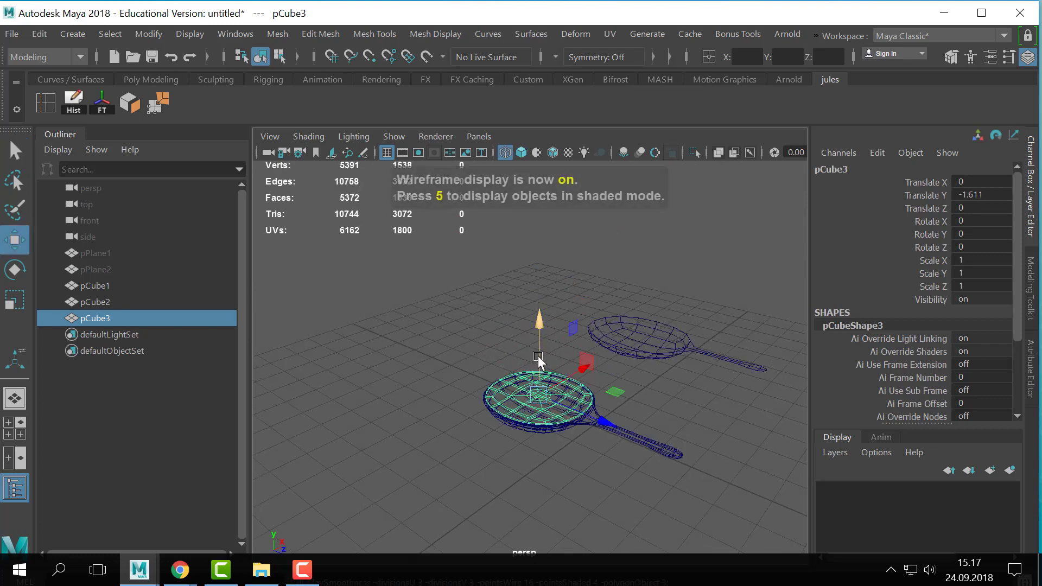
click(627, 411)
key(5)
click(537, 405)
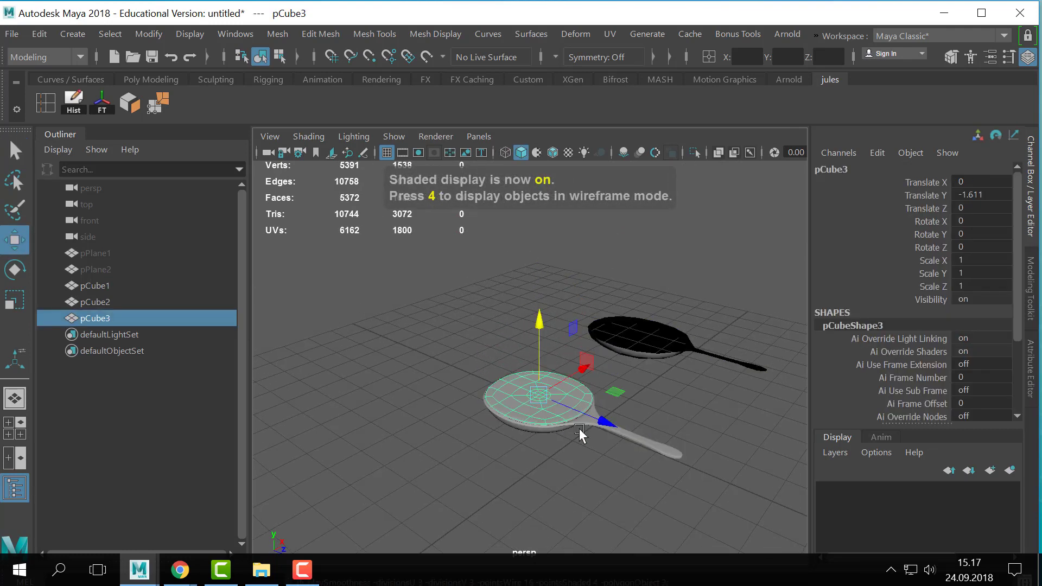
click(623, 437)
click(506, 403)
alt+right_drag(344, 364, 537, 358)
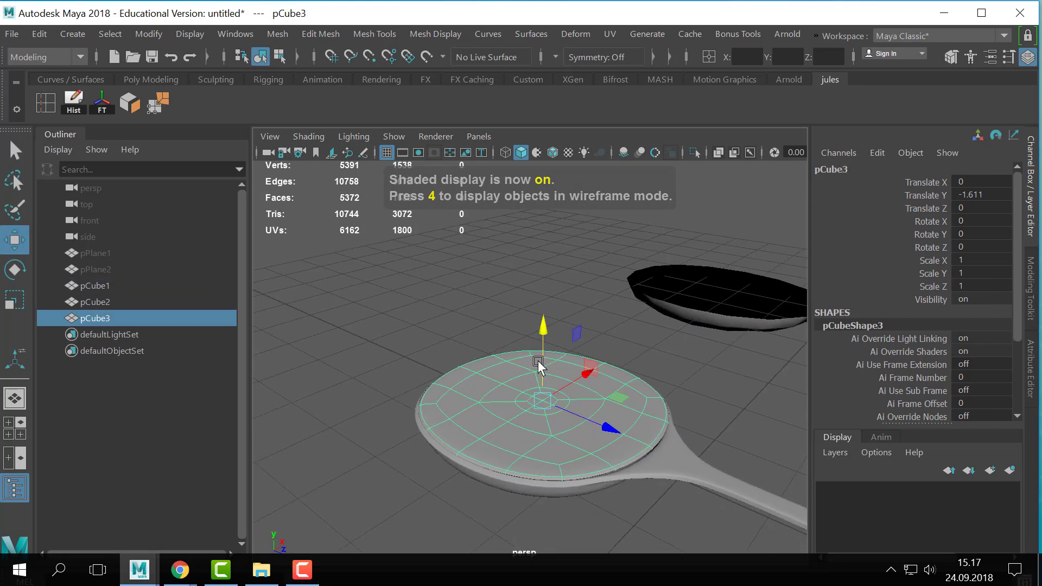
- Scale the disc slightly to fit the bowl, and deselect it to check the gap at the rim
key(r)
mouse_move(546, 403)
mouse_down()
mouse_move(544, 380)
mouse_move(548, 407)
mouse_up()
key(w)
key(r)
click(596, 330)
alt+right_drag(597, 334, 630, 422)
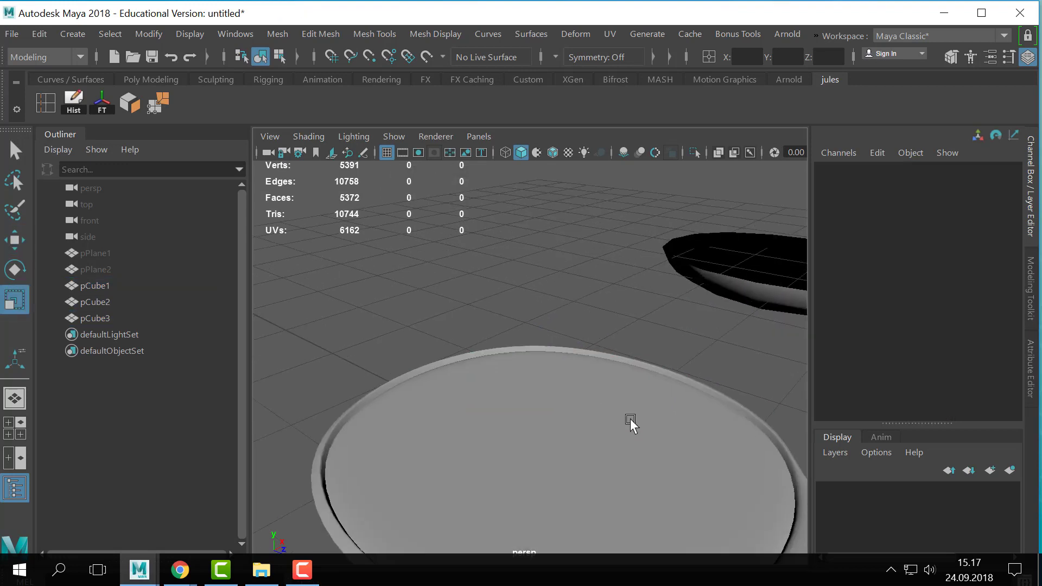
- Turn off the disc's smooth preview and switch it to face selection
click(629, 422)
alt+middle_drag(609, 422, 597, 381)
key(1)
key(q)
alt+right_drag(433, 391, 565, 146)
- Select the four faces at the disc's center and check the selection in wireframe
click(542, 393)
shift+click(523, 404)
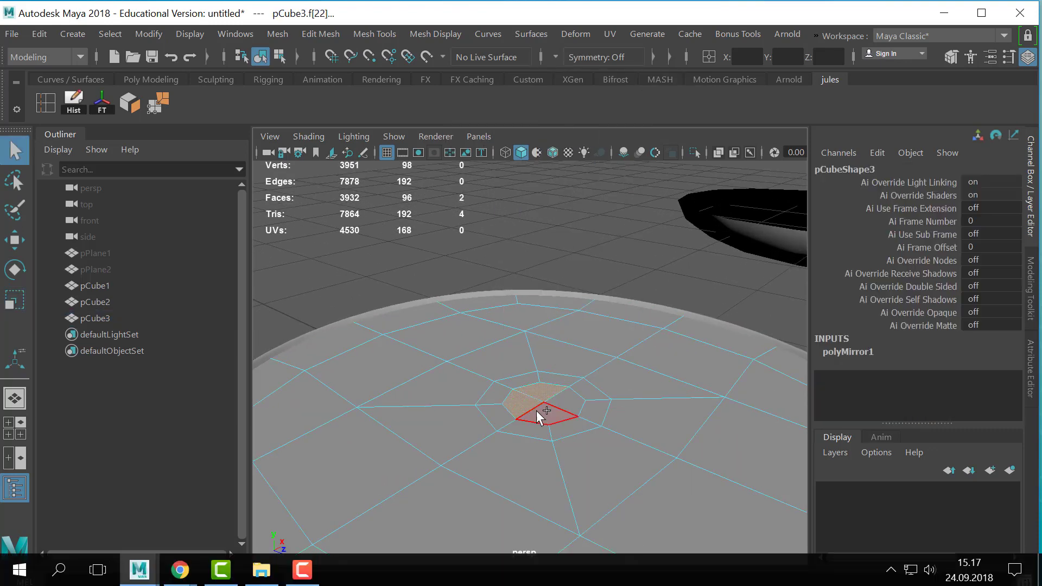
shift+click(541, 416)
shift+click(573, 405)
key(4)
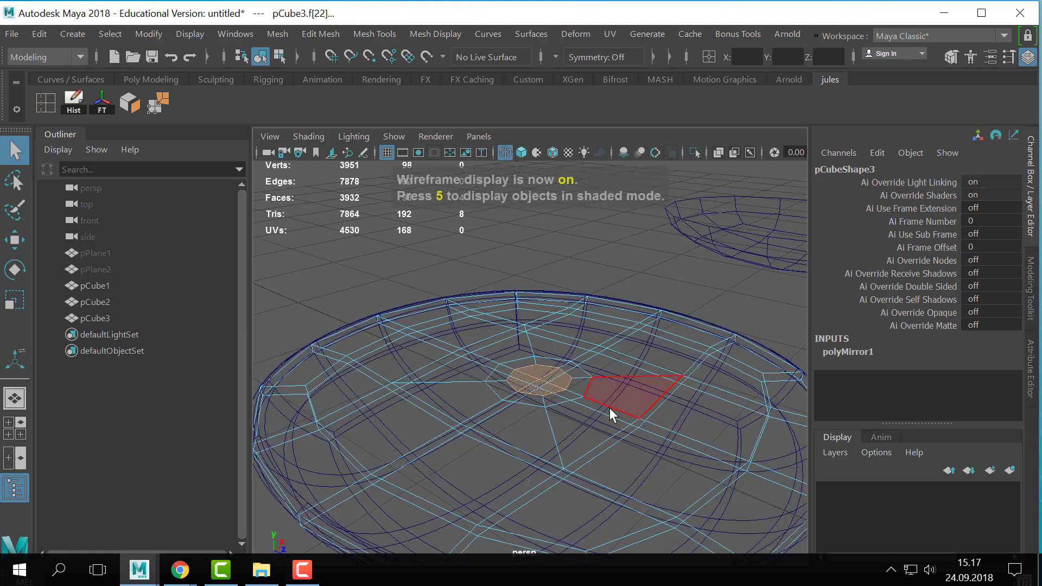
mouse_move(612, 414)
alt+mouse_down()
mouse_move(630, 405)
mouse_move(599, 427)
alt+mouse_up()
click(653, 223)
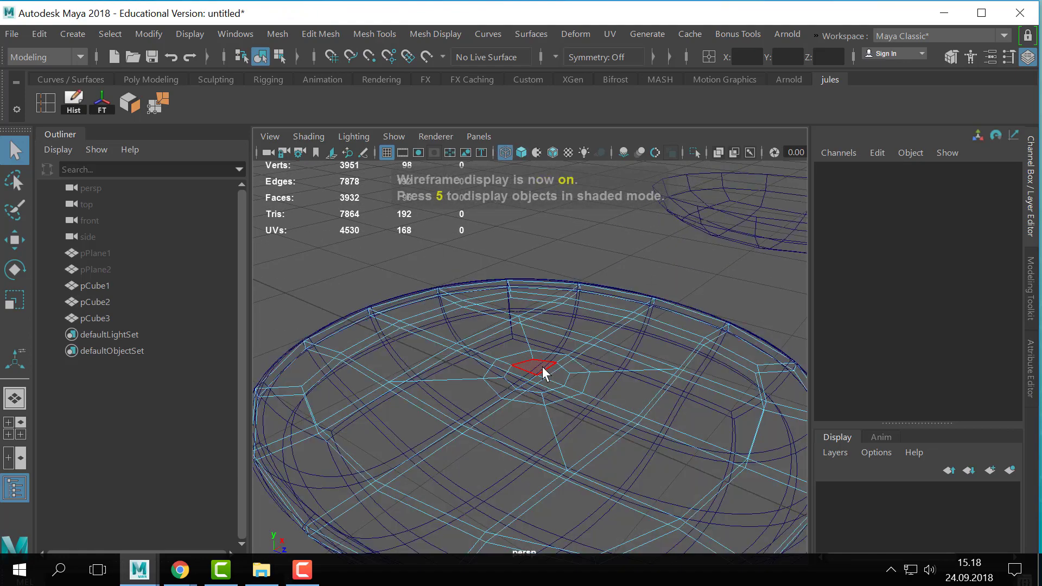
- Reselect only the four circularized top faces at the disc's center
click(542, 367)
shift+click(517, 376)
shift+click(544, 384)
shift+click(553, 380)
alt+drag(619, 388, 683, 305)
alt+drag(643, 336, 564, 347)
- Return to shaded display and extrude the four central faces slightly upward
key(5)
key(ctrl+e)
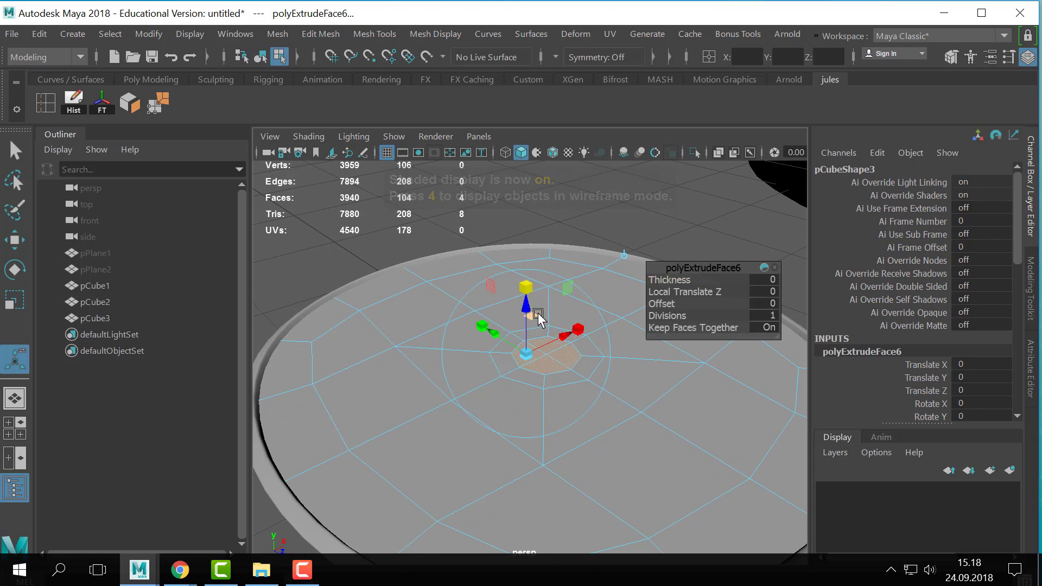
drag(530, 312, 530, 295)
- Extrude the raised faces at the lid's center again and shape them upward into a narrowing knob base
key(ctrl+e)
key(ctrl+e)
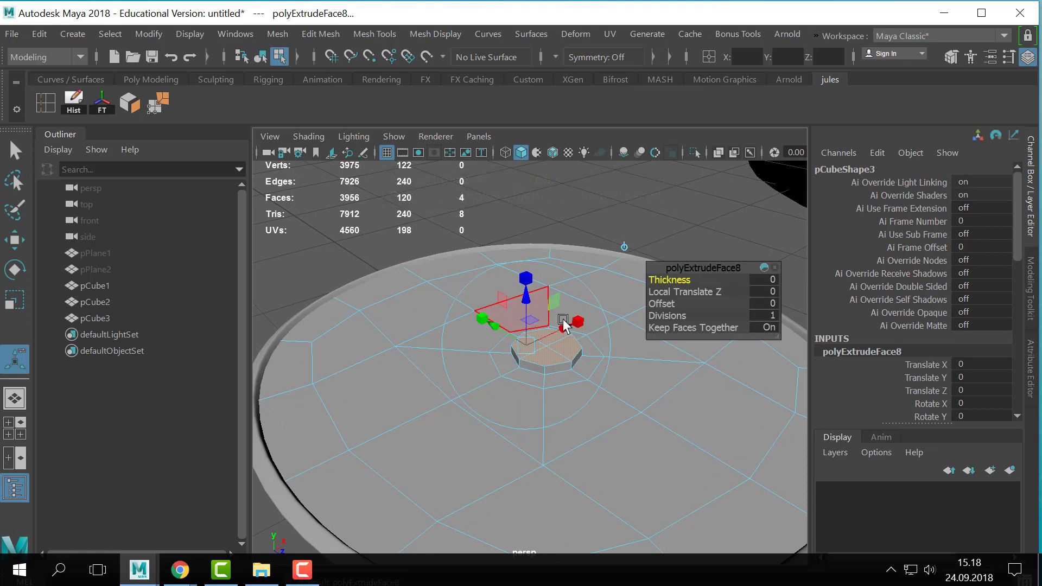
drag(673, 303, 663, 306)
key(ctrl+z)
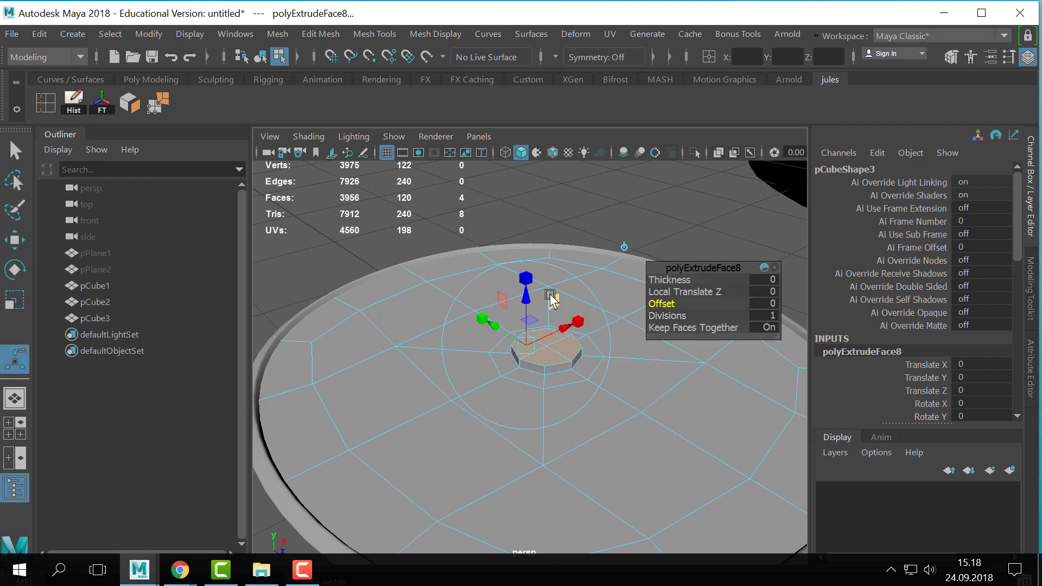
click(623, 245)
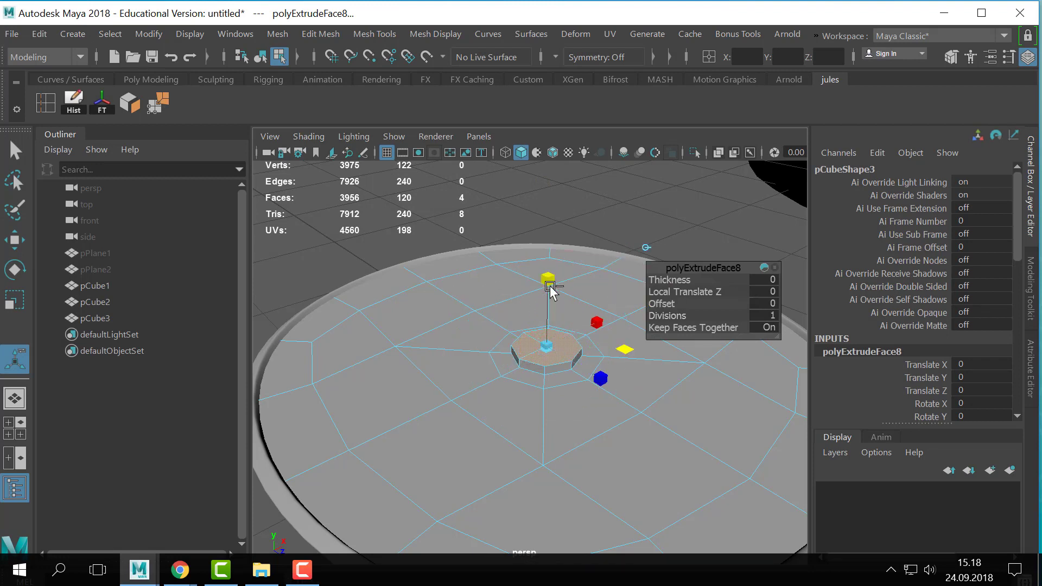
ctrl+drag(556, 308, 539, 278)
- Extrude the knob's top faces repeatedly to form a narrow neck with a wider cap above it
key(ctrl+e)
click(551, 288)
key(ctrl+z)
key(ctrl+e)
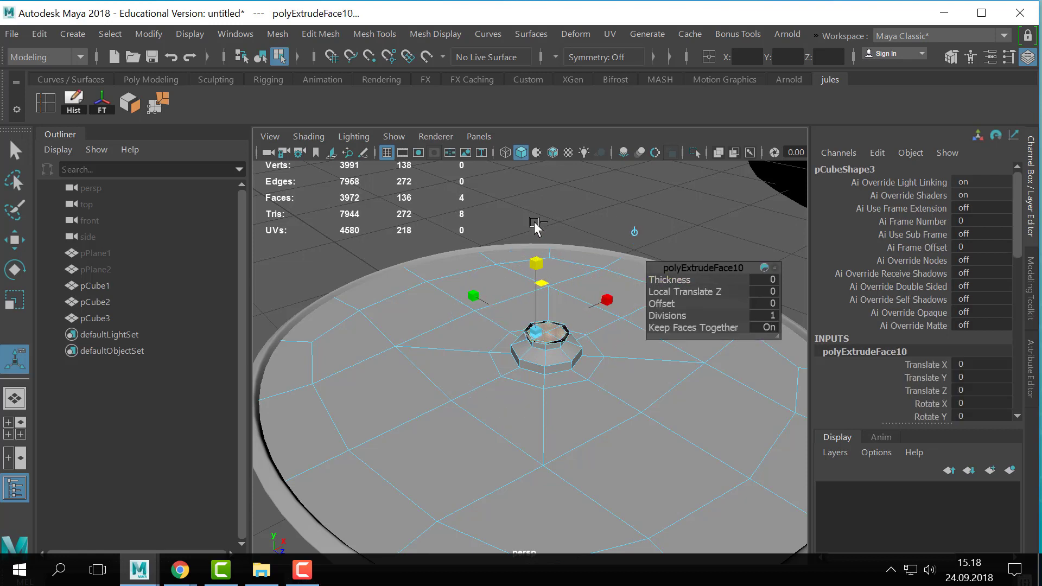
drag(537, 286, 534, 247)
key(ctrl+e)
key(ctrl+e)
- Return to object selection, turn on the lid's smooth preview and clear the selection
key(q)
key(F8)
key(3)
click(649, 202)
scroll(573, 373, down, 5)
alt+drag(573, 373, 608, 414)
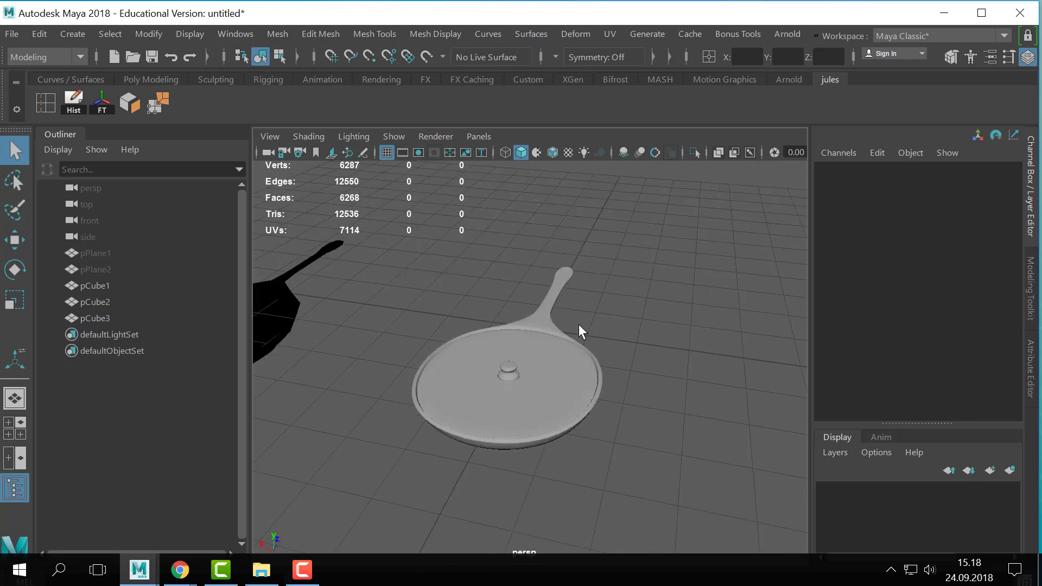
- Examine how the lid and knob sit on the pan from several angles, and select the lid
drag(578, 324, 602, 413)
click(589, 378)
click(635, 320)
mouse_move(635, 321)
alt+mouse_down()
mouse_move(628, 327)
mouse_move(602, 310)
mouse_move(584, 331)
mouse_move(624, 320)
alt+mouse_up()
click(573, 377)
alt+drag(568, 410, 608, 399)
click(575, 446)
click(608, 399)
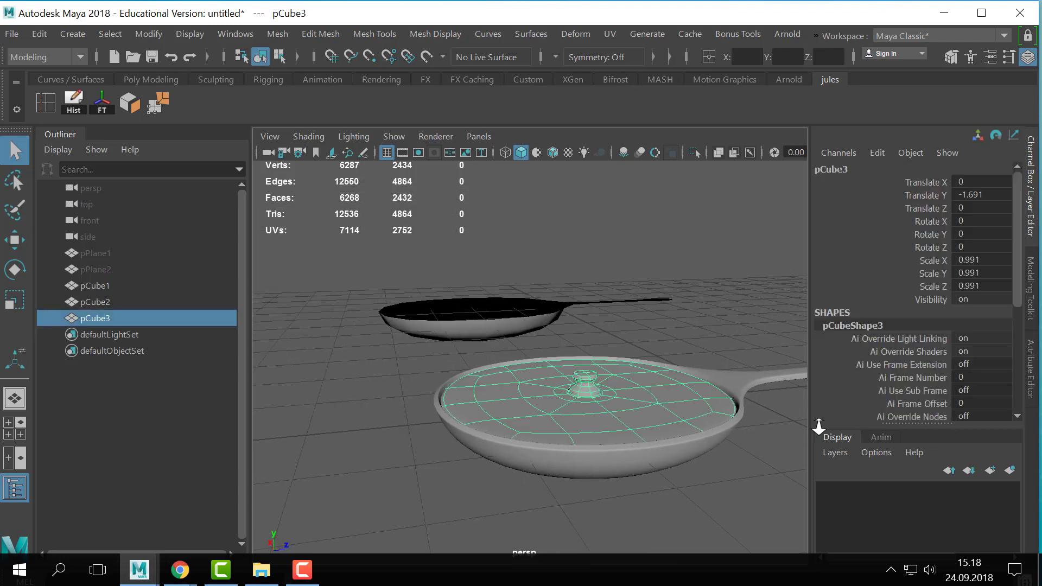
- Examine the knob's unsmoothed geometry up close, and restore the lid's smooth preview
scroll(656, 392, up, 5)
key(1)
alt+drag(685, 405, 520, 294)
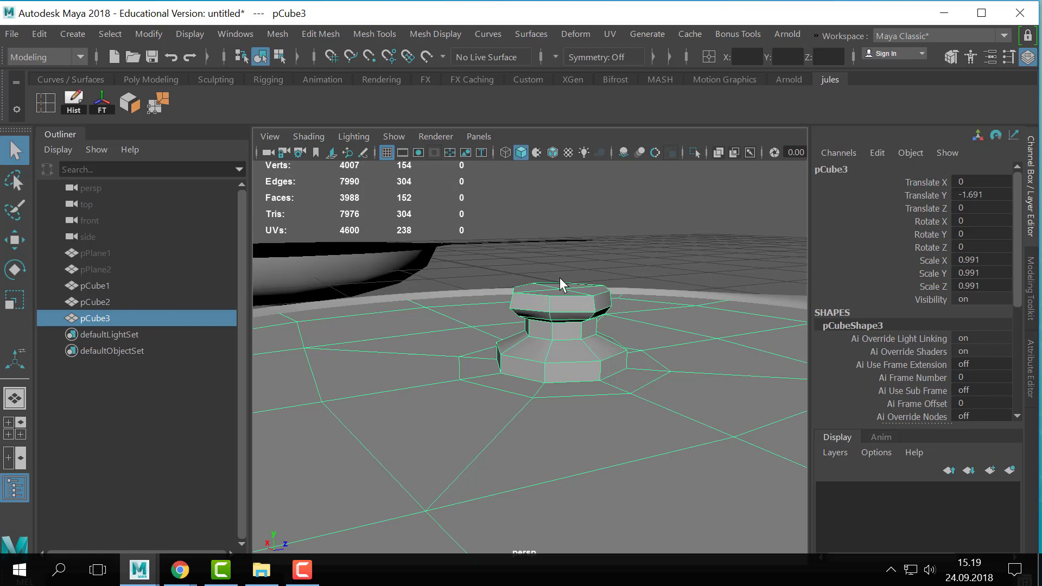
scroll(594, 346, down, 10)
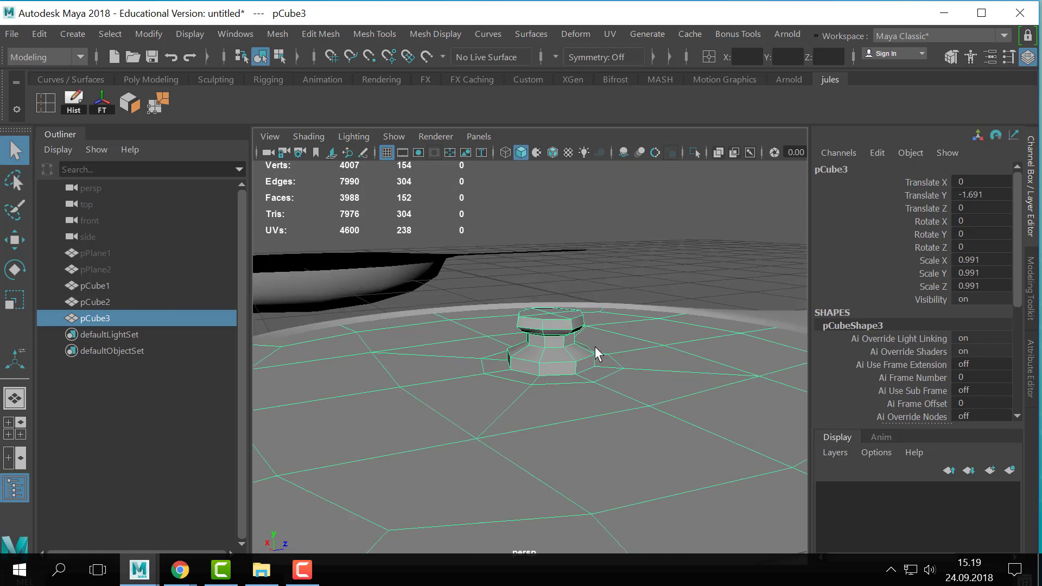
click(672, 353)
drag(648, 352, 651, 434)
key(3)
- Select the pan together with its lid and apply a Lattice deformer to both
alt+right_drag(651, 434, 206, 415)
alt+right_drag(426, 386, 580, 388)
alt+drag(580, 388, 538, 384)
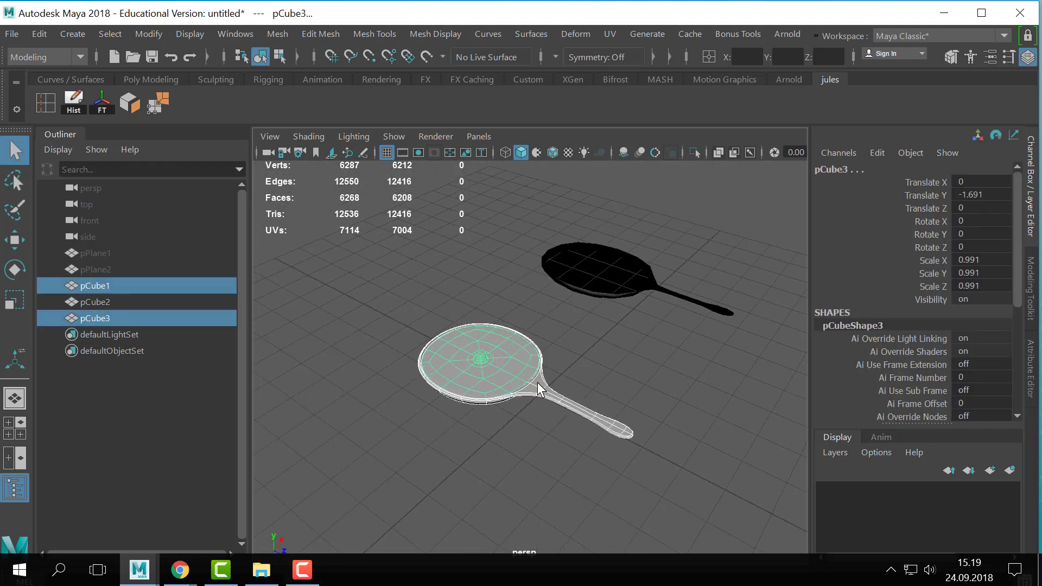
click(578, 31)
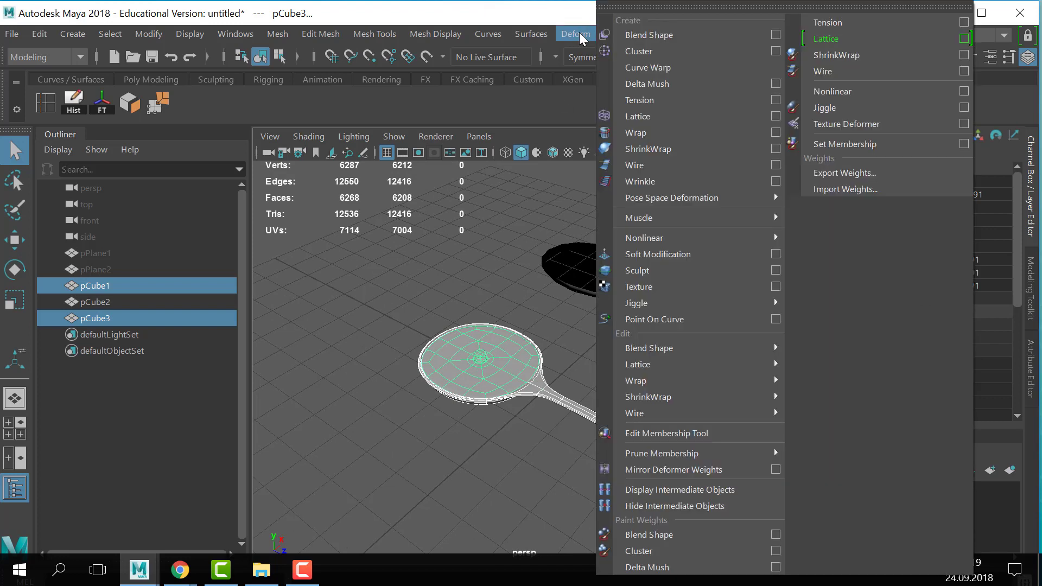
click(676, 112)
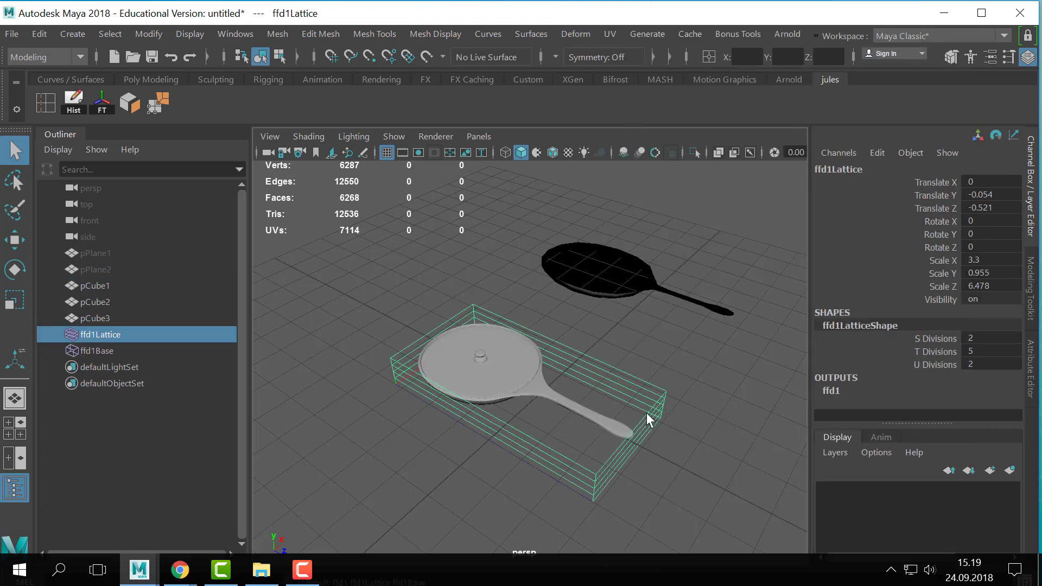
- Set the lattice's T divisions to 2 and U divisions to 5
alt+right_drag(647, 415, 697, 458)
alt+middle_drag(697, 458, 699, 399)
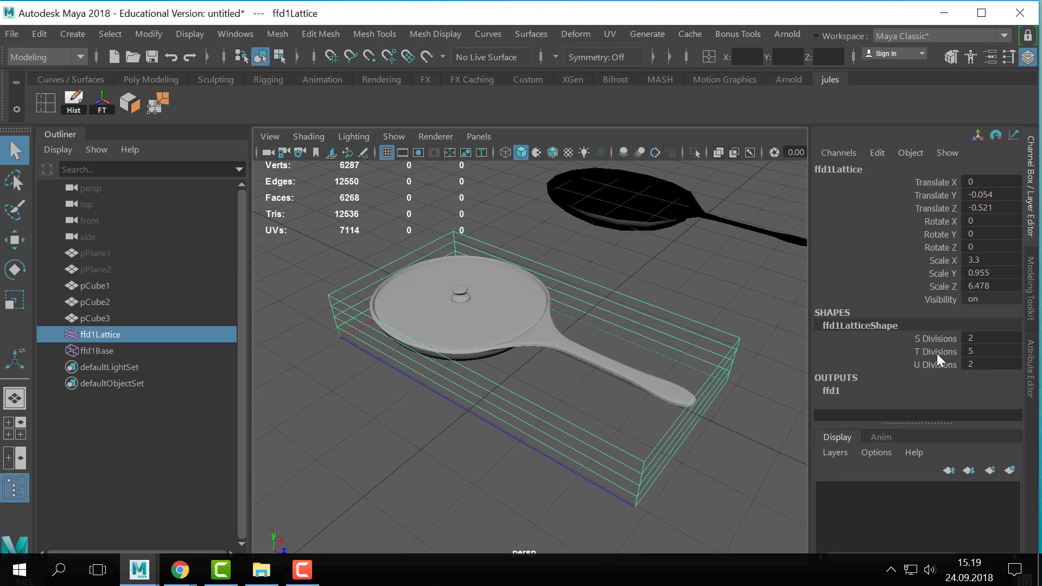
click(937, 353)
middle_drag(747, 447, 795, 446)
click(939, 364)
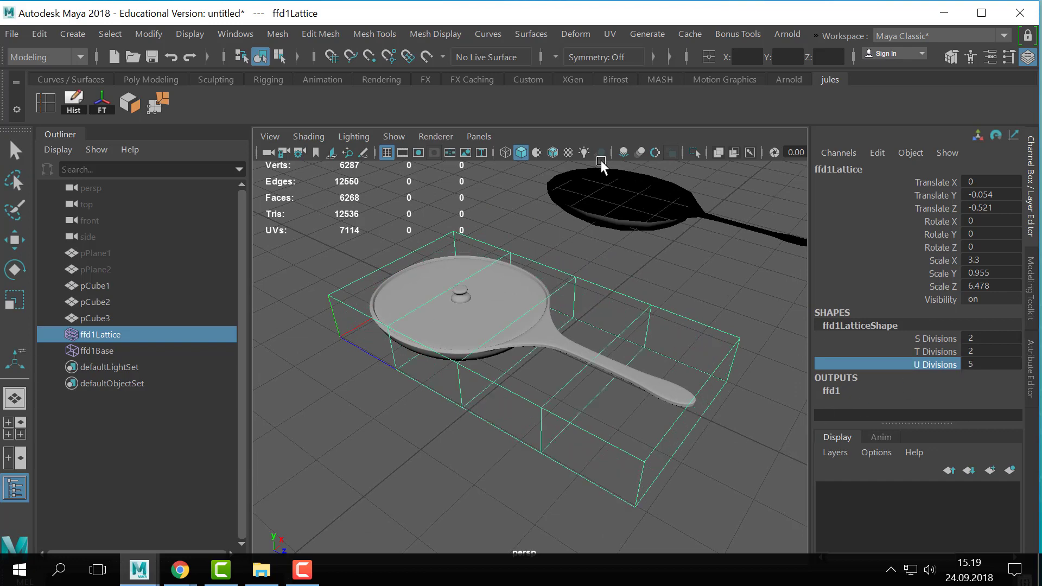
- Switch the lattice to lattice point editing and view the pan from above
alt+drag(645, 326, 626, 346)
right_drag(626, 346, 637, 112)
mouse_move(596, 370)
alt+mouse_down()
mouse_move(564, 375)
mouse_move(596, 369)
mouse_move(612, 378)
alt+mouse_up()
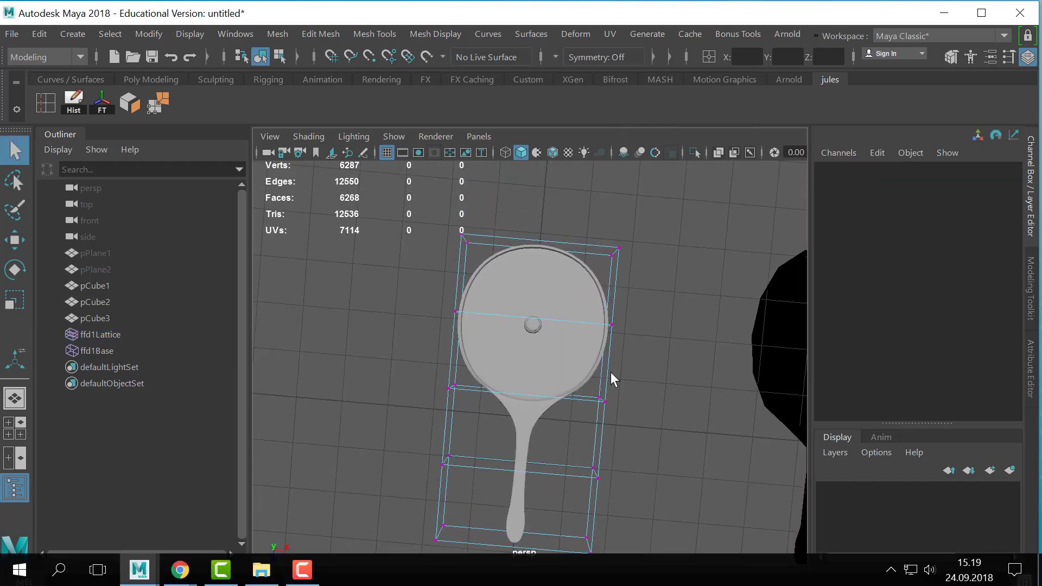
- Try moving the lattice points around the pan's bowl along the handle direction
drag(688, 207, 351, 337)
key(w)
alt+drag(562, 386, 605, 390)
key(ctrl+z)
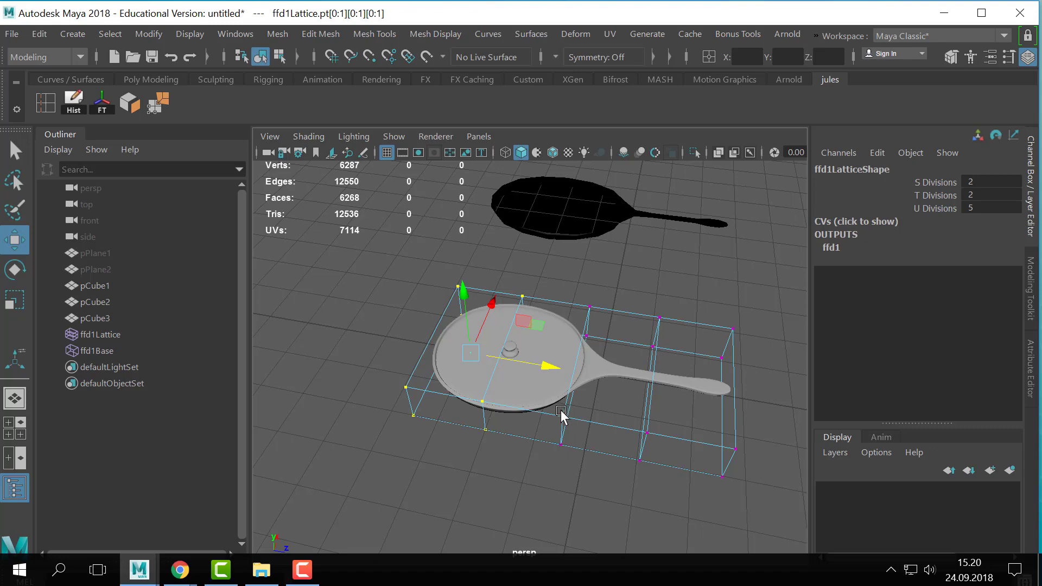
- Try rotating the lattice points around the pan's bowl and undo the change
alt+drag(577, 447, 510, 389)
key(e)
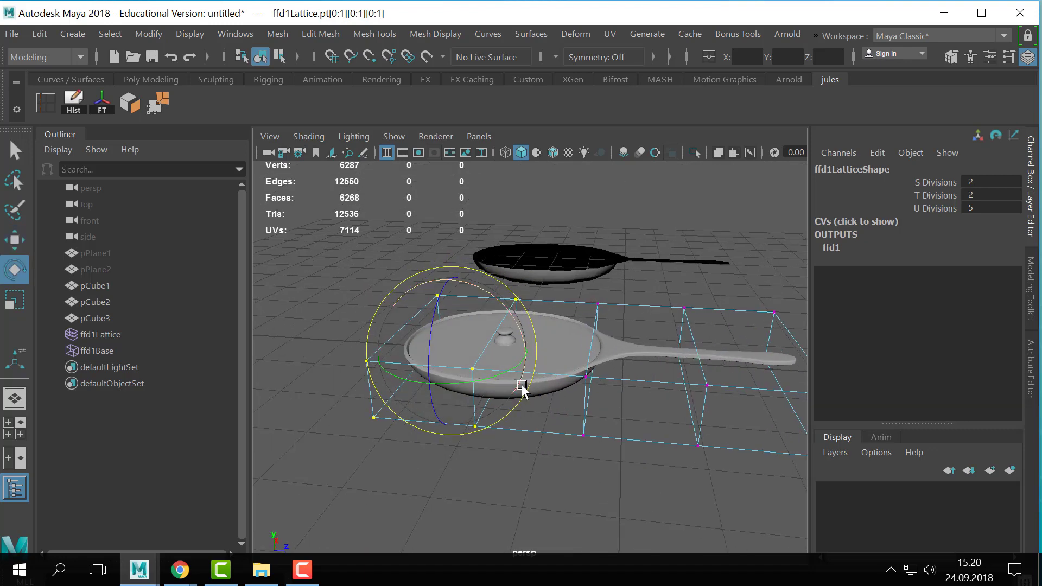
drag(489, 294, 576, 262)
key(ctrl+z)
key(w)
key(ctrl+z)
alt+drag(727, 353, 567, 341)
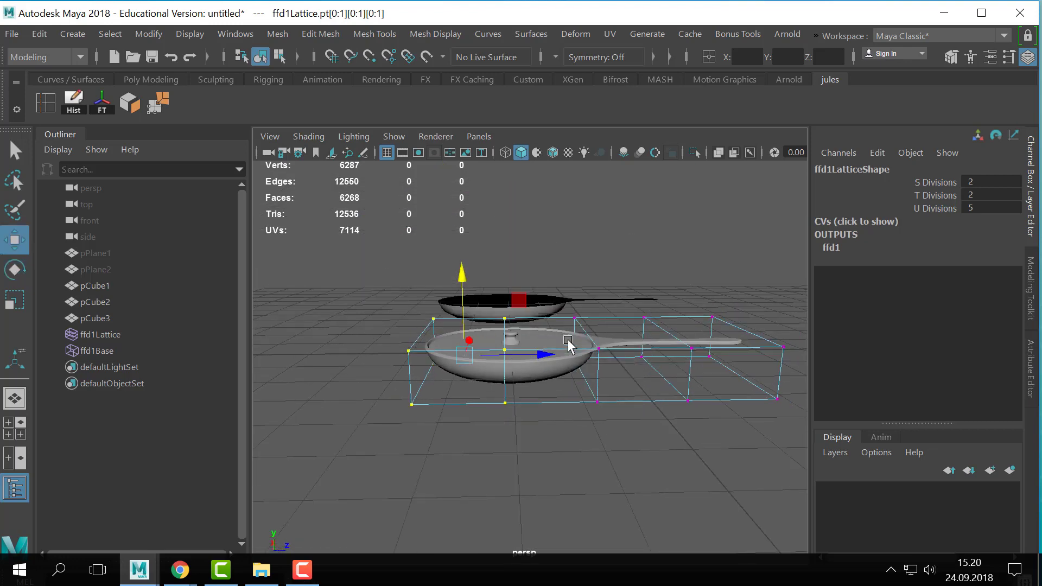
click(575, 34)
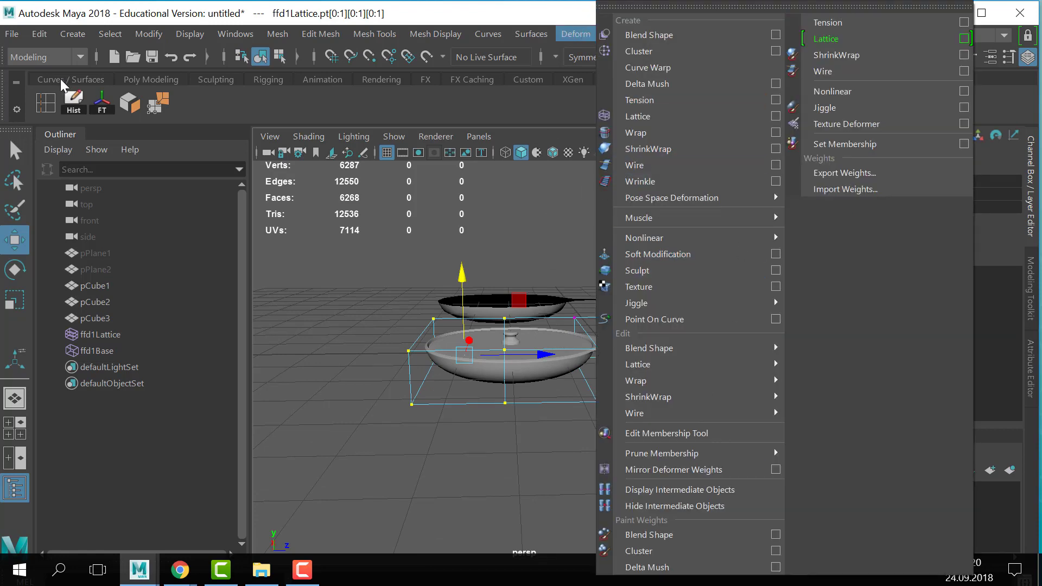
click(73, 54)
click(30, 107)
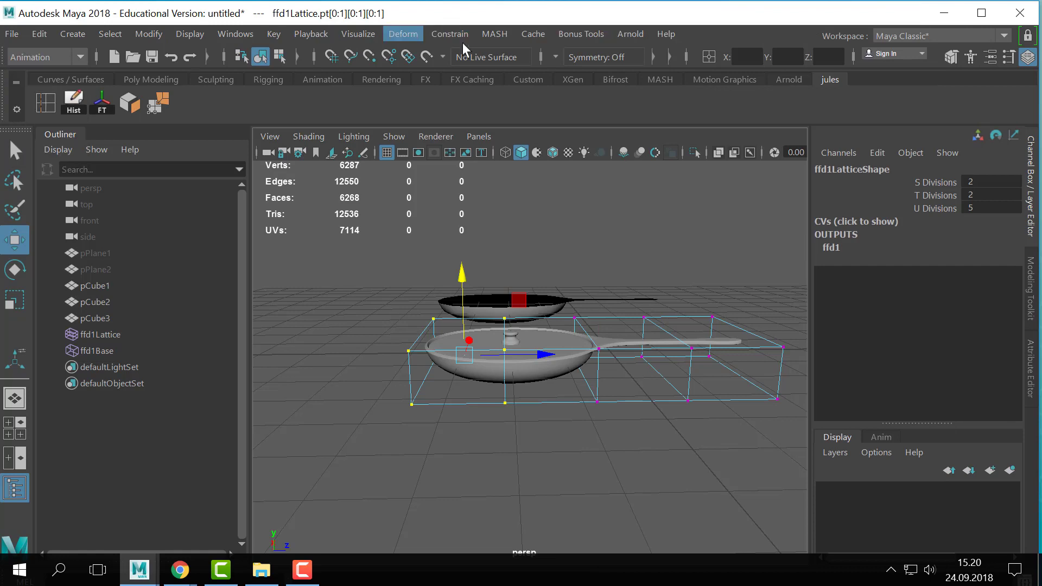
click(9, 56)
click(23, 77)
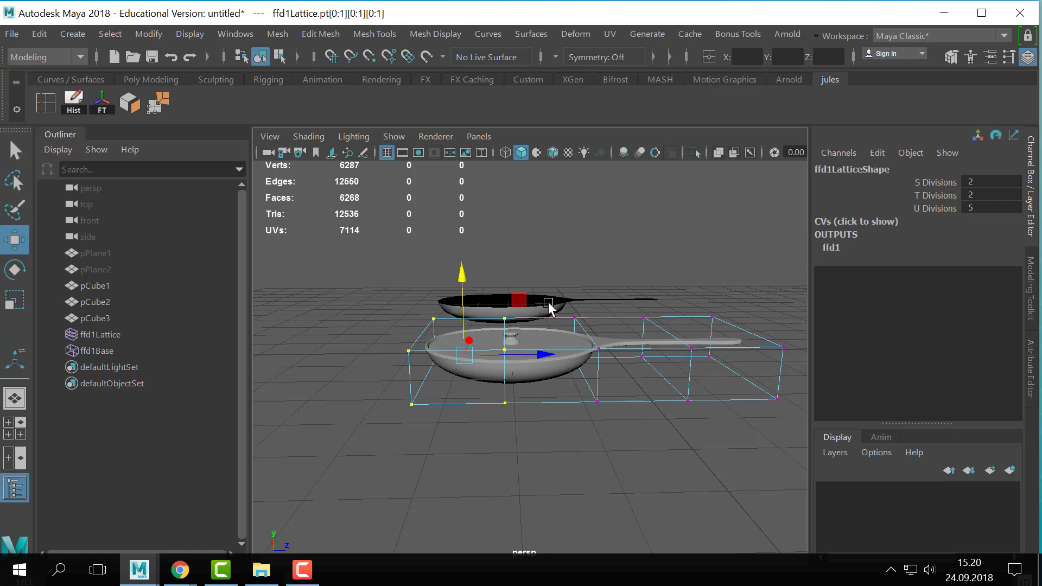
alt+drag(548, 306, 526, 260)
click(575, 34)
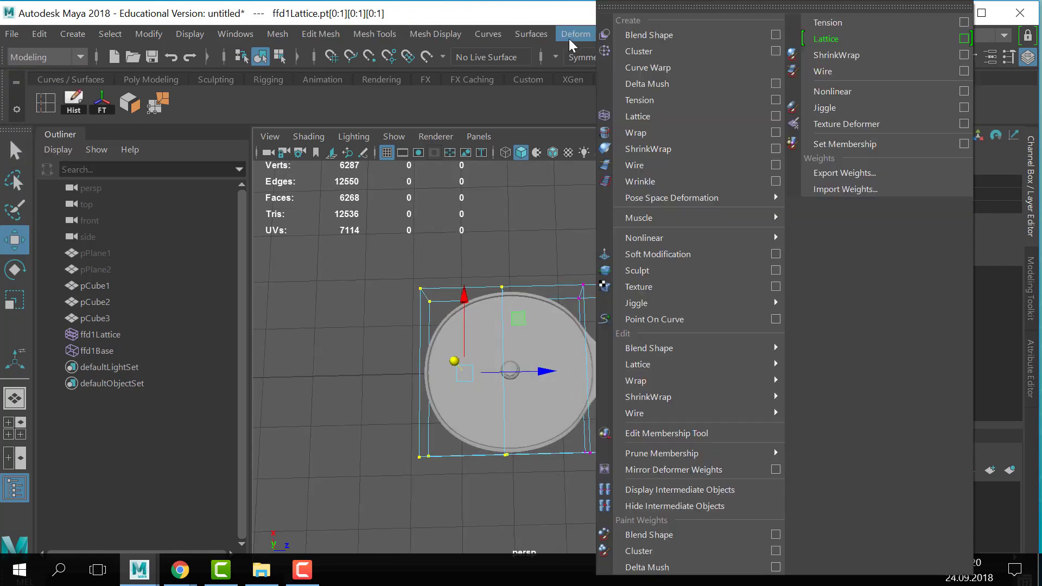
click(524, 225)
- Shorten the bowl by moving its two outer rows of lattice points, and the outermost row further, toward the handle
scroll(585, 280, down, 2)
drag(337, 265, 534, 535)
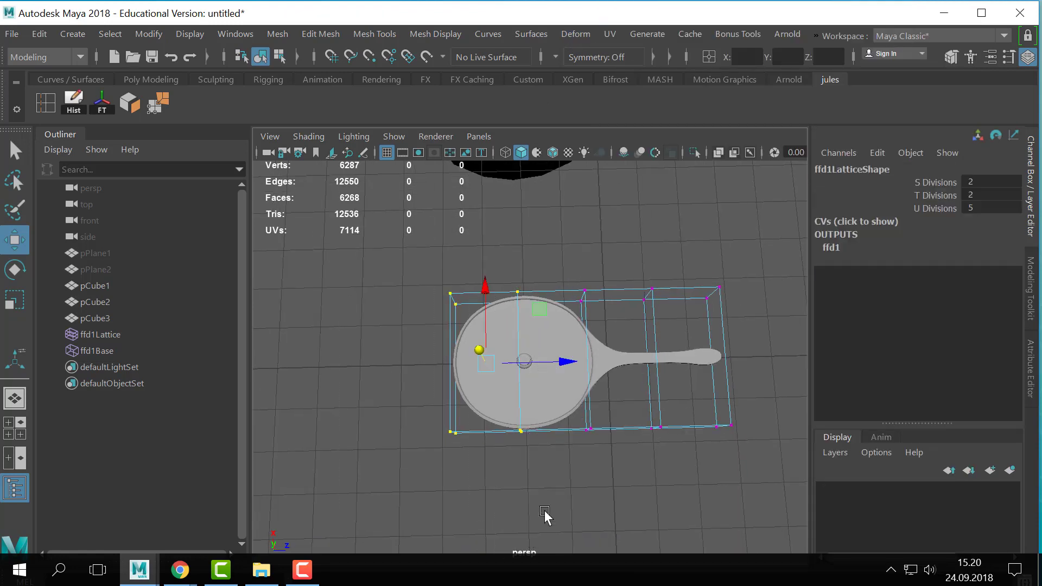
drag(559, 362, 602, 365)
drag(467, 277, 518, 499)
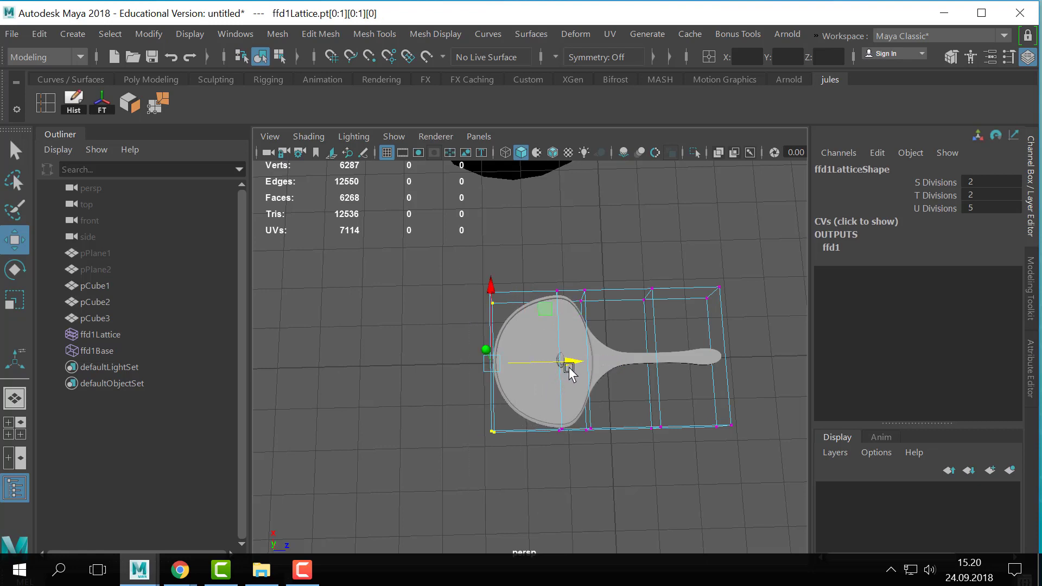
drag(570, 364, 616, 369)
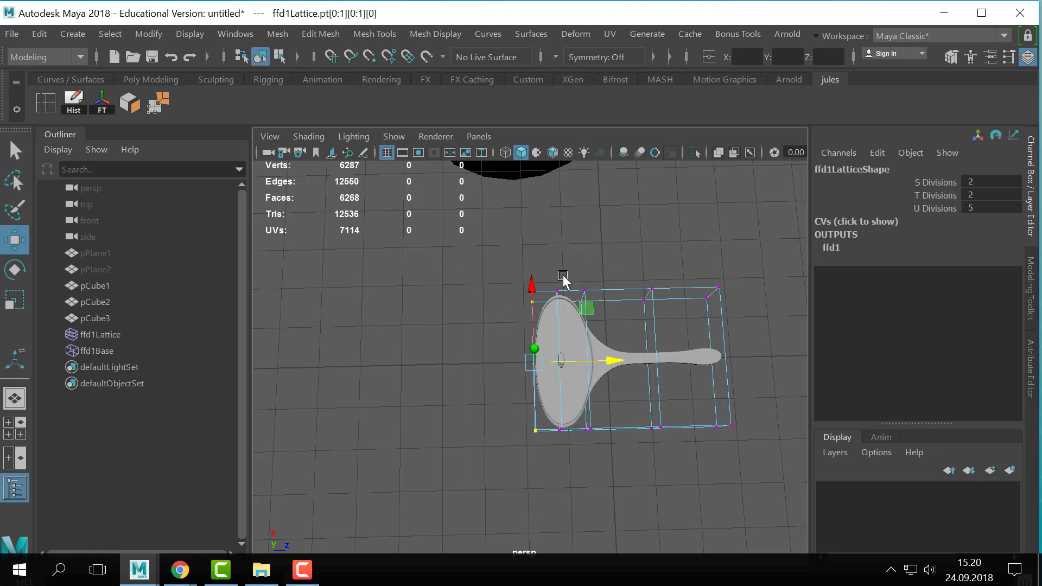
- Select the three rows of lattice points around the bowl and scale them narrower across its width until the bowl looks round
drag(516, 252, 608, 457)
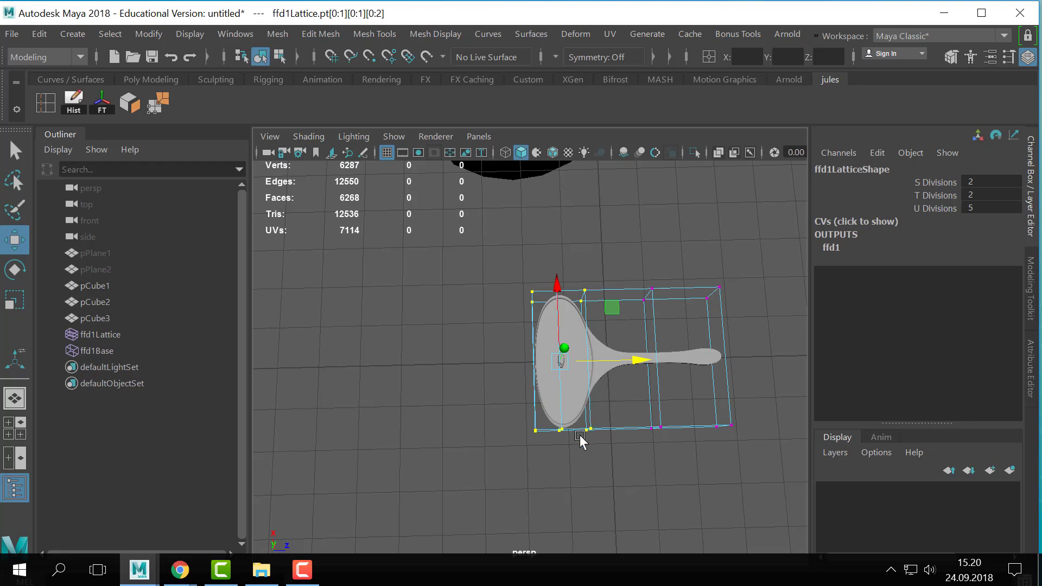
key(r)
drag(558, 291, 559, 326)
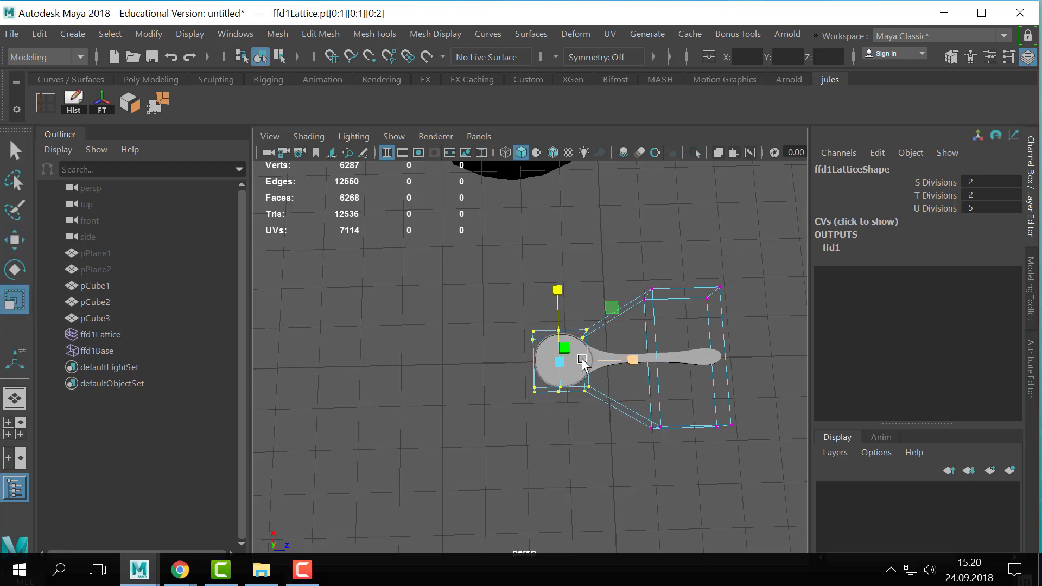
- Leave lattice point editing for object mode and check the deformed pan from the side
key(q)
right_click(610, 299)
right_drag(609, 299, 692, 243)
alt+drag(654, 331, 661, 293)
alt+right_drag(662, 293, 747, 327)
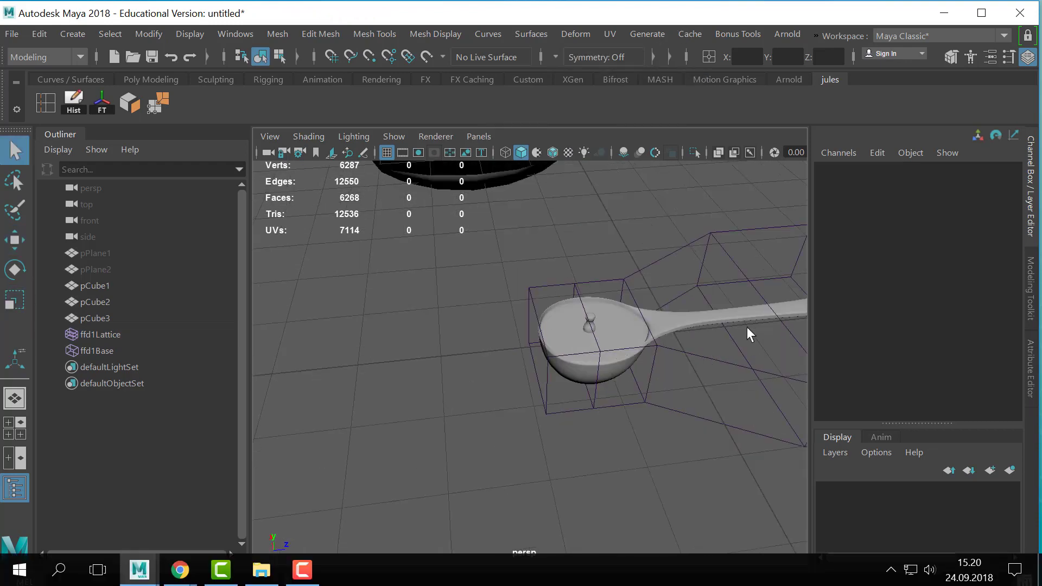
alt+middle_drag(746, 326, 553, 375)
alt+drag(554, 374, 618, 390)
alt+middle_drag(618, 389, 628, 386)
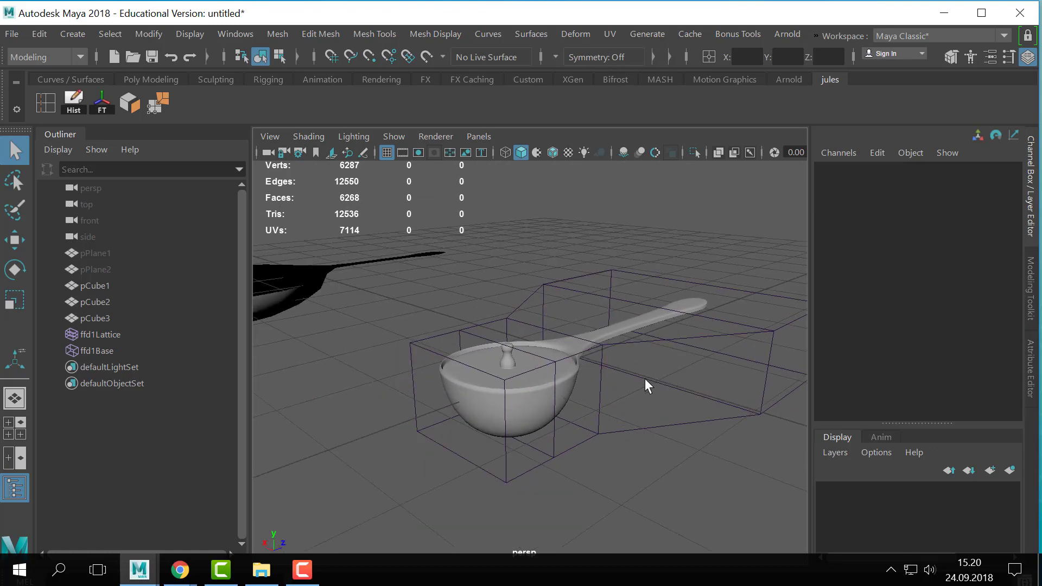
- Select the pan and lid, delete their construction history to bake in the lattice deformation, and clear the selection
drag(654, 293, 540, 429)
click(714, 484)
drag(700, 252, 552, 373)
click(70, 113)
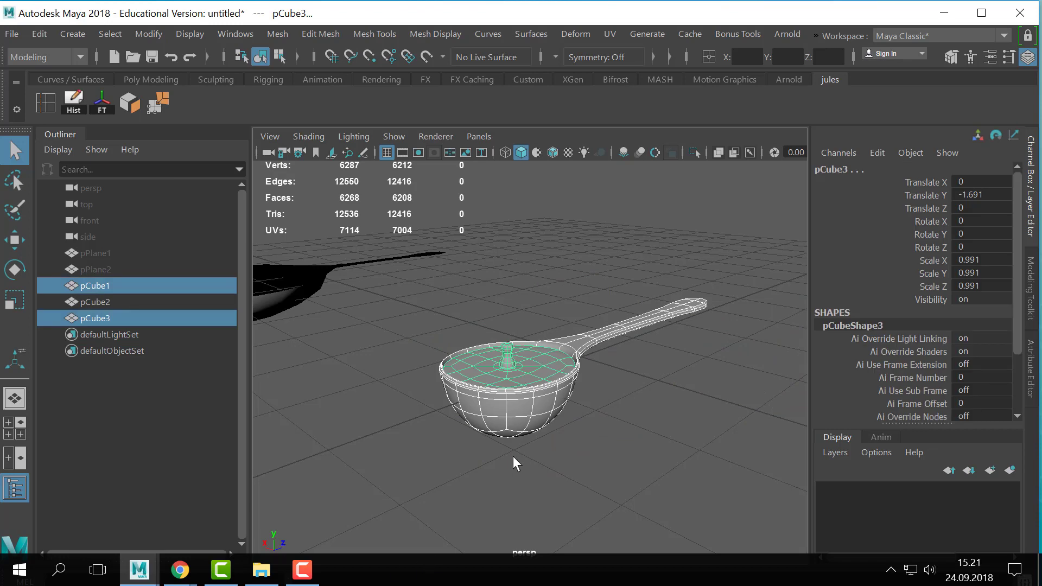
scroll(513, 455, down, 5)
click(591, 480)
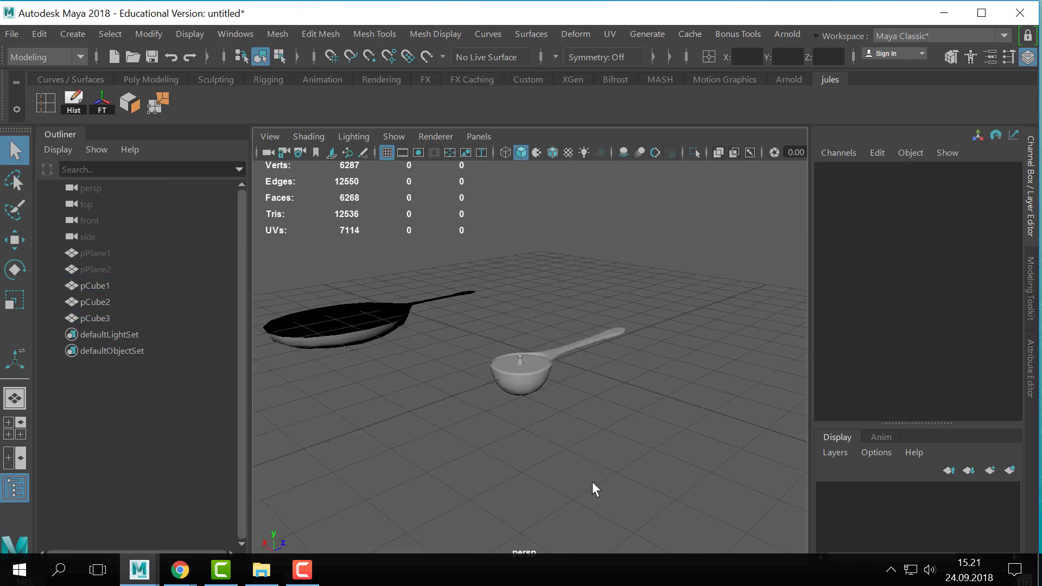
alt+drag(591, 481, 593, 407)
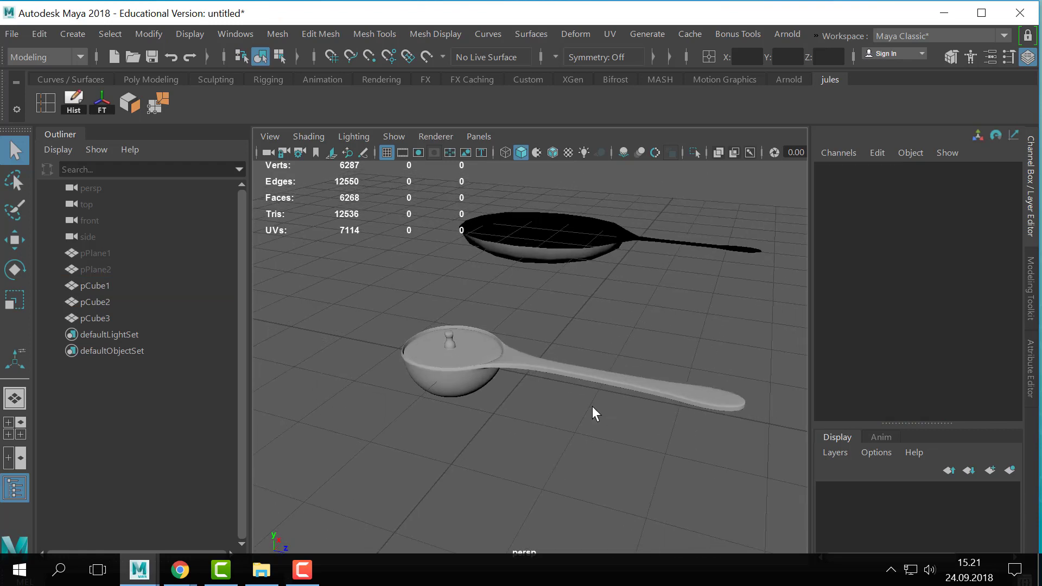